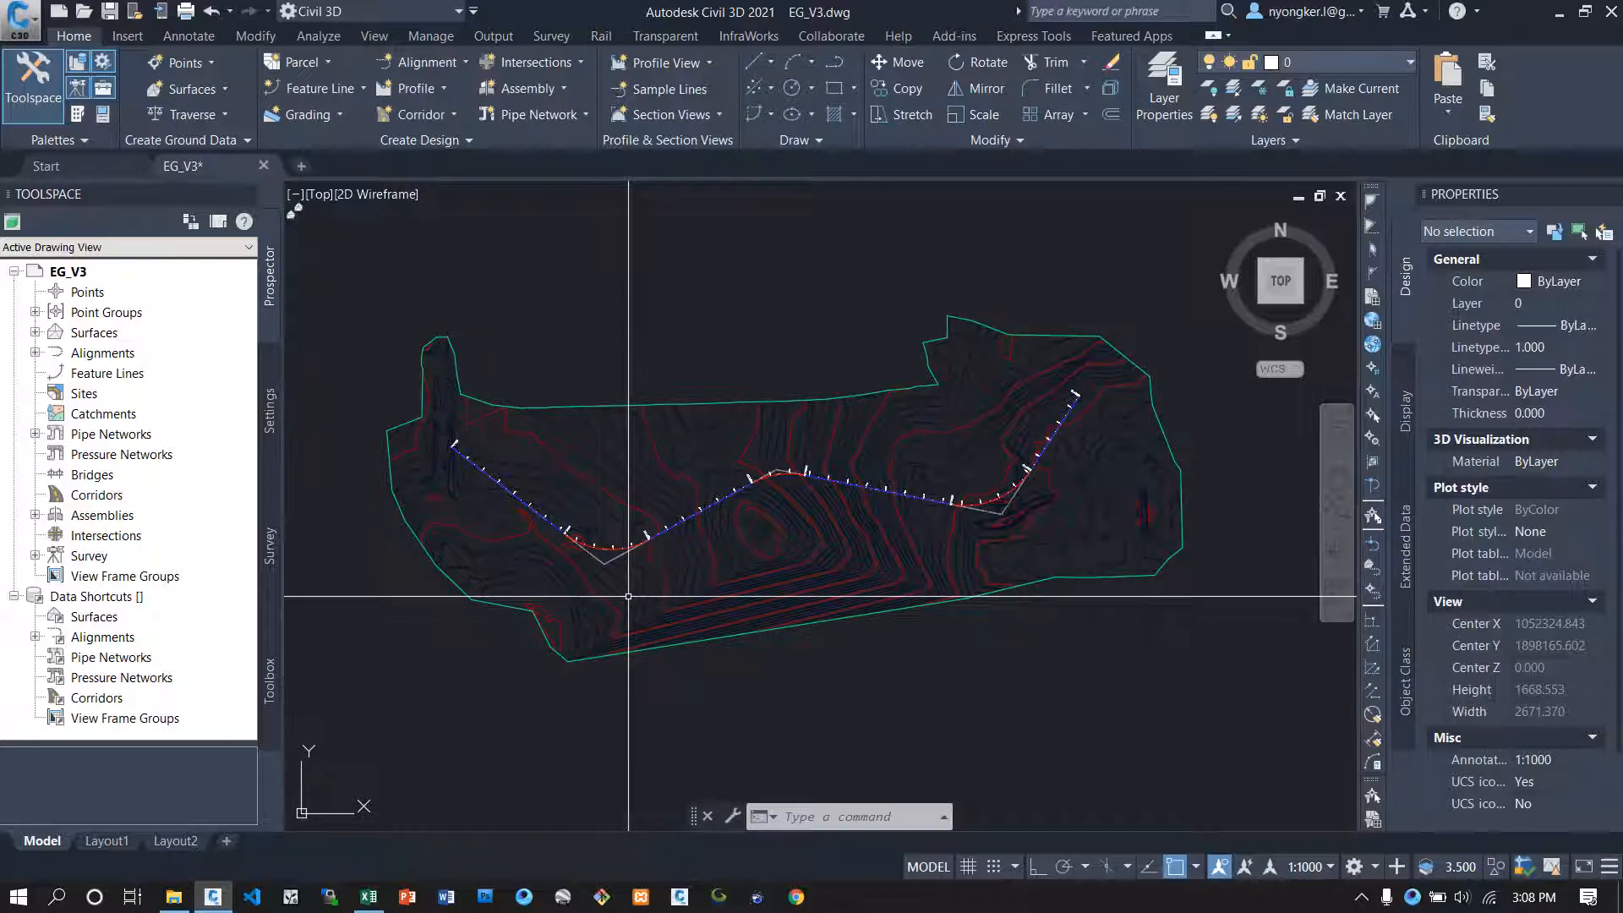
Step: Erase the existing MainRoad alignment, leaving the underlying polyline in place
scroll(628, 596, "up", 4)
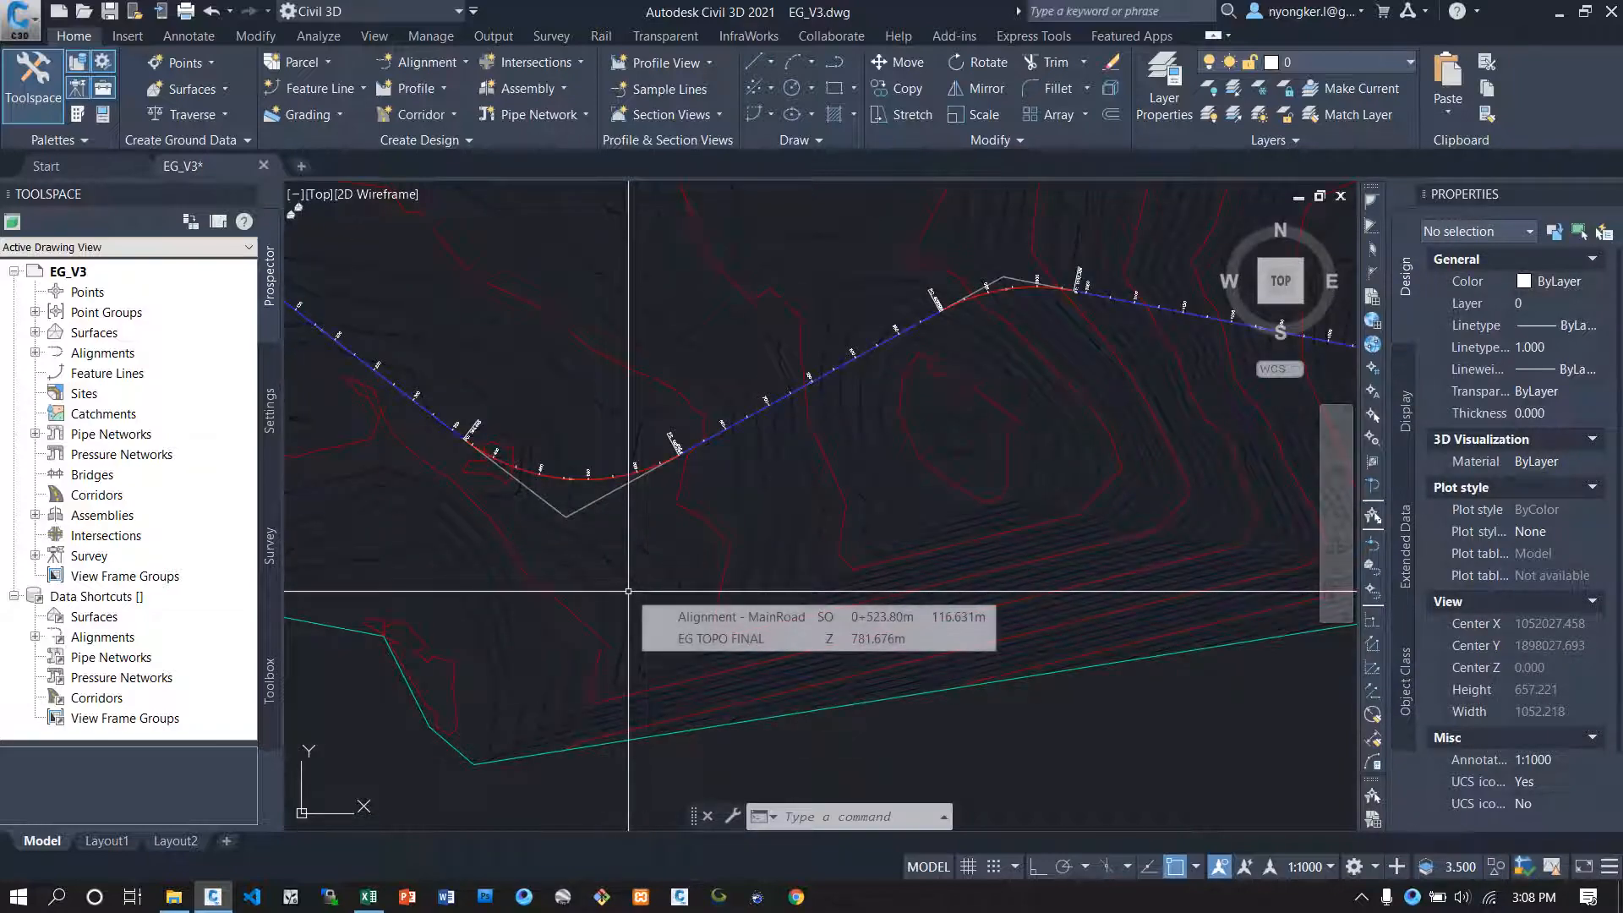
scroll(632, 587, "down", 2)
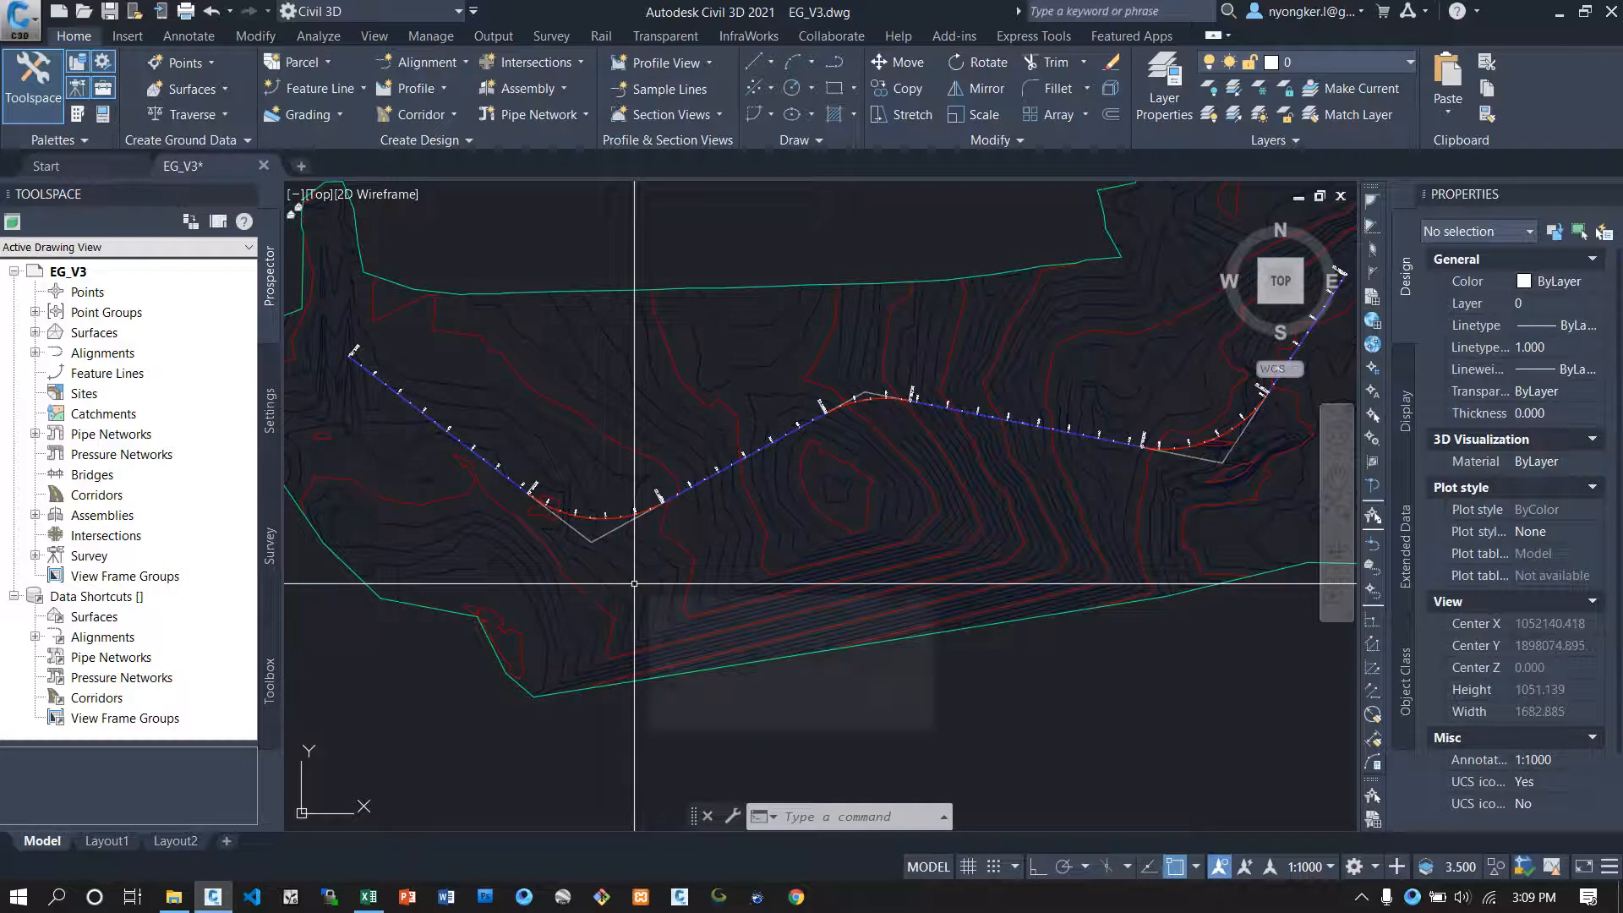
scroll(630, 533, "up", 4)
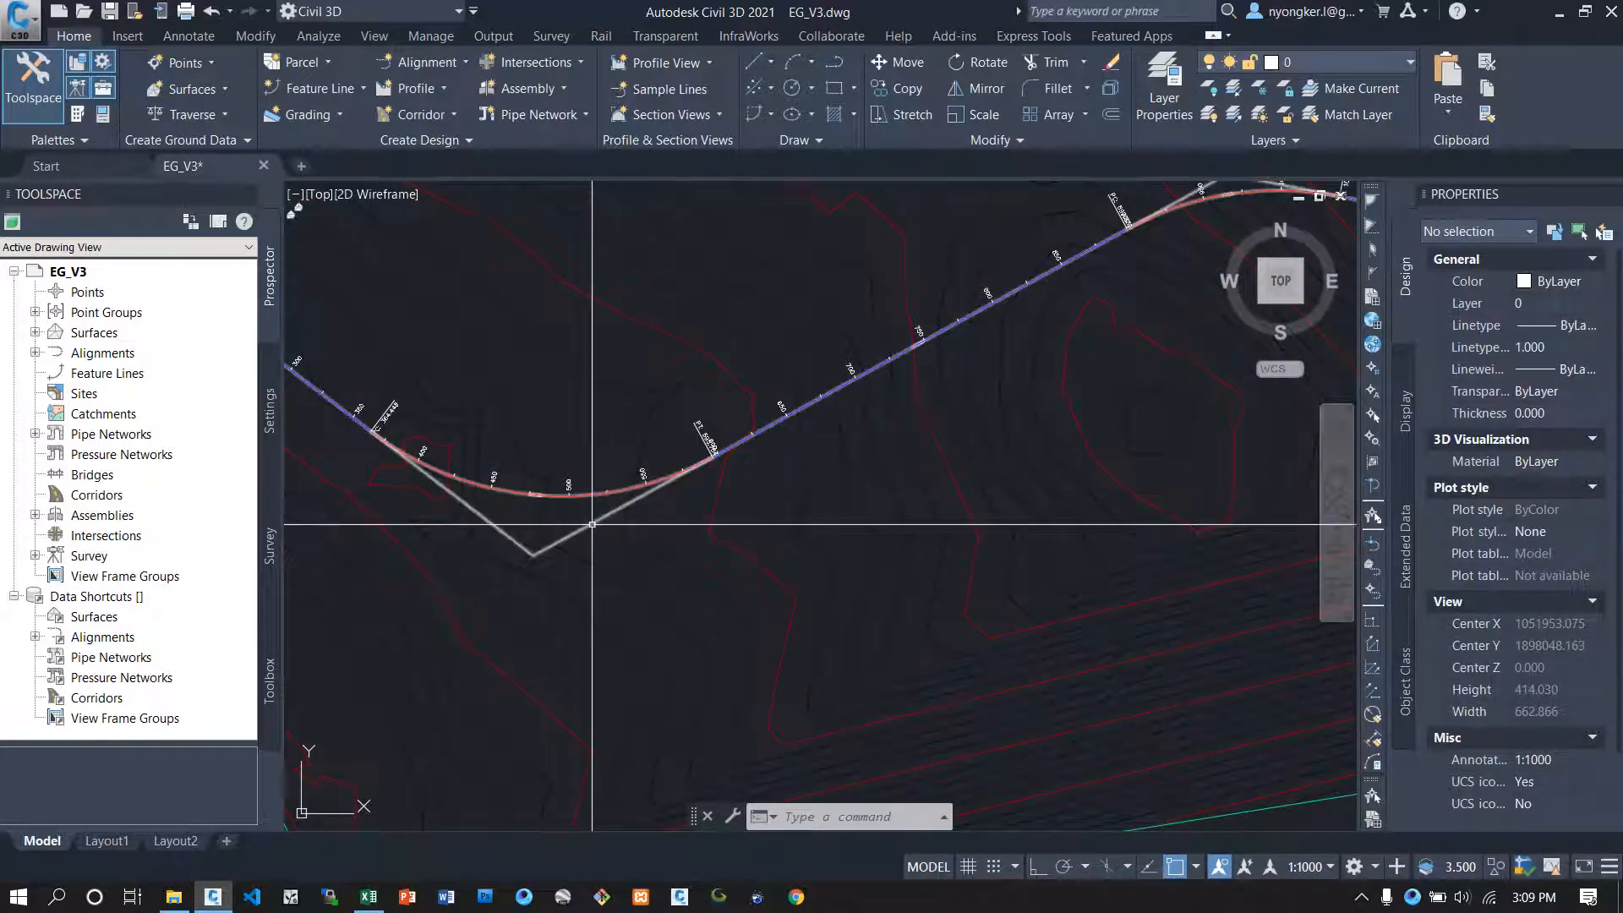
left_click(592, 523)
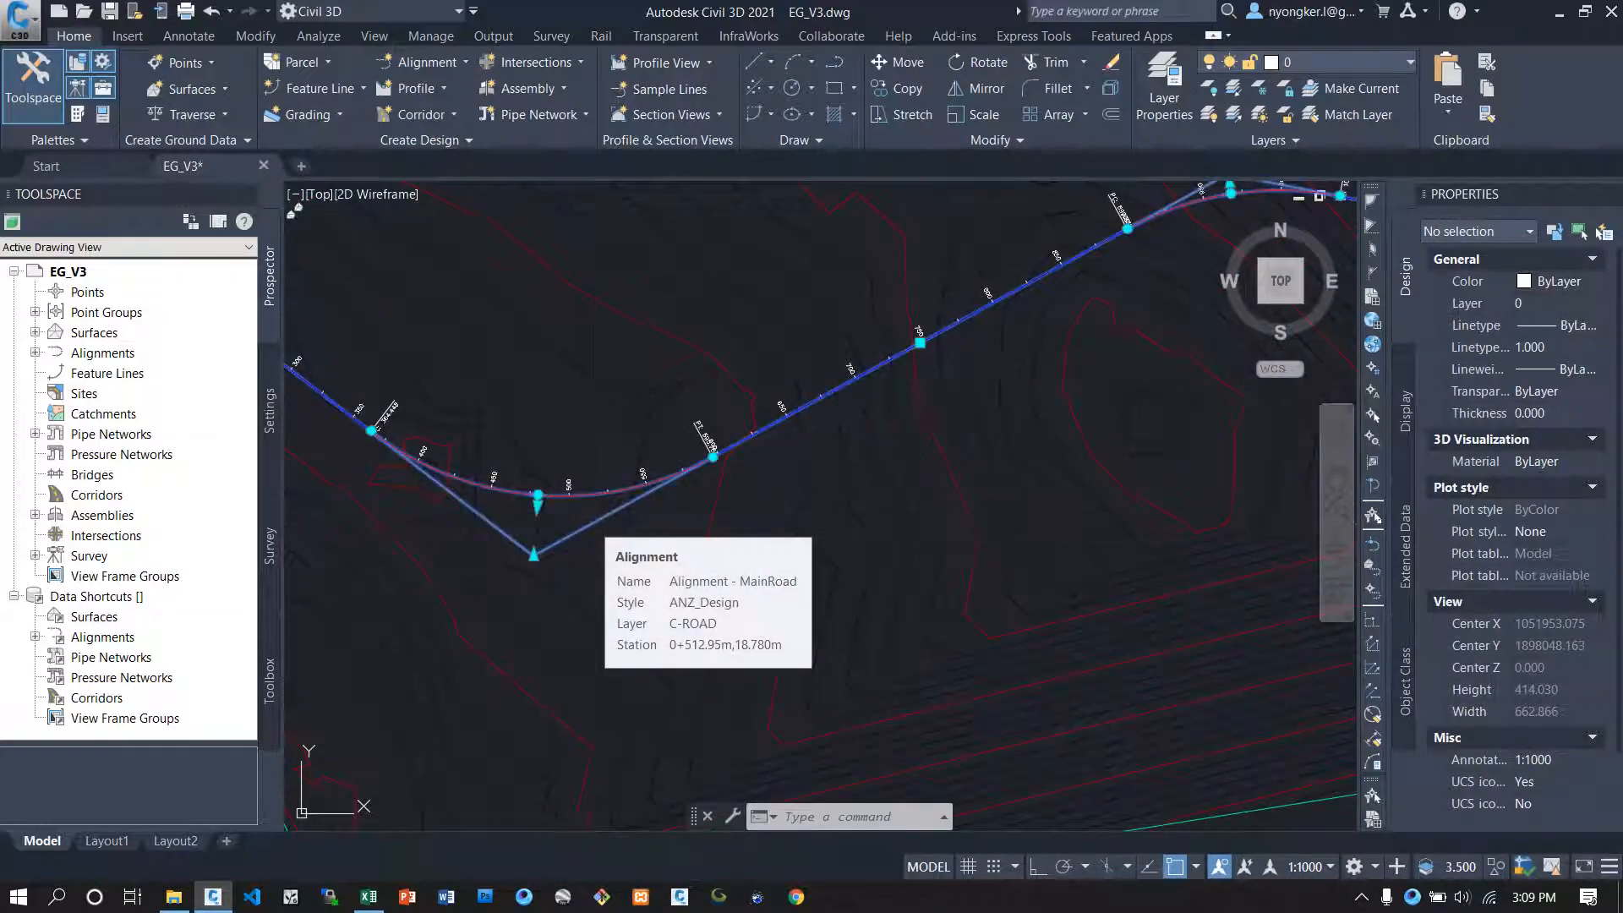
type("e")
key("Return")
scroll(622, 554, "down", 4)
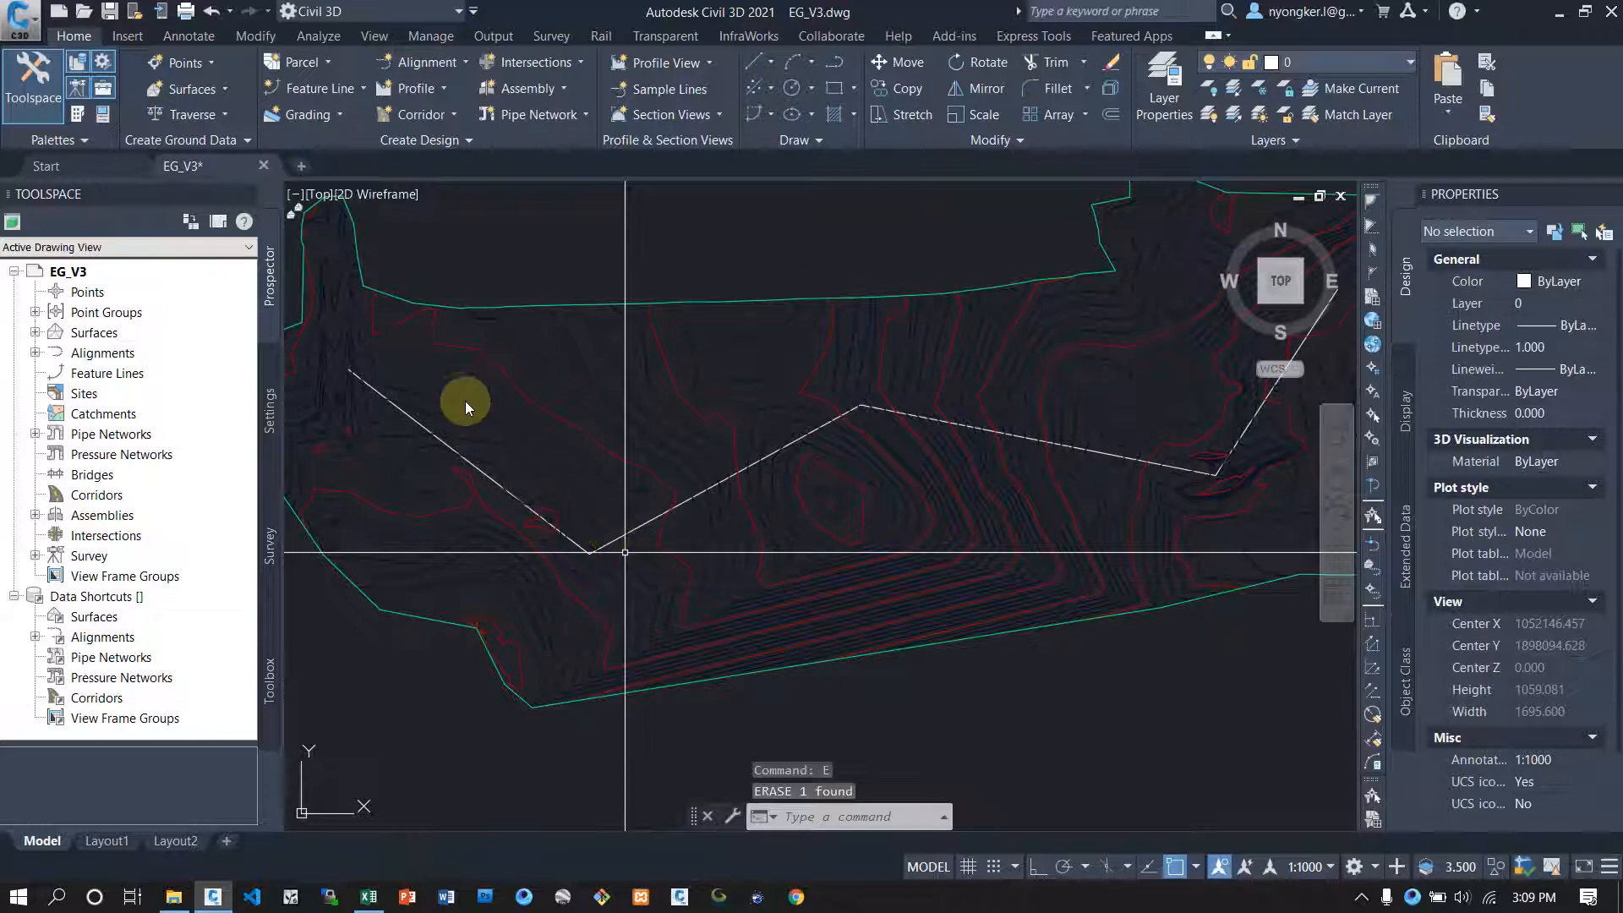
left_click(618, 497)
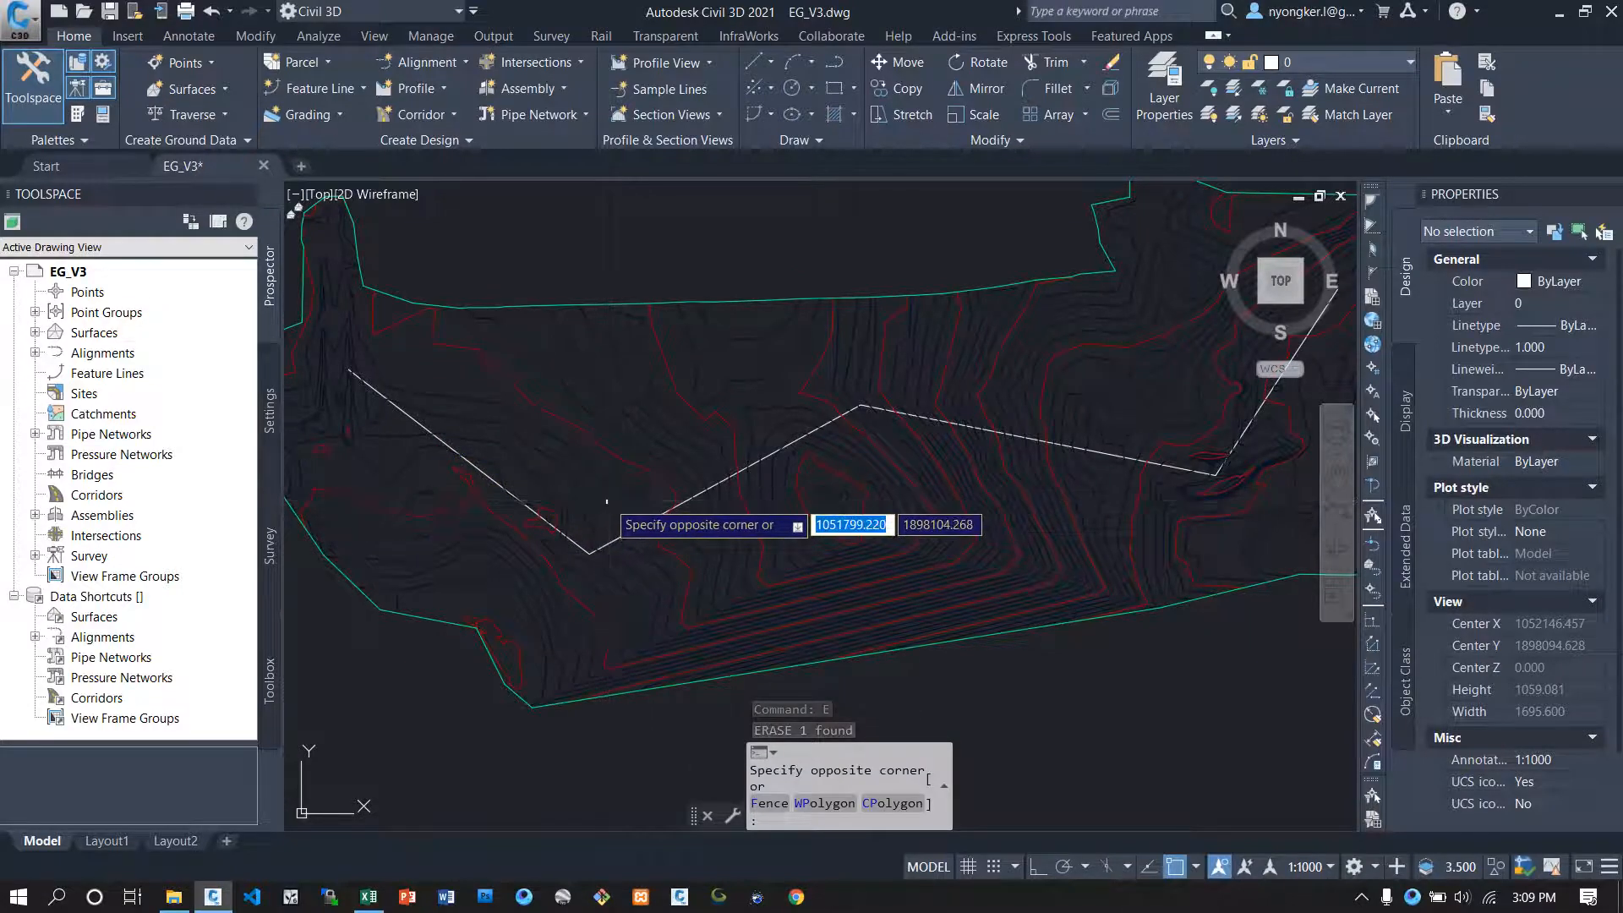
left_click(606, 501)
scroll(580, 530, "down", 4)
scroll(562, 541, "up", 4)
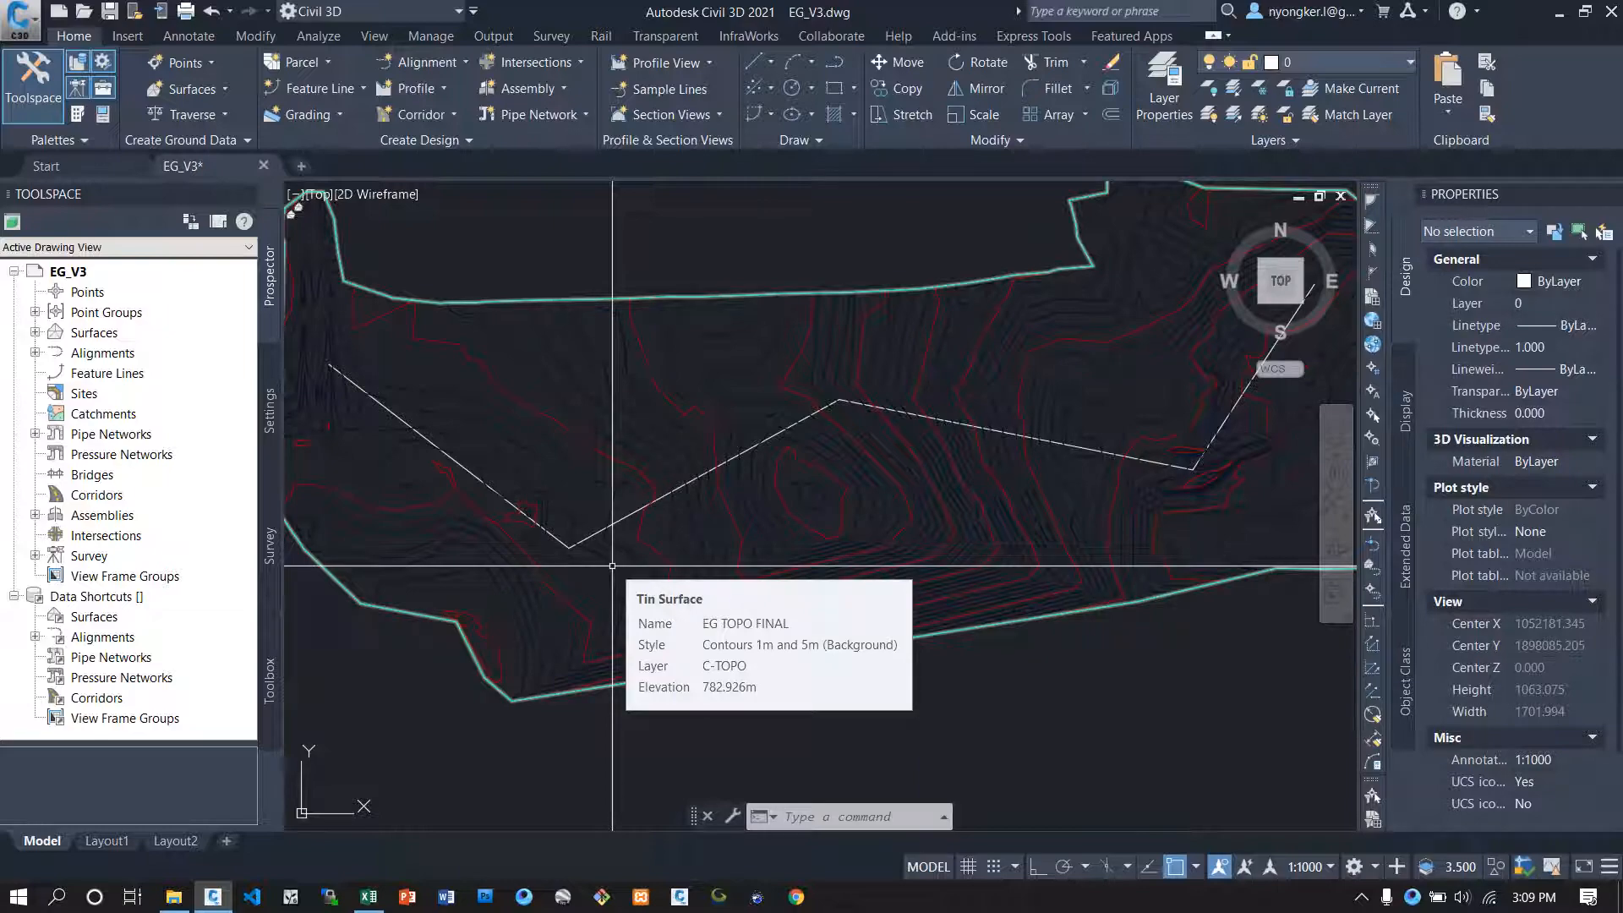
Step: Start a new alignment with the Alignment Creation Tools and set its starting design speed to 40 km/h
left_click(466, 64)
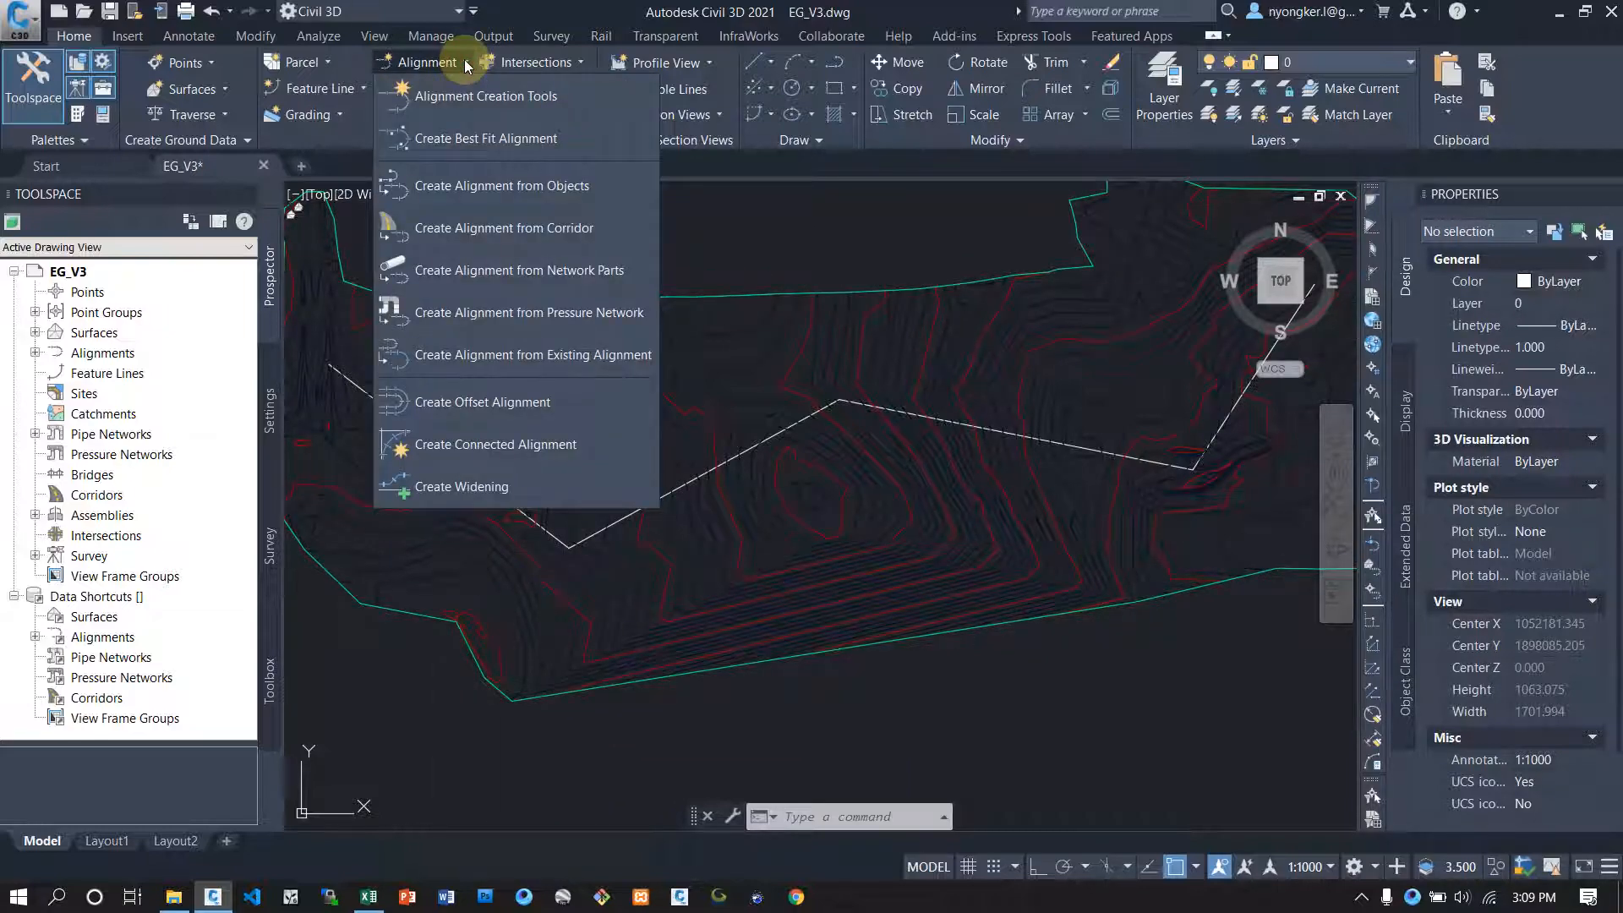
left_click(545, 100)
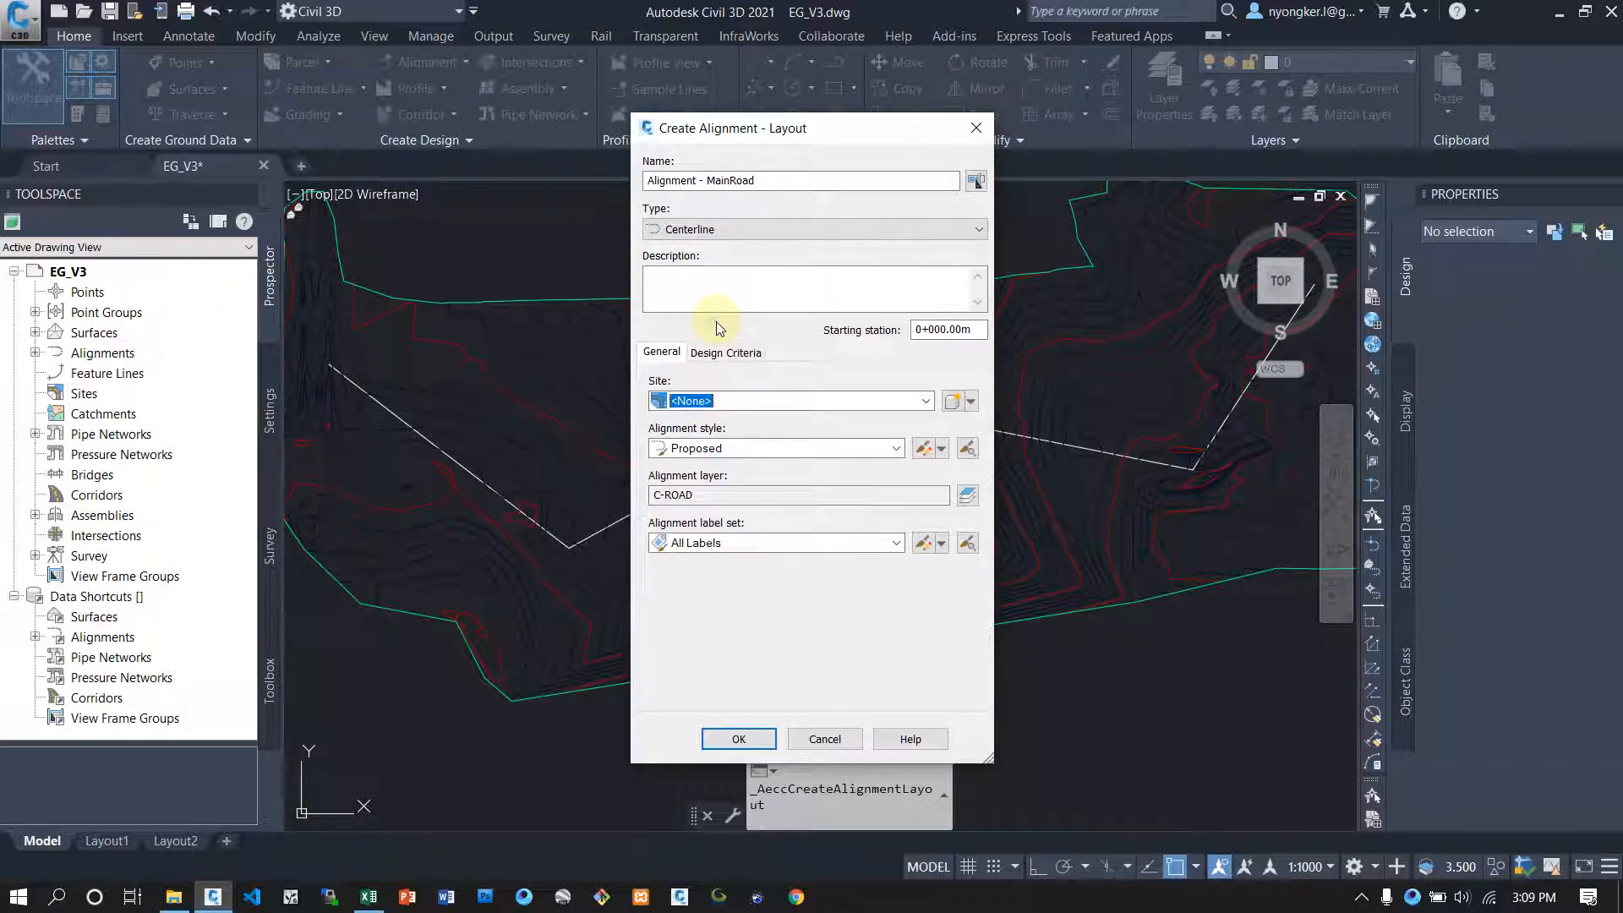
left_click(719, 356)
left_click(667, 404)
left_click_drag(667, 404, 634, 409)
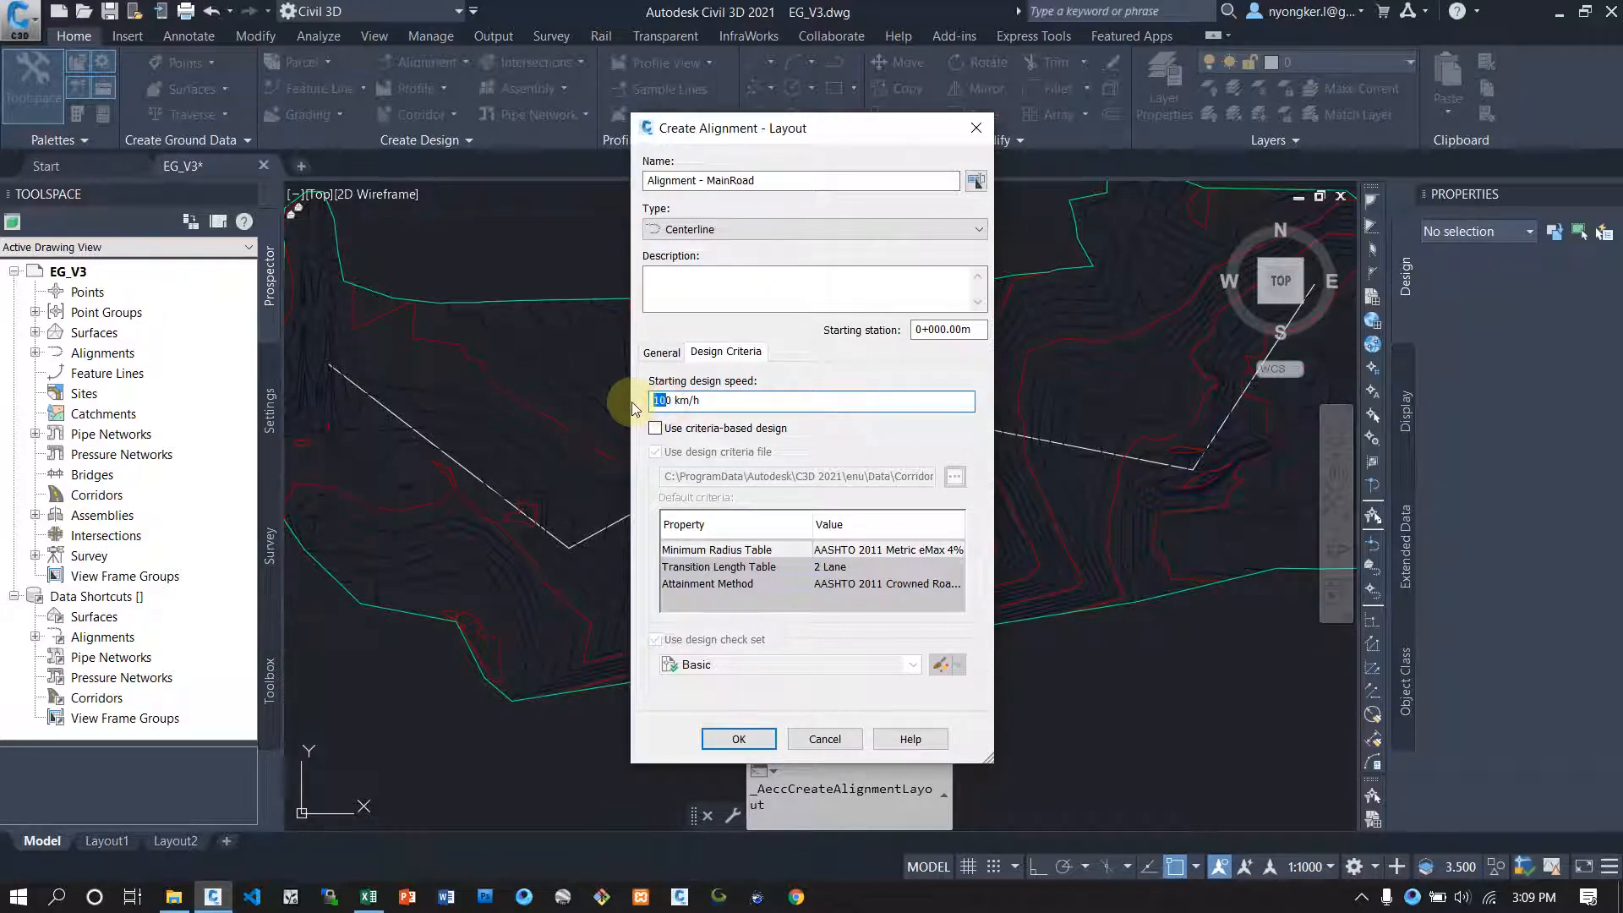
type("4")
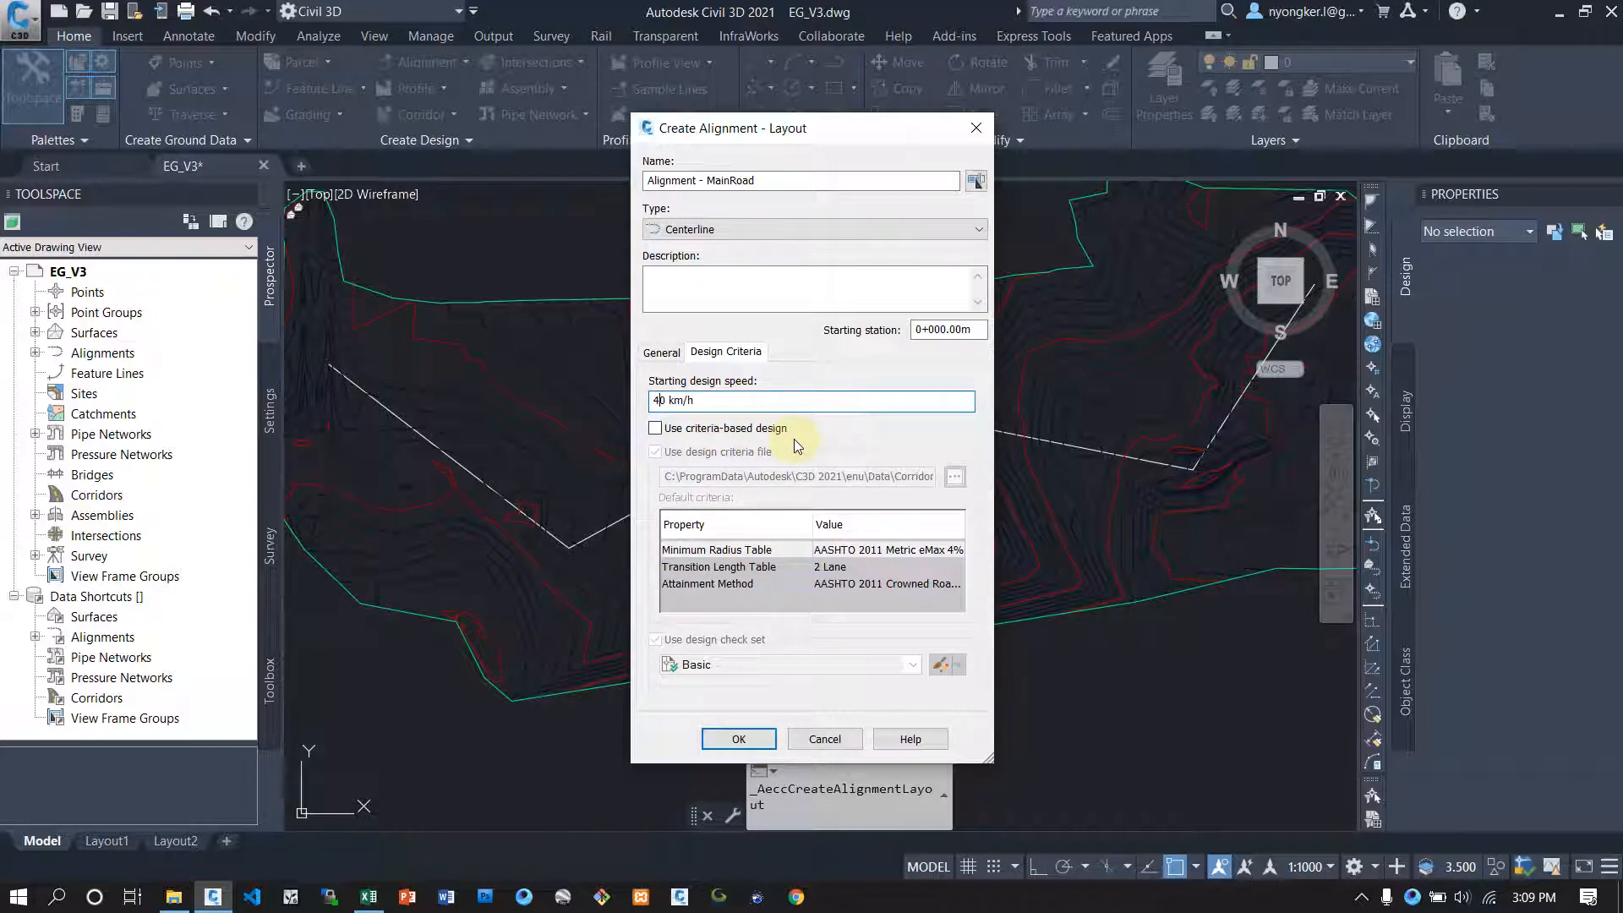
Step: Enable criteria-based design with the AASHTO 2011 Metric eMax 6% minimum radius table, keep the Basic design check set, and create the alignment
left_click(657, 428)
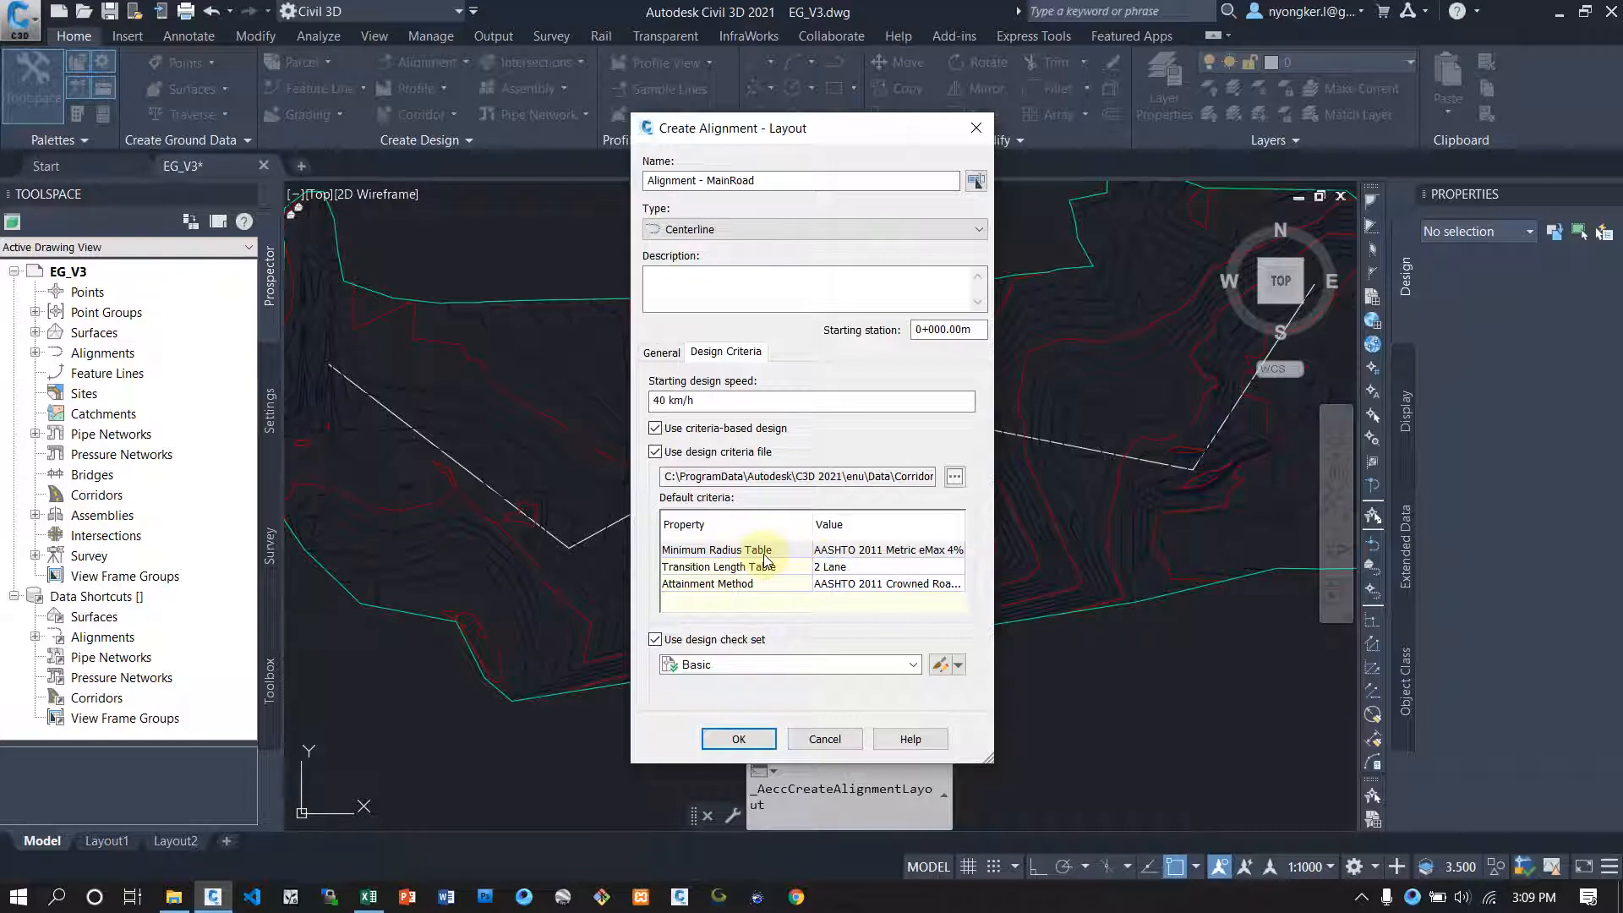
left_click(851, 550)
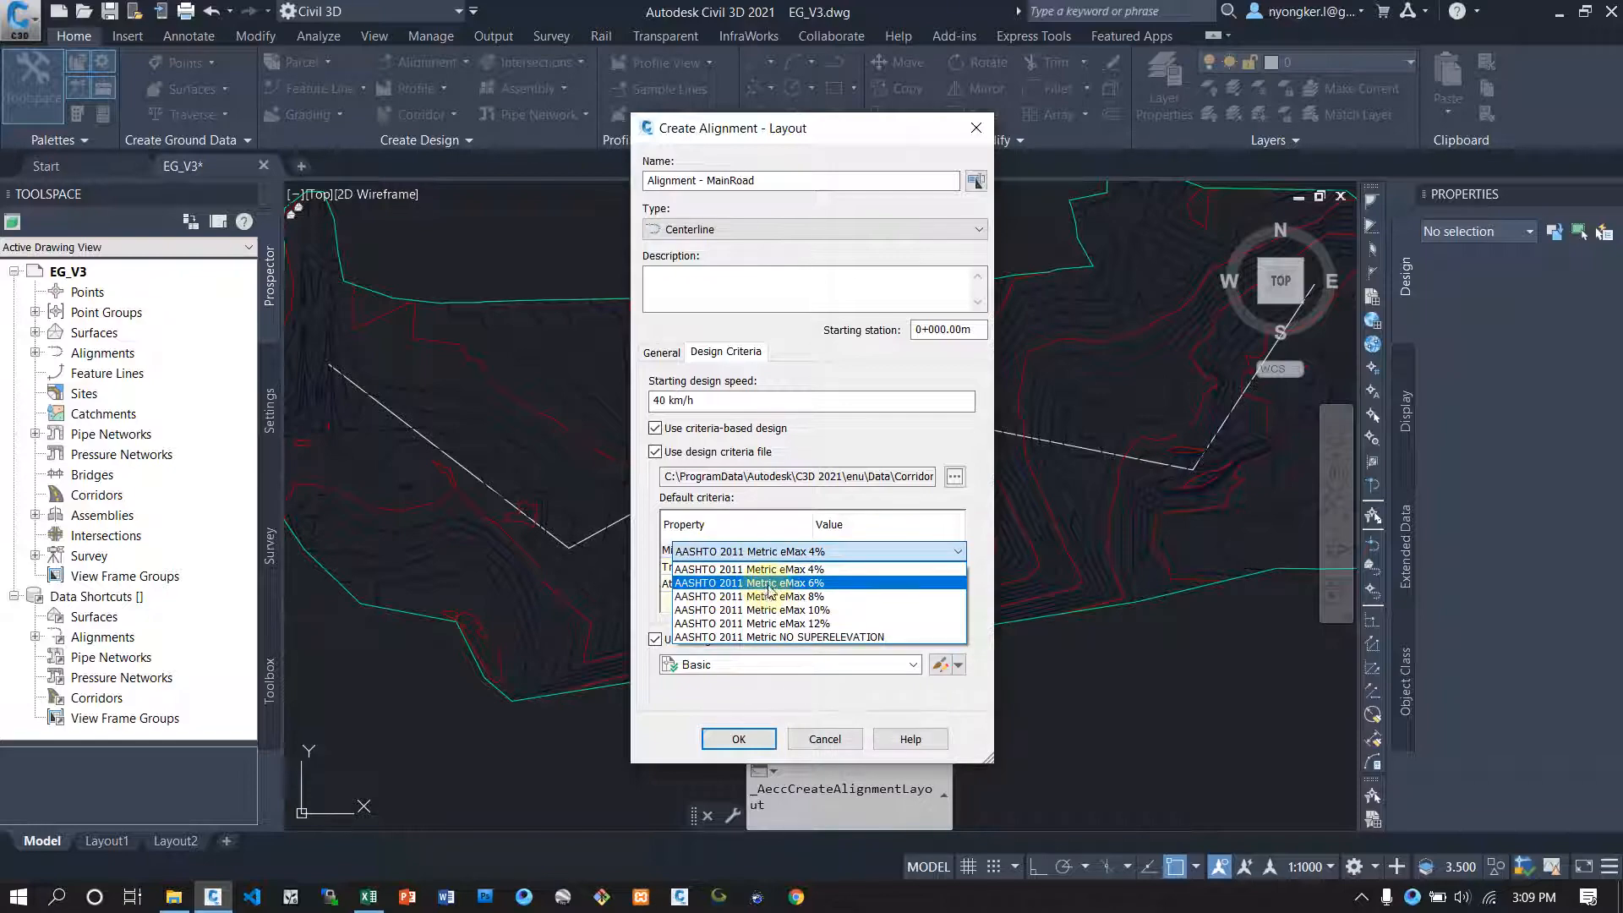
left_click(812, 584)
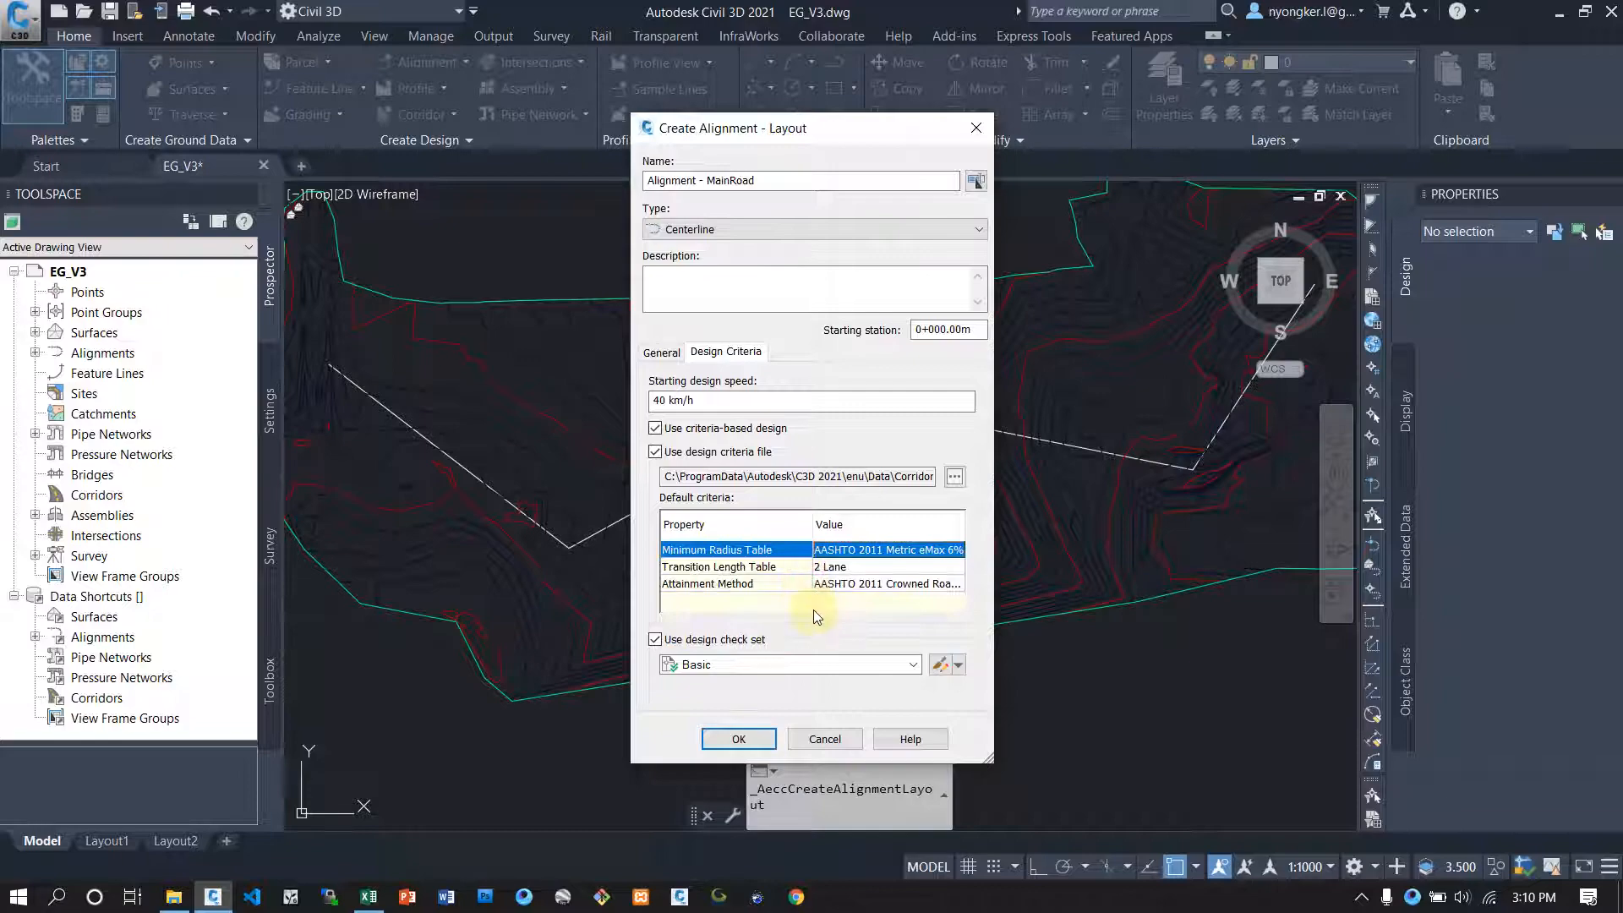
left_click(655, 640)
left_click(656, 641)
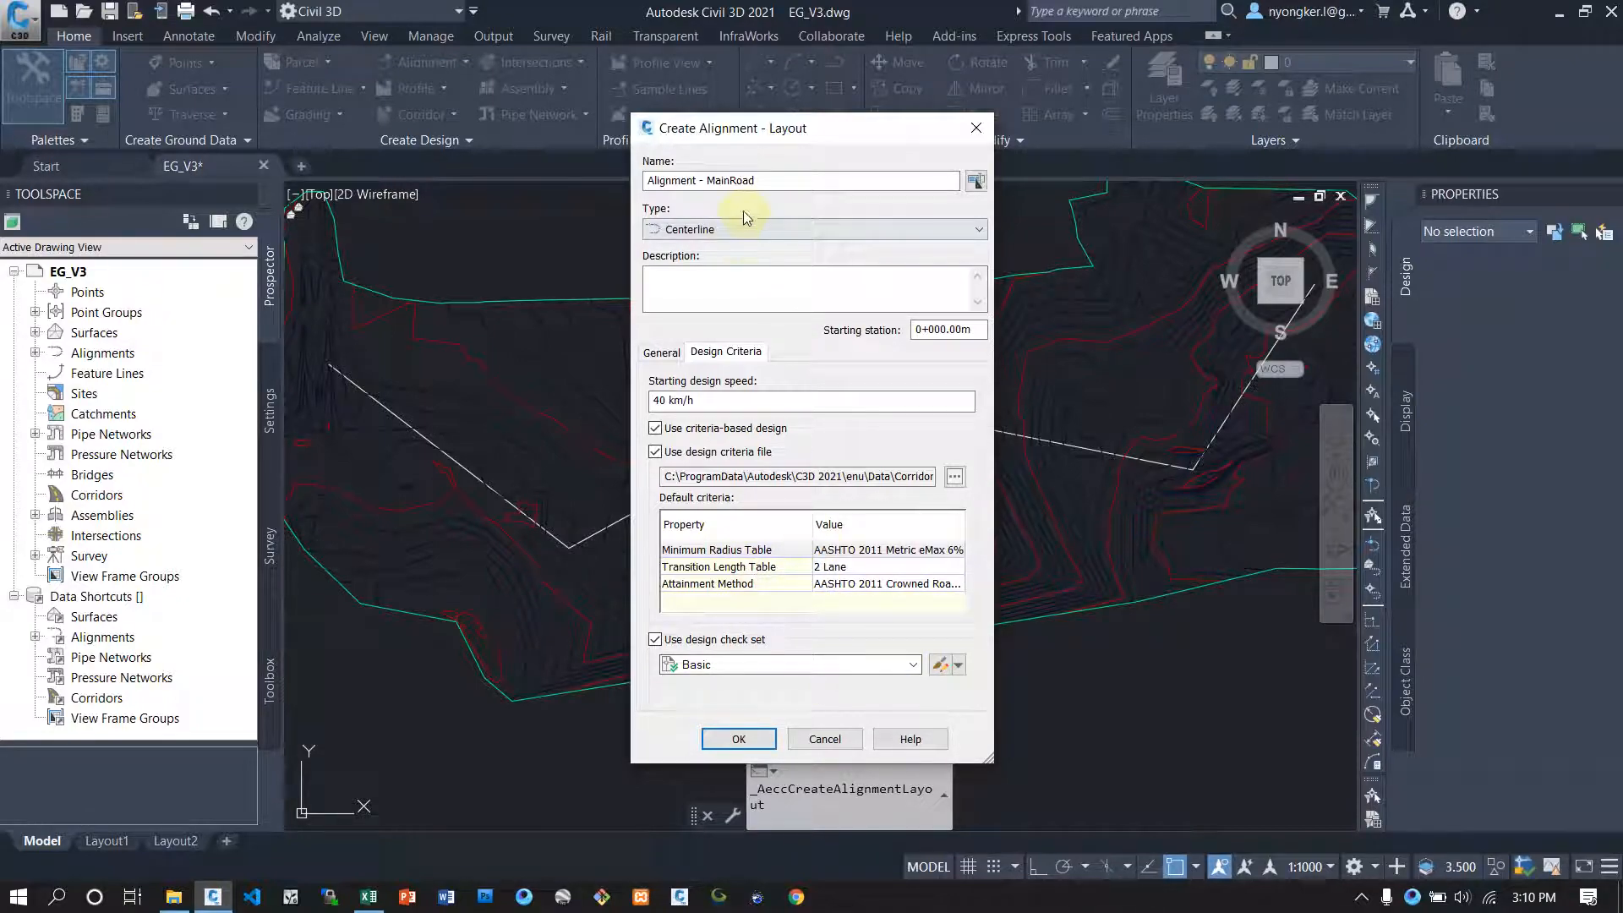
left_click(675, 346)
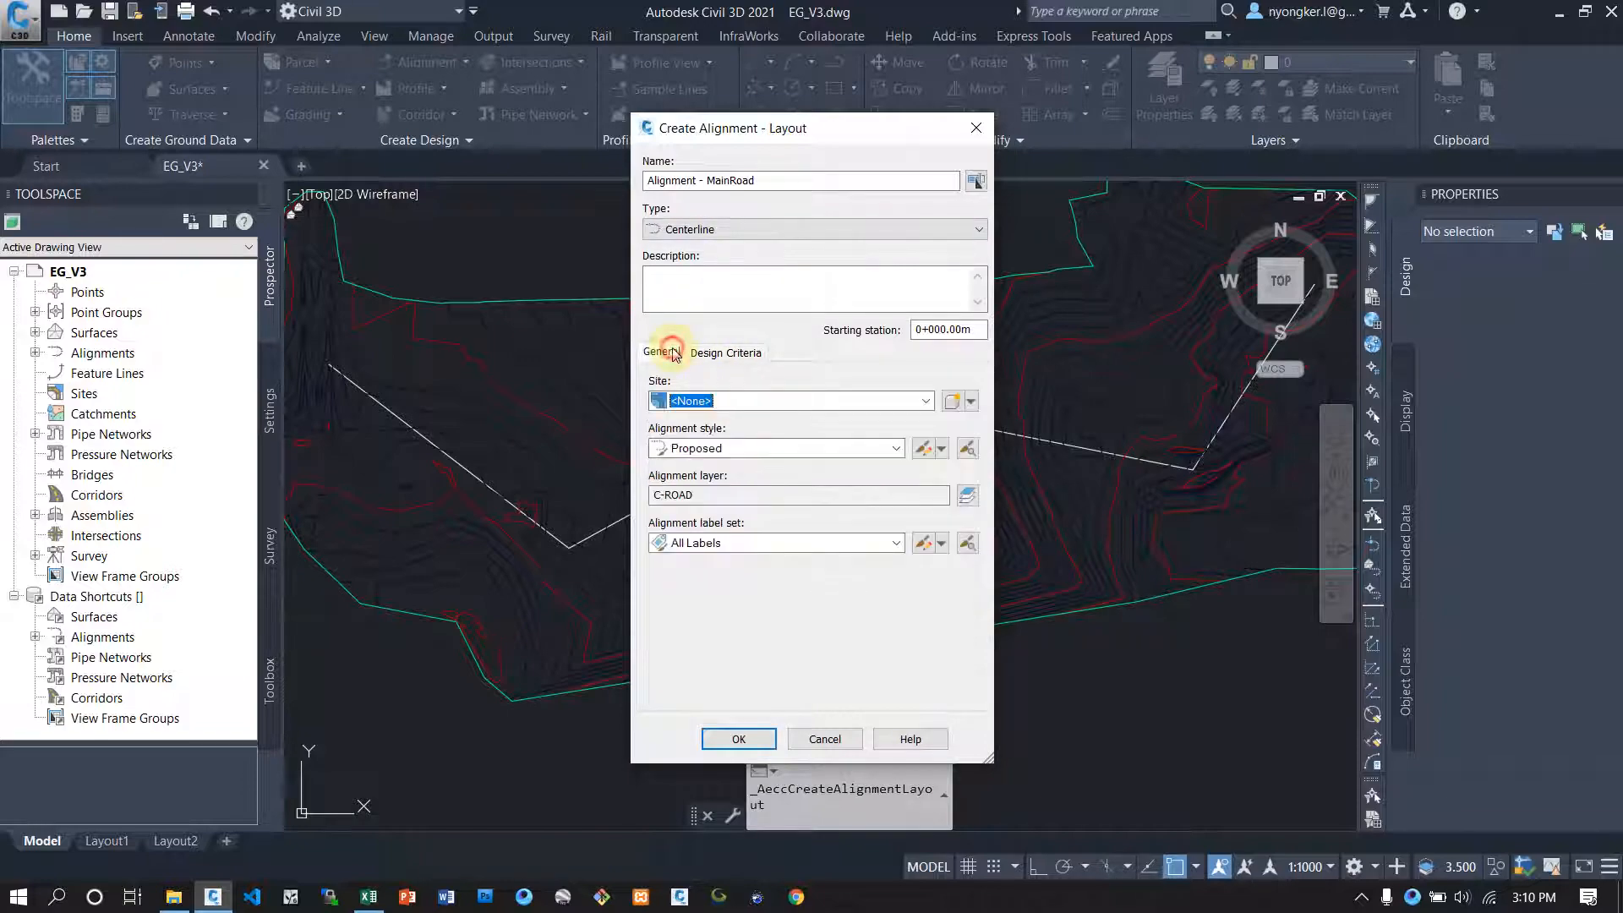
left_click(729, 741)
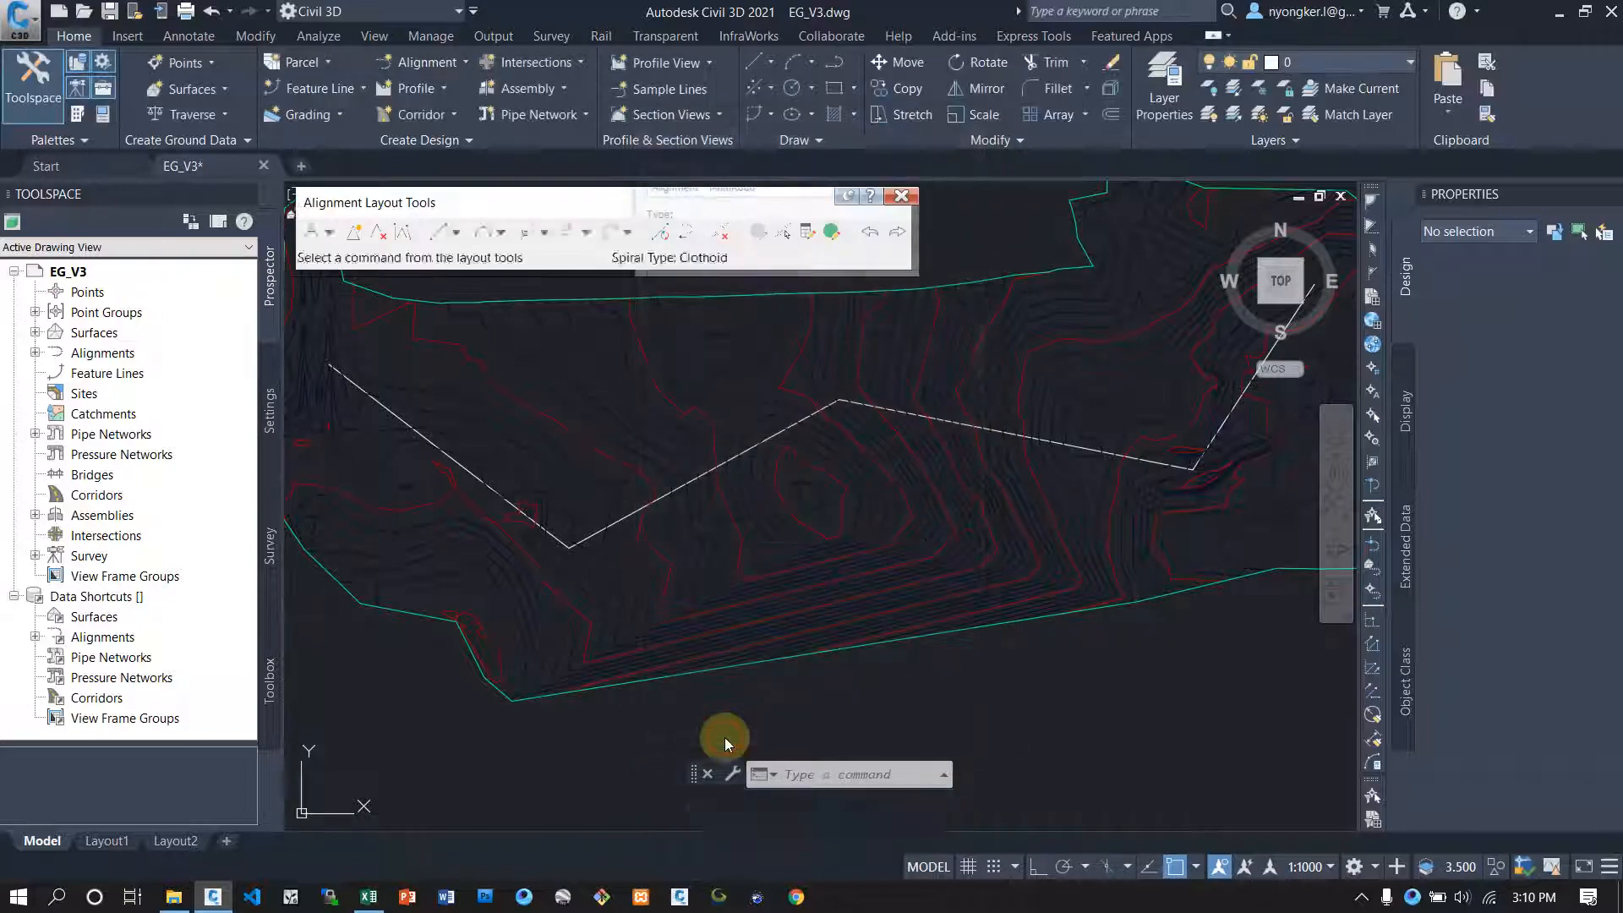
left_click(329, 232)
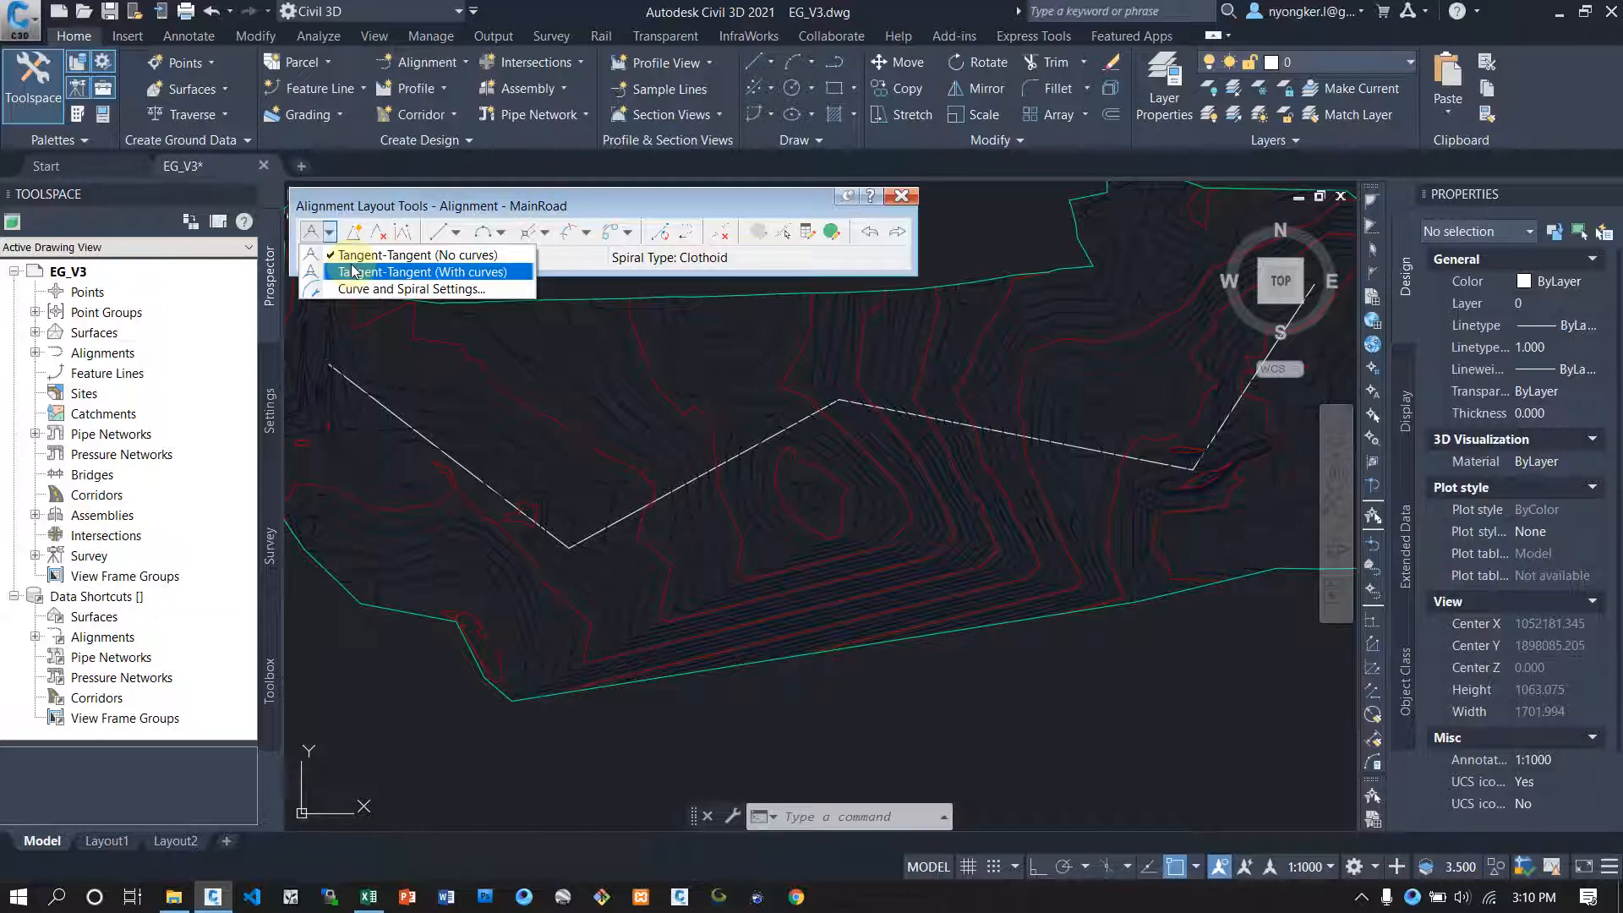
left_click(364, 288)
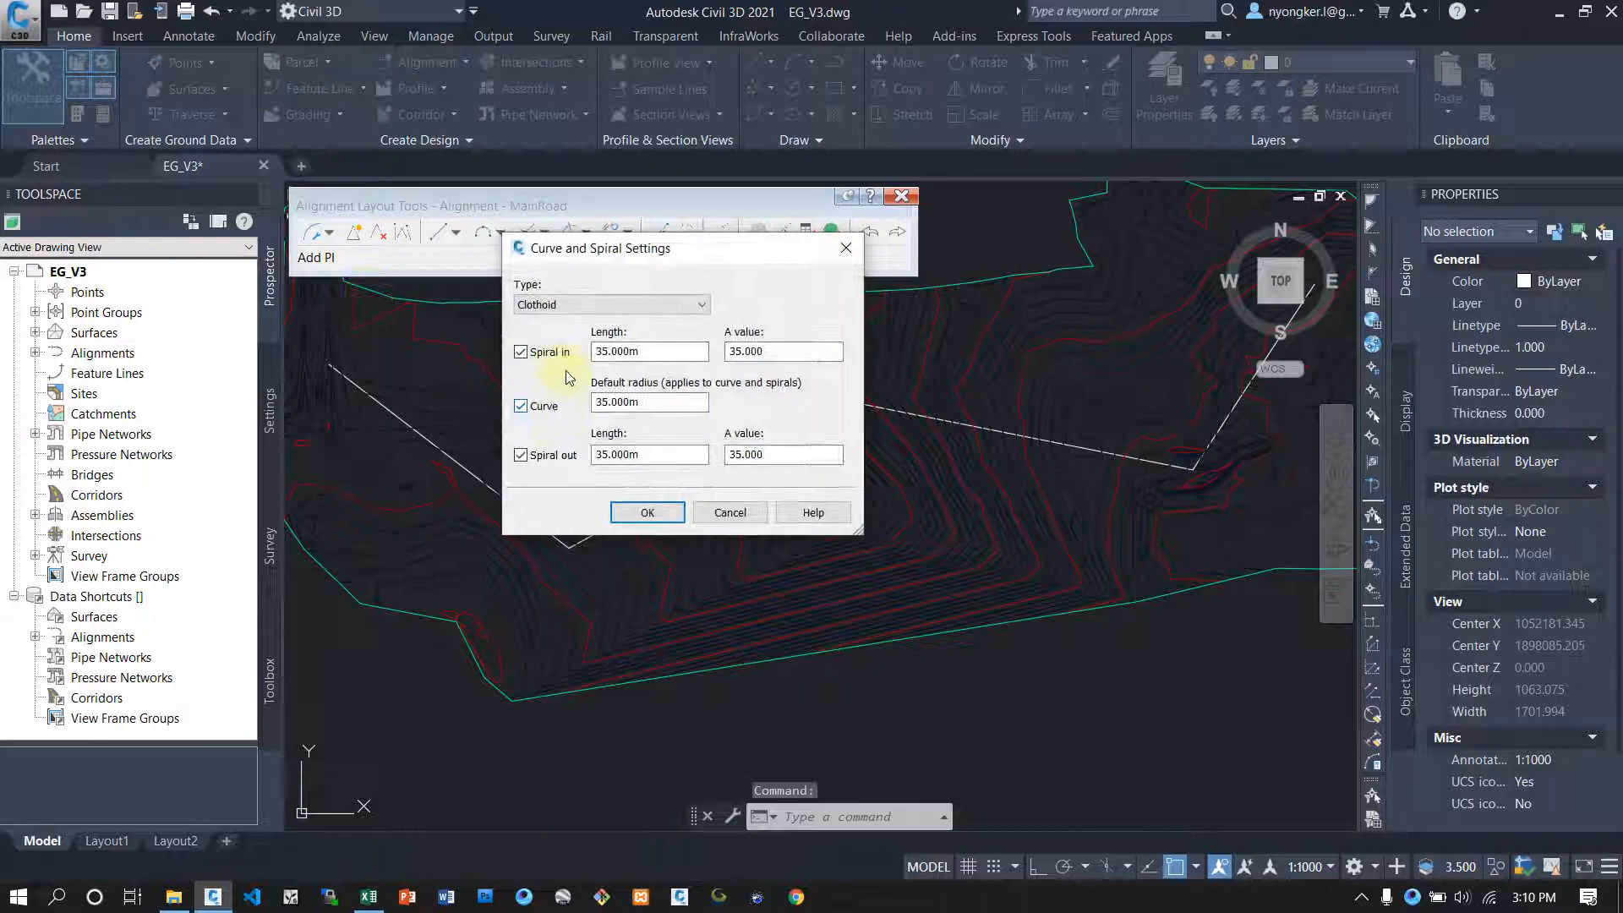
double_click(645, 402)
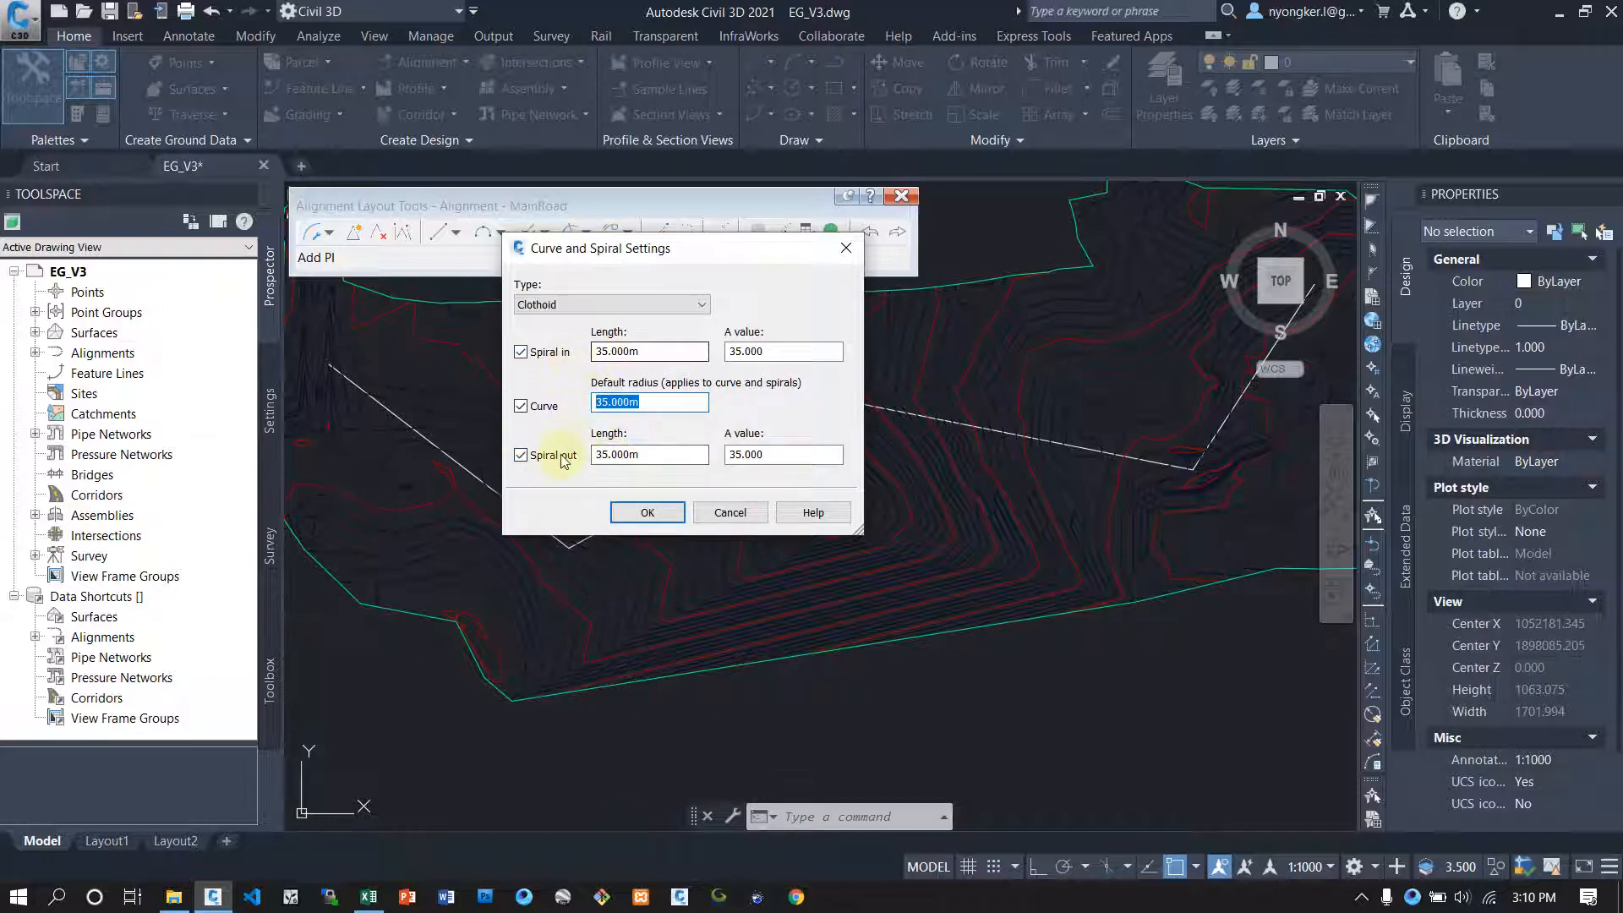
left_click(715, 514)
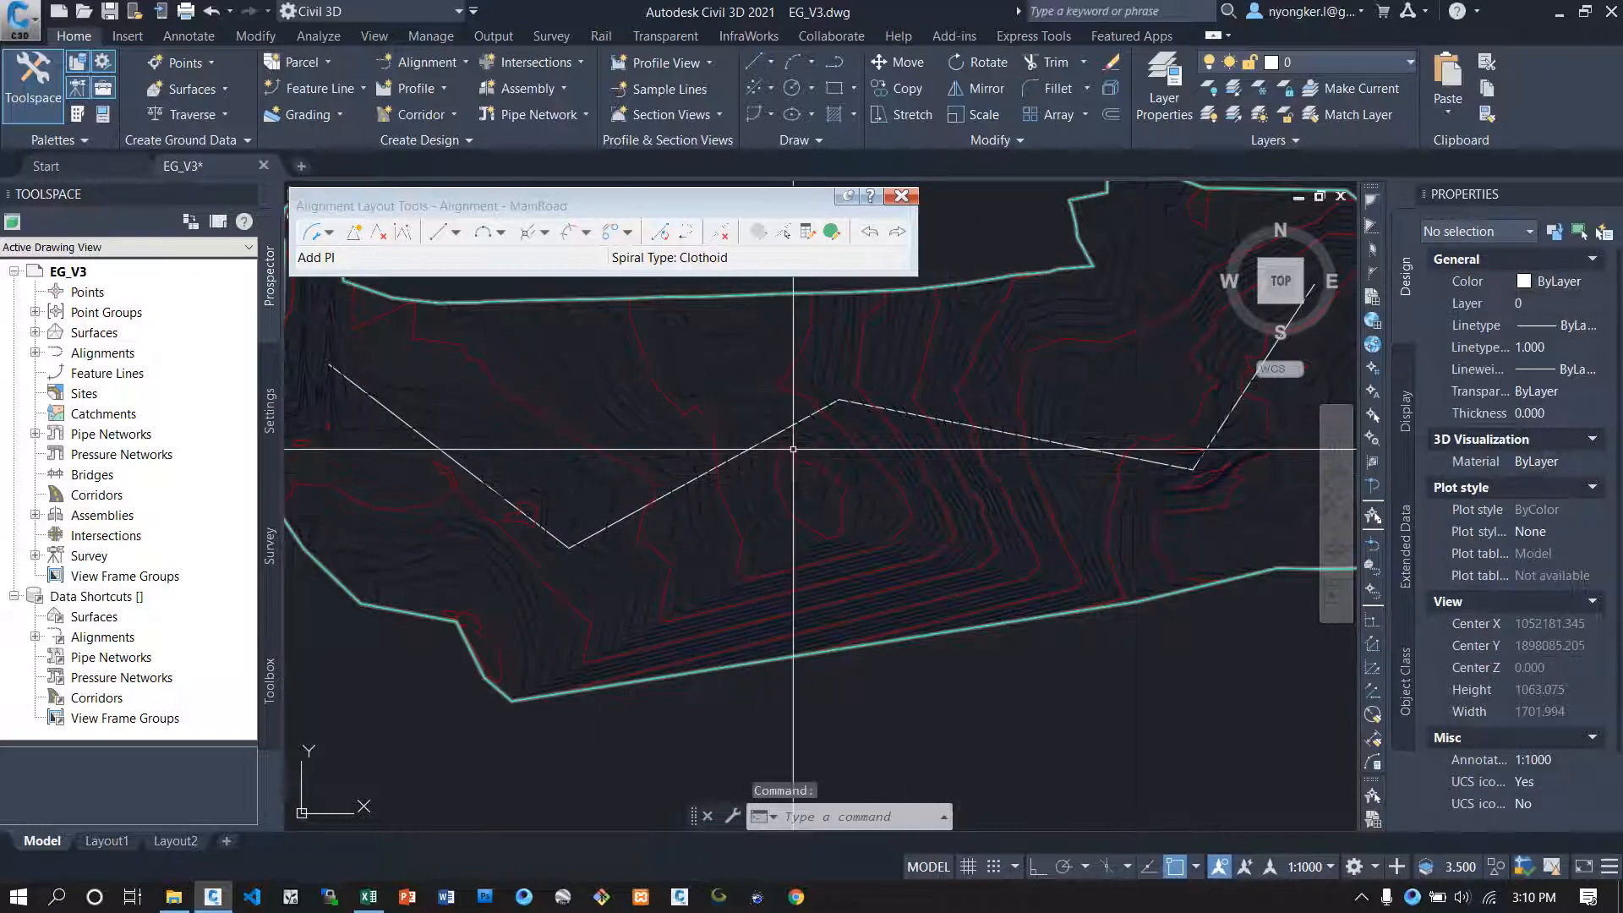
Step: Draw the first tangent with Tangent-Tangent (No curves), from the polyline's west end to its first bend
left_click(331, 235)
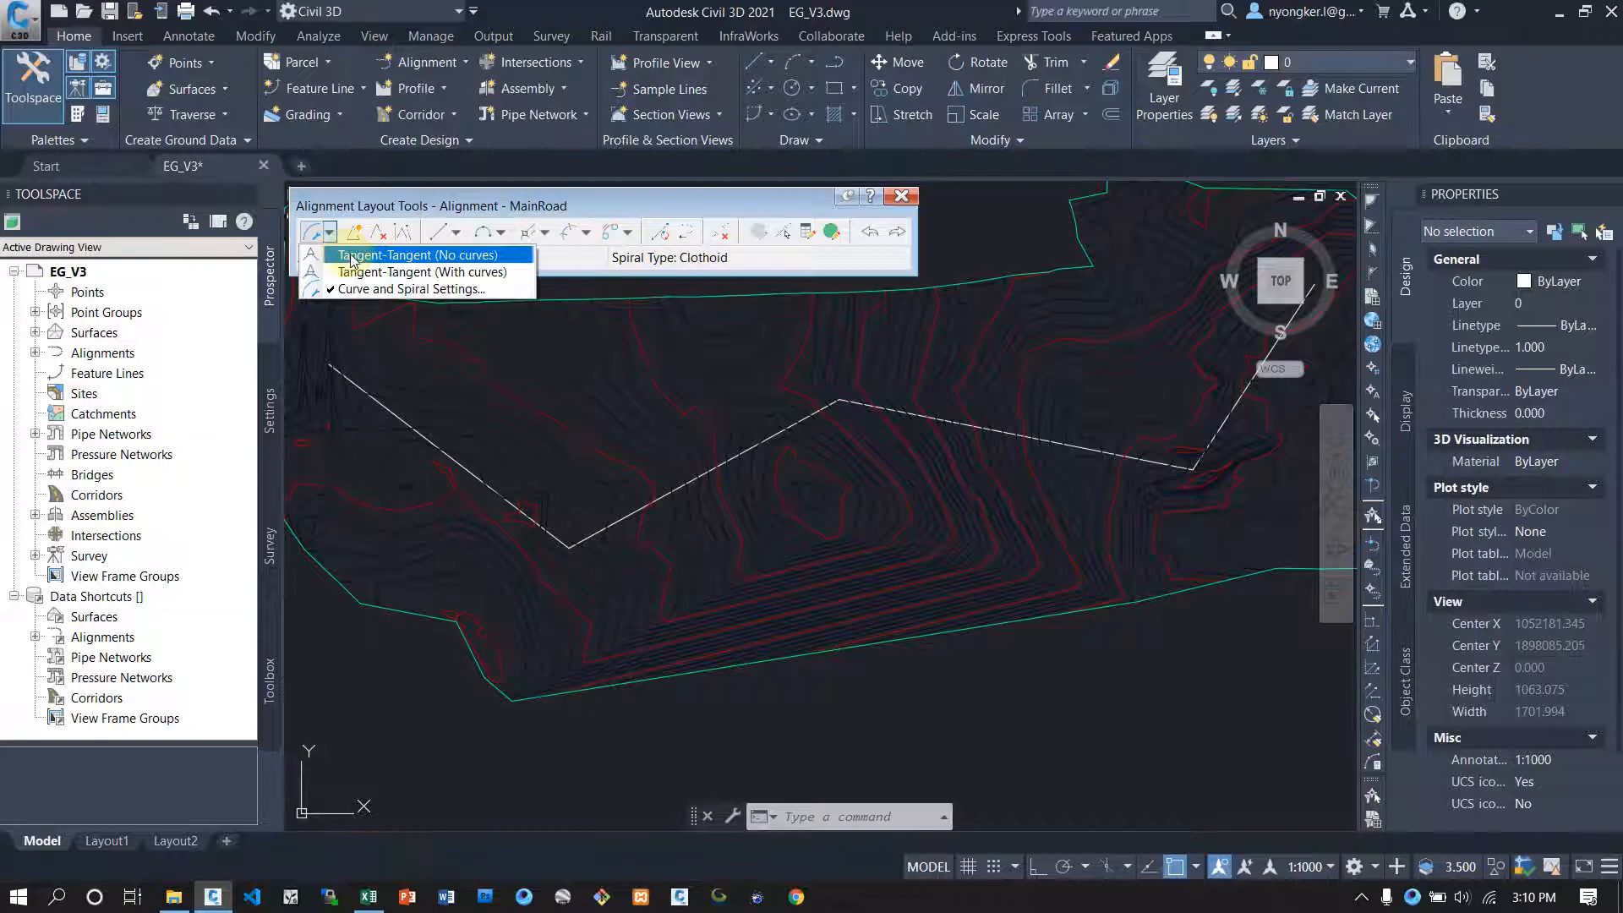
left_click(454, 256)
scroll(418, 368, "up", 5)
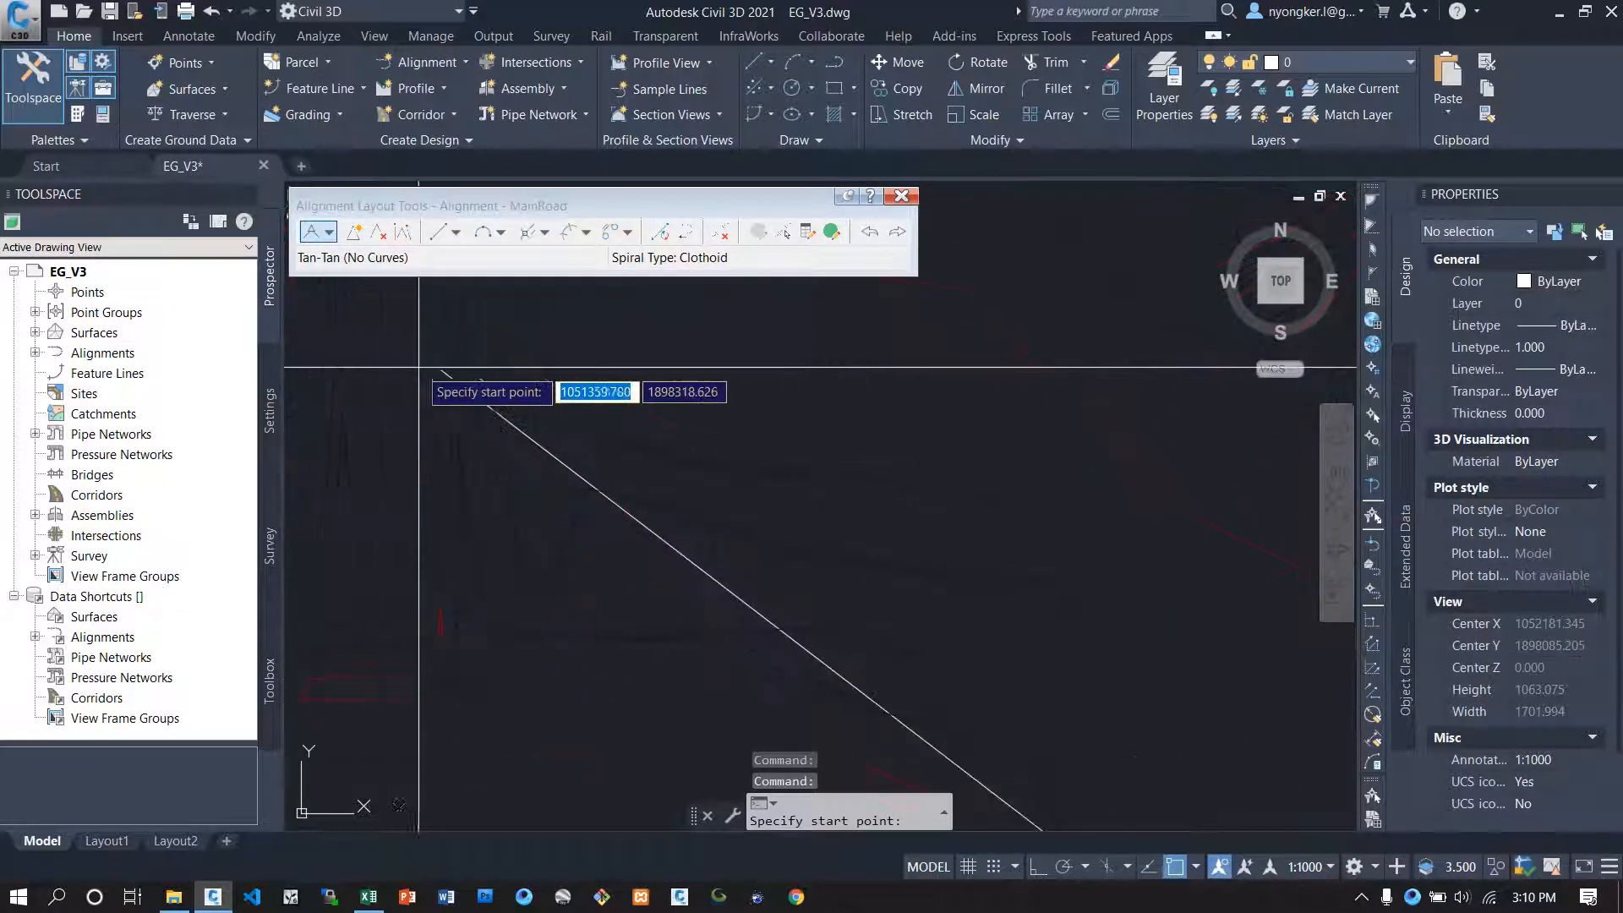
left_click(425, 367)
scroll(426, 380, "down", 7)
scroll(584, 470, "up", 7)
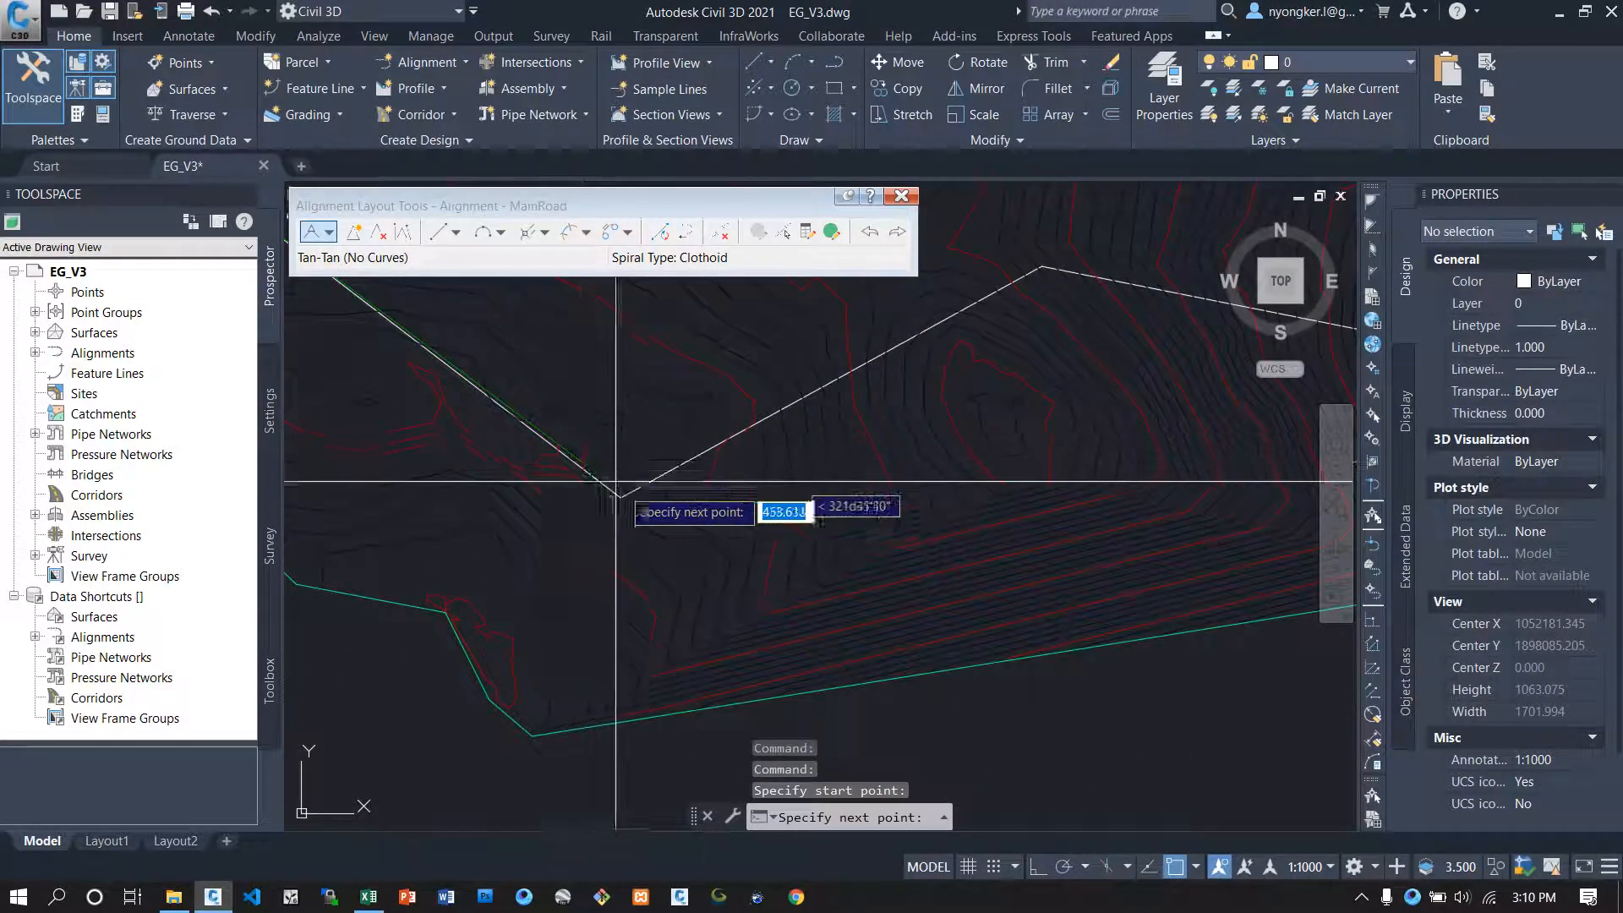
left_click(581, 449)
Step: Continue the tangents through the polyline's remaining bends to its northeast end and finish the alignment
scroll(498, 485, "down", 7)
scroll(581, 461, "up", 6)
scroll(582, 454, "up", 5)
left_click(786, 348)
scroll(472, 397, "down", 7)
scroll(772, 453, "up", 5)
left_click(771, 443)
key("Return")
scroll(795, 491, "down", 6)
scroll(778, 454, "up", 7)
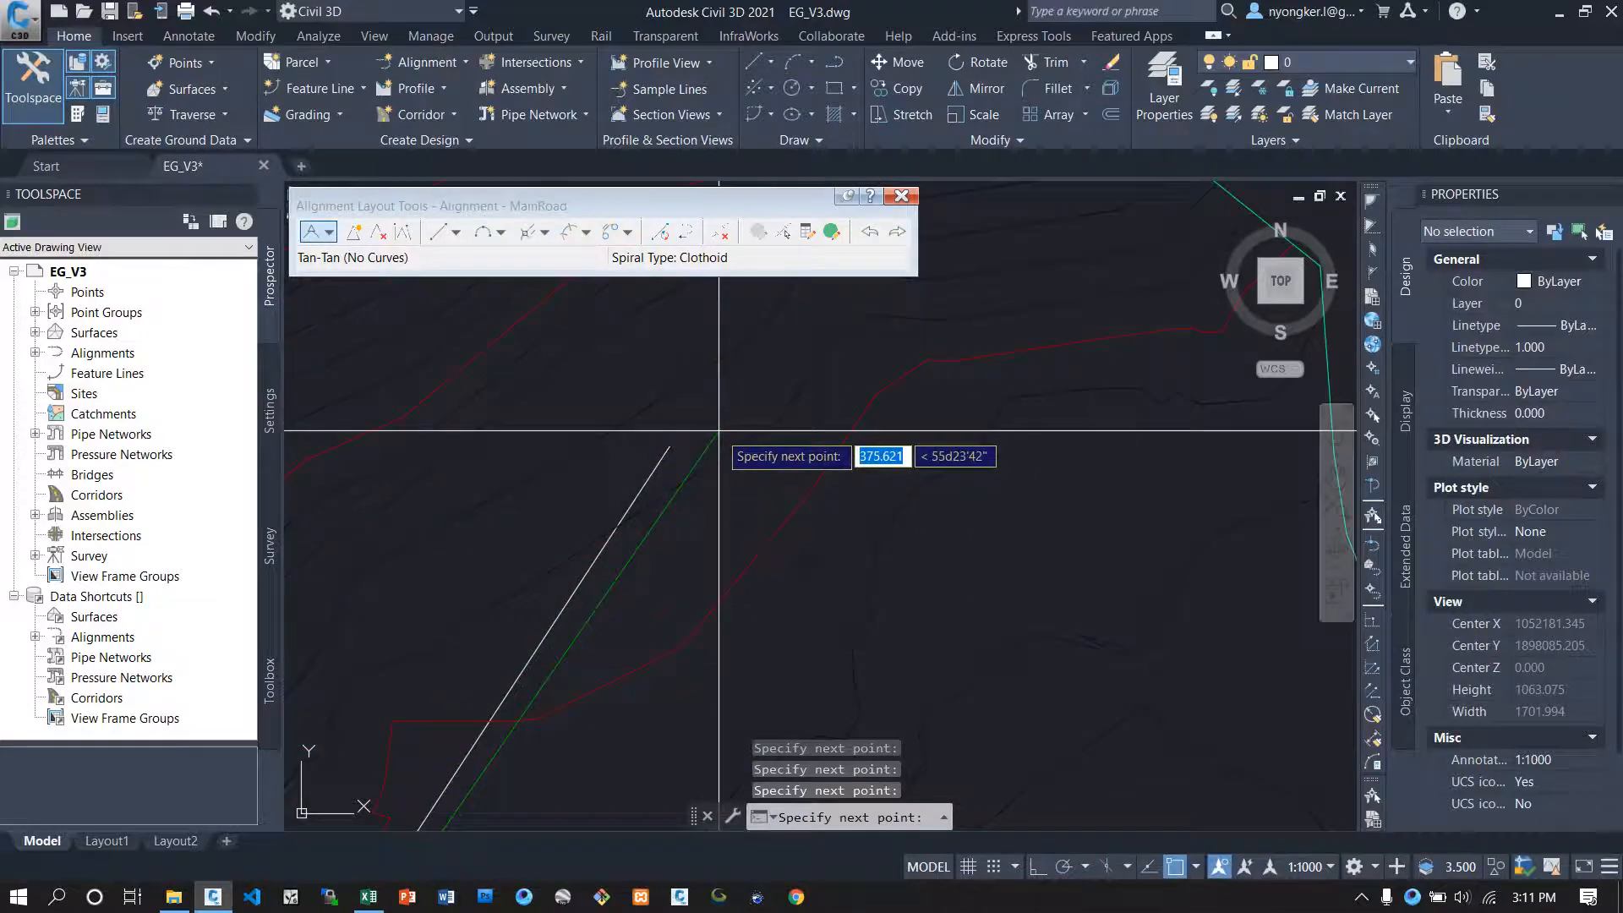
left_click(670, 445)
key("Return")
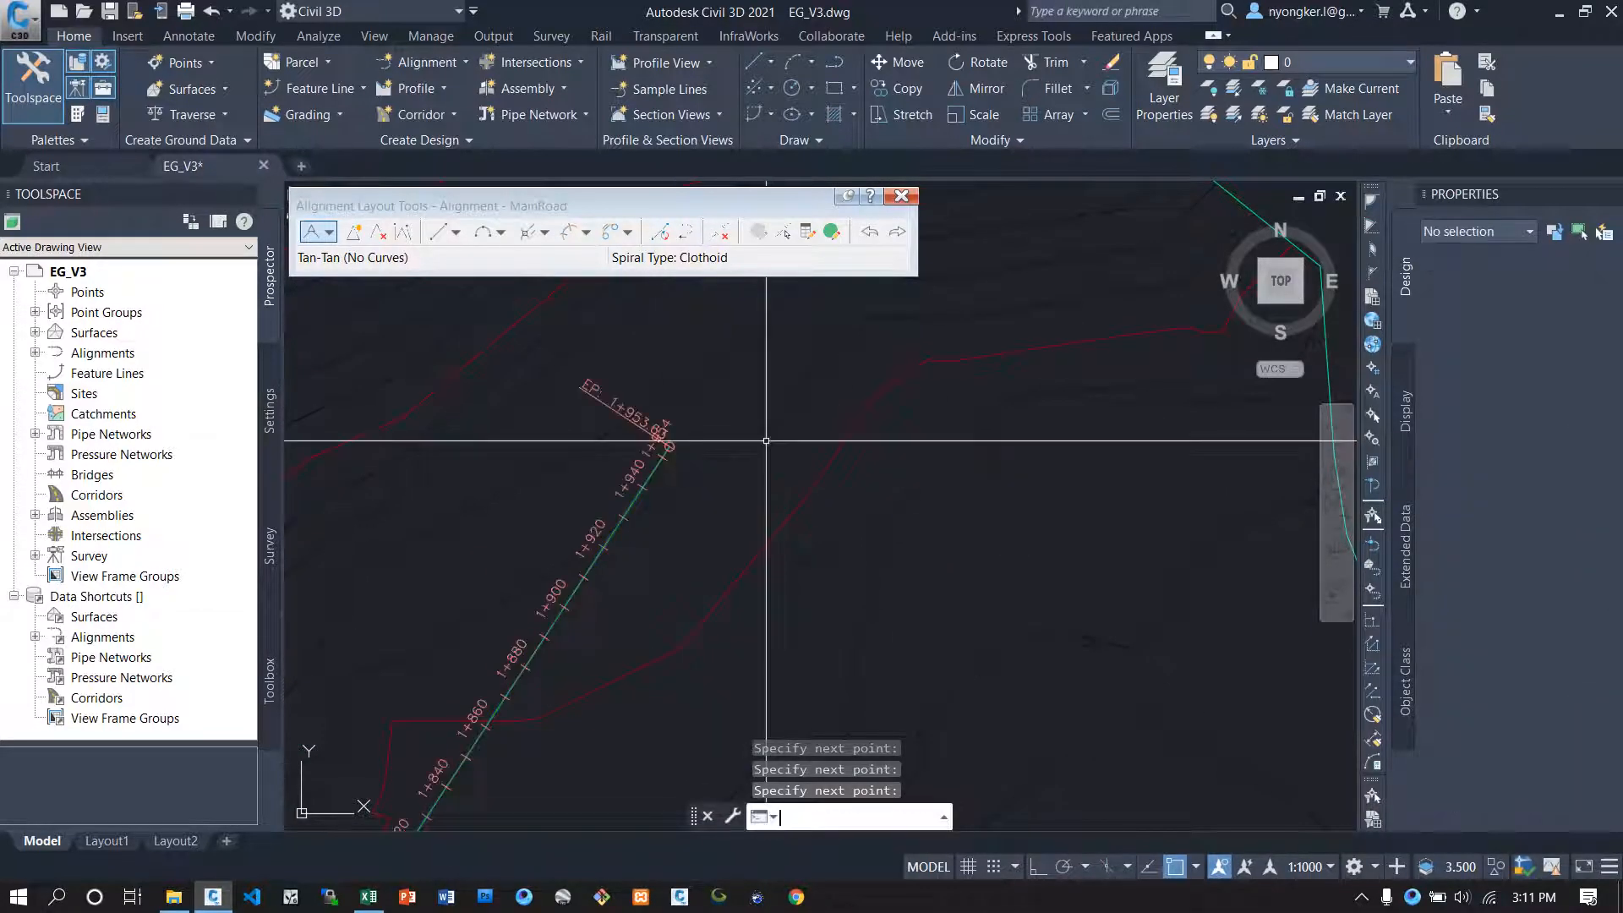
scroll(1054, 471, "down", 5)
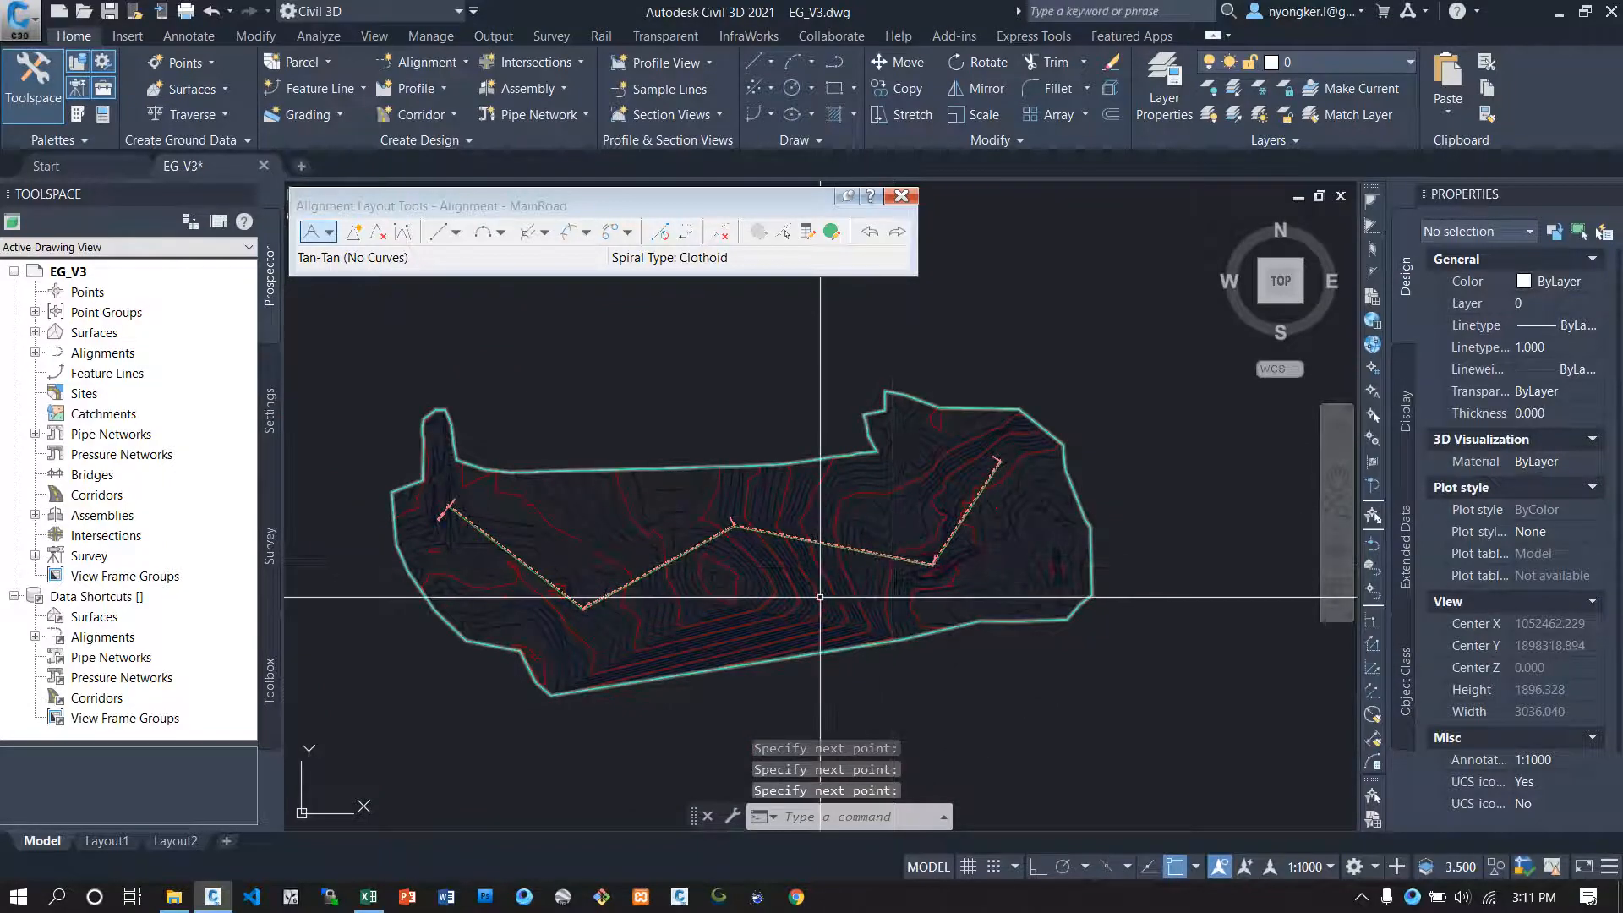
scroll(743, 594, "up", 2)
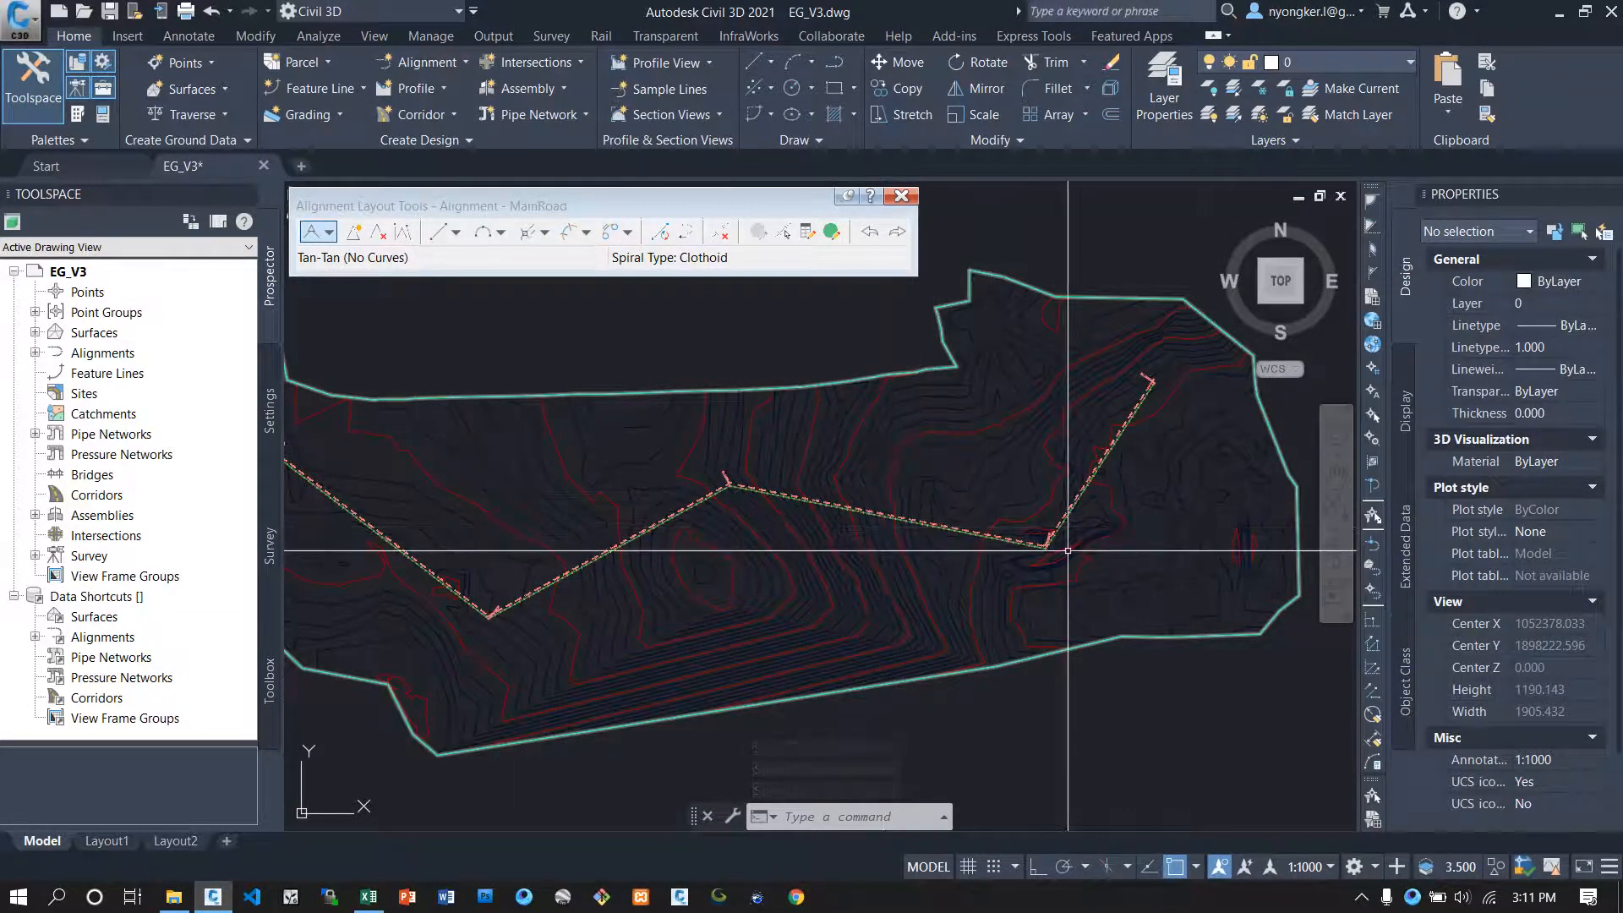
scroll(503, 627, "up", 6)
scroll(811, 499, "down", 3)
scroll(577, 559, "up", 5)
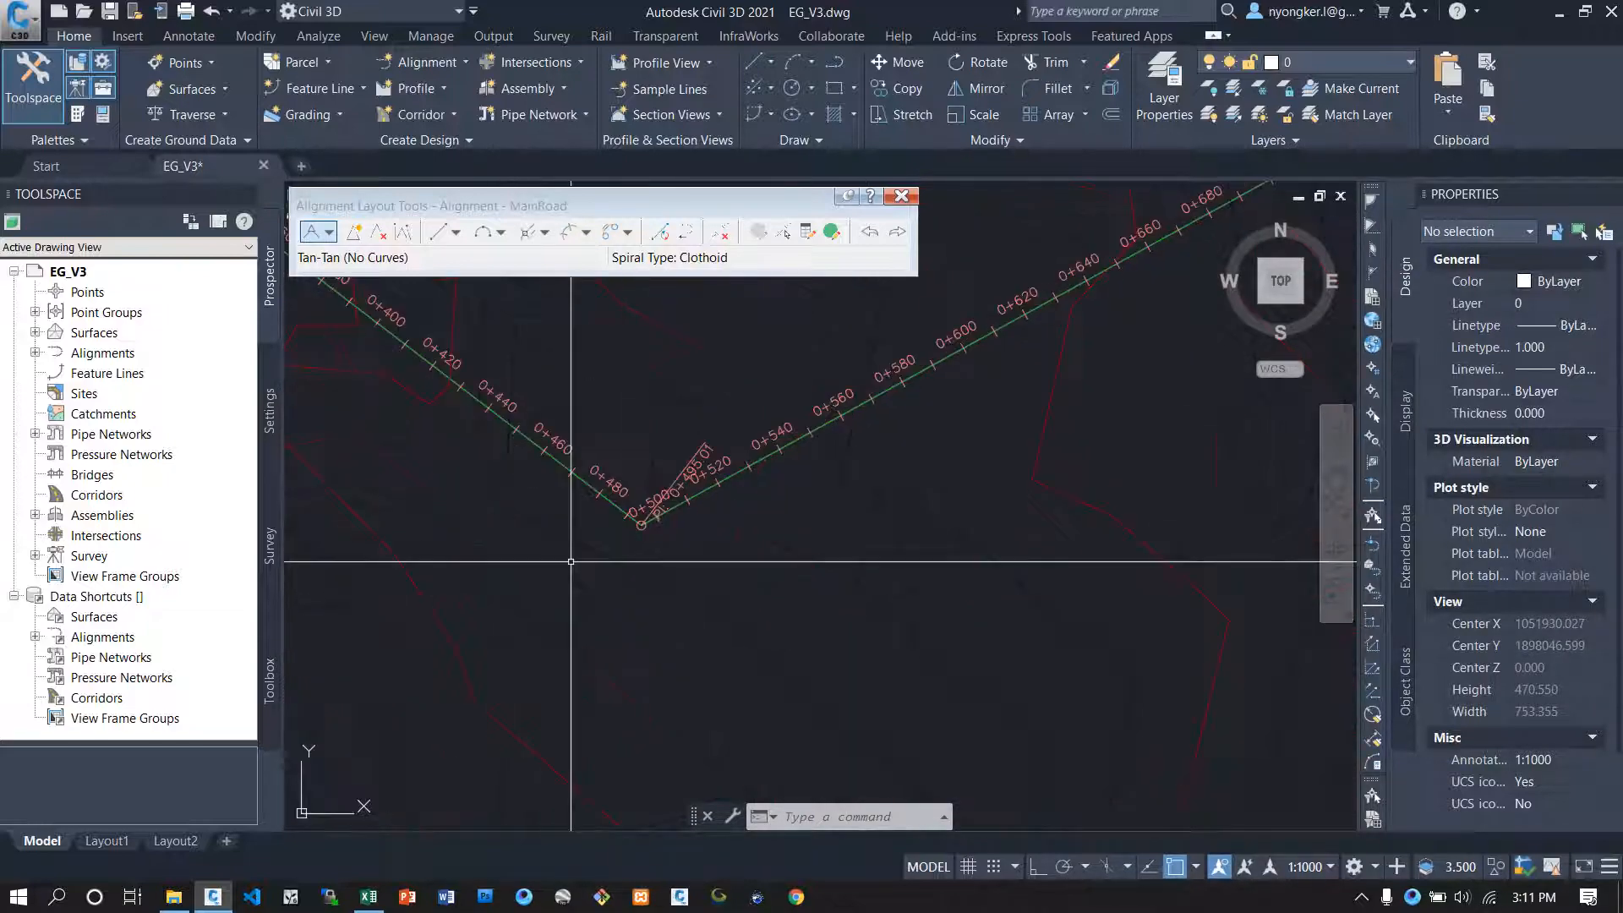
left_click(766, 441)
right_click(770, 445)
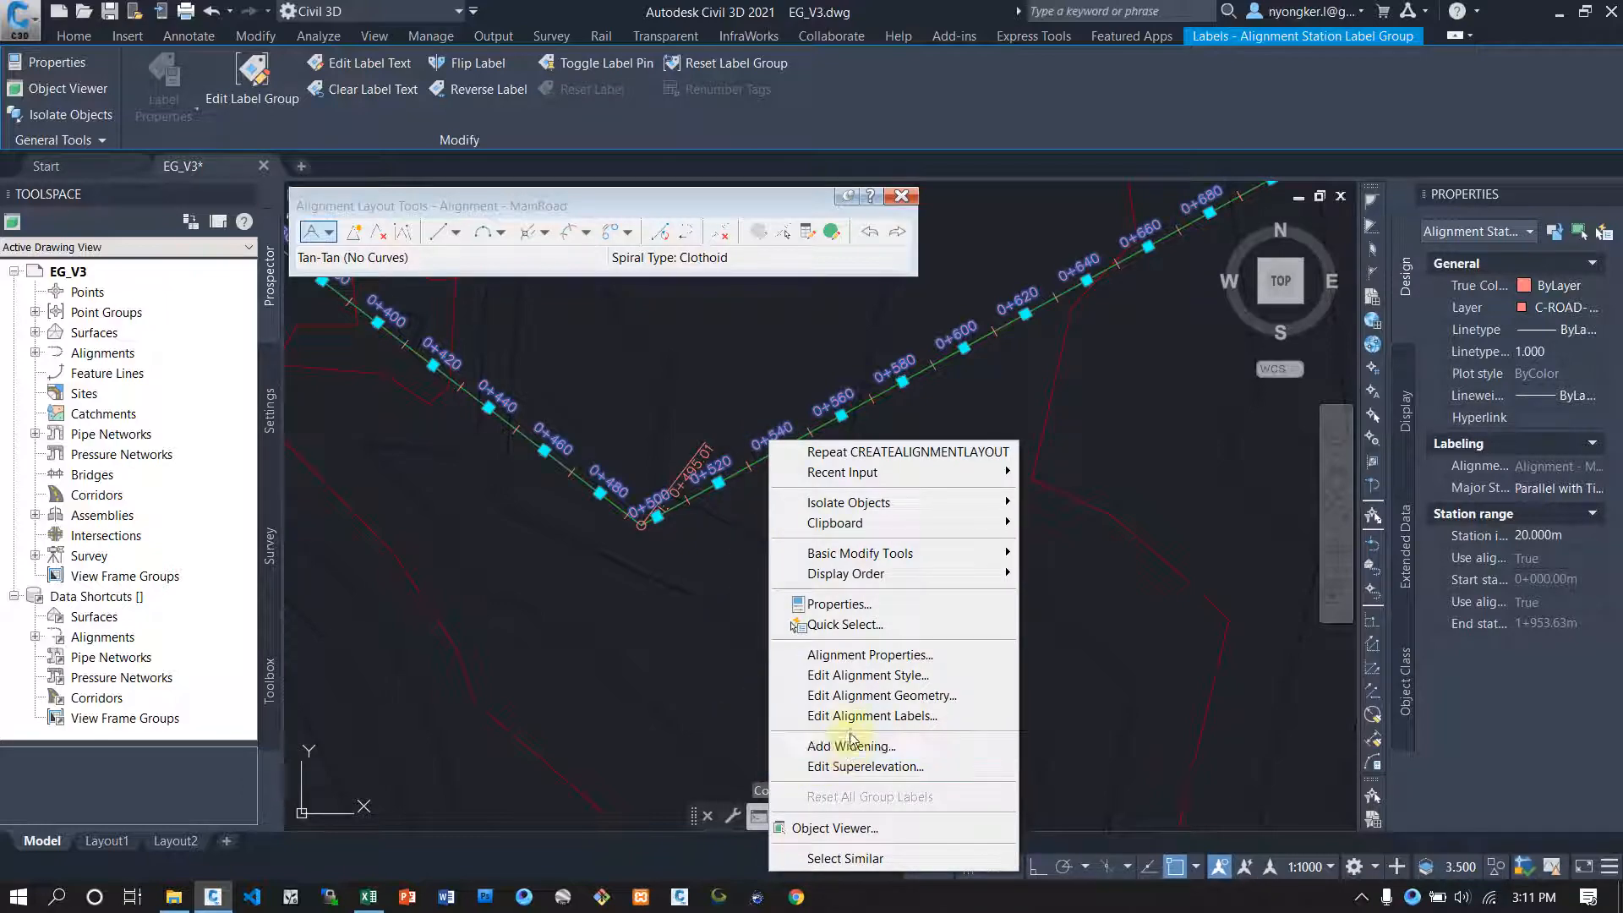
left_click(744, 415)
left_click(744, 414)
left_click(742, 423)
left_click(736, 434)
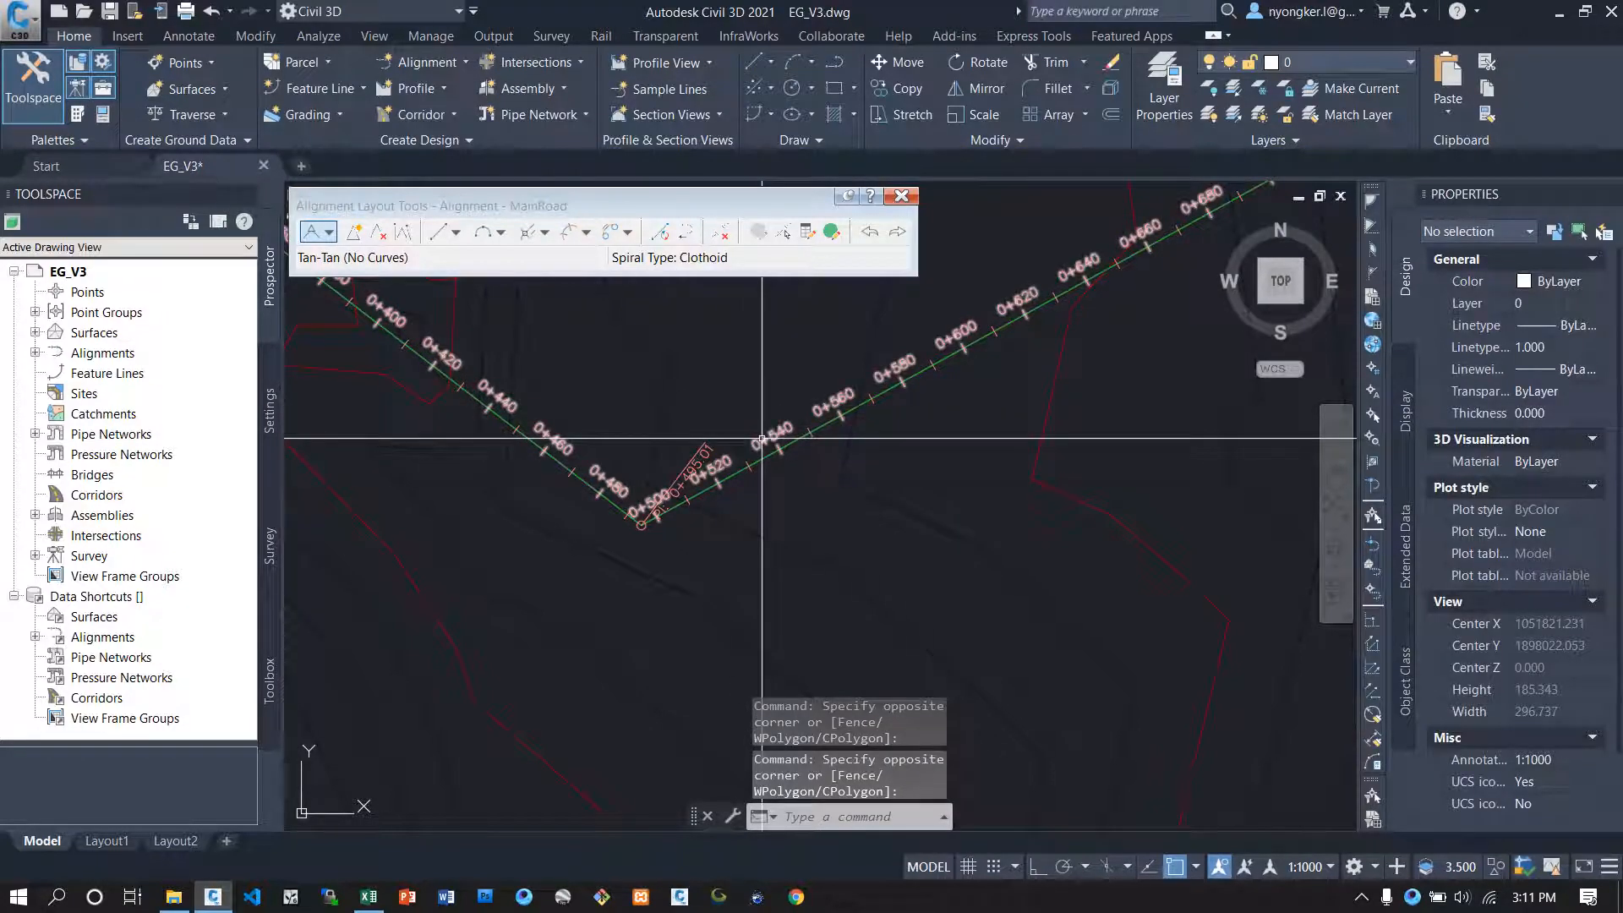
Step: Import the ANZ_Highway label set into the MainRoad alignment's labels and apply it
left_click(762, 439)
right_click(763, 439)
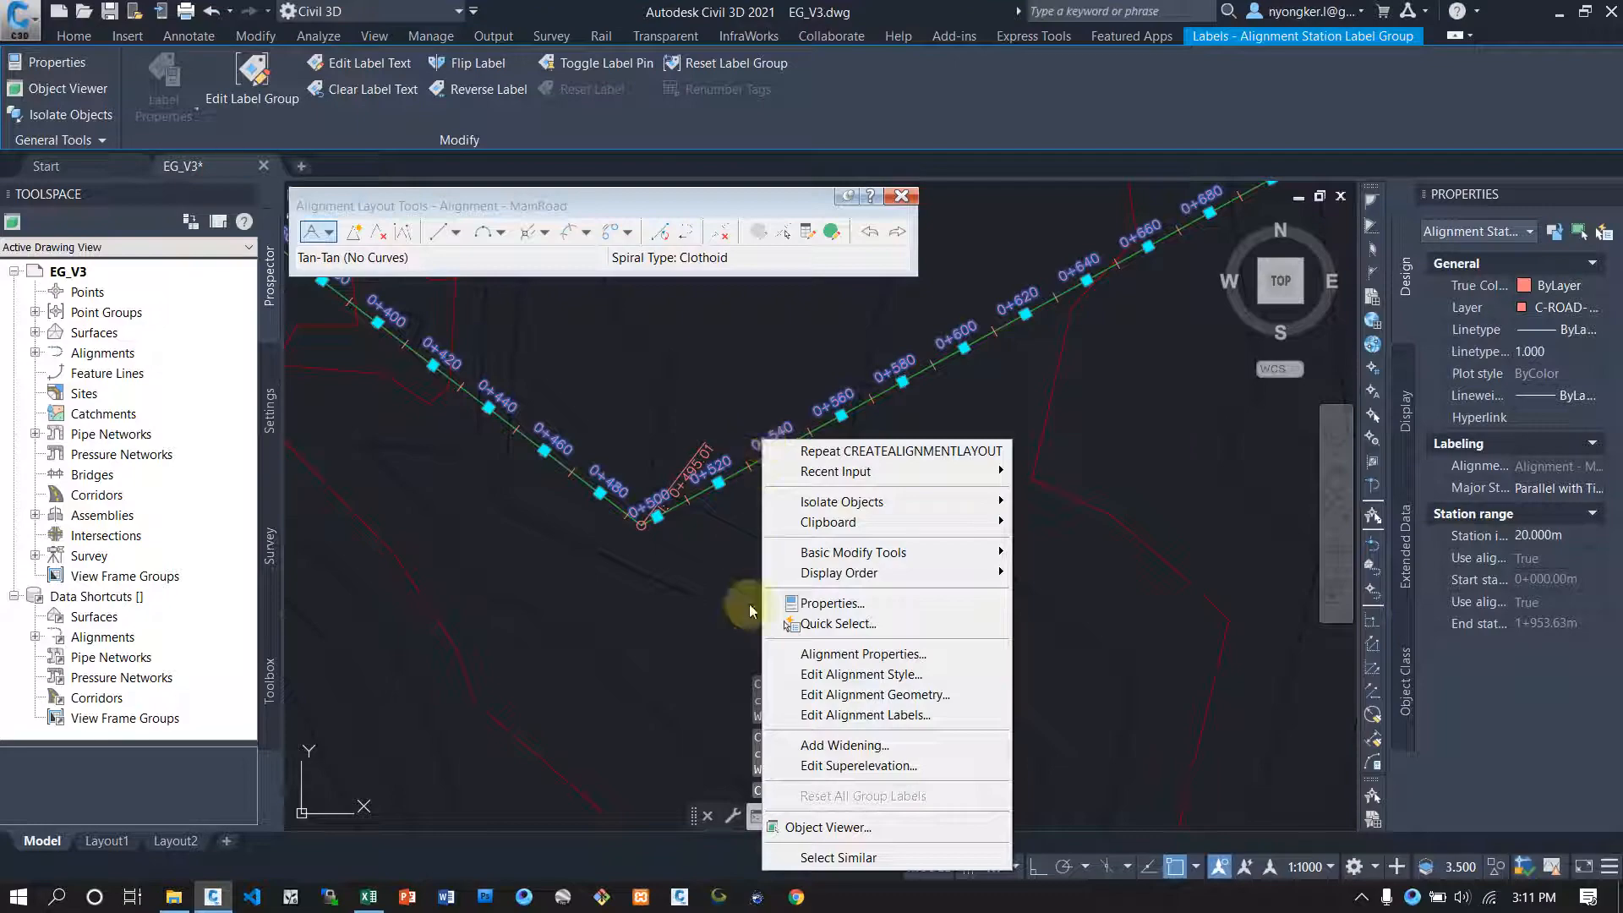
left_click(831, 717)
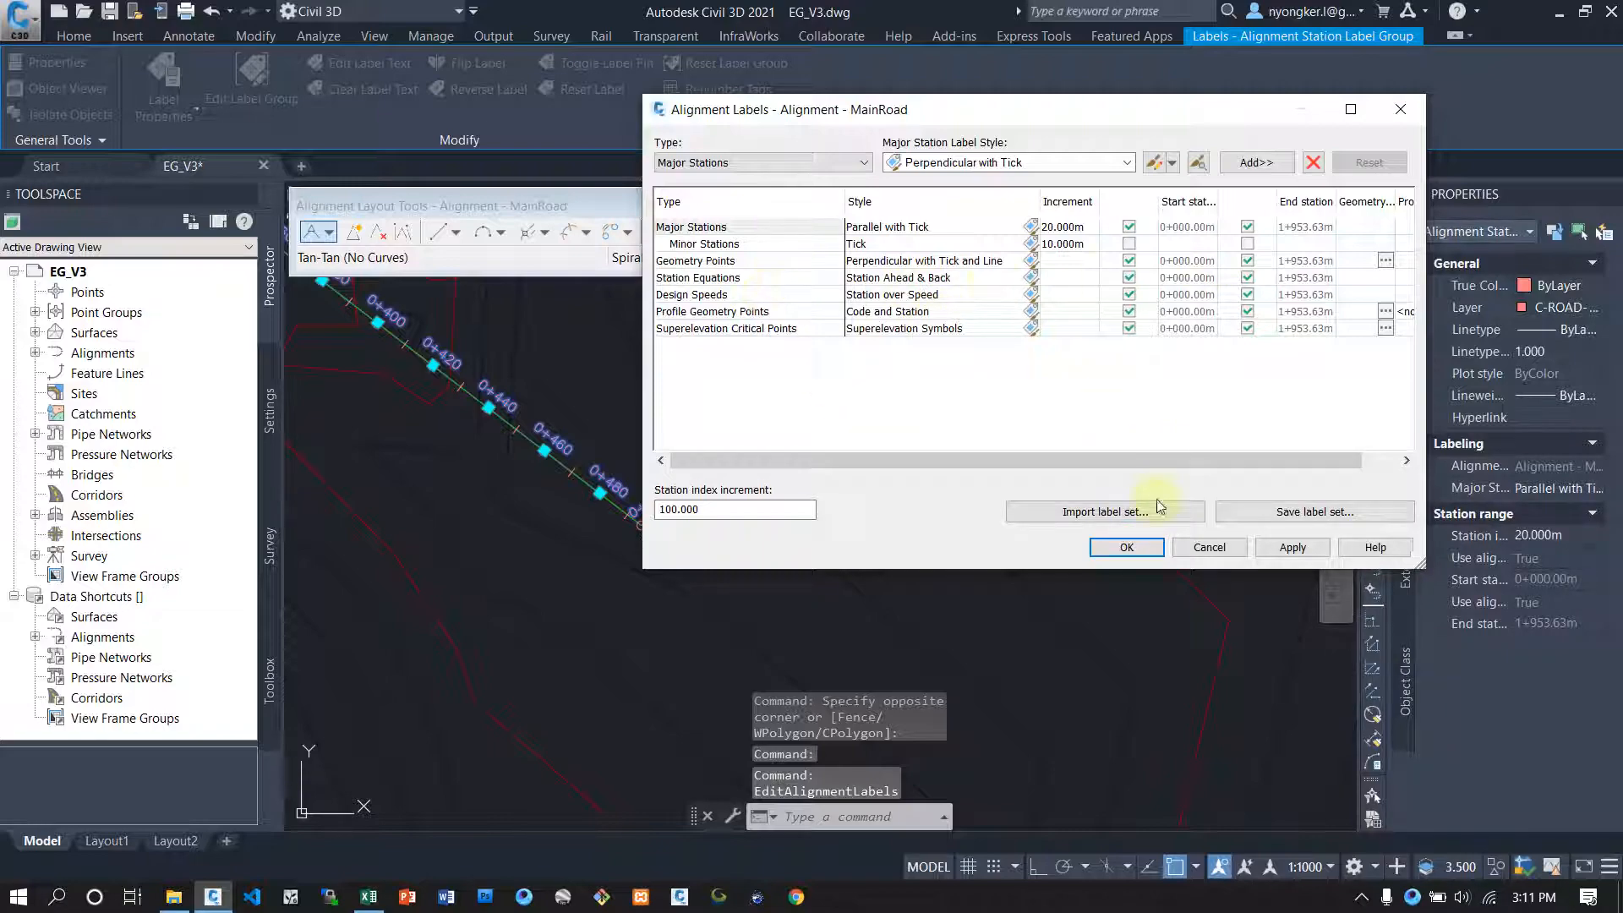
left_click(1104, 513)
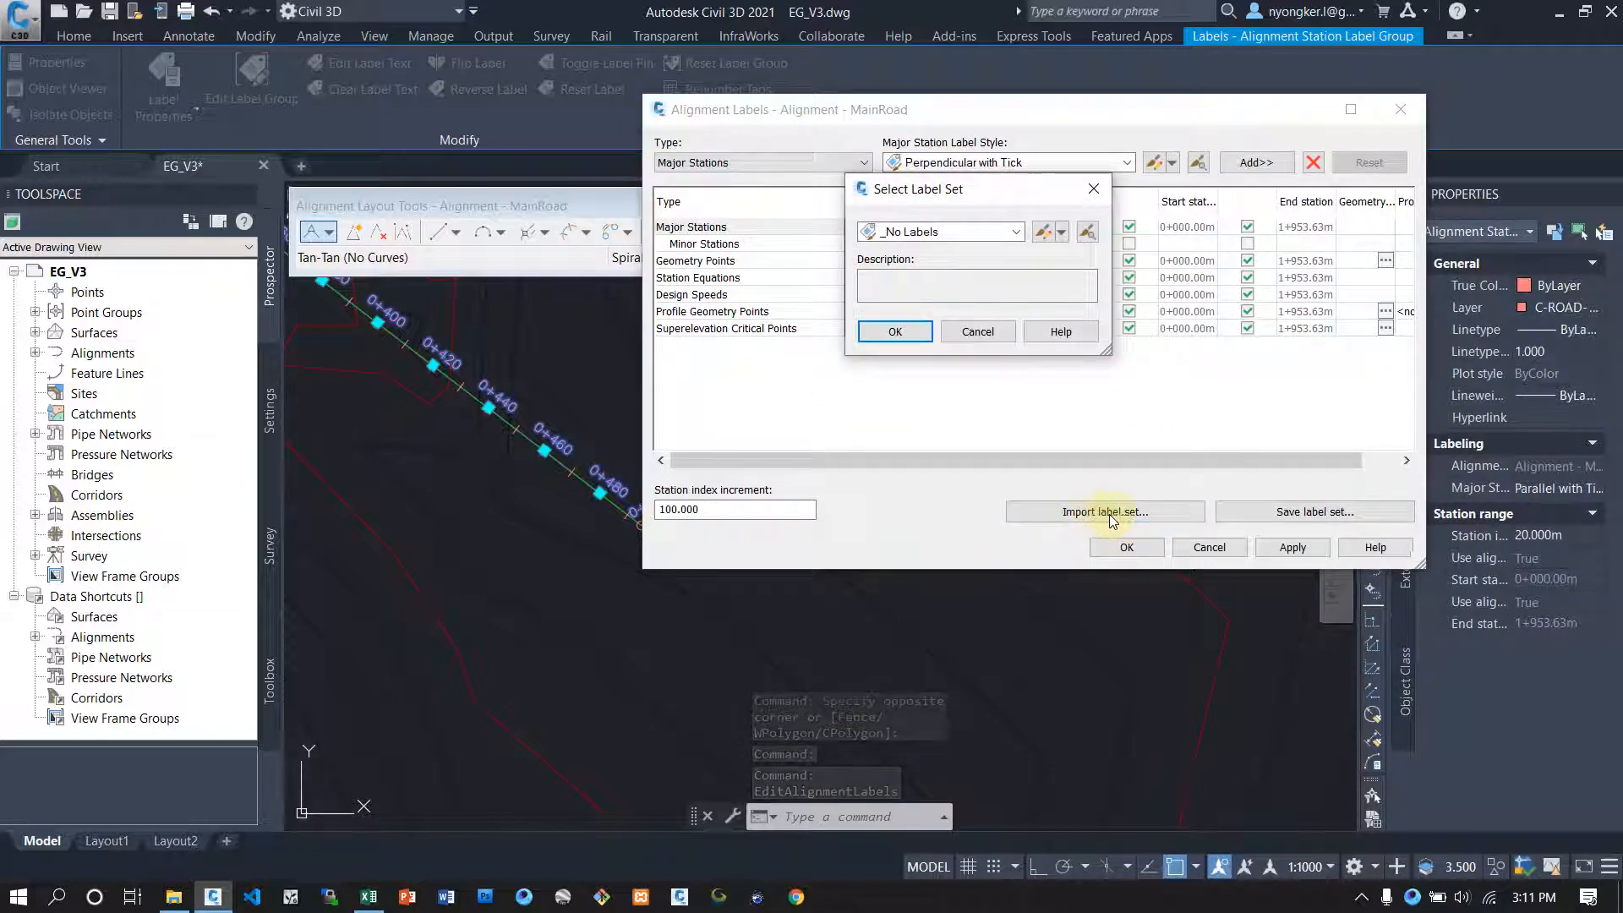
left_click(1016, 232)
left_click(1015, 234)
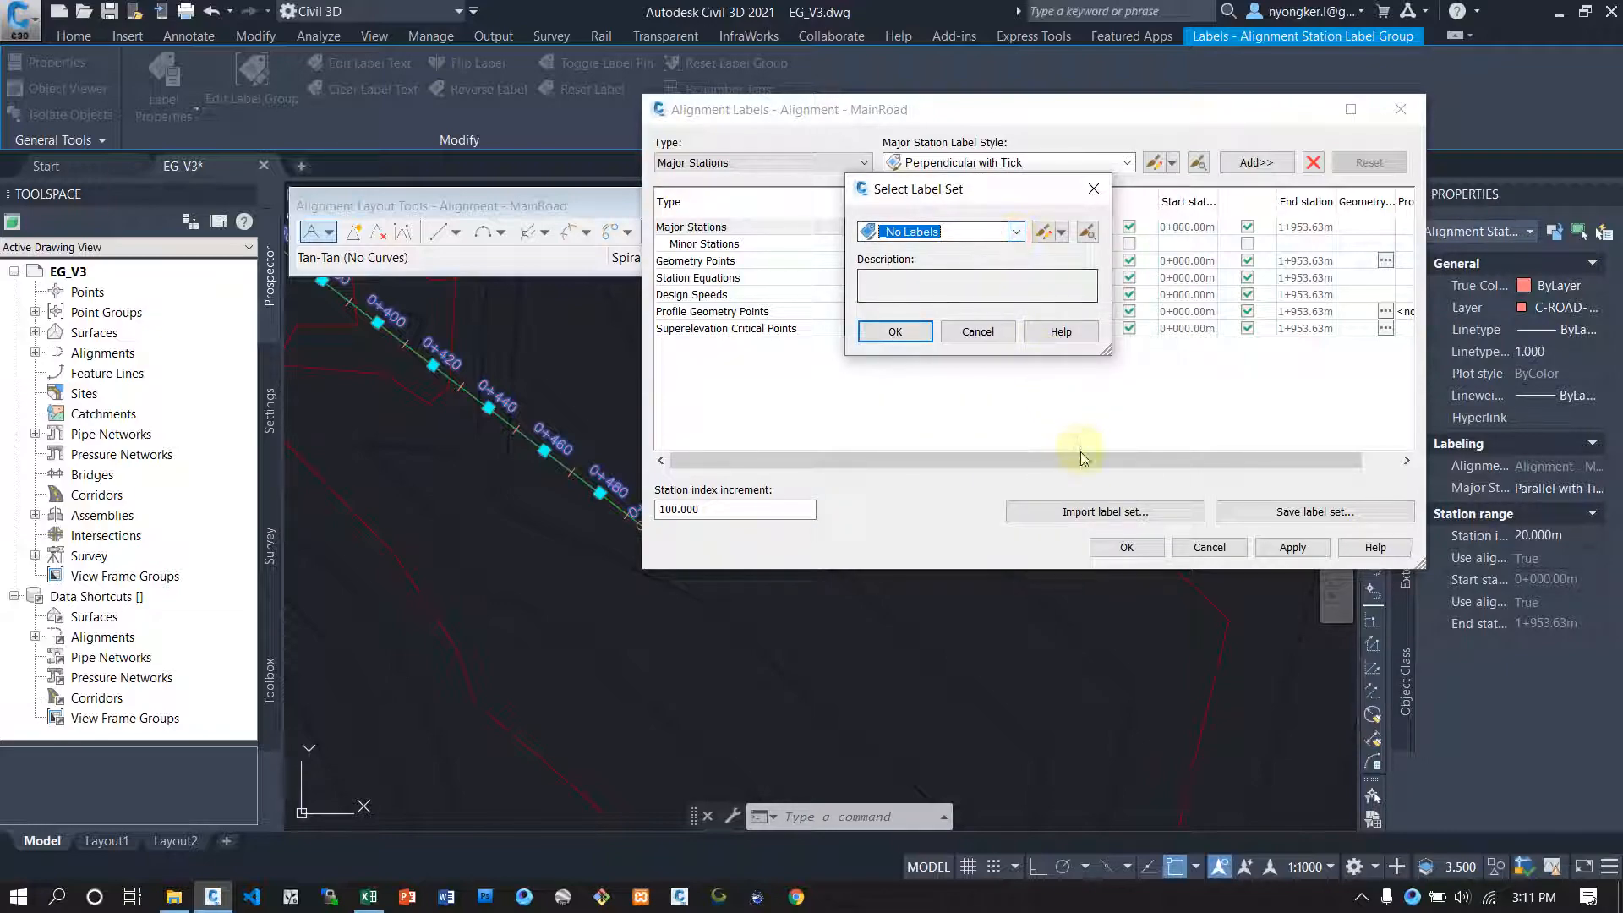
left_click(983, 334)
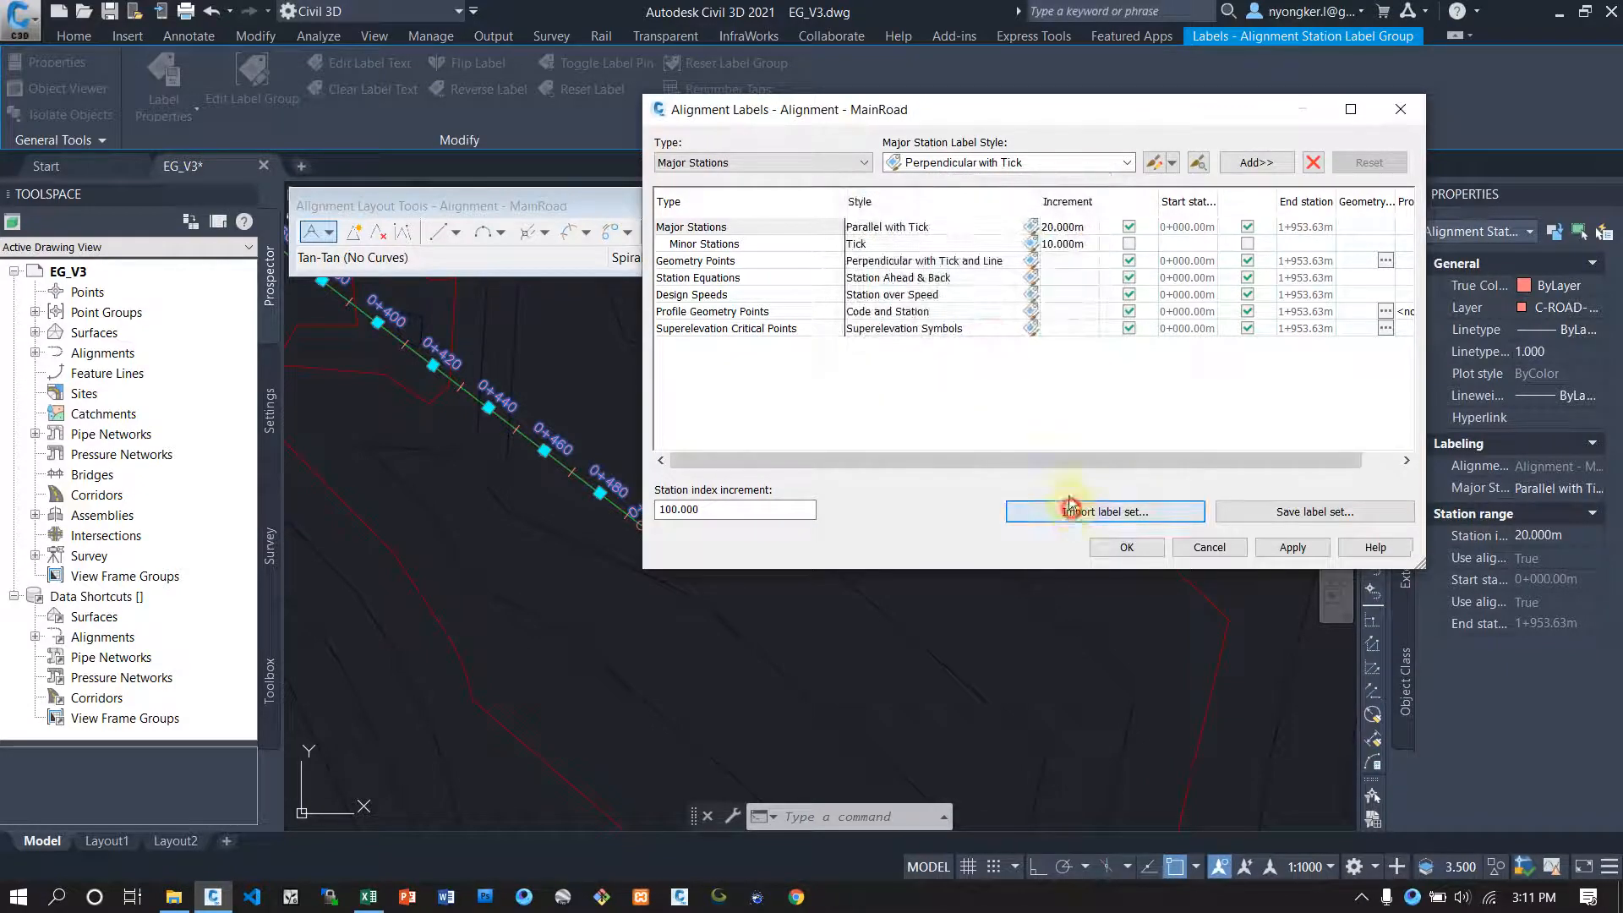
left_click(1067, 511)
left_click(1016, 232)
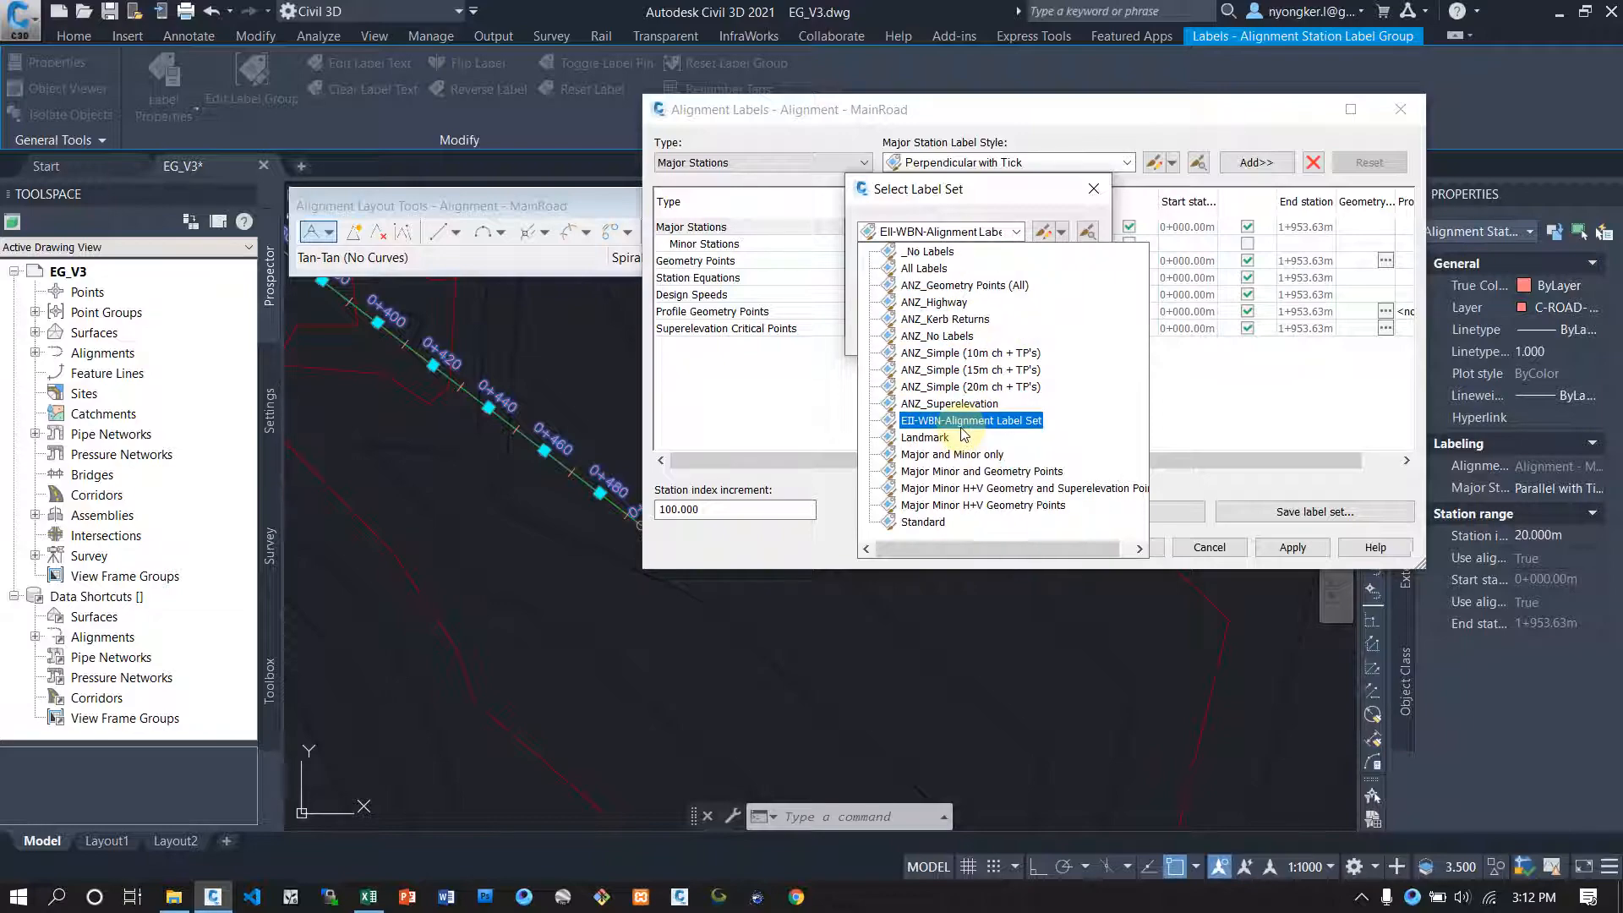
left_click(936, 303)
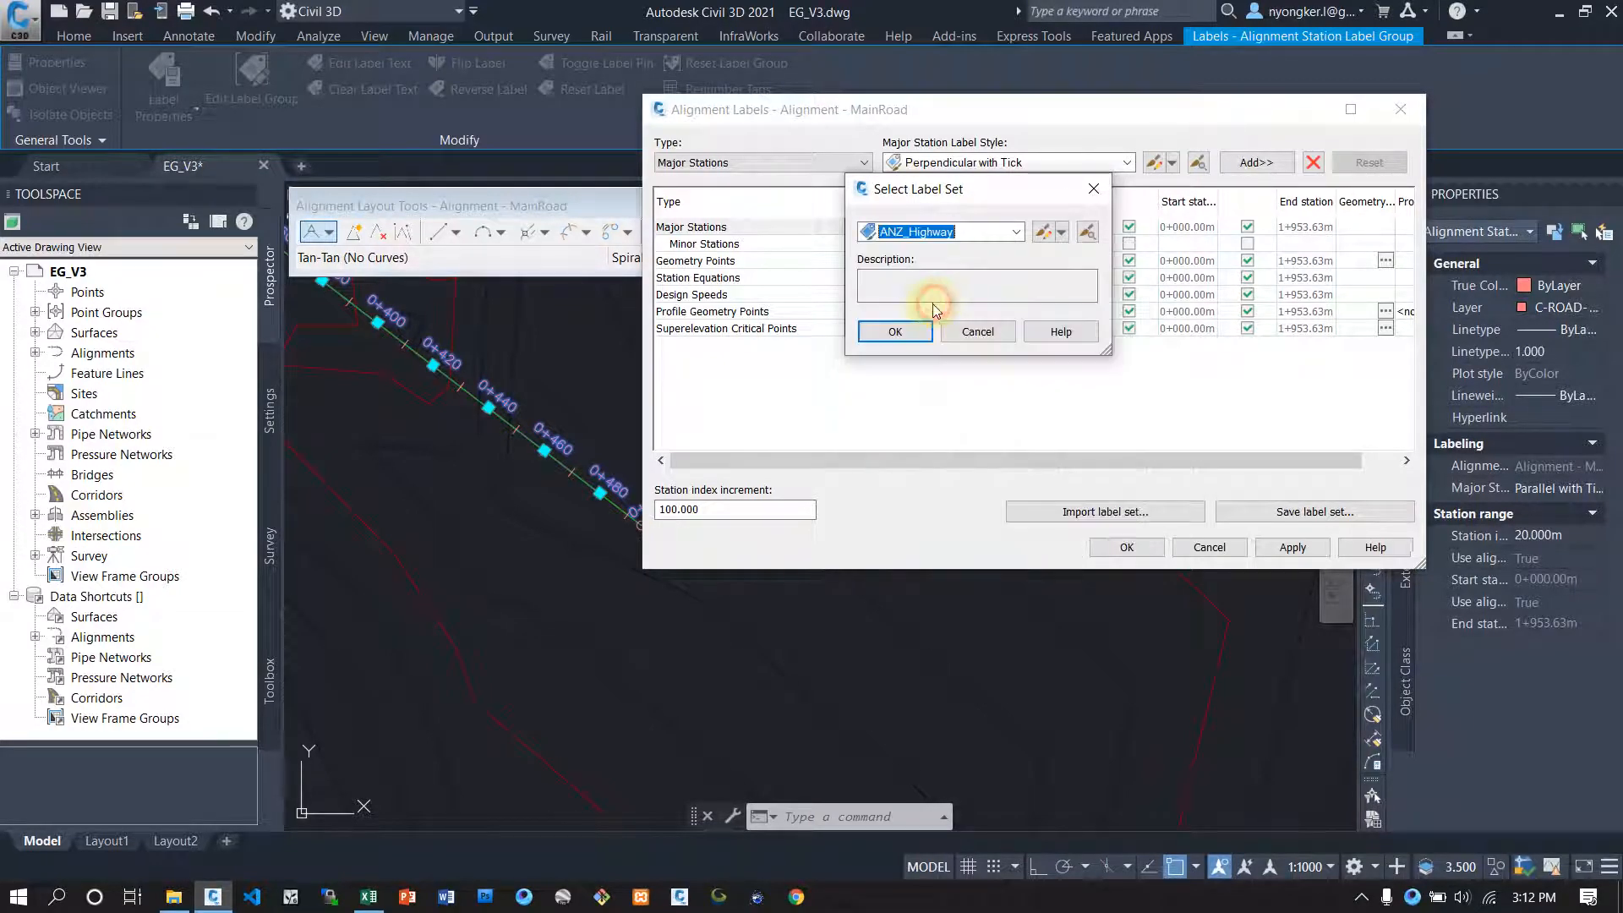
left_click(890, 330)
left_click(1126, 547)
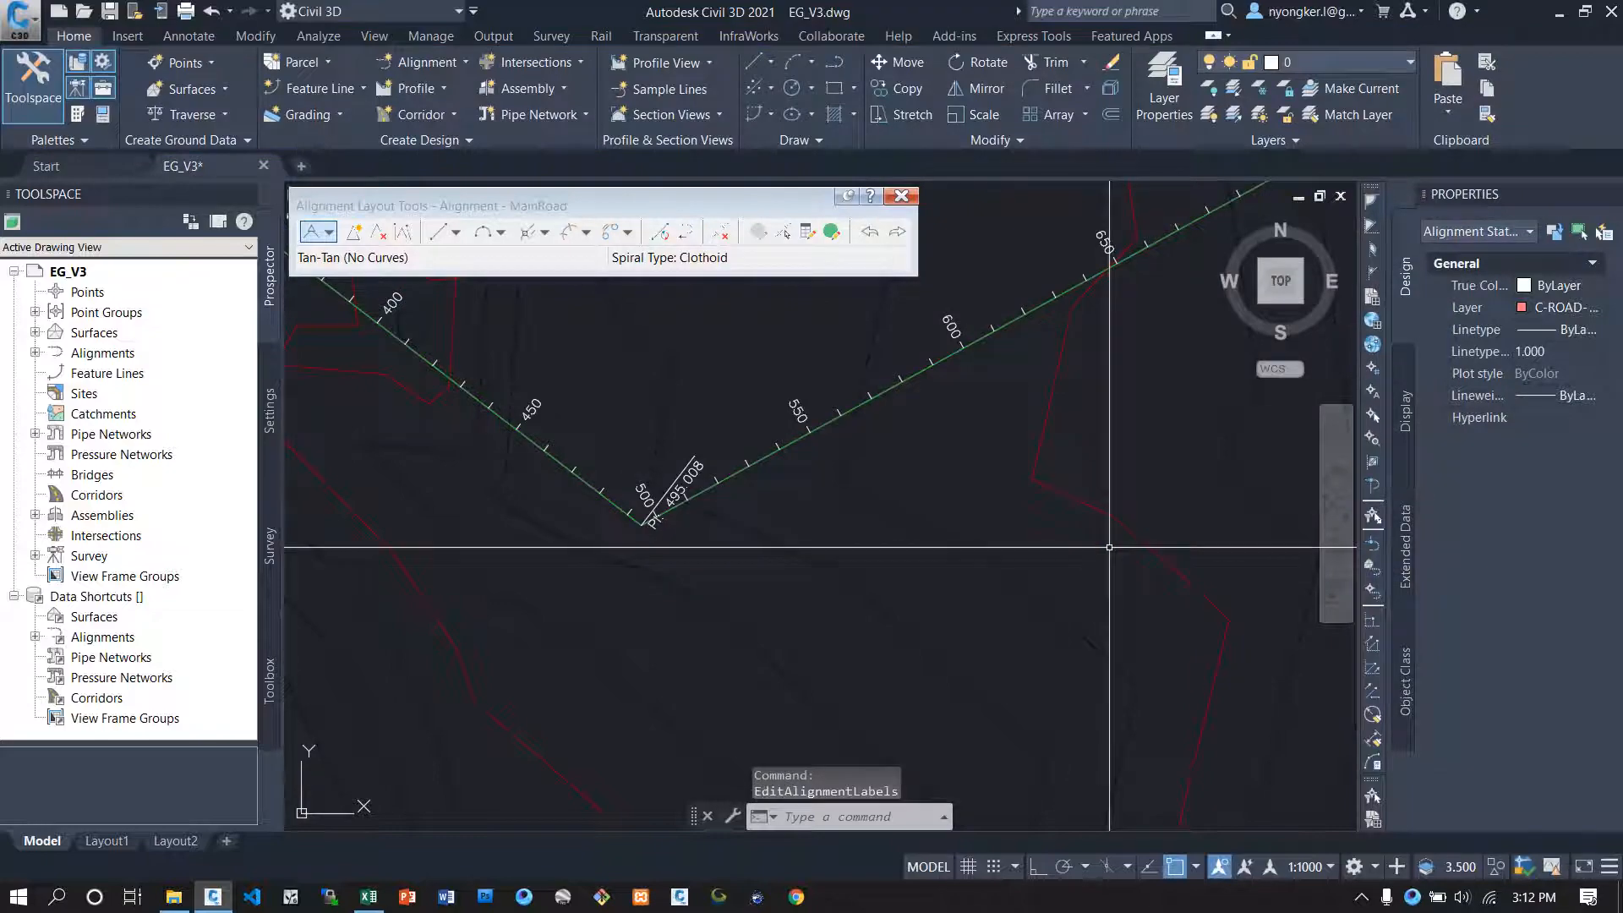
Step: Set the MainRoad alignment's minor station label increment to 25 m and close the alignment layout tools
scroll(862, 499, "up", 4)
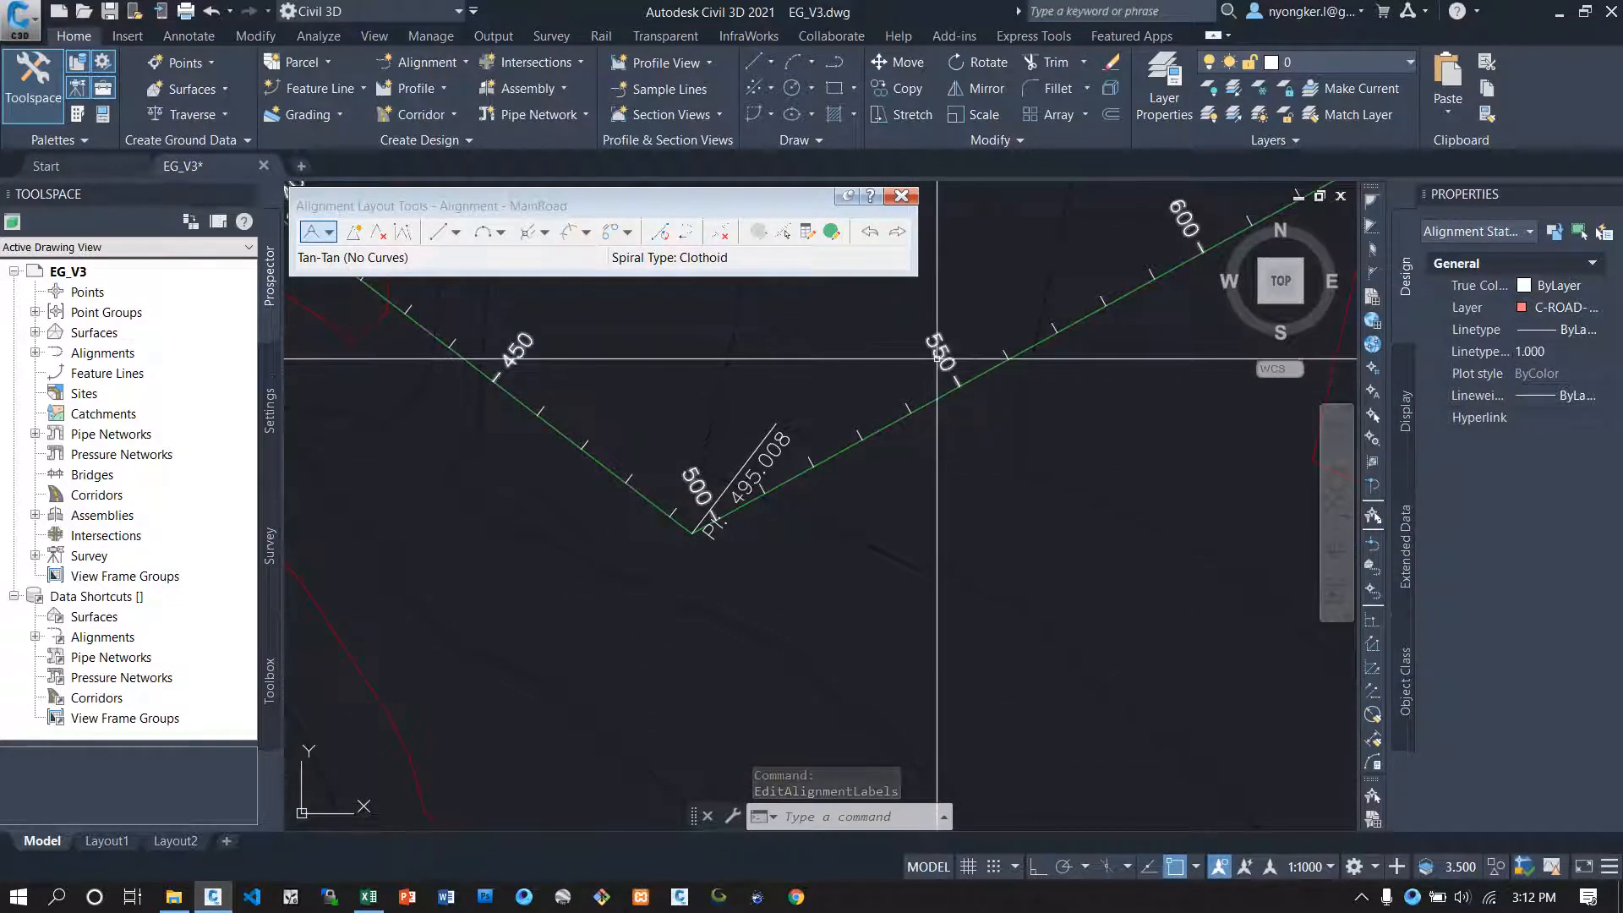
left_click(936, 360)
right_click(936, 360)
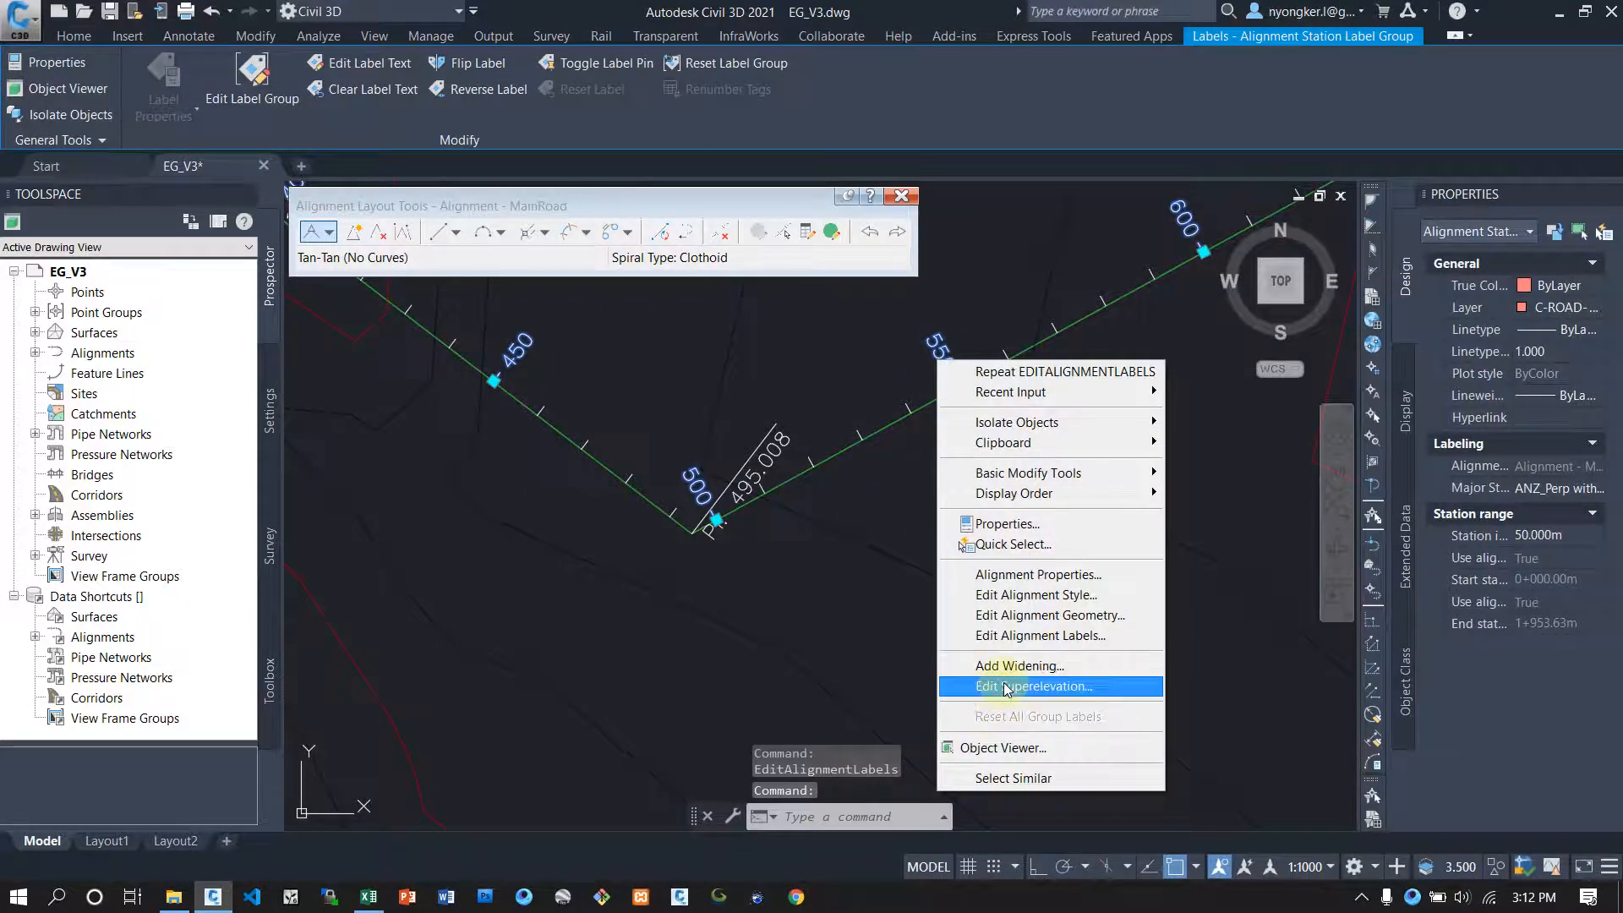
left_click(1021, 636)
left_click(1080, 228)
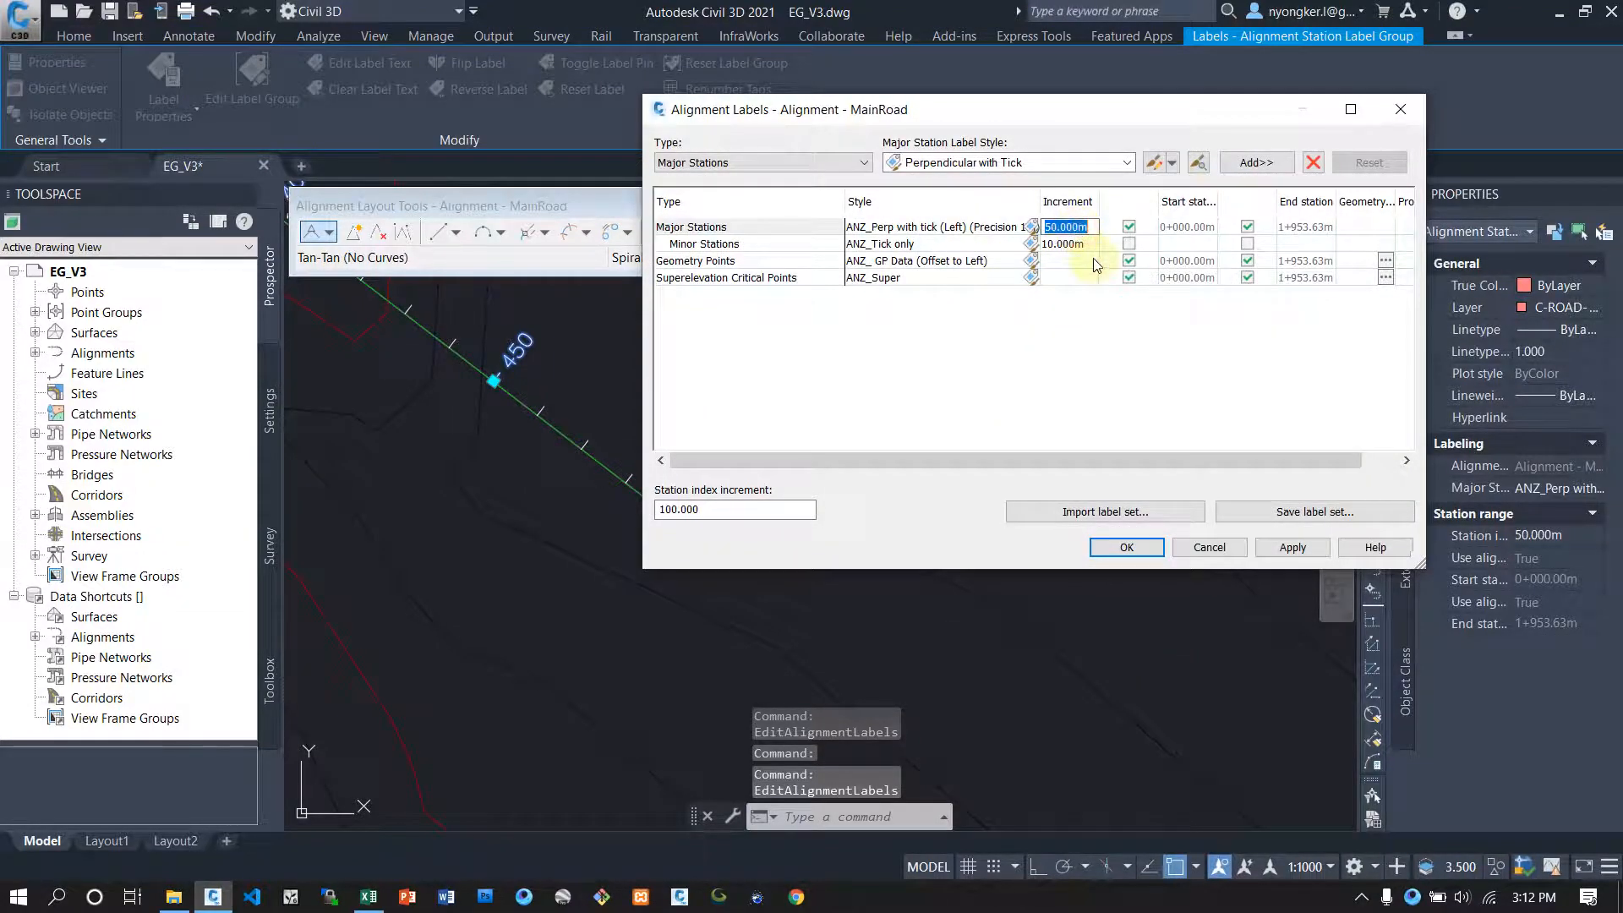
left_click(1073, 245)
type("25")
left_click(1127, 548)
scroll(1057, 550, "down", 2)
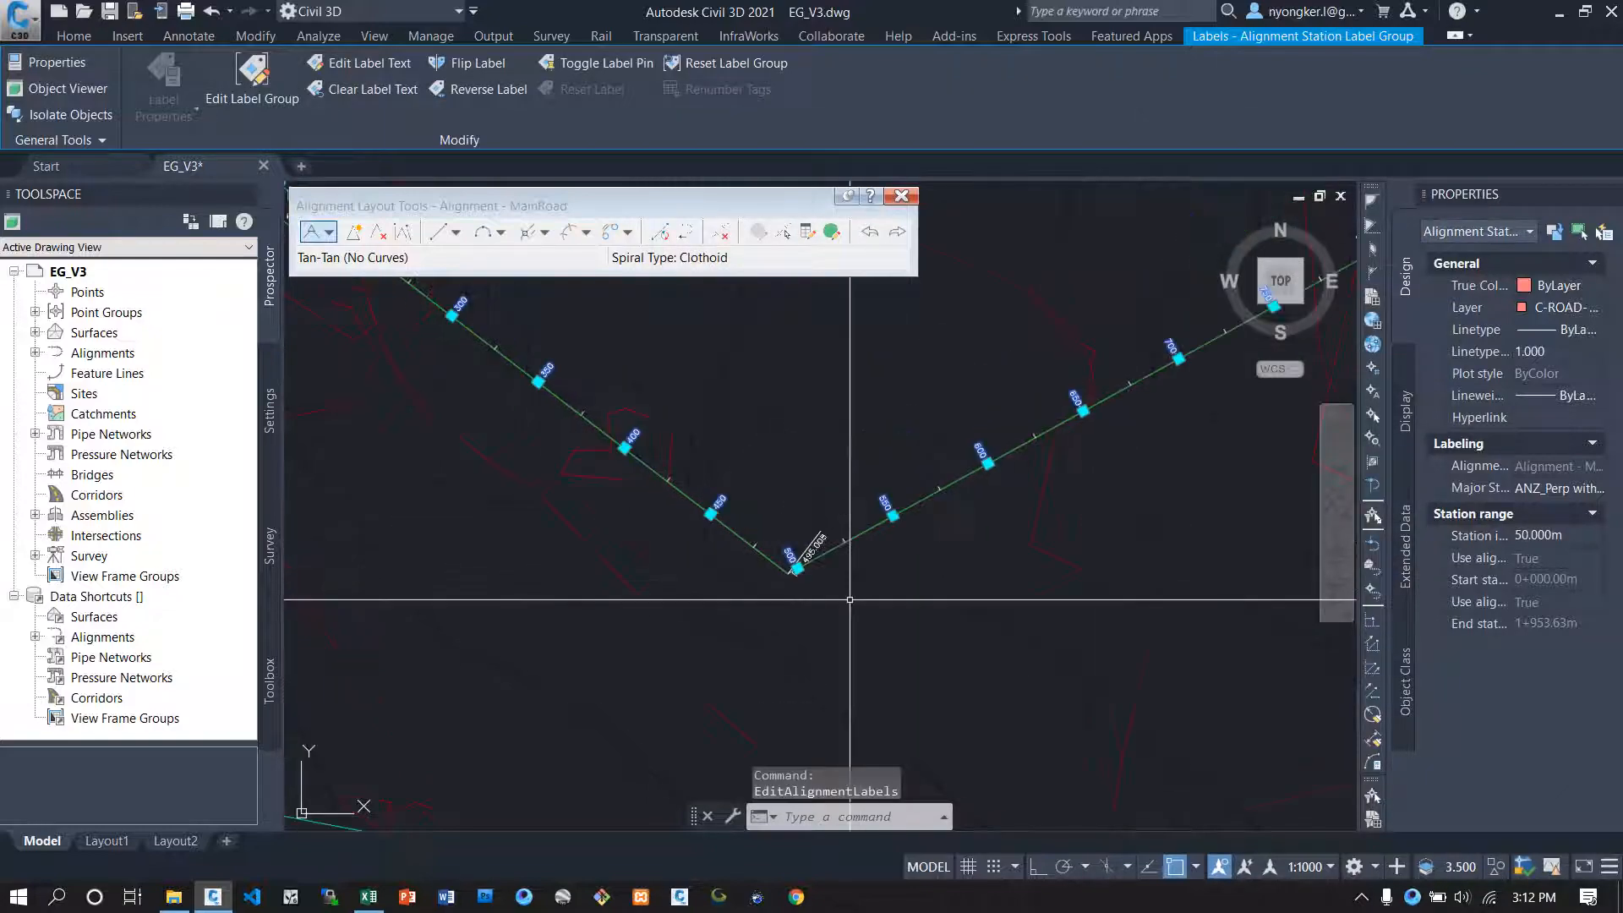
left_click(902, 200)
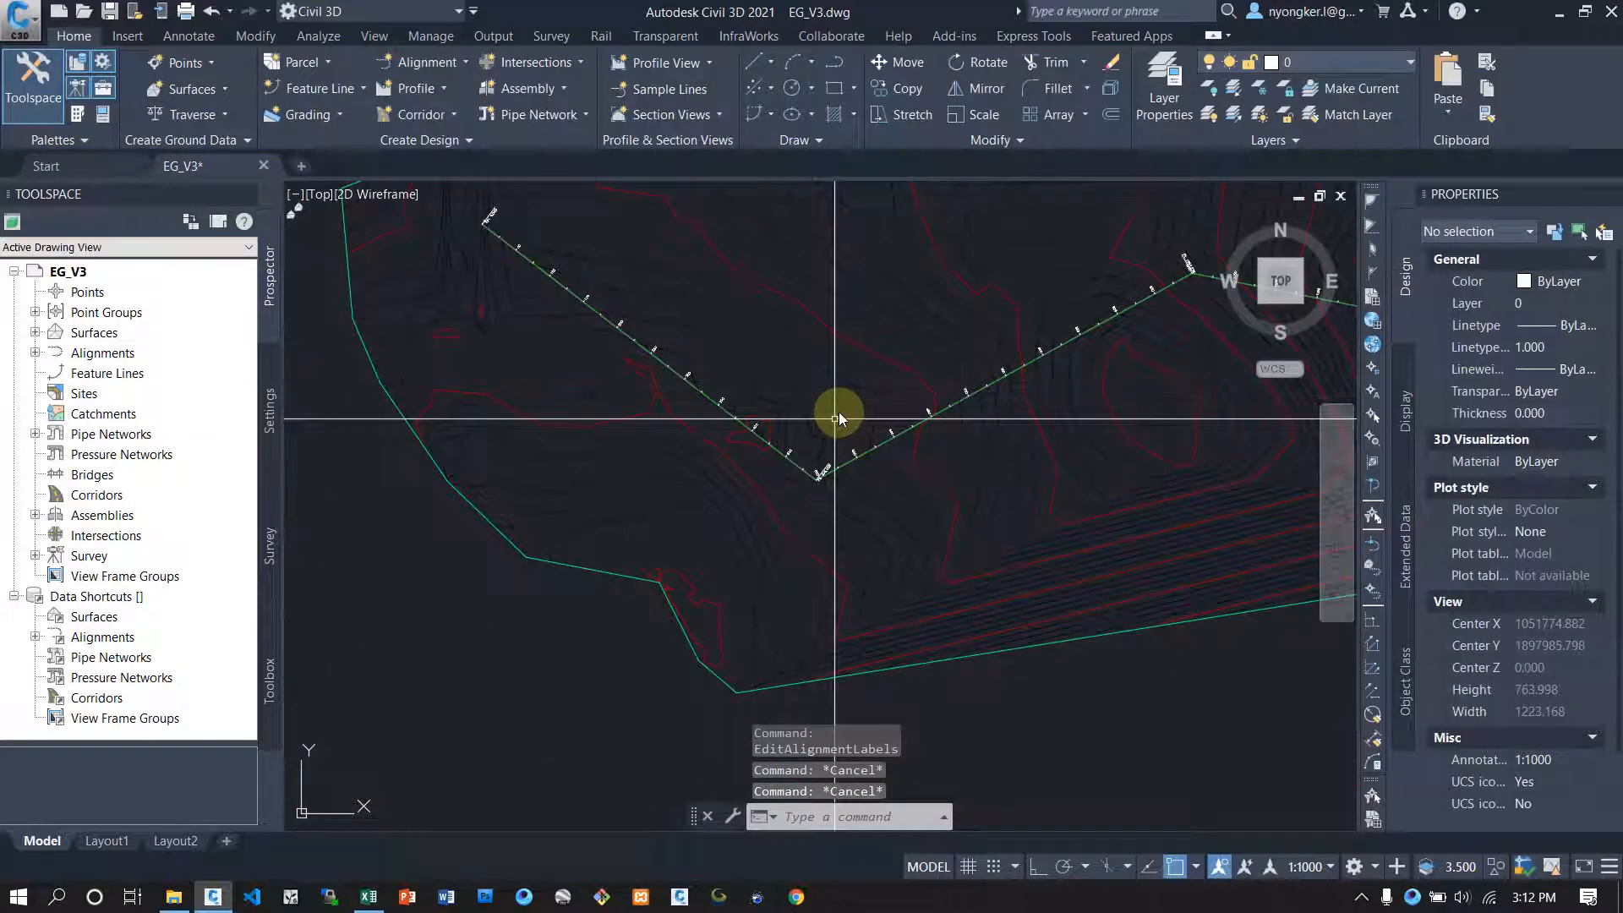
Step: Open the MainRoad alignment in the Geometry Editor and move its layout tools clear of the alignment
left_click(837, 418)
scroll(858, 474, "up", 2)
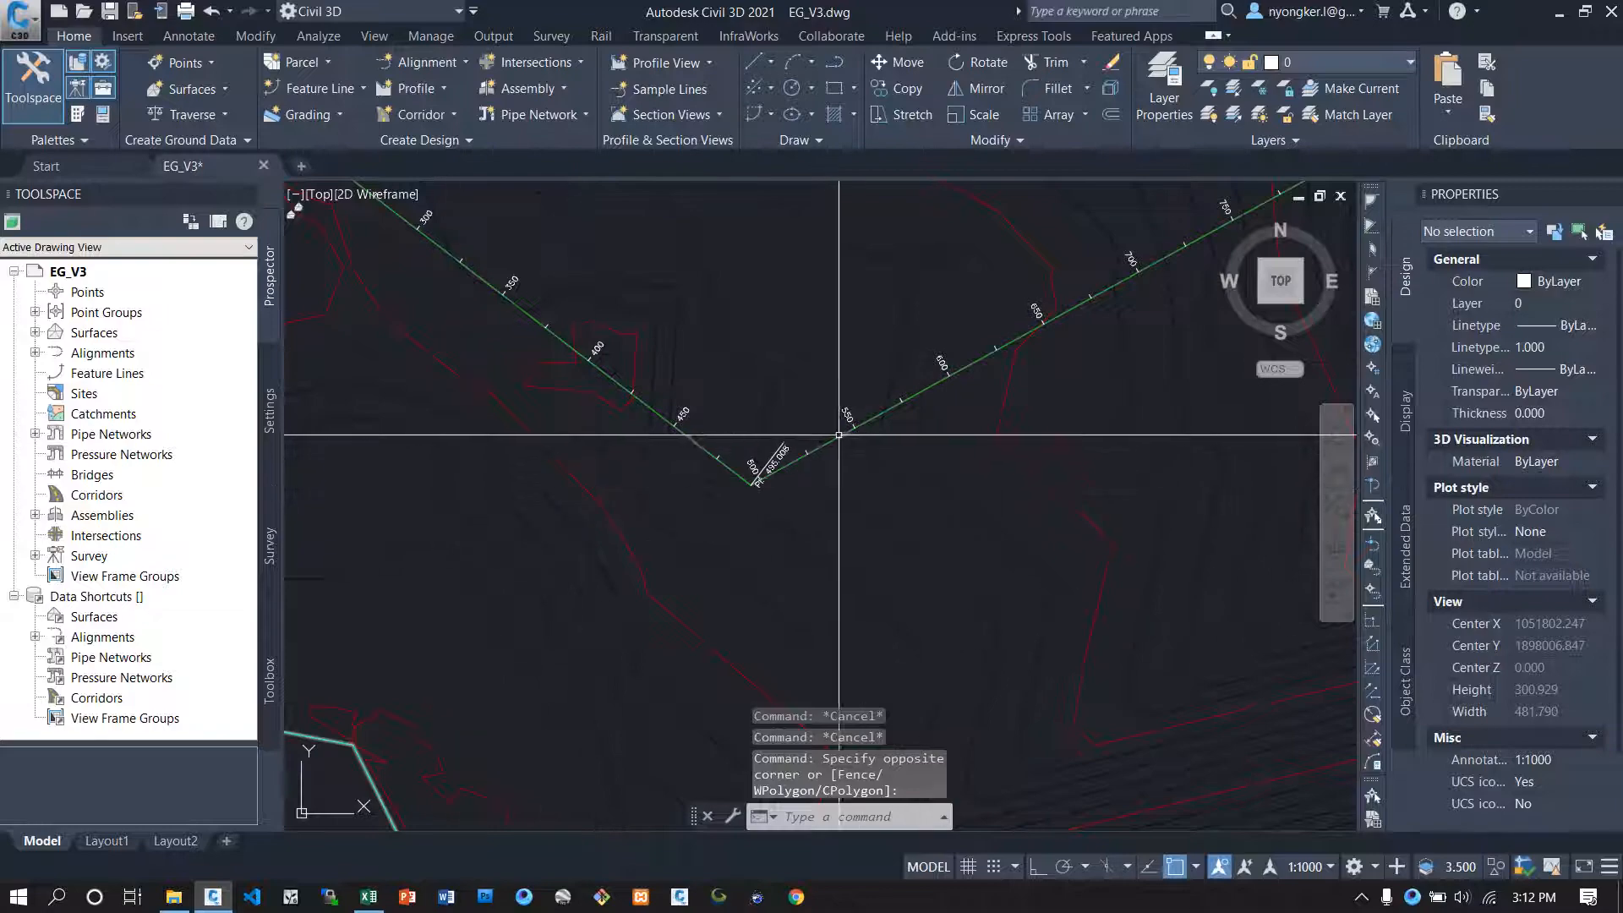
scroll(514, 464, "down", 2)
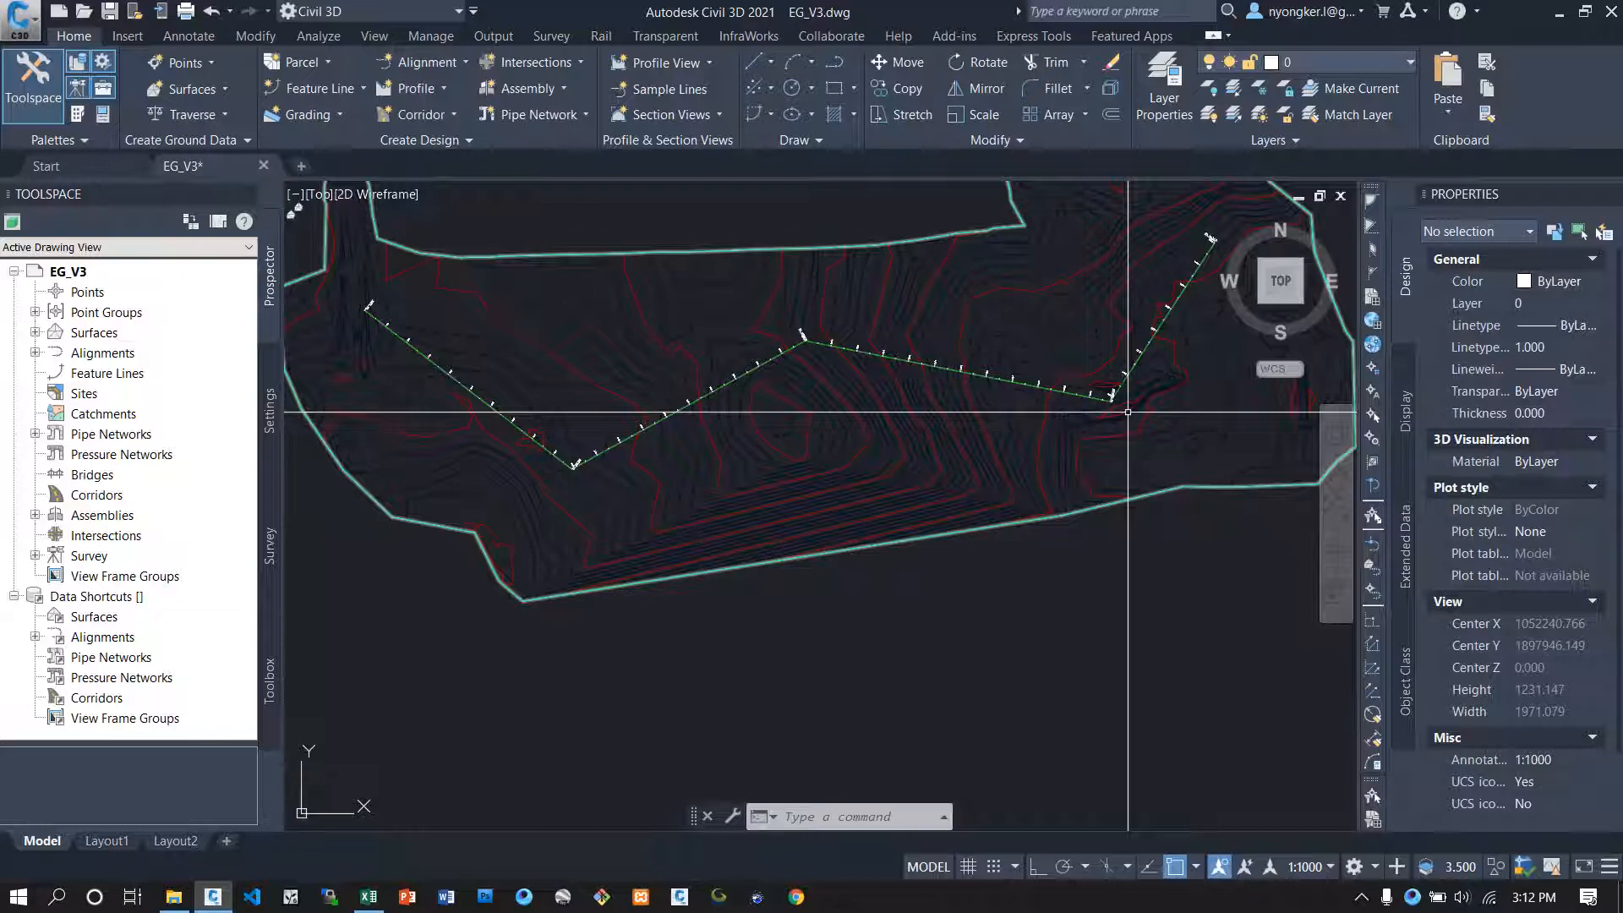
scroll(565, 459, "up", 2)
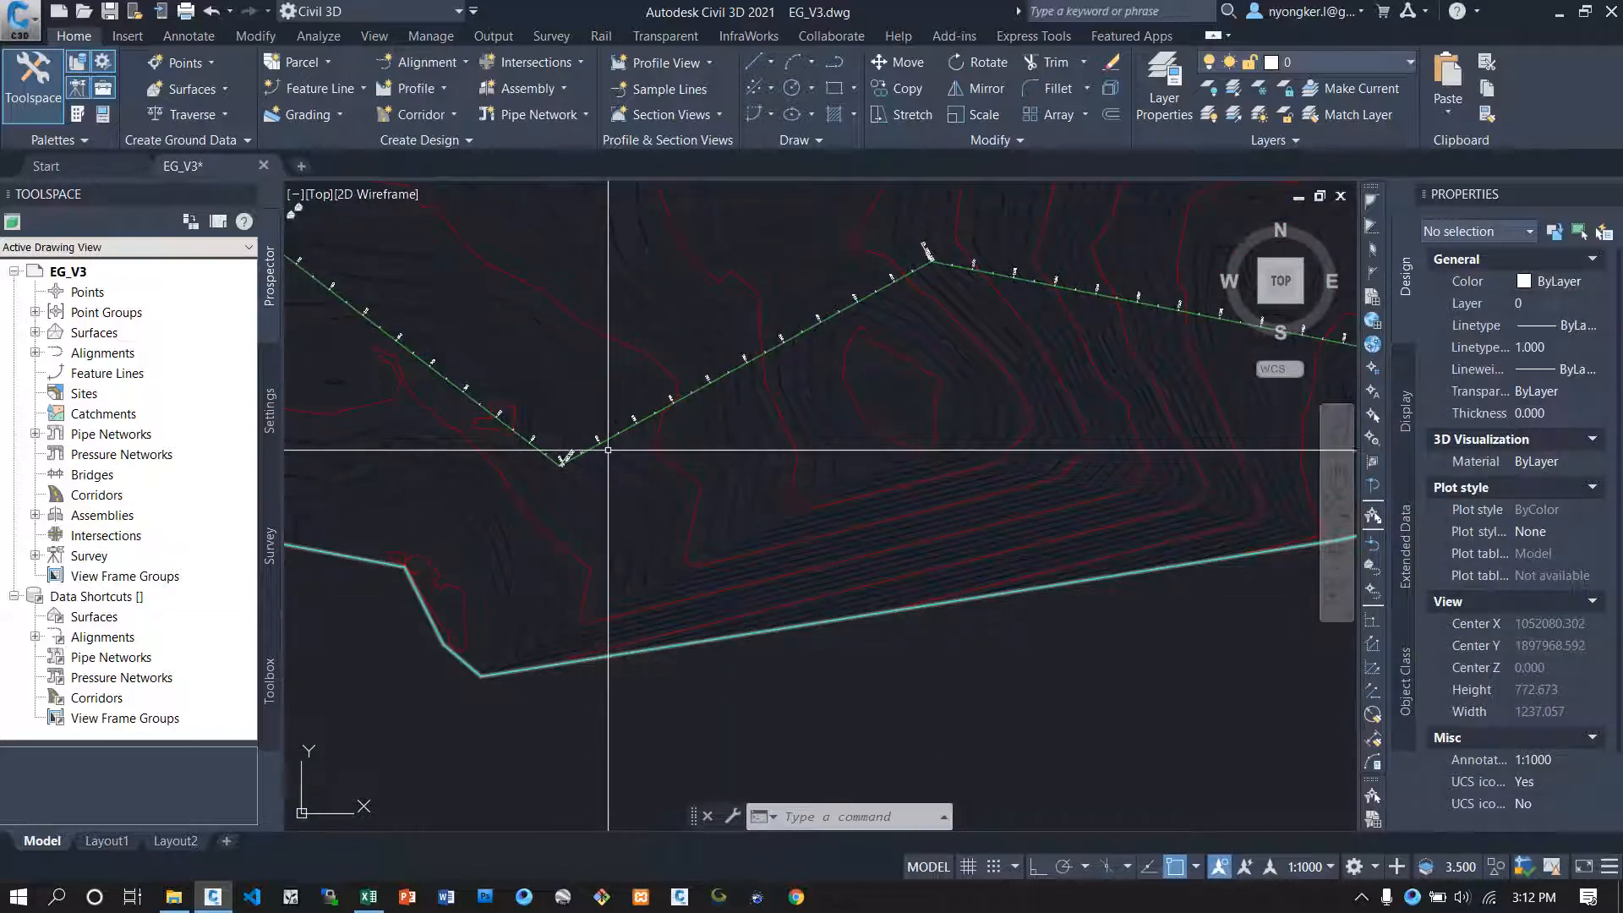
left_click(610, 440)
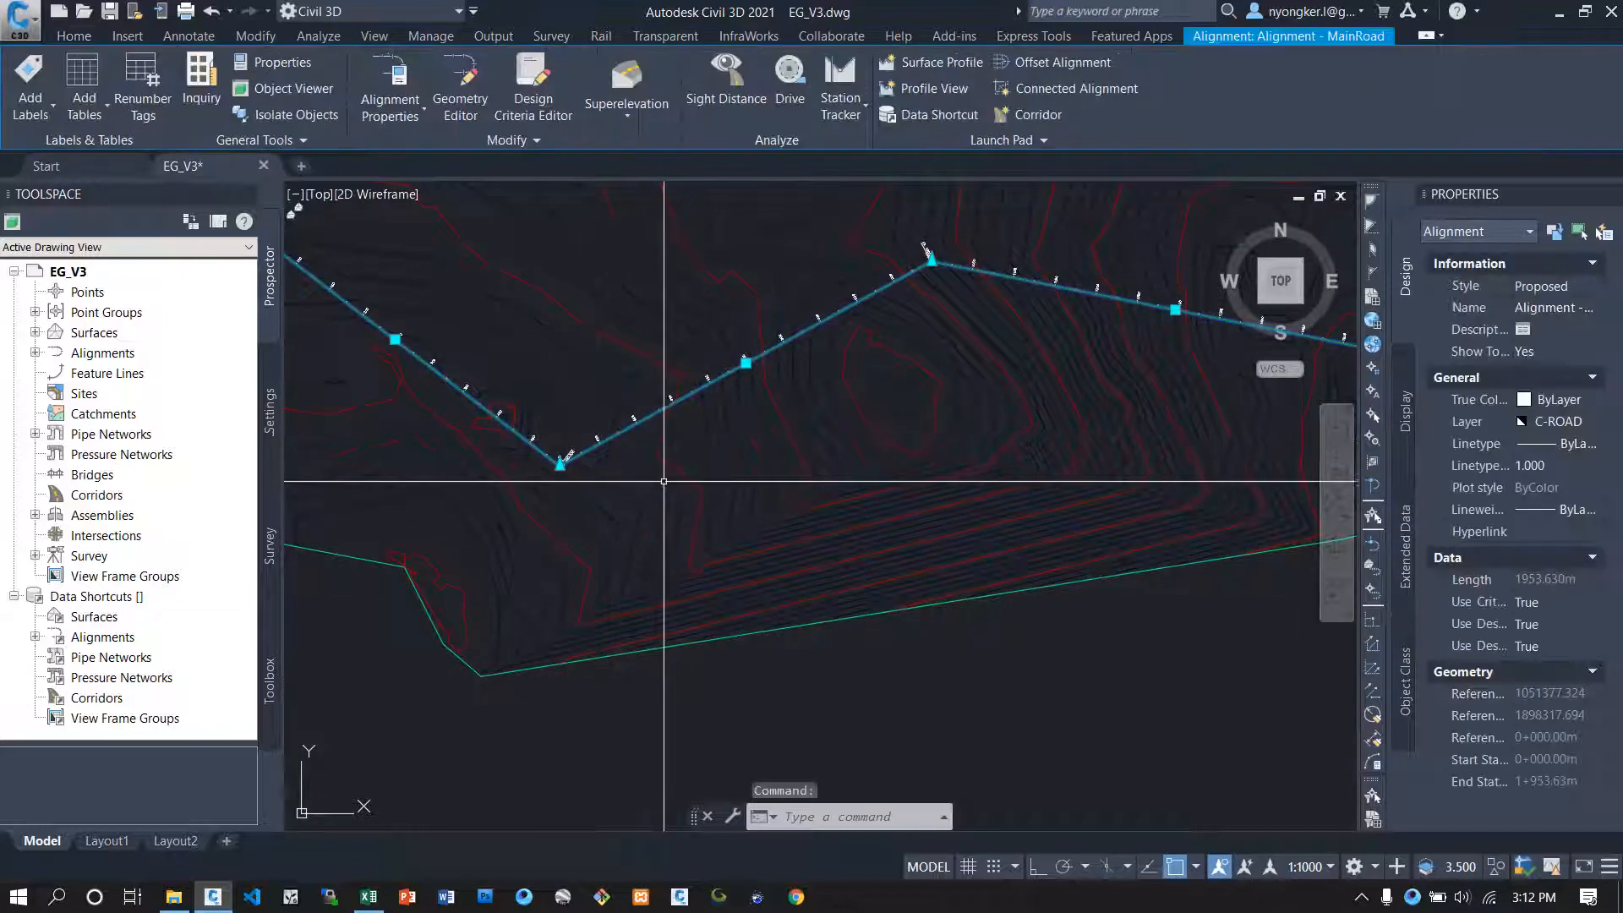
left_click(473, 123)
left_click_drag(505, 212, 507, 195)
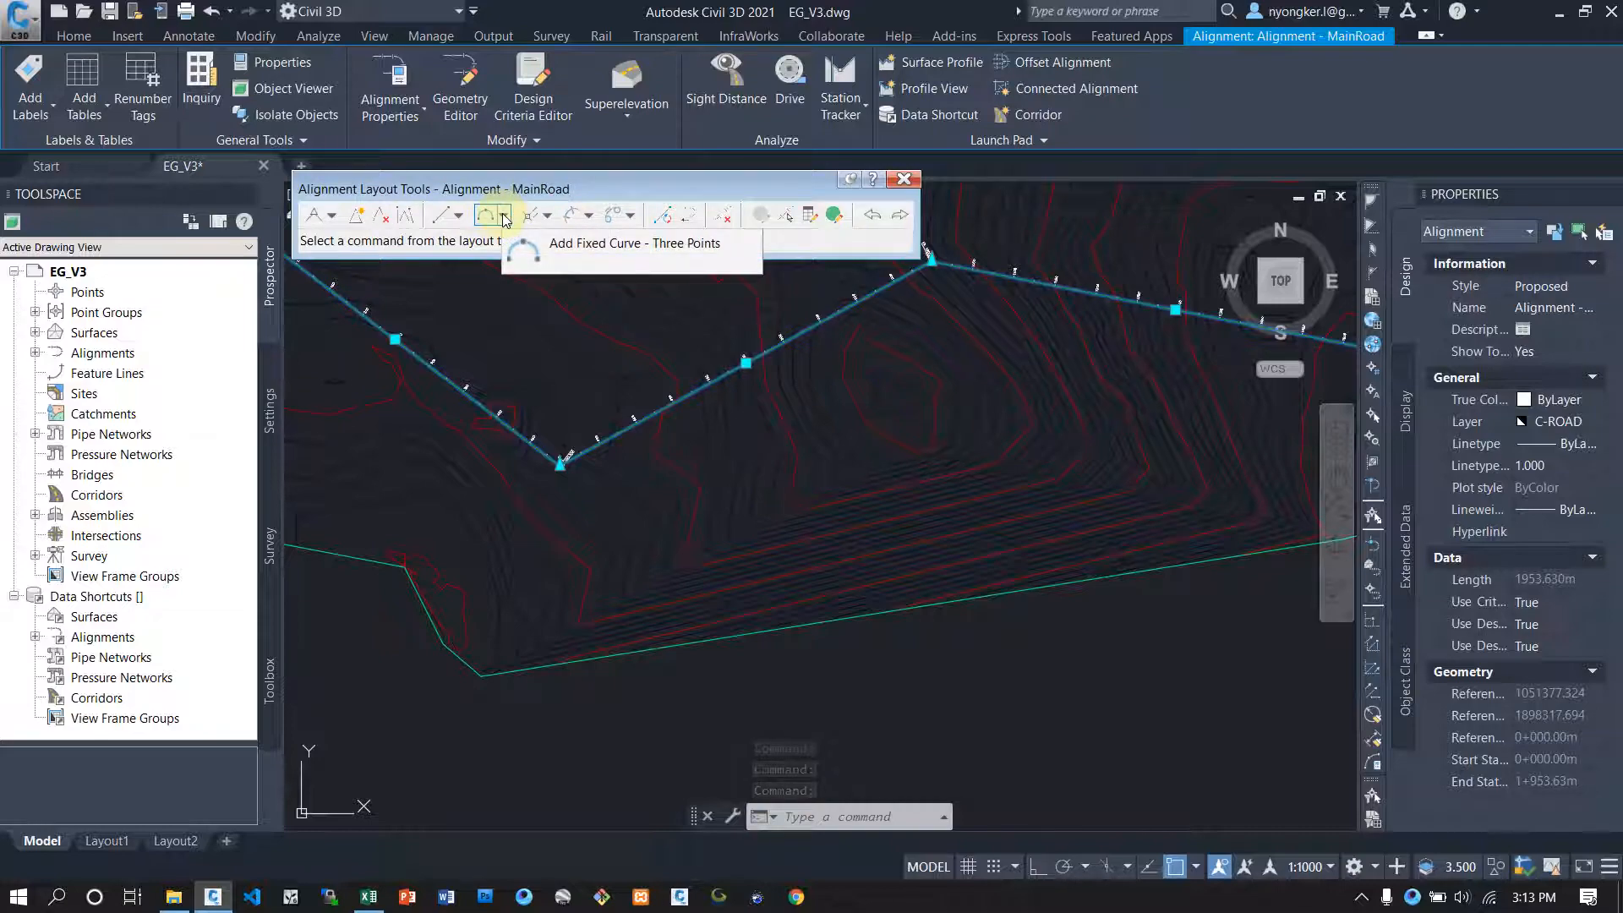
Step: Examine the spiral-curve, spiral and curve commands offered by the alignment layout tools
left_click(589, 217)
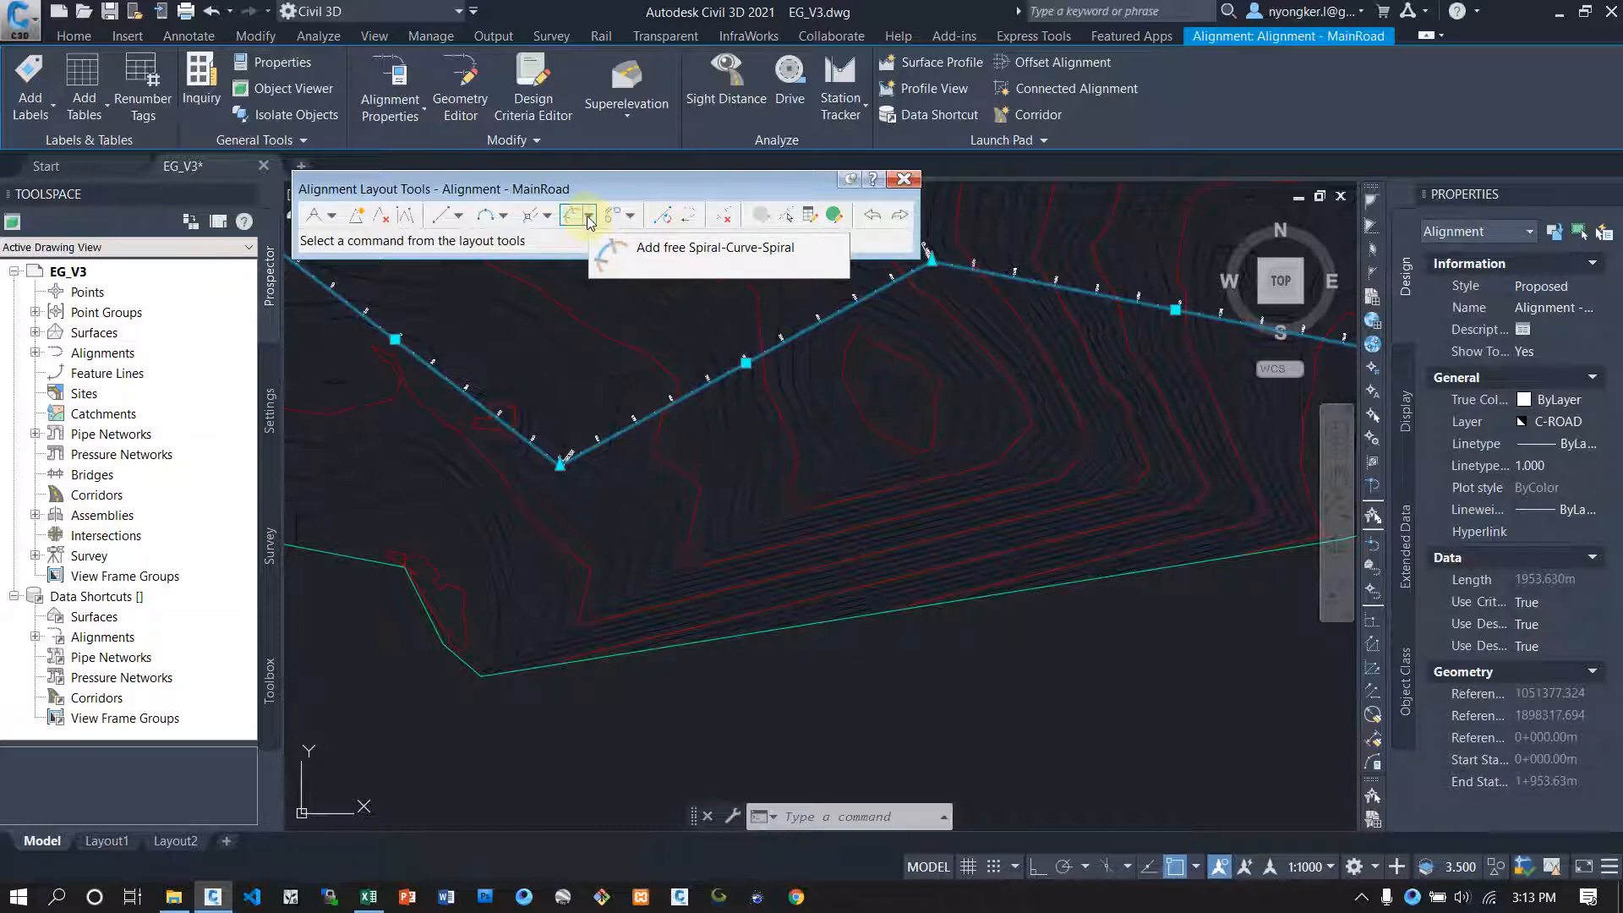
left_click(590, 218)
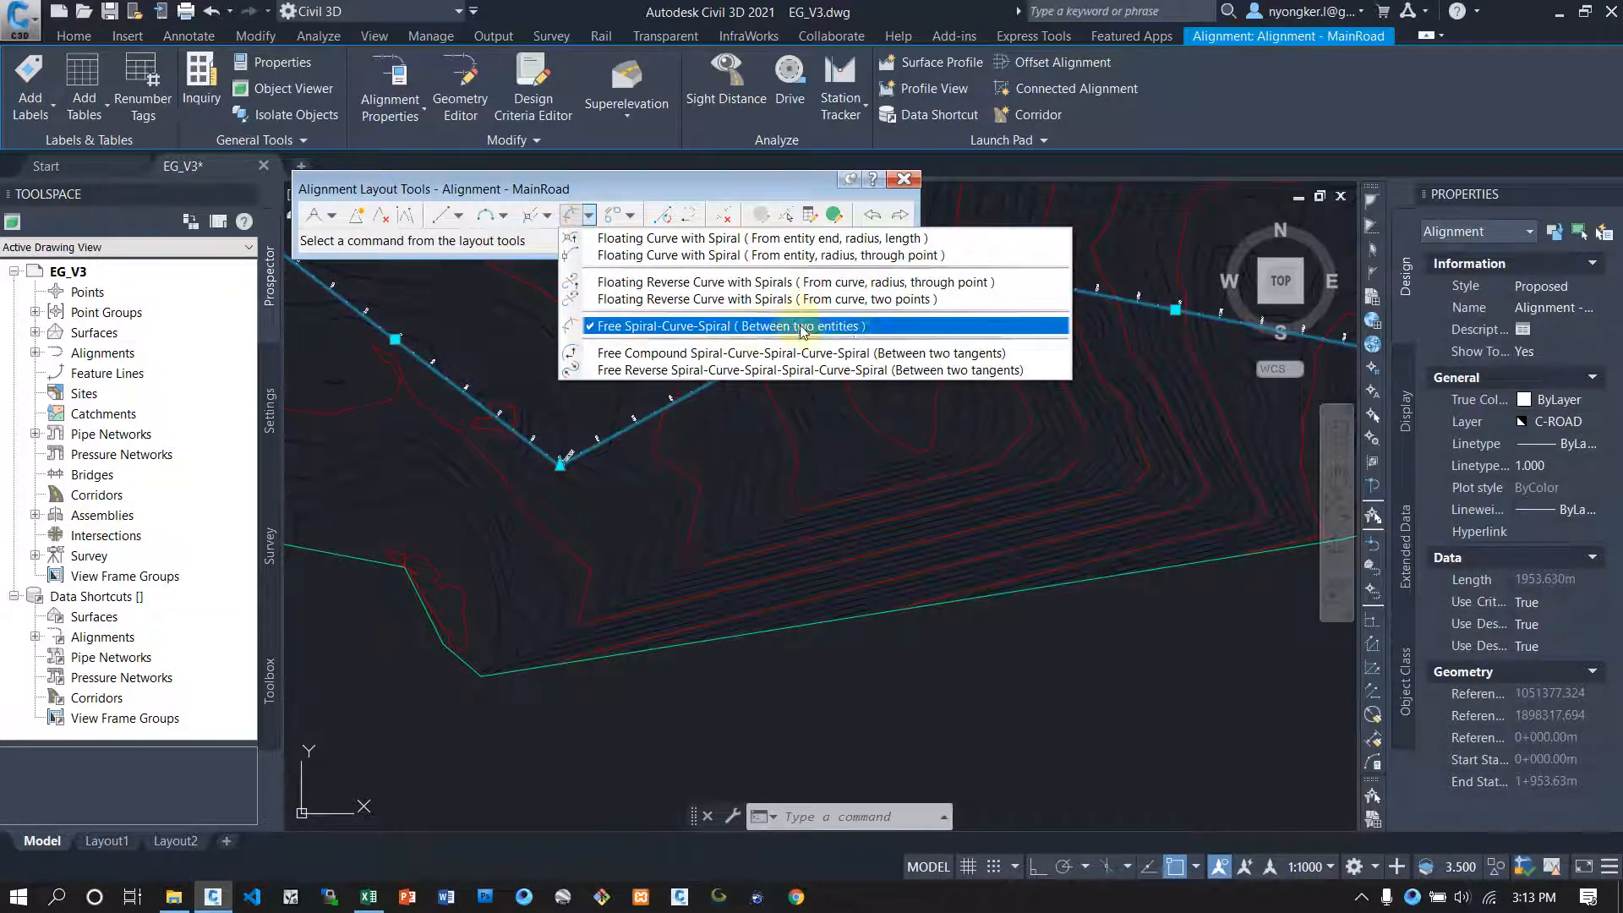
left_click(595, 219)
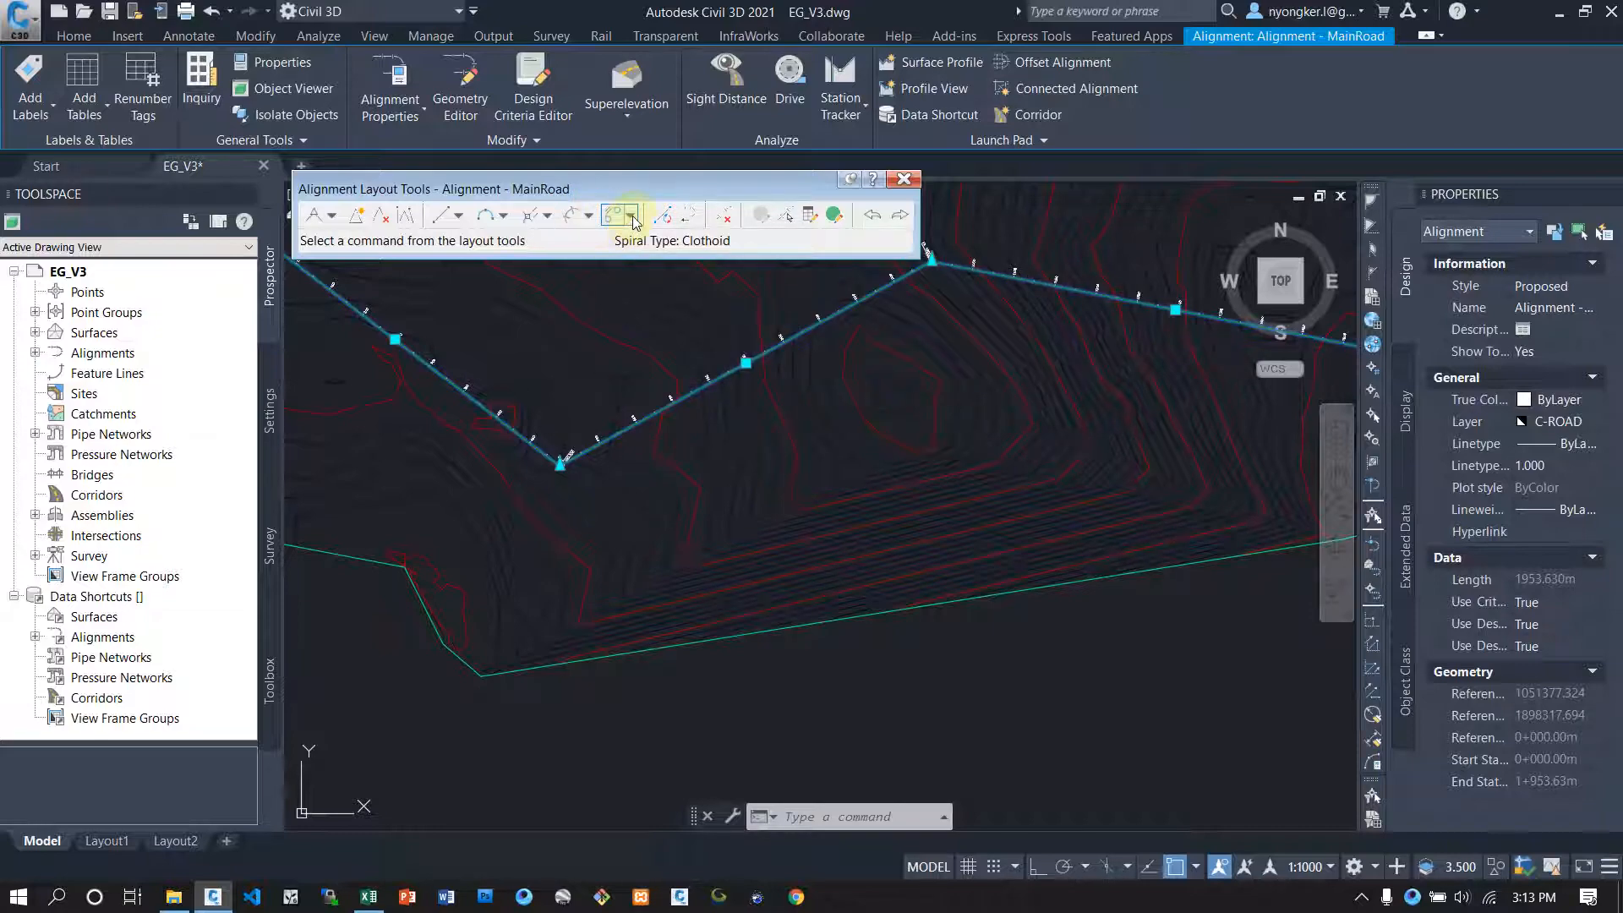
left_click(632, 218)
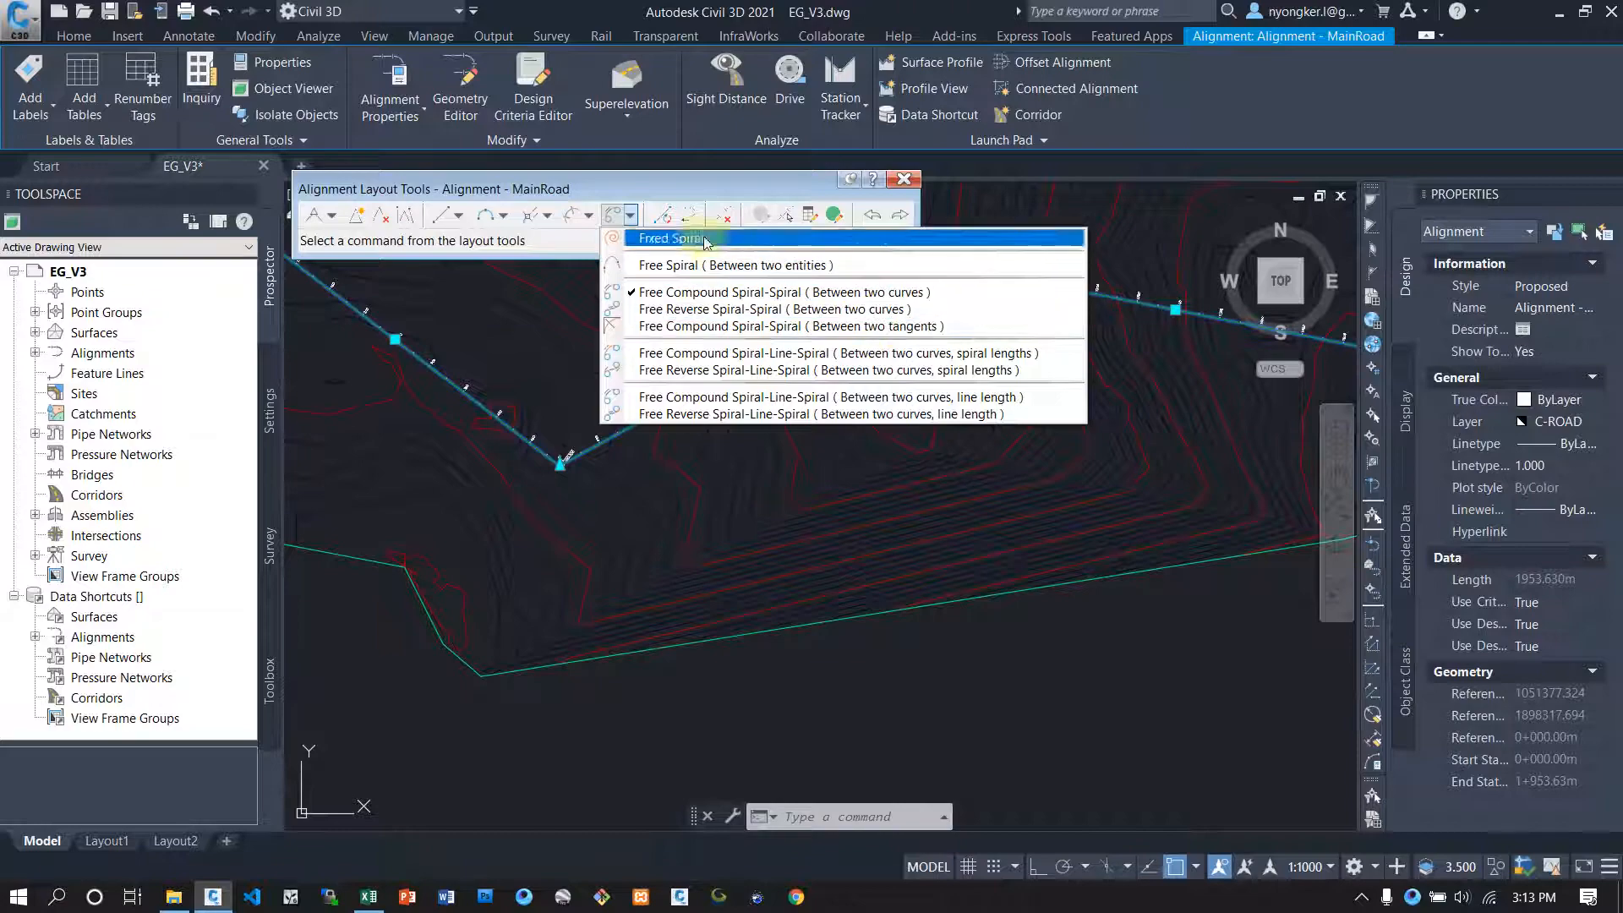
left_click(632, 217)
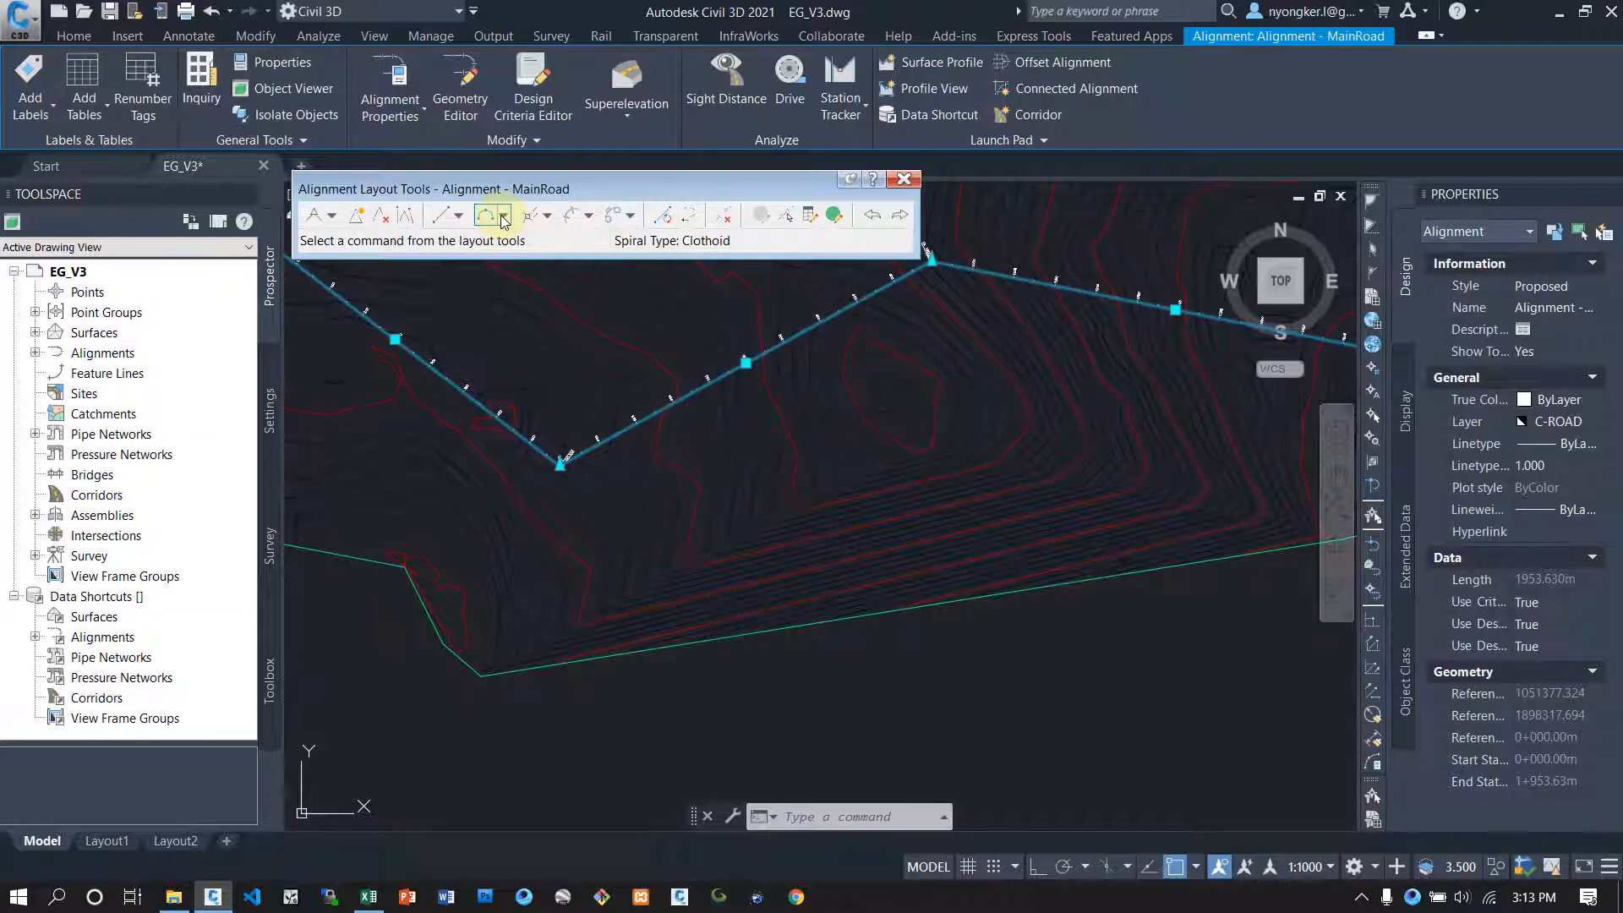
left_click(504, 217)
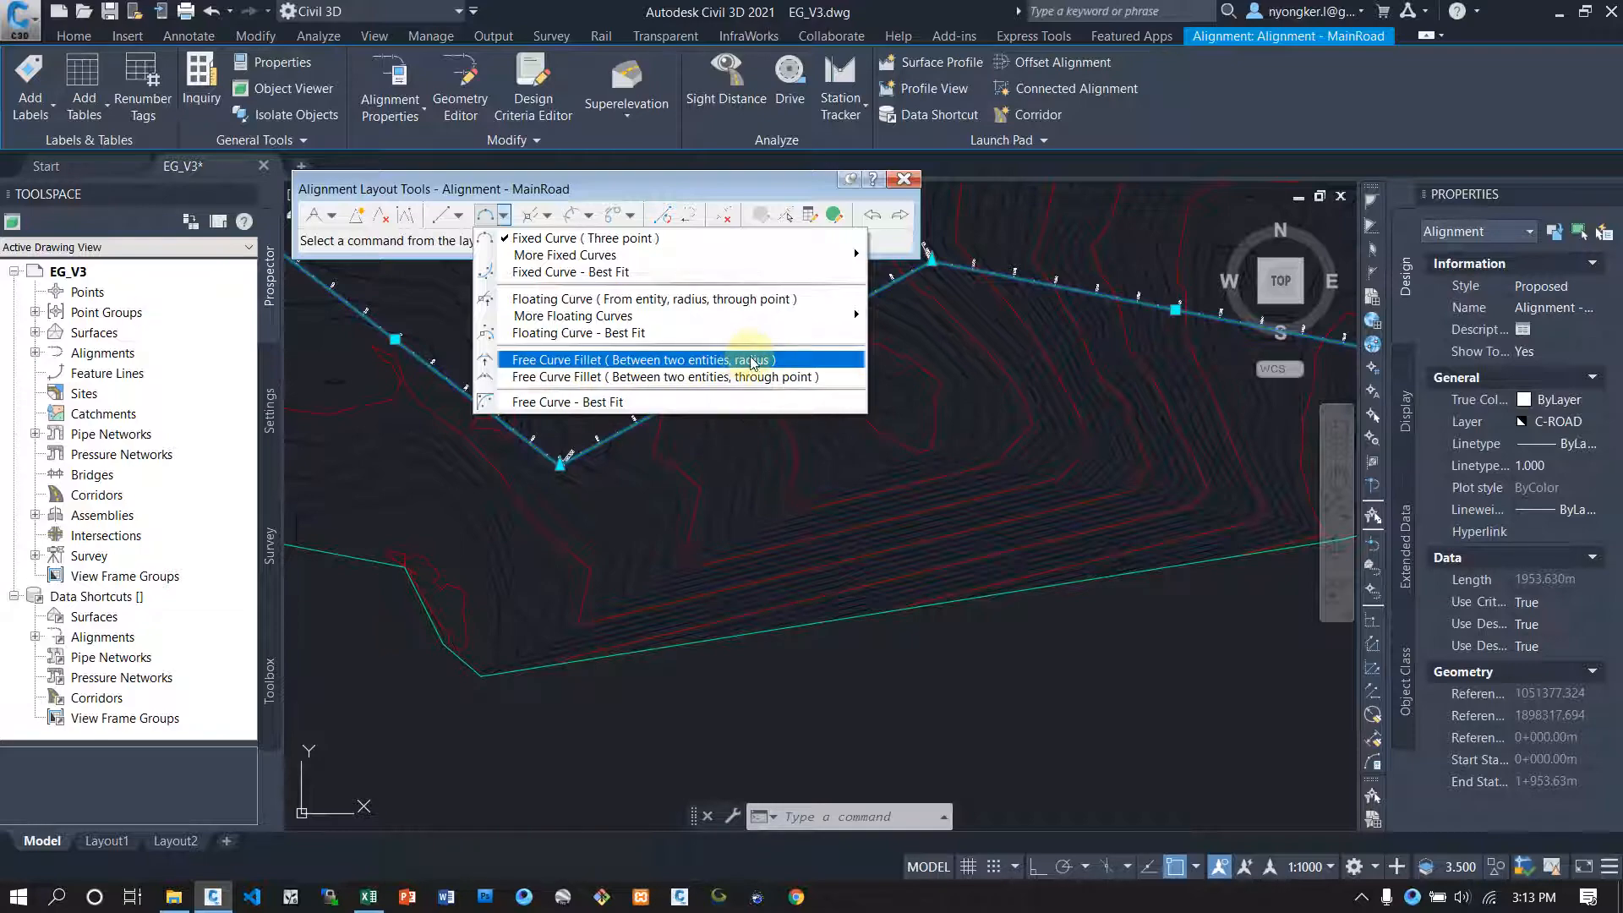
left_click(504, 214)
left_click(591, 217)
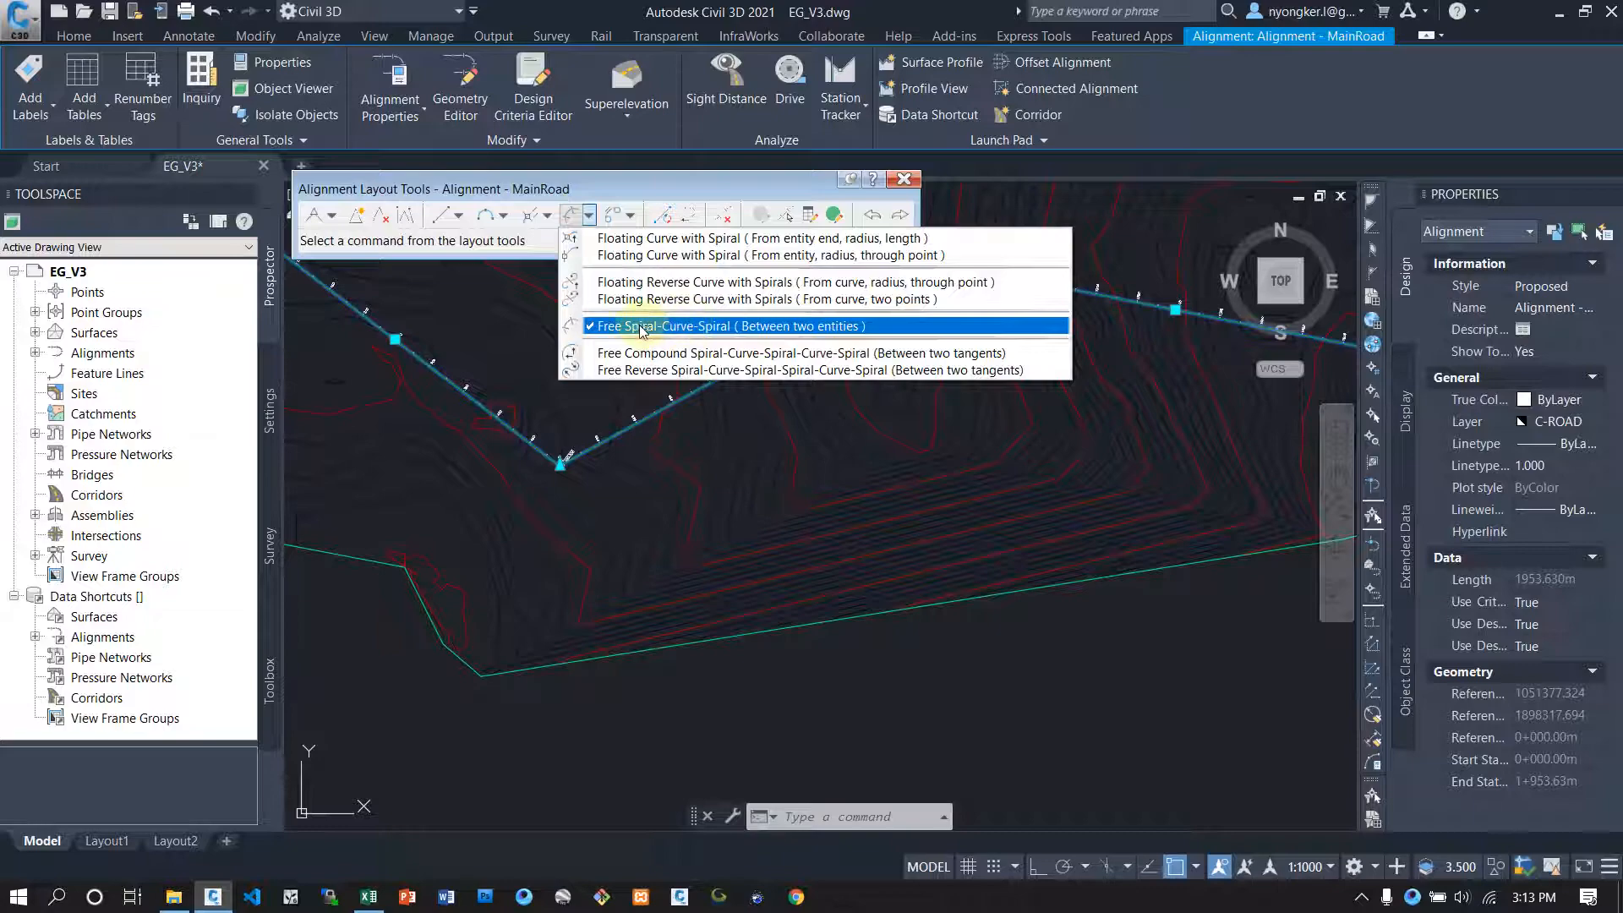
left_click(755, 330)
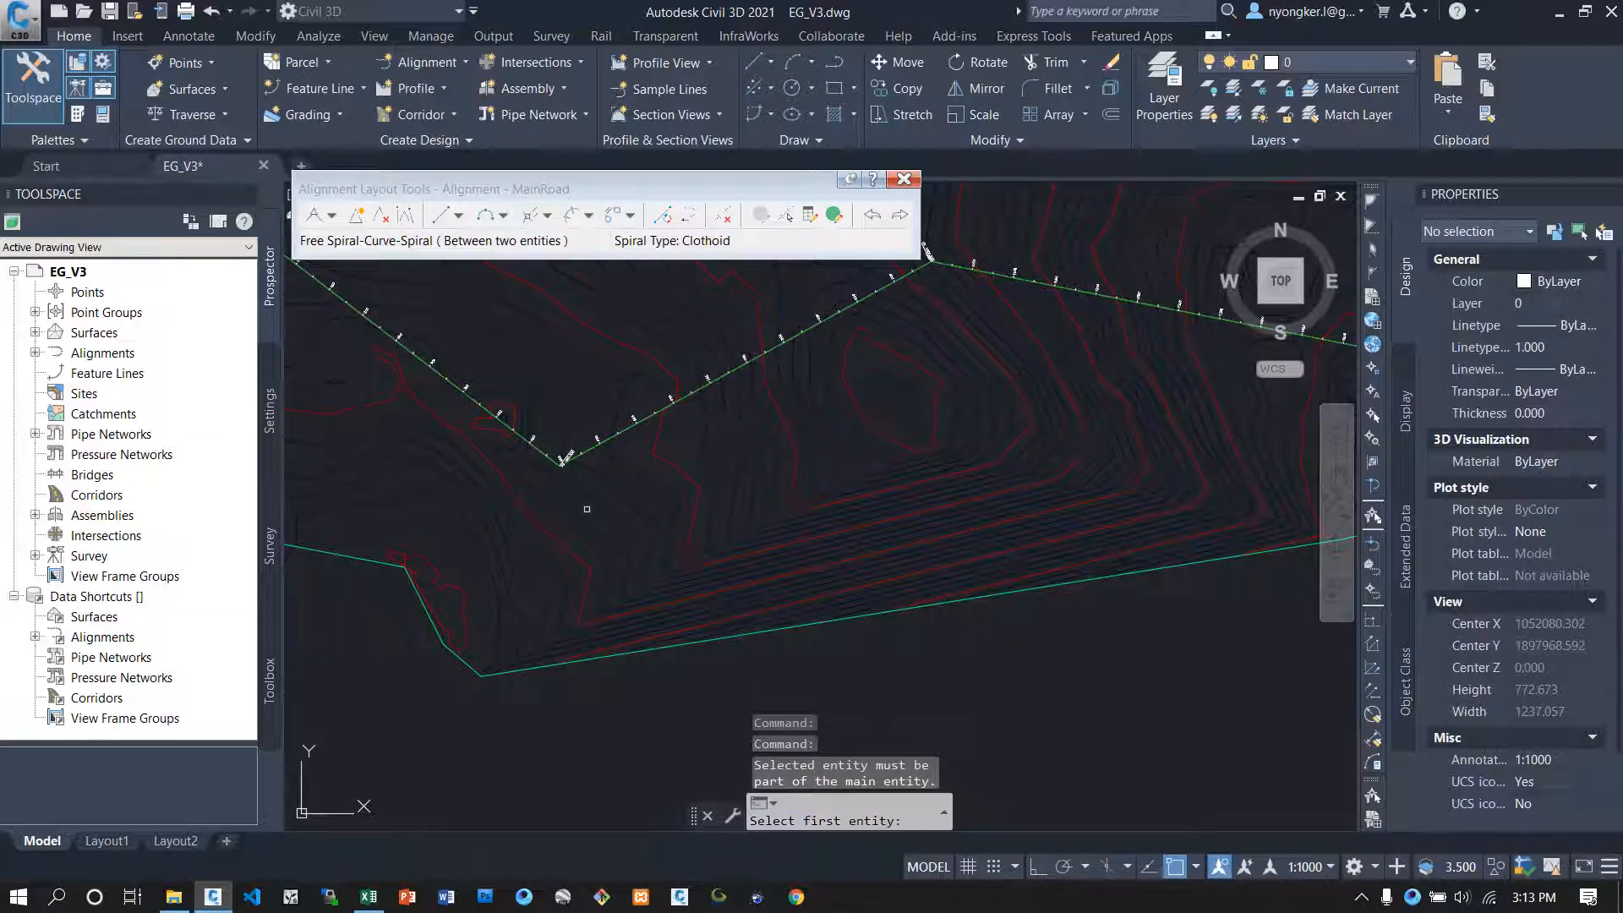
scroll(558, 477, "up", 2)
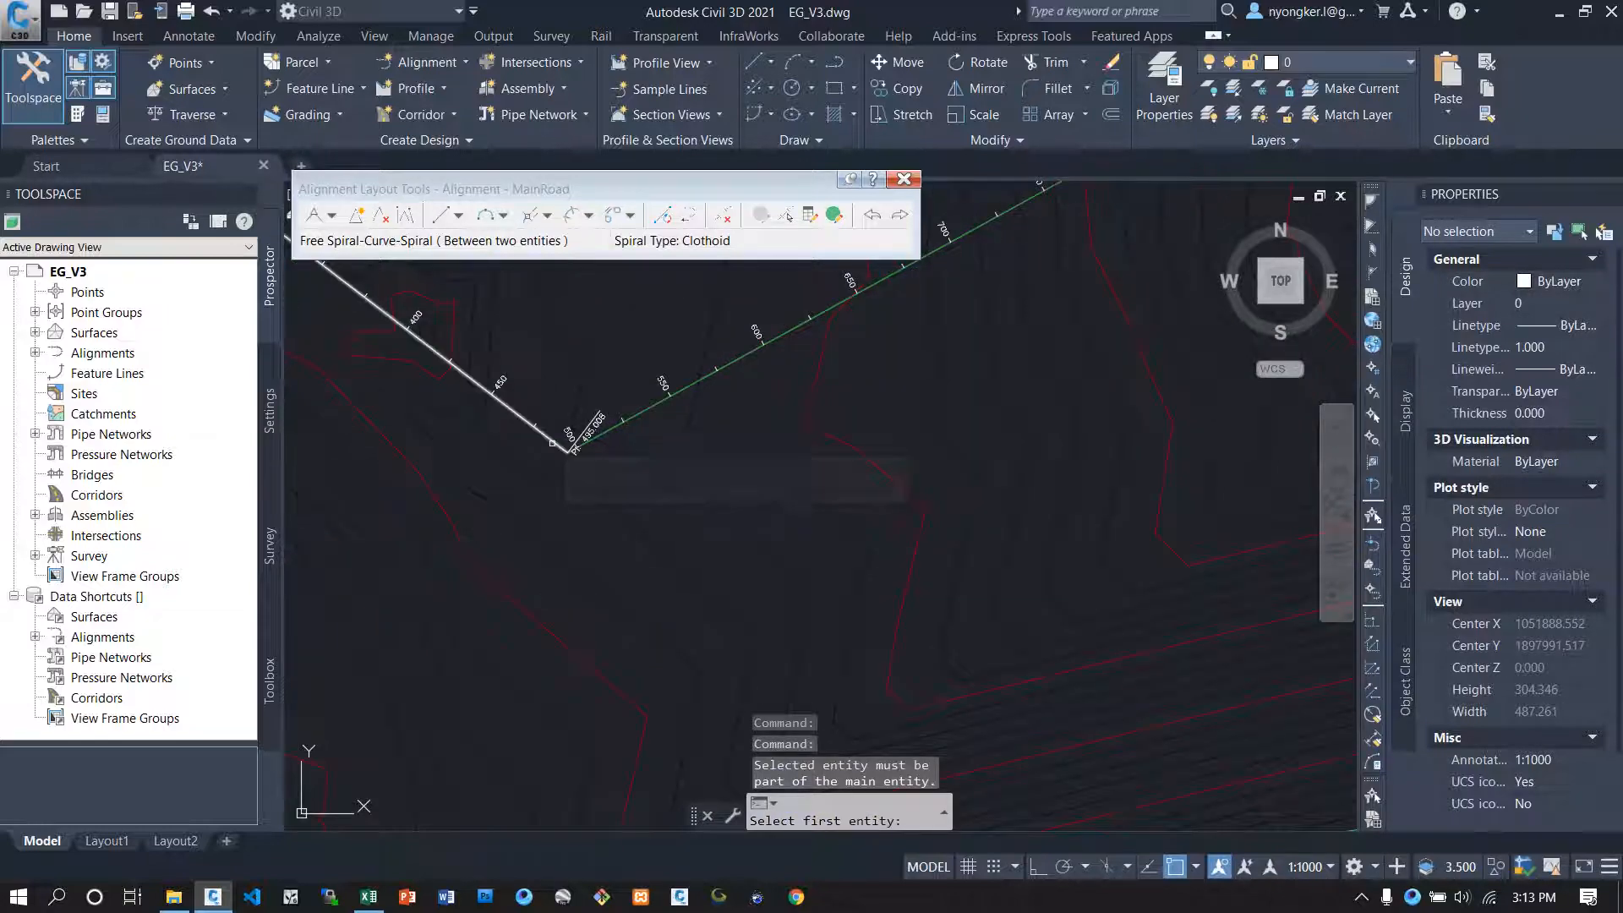
left_click(552, 441)
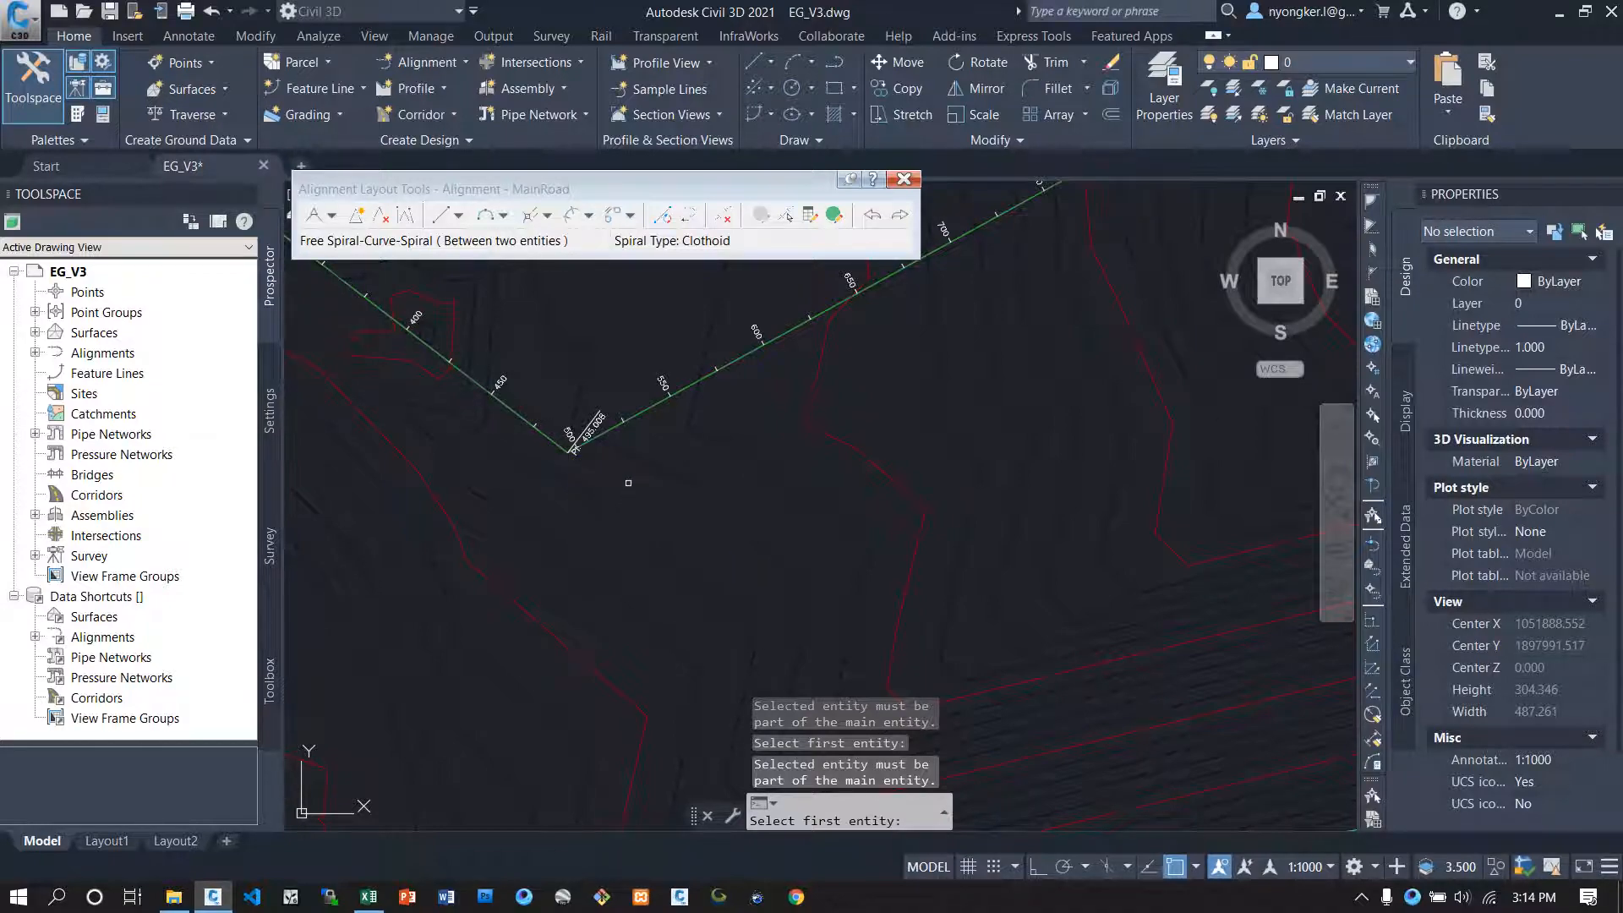
key("Escape")
scroll(606, 475, "down", 4)
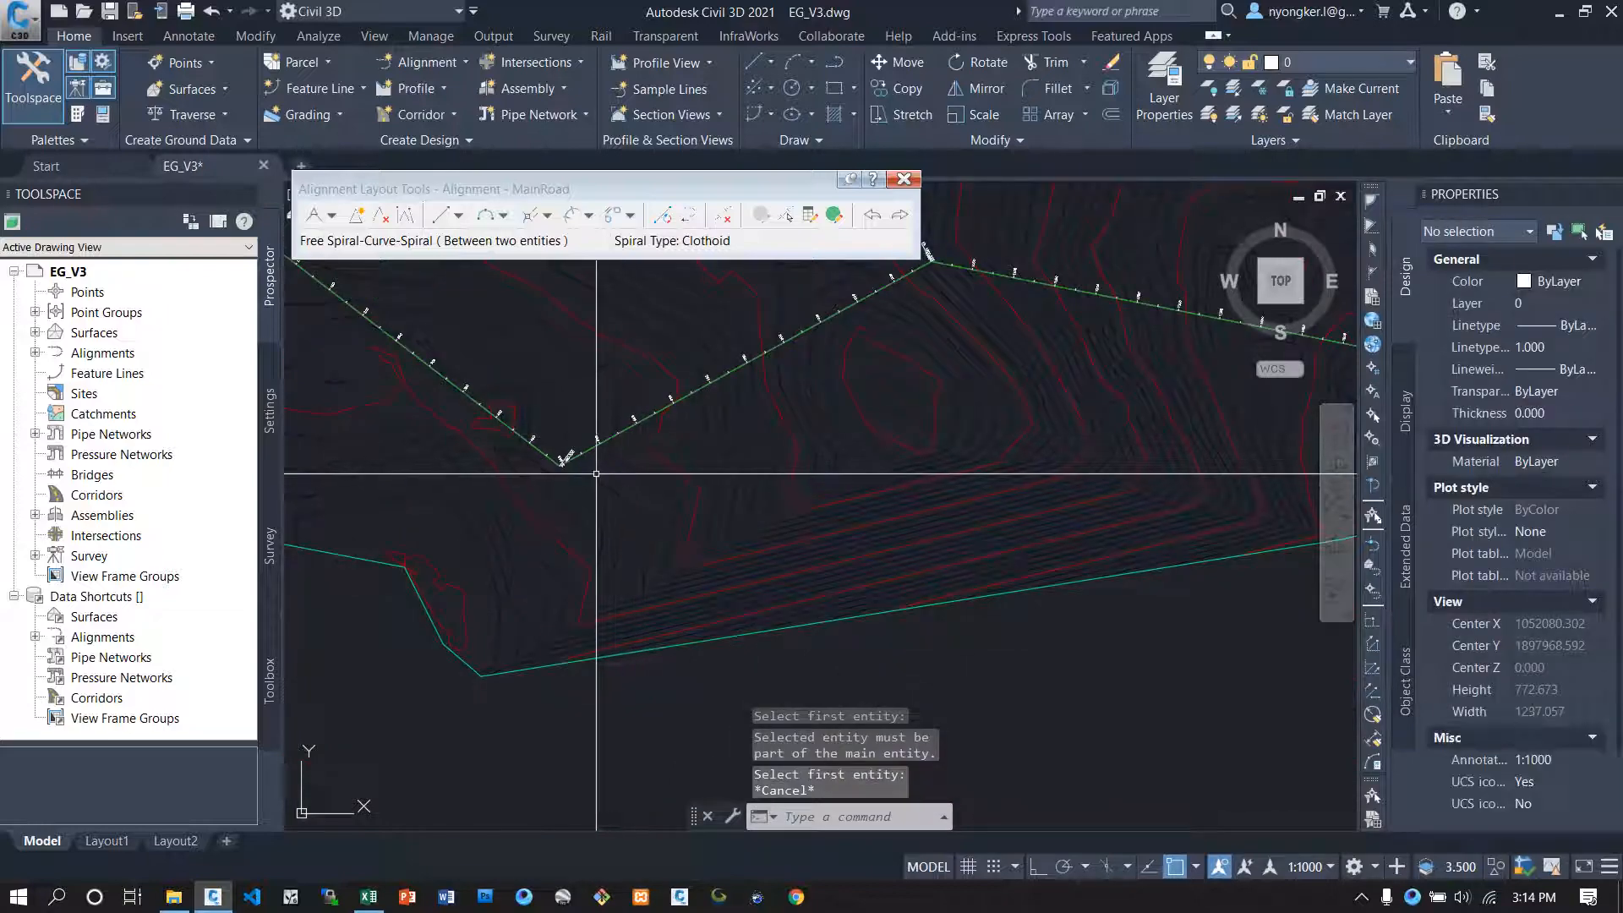
Step: Send the MainRoad alignment to the back of the display order, behind the overlapping polyline
scroll(584, 445, "up", 3)
left_click(580, 438)
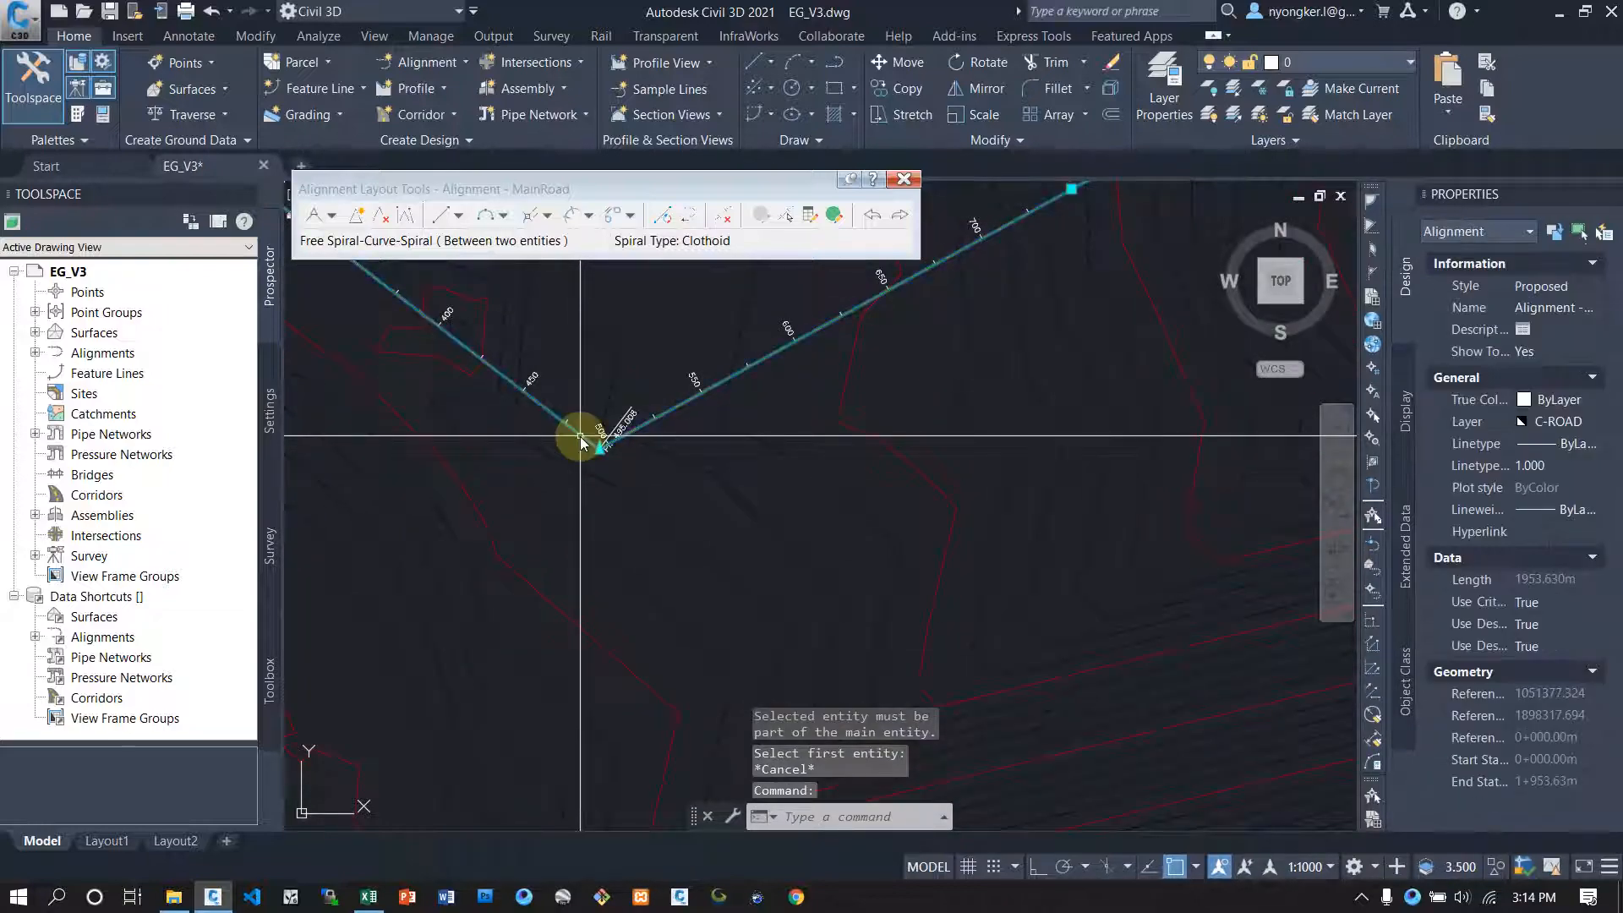
right_click(580, 437)
mouse_move(746, 525)
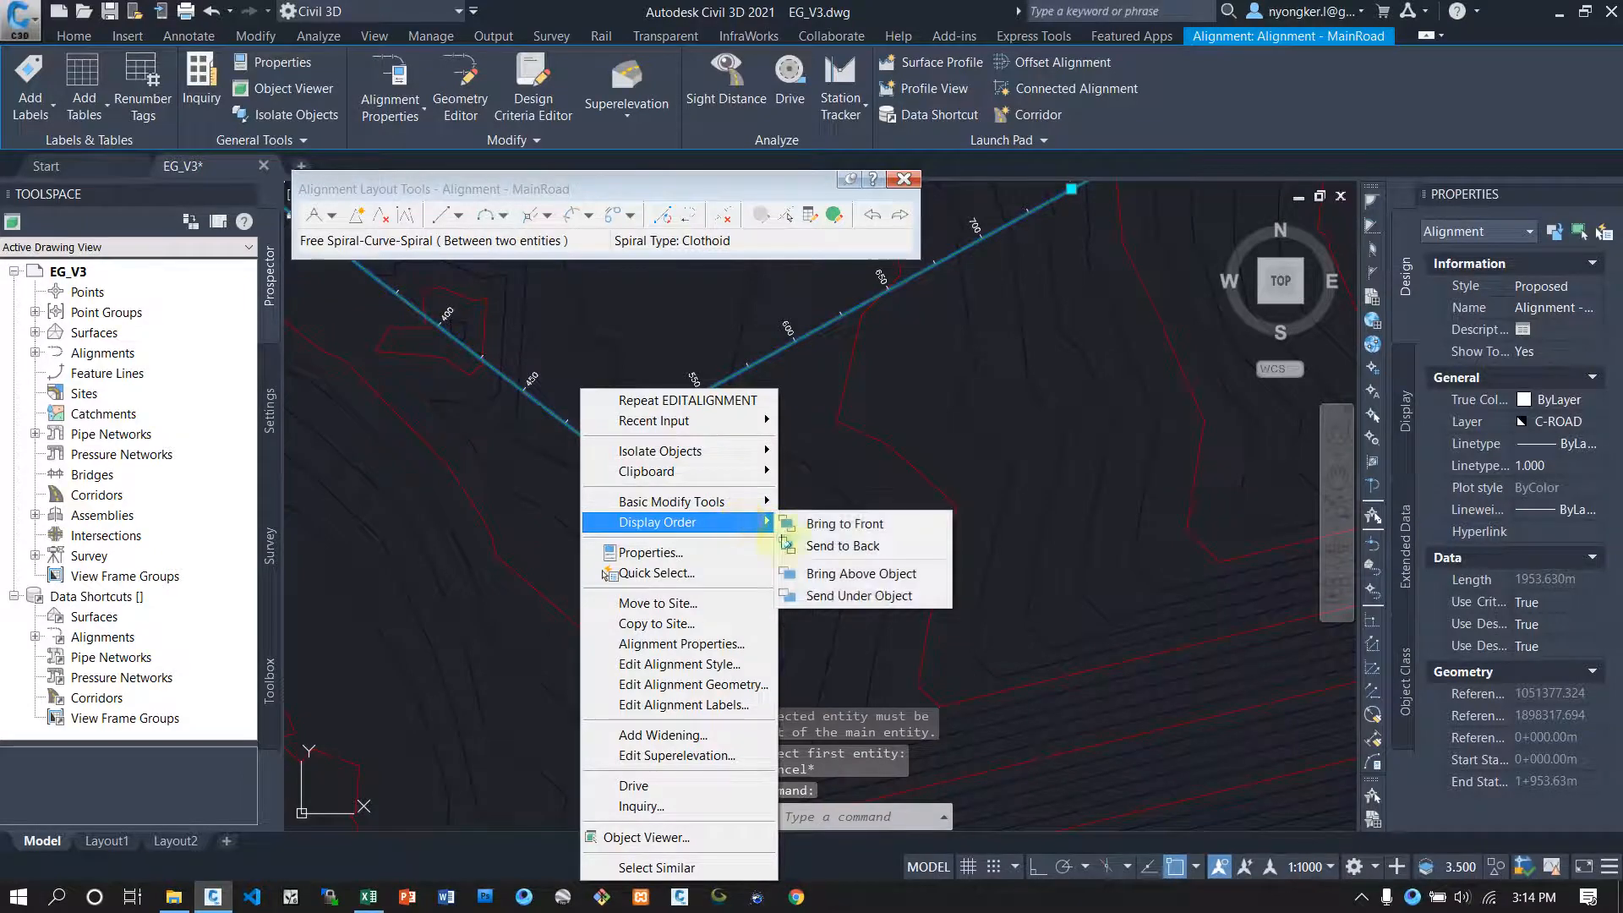
left_click(842, 546)
Step: Erase the original polyline that lies over the MainRoad alignment
left_click(592, 470)
left_click(607, 430)
left_click(624, 436)
type("E")
key("Return")
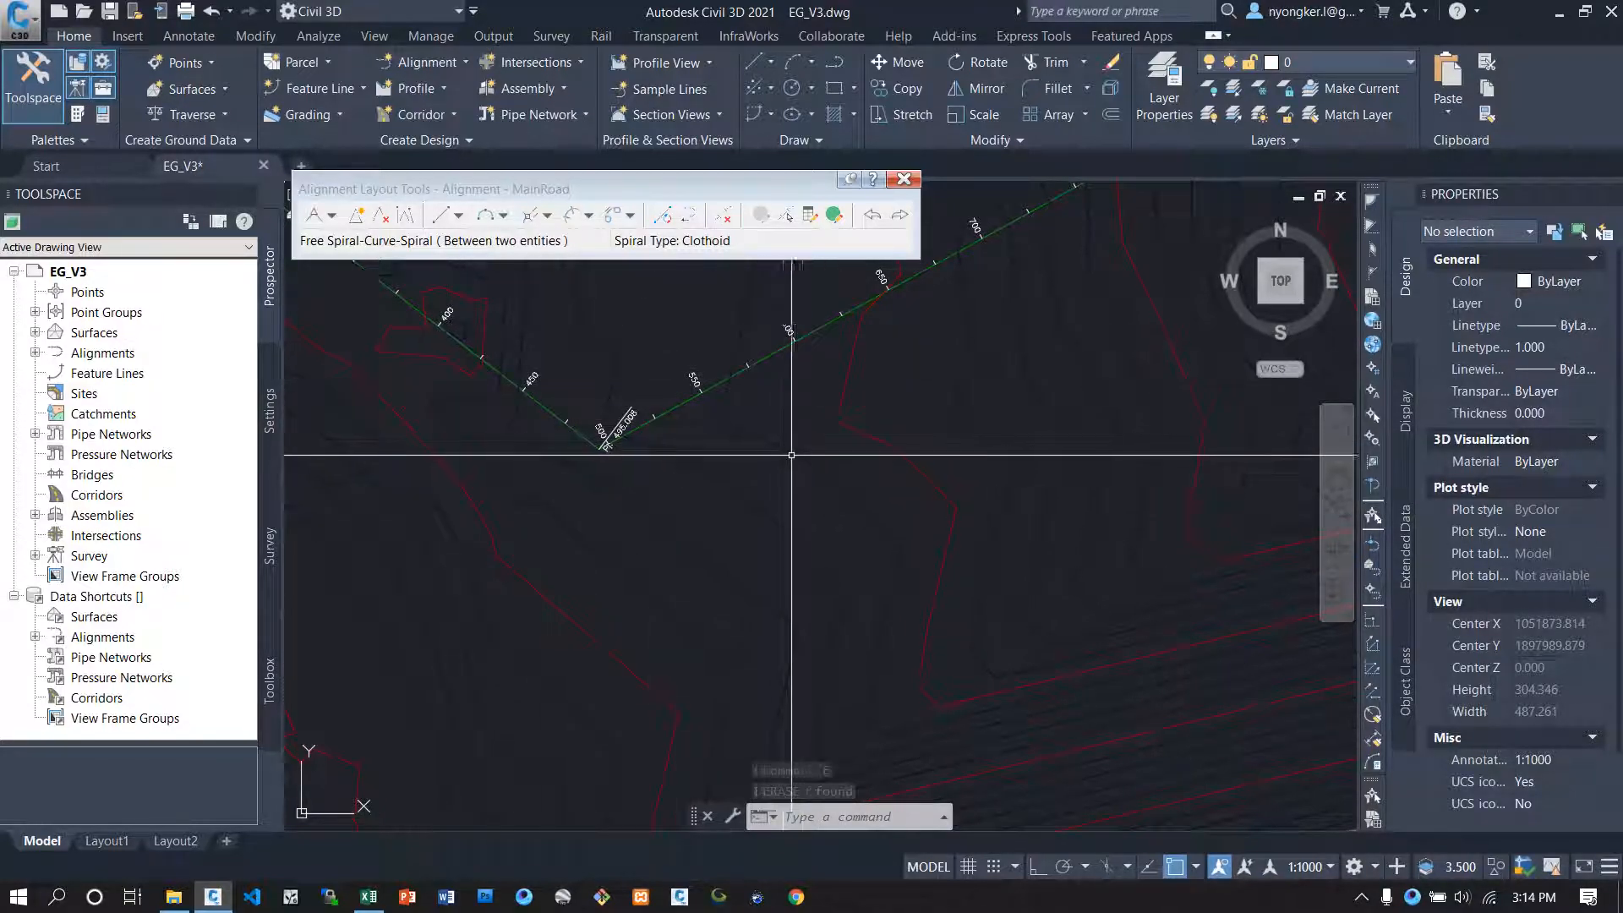
Step: Add a free spiral-curve-spiral between the tangents at the bend near station 500, using Lessthan180, a 150 m radius and 50 m spirals in and out
left_click(589, 218)
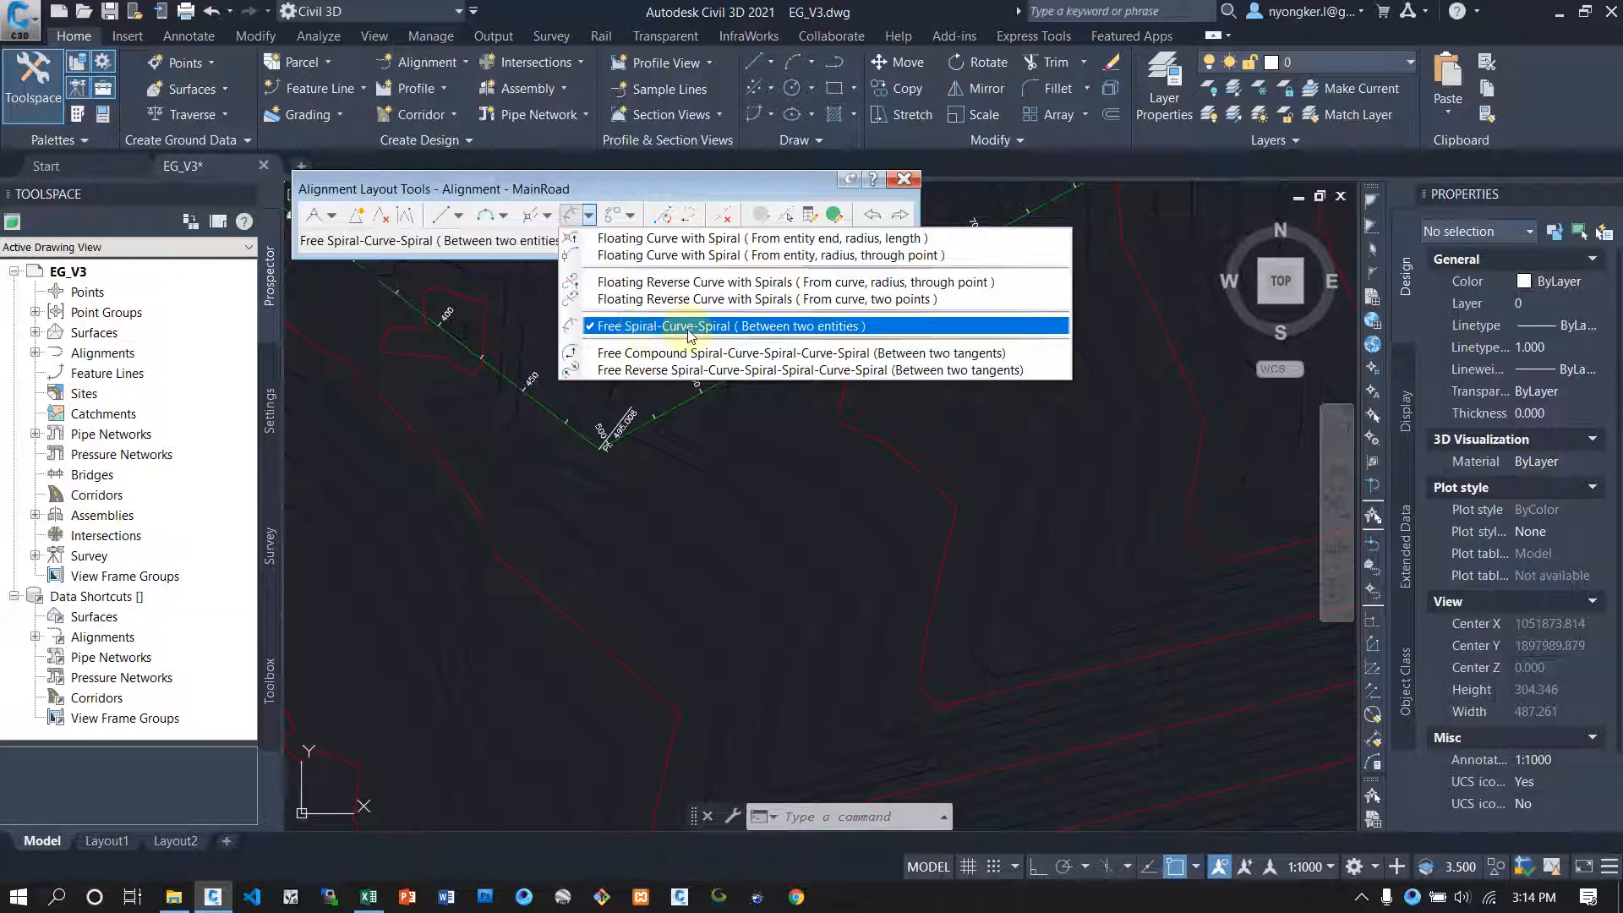
left_click(715, 328)
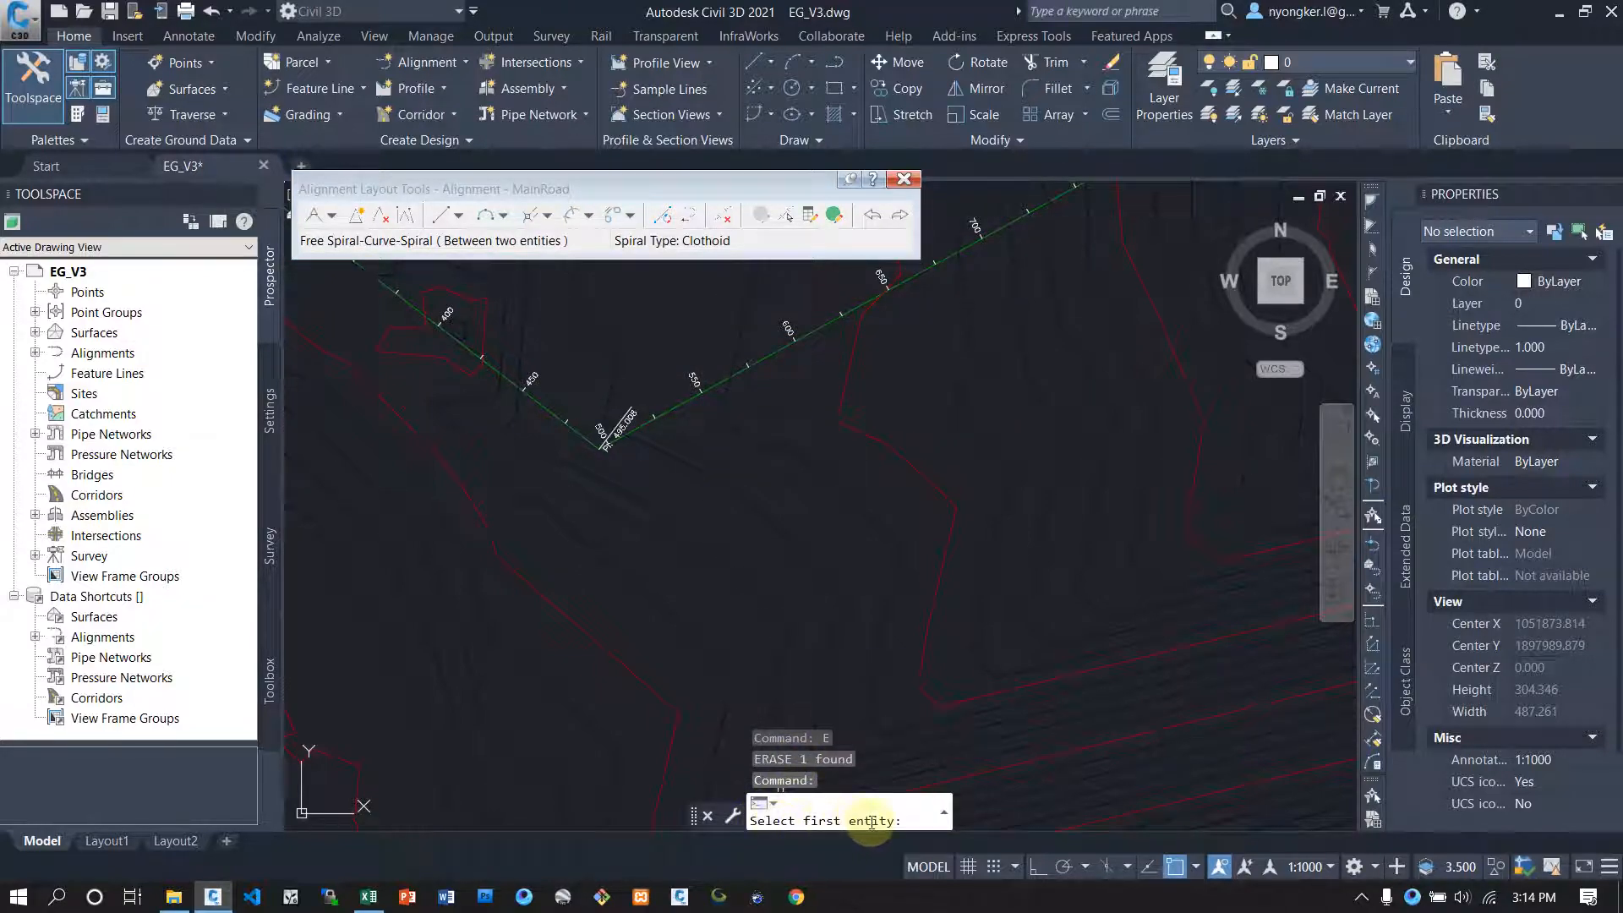
left_click(584, 438)
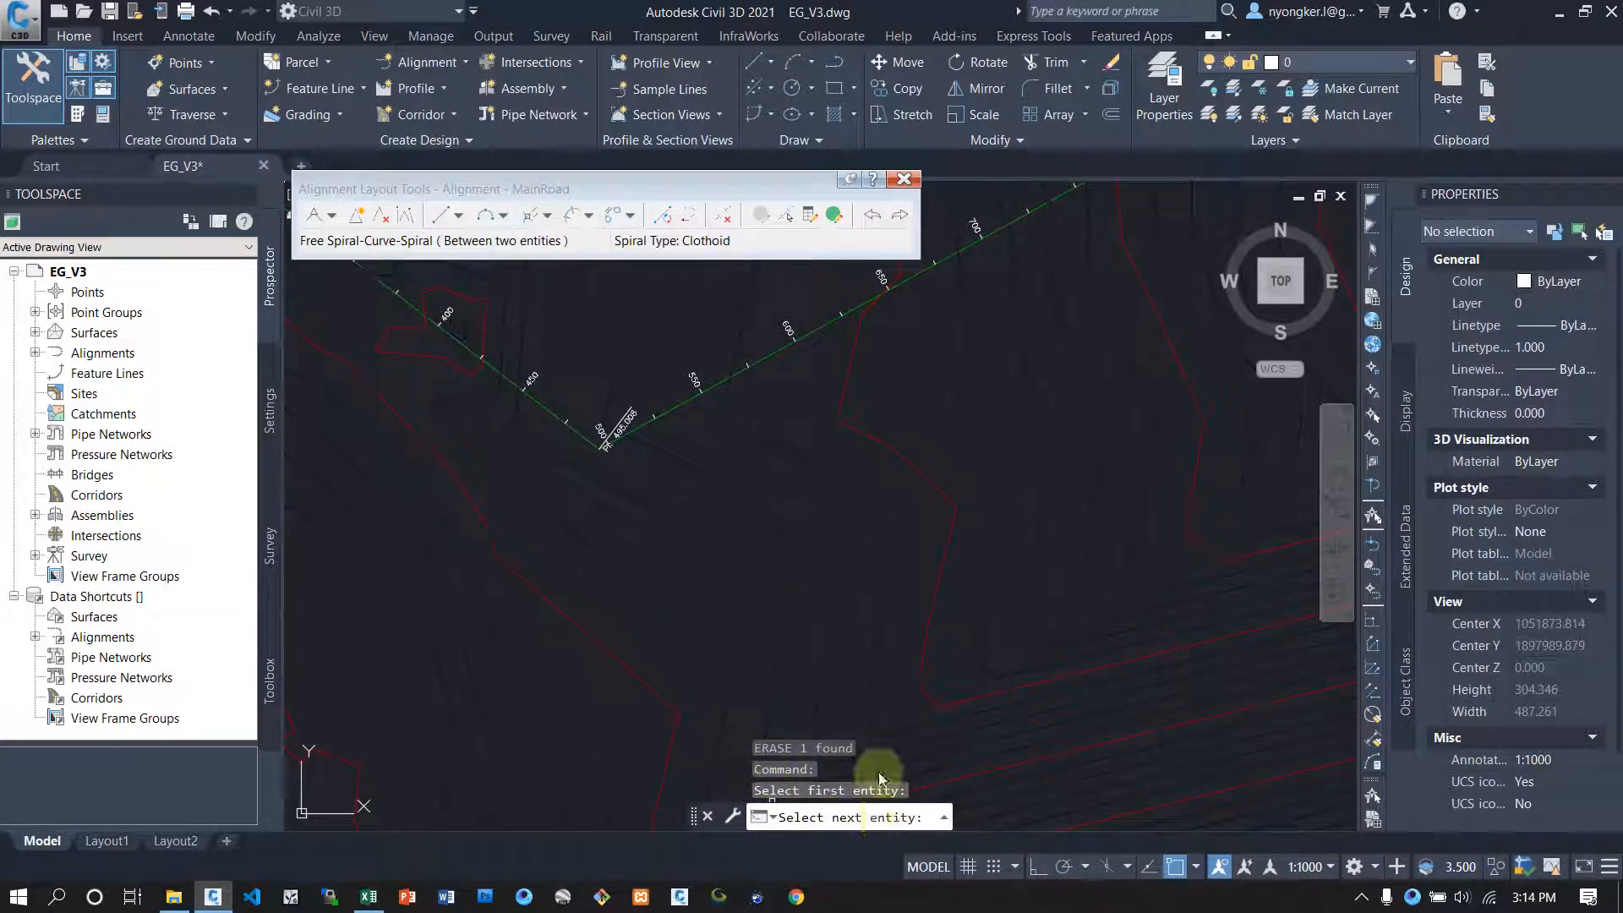
left_click(668, 413)
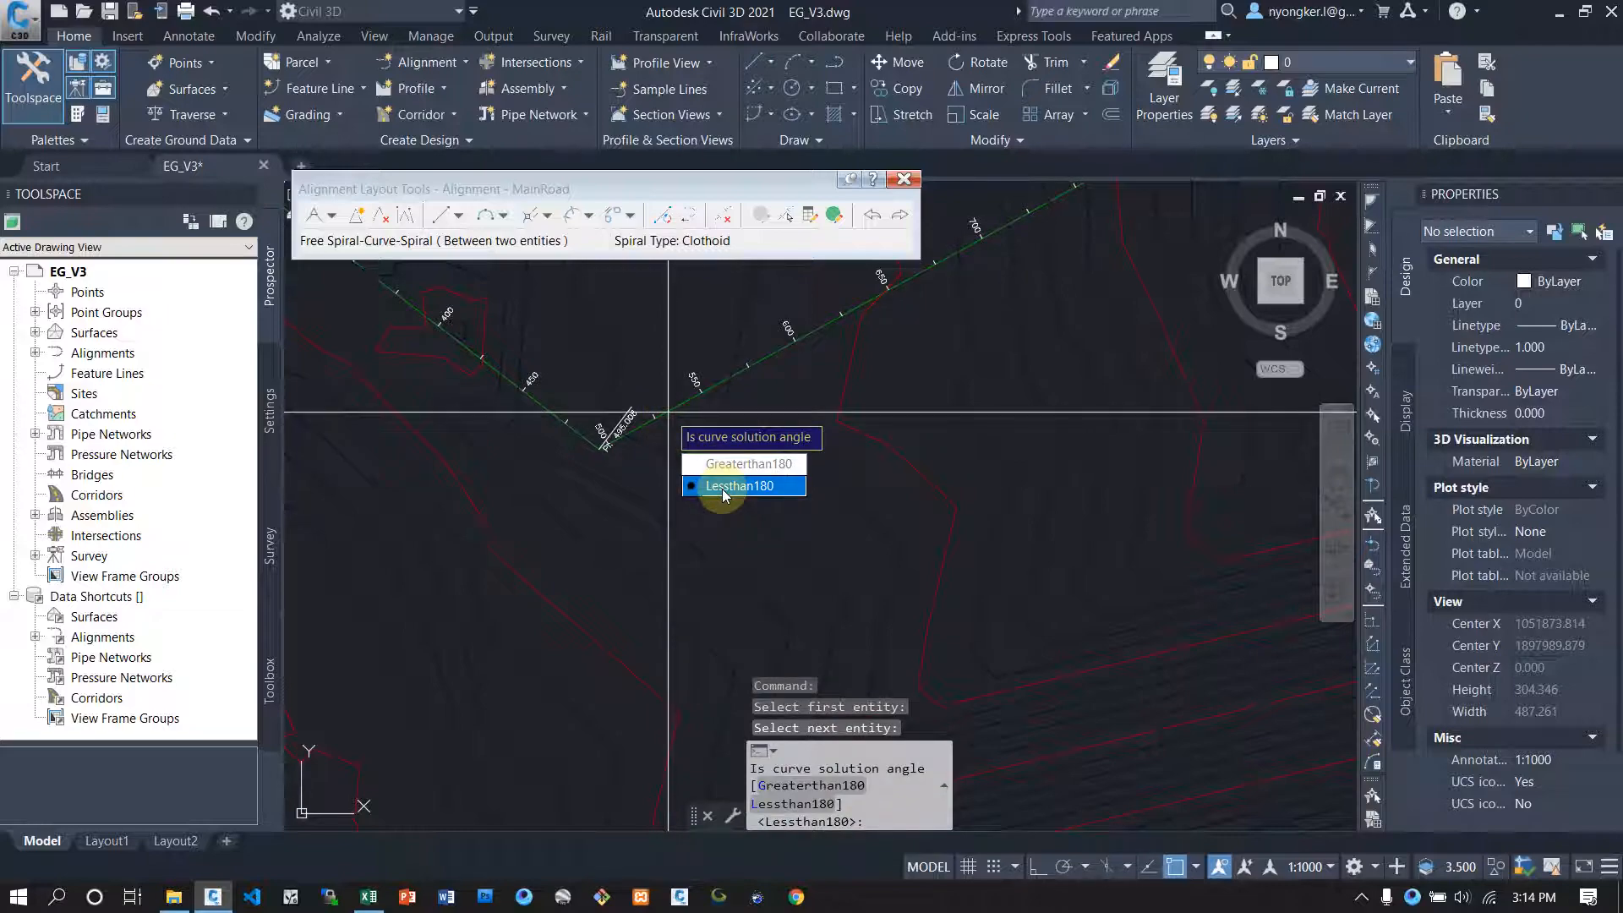
left_click(722, 487)
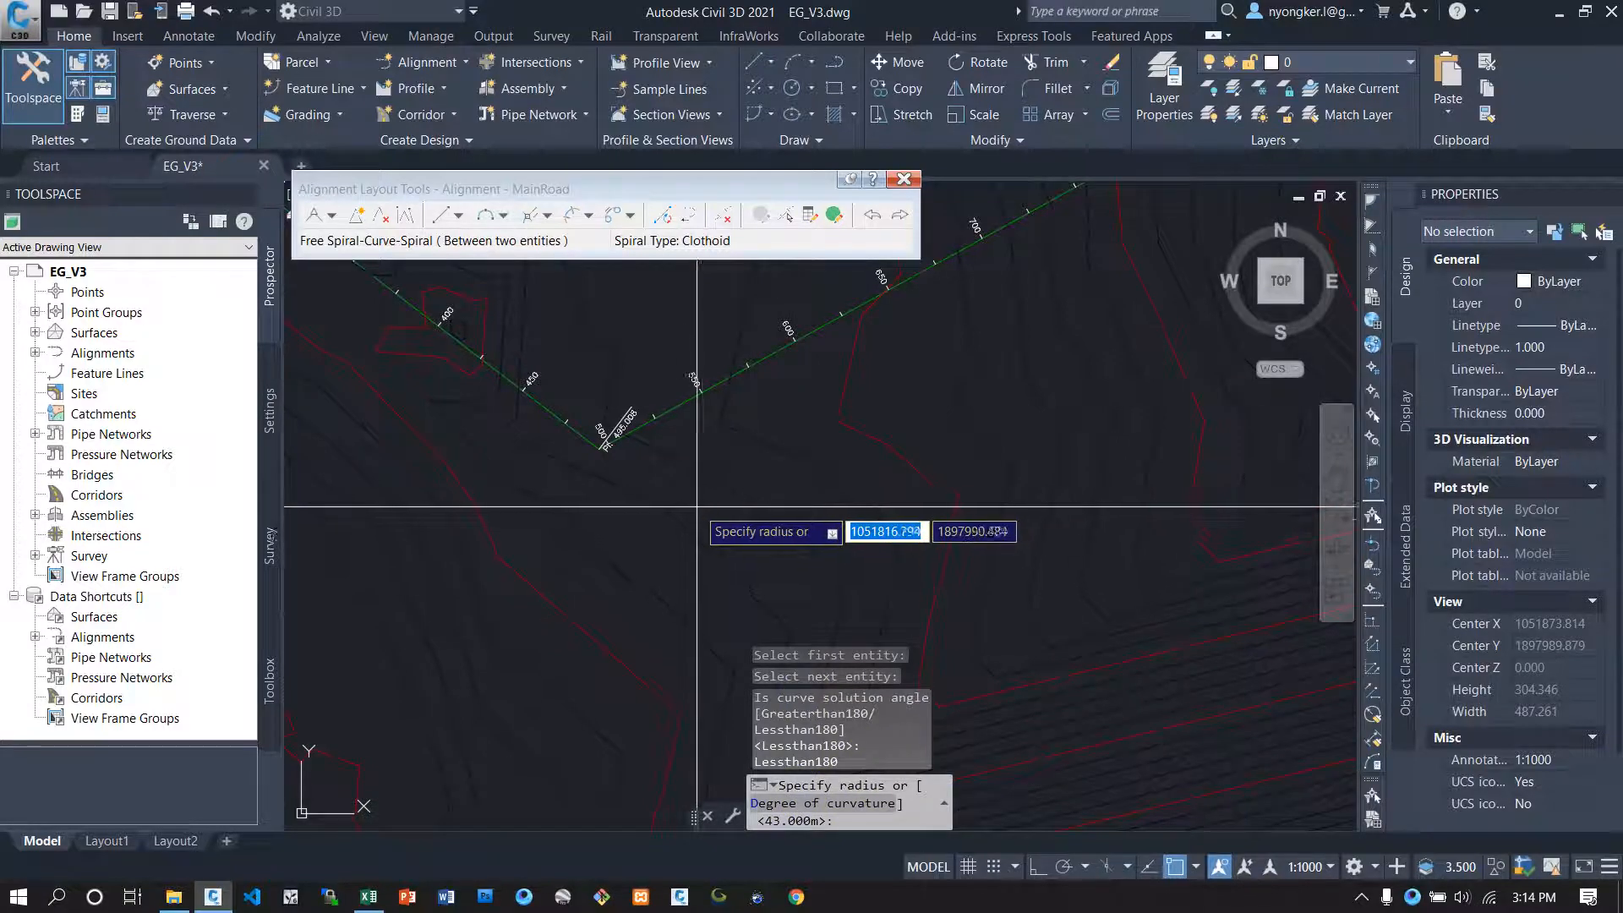
type("150")
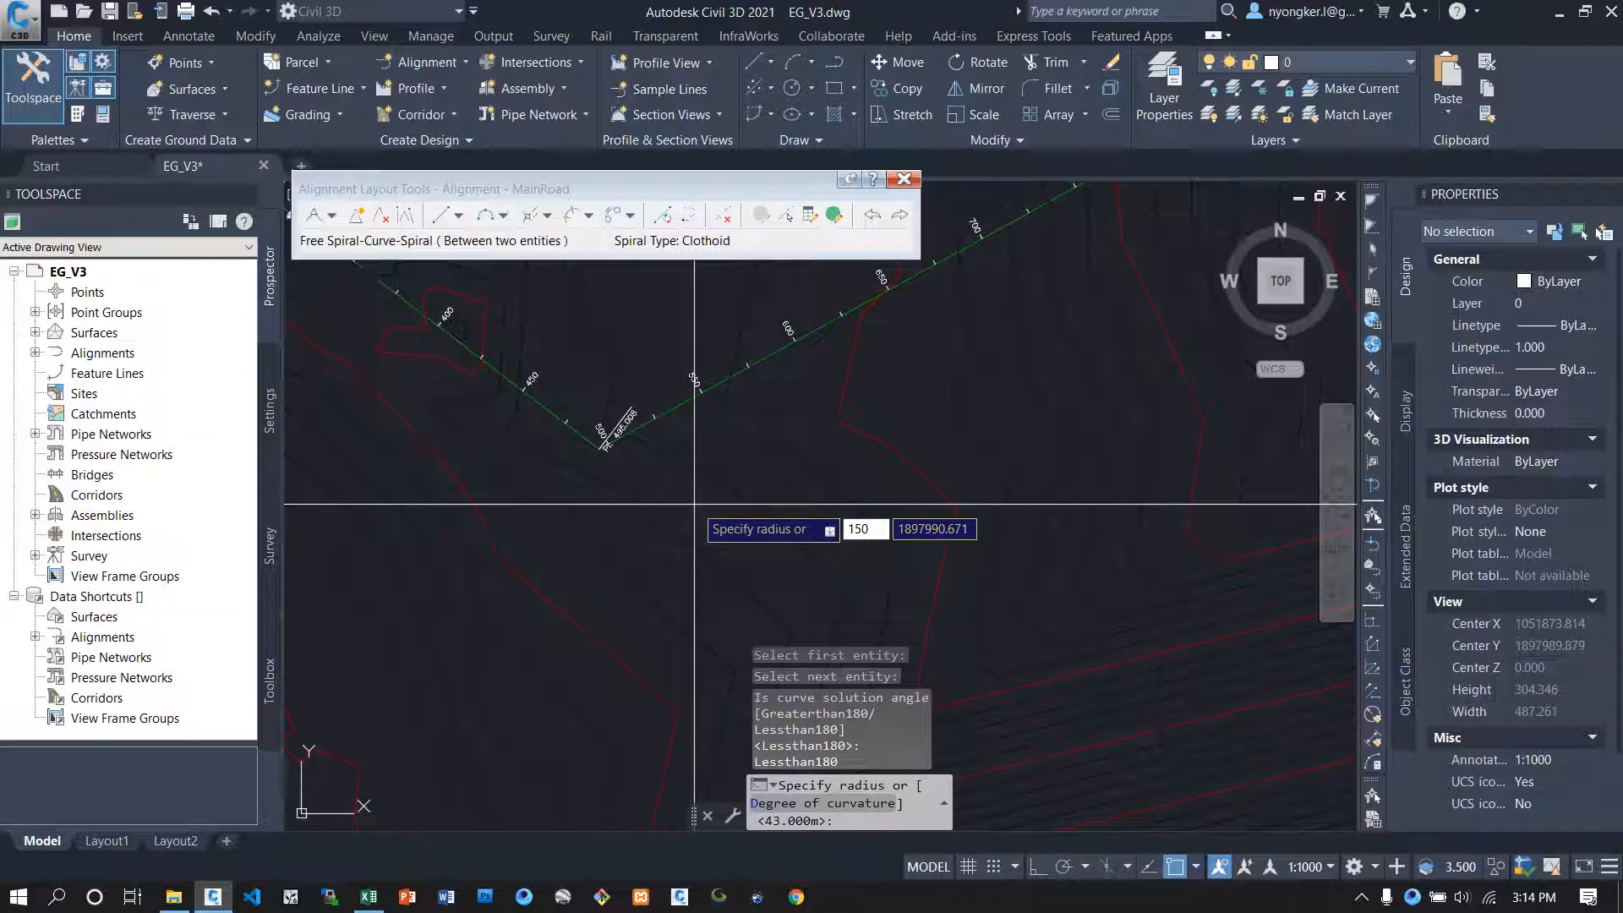
key("Return")
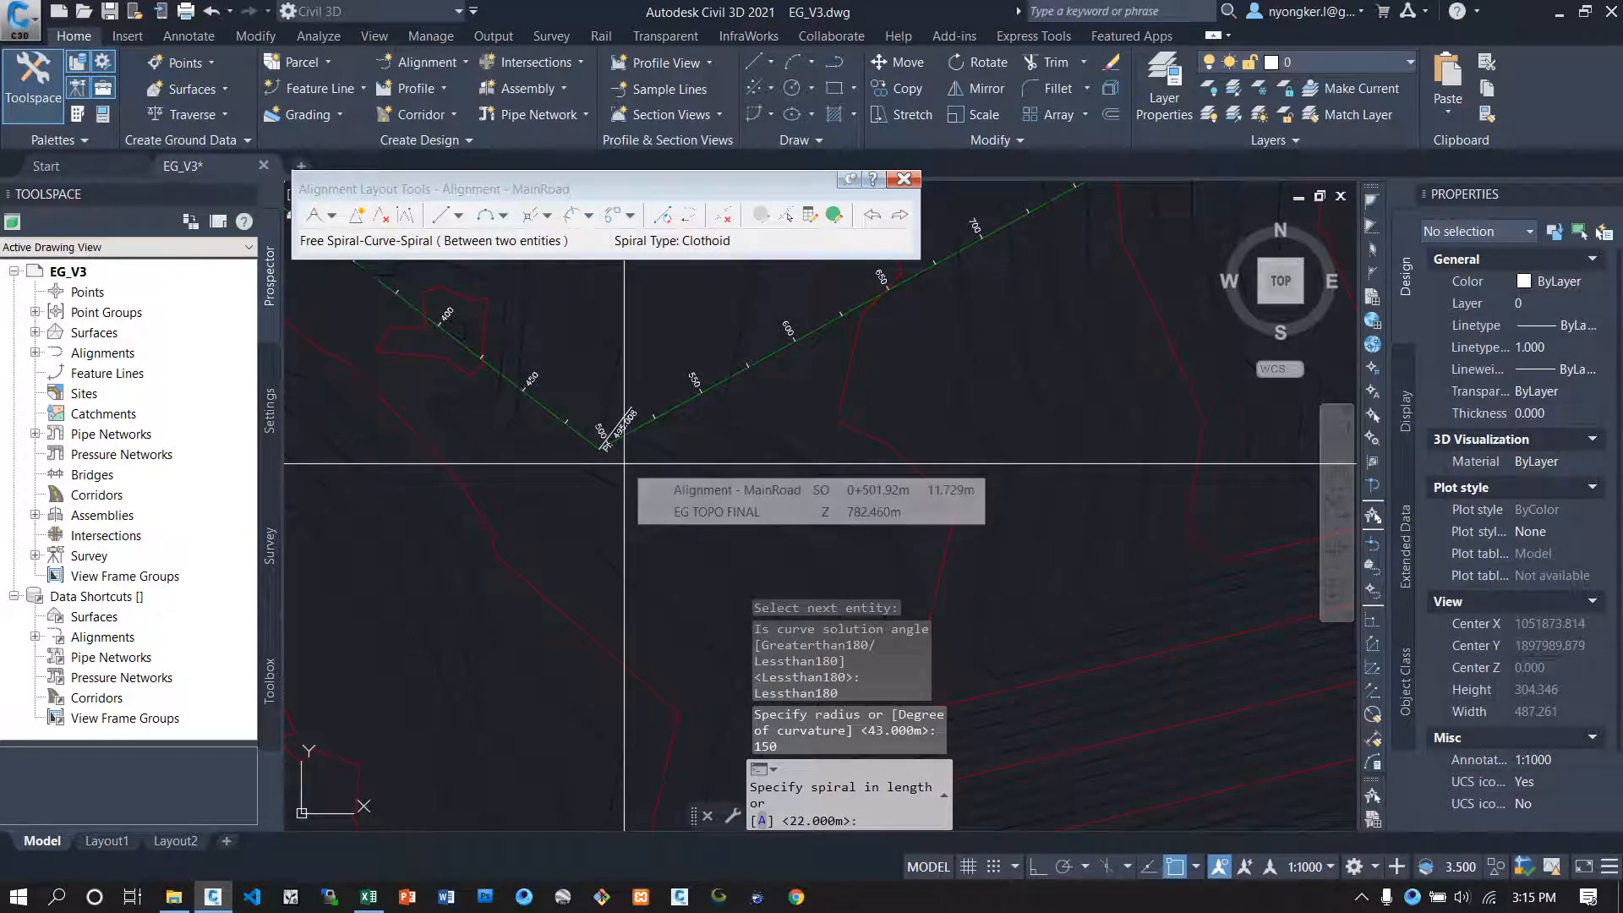
type("35")
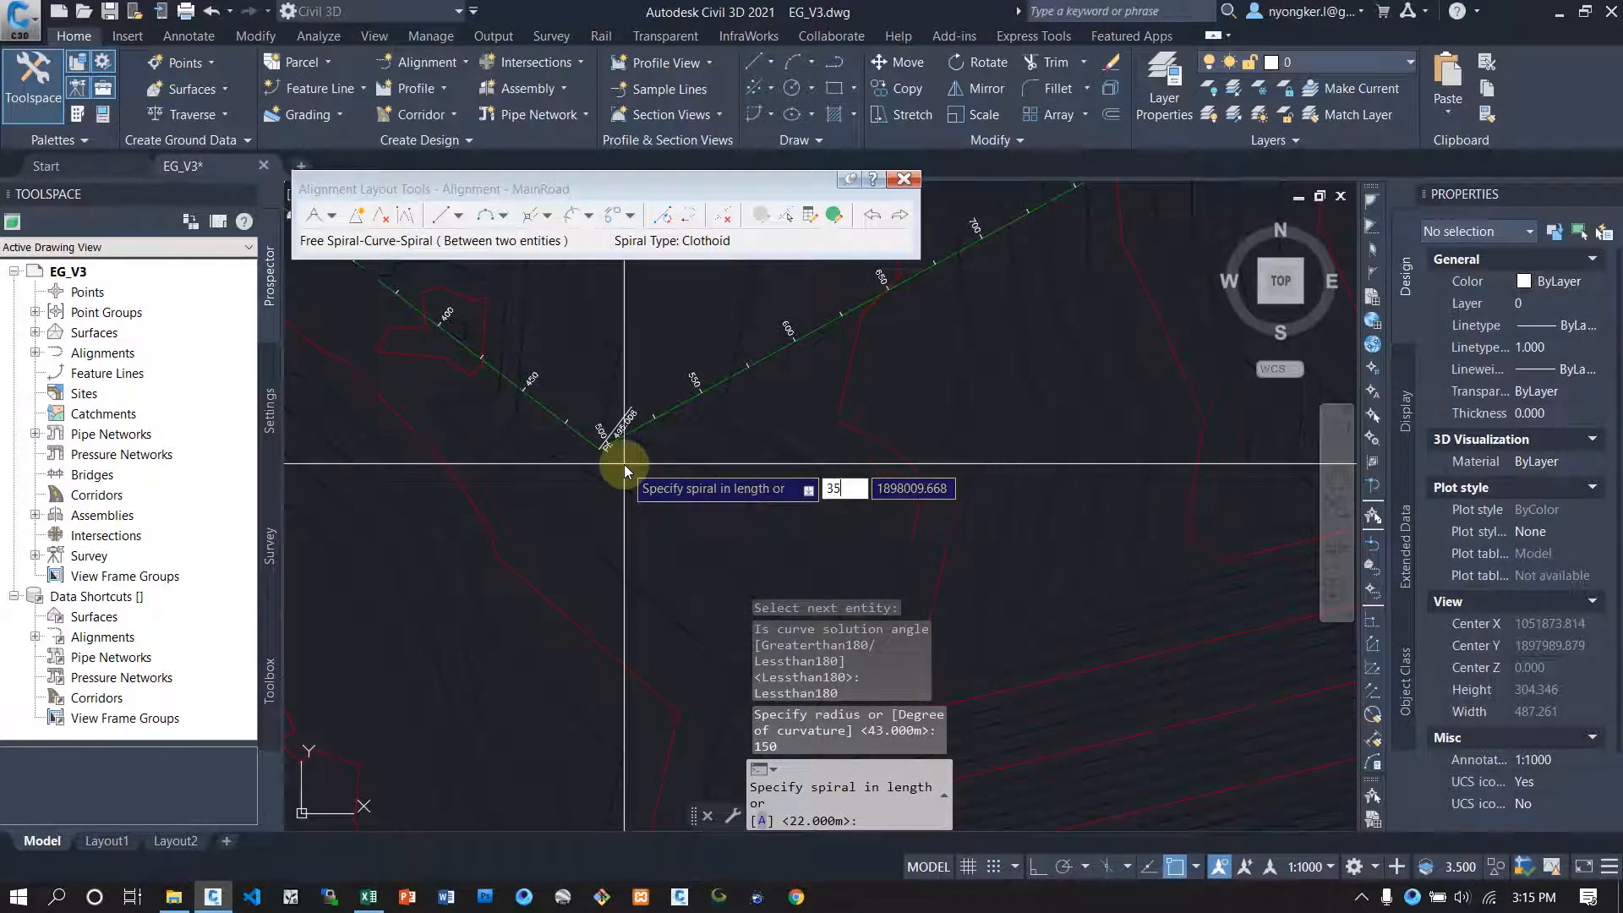
key("BackSpace")
key("BackSpace")
type("50")
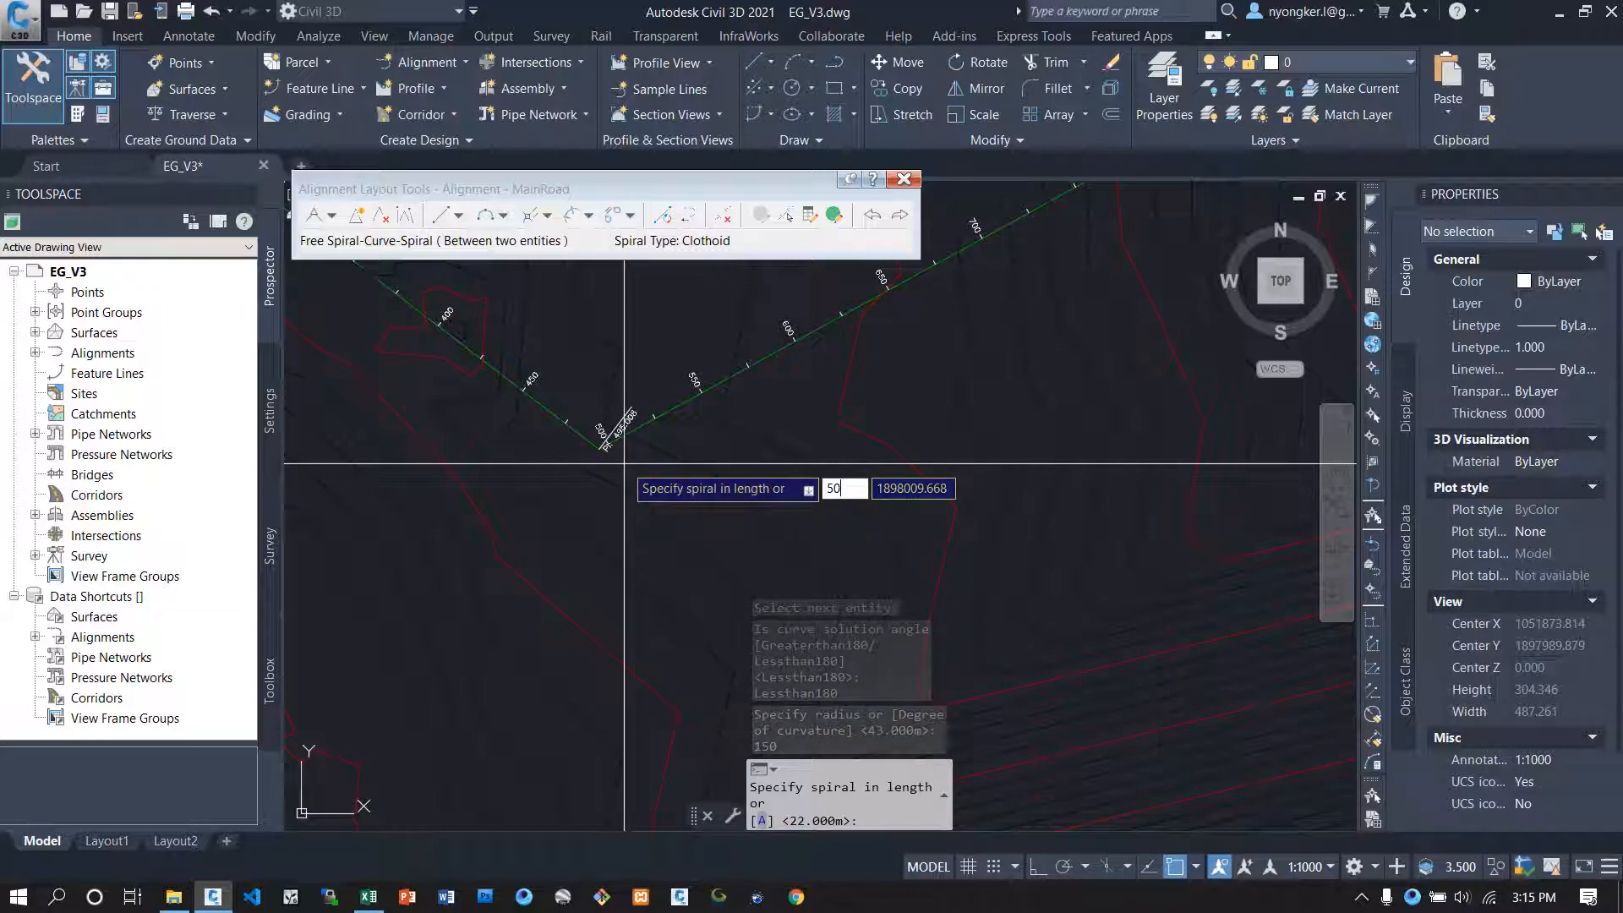
key("Return")
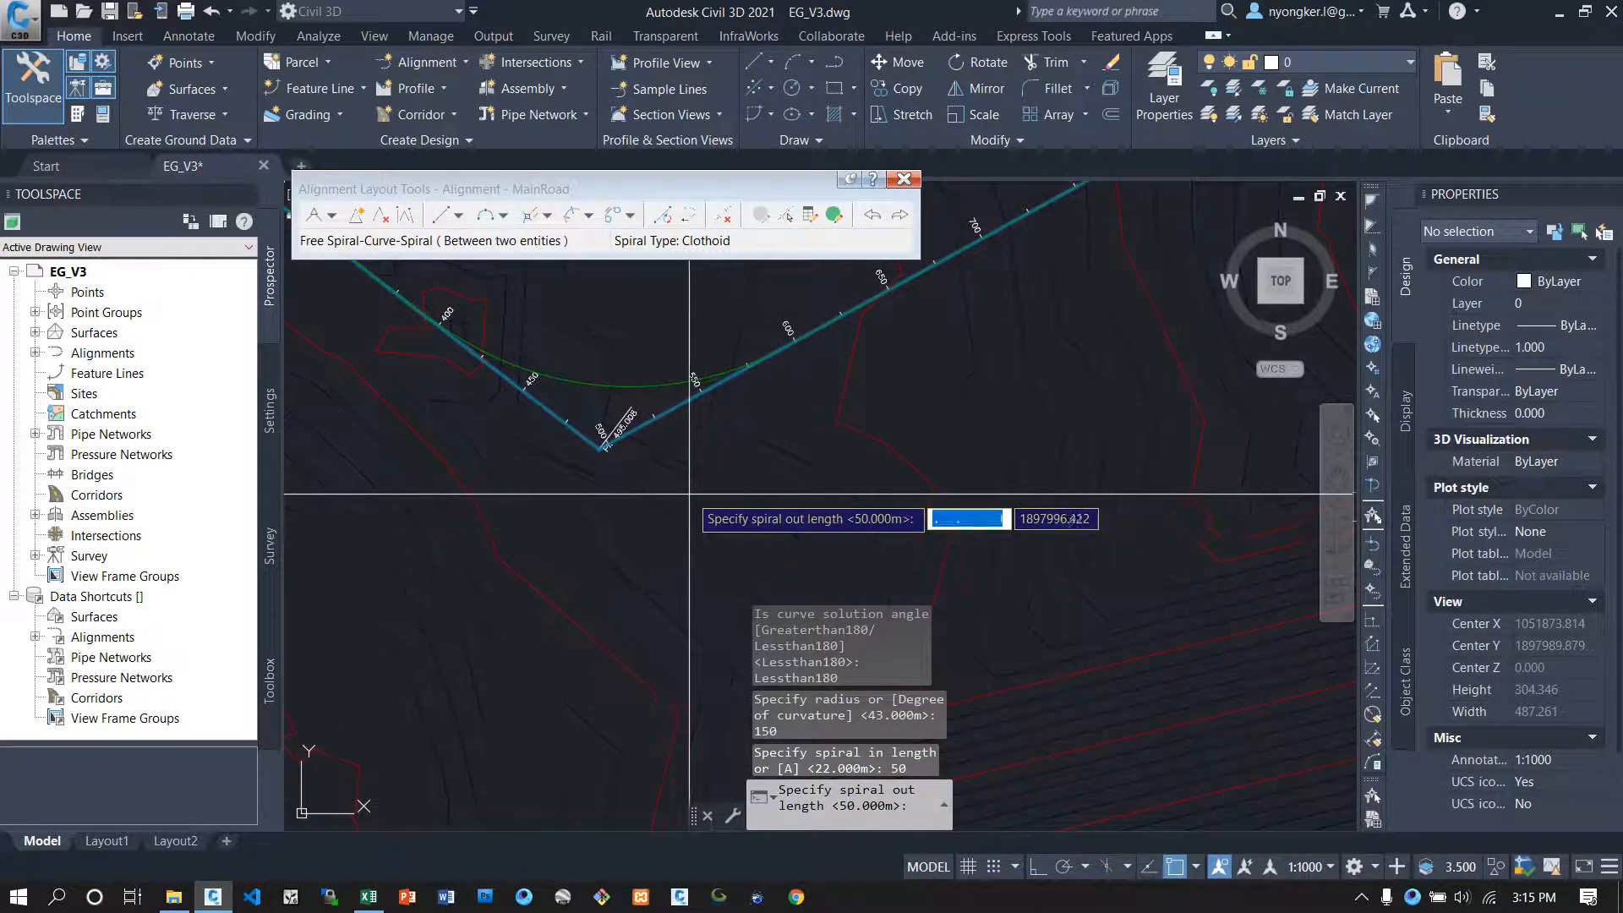
type("50")
key("Return")
Step: Examine the spiral and curve transition points and their station labels along the new spiral-curve-spiral
scroll(744, 523, "down", 2)
scroll(744, 522, "down", 4)
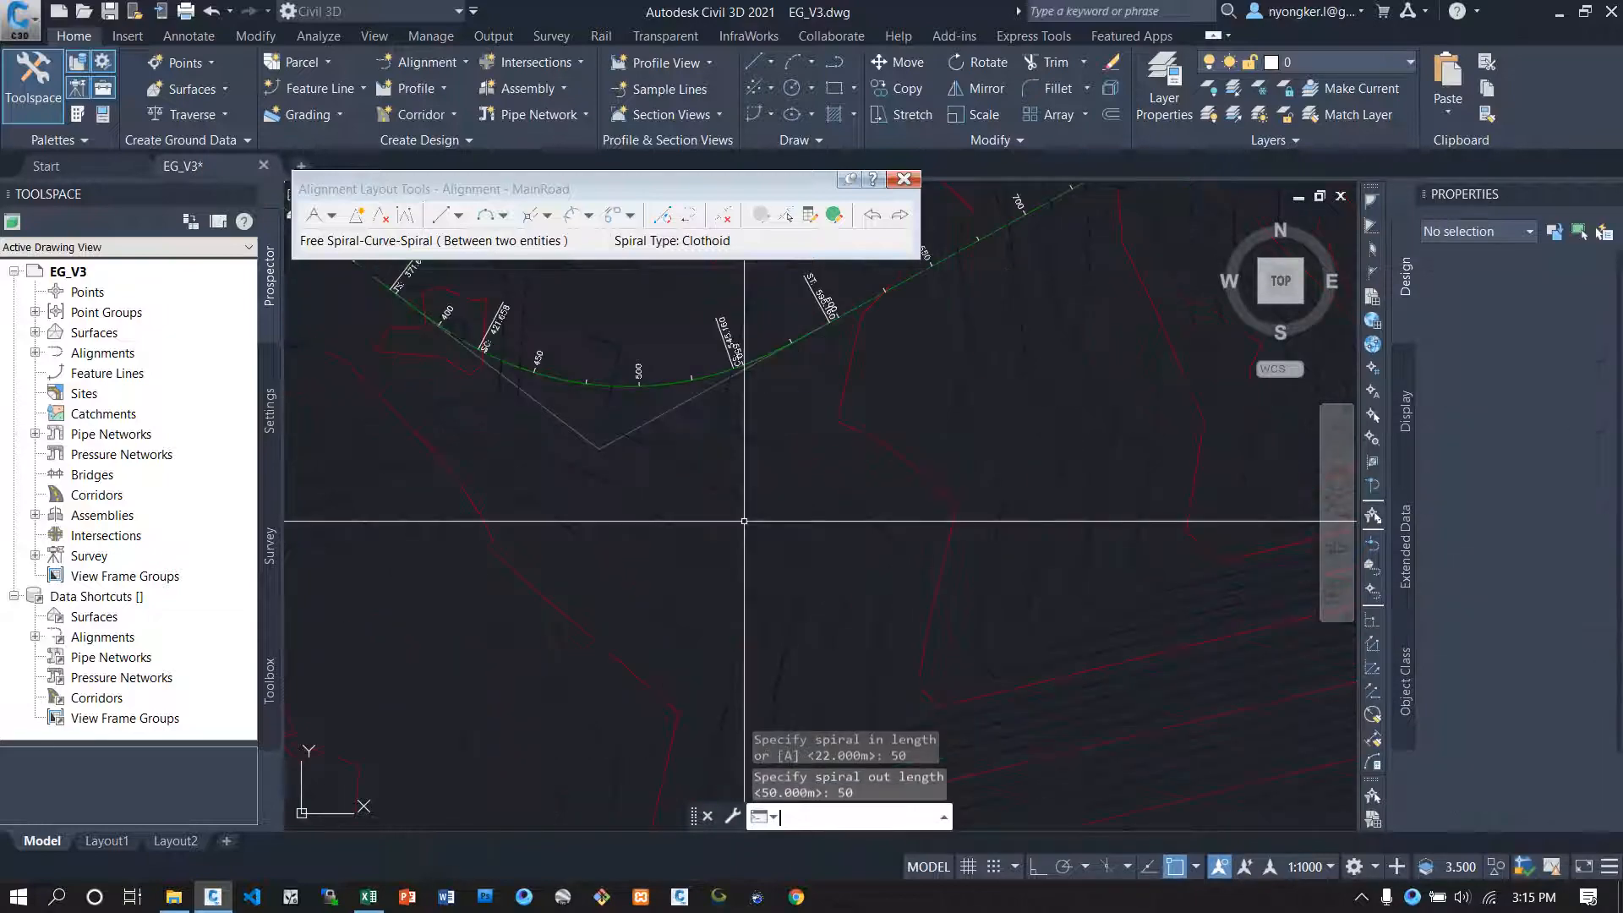
scroll(672, 418, "up", 3)
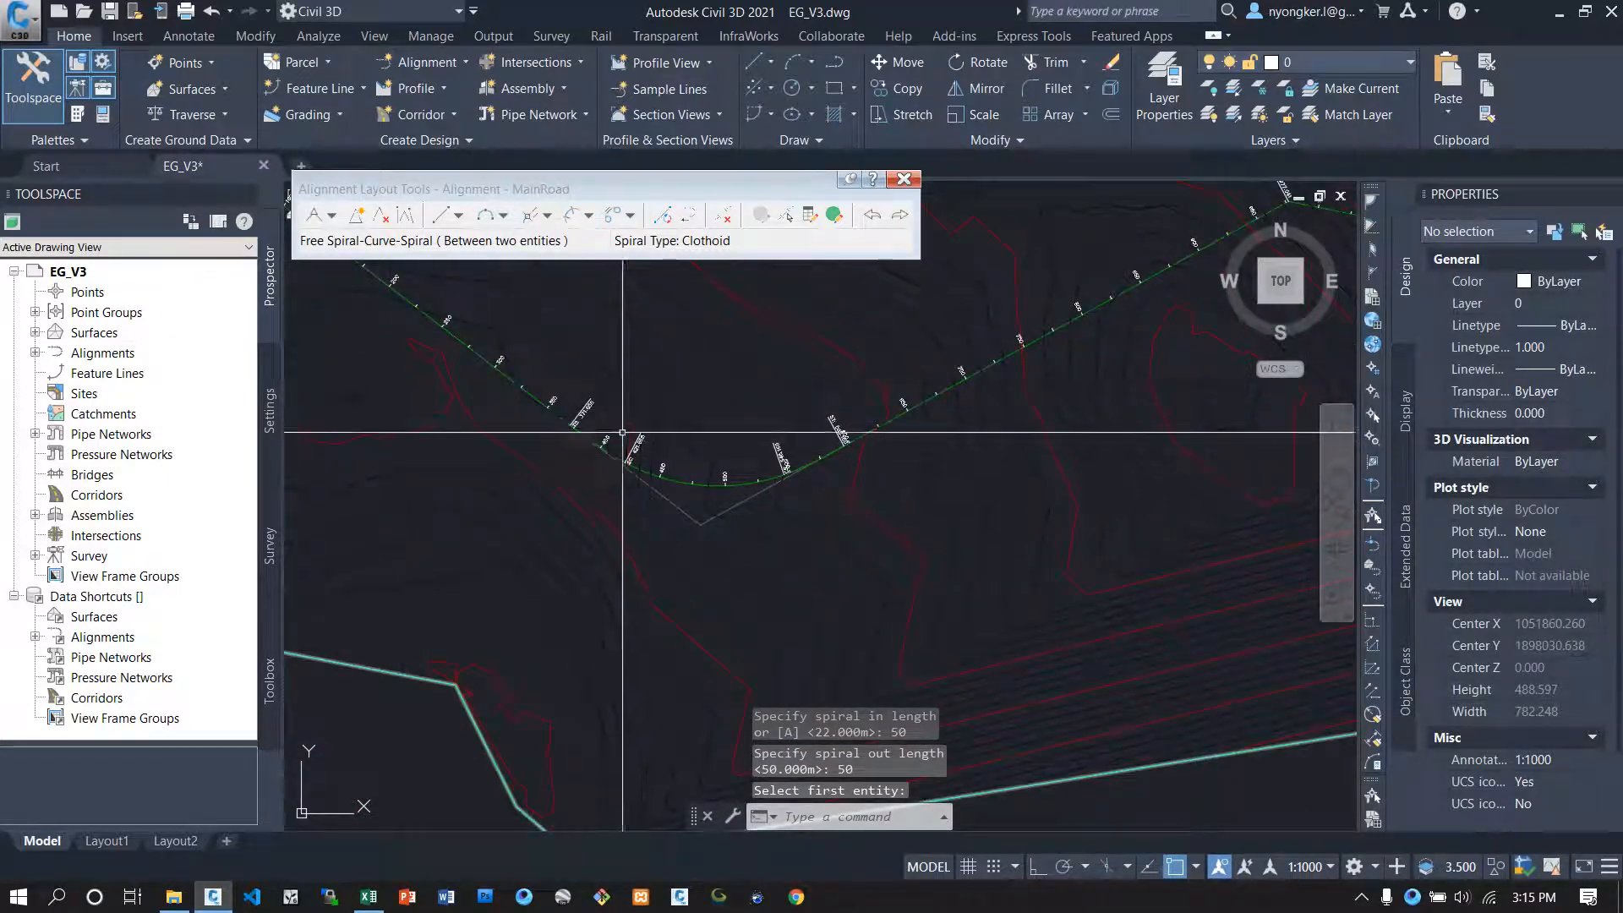
scroll(632, 448, "up", 6)
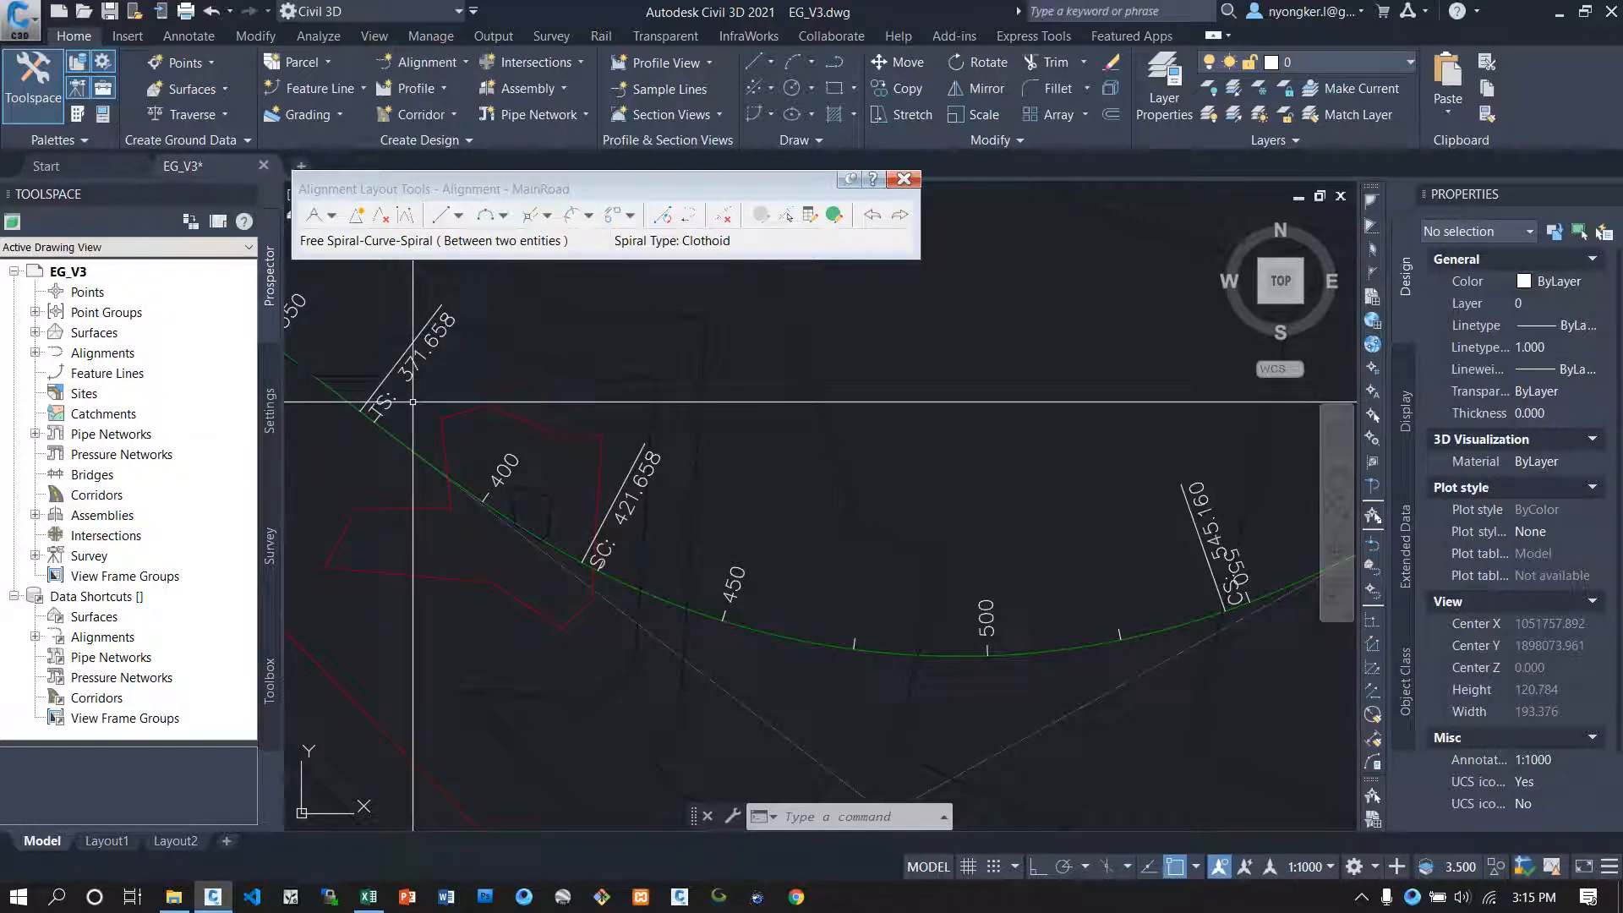
middle_click_drag(802, 531, 719, 462)
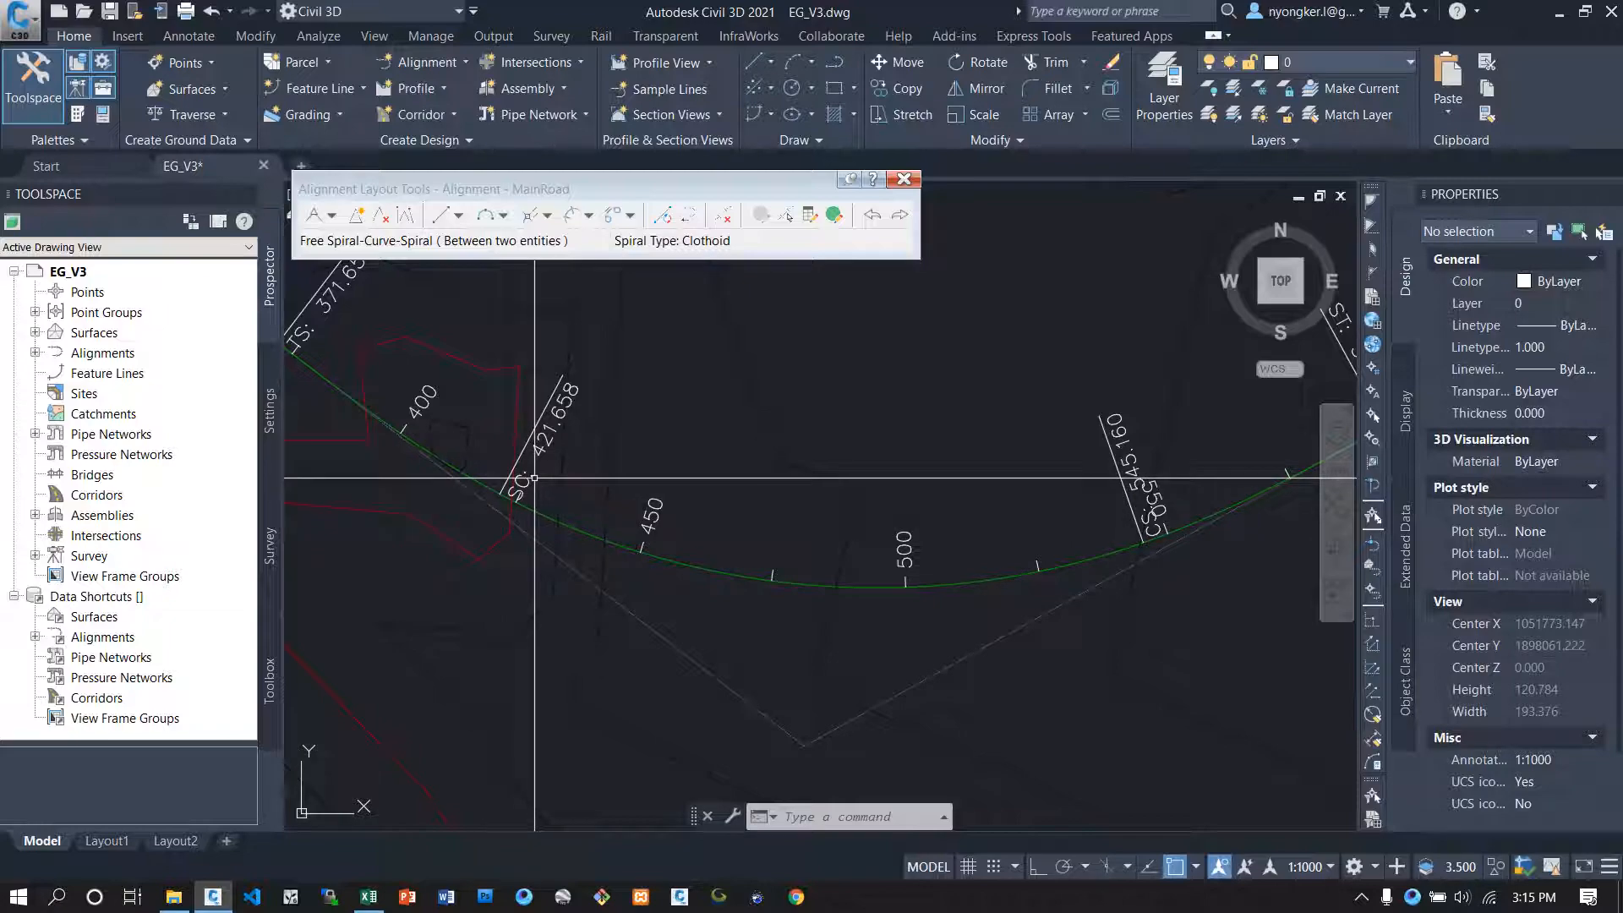
middle_click_drag(985, 461, 732, 467)
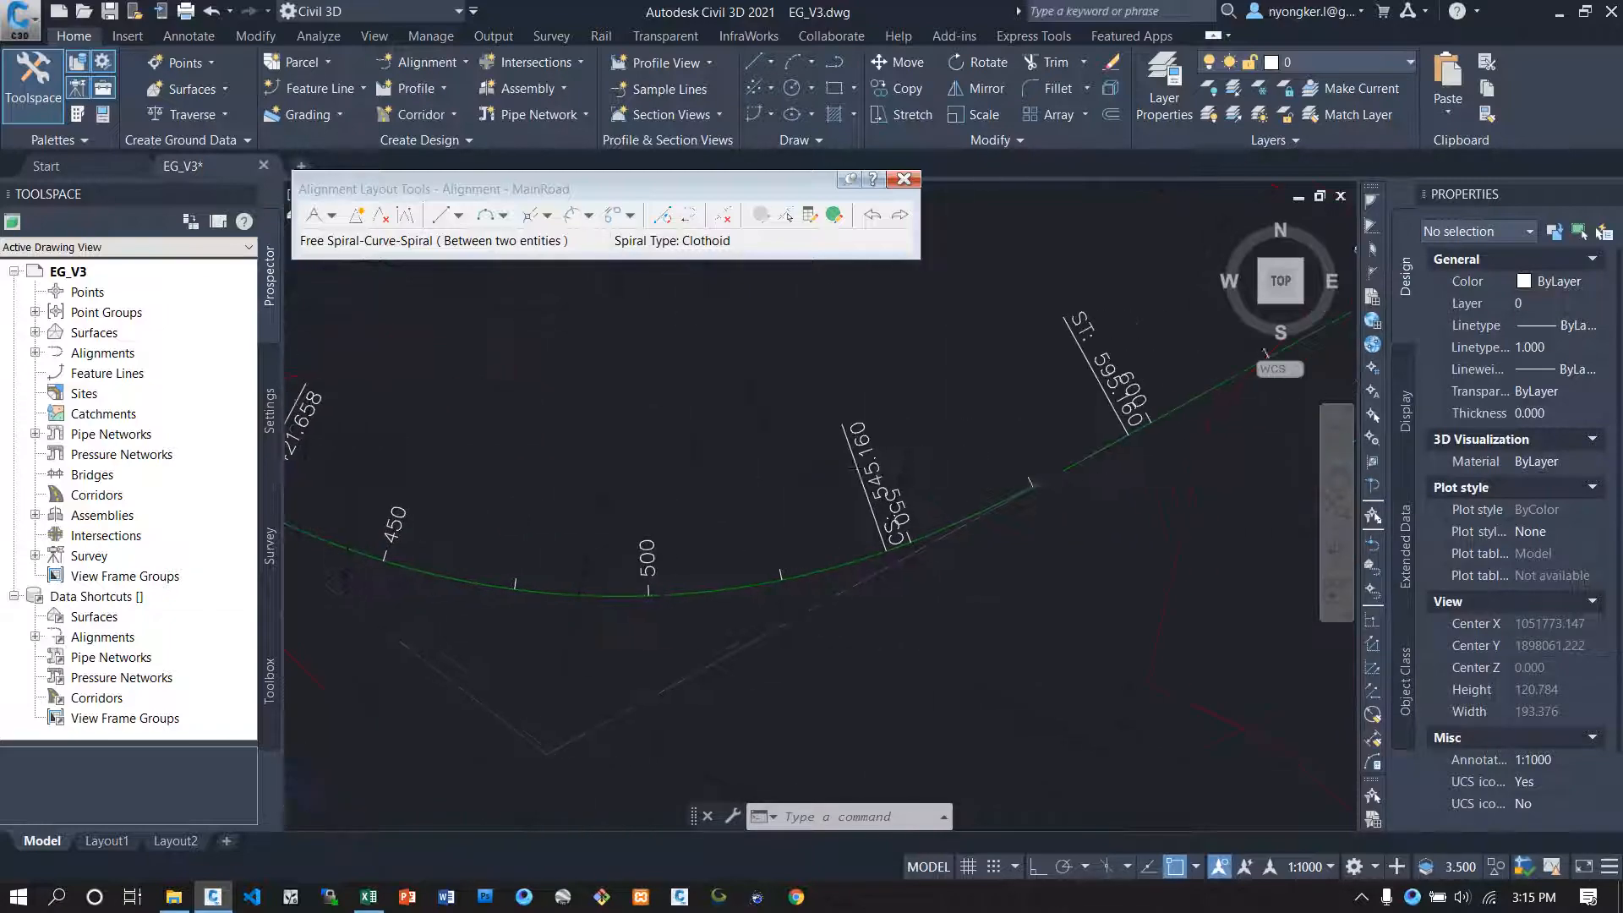
middle_click_drag(1007, 428, 903, 445)
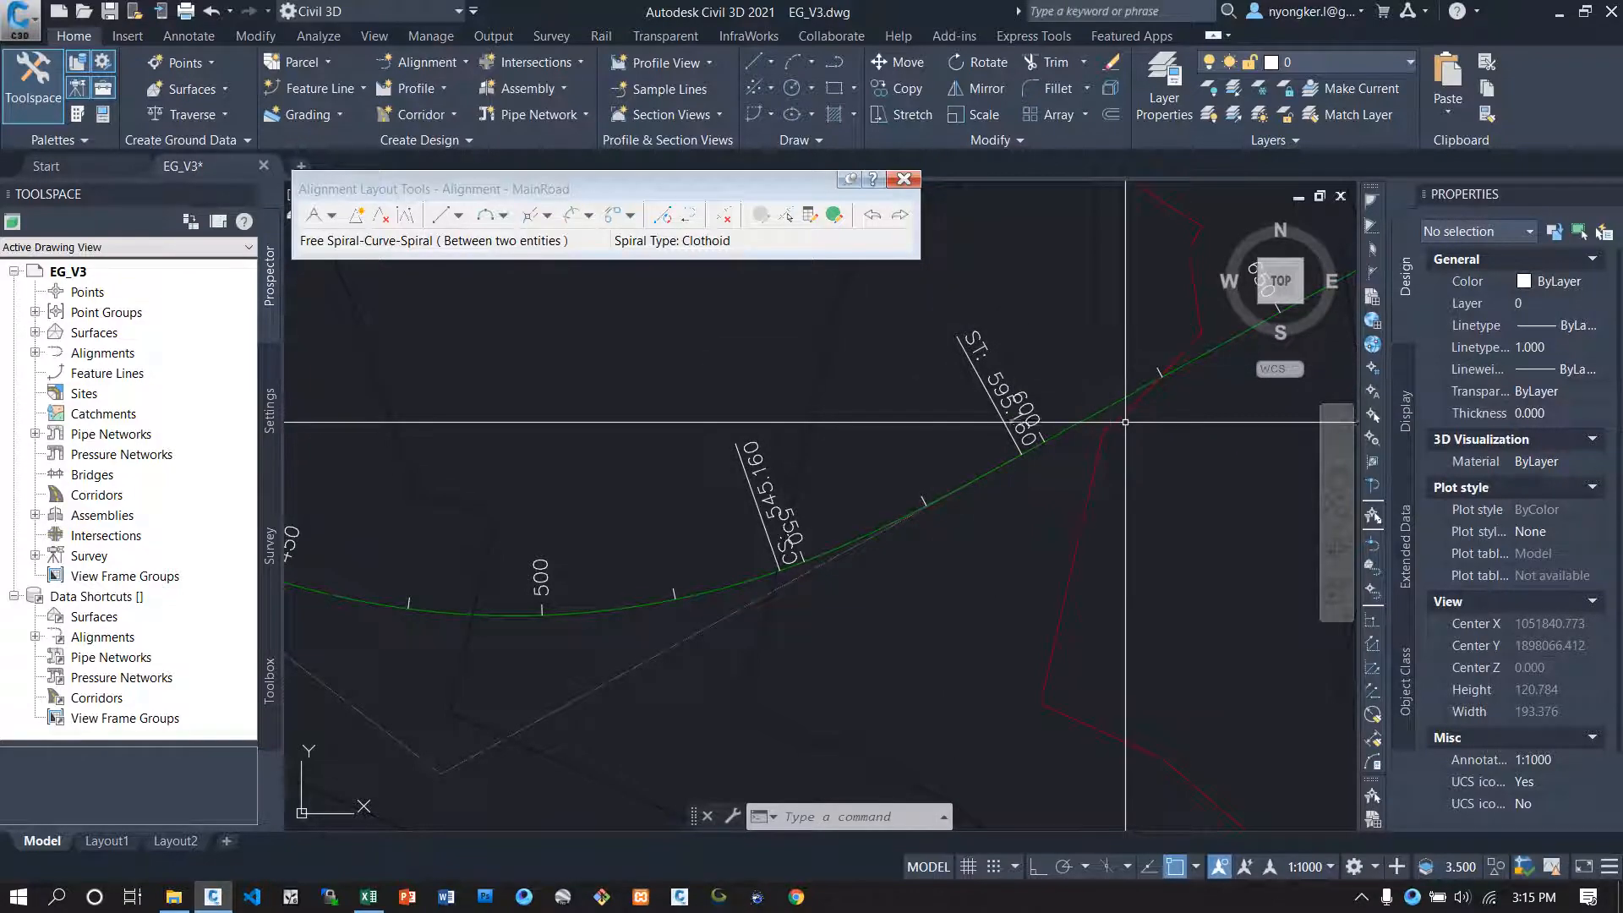
scroll(1115, 429, "down", 2)
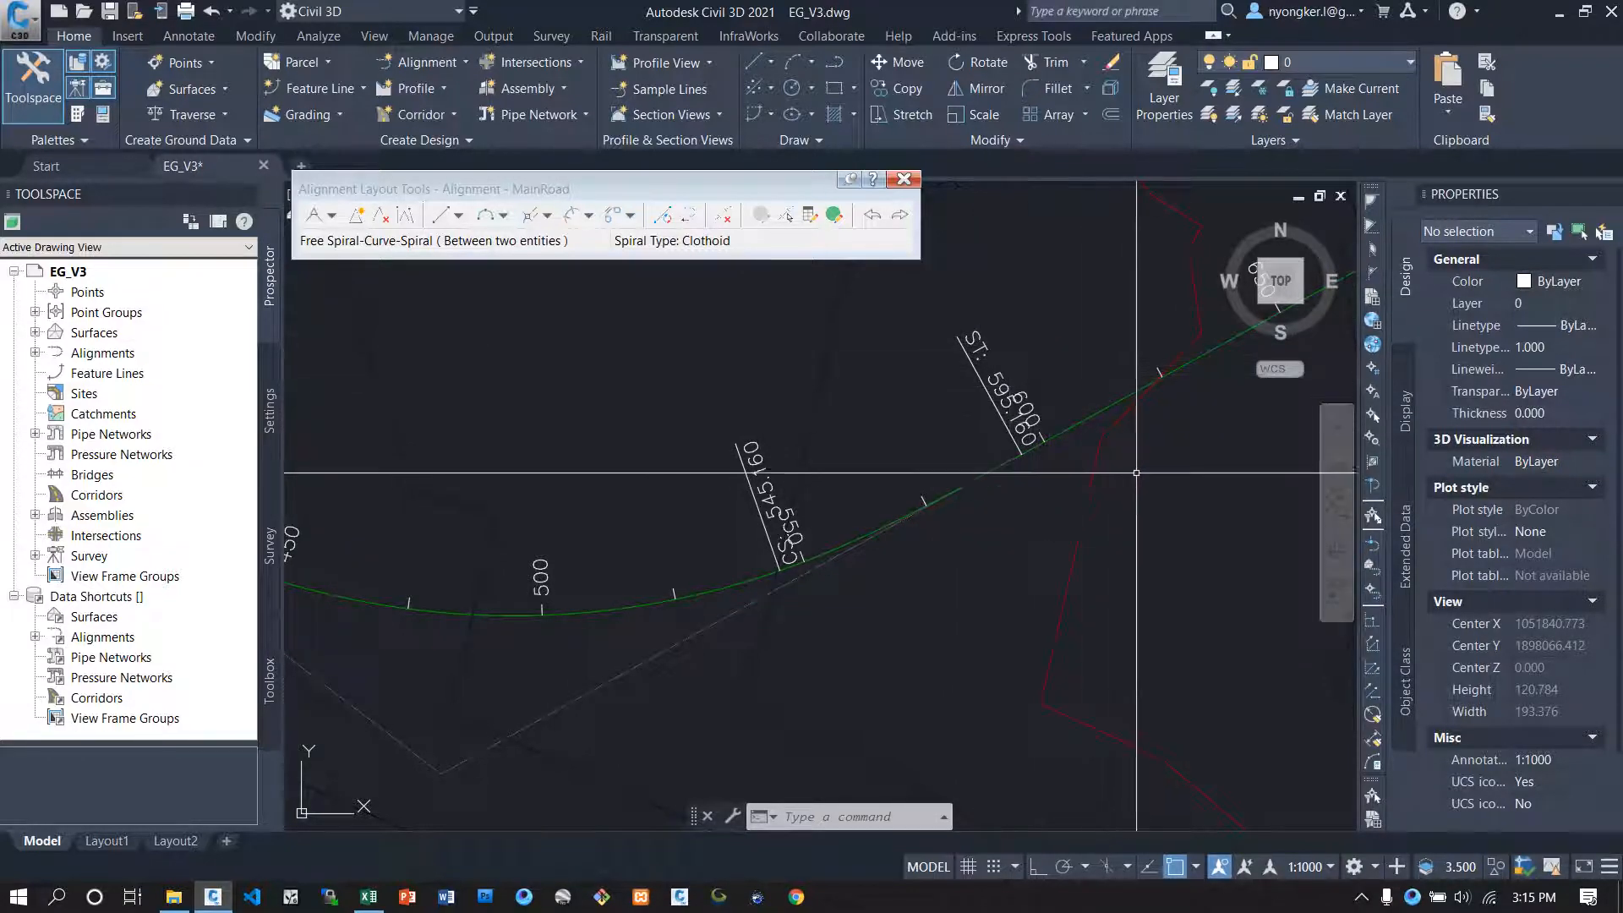
scroll(580, 544, "down", 3)
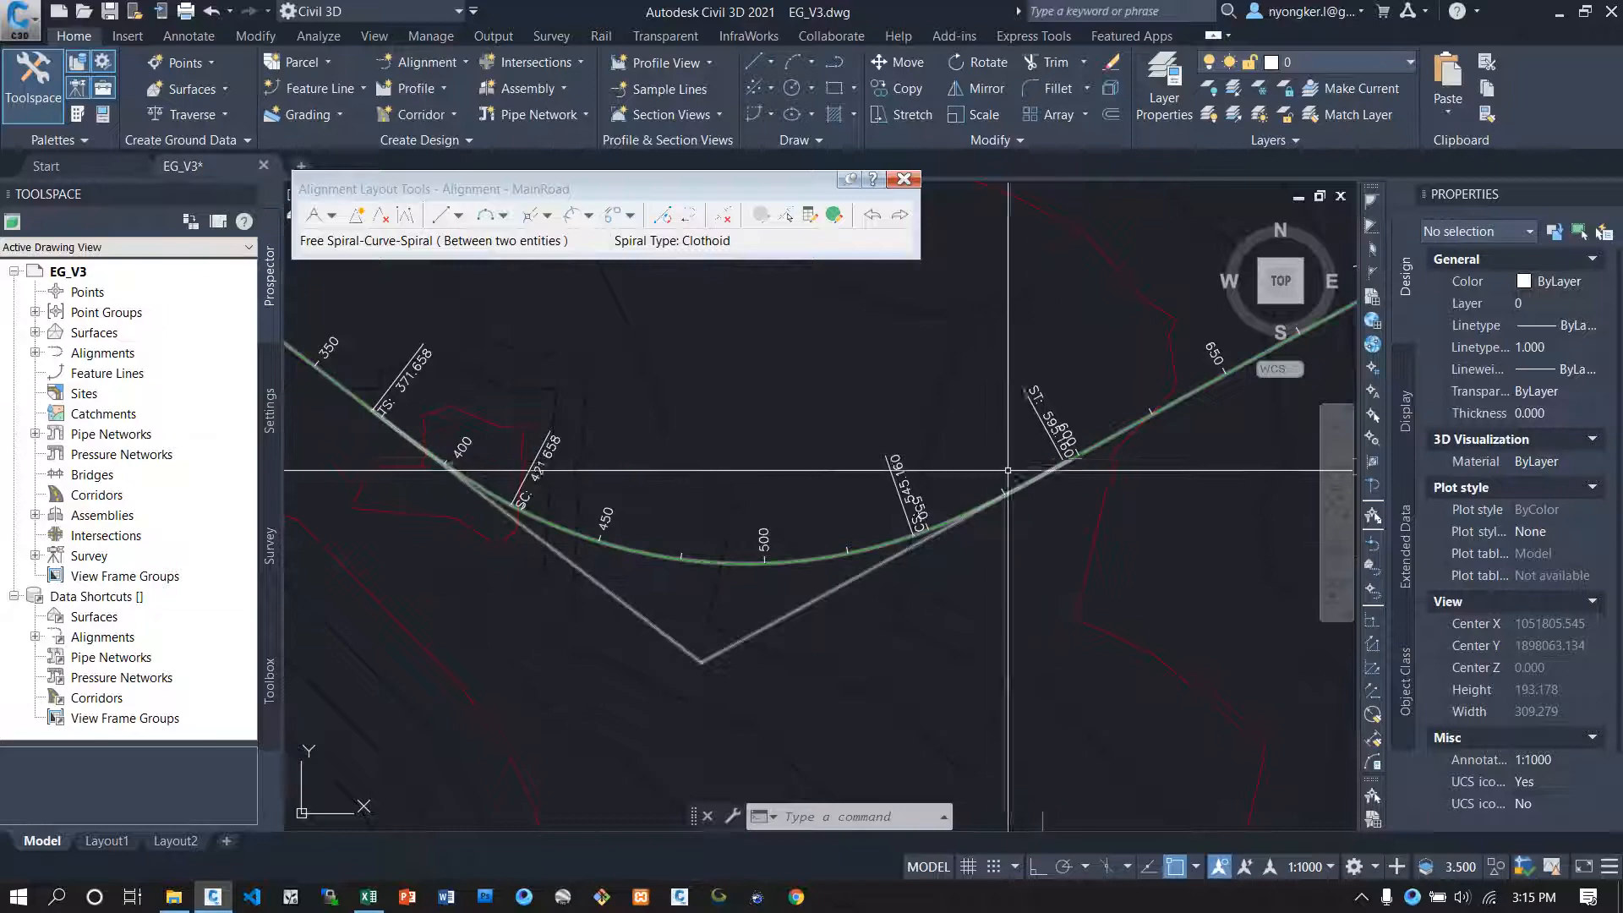
scroll(614, 587, "down", 3)
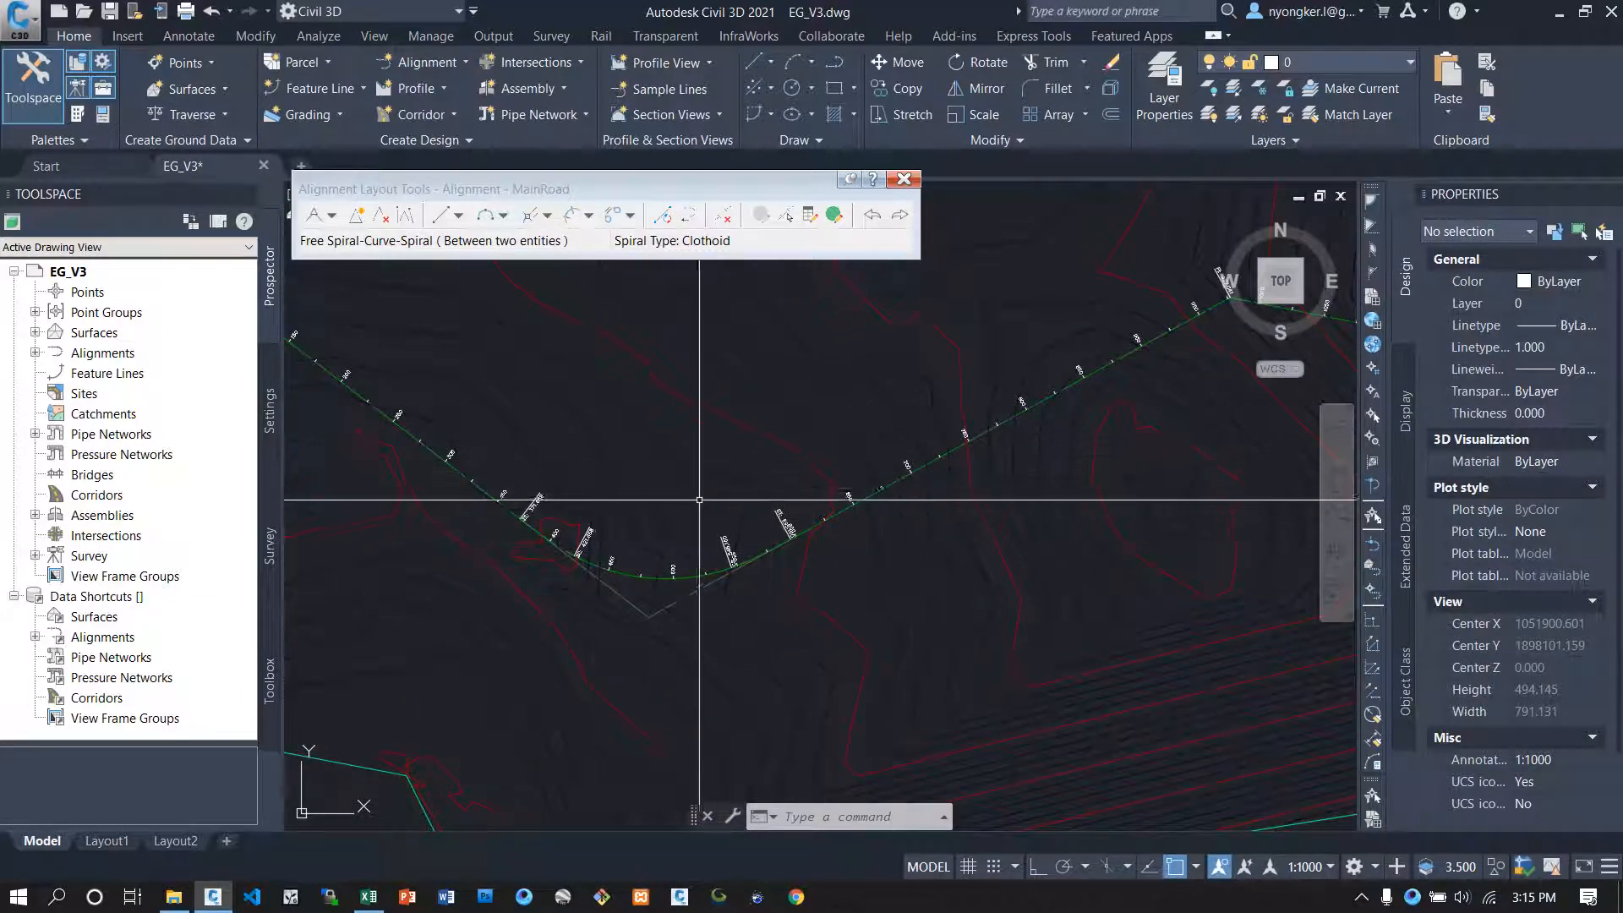
Step: Add a free compound spiral-spiral between the tangents at the bend near station 977, using Lessthan180 and 50 m spirals in and out
middle_click_drag(1071, 377, 877, 439)
scroll(562, 457, "up", 5)
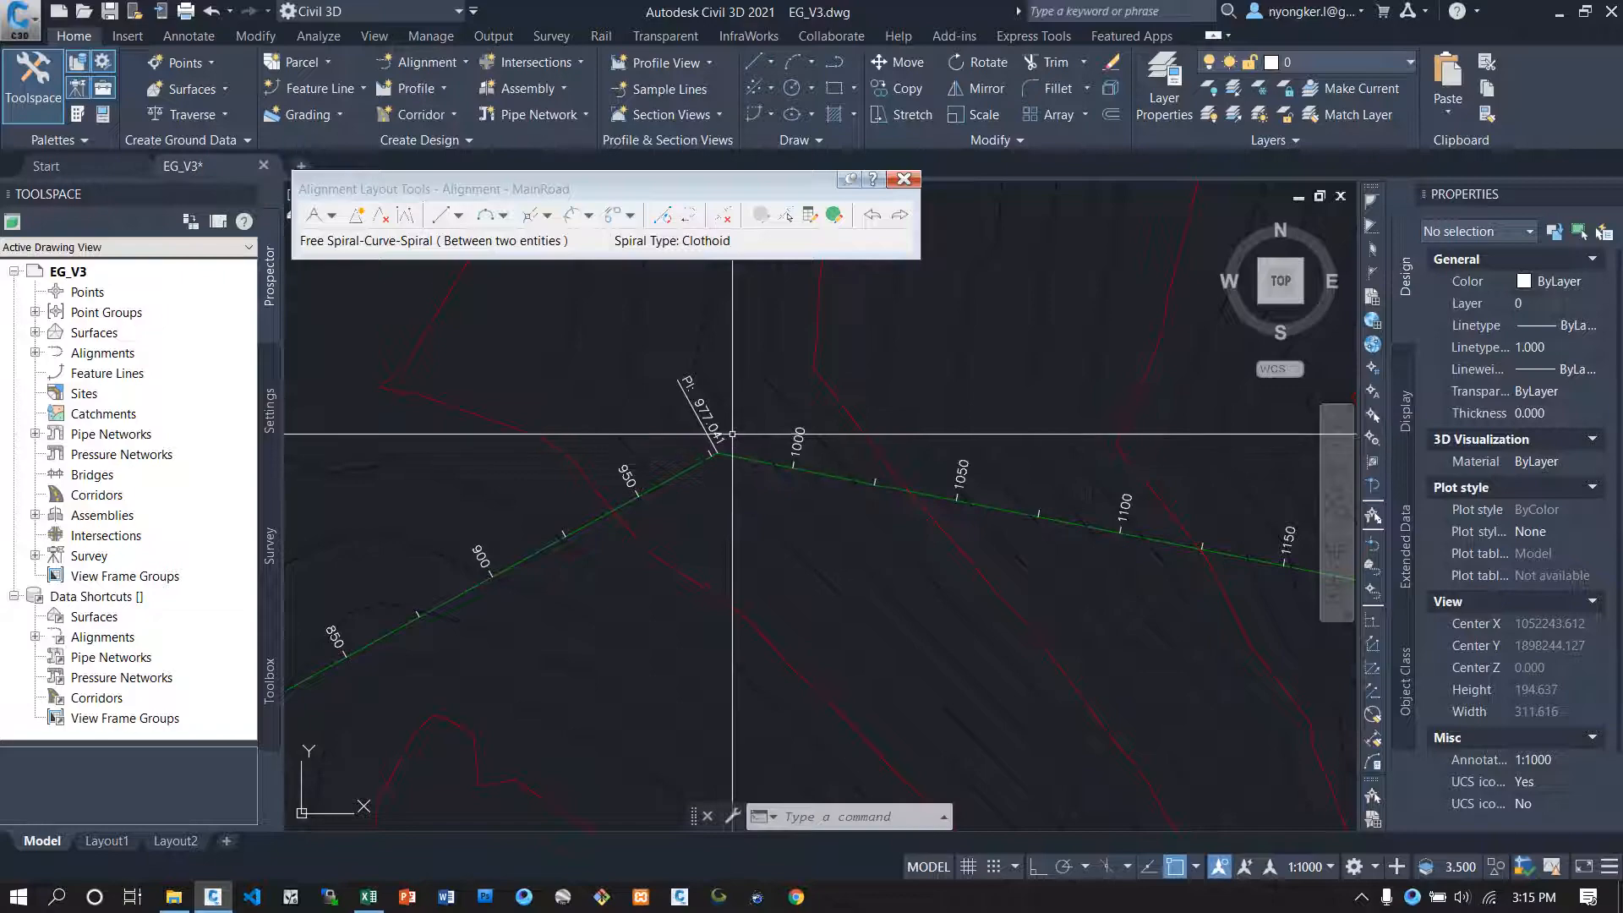
left_click(631, 217)
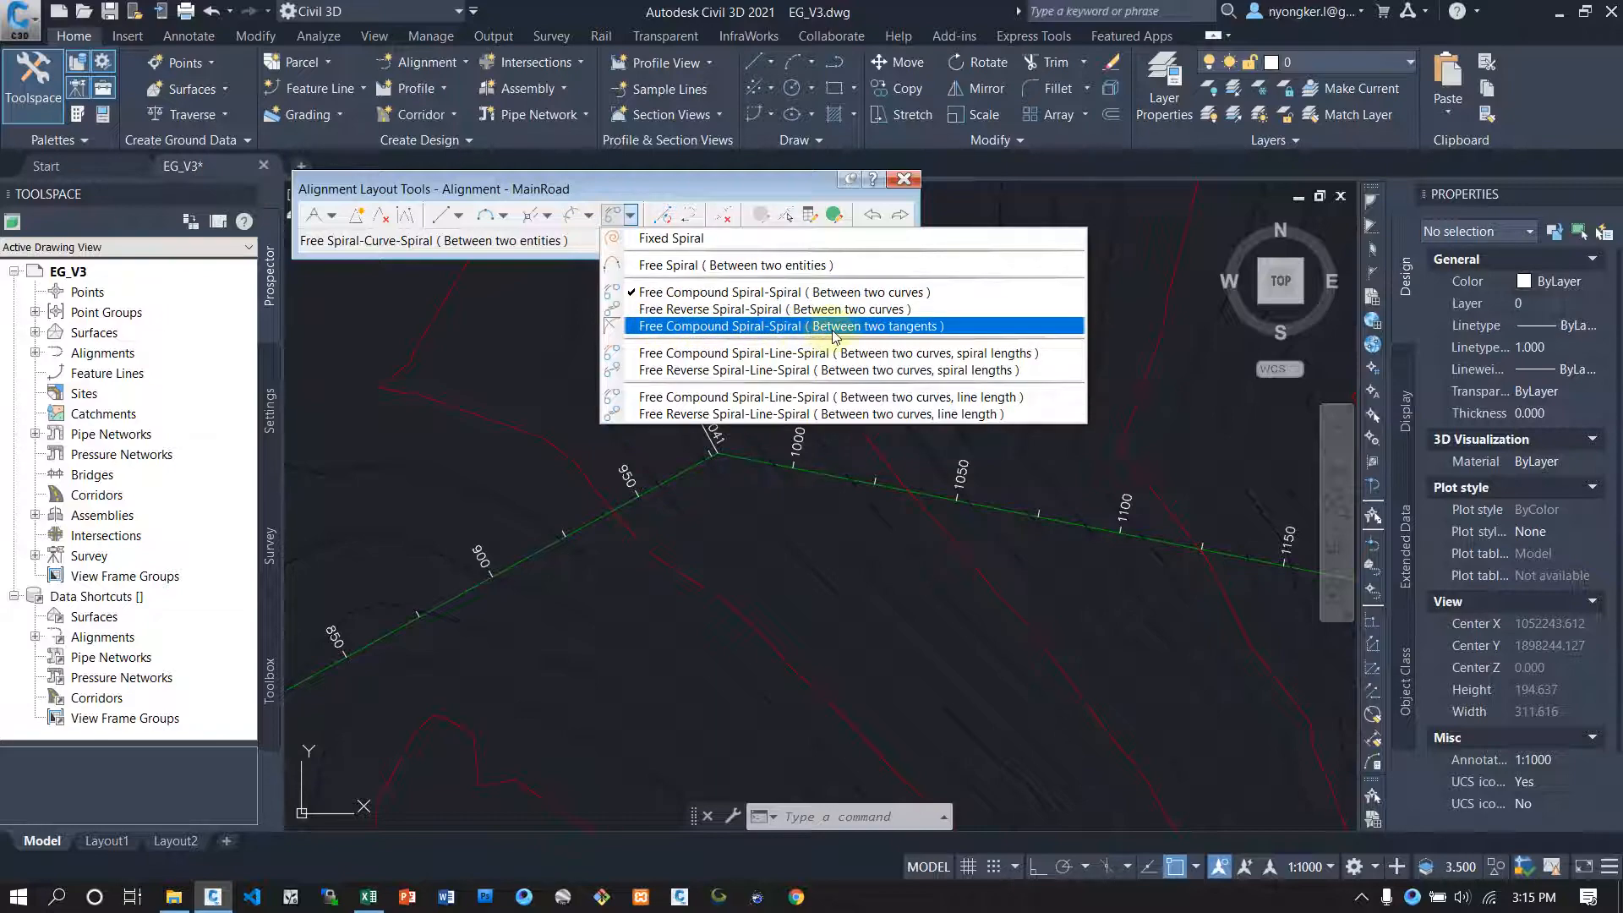
left_click(903, 330)
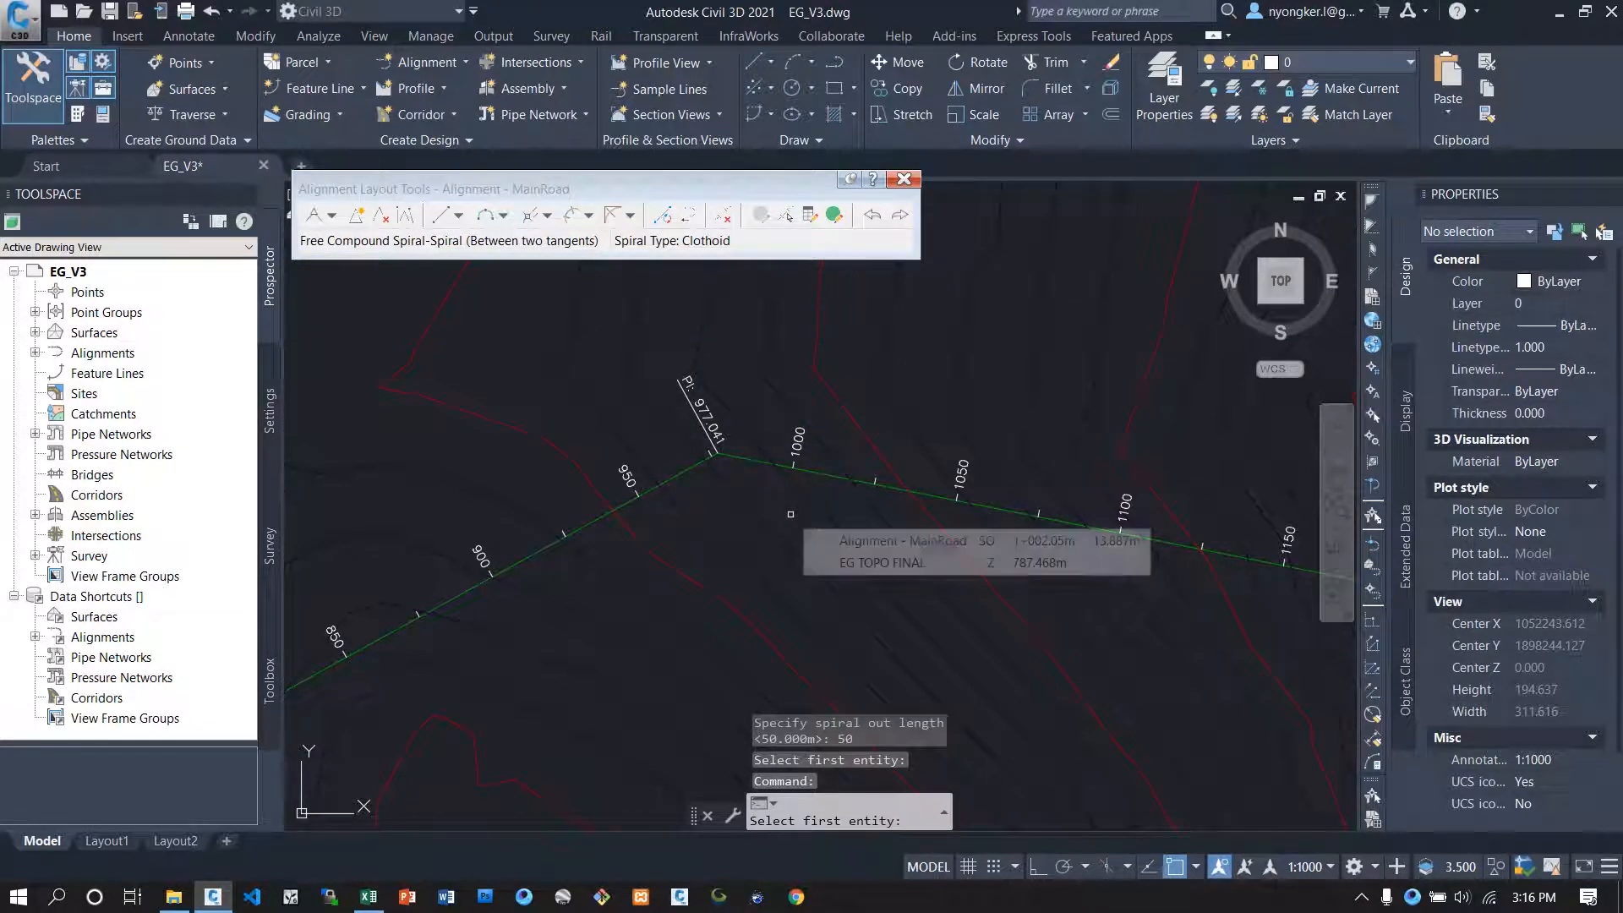
left_click(760, 827)
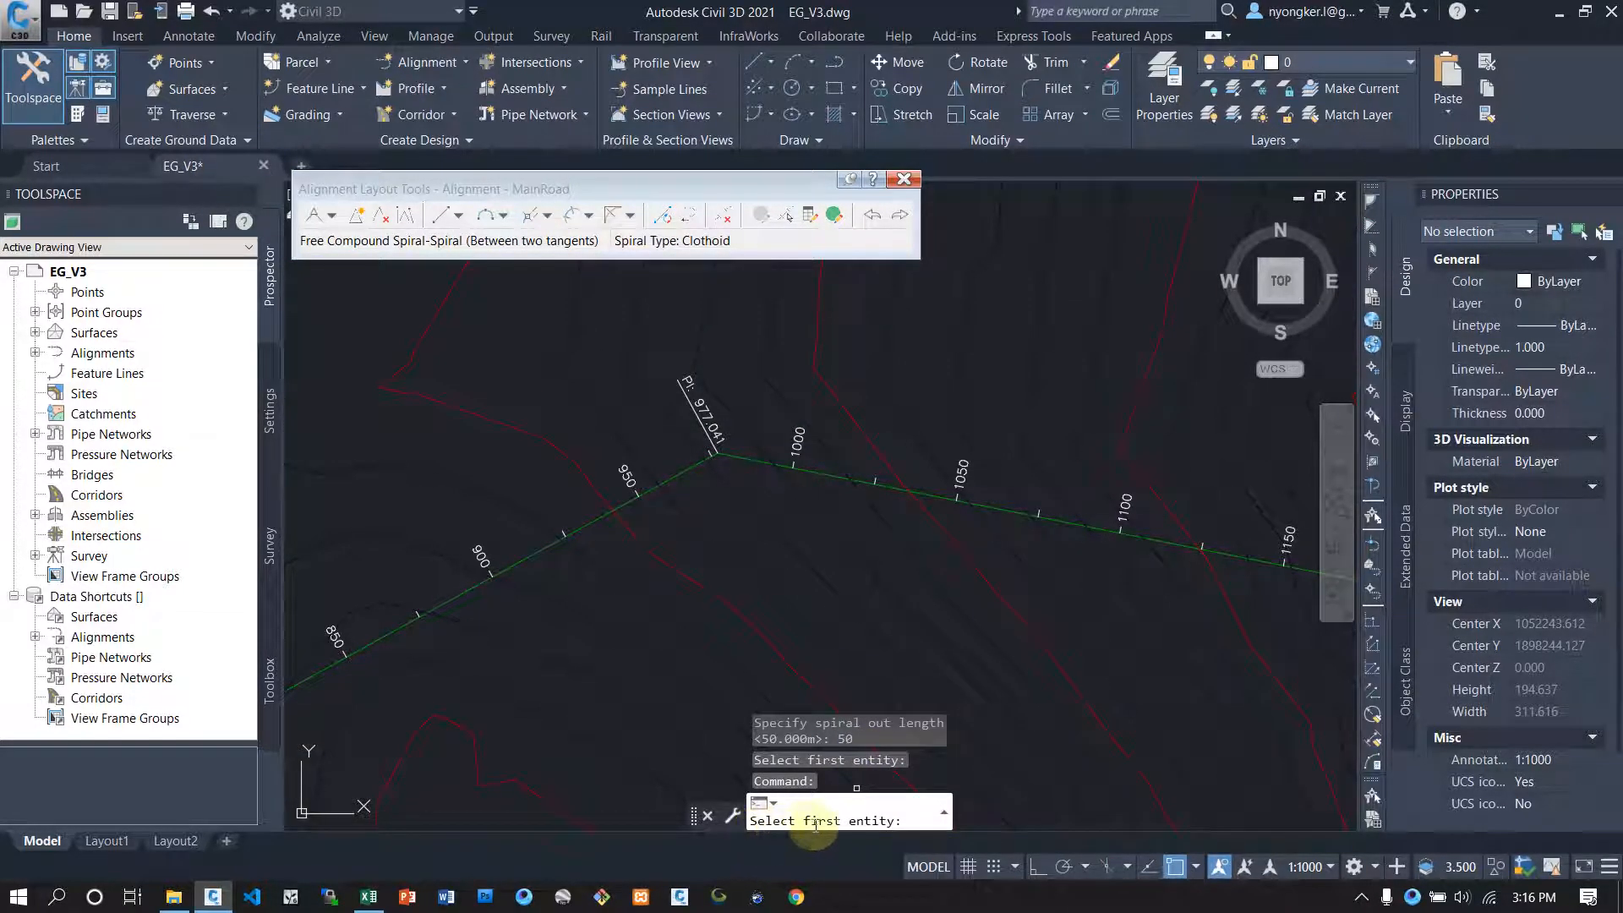
left_click(685, 472)
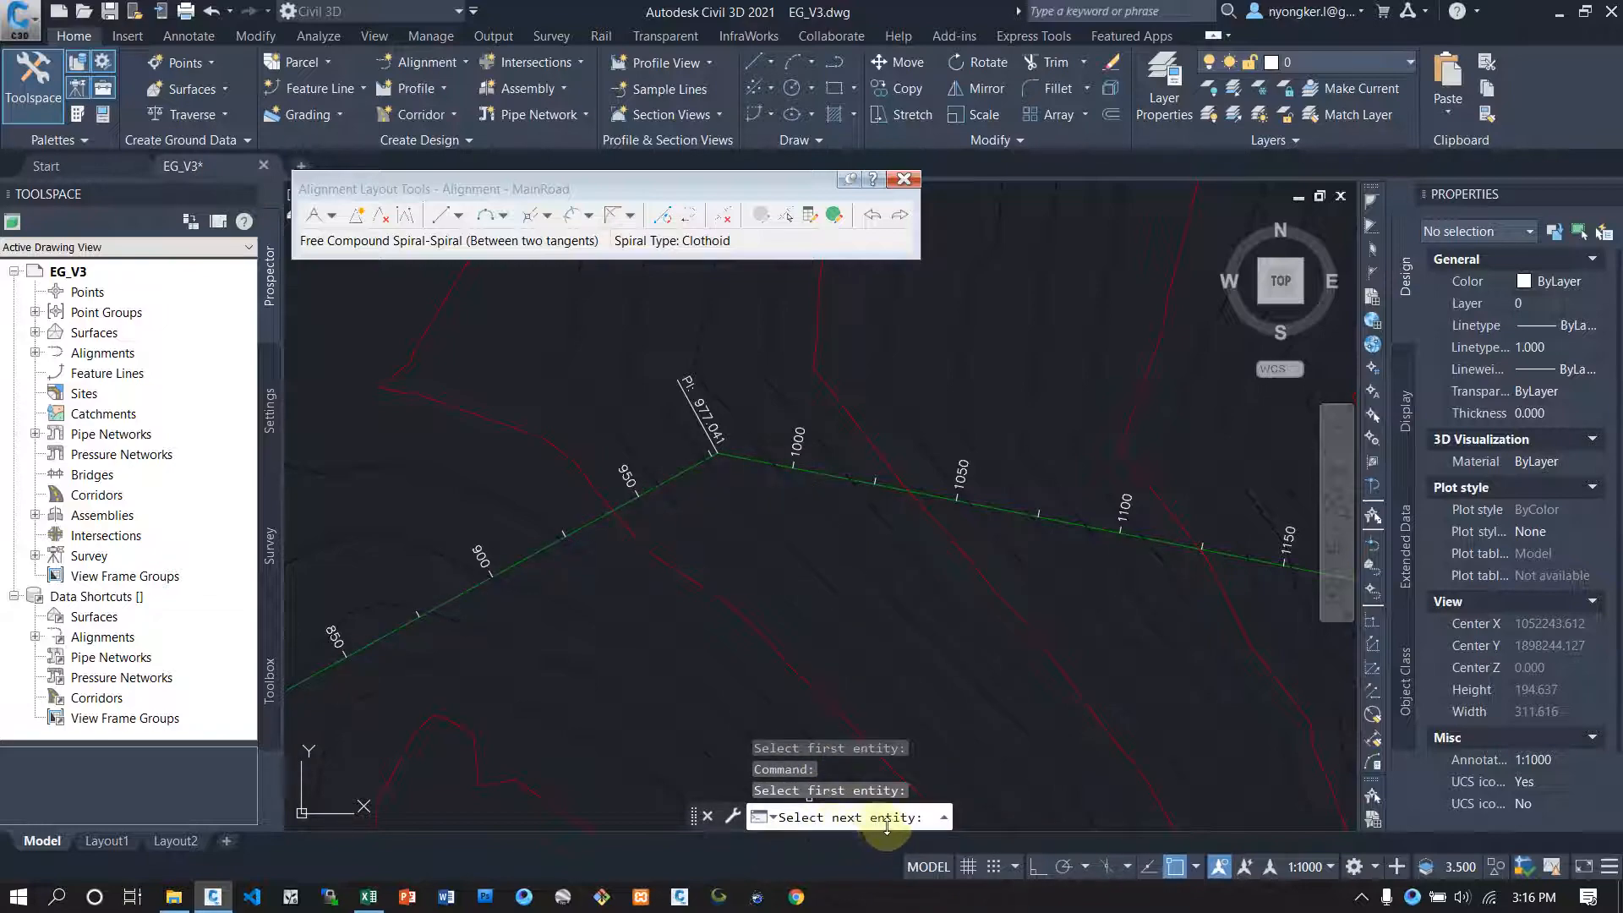
left_click(755, 463)
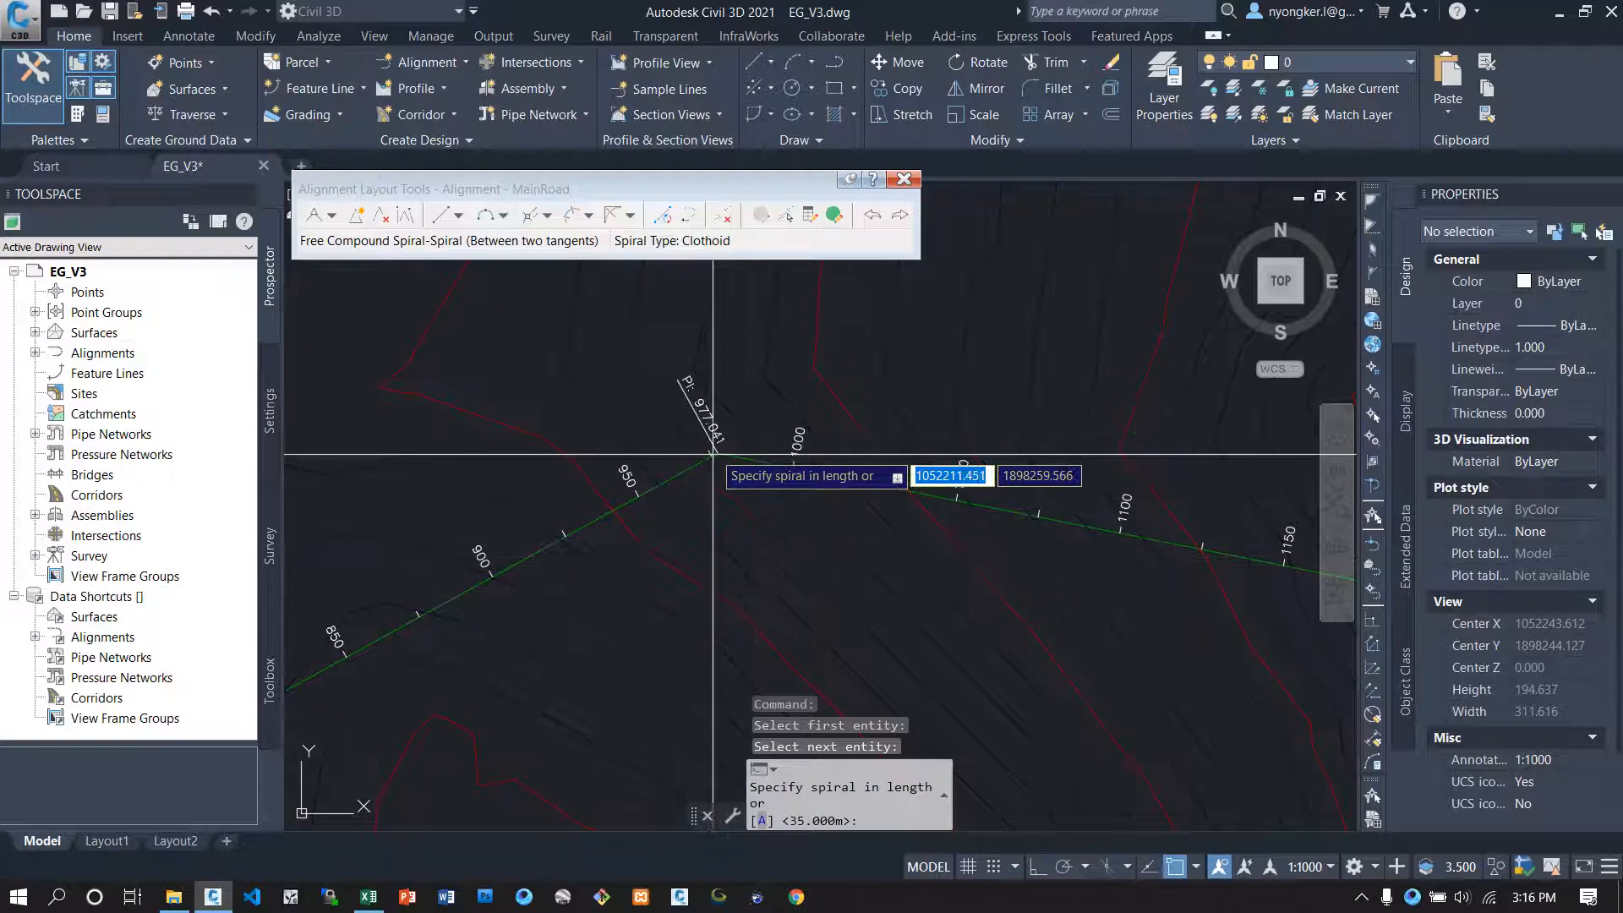
scroll(743, 482, "up", 2)
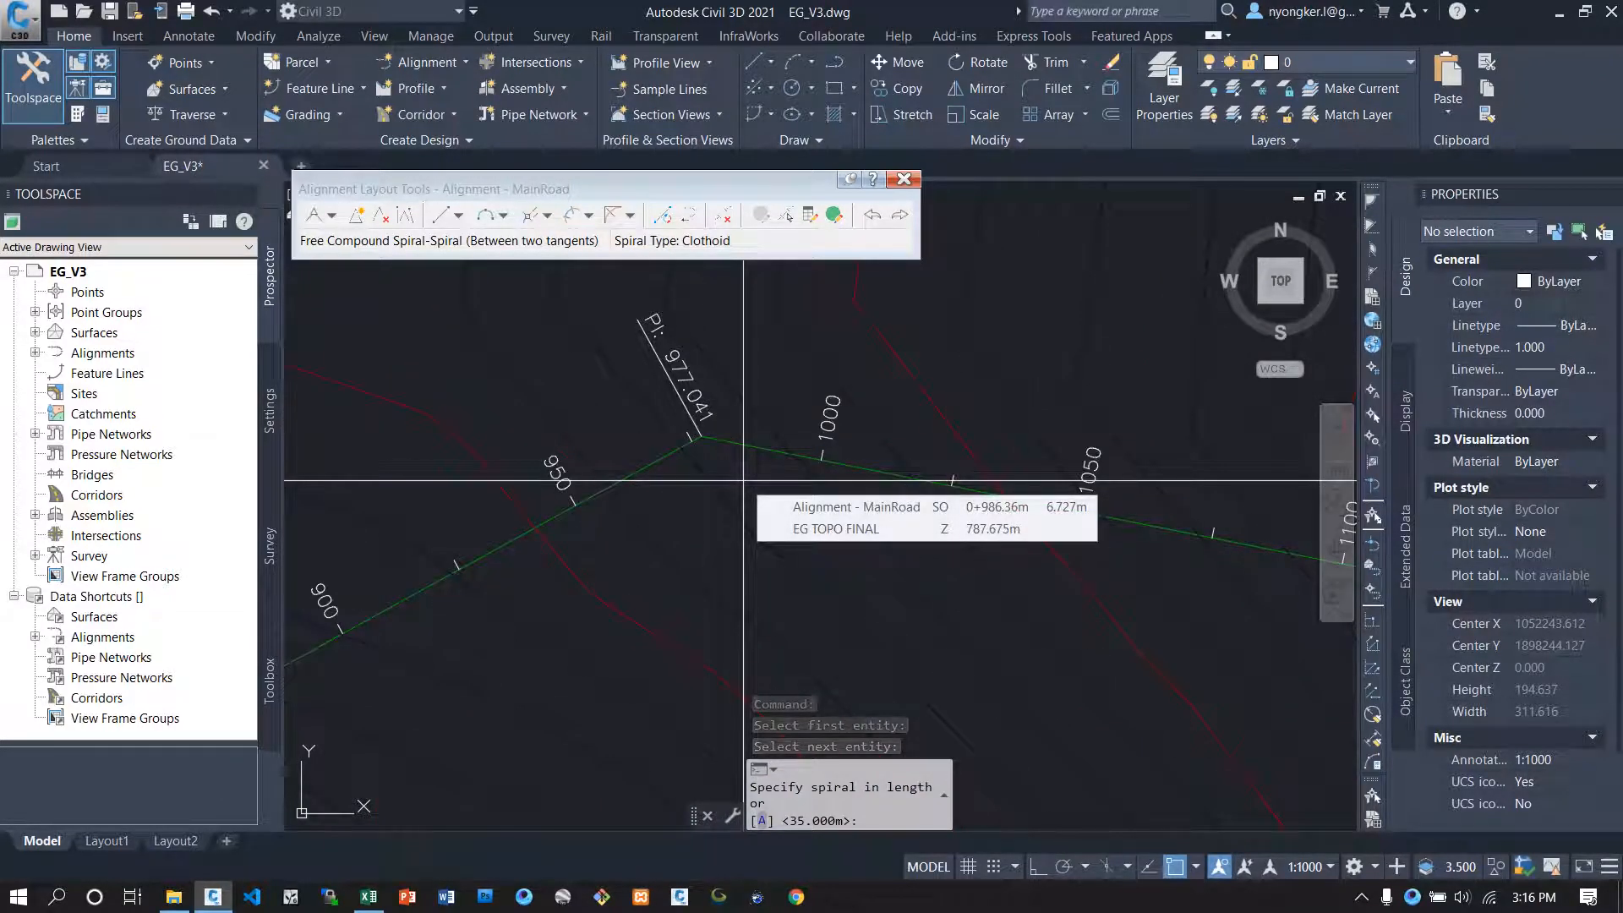
type("5")
key("Return")
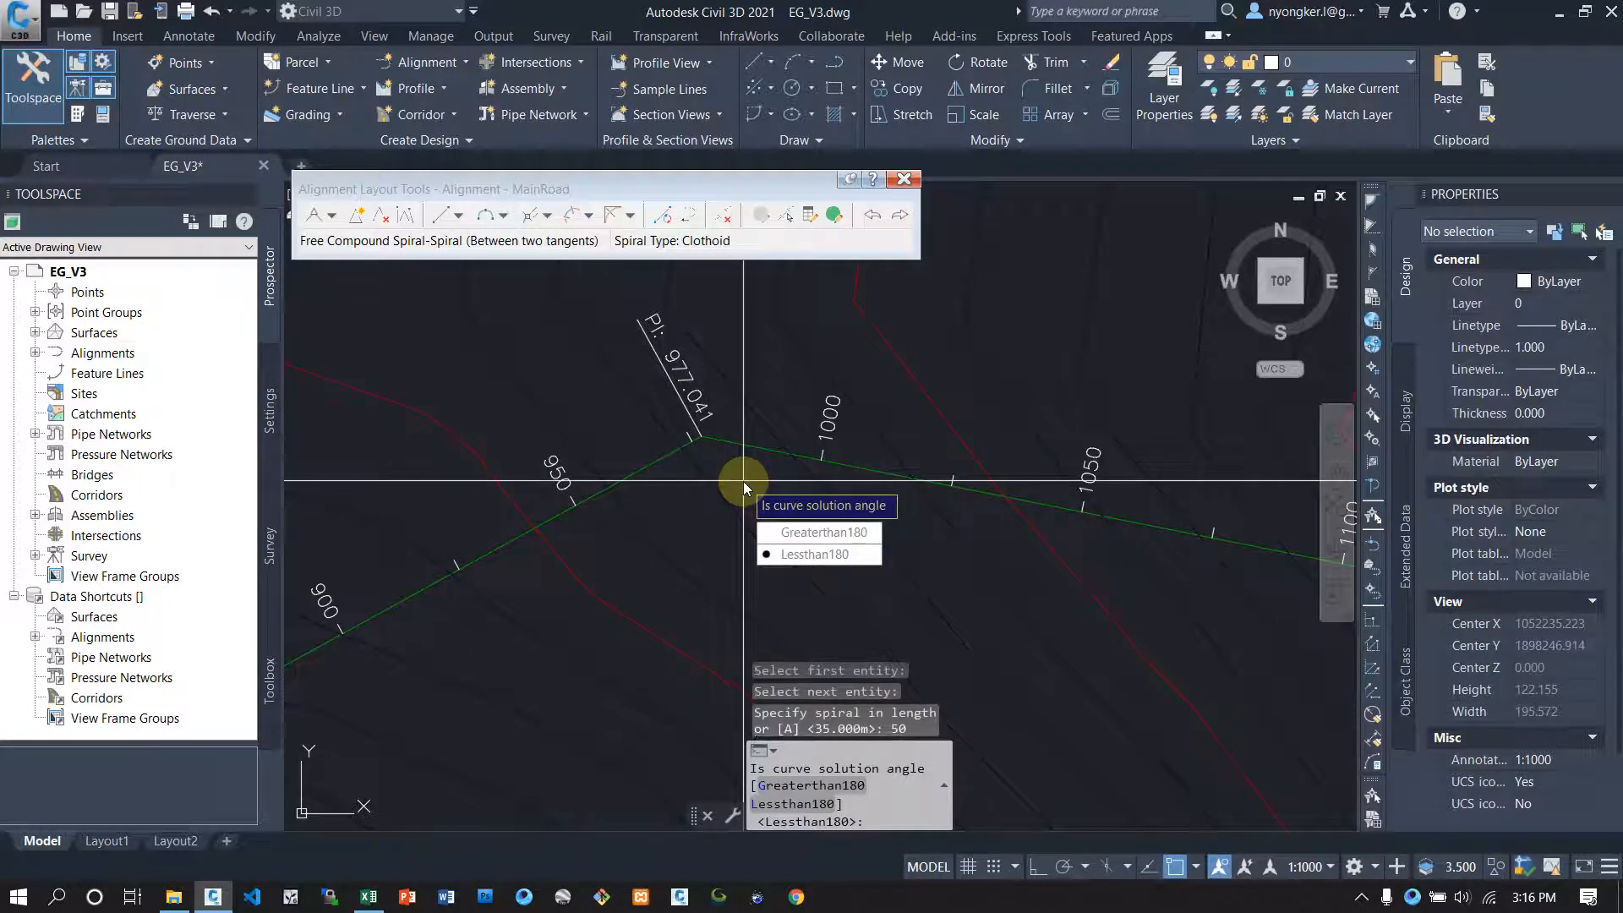
left_click(804, 558)
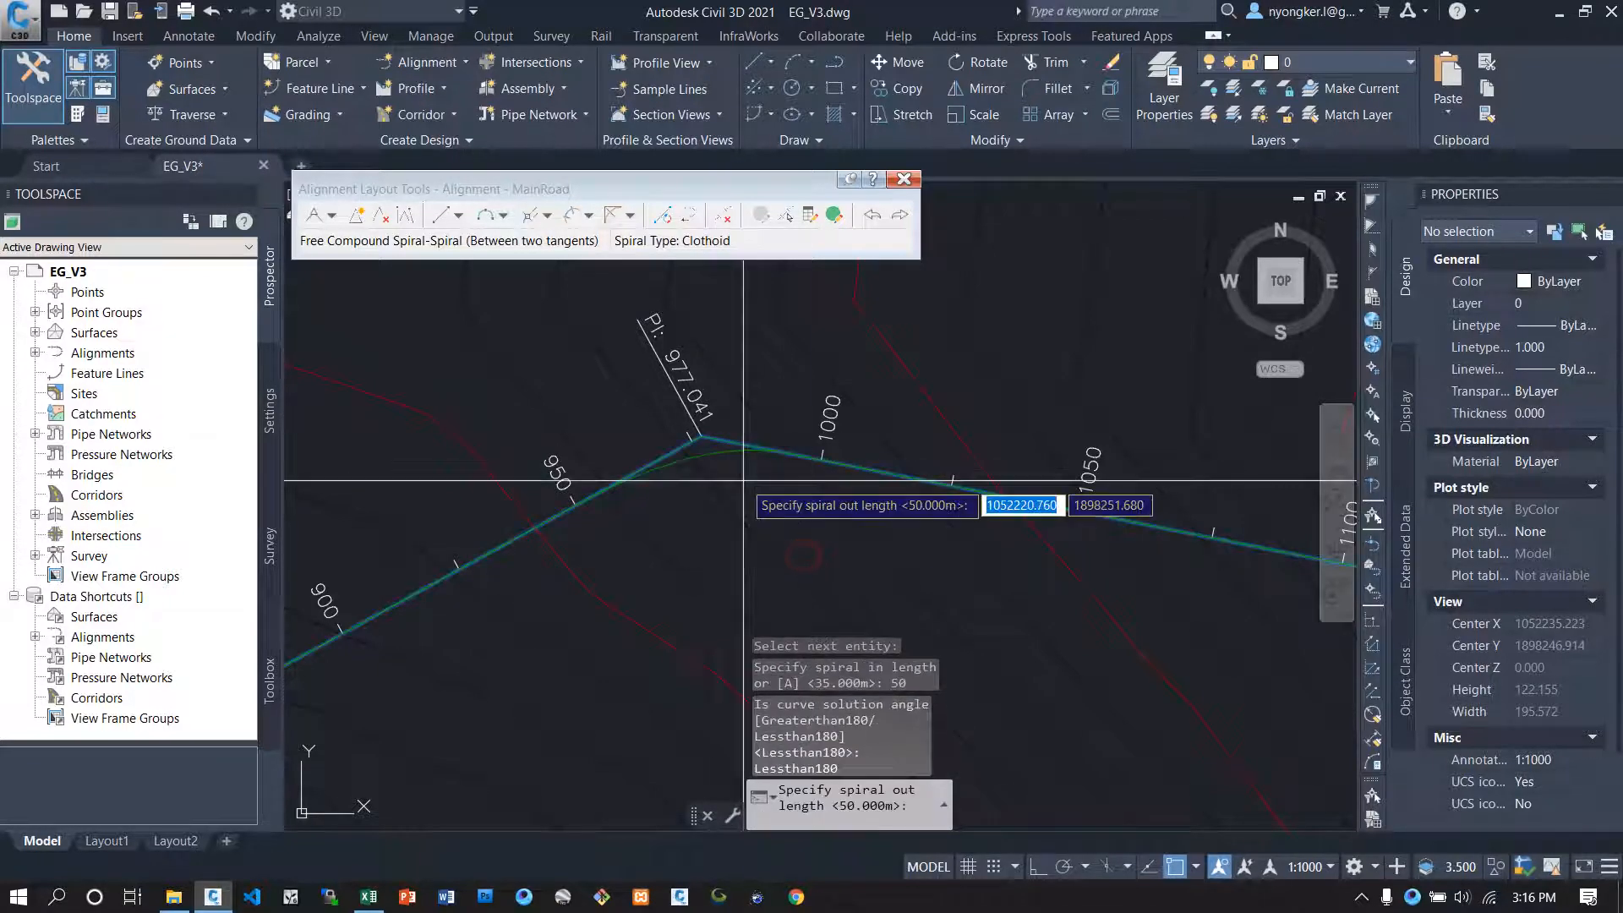
key("Return")
scroll(742, 473, "down", 4)
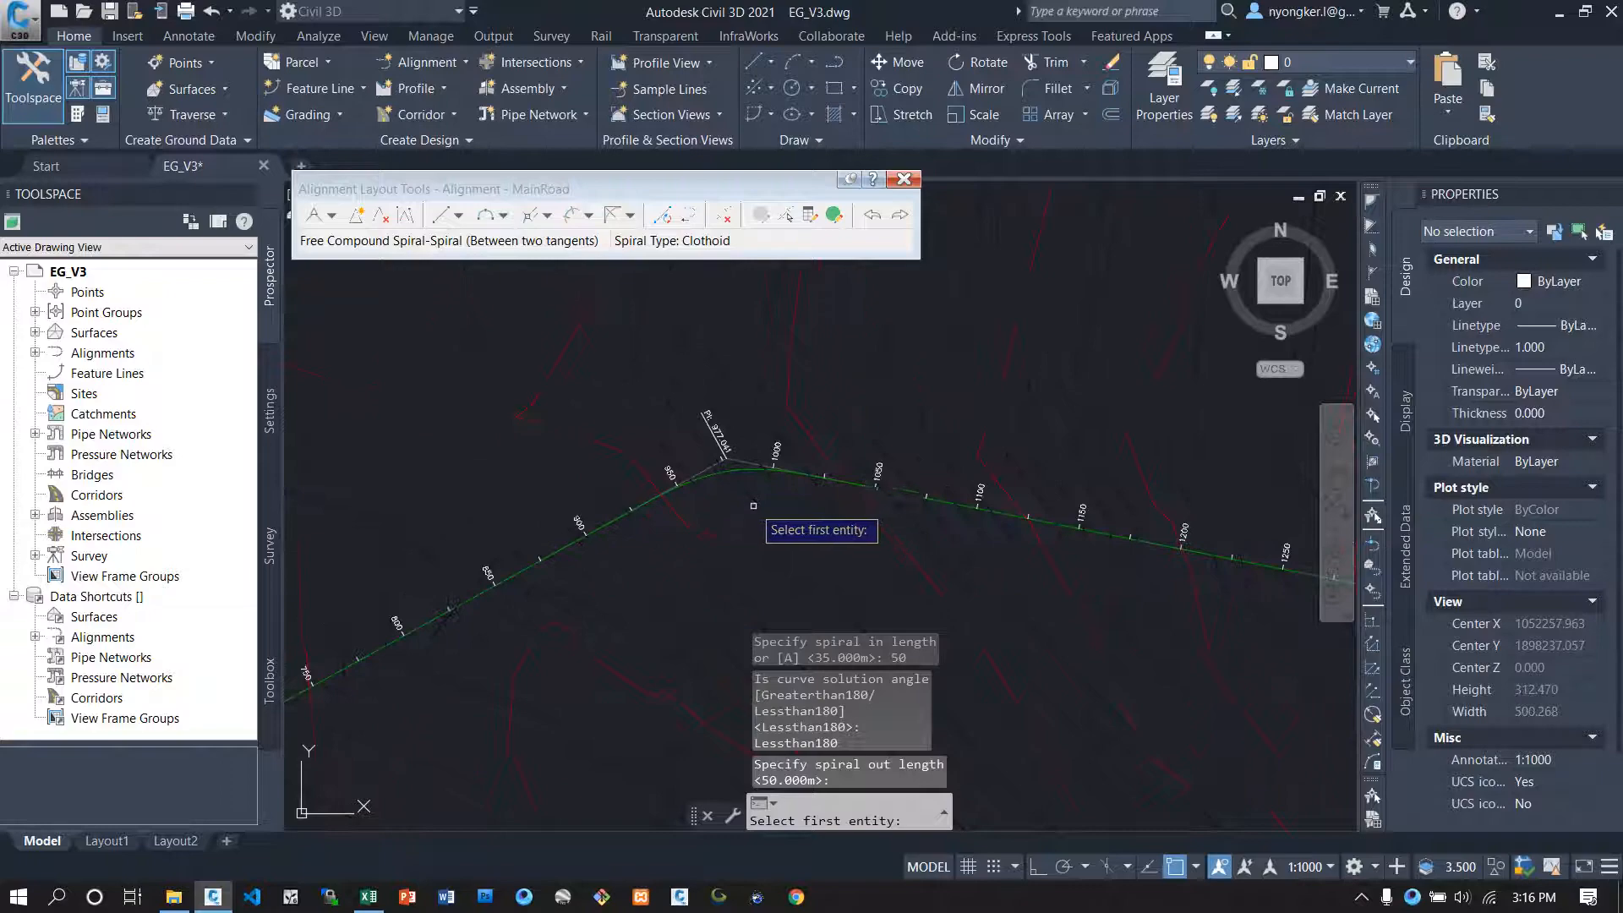
scroll(754, 509, "up", 4)
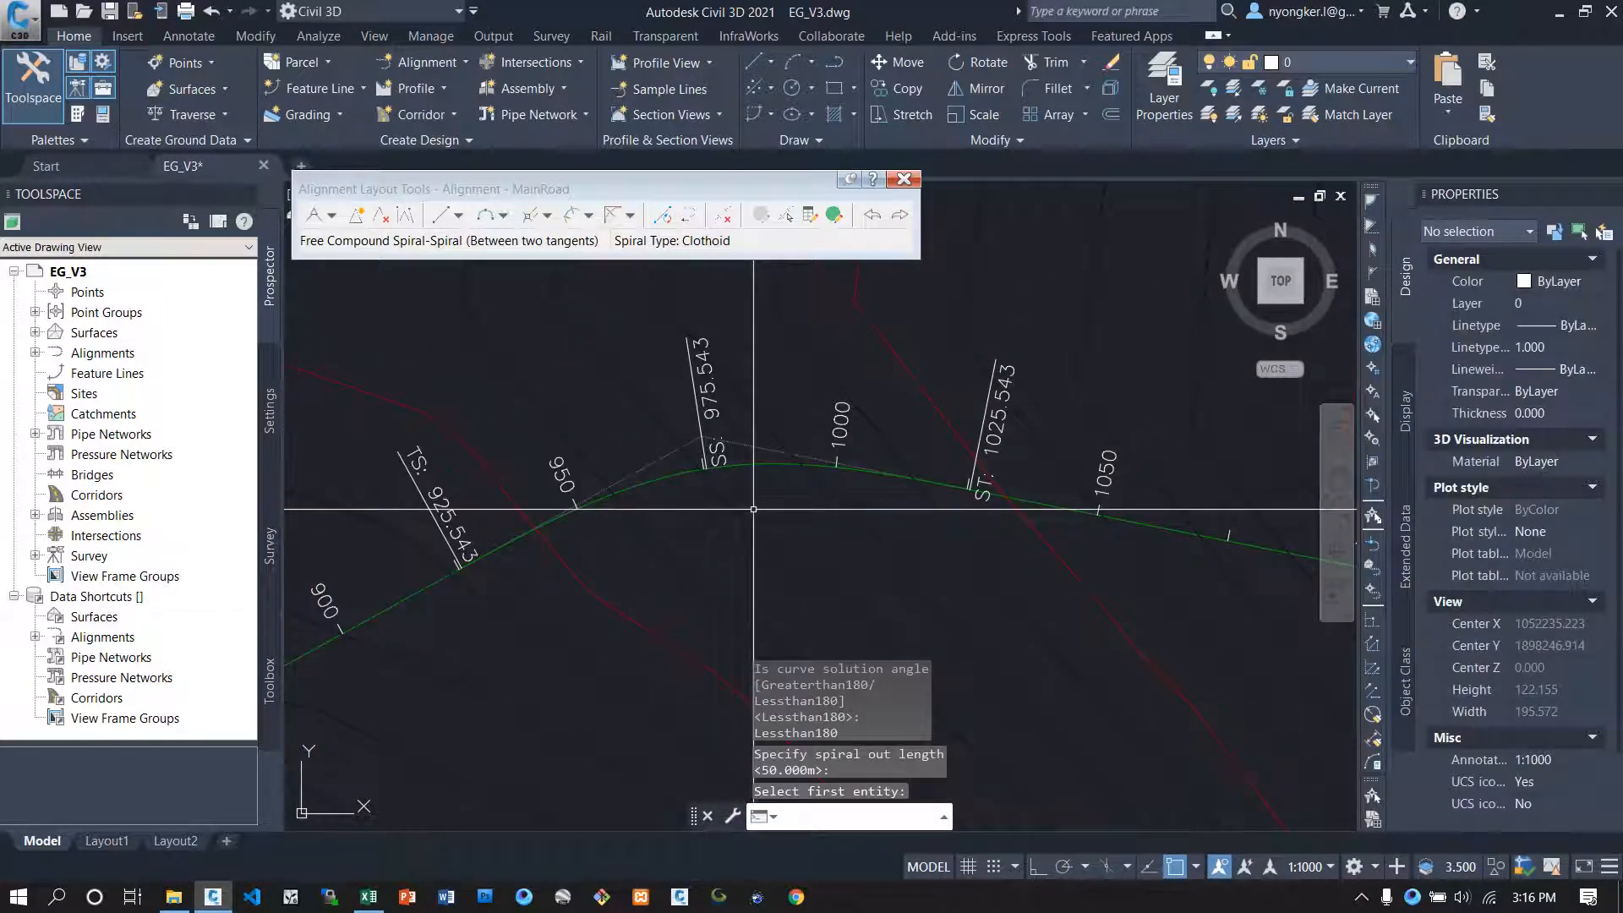
key("Return")
Step: Add a free curve fillet between the tangents at the bend near station 1564, using Lessthan180 and a 50 m radius
scroll(594, 564, "down", 2)
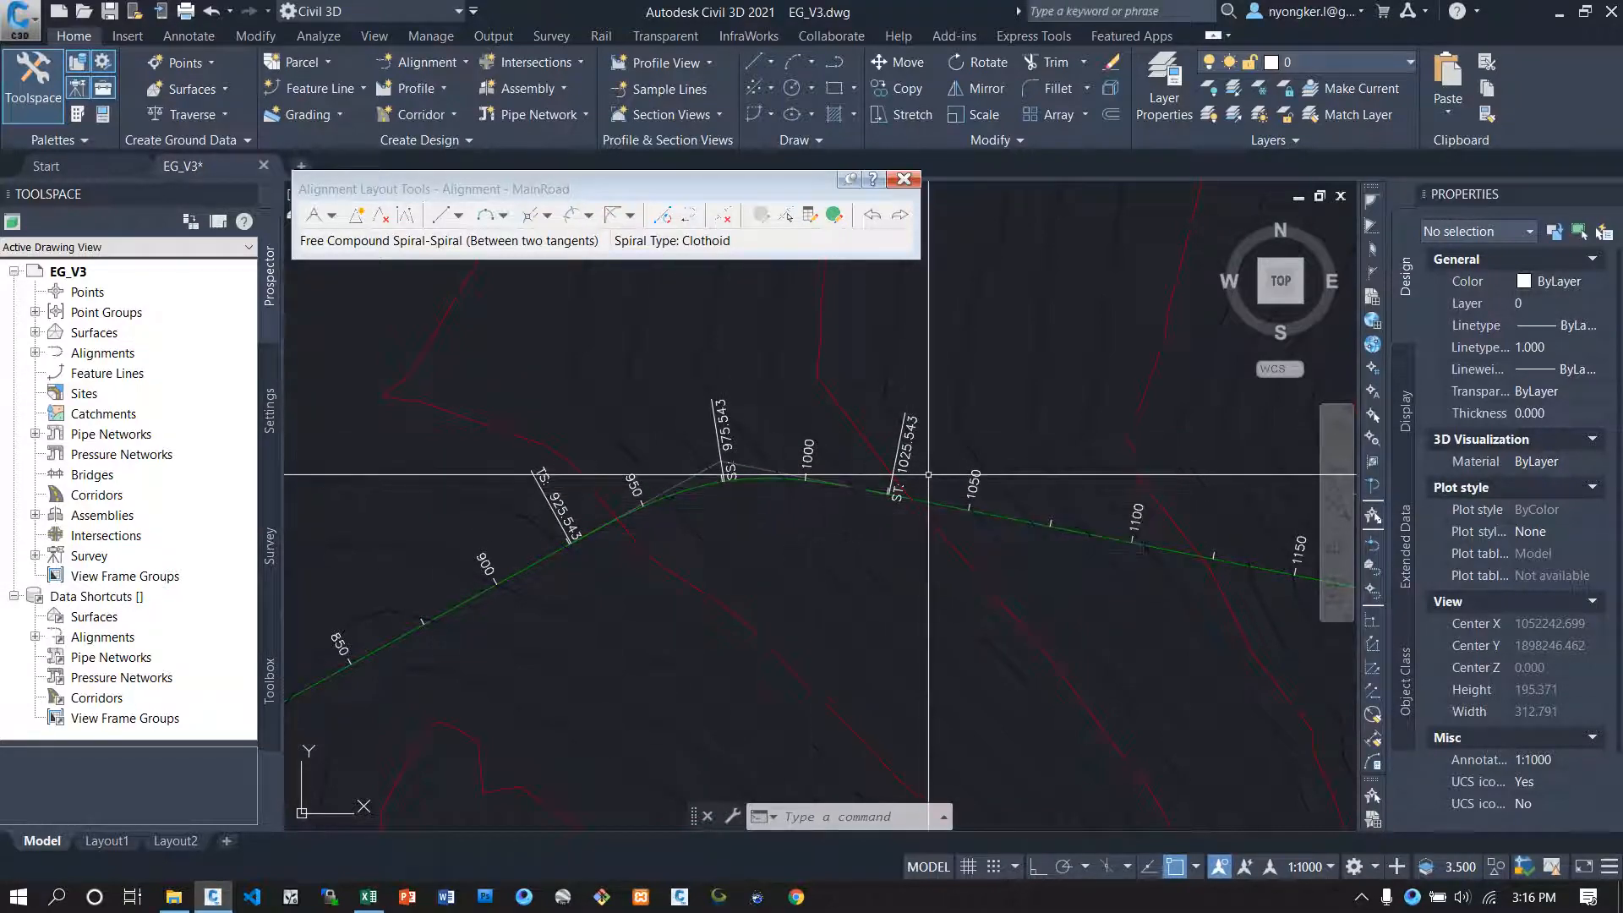
middle_click_drag(790, 445, 520, 423)
scroll(1120, 499, "down", 2)
middle_click_drag(1122, 500, 480, 406)
middle_click_drag(1177, 638, 786, 637)
scroll(788, 626, "up", 4)
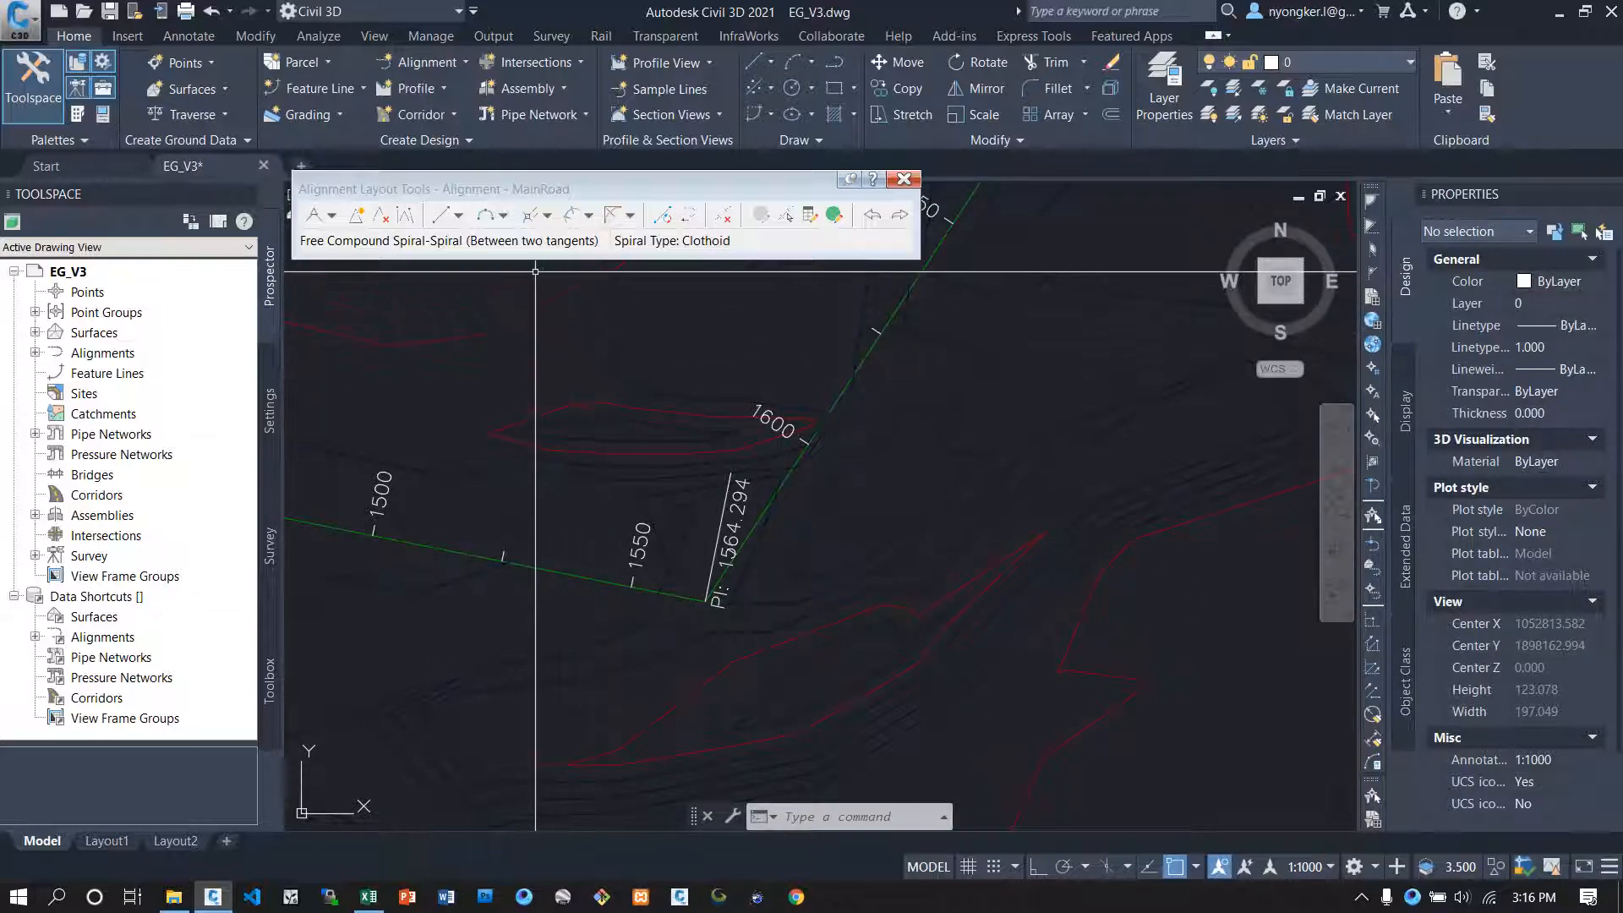
left_click(504, 216)
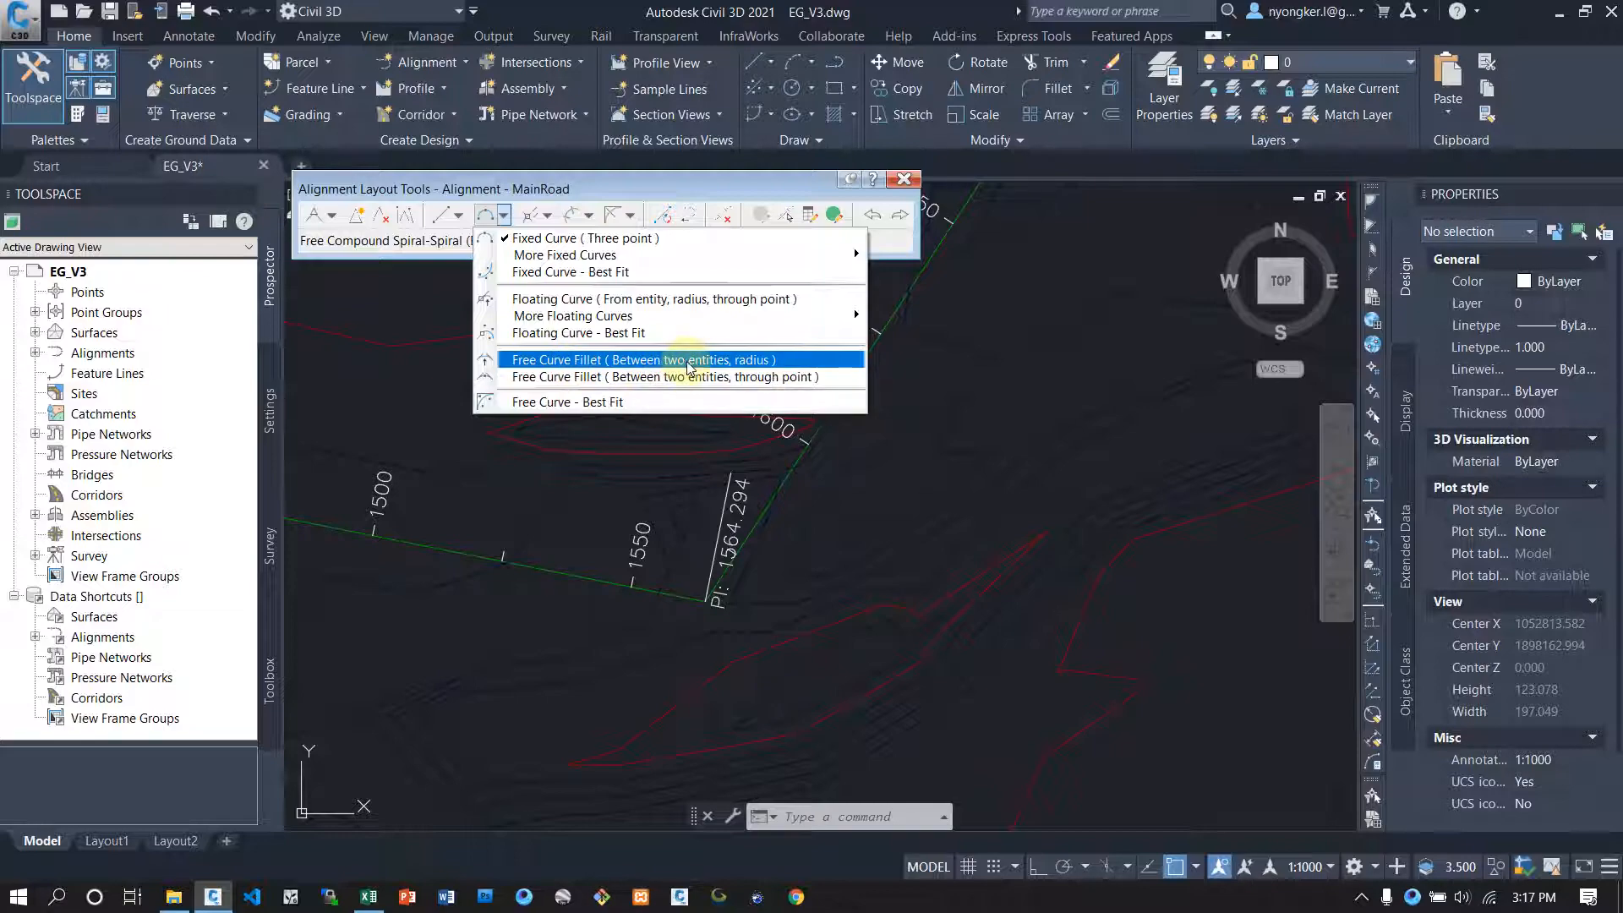
left_click(717, 369)
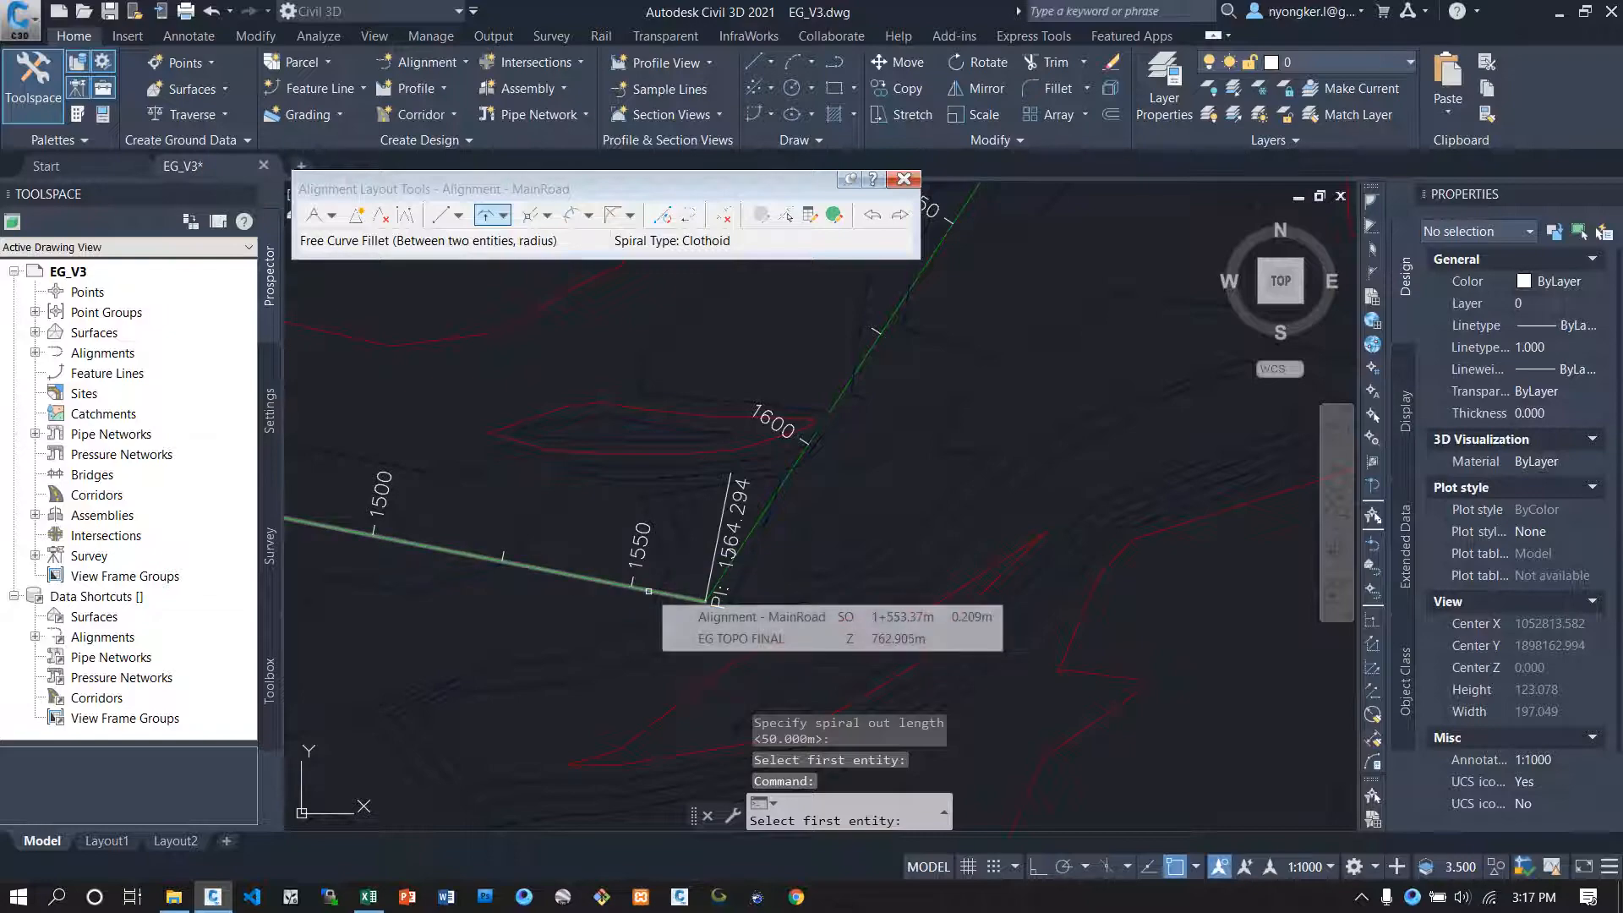
left_click(649, 591)
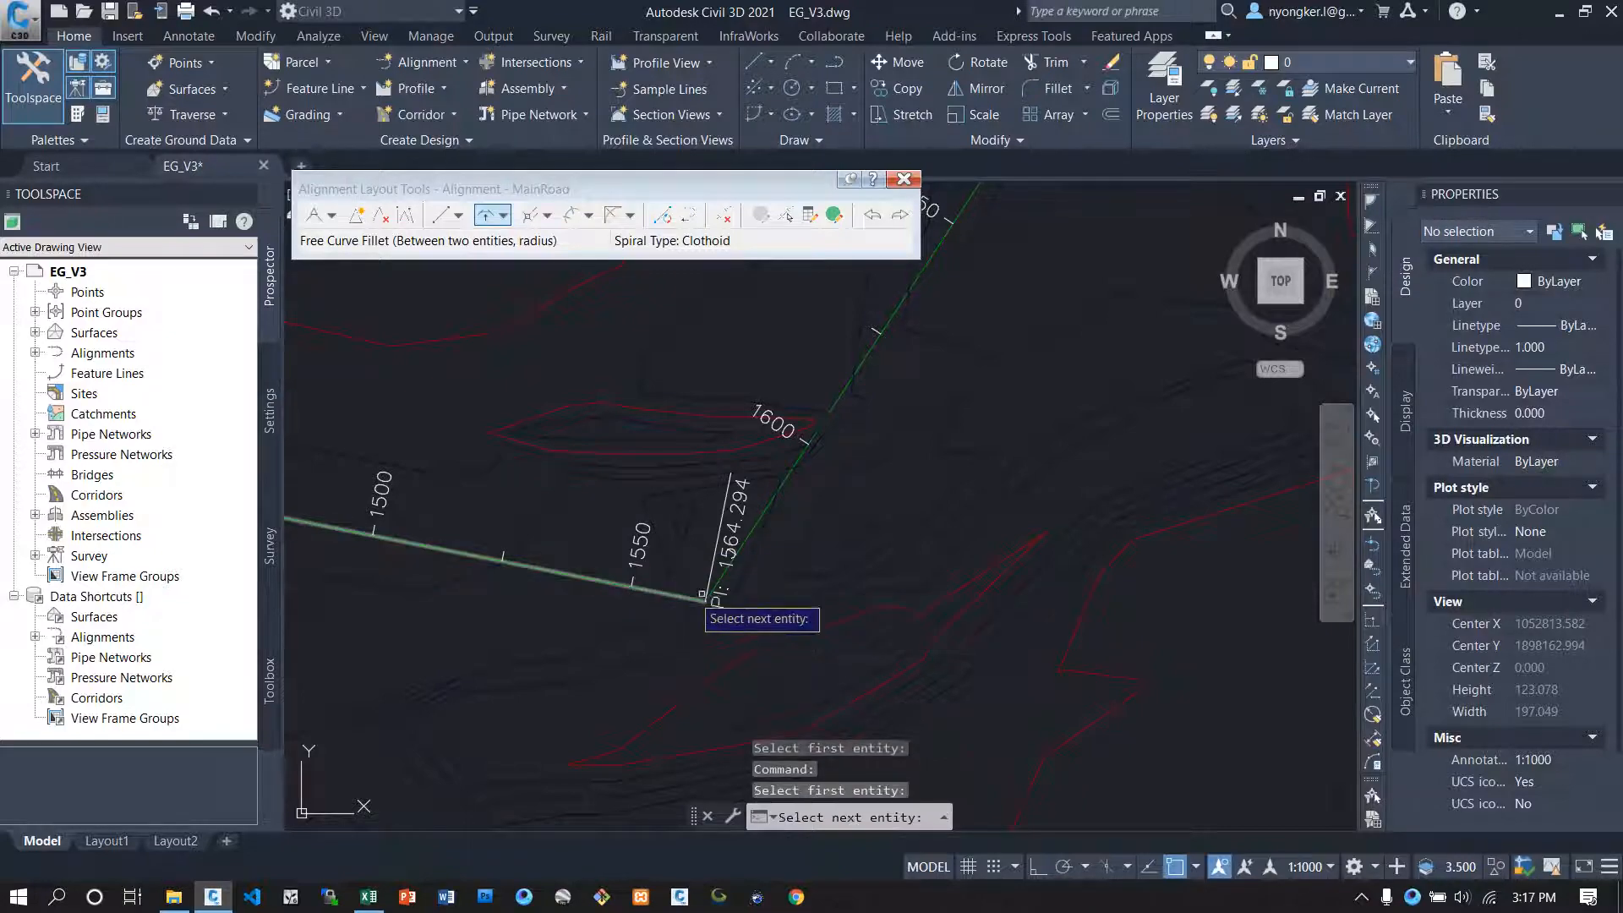
left_click(744, 541)
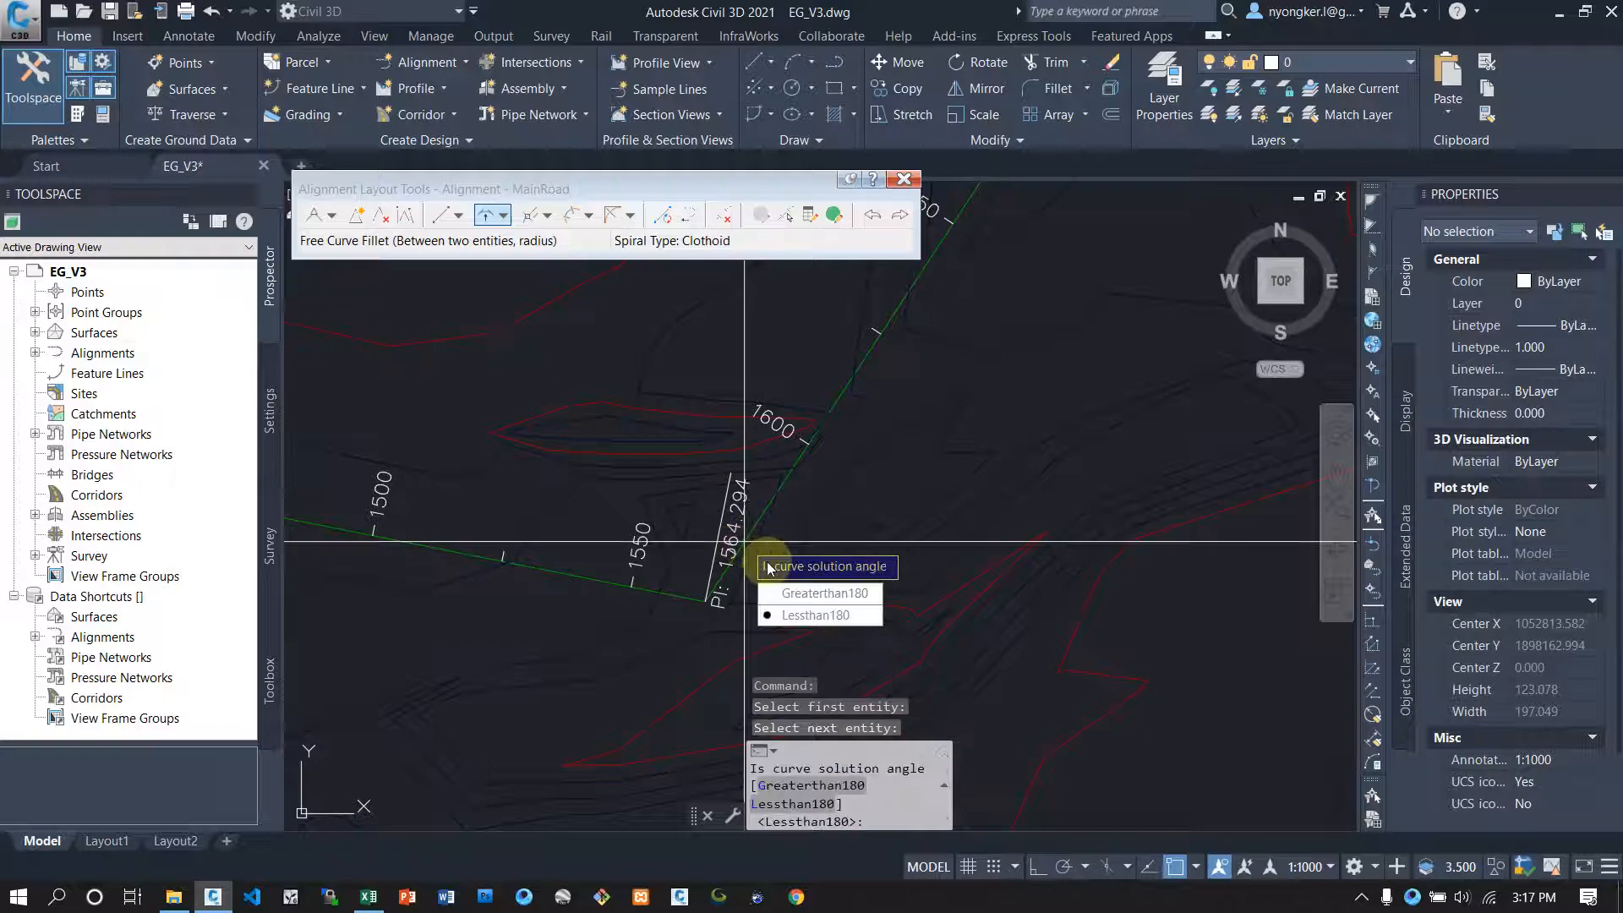
left_click(809, 616)
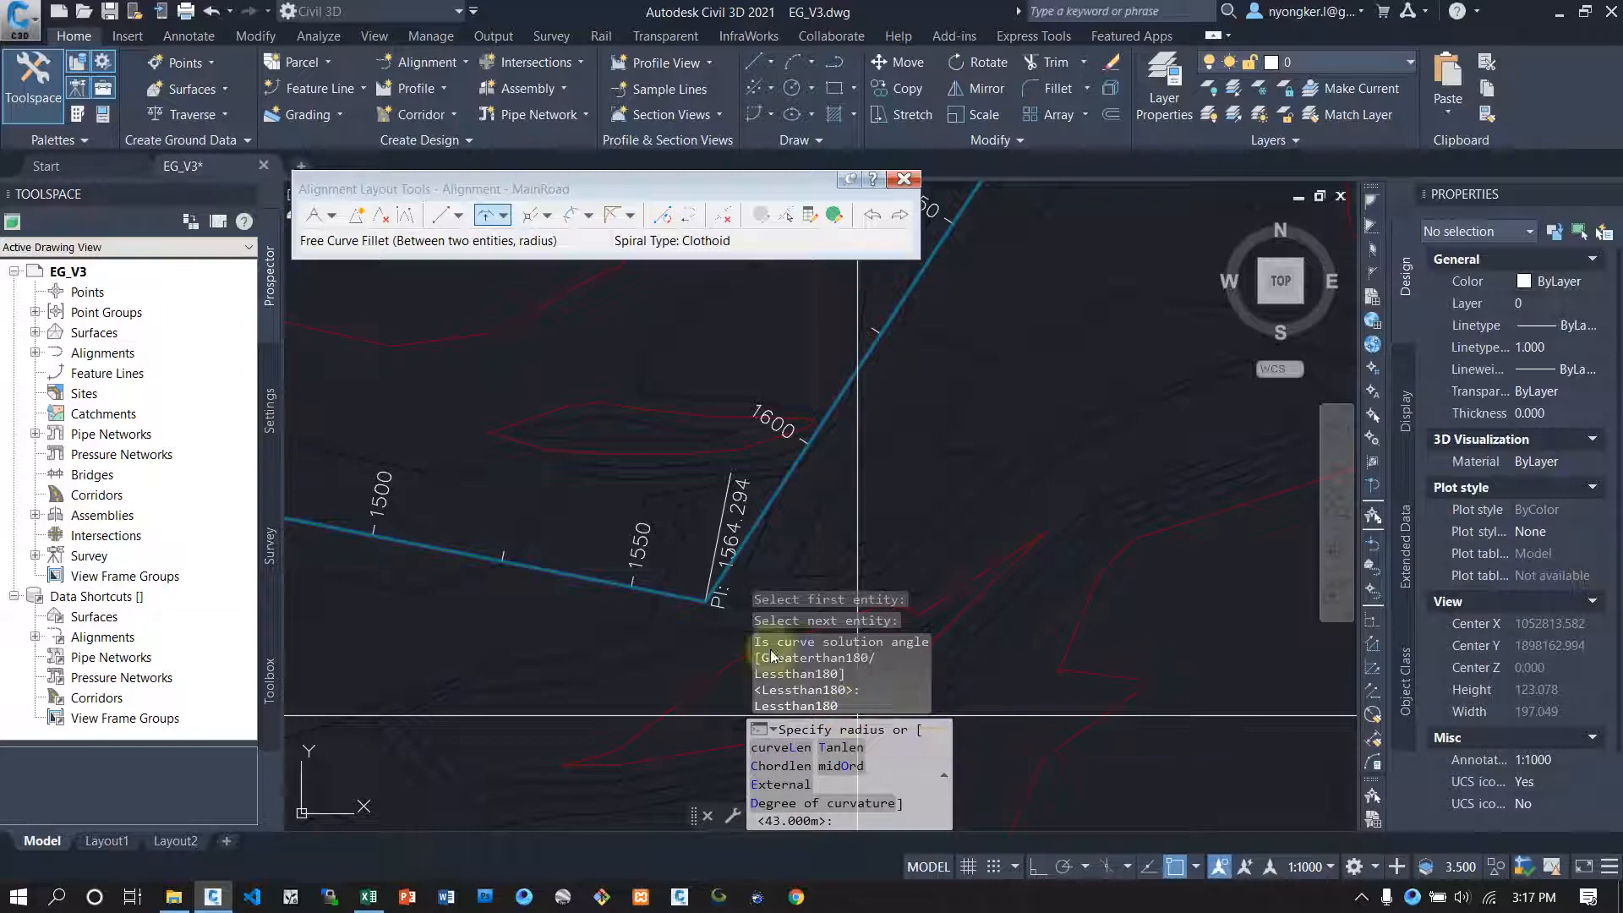
type("5")
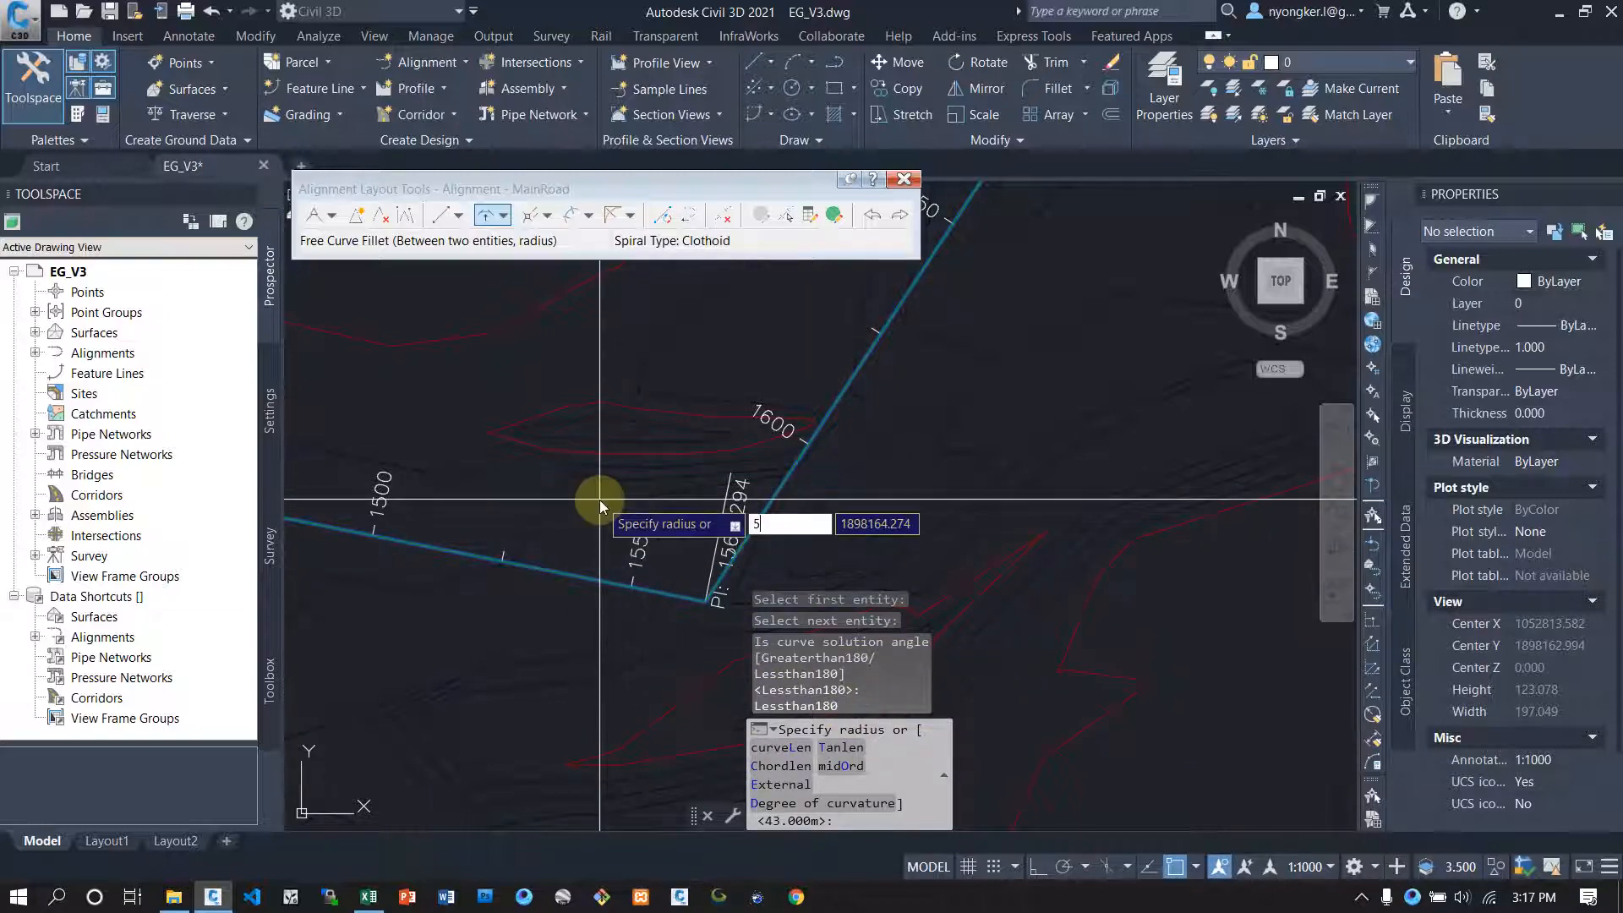
type("0")
key("Return")
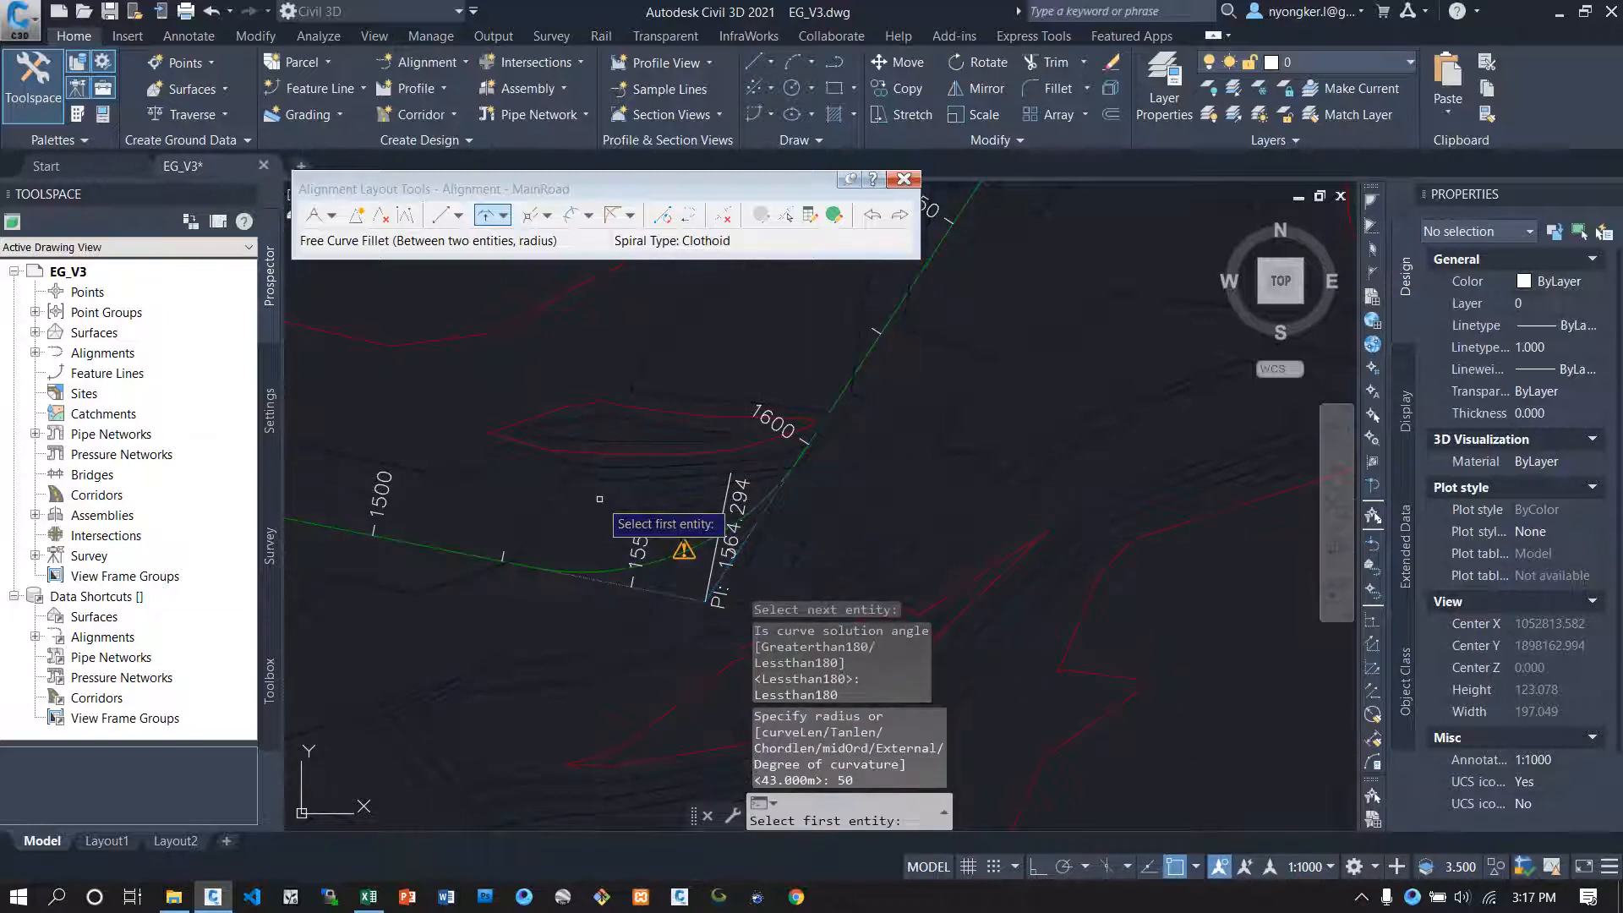
key("Escape")
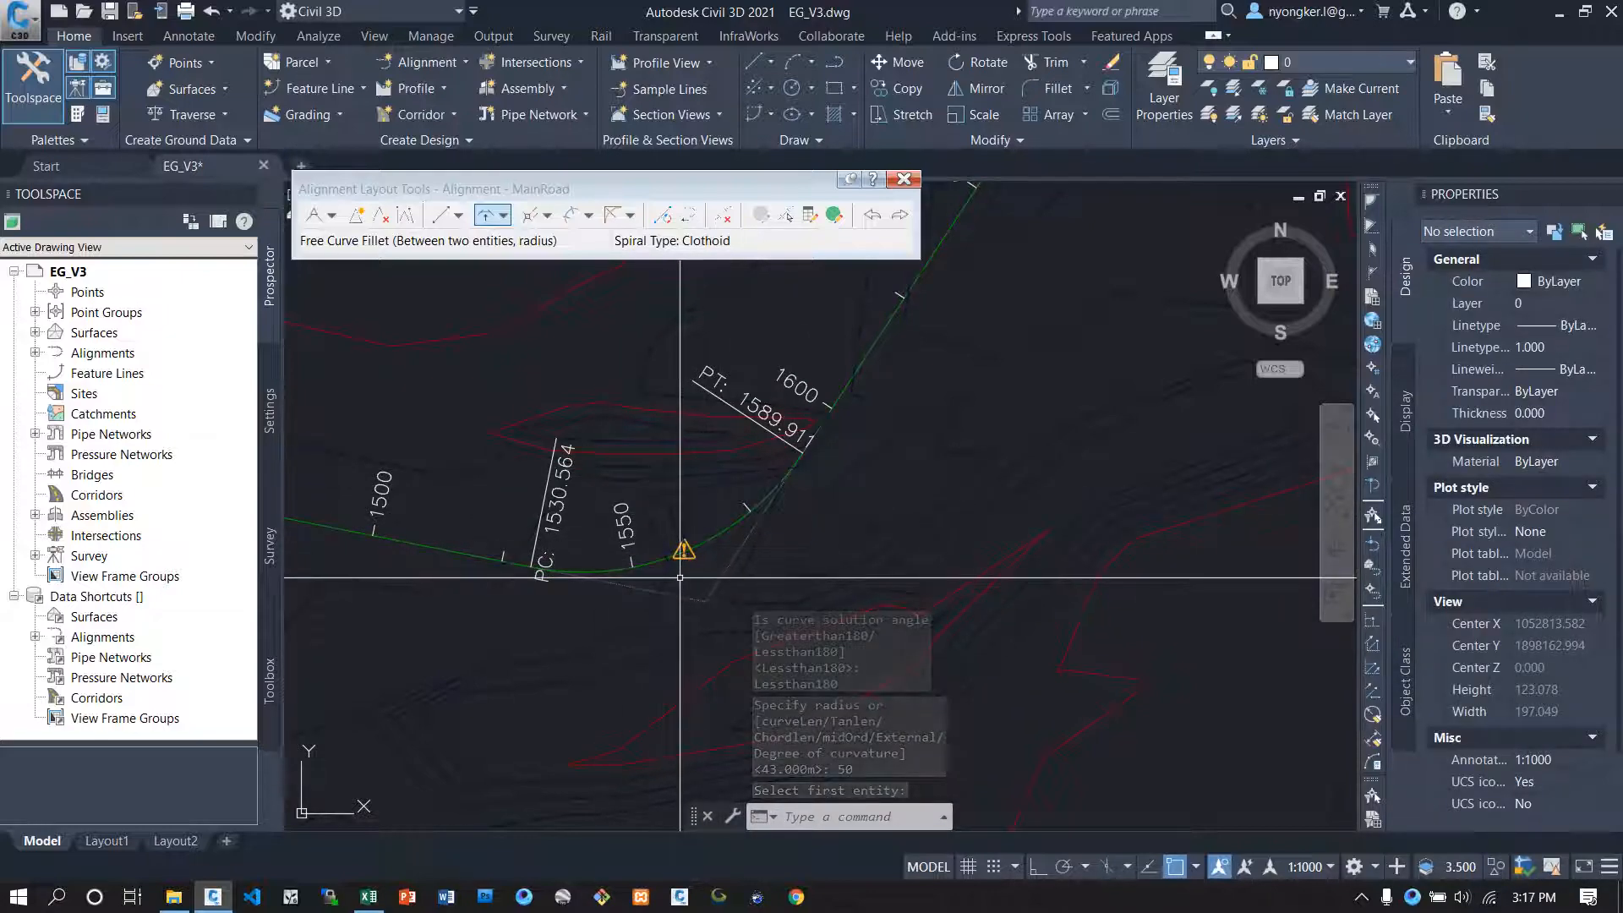
Step: Inspect the new curve's labels, close the alignment layout tools, and review the whole MainRoad alignment across the surface
scroll(697, 559, "up", 2)
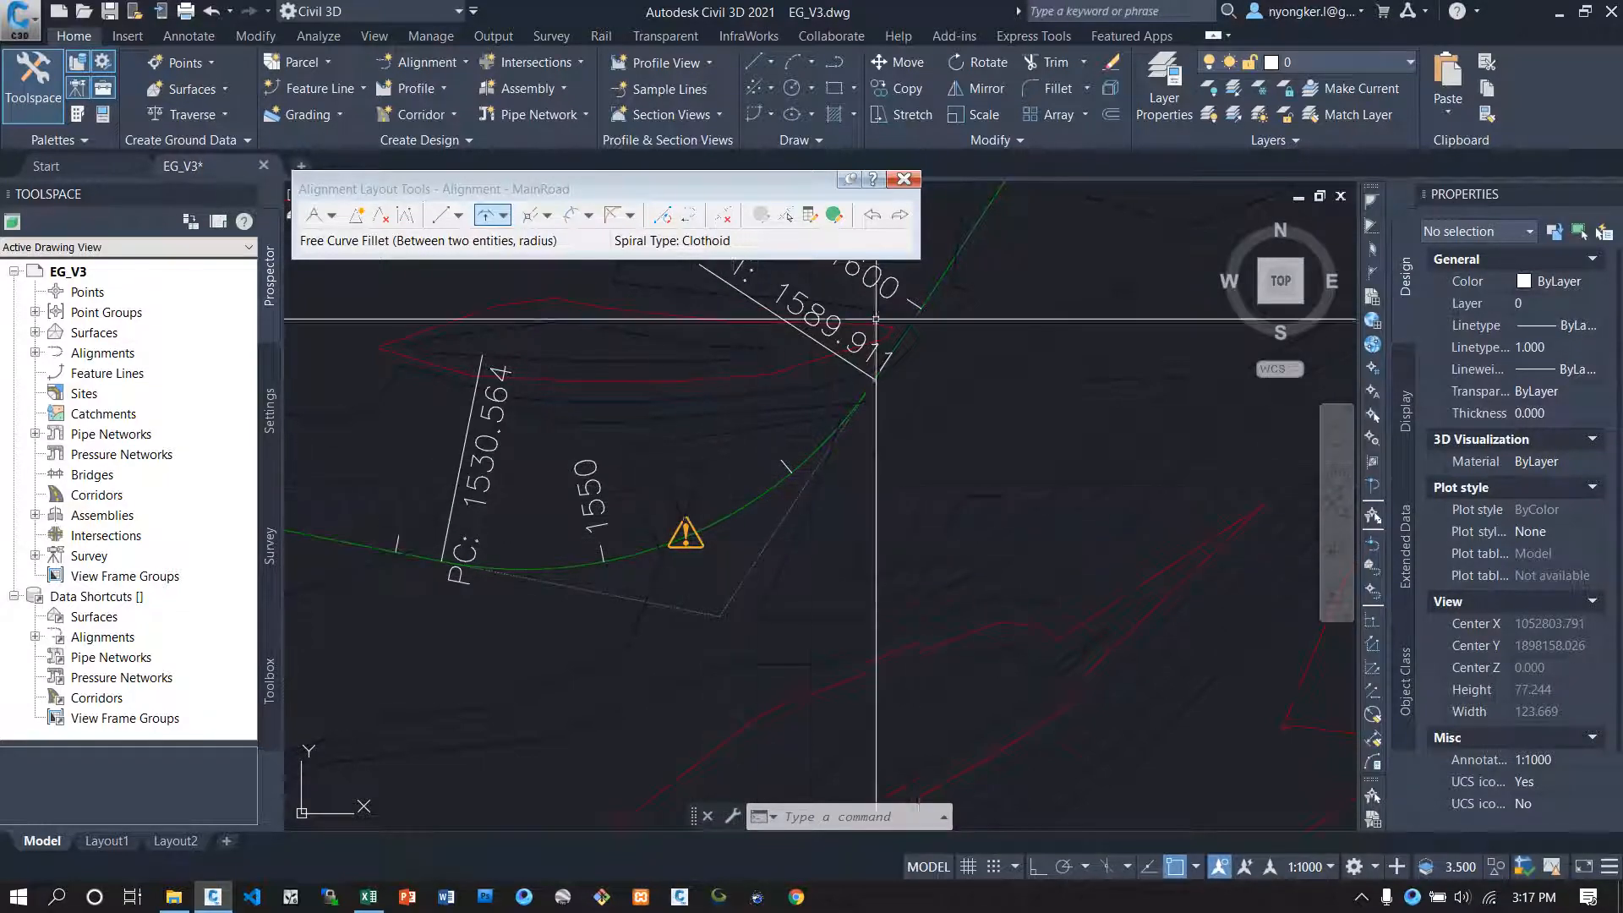
left_click(901, 181)
scroll(857, 488, "down", 5)
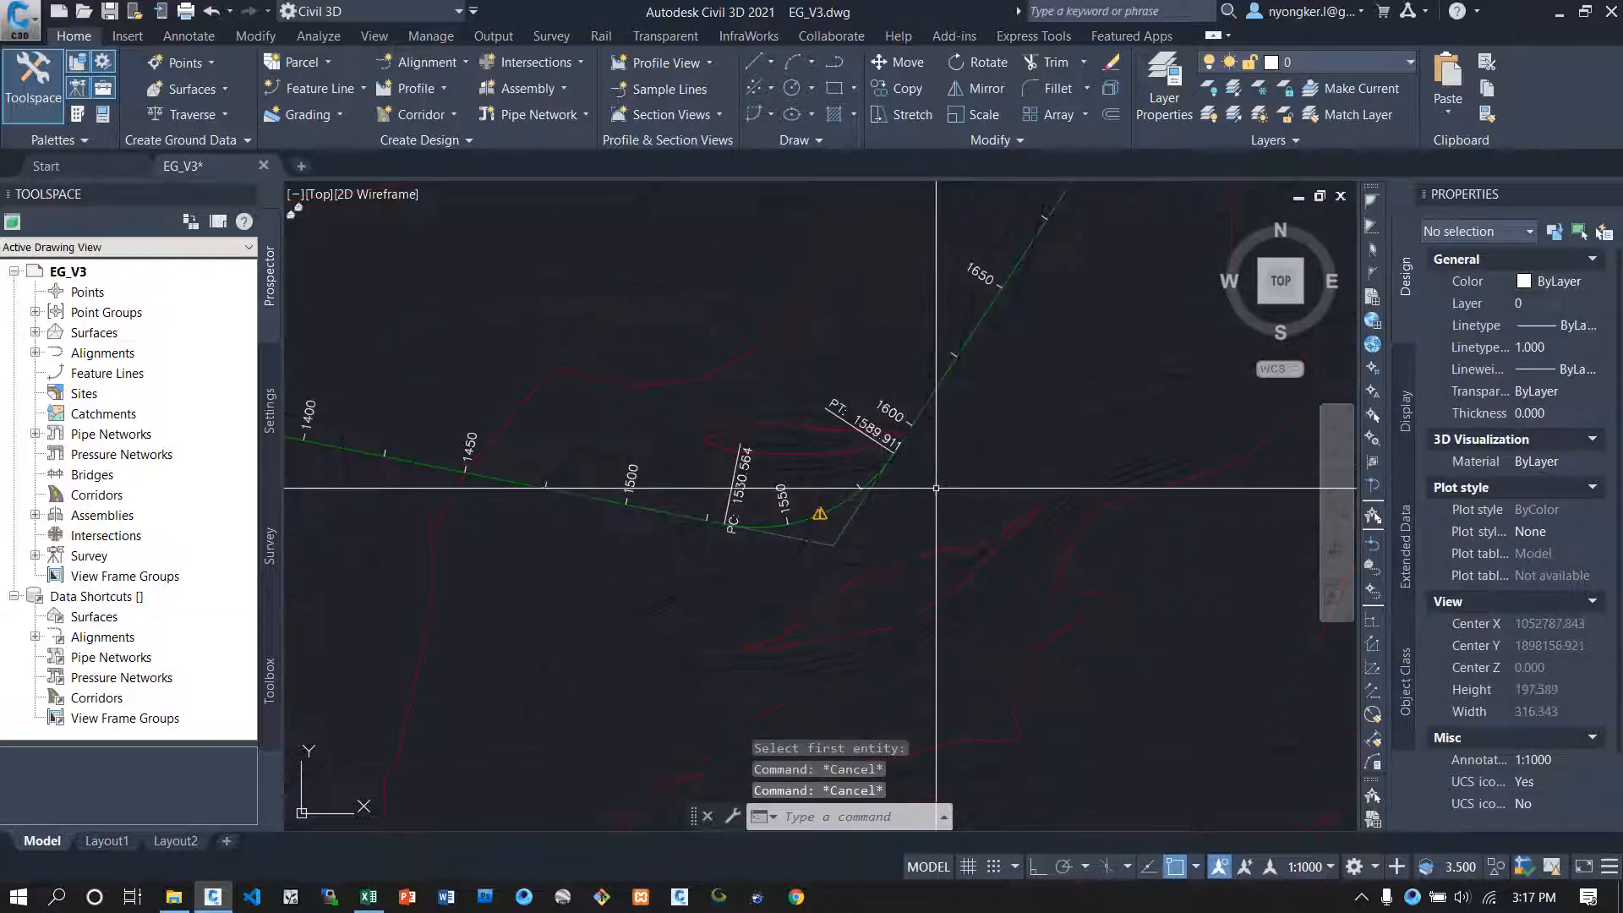
scroll(856, 488, "down", 8)
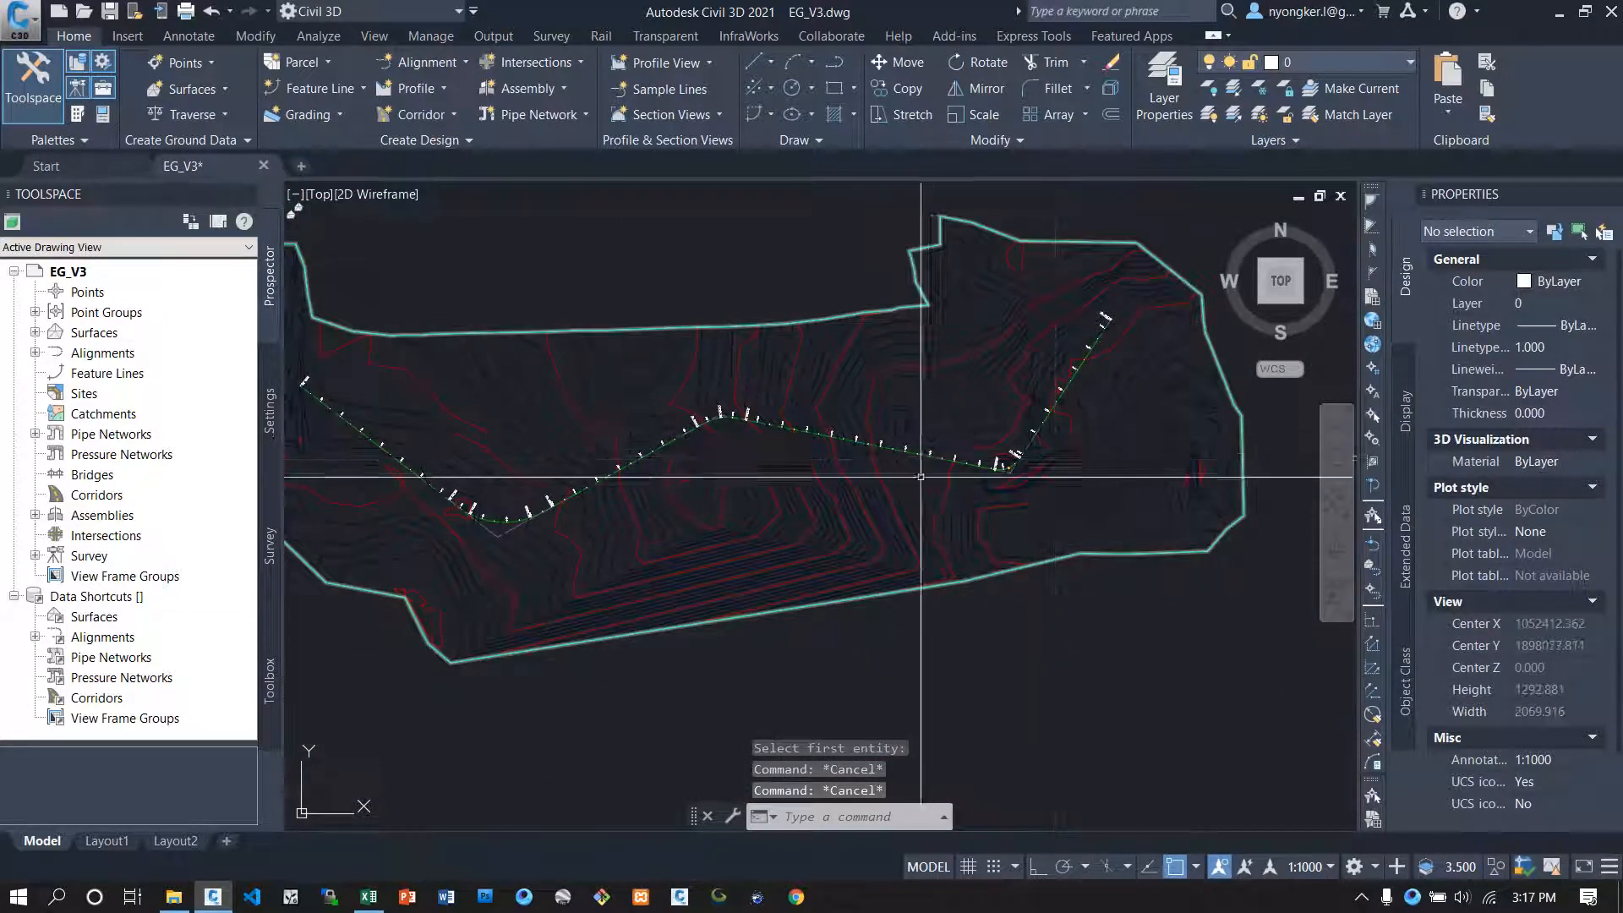
scroll(966, 467, "up", 3)
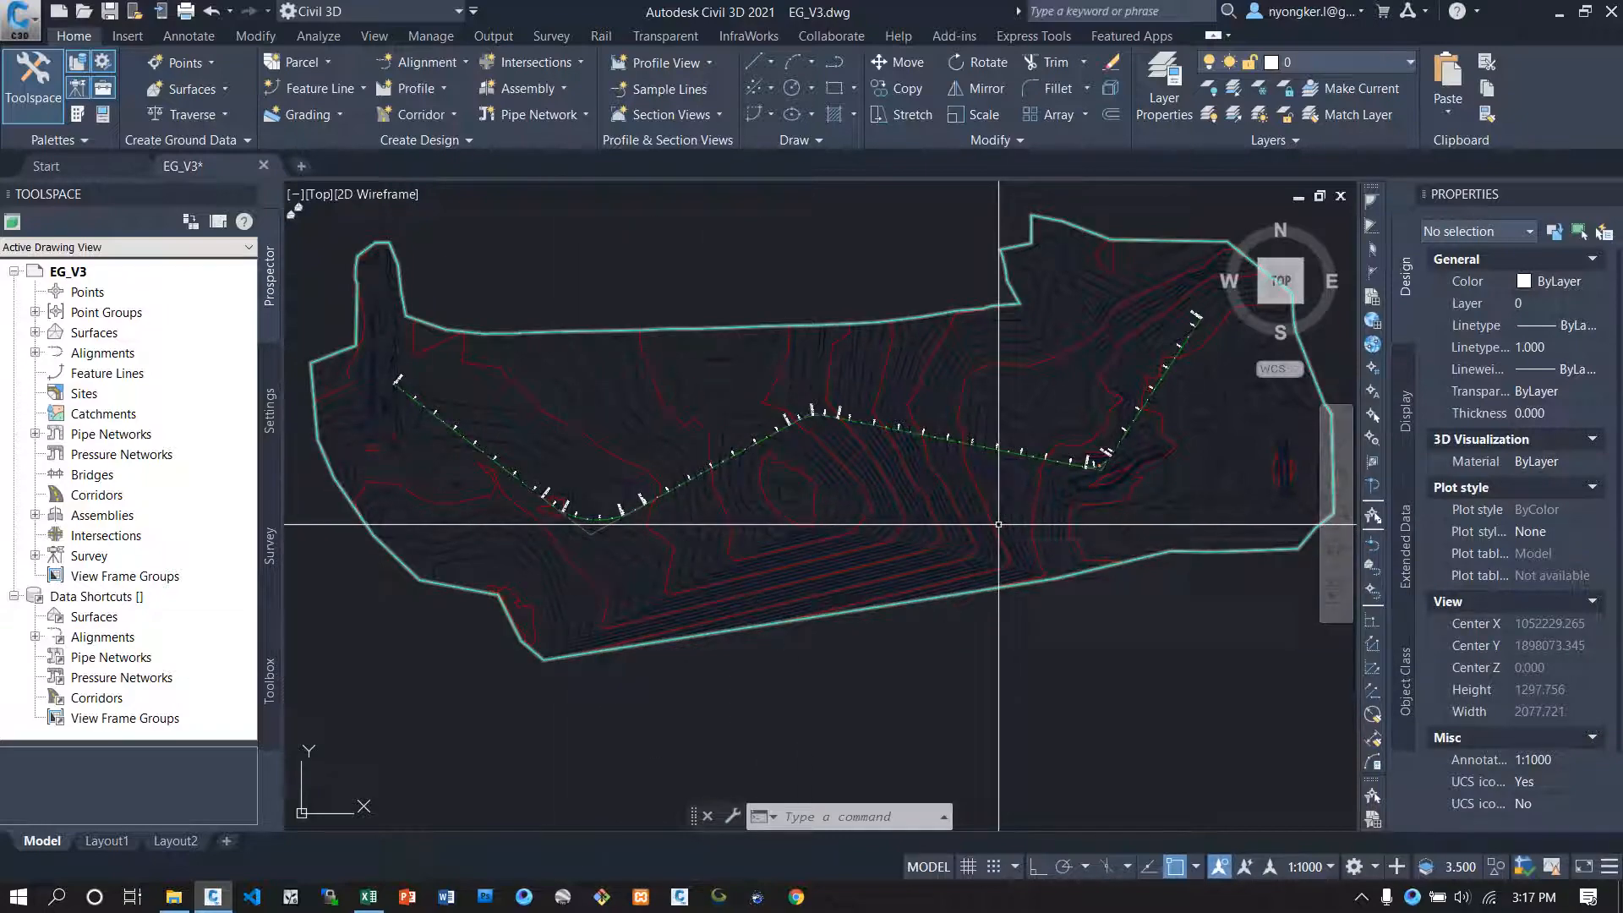
mouse_move(999, 525)
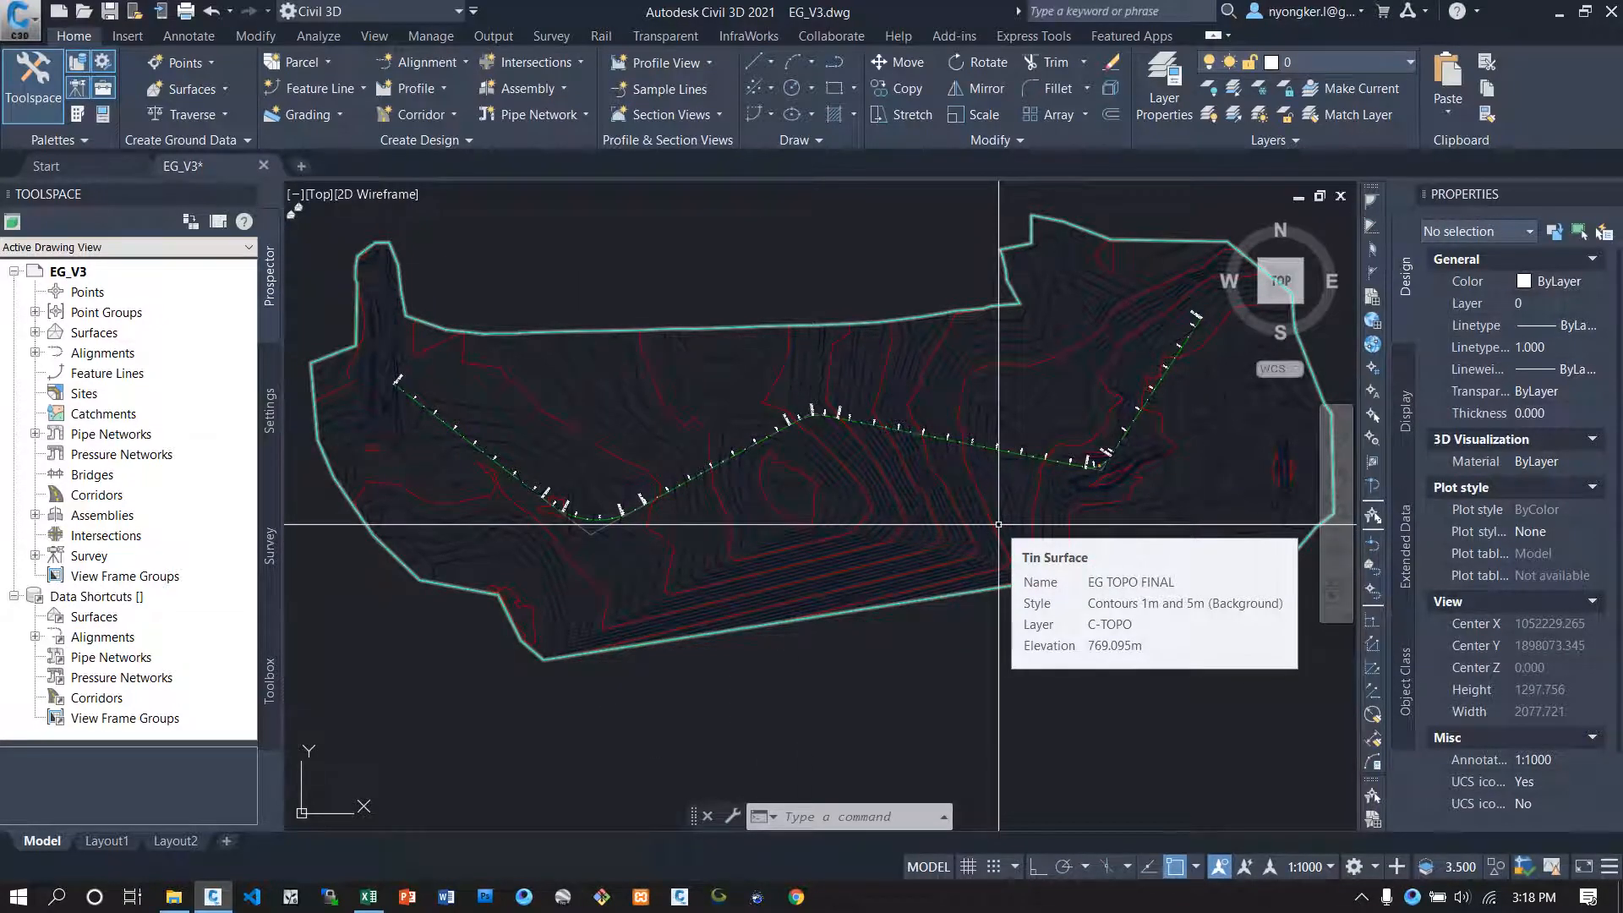
mouse_move(579, 571)
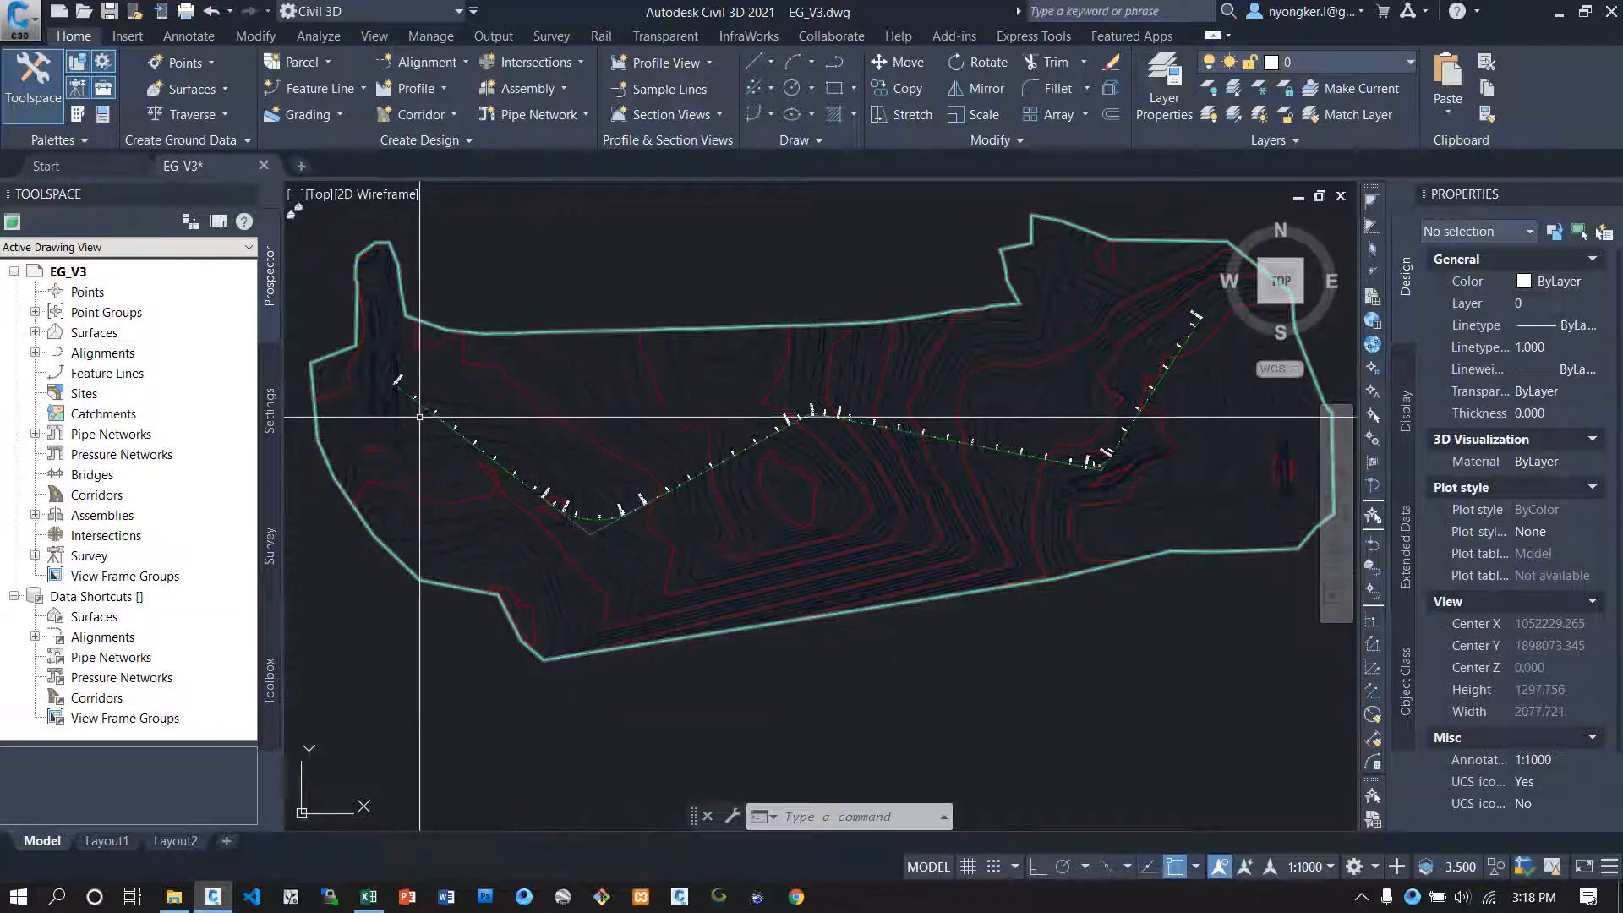
scroll(576, 542, "up", 2)
scroll(711, 435, "up", 2)
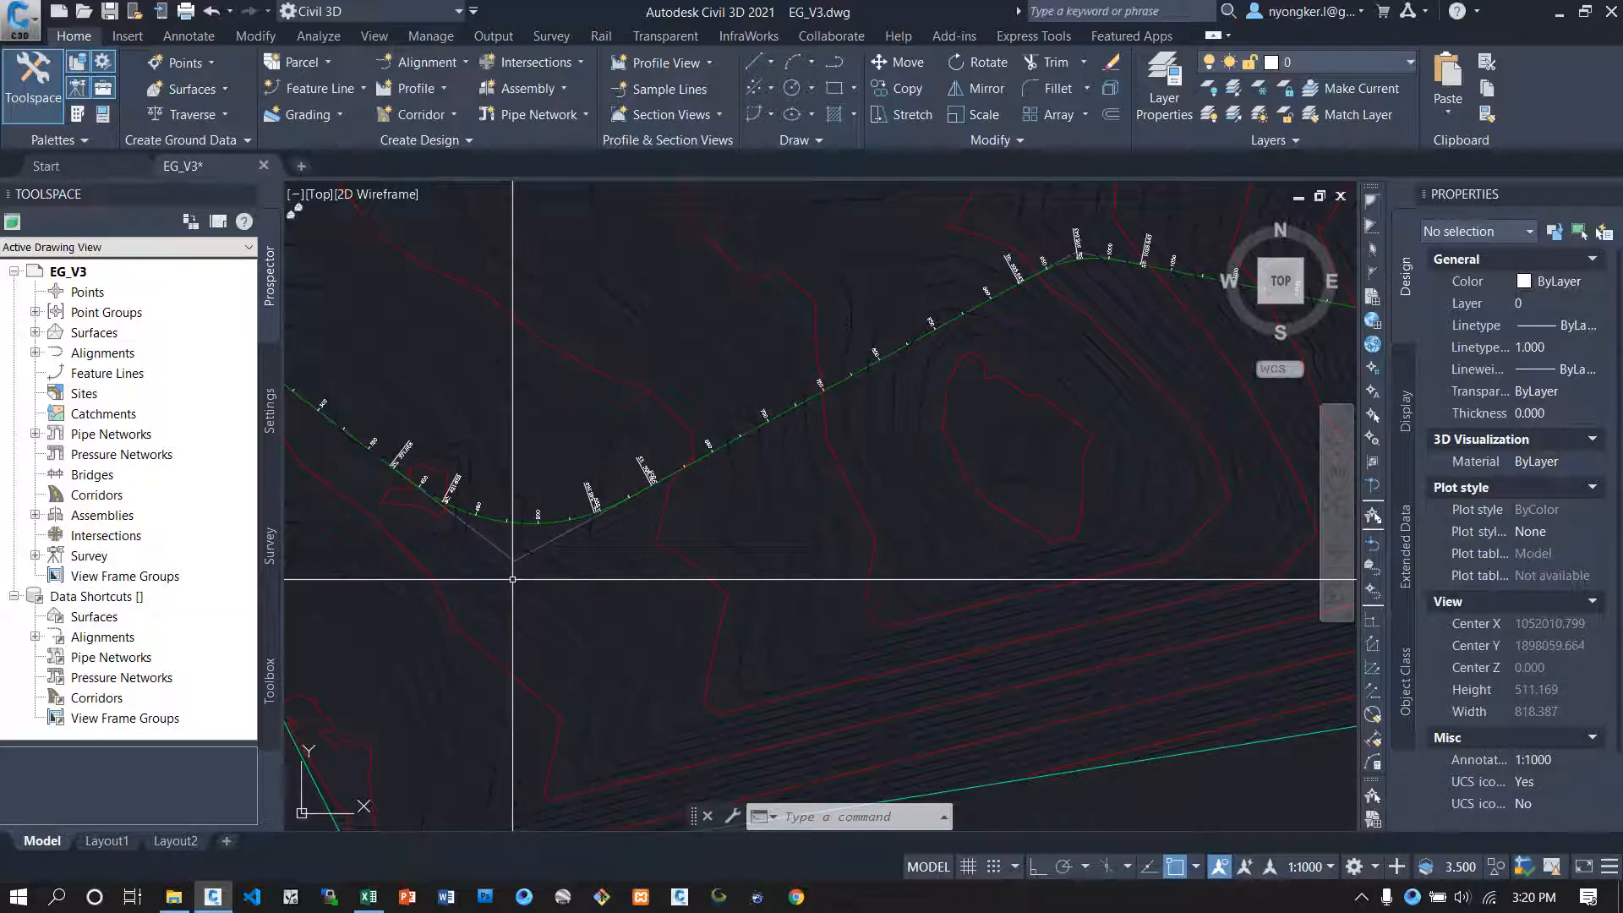
Step: Switch to the Tabel Geometrik workbook in Excel, review the straight and bend road-width formulas, and select the lane count cell E9
left_click(370, 897)
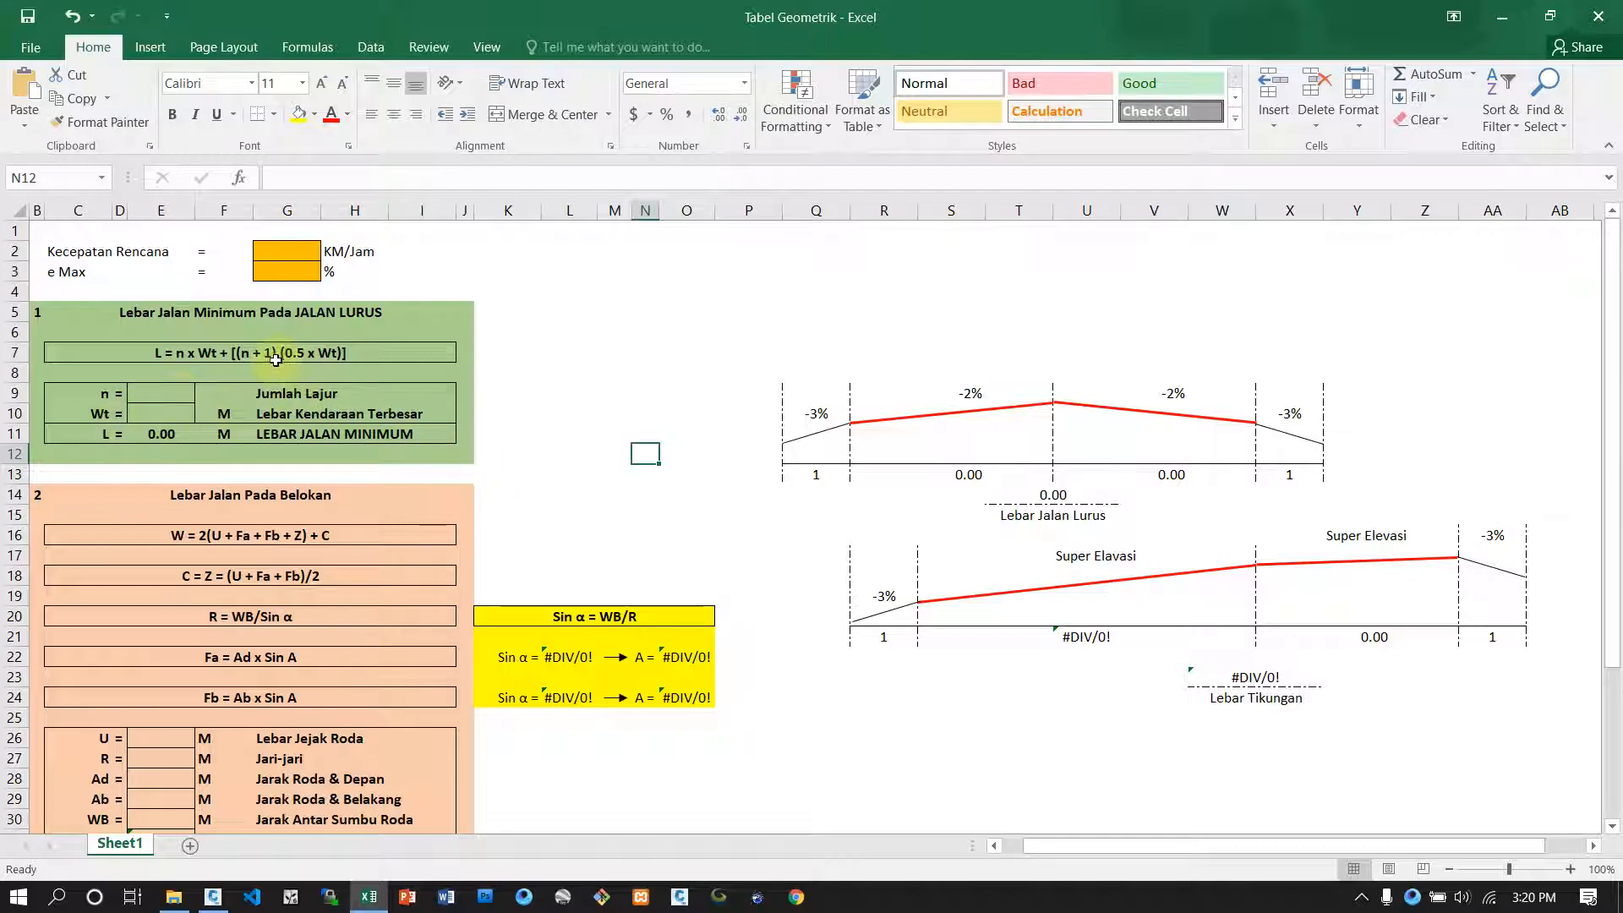
scroll(511, 457, "down", 1)
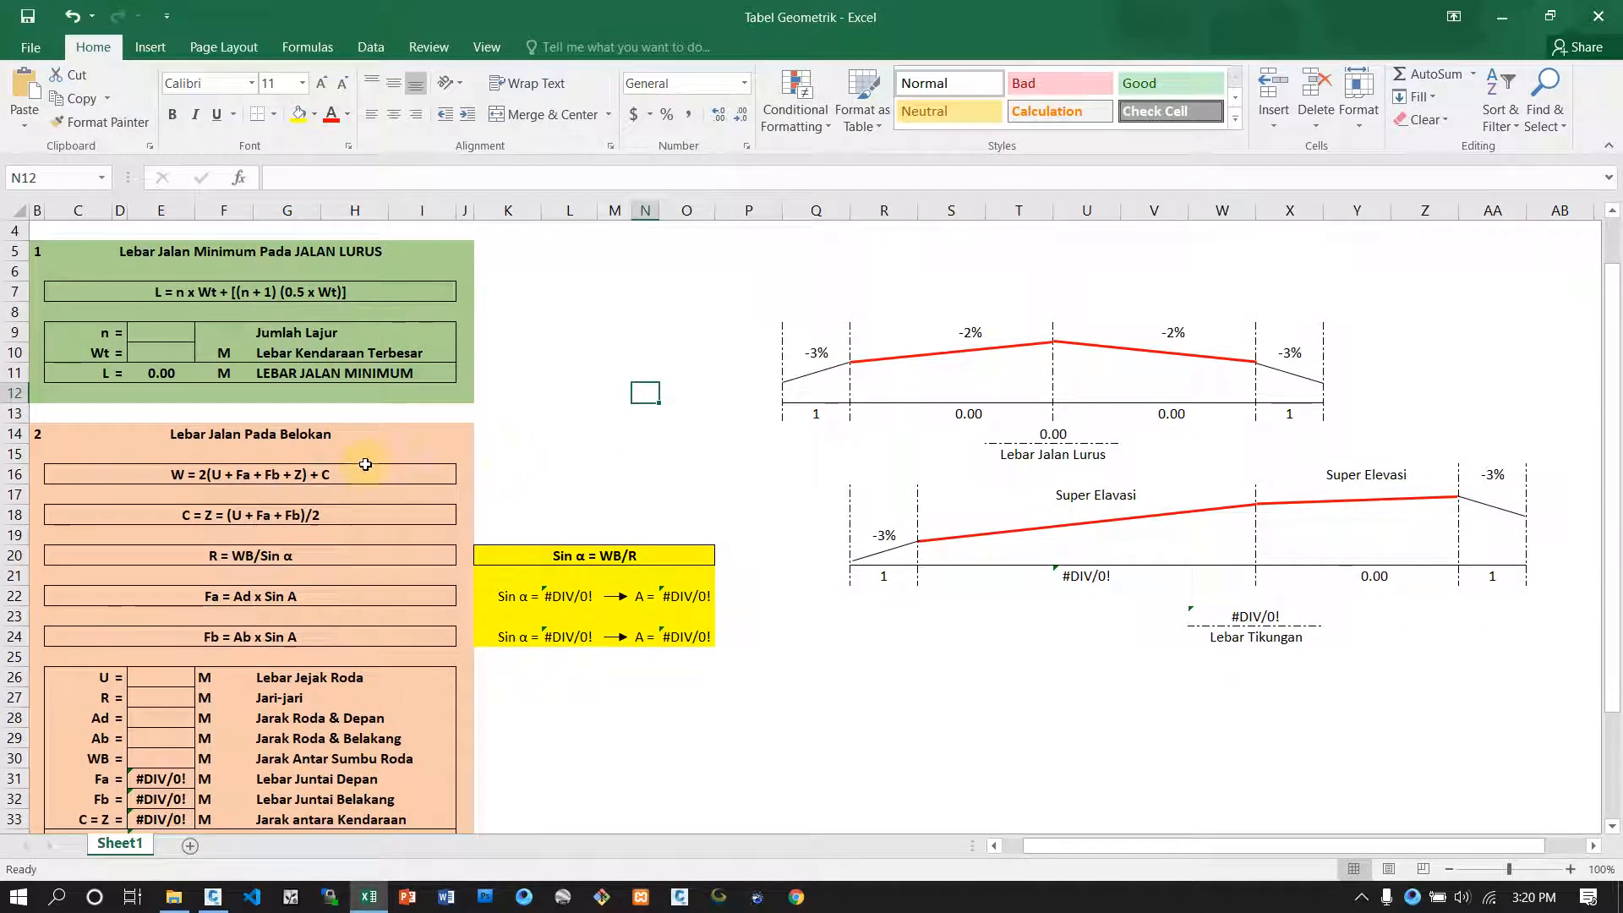
scroll(189, 453, "down", 2)
scroll(422, 456, "up", 2)
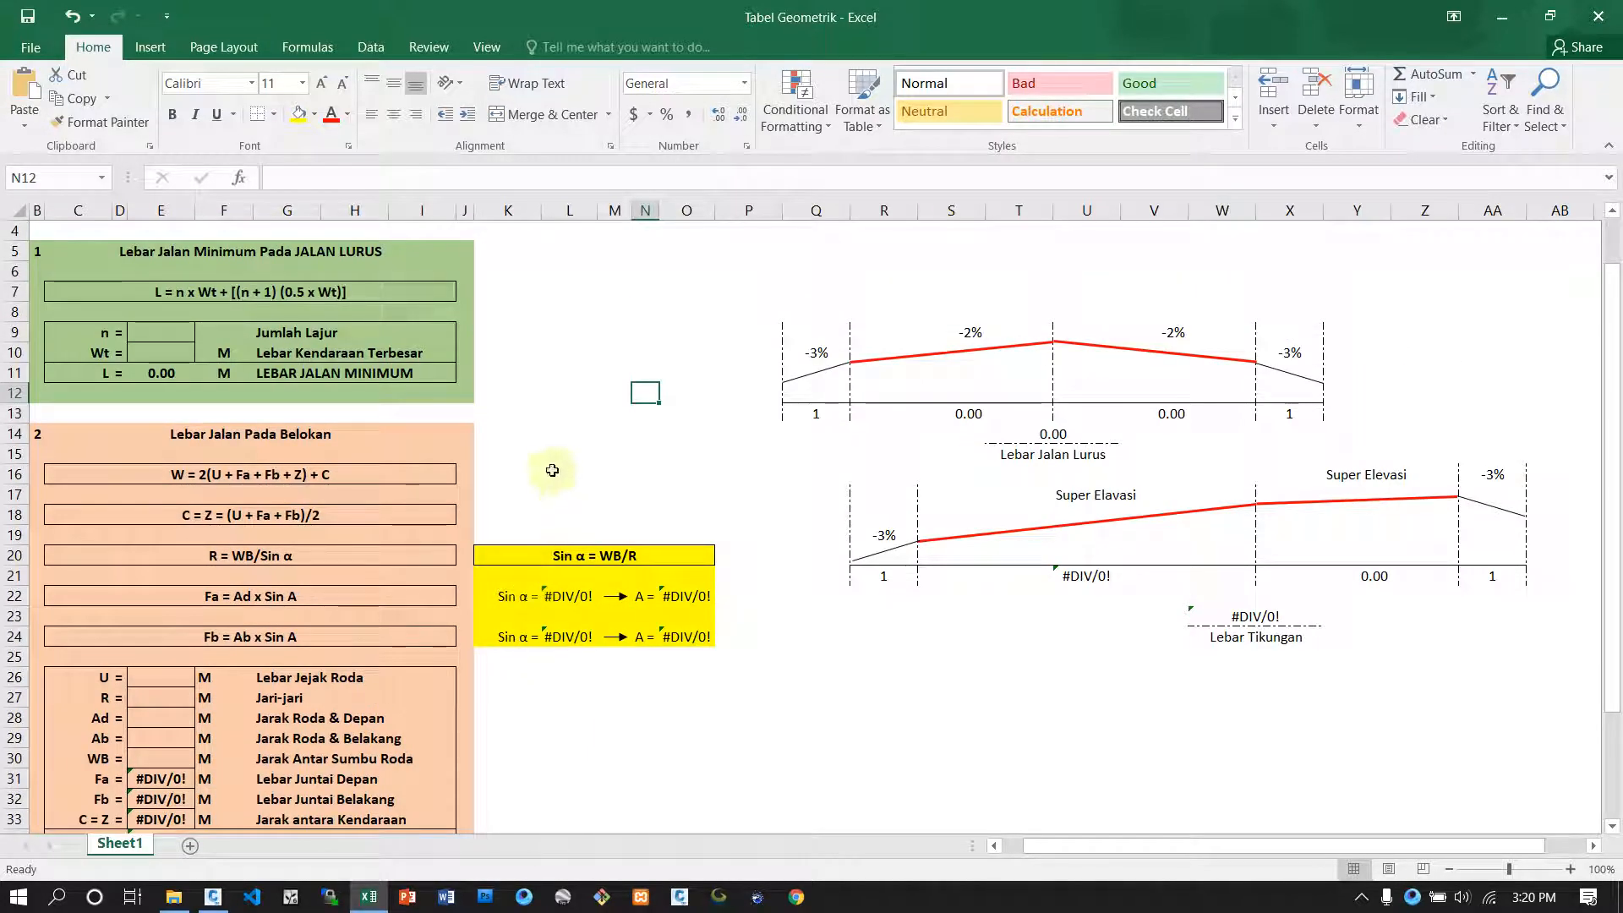
scroll(552, 470, "up", 1)
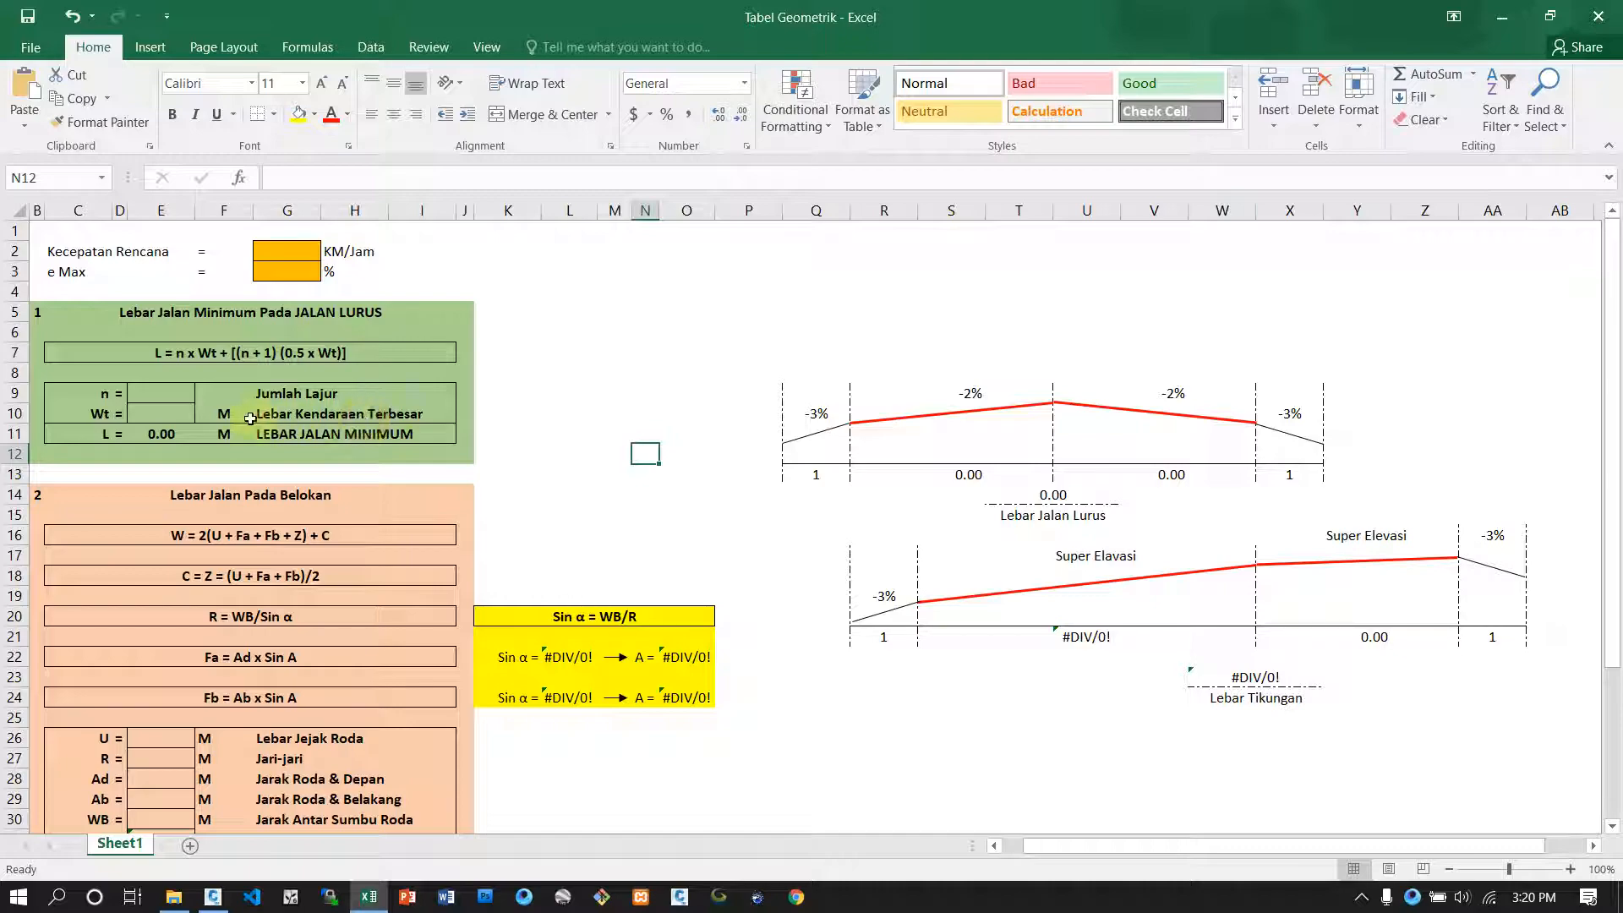
left_click(169, 396)
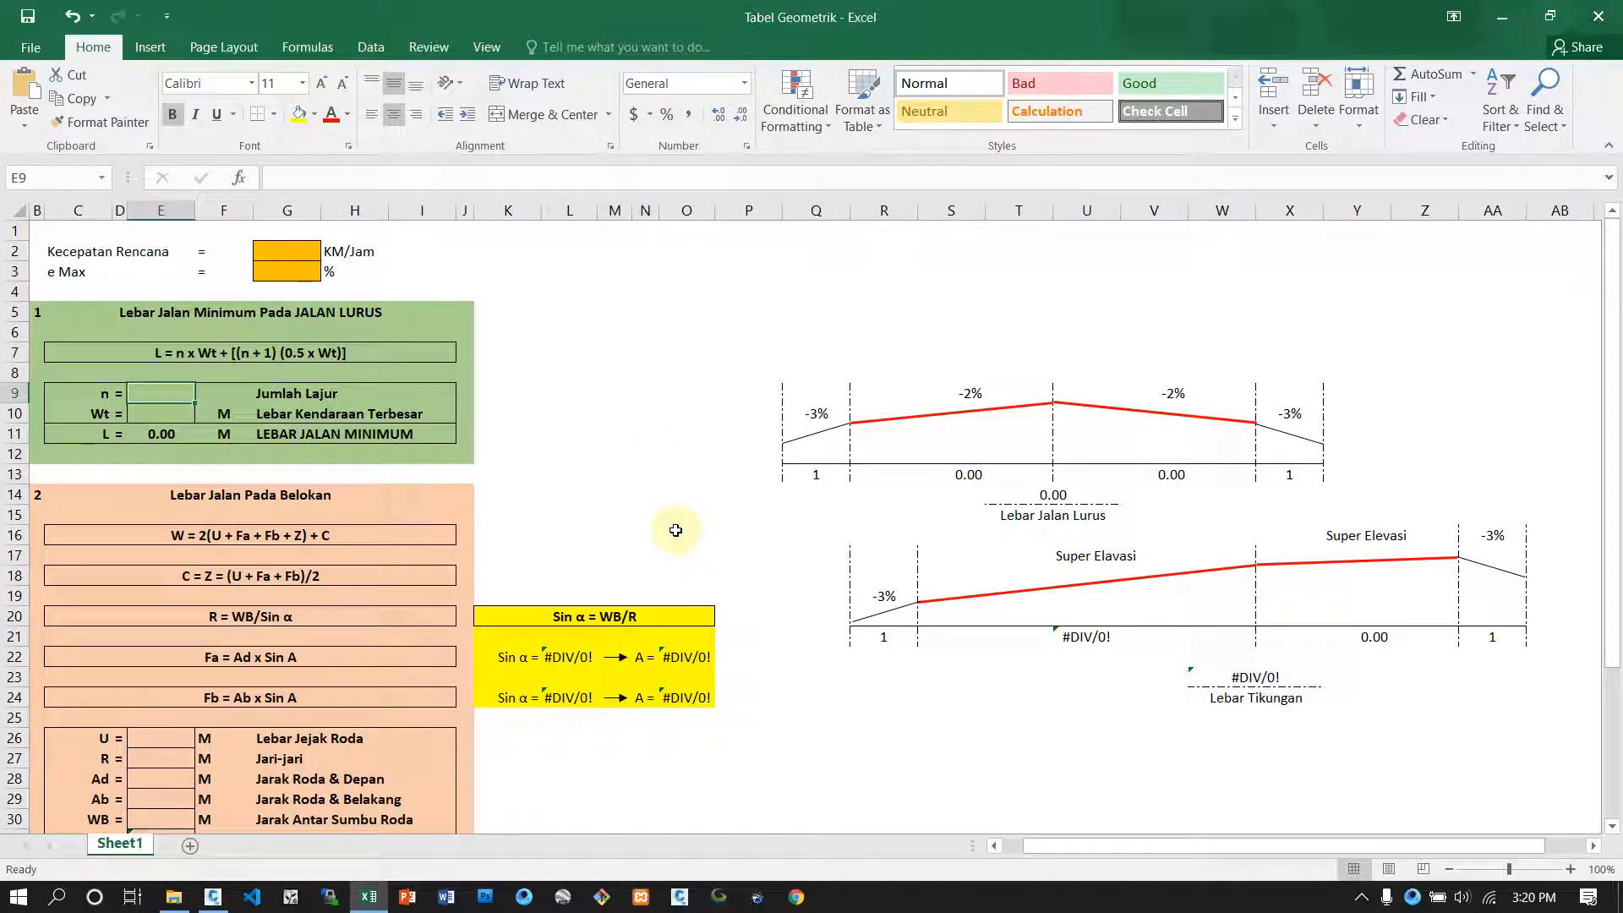
Step: Switch to Chrome and search Google for "dimensi DT Hyno"
left_click(803, 900)
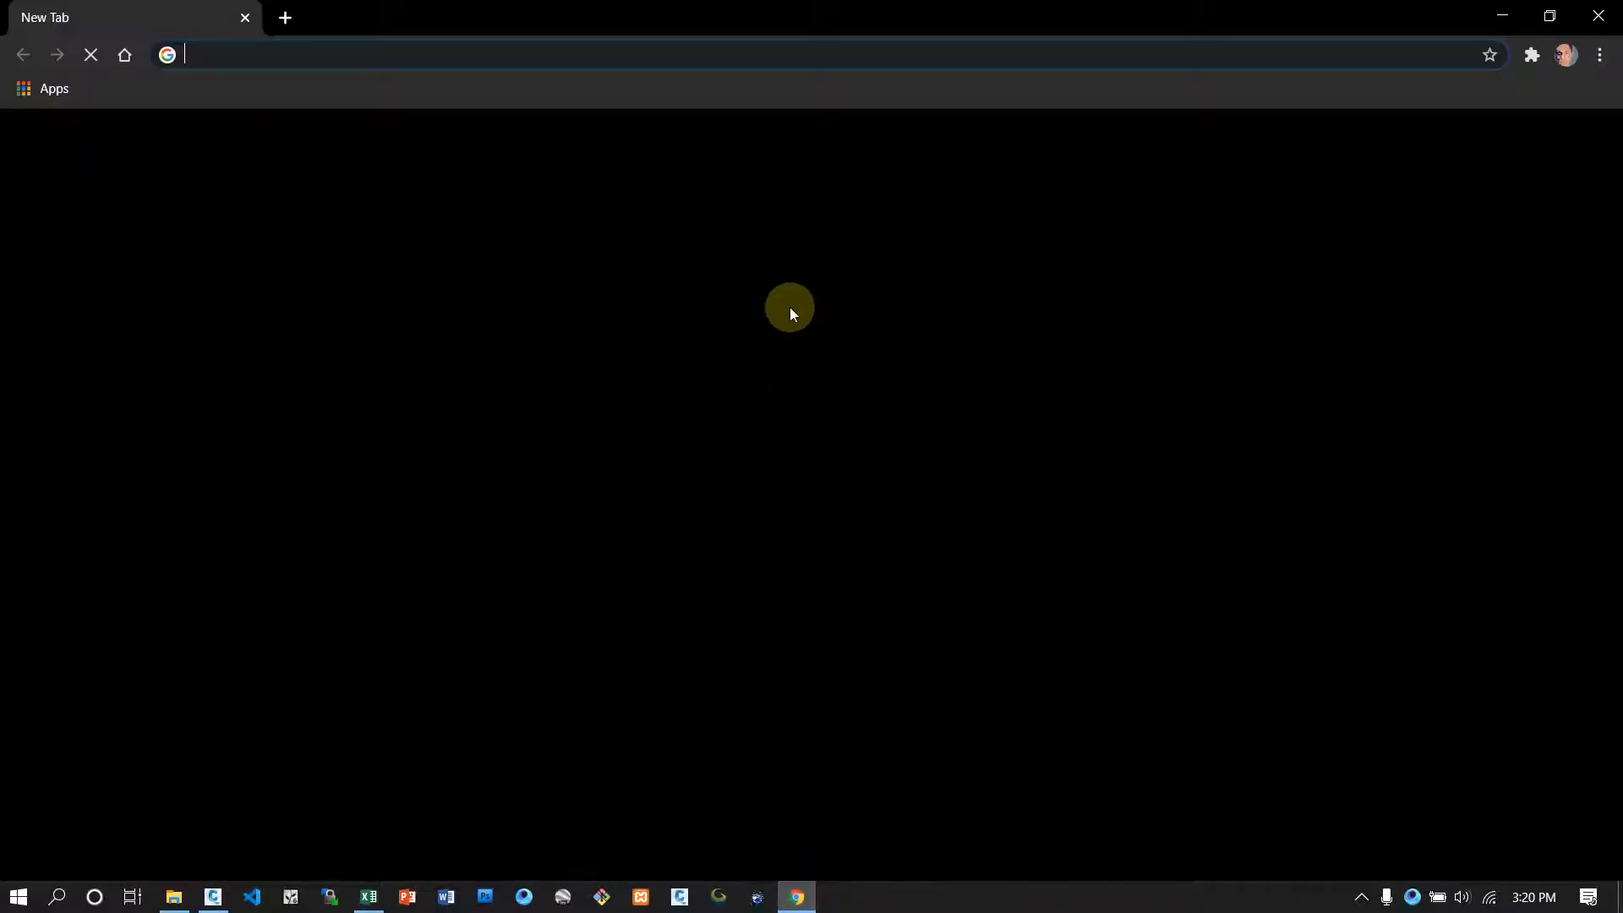
left_click(651, 59)
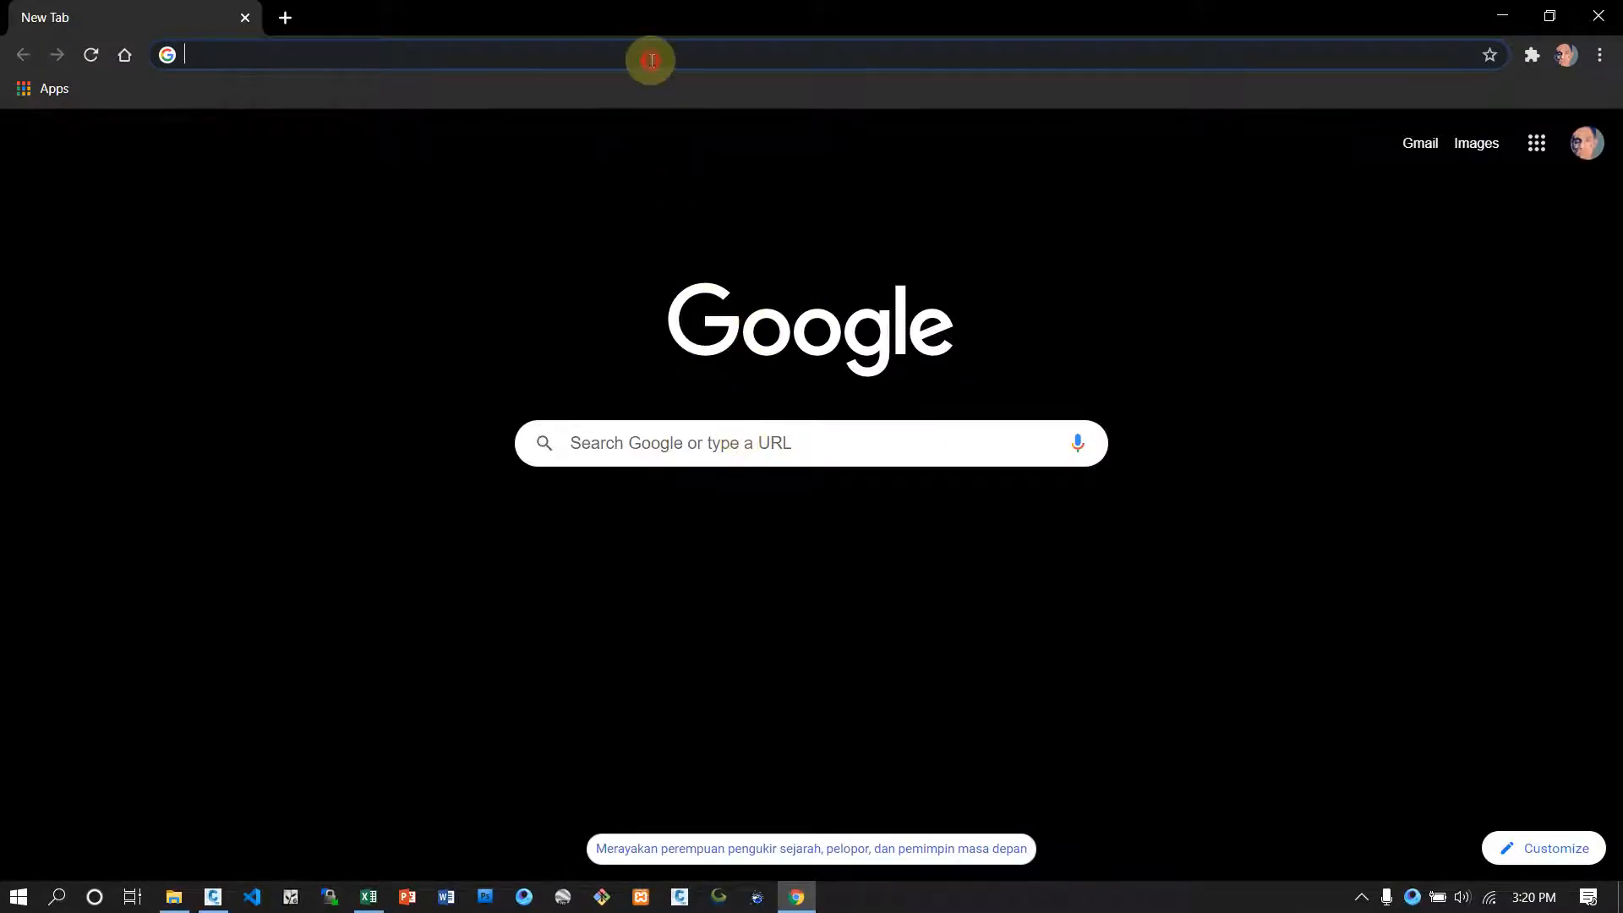
type("dimen")
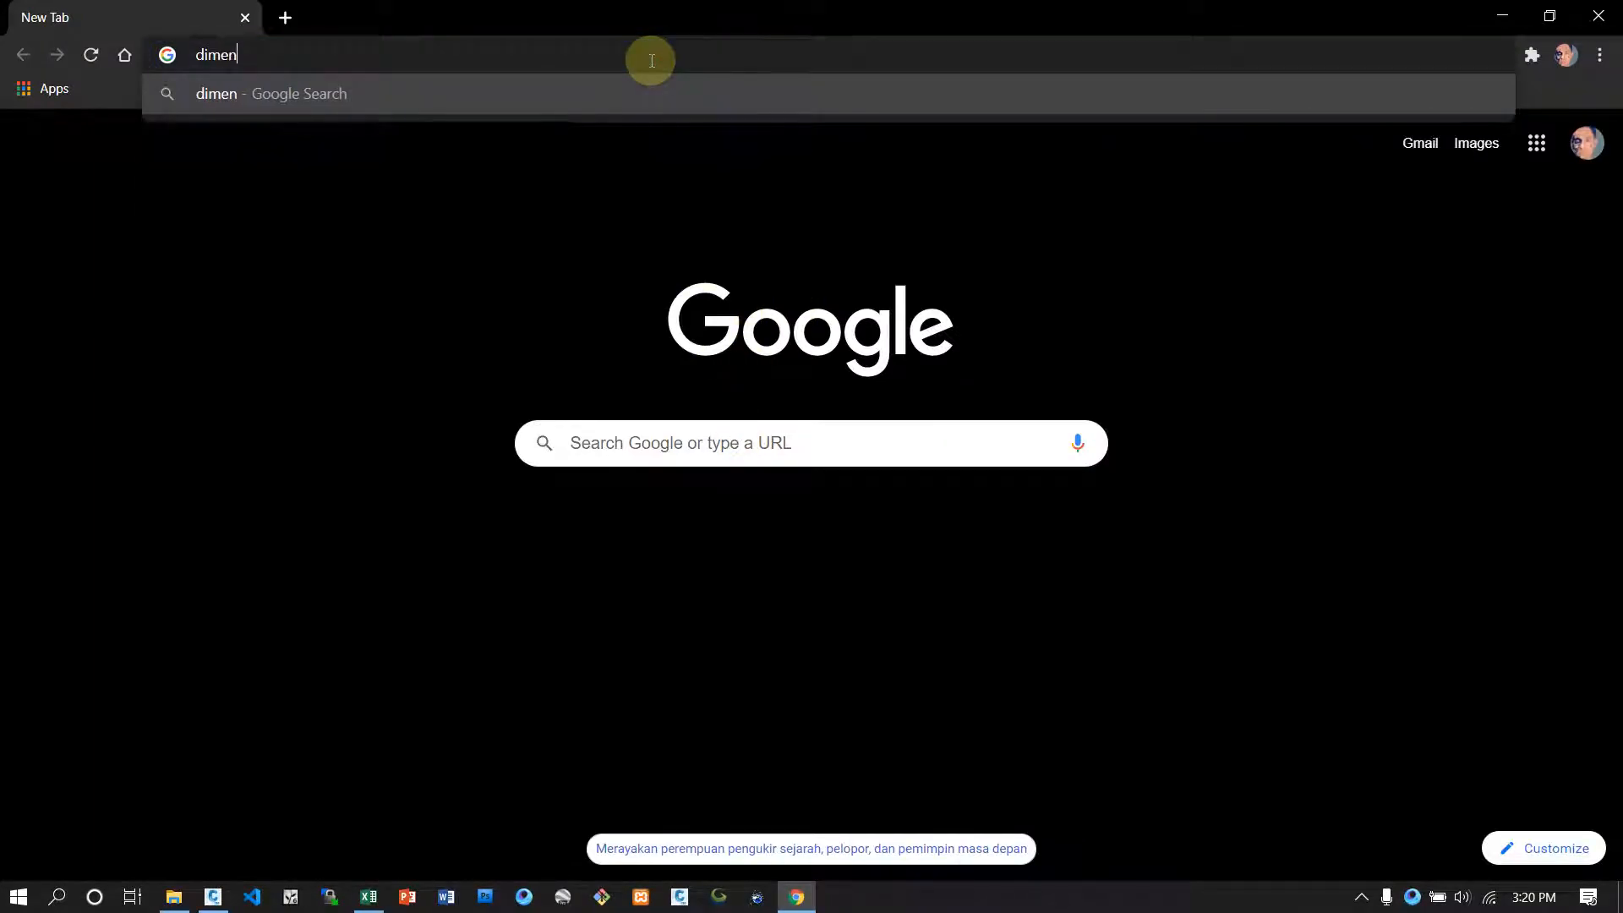
type("si DT ")
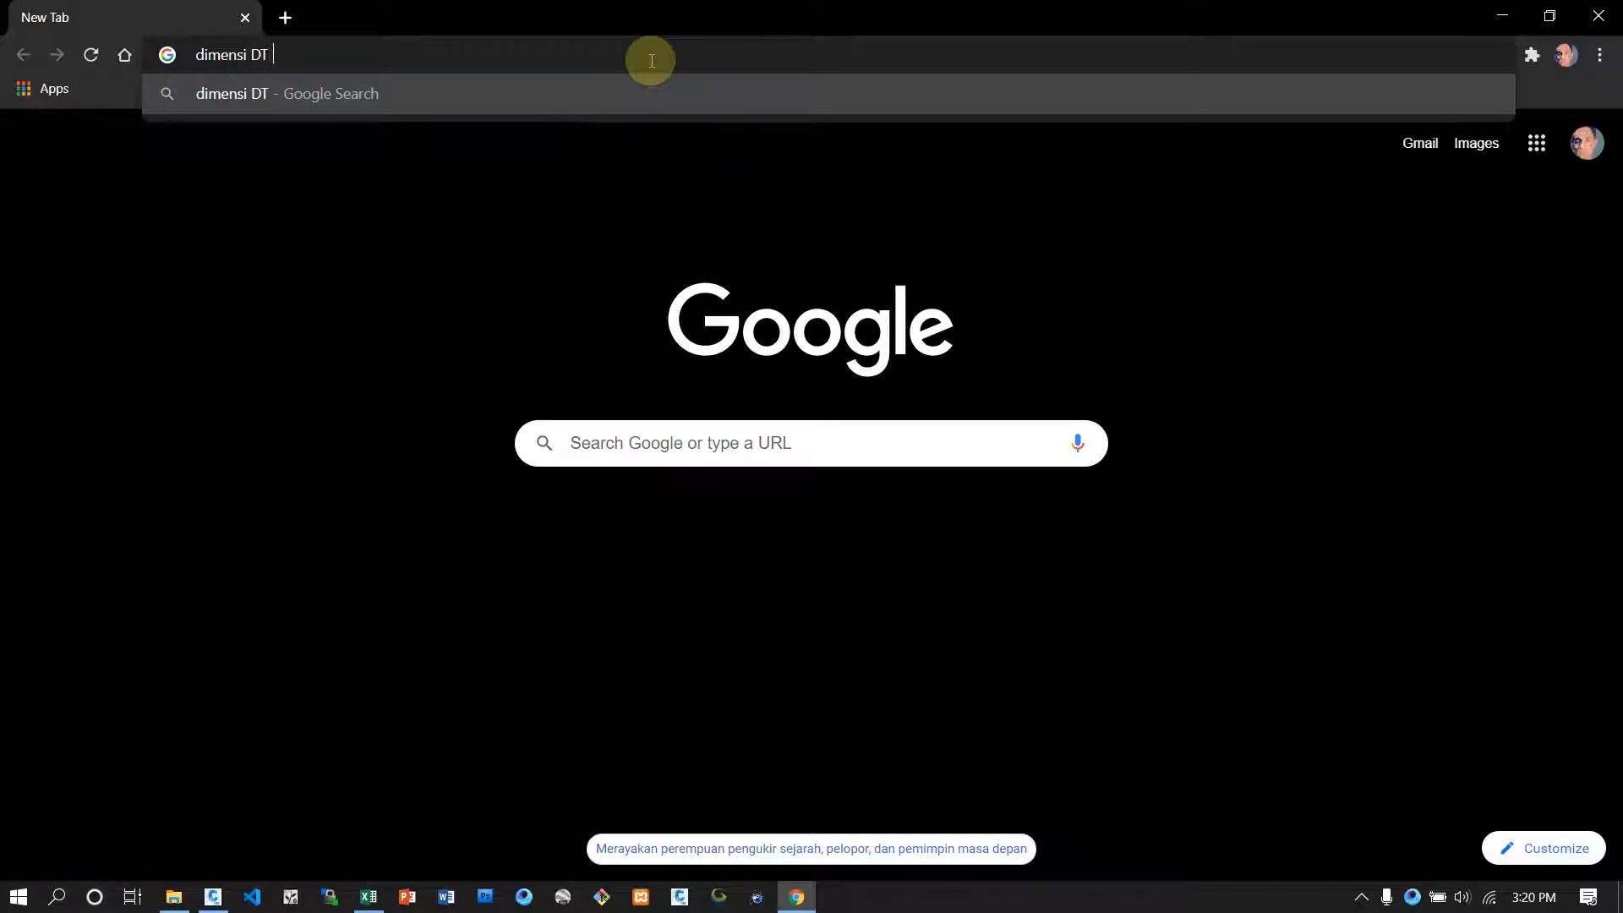
type("Hyno")
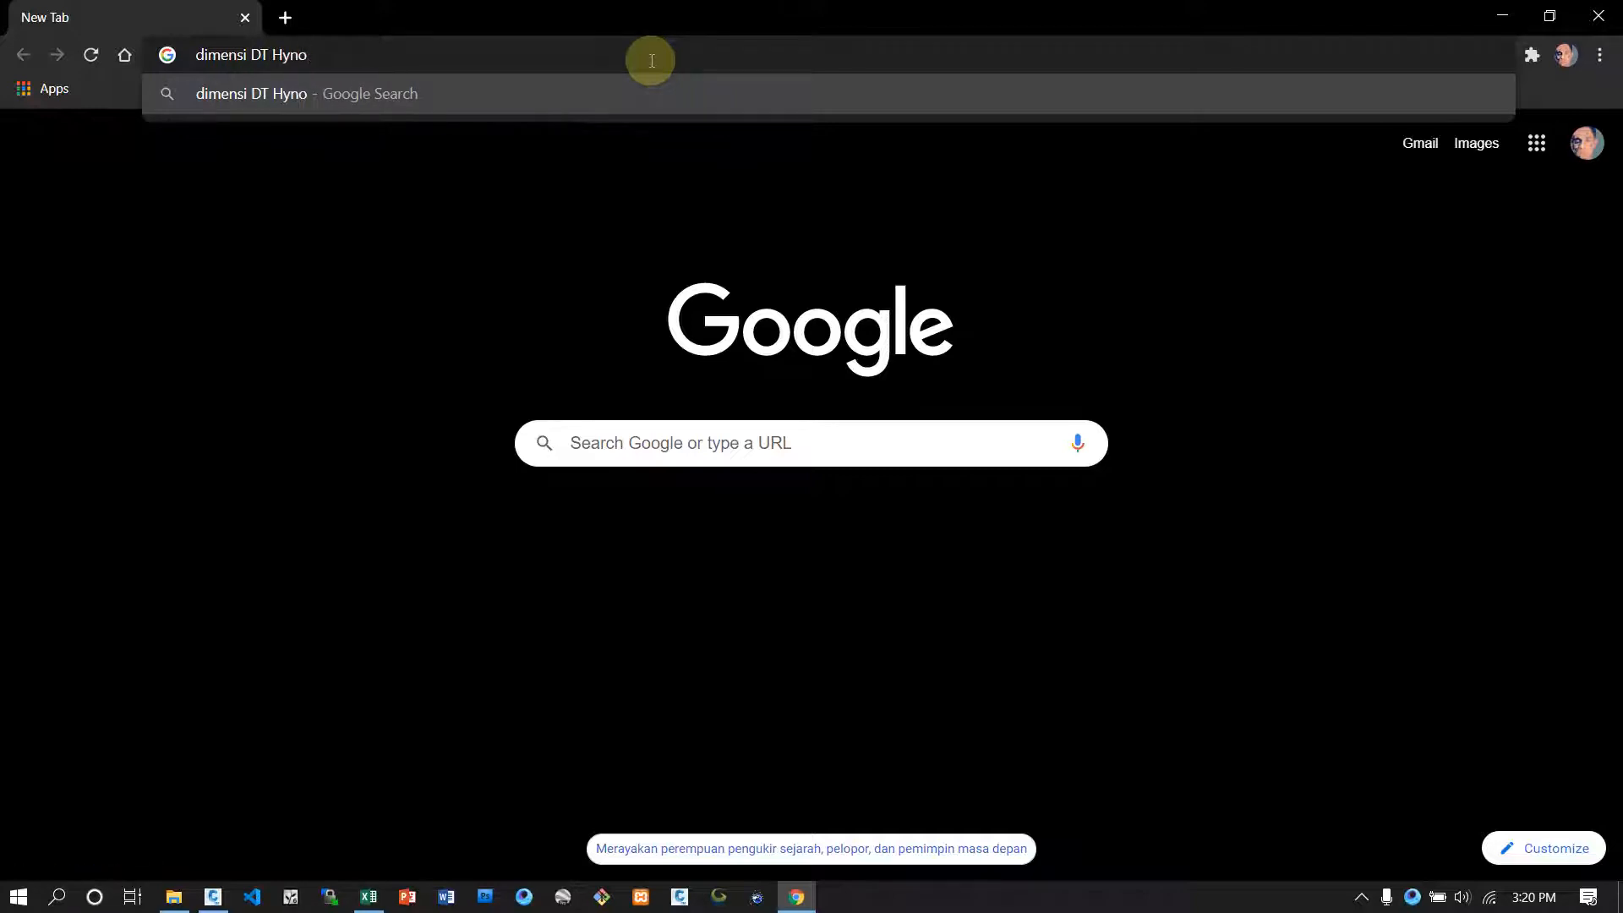
key("Return")
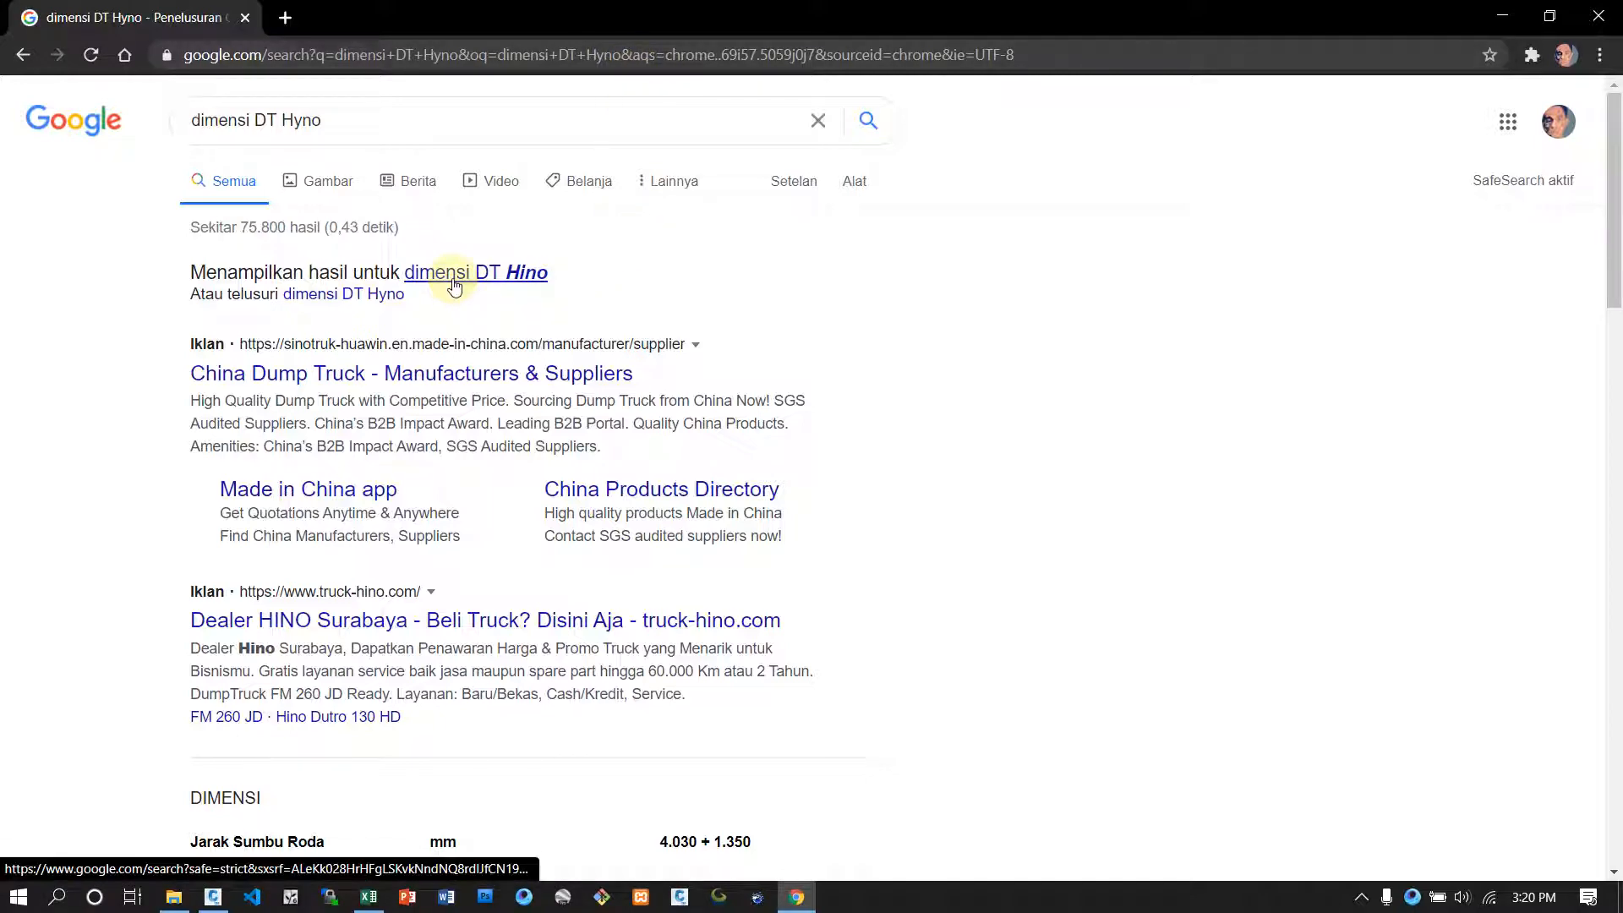
Step: Open the Hino Indonesia FM 260 JD product page from the results and look through its truck pictures and Spesifikasi section
scroll(653, 321, "down", 5)
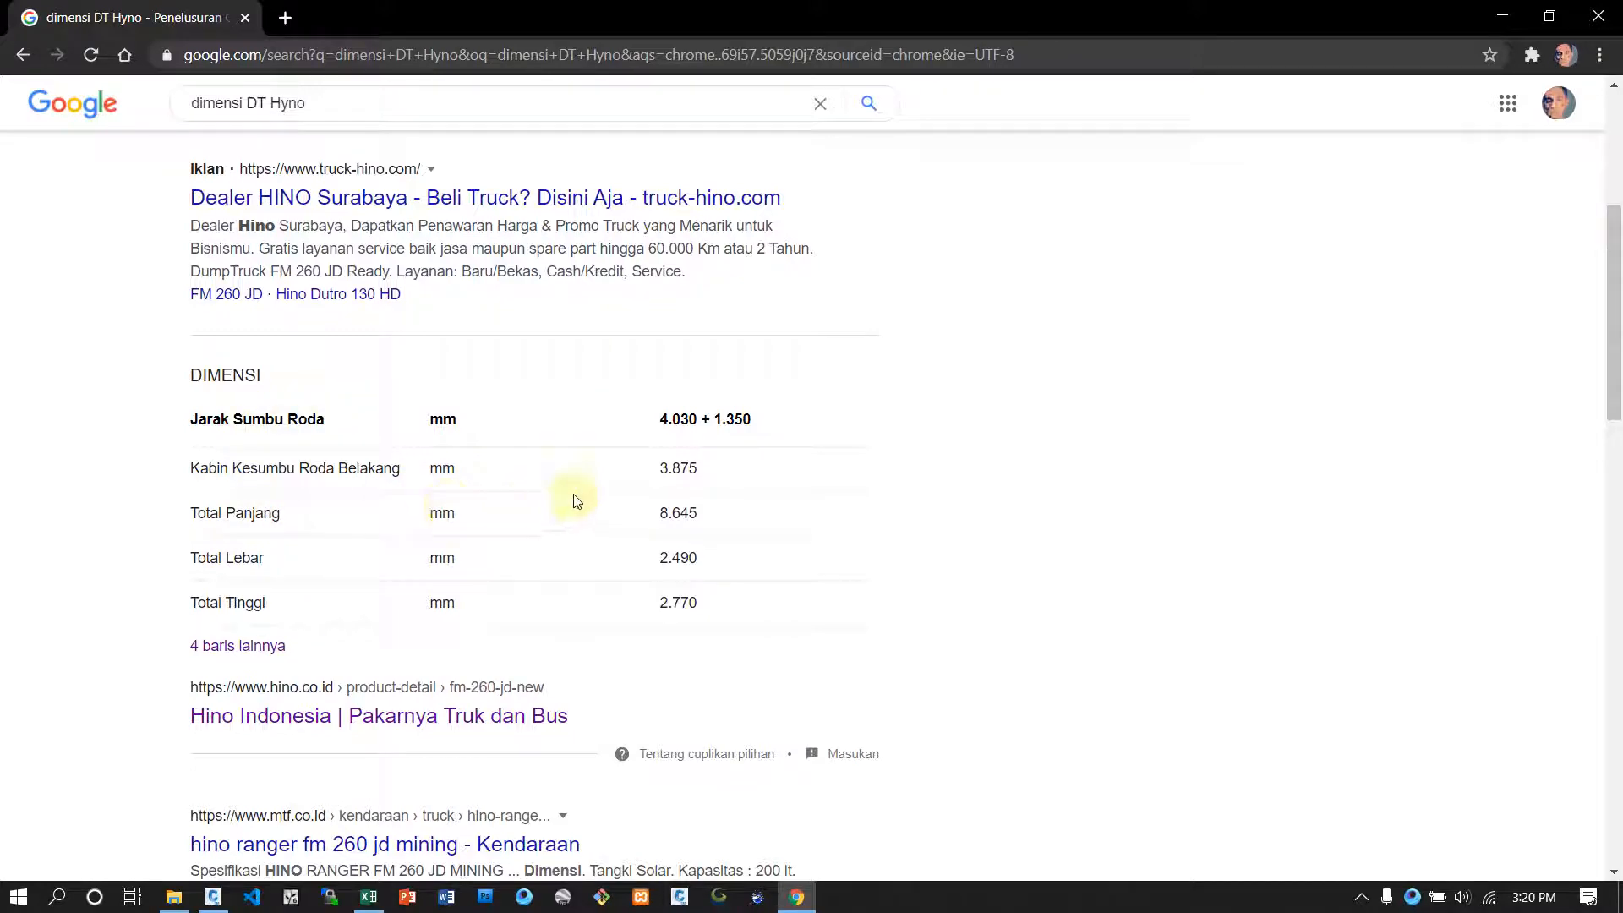
left_click(272, 719)
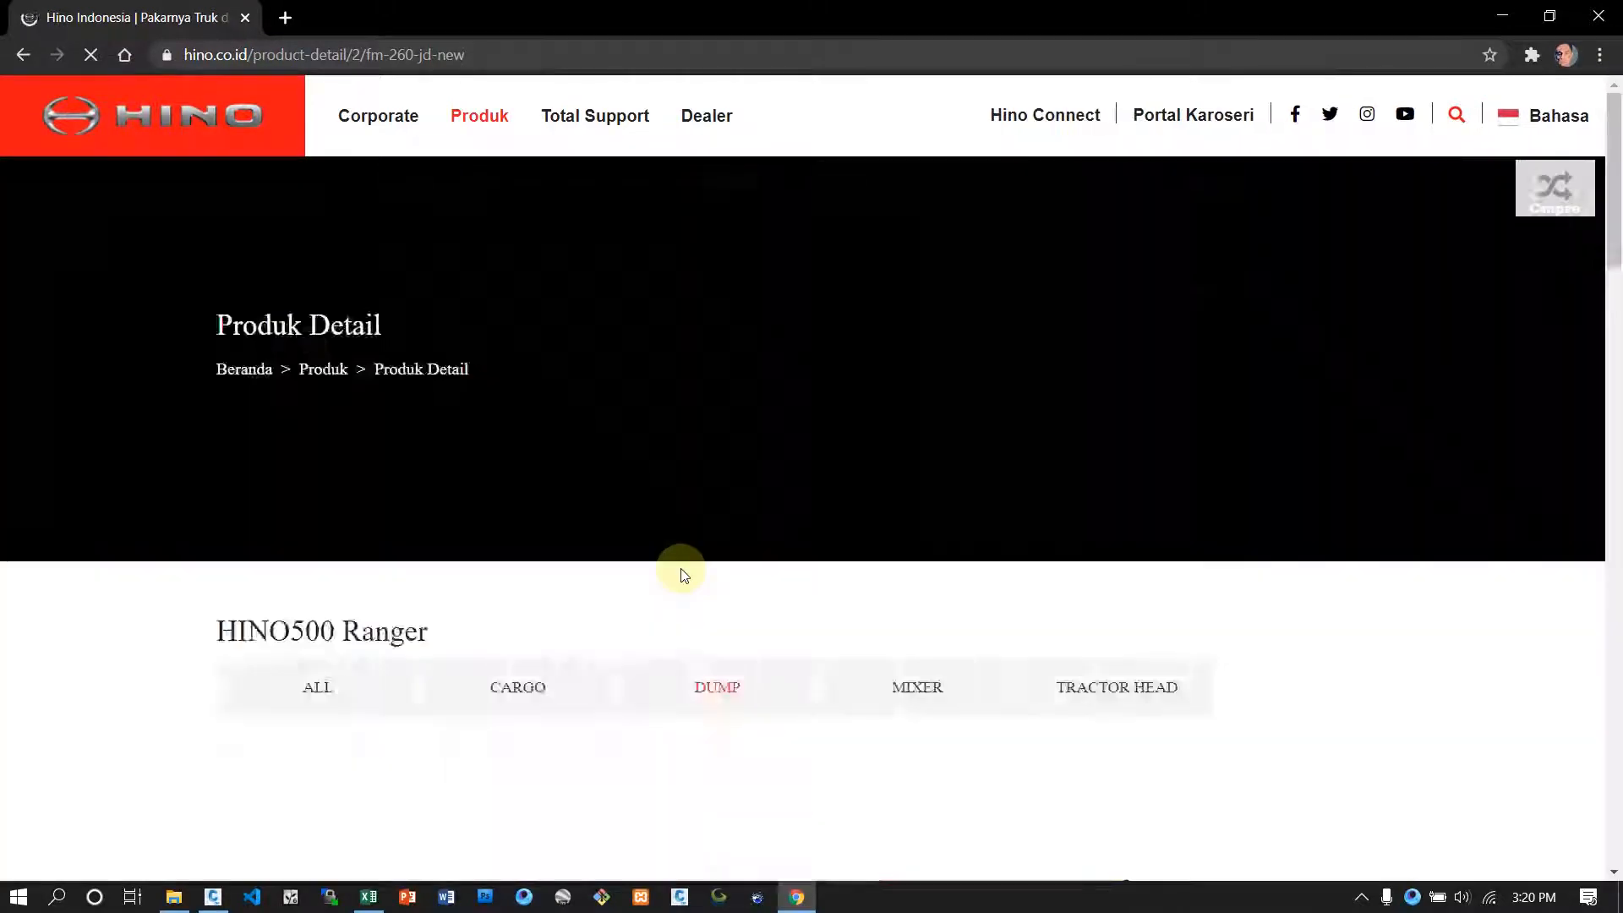
scroll(898, 478, "down", 5)
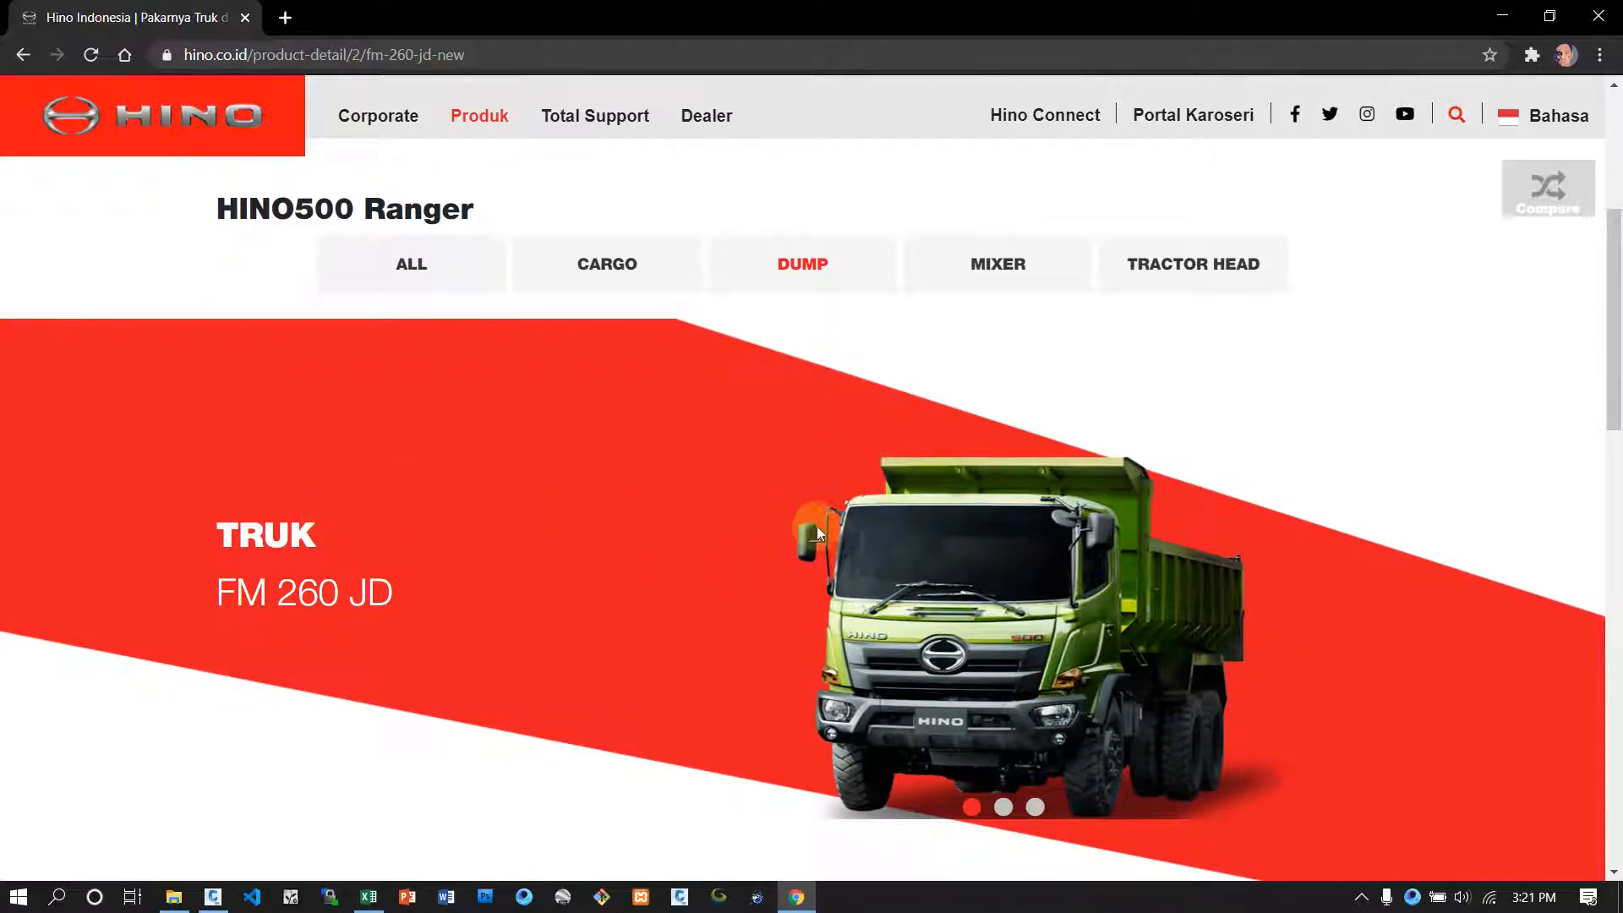
scroll(866, 508, "down", 1)
left_click(1007, 703)
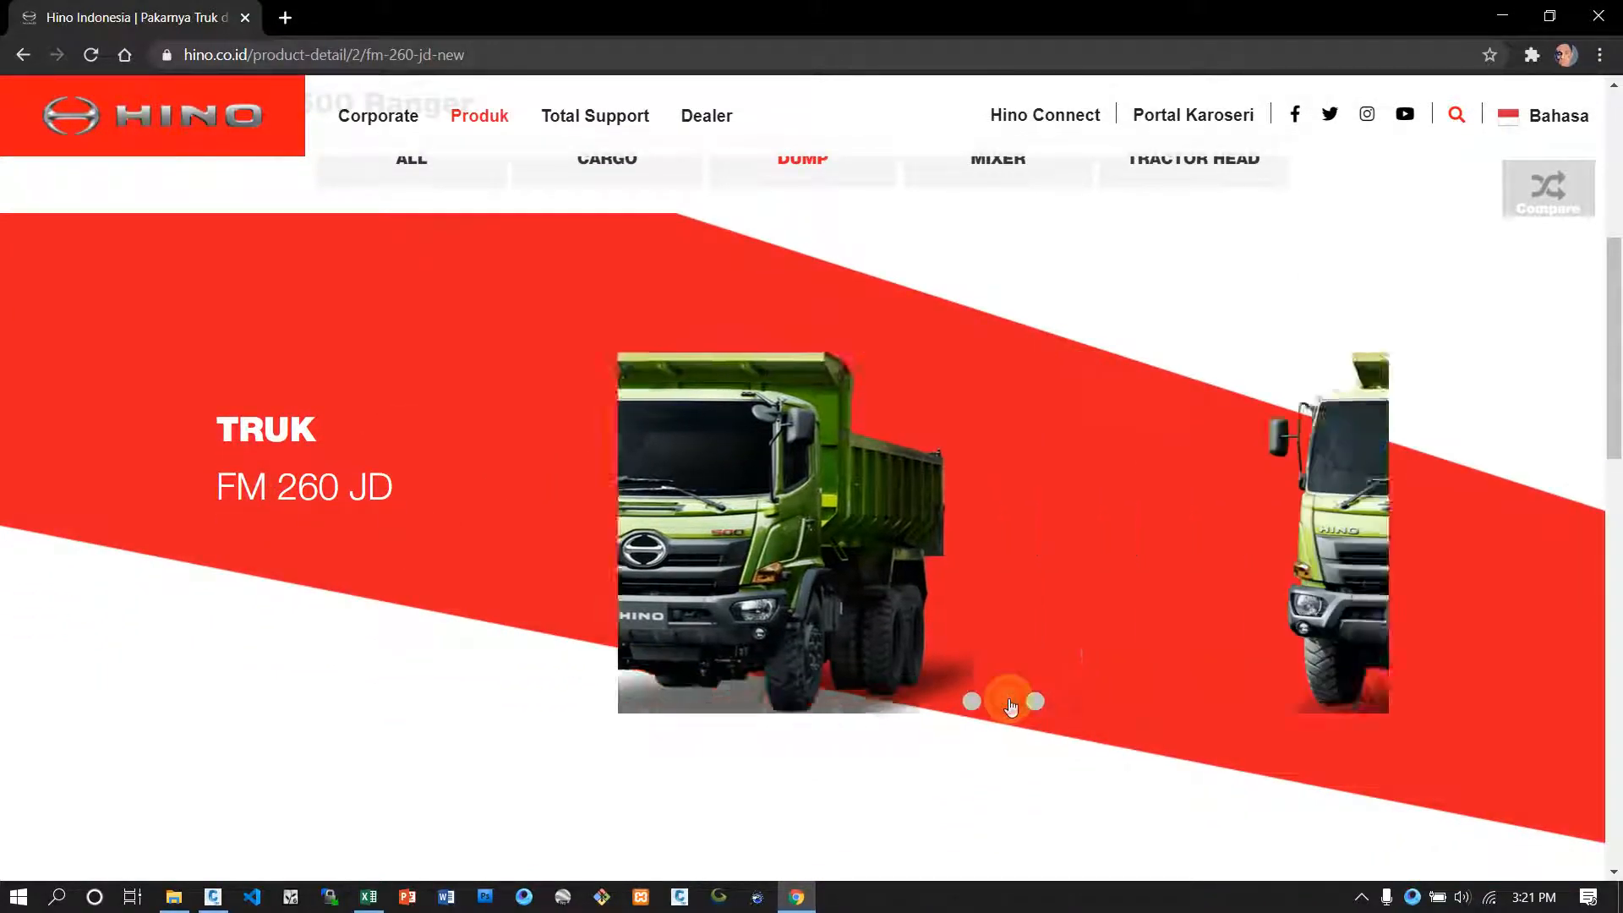
left_click(1035, 701)
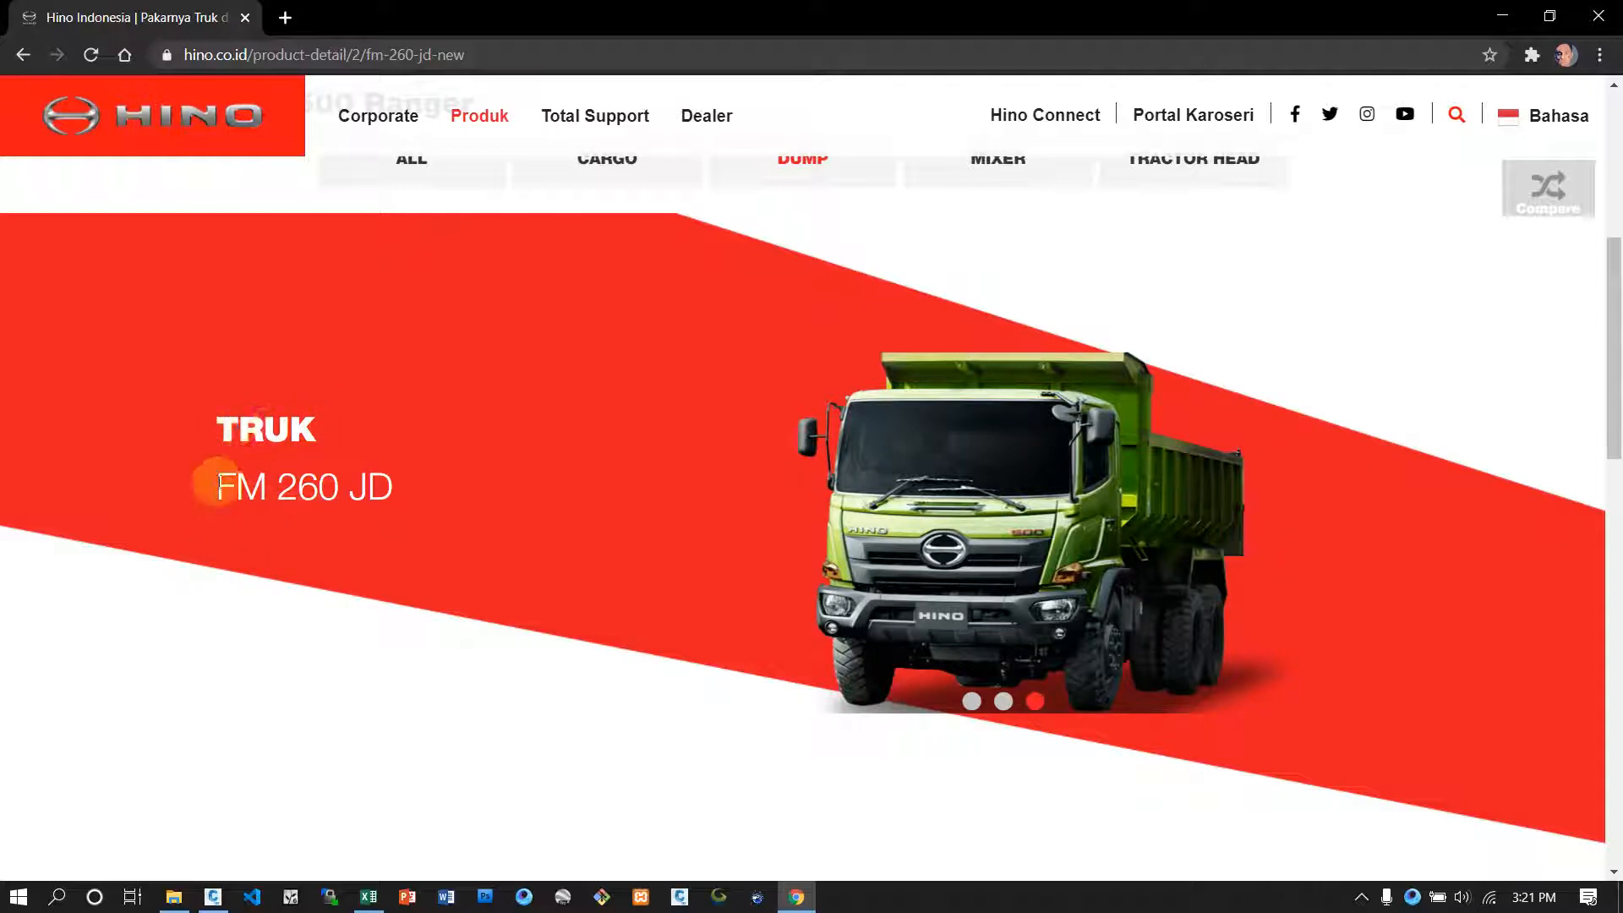
scroll(694, 440, "down", 3)
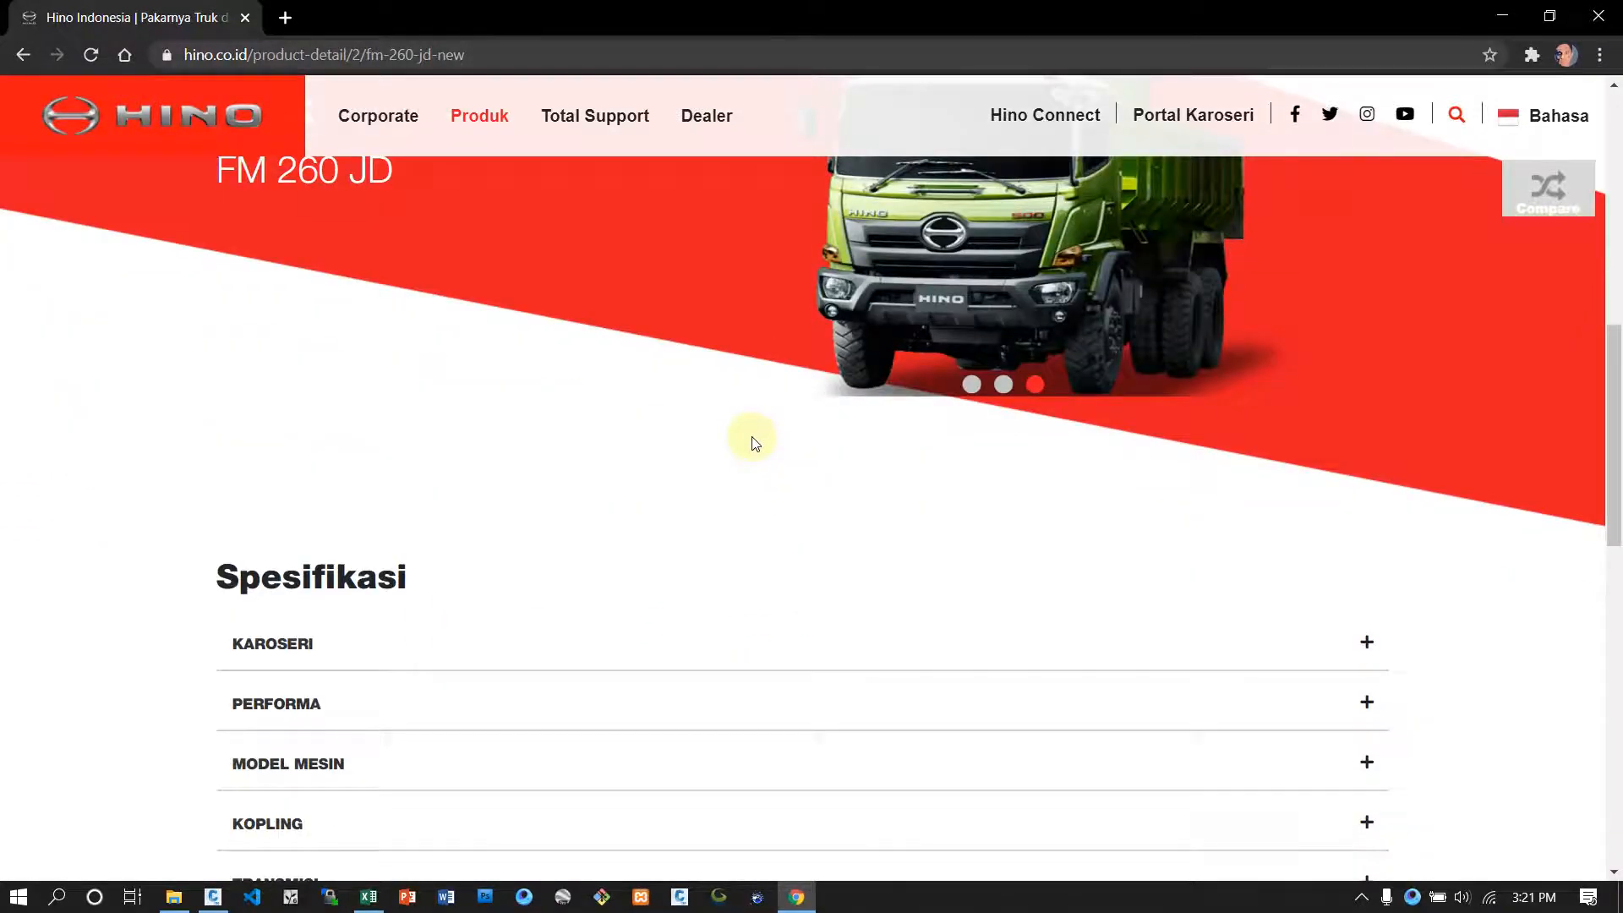
scroll(755, 443, "down", 1)
scroll(339, 482, "down", 1)
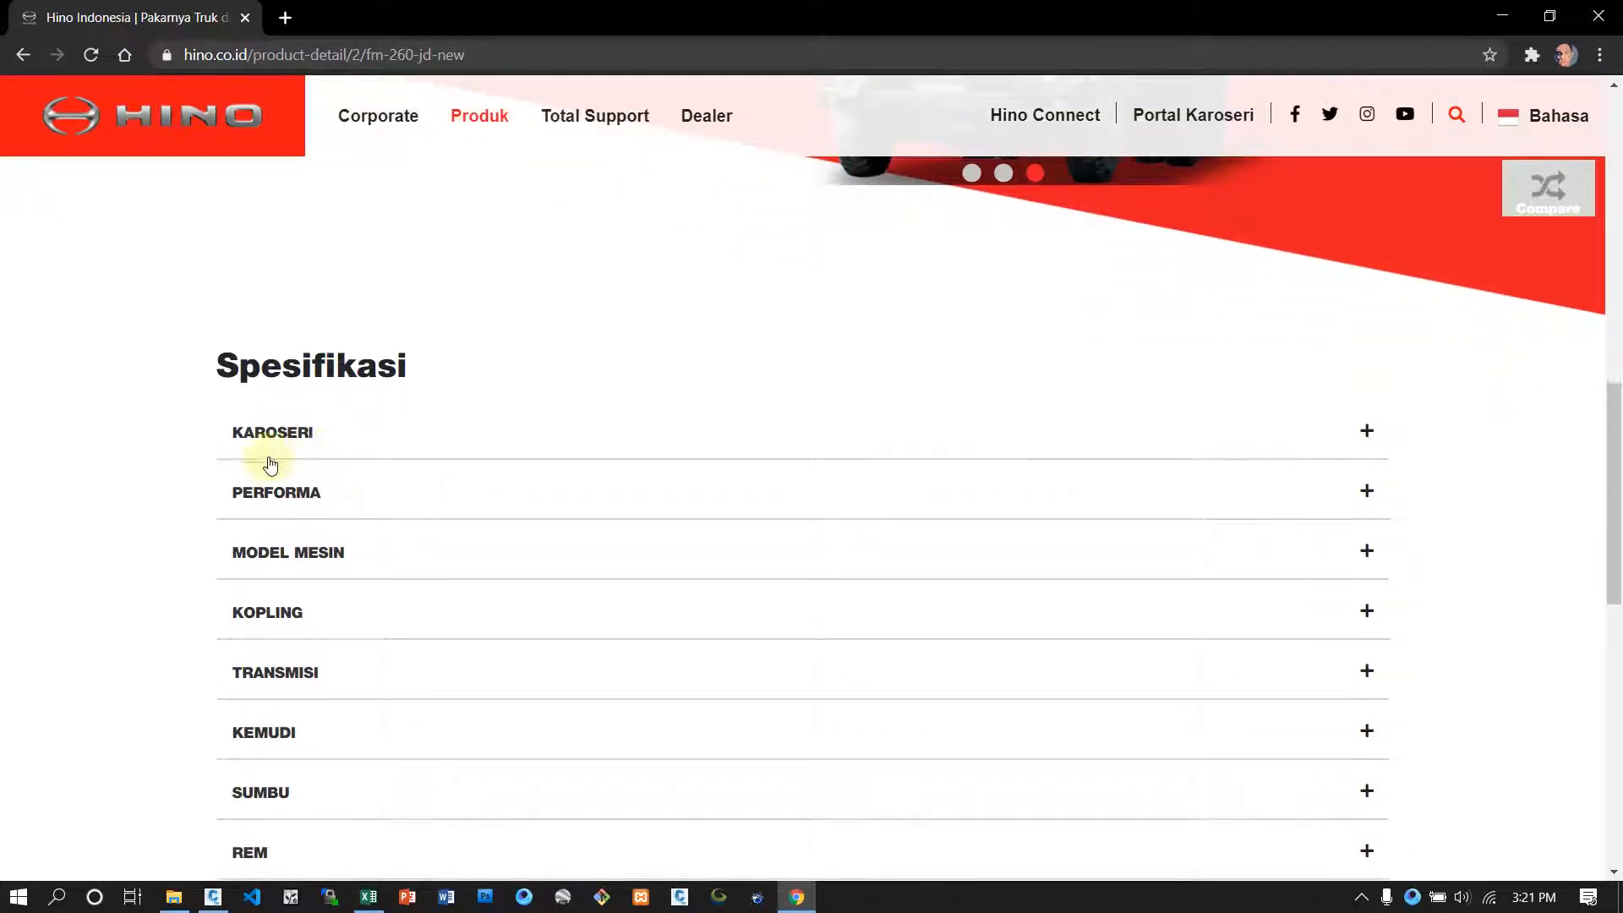
Step: Expand the Dimensi section of the FM 260 JD specifications and review its dimension table along with the truck picture
scroll(312, 505, "down", 1)
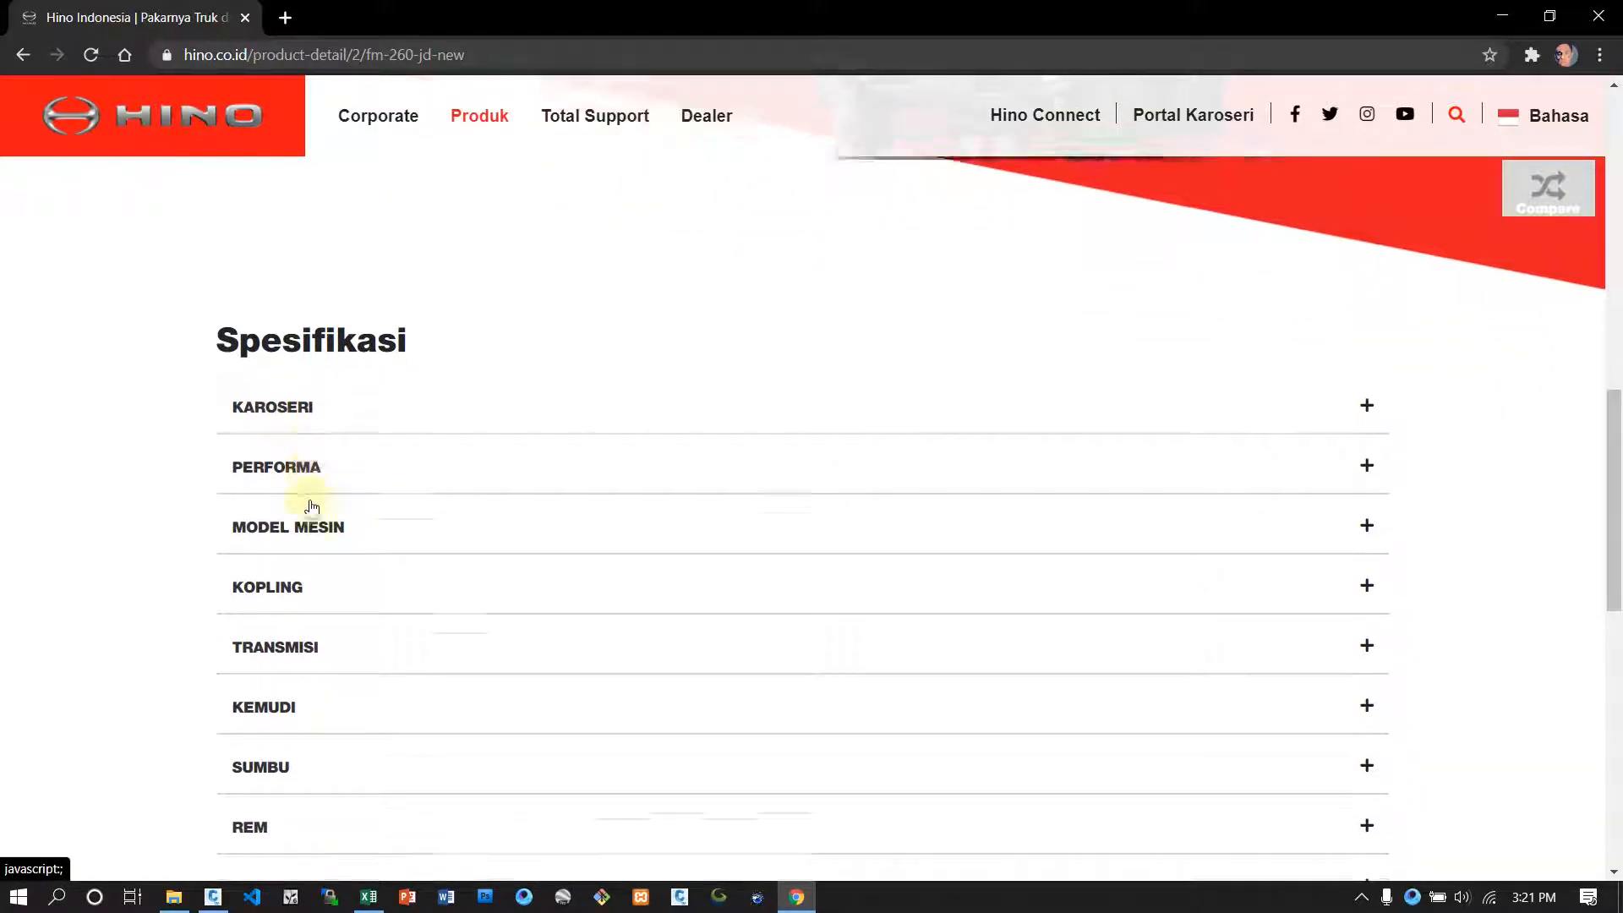
scroll(312, 506, "down", 2)
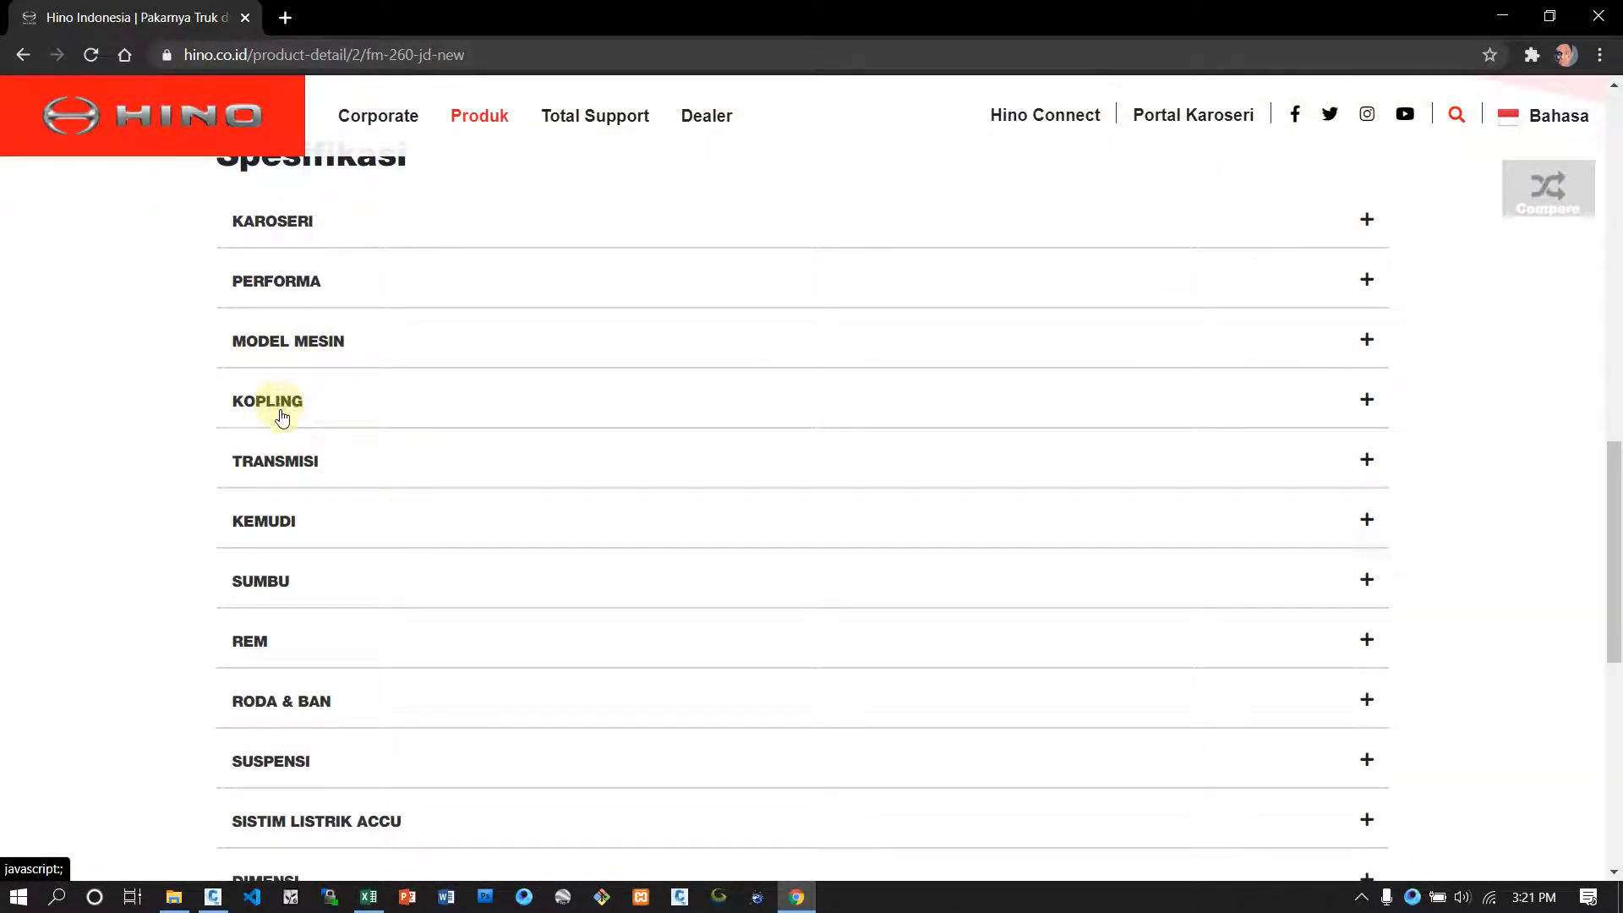
scroll(307, 522, "down", 1)
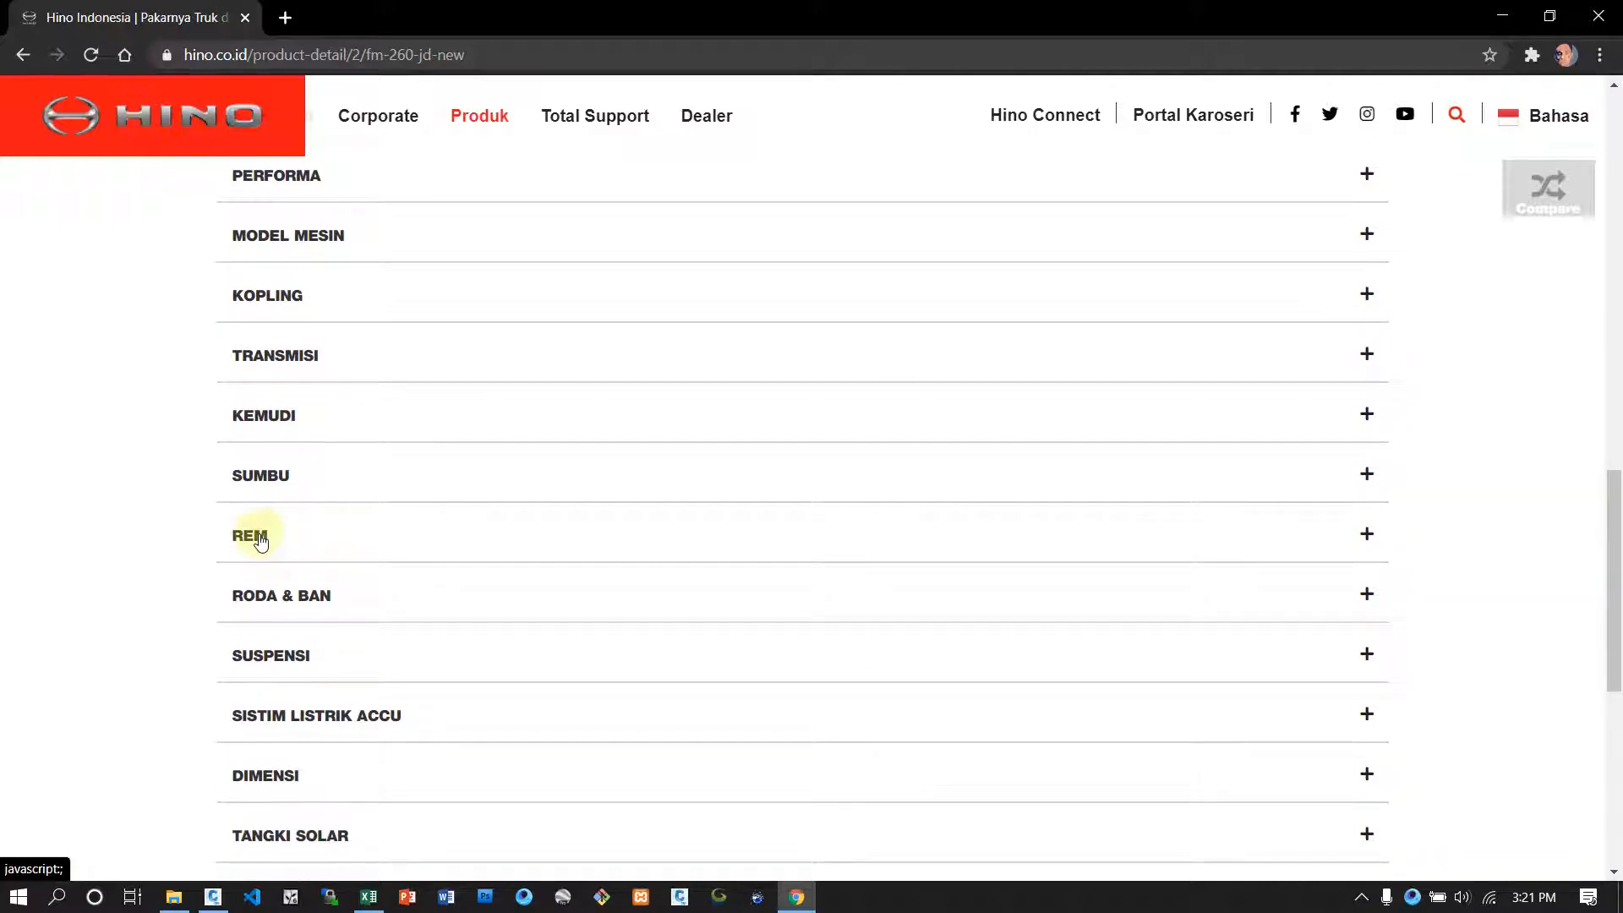
scroll(260, 541, "down", 2)
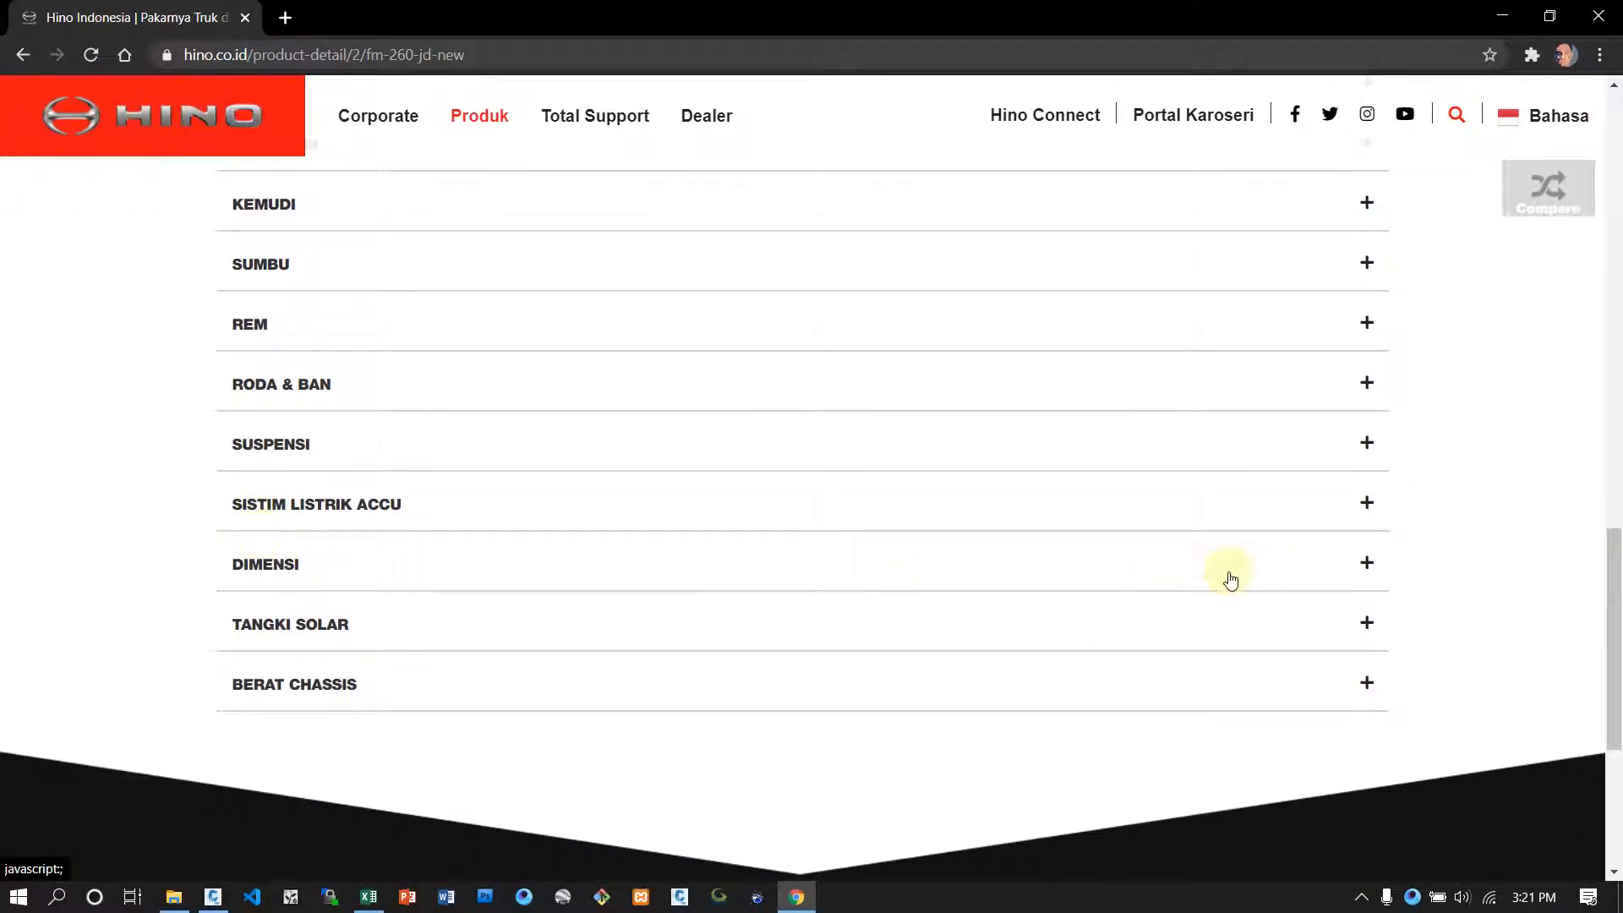
left_click(1365, 564)
scroll(1004, 569, "down", 2)
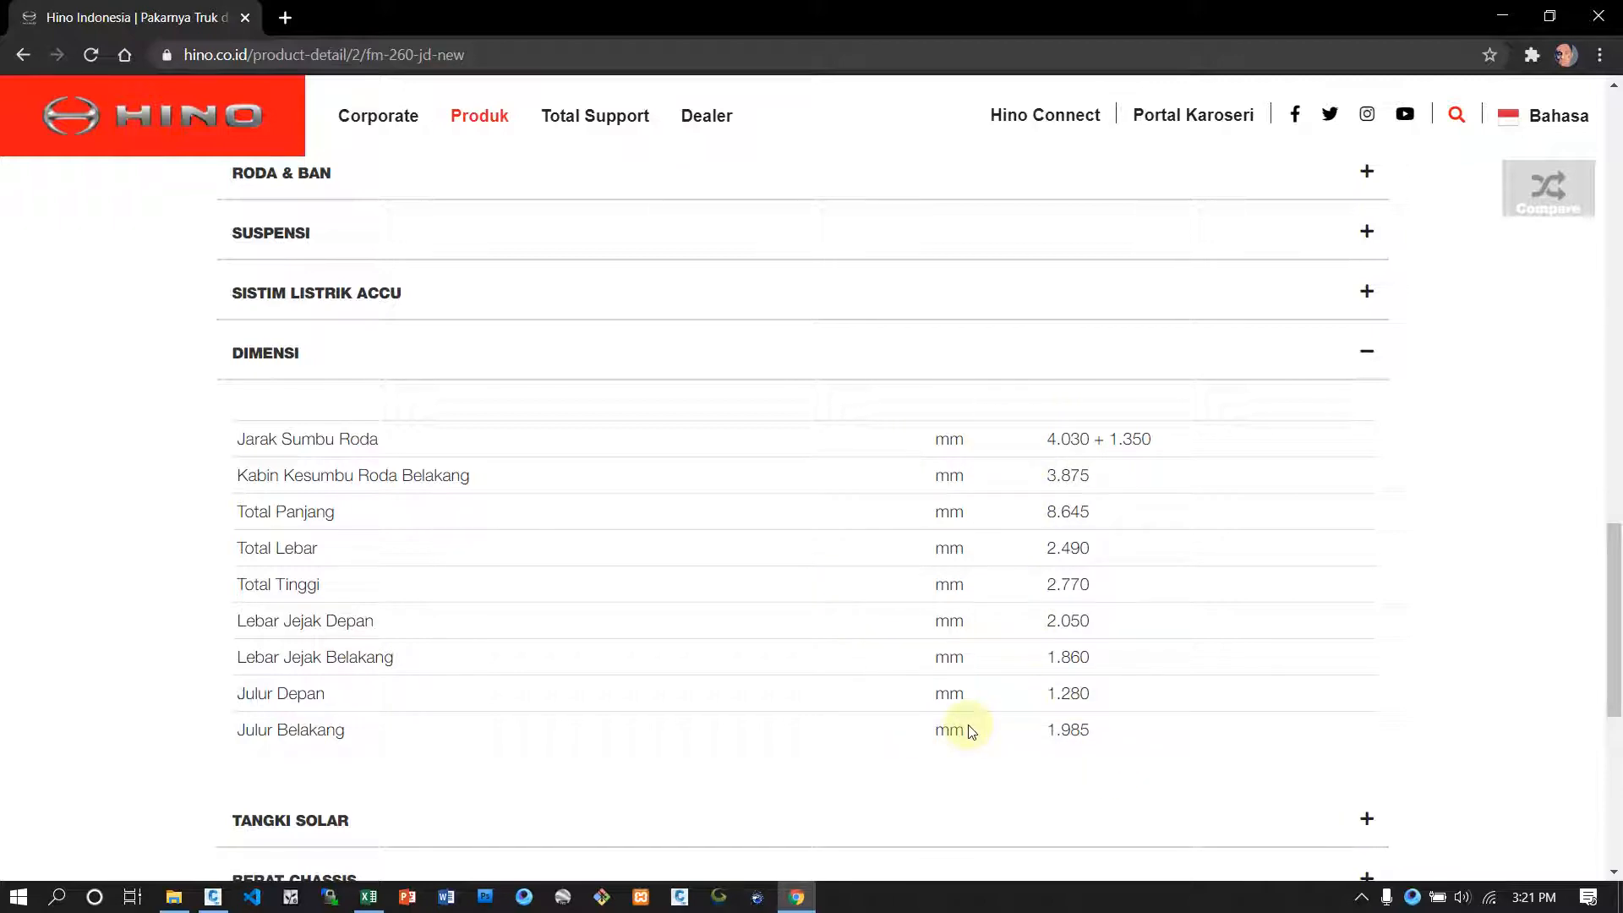
scroll(978, 623, "up", 15)
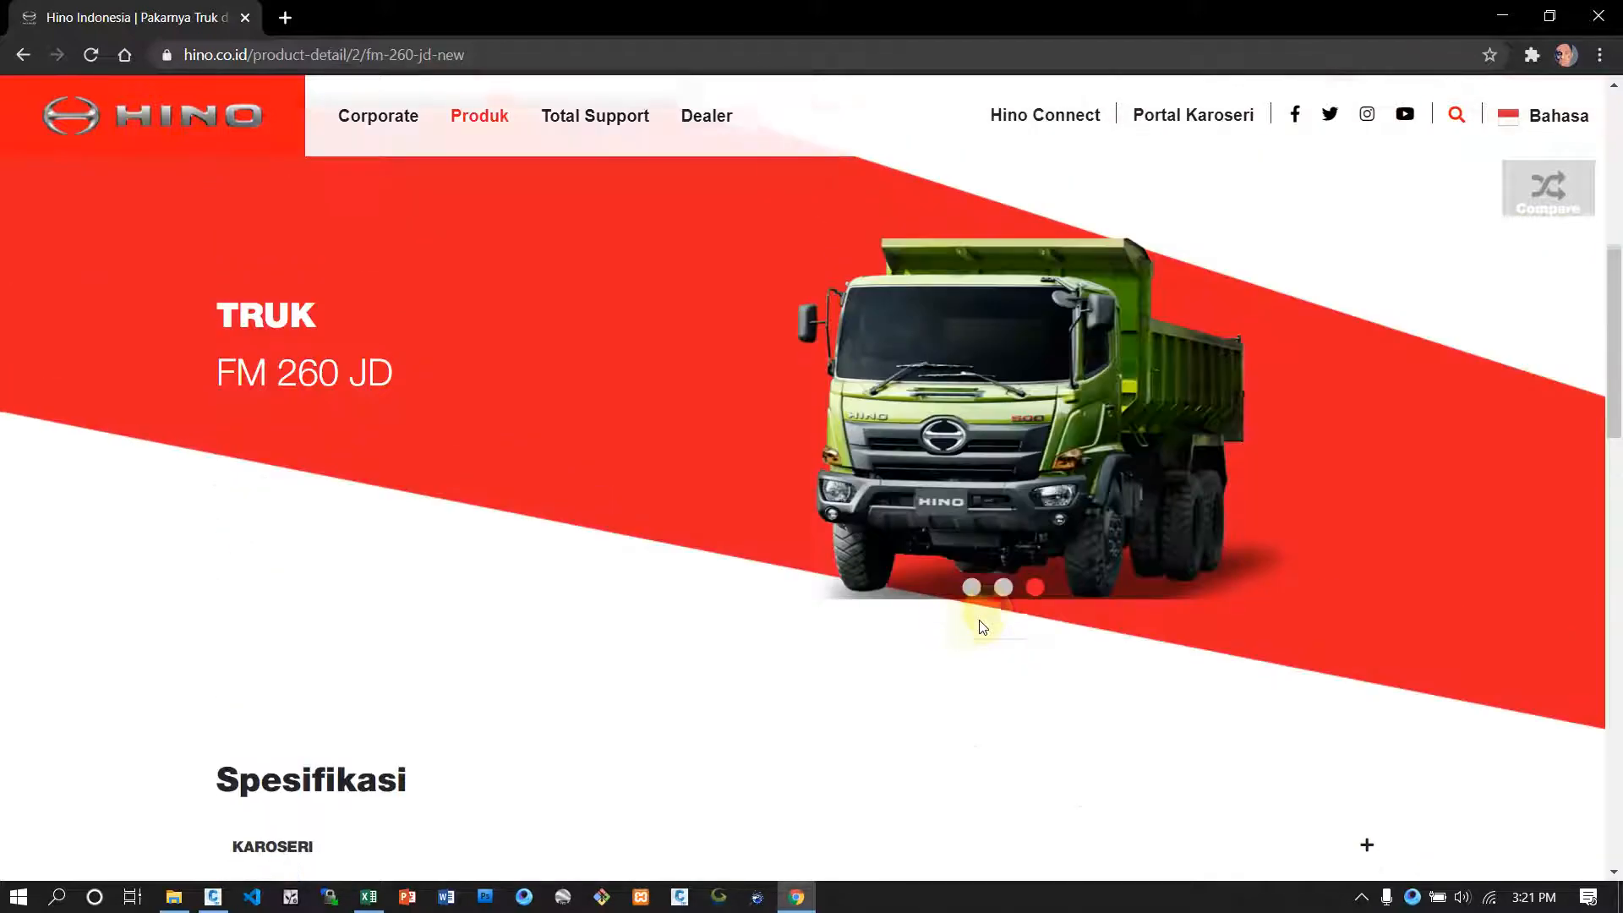
scroll(1015, 448, "down", 3)
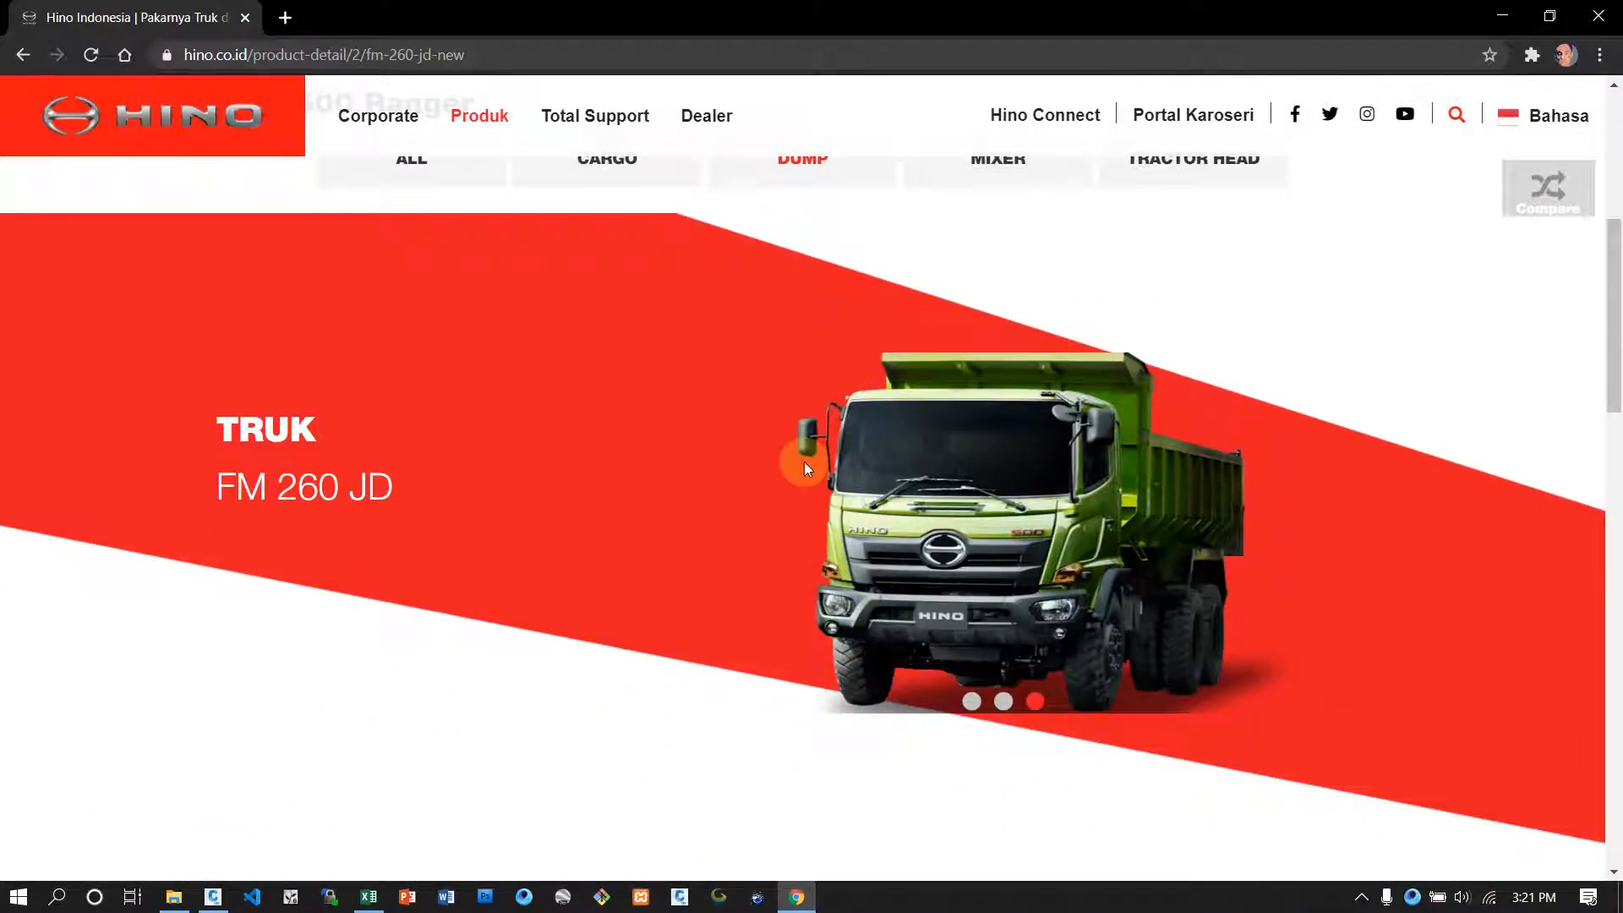
scroll(1048, 589, "down", 3)
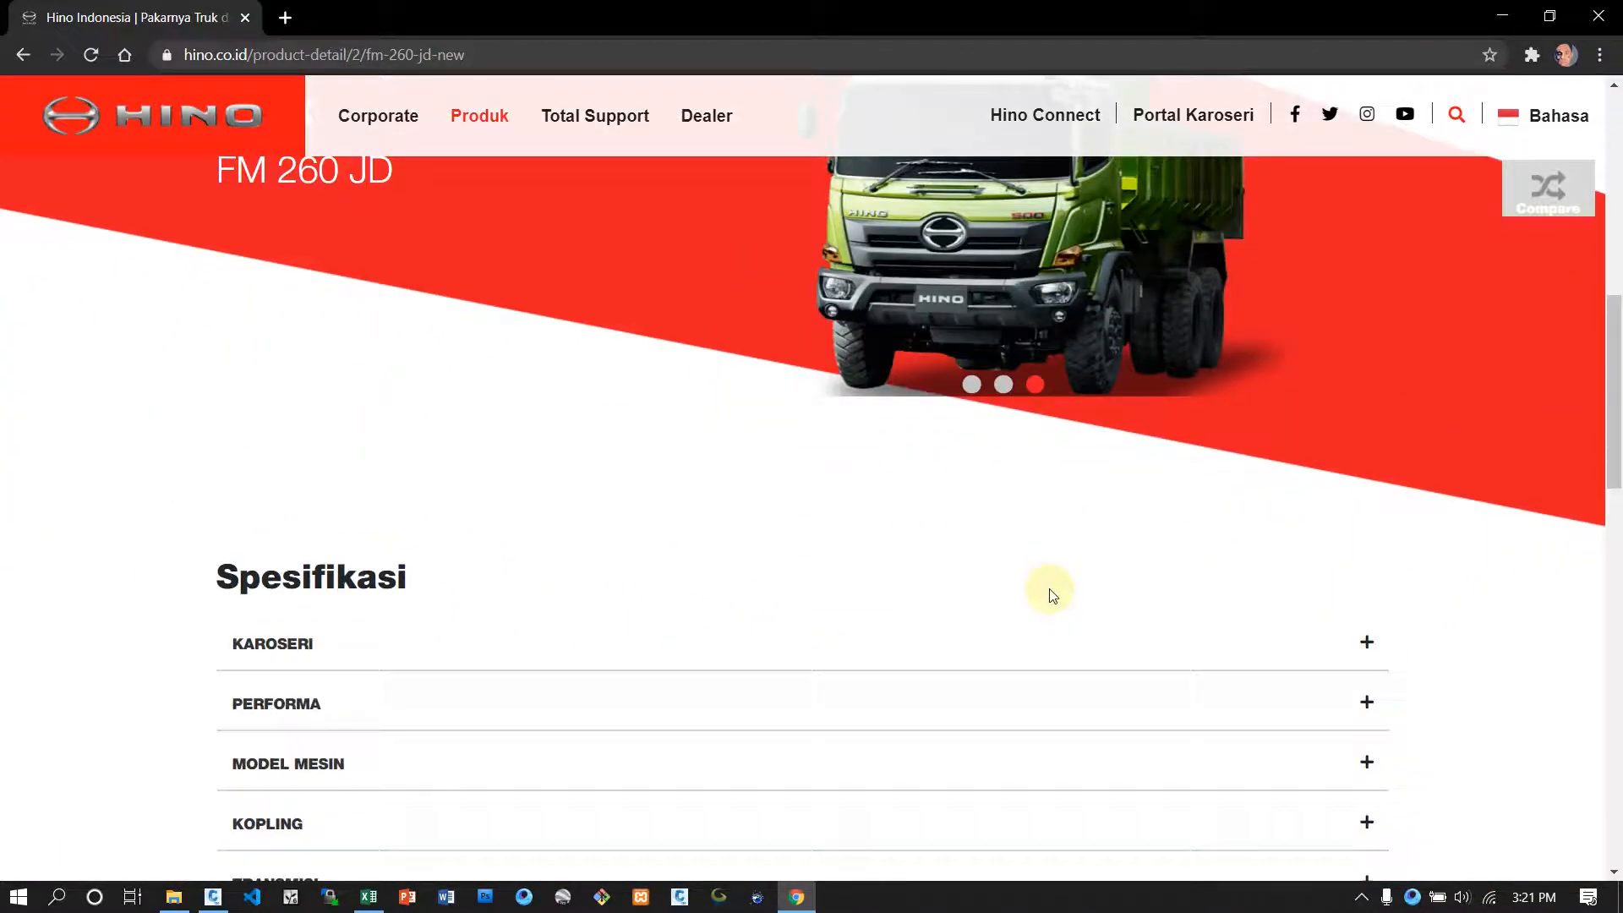
scroll(1048, 588, "down", 9)
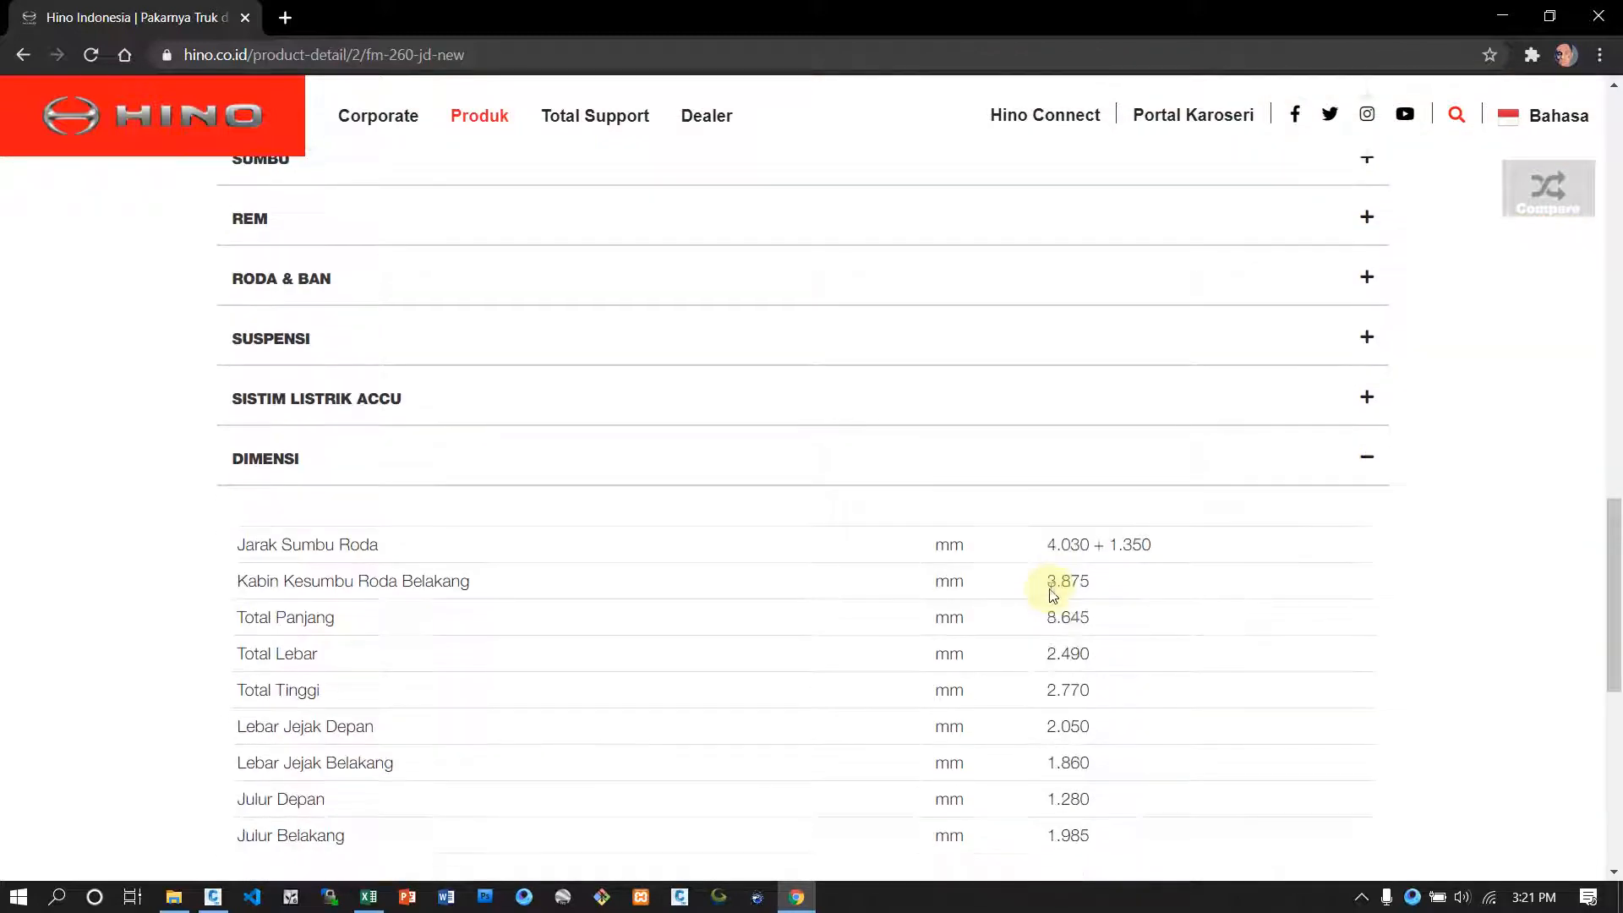
Step: Switch to the Tabel Geometrik workbook in Excel and set the lane count n in cell E9 to 2
left_click(368, 897)
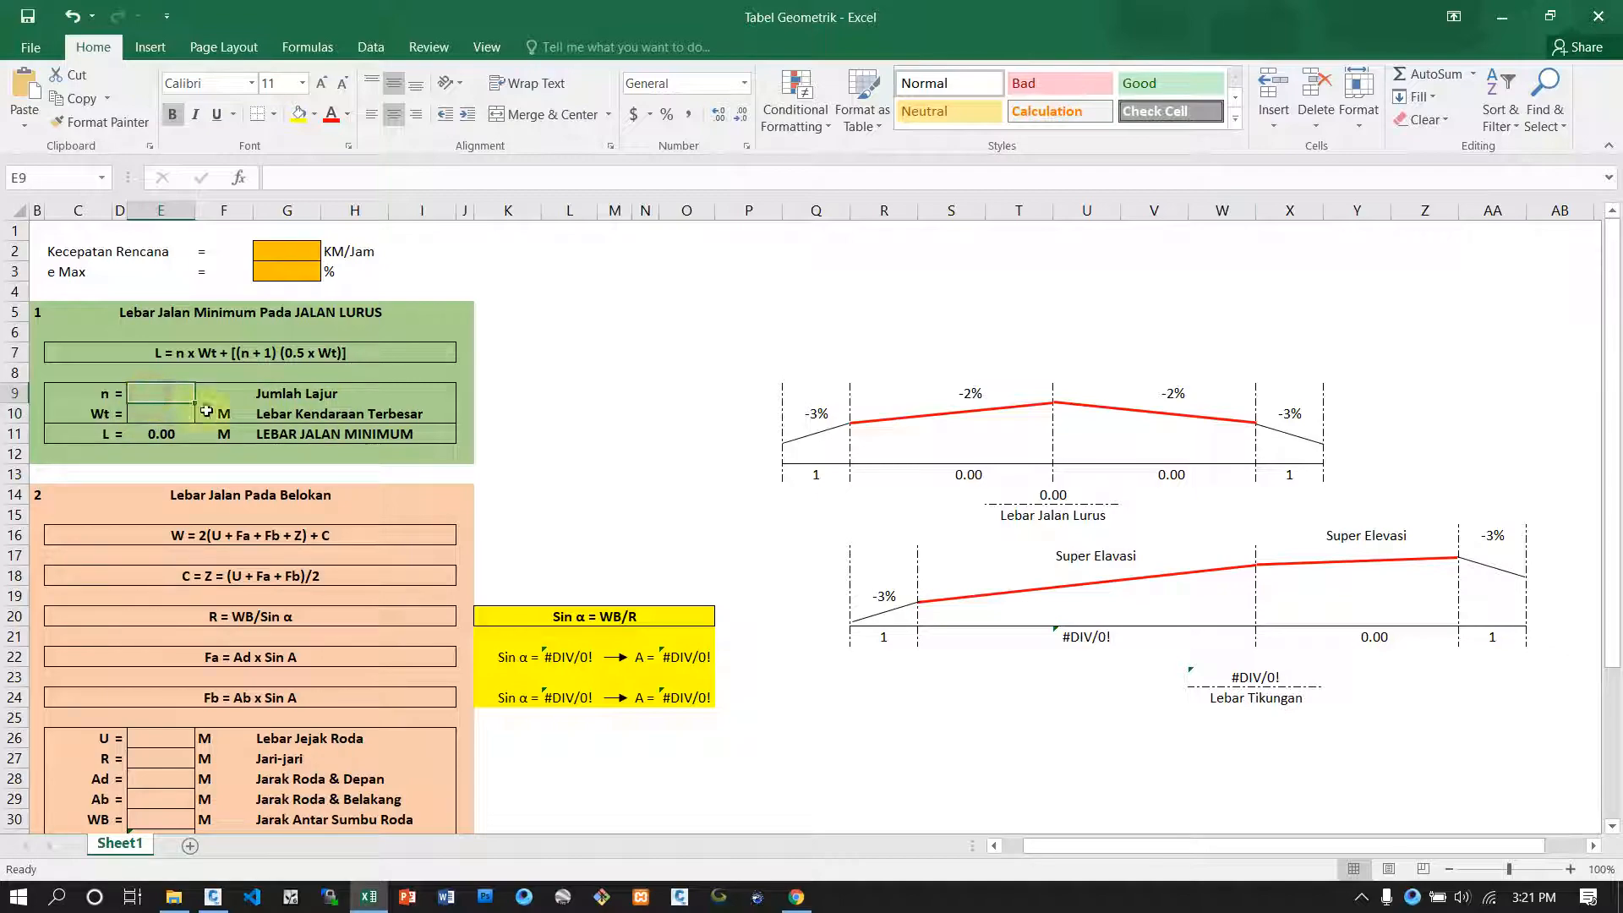
type("2")
key("Return")
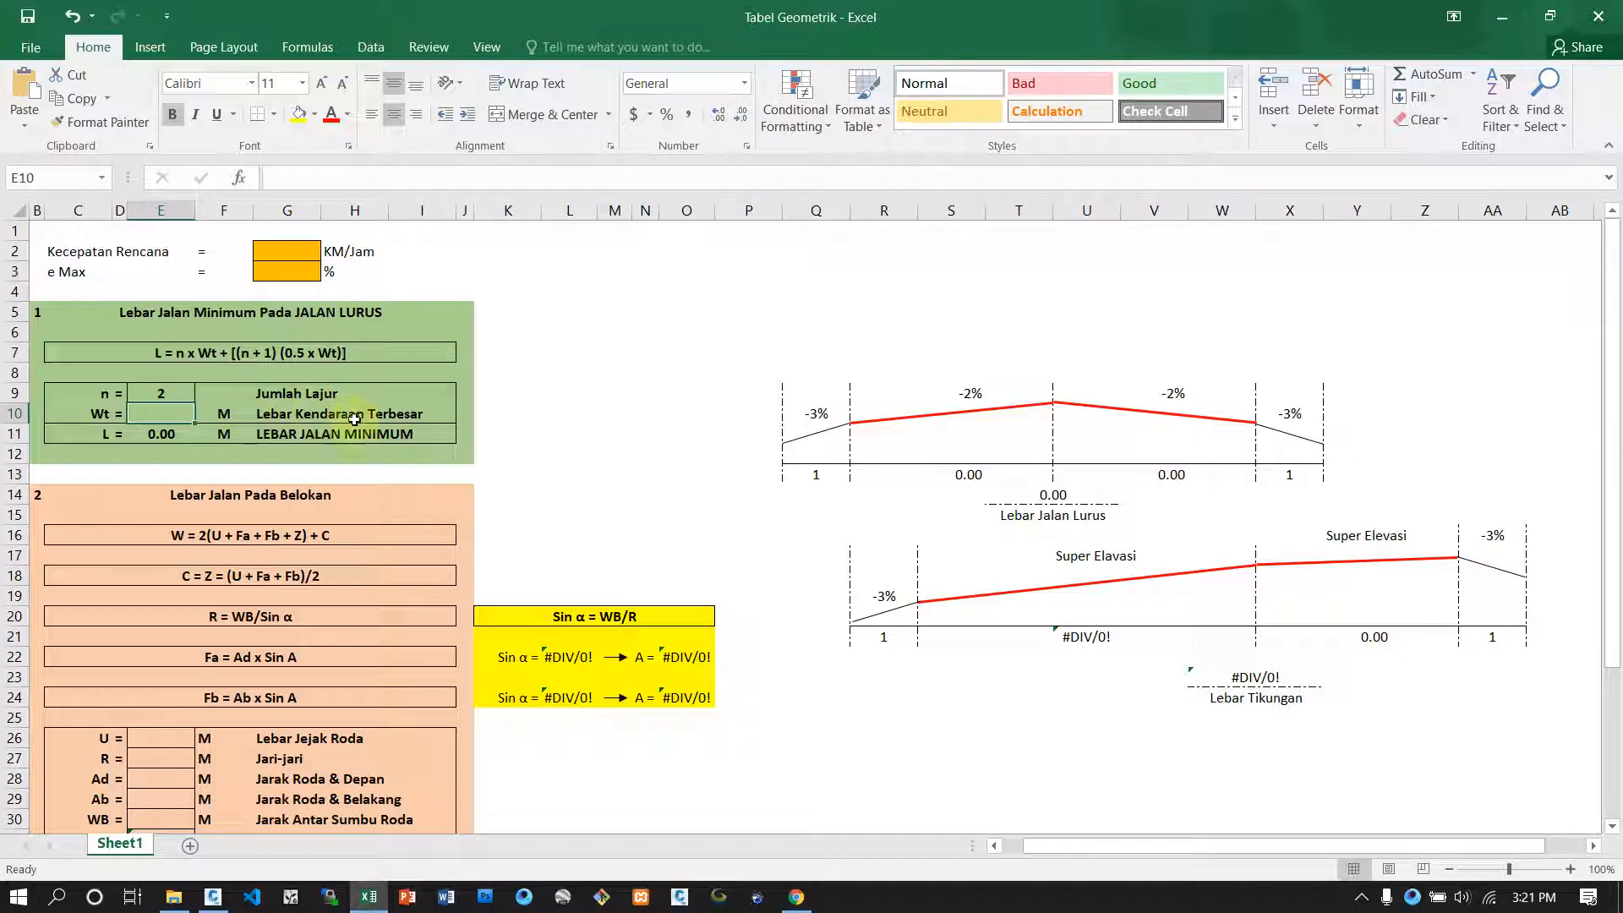
Step: Check the truck's Total Lebar on the Hino page in Chrome and enter 2.49 as Wt in E10 of the Excel sheet
left_click(797, 896)
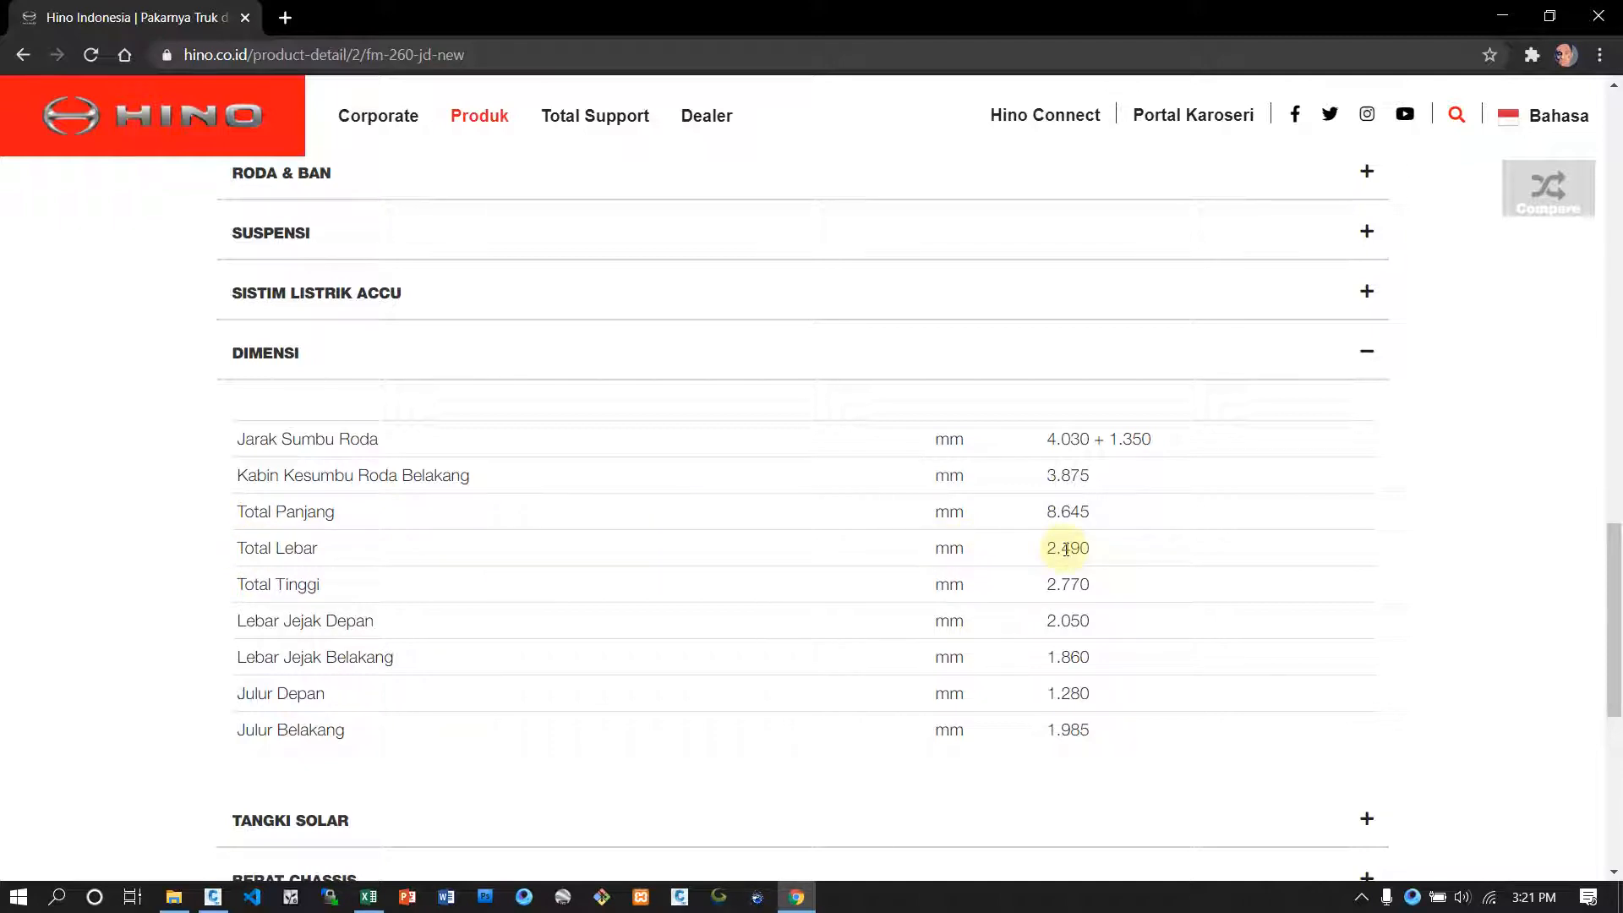
left_click(797, 897)
type("2")
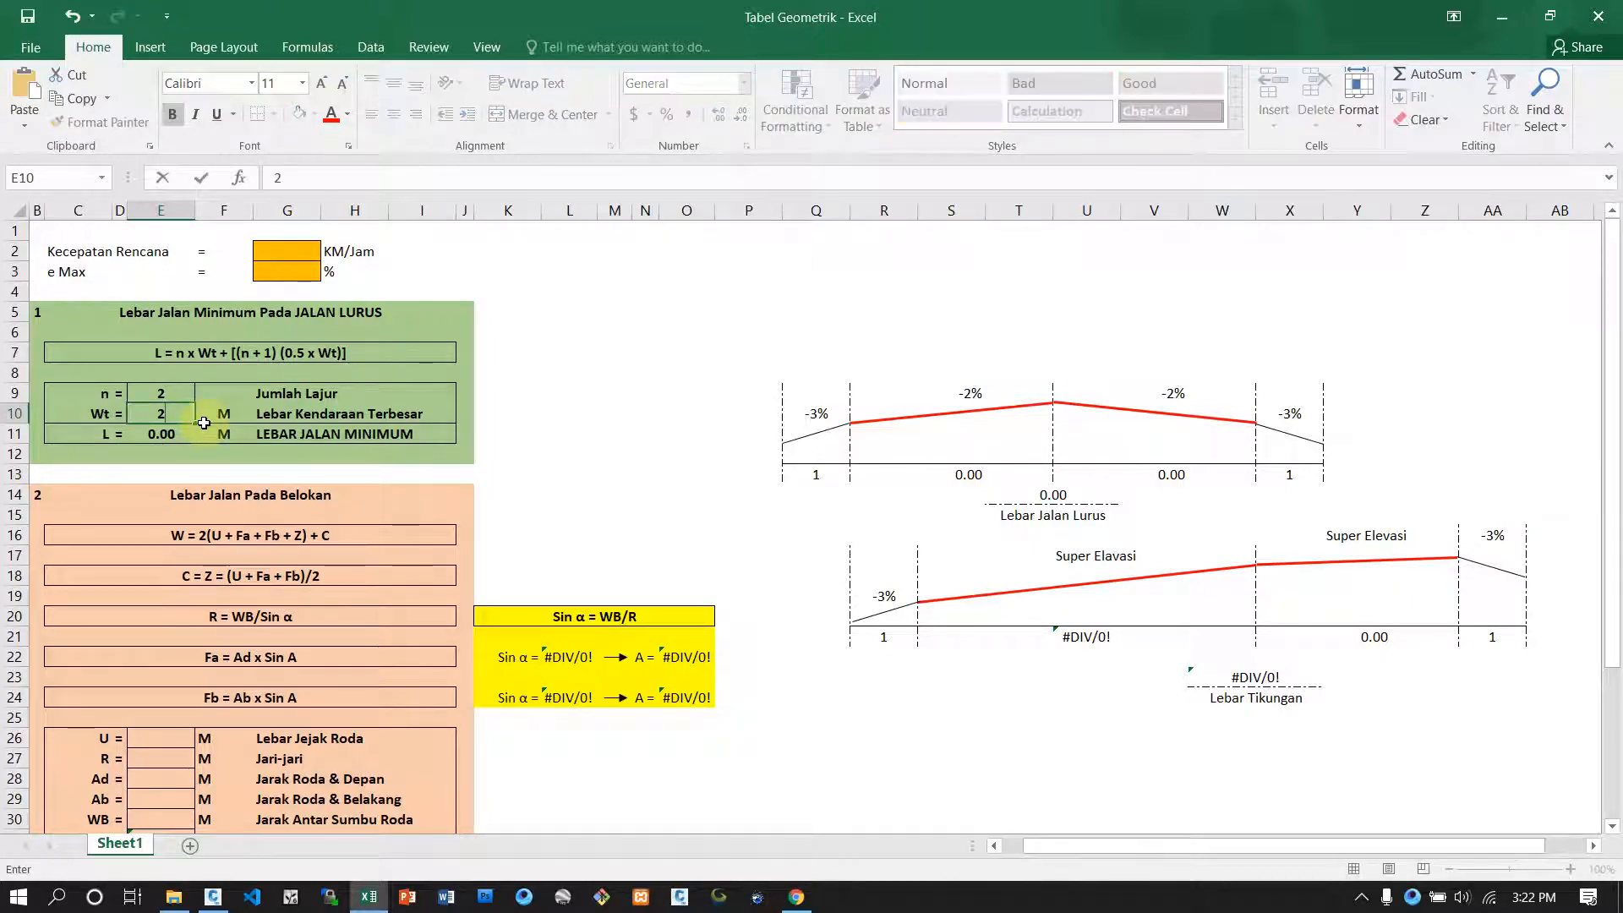
type(".49")
key("Return")
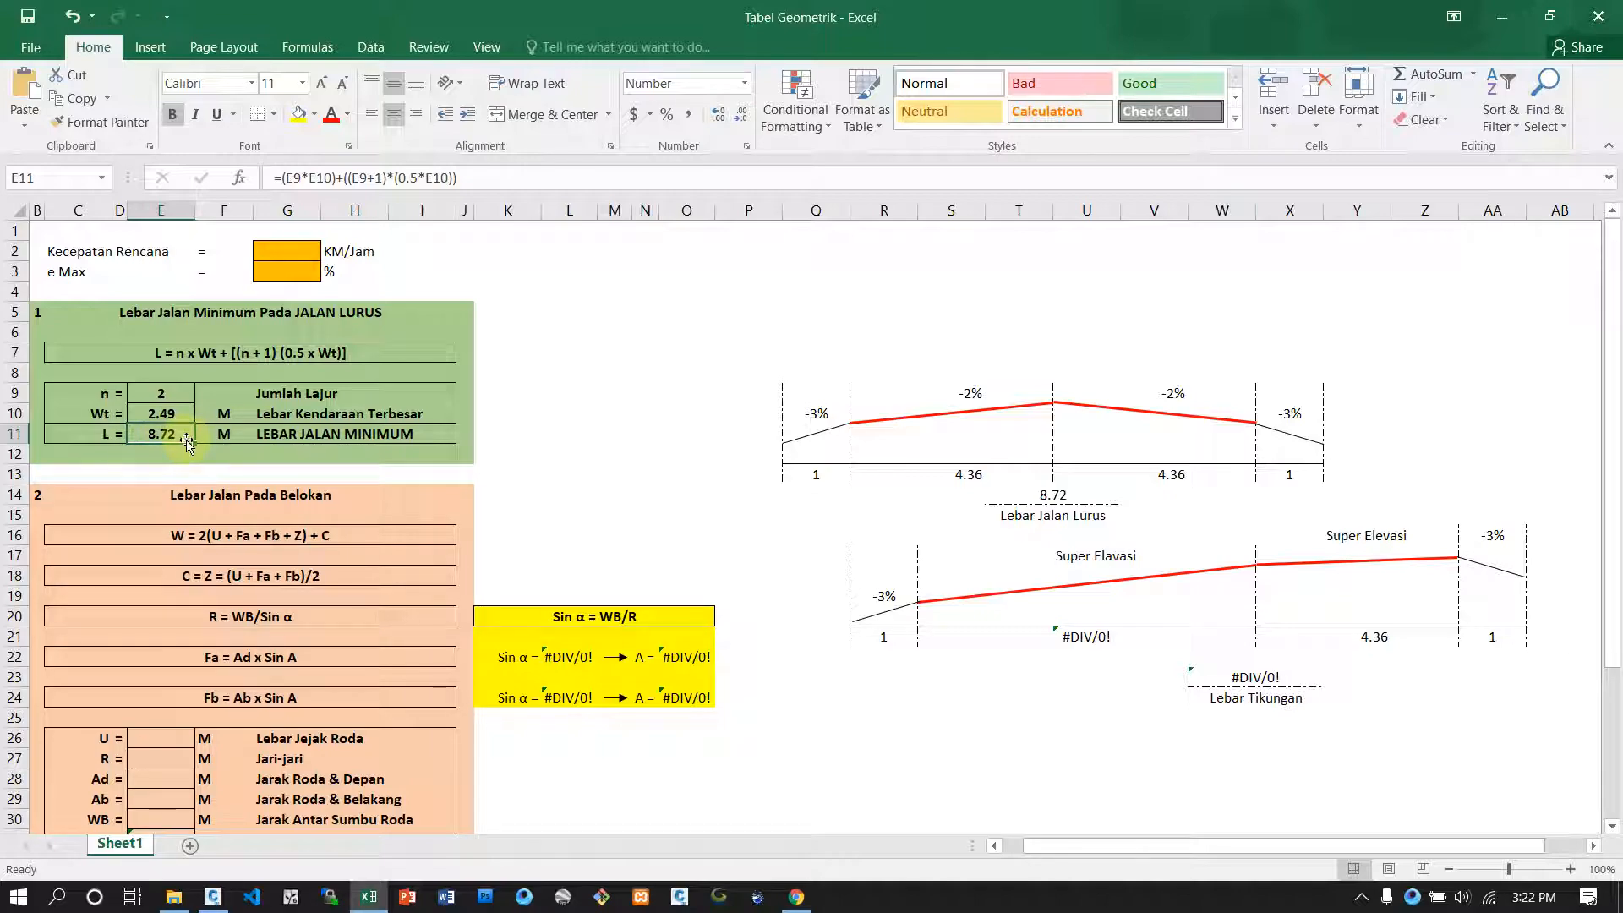
Step: Look up Lebar Jejak Depan in Chrome and enter 2.050 as wheel track U in E26 of the bend section in Excel
scroll(186, 442, "down", 2)
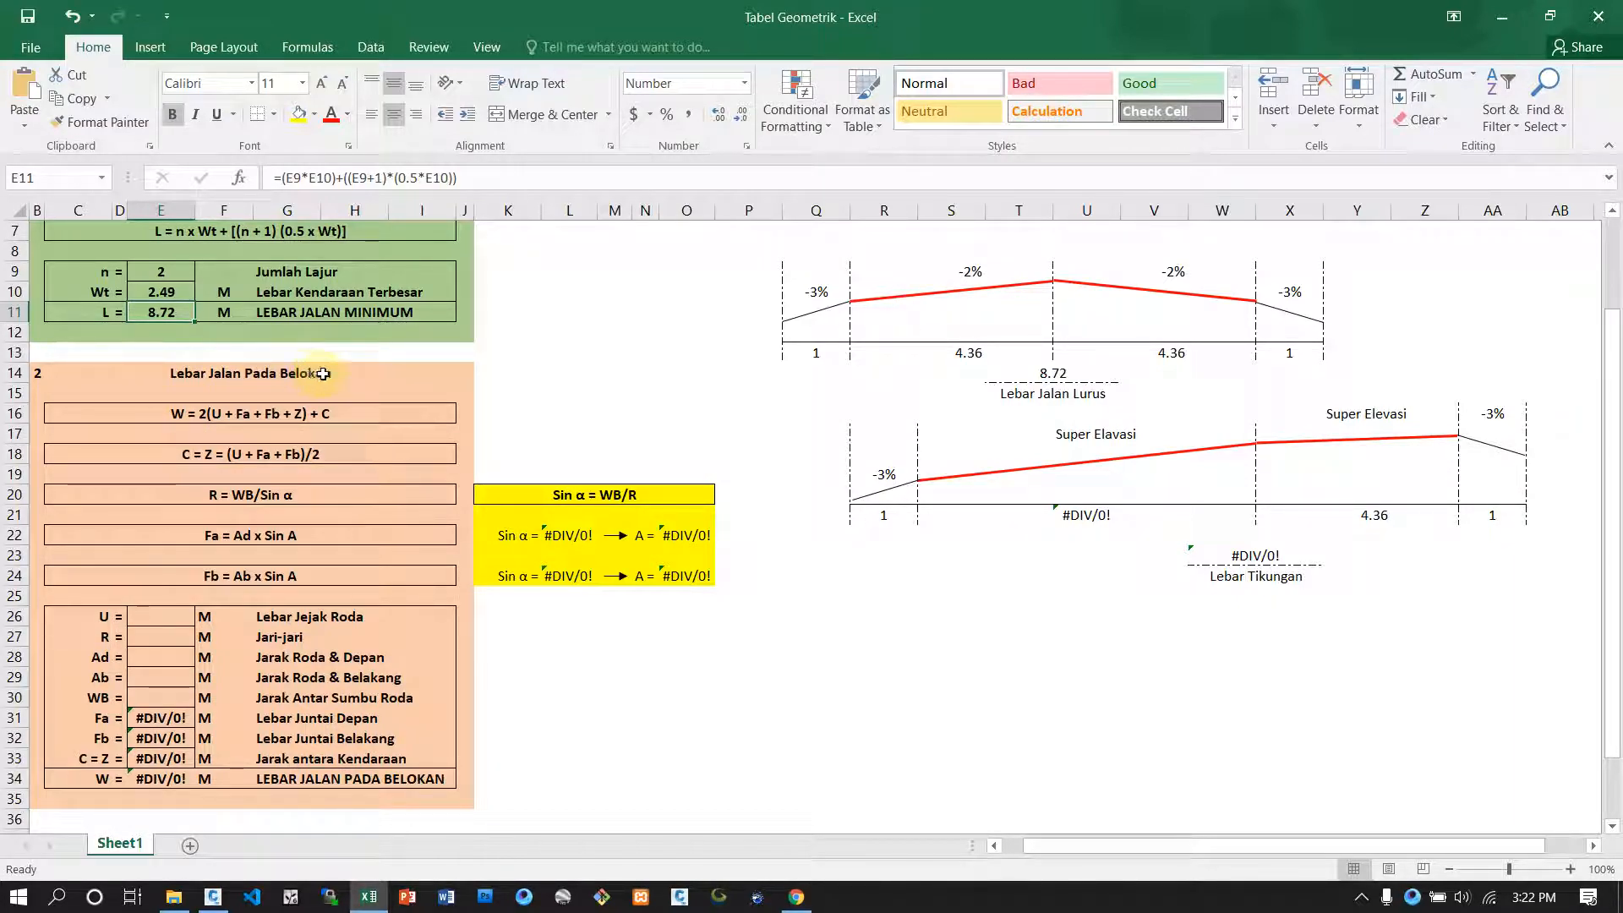
scroll(322, 375, "down", 1)
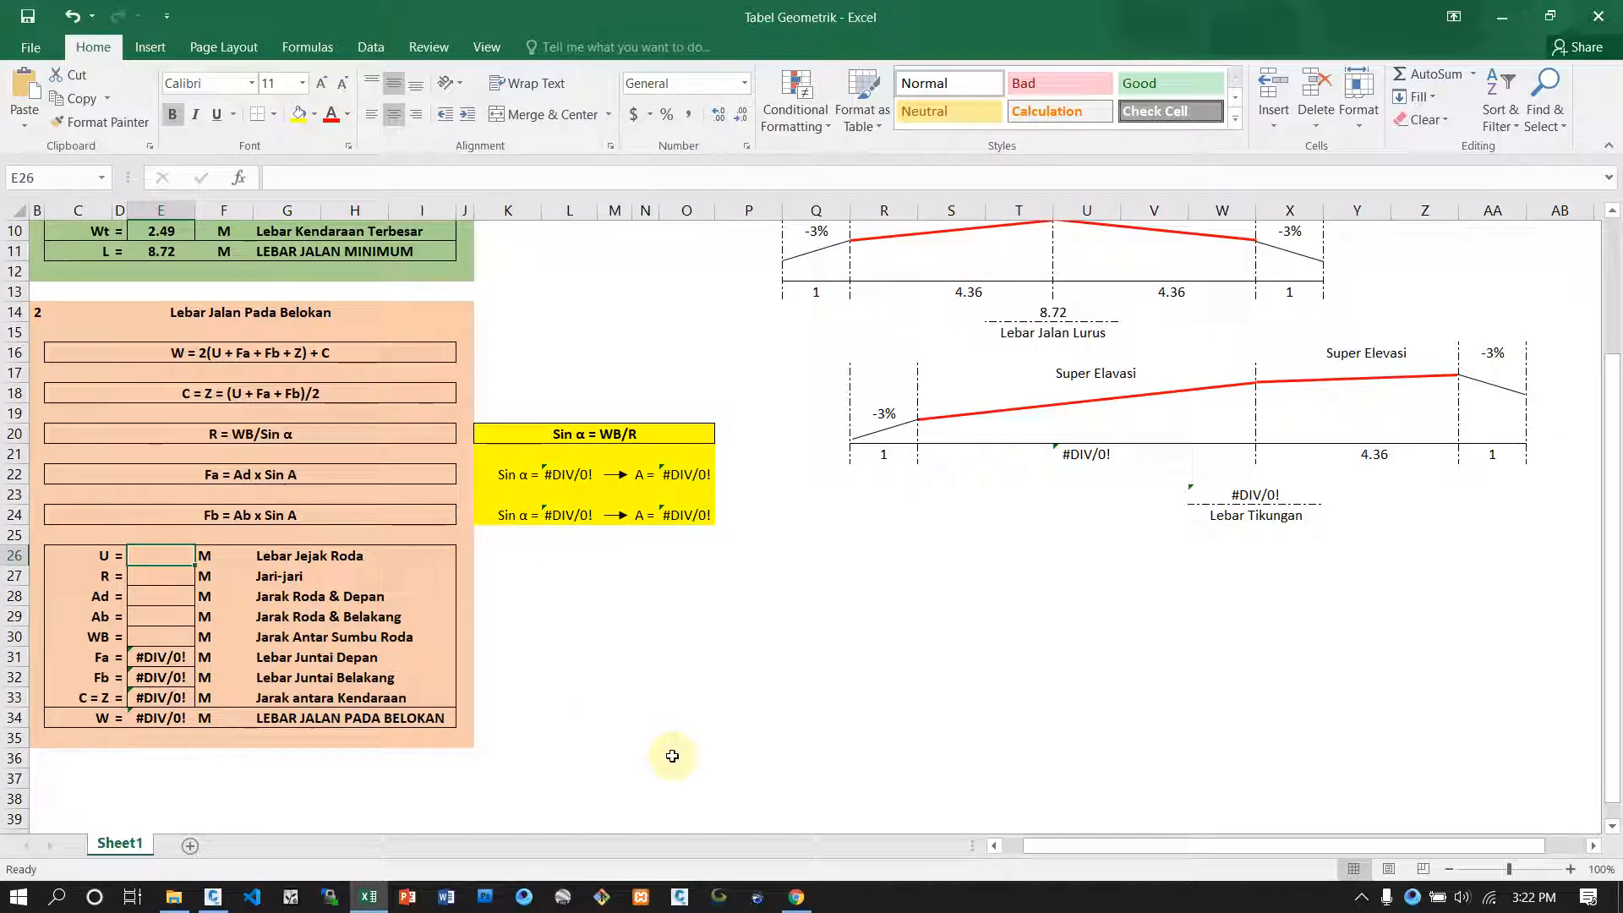
left_click(814, 895)
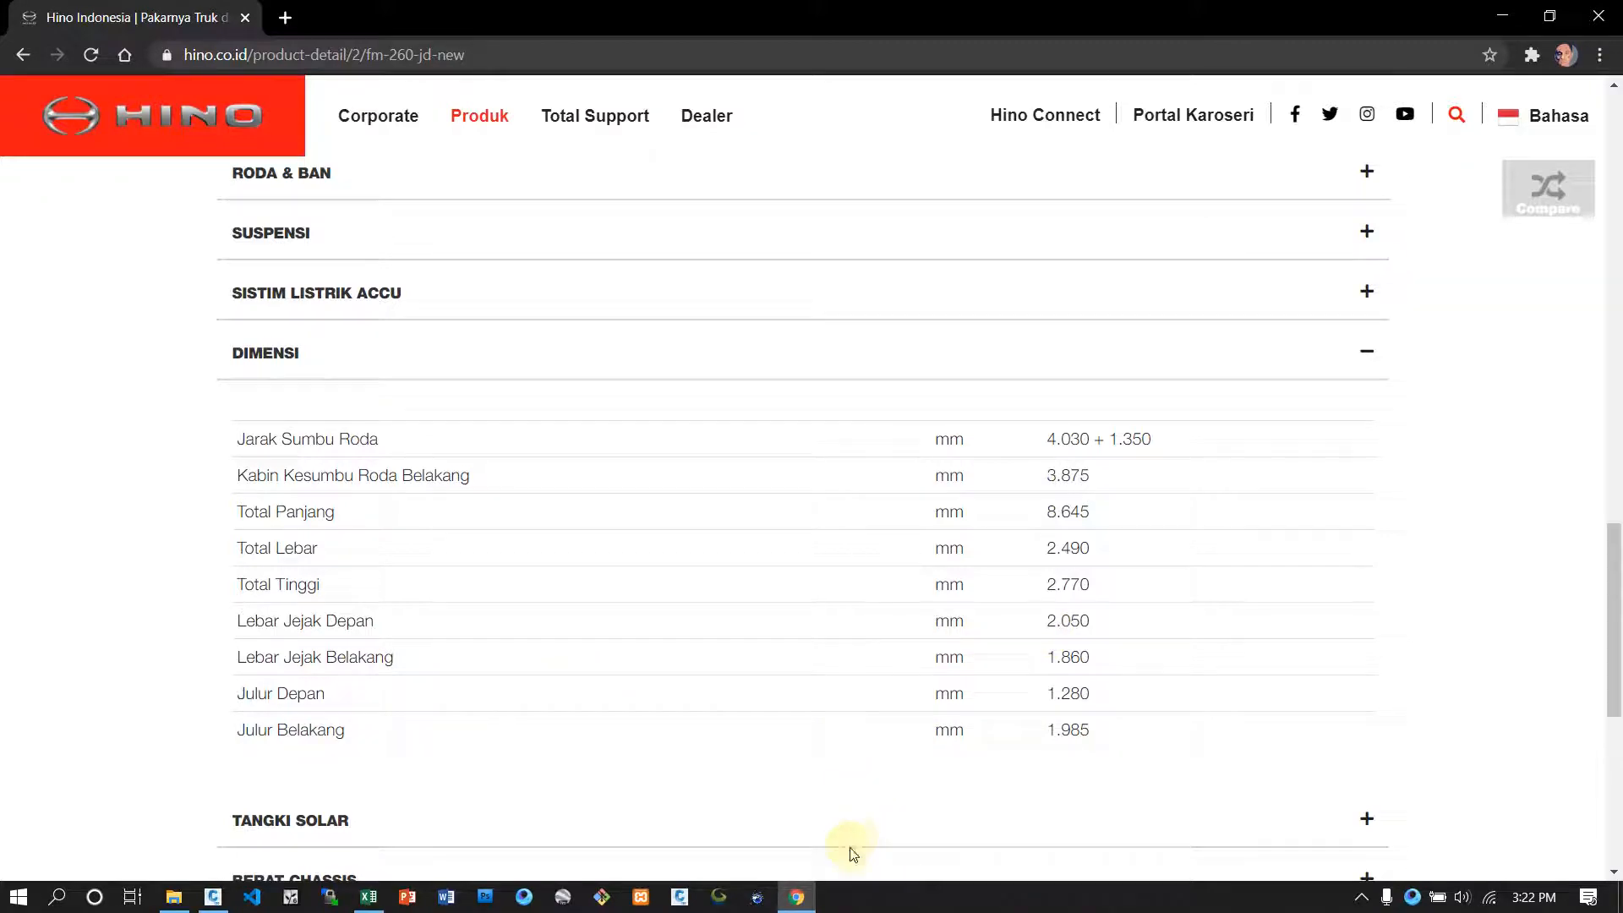
left_click(799, 894)
type("2.0")
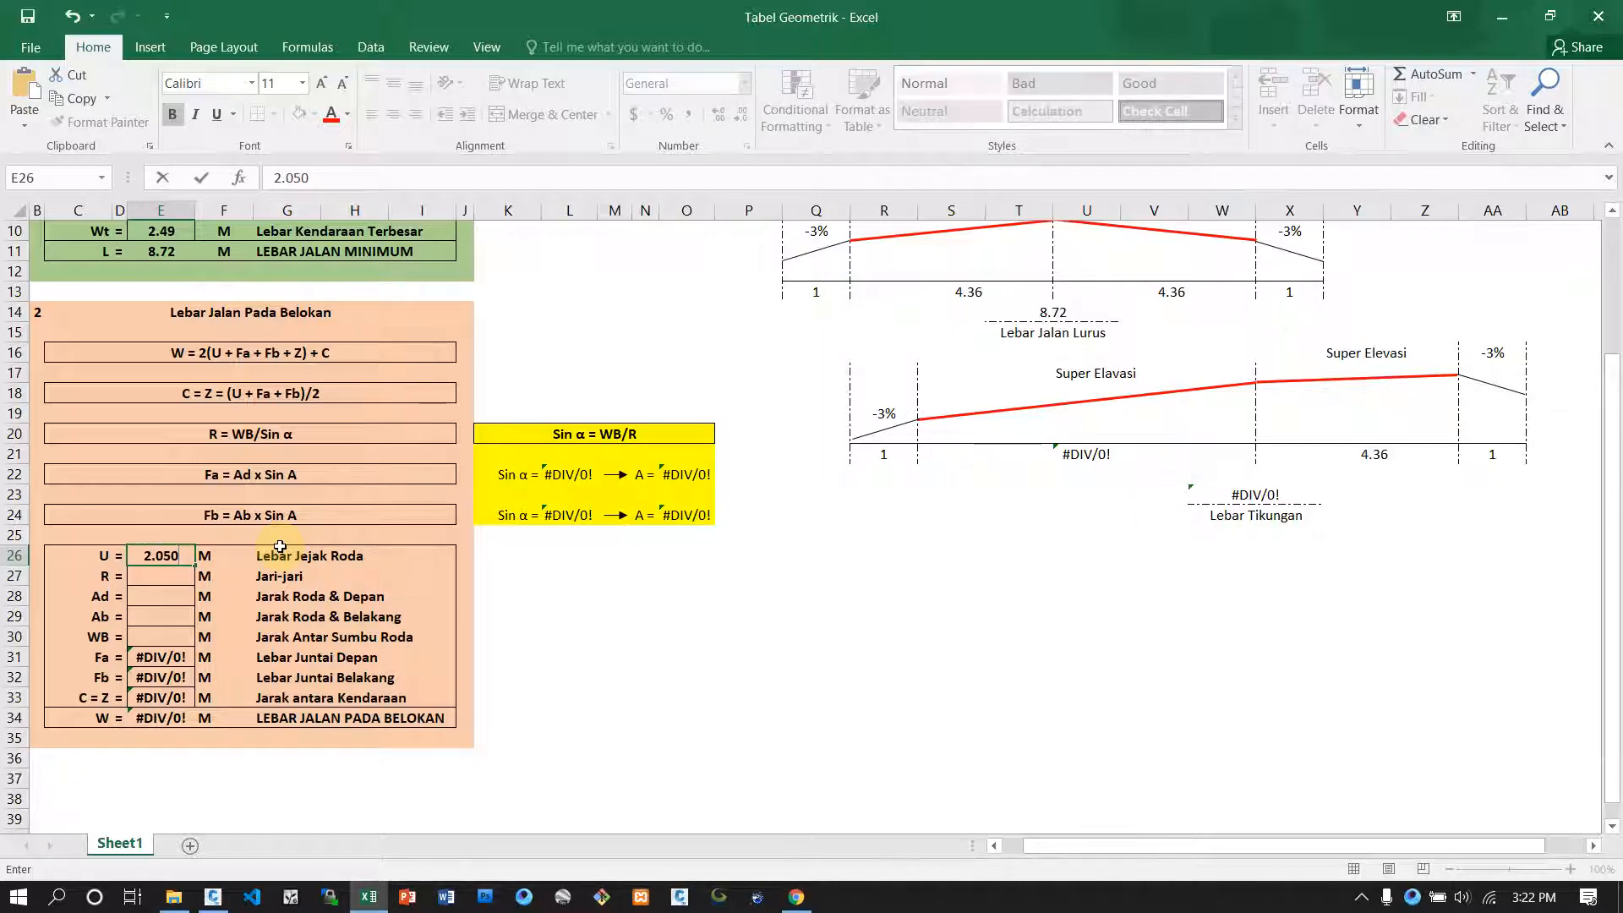
type("50")
key("Return")
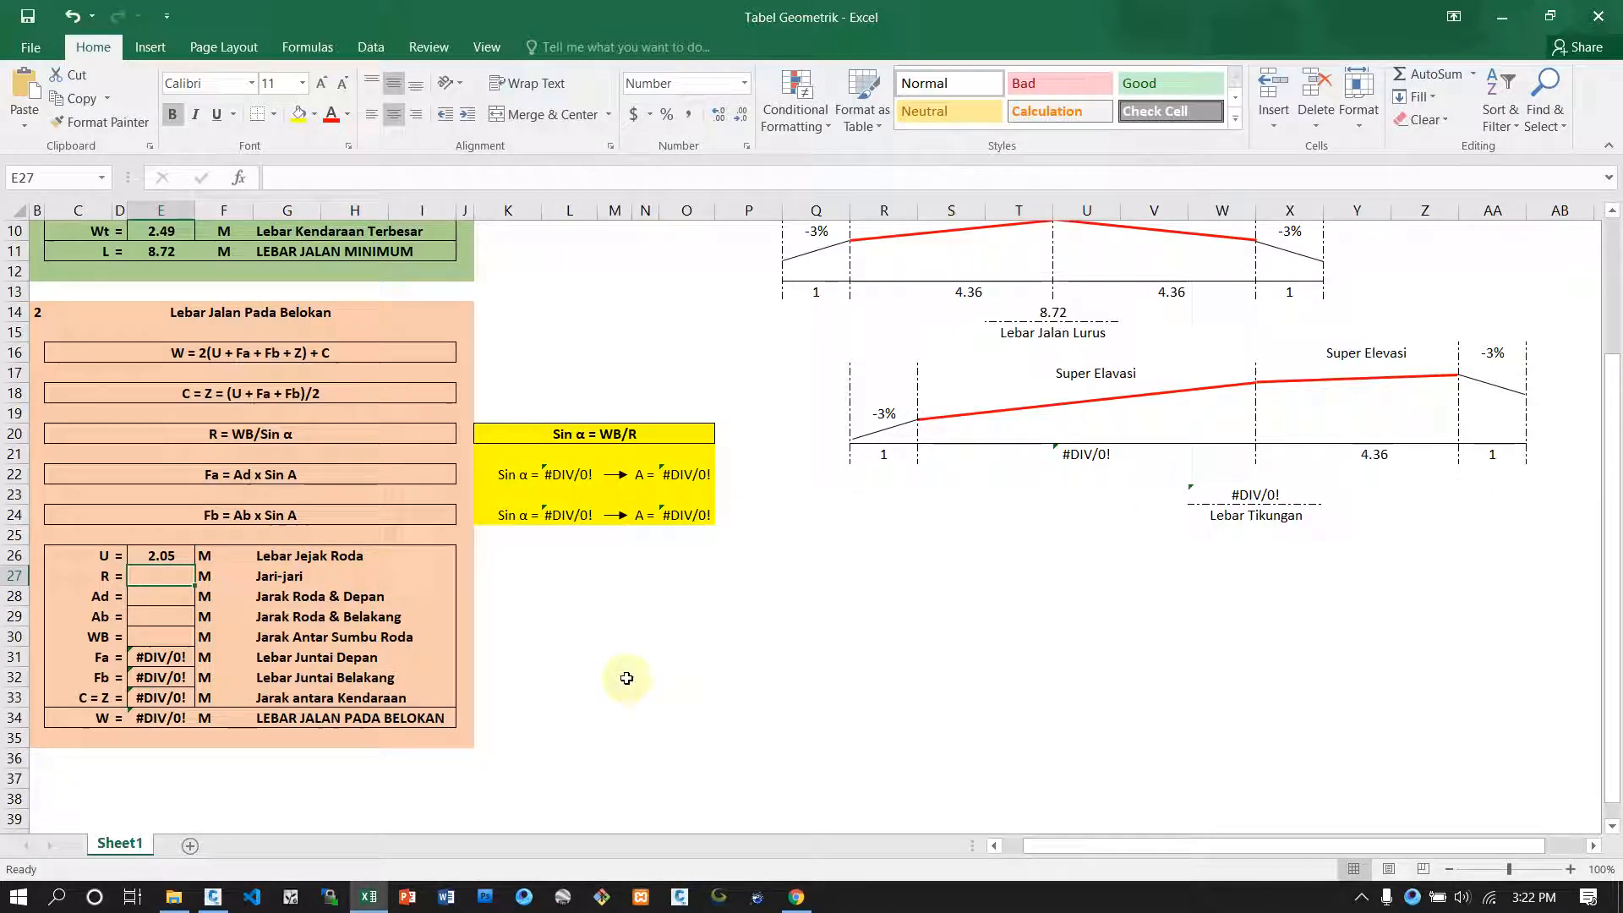
Step: Consult the truck's Total Panjang in Chrome and enter 8.64 as radius R in cell E27 in Excel
left_click(800, 896)
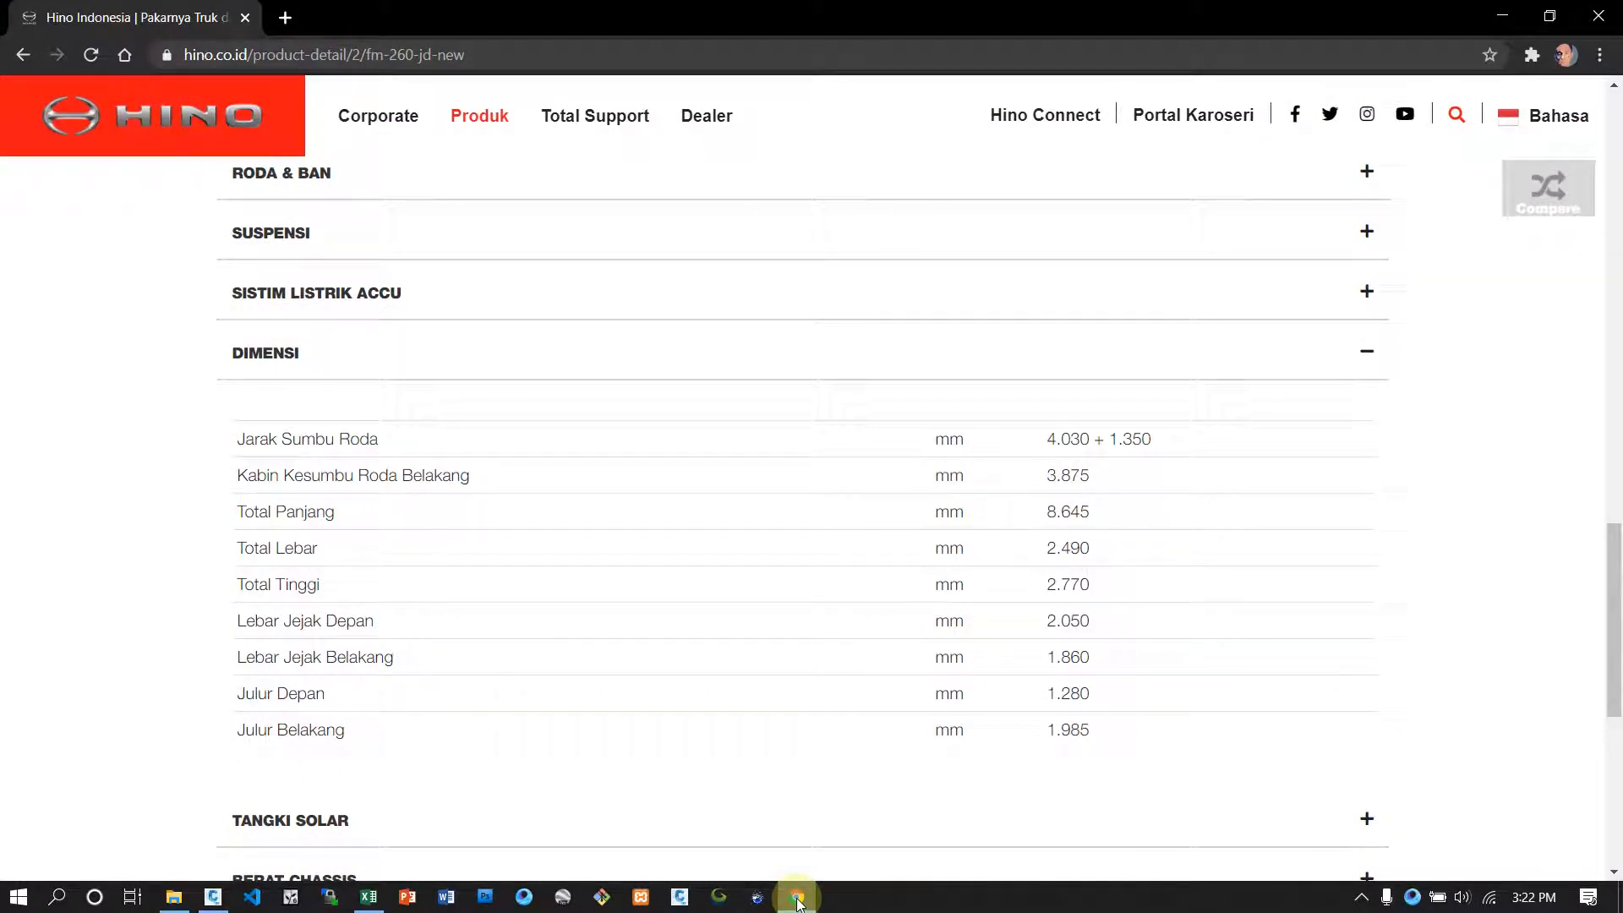
left_click(798, 898)
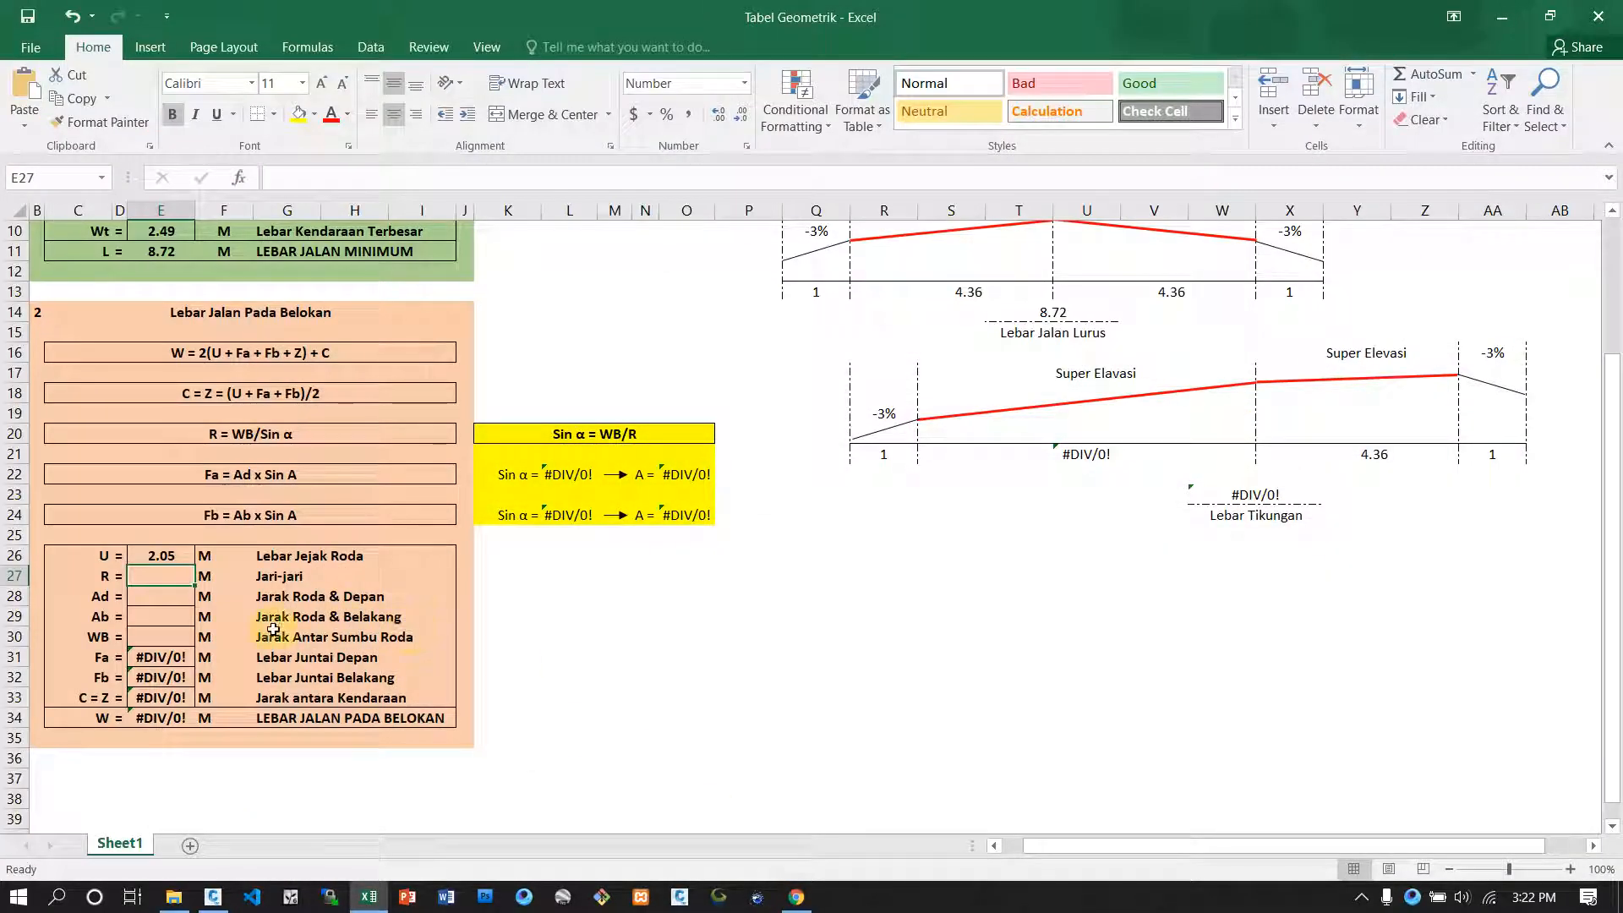
type("8.64")
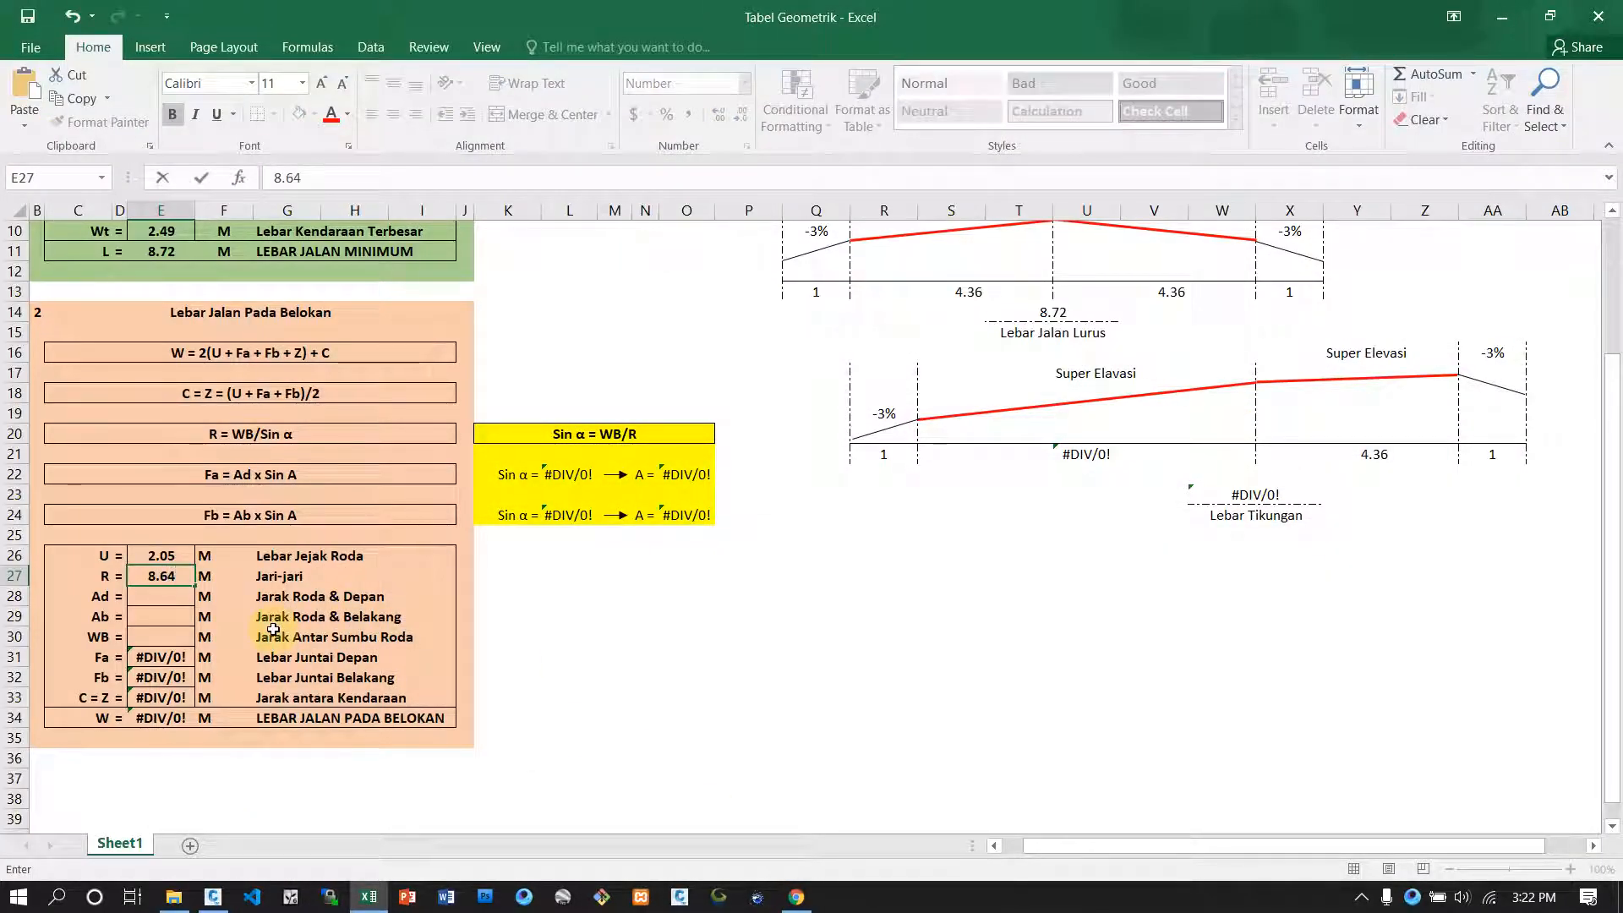
key("Return")
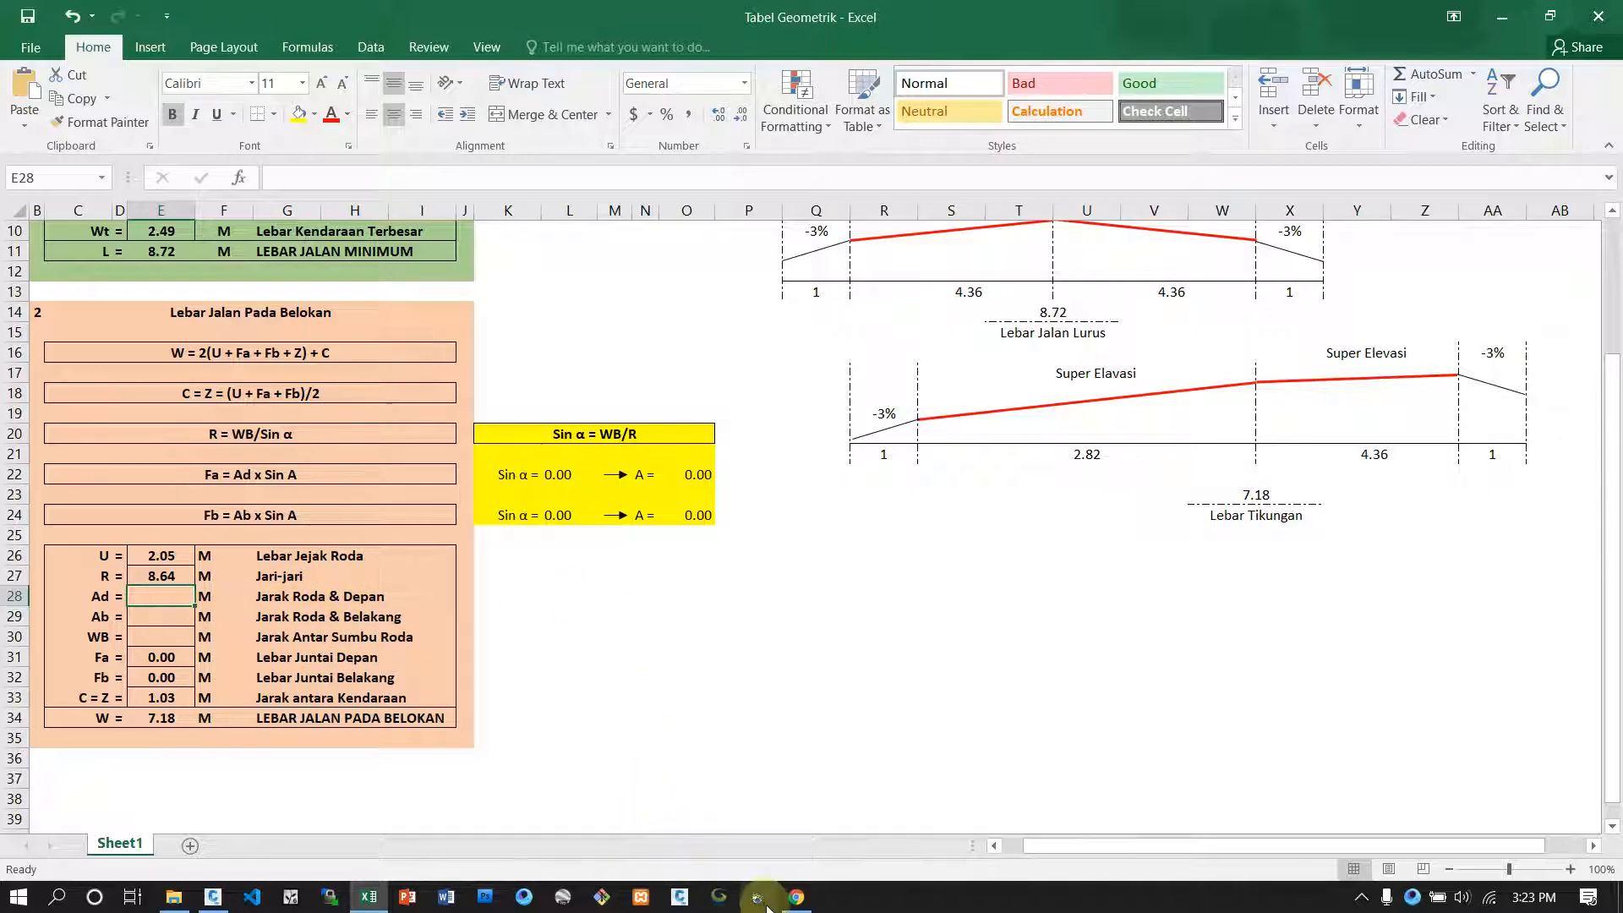
Step: Check the front dimensions on the Hino page in Chrome and enter 2.05 as Ad in cell E28 in Excel
left_click(796, 896)
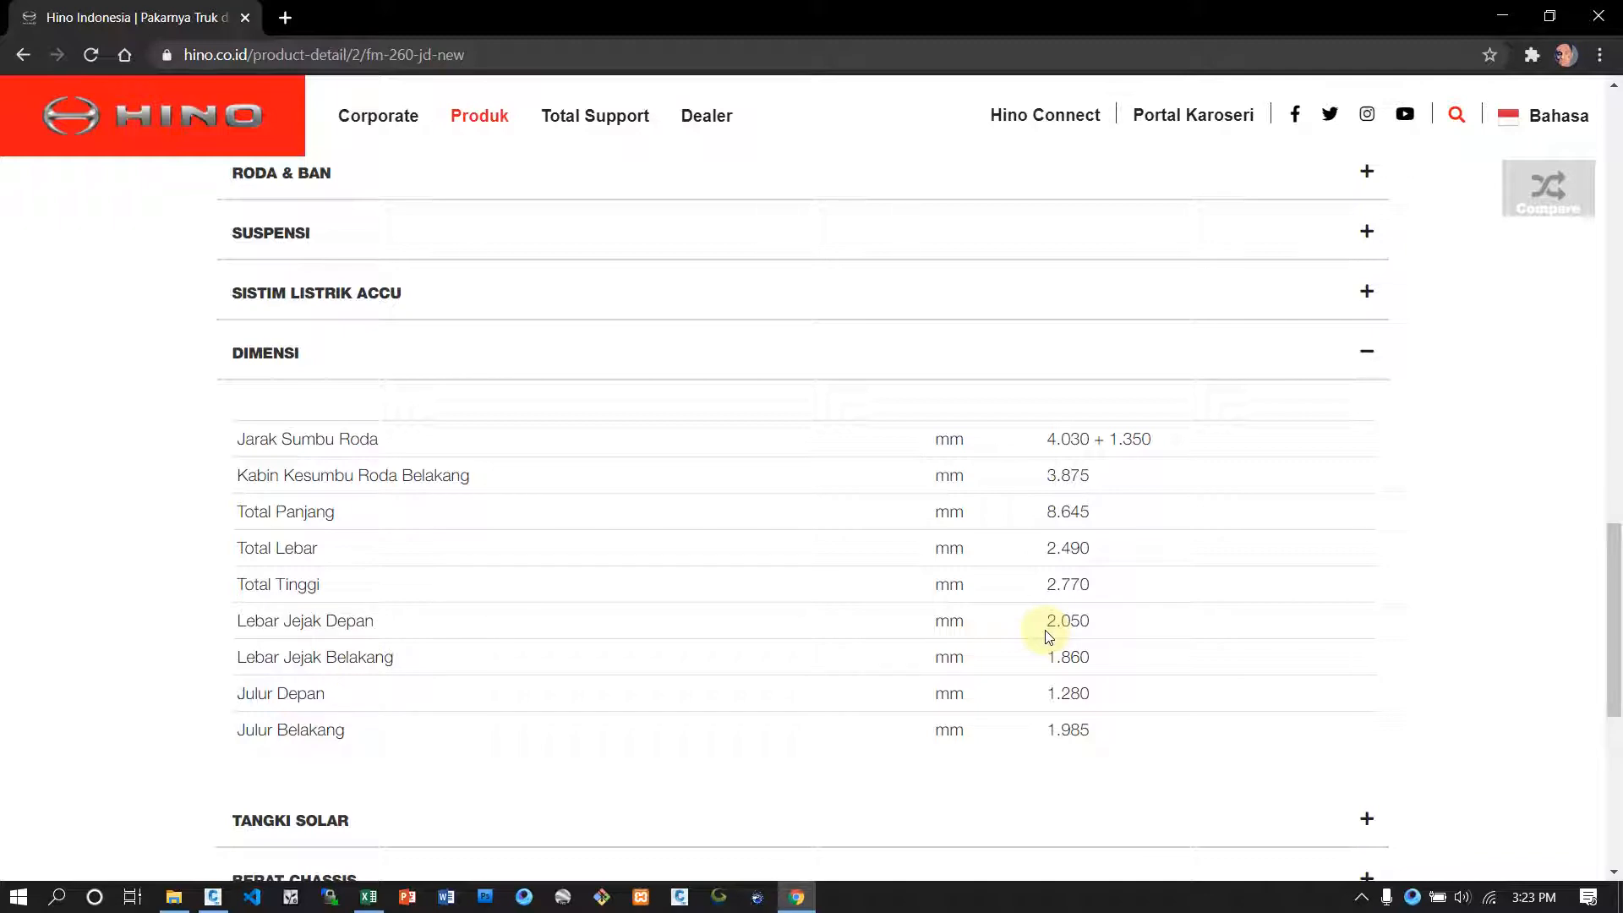
left_click(797, 897)
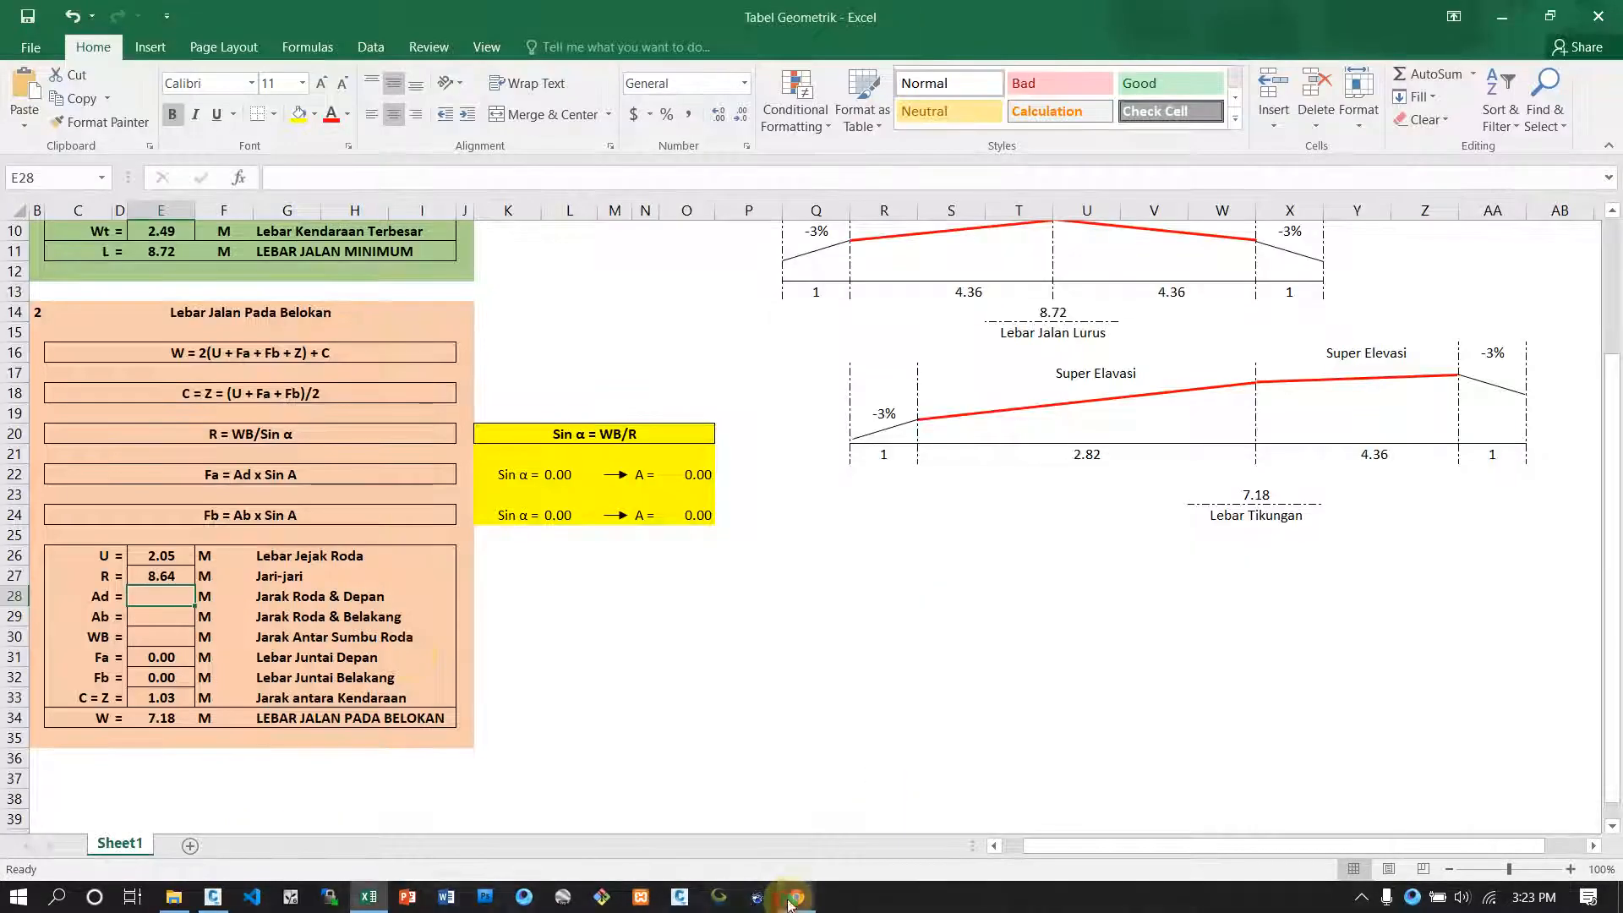
type("2.")
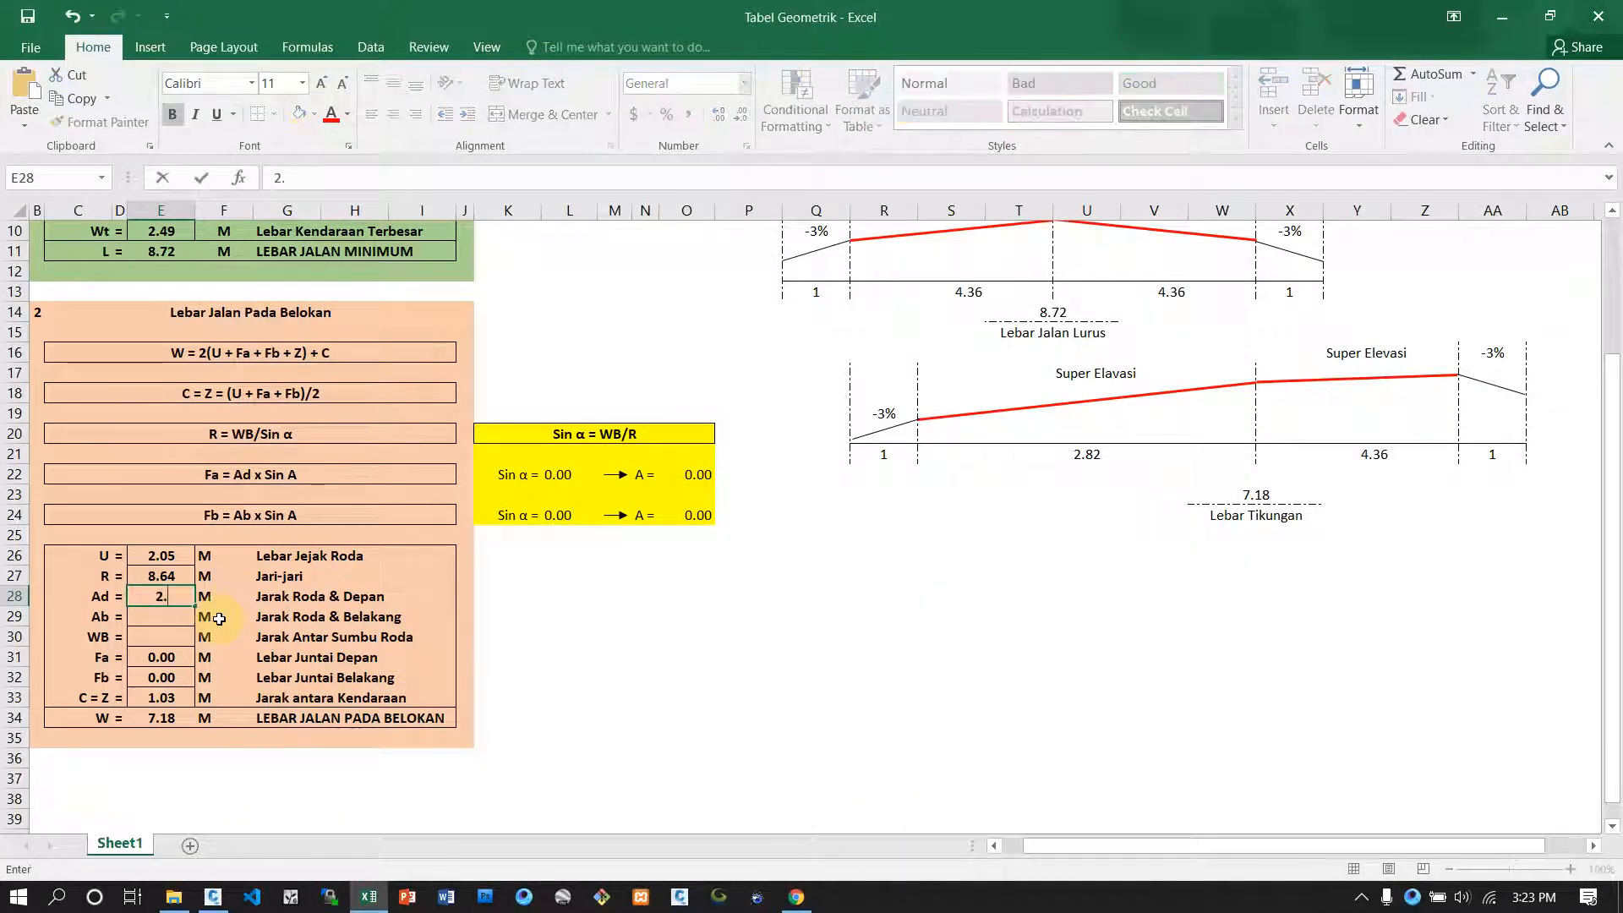
key("Return")
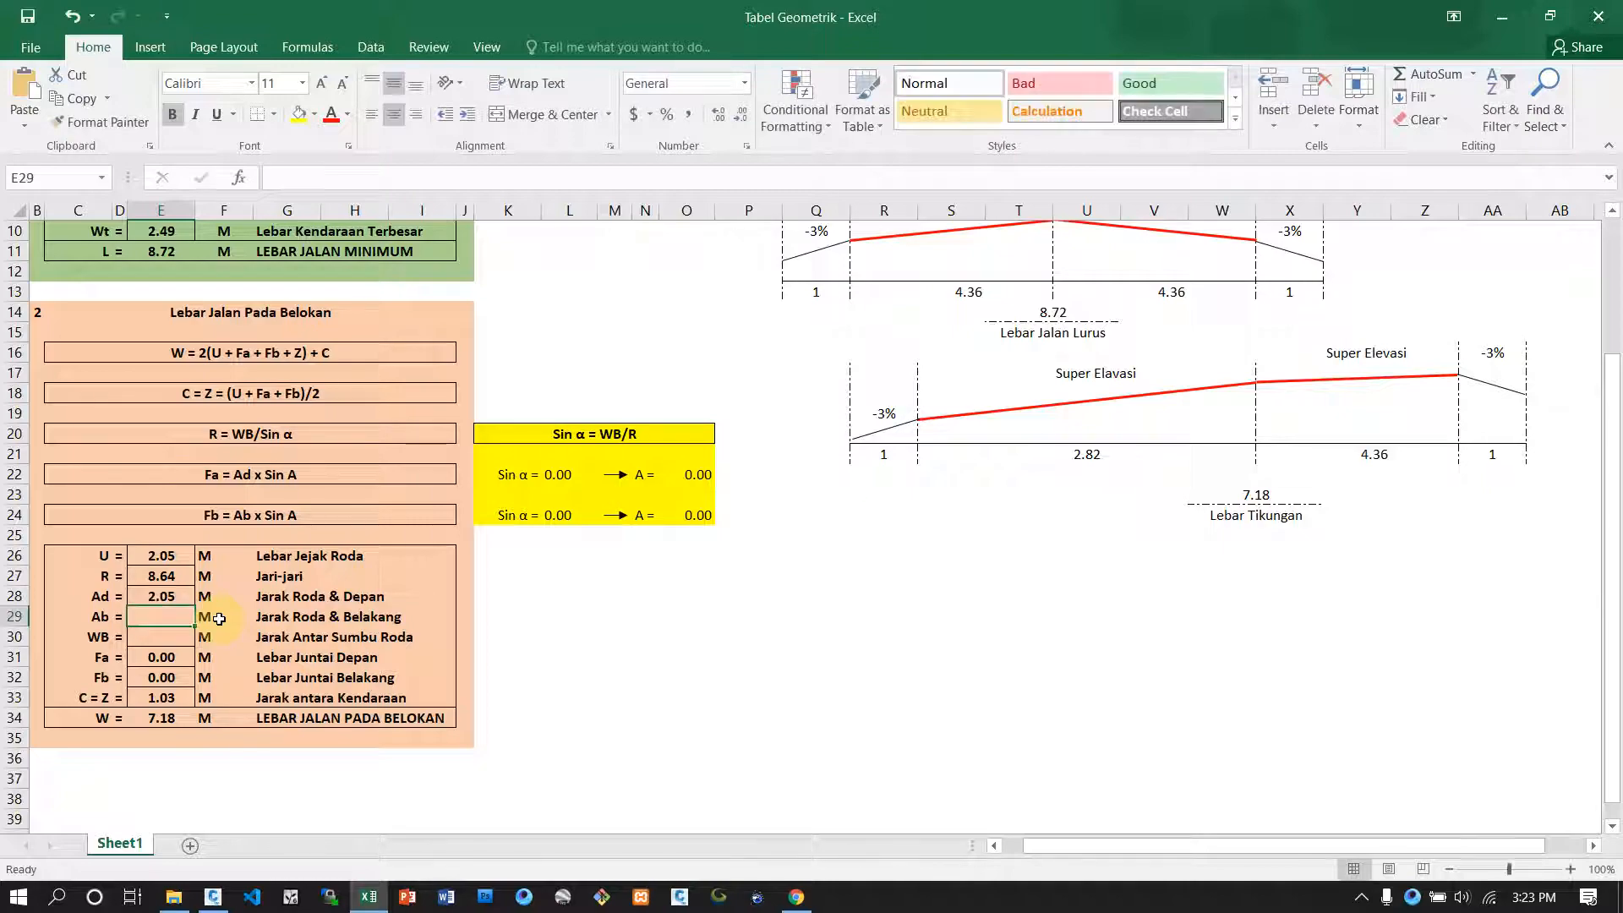
Step: Look up Lebar Jejak Belakang in Chrome and enter 1.86 as Ab in cell E29 in Excel
left_click(796, 897)
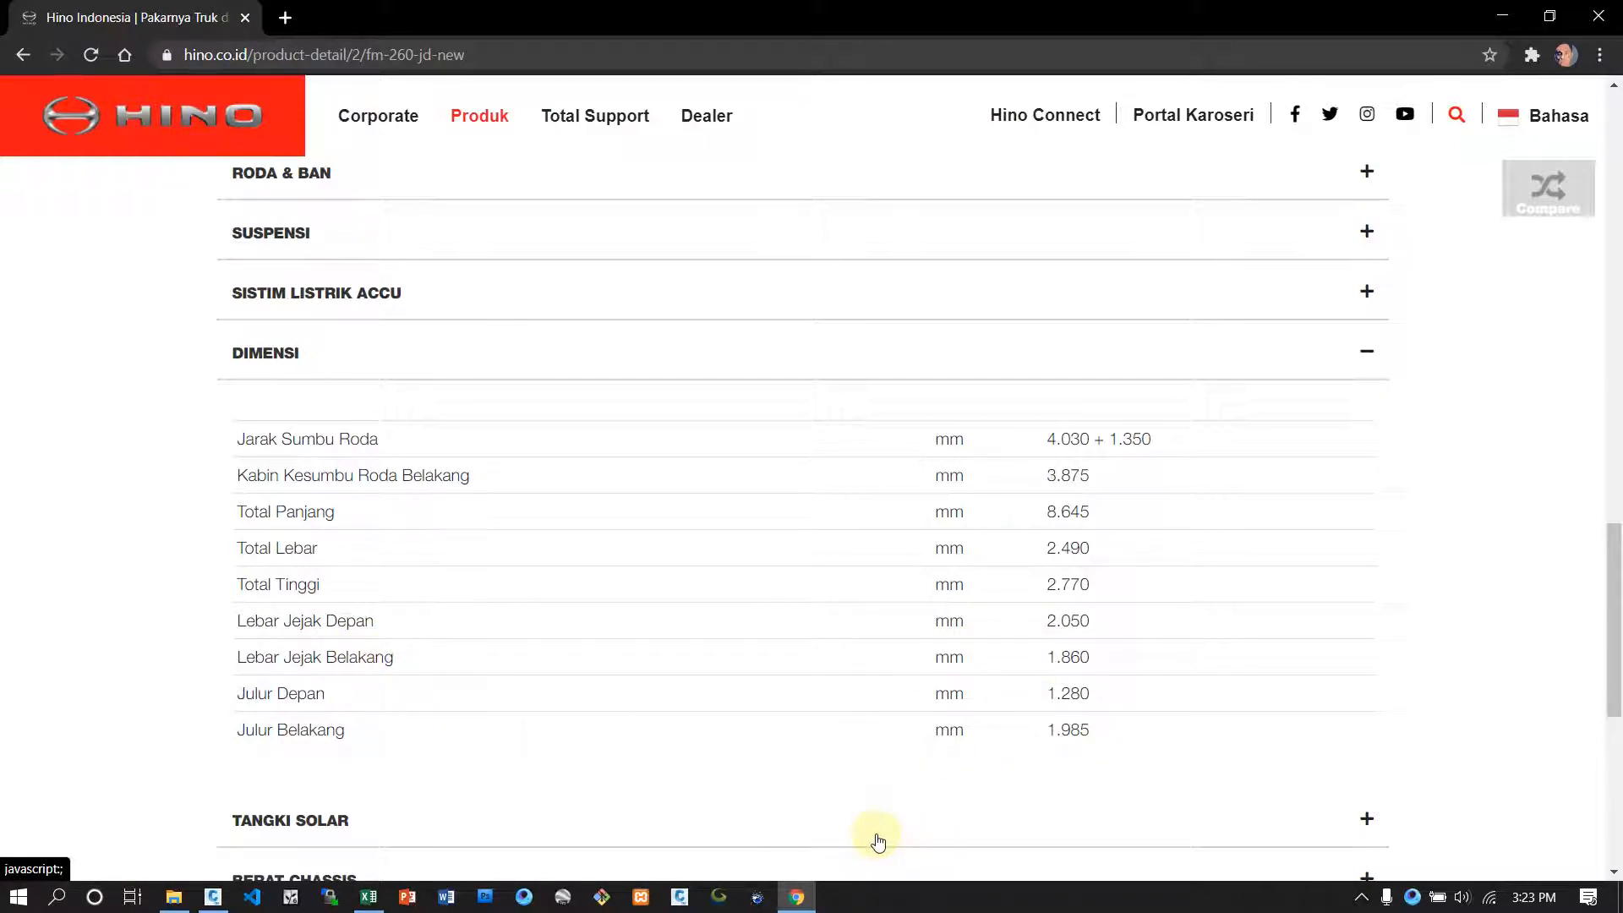
left_click(808, 895)
type("1")
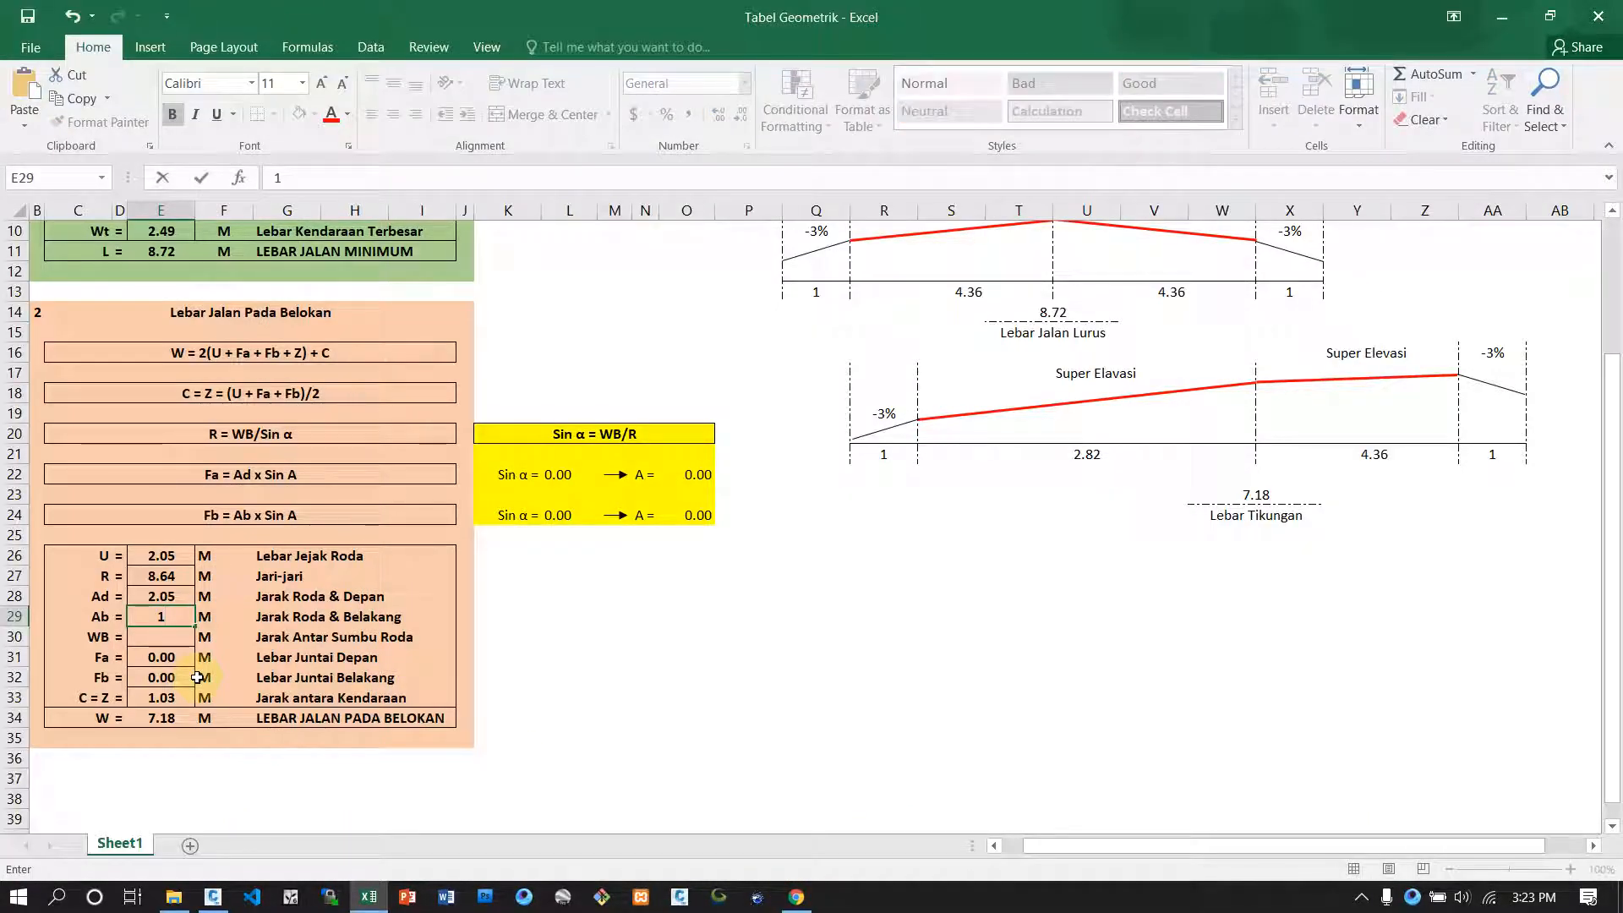
type(".86")
key("Return")
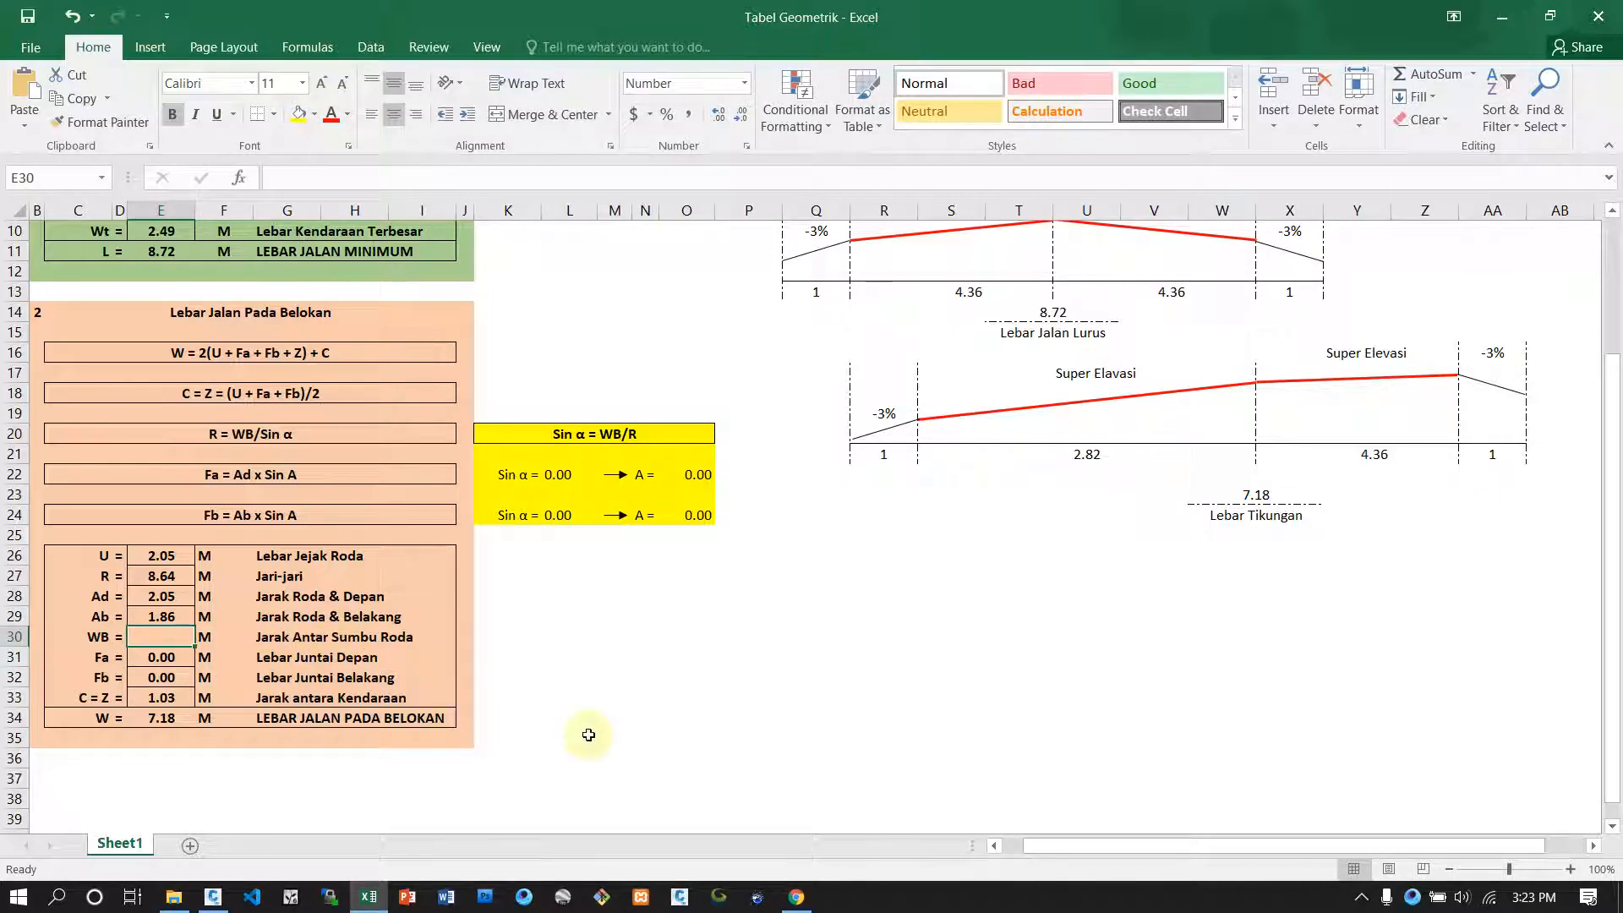
Step: Look up Kabin Kesumbu Roda Belakang in Chrome, enter 3.87 as WB in E30 in Excel, and review the bend-width calculation
left_click(791, 897)
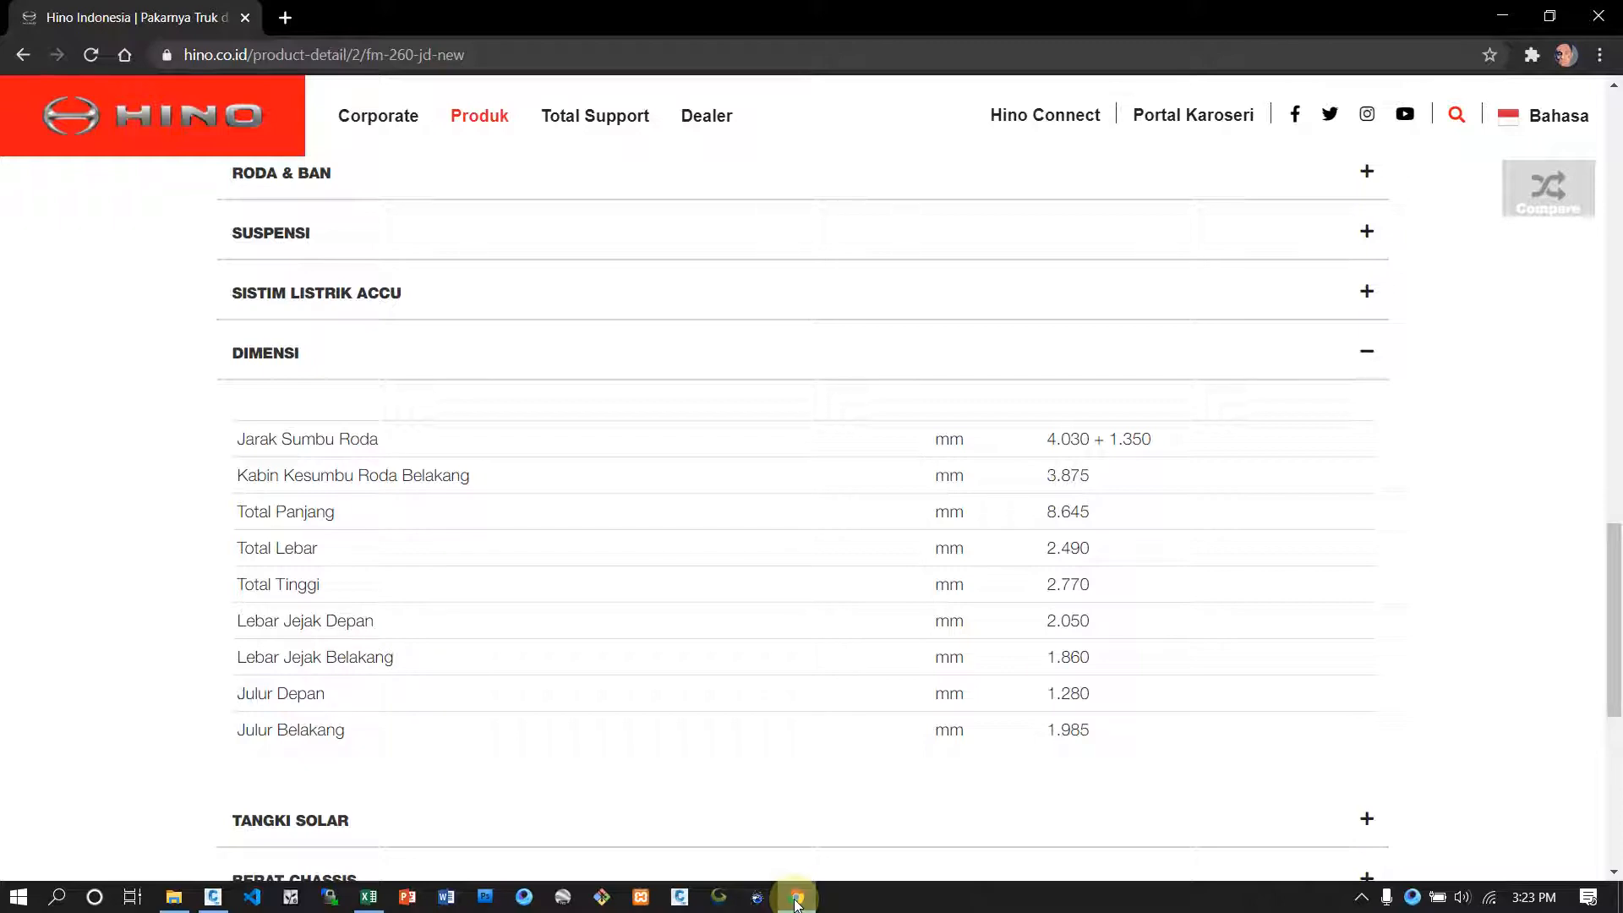
left_click(797, 898)
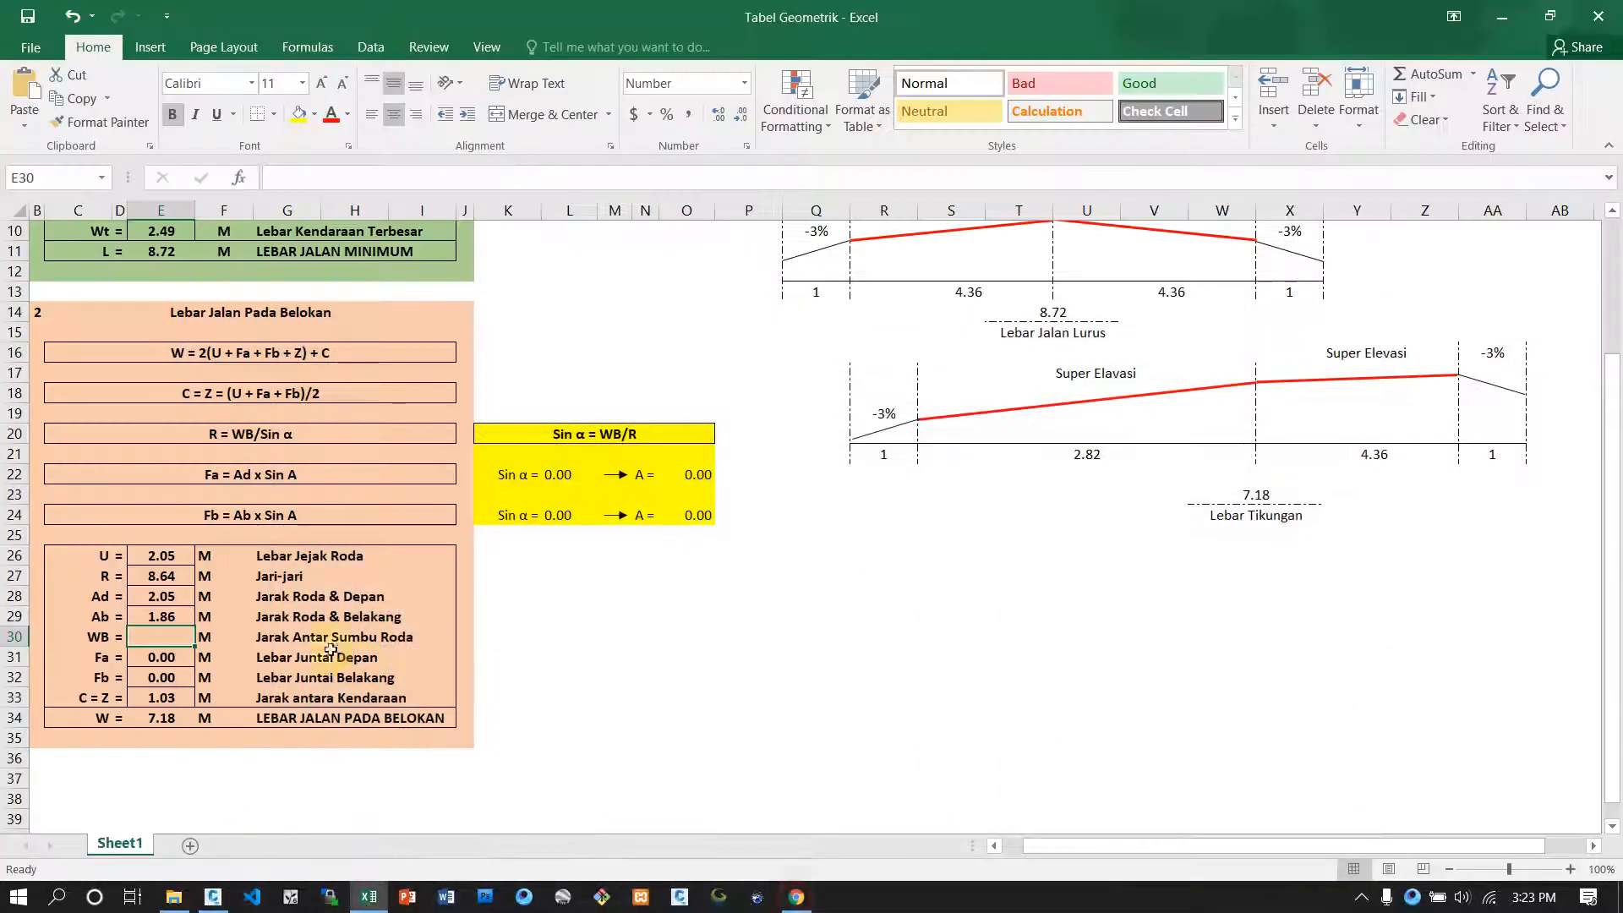
type("3.87")
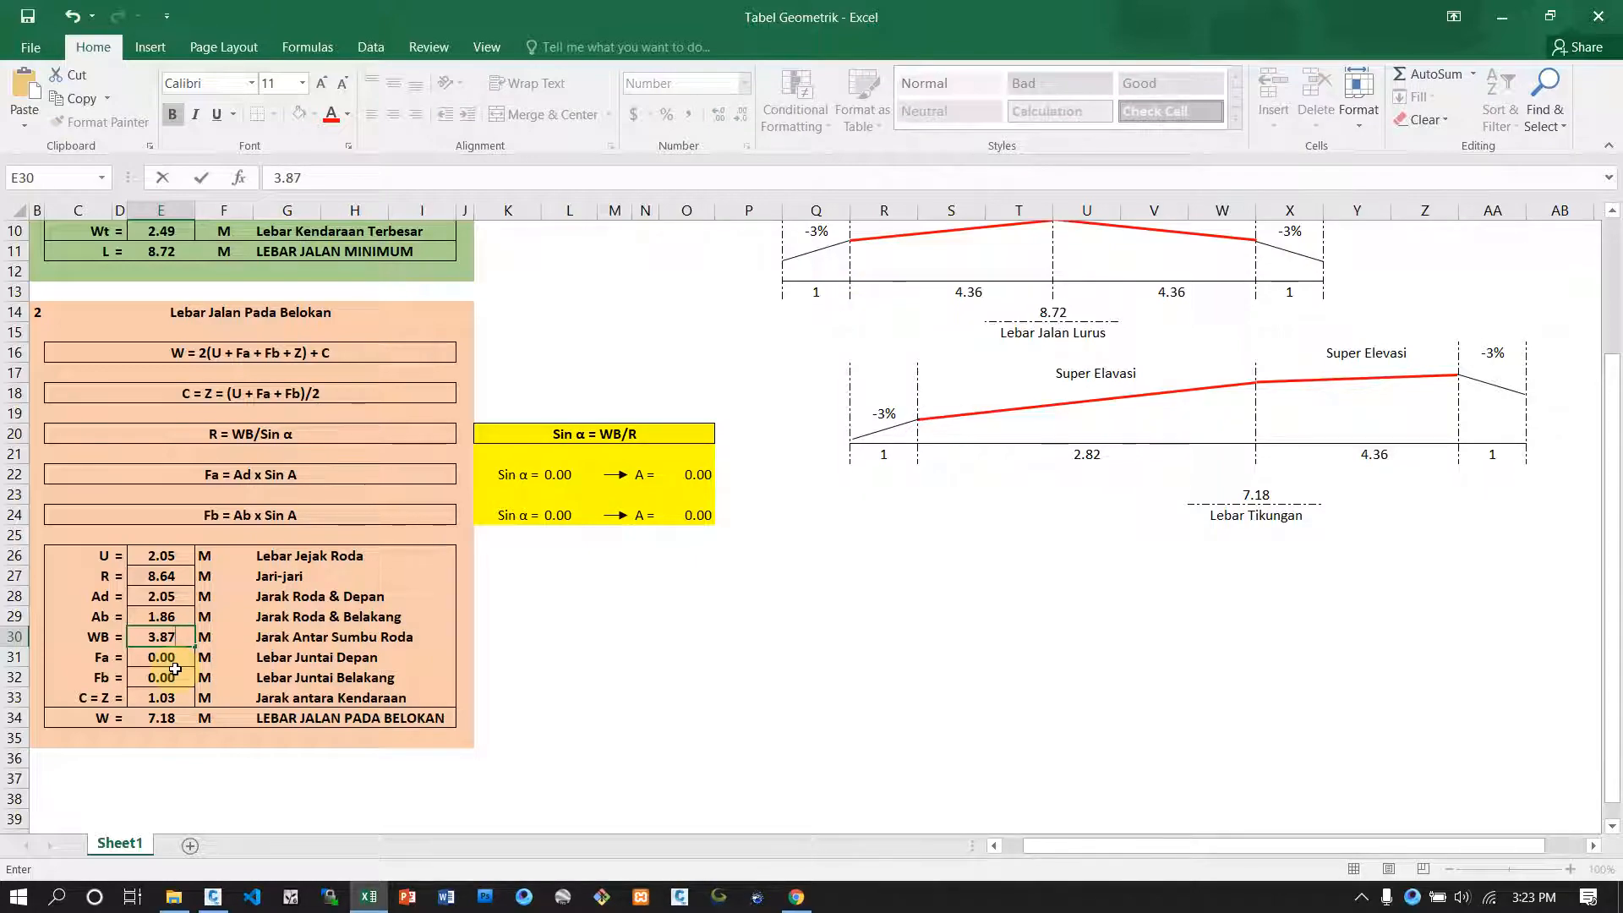
key("Return")
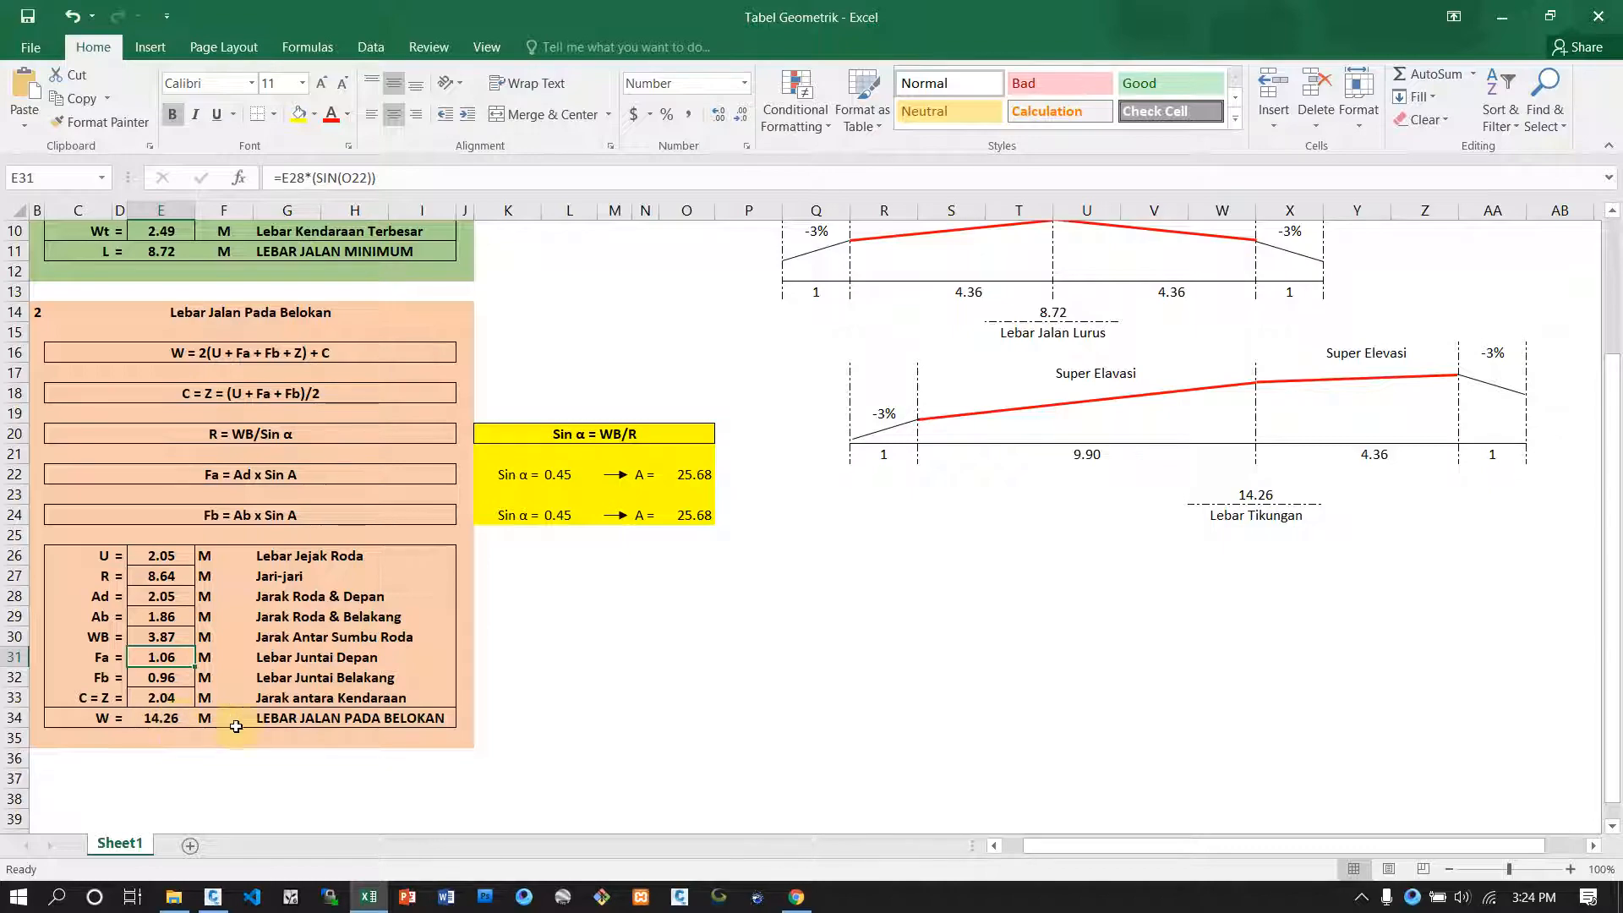
scroll(569, 725, "up", 1)
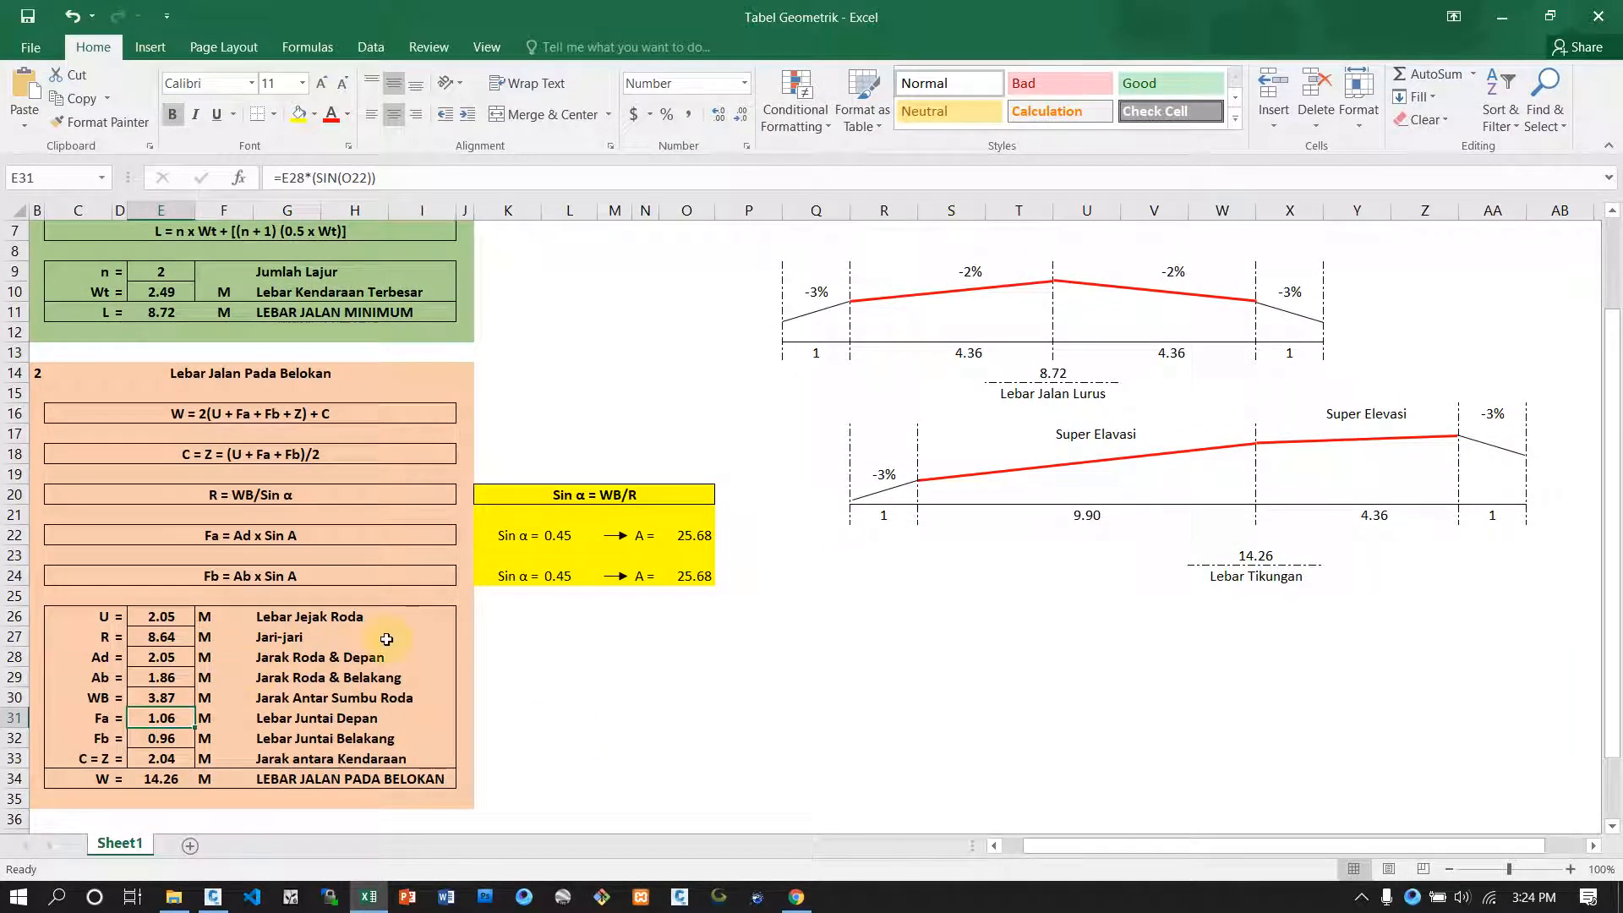
Step: Compare the straight-road width in E11 with the bend width in E34, including their formulas and the road cross-section diagrams
left_click(162, 319)
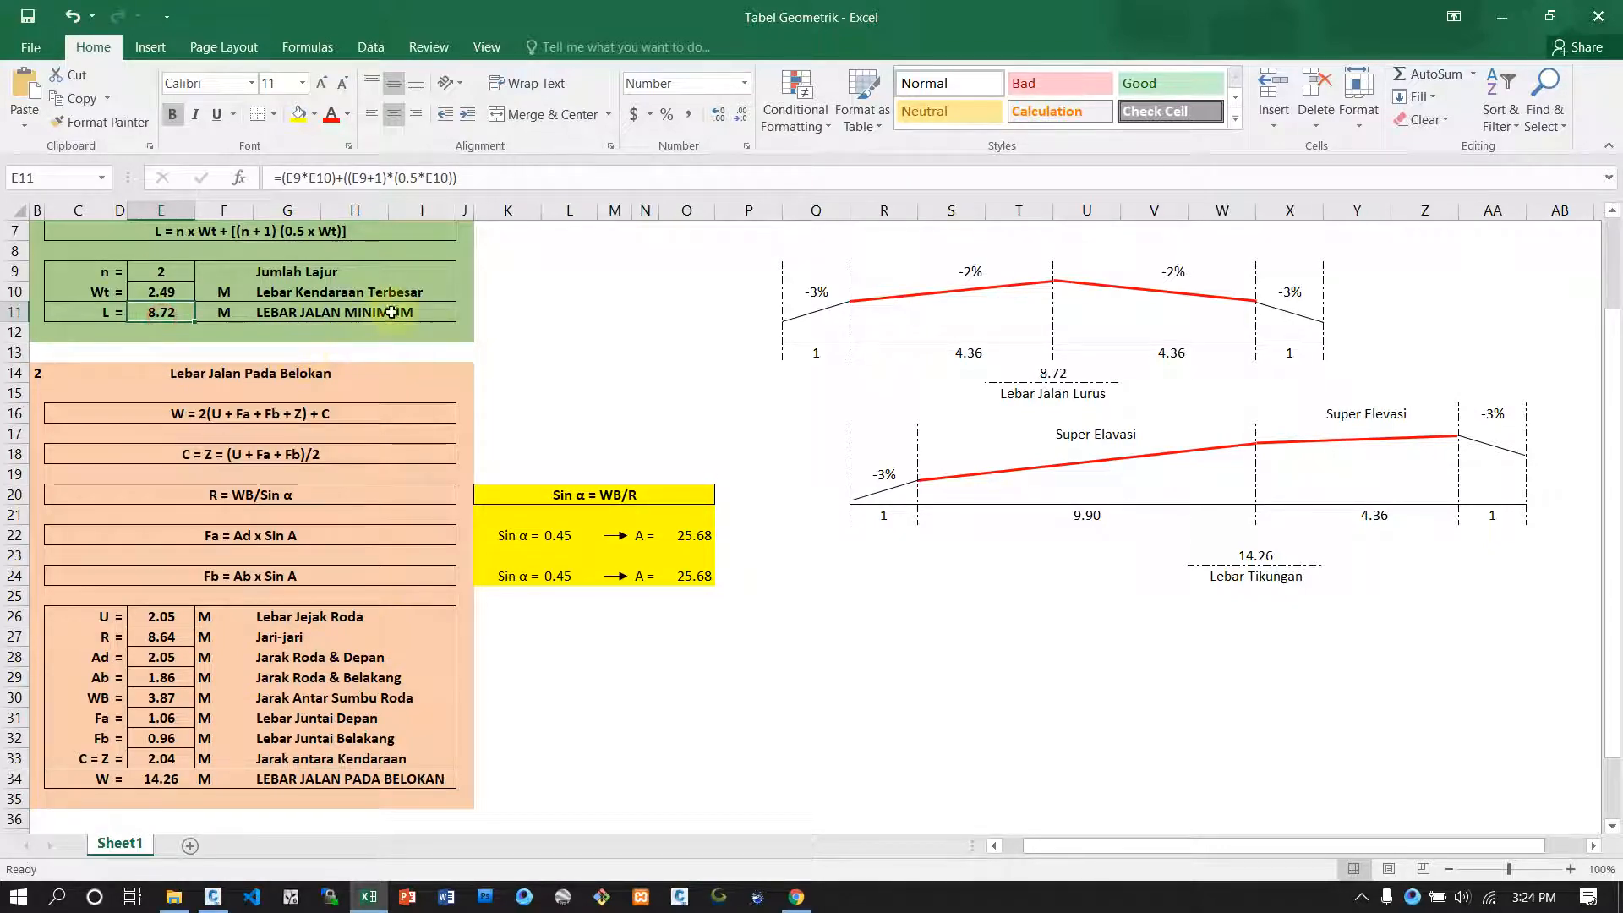
left_click(161, 778)
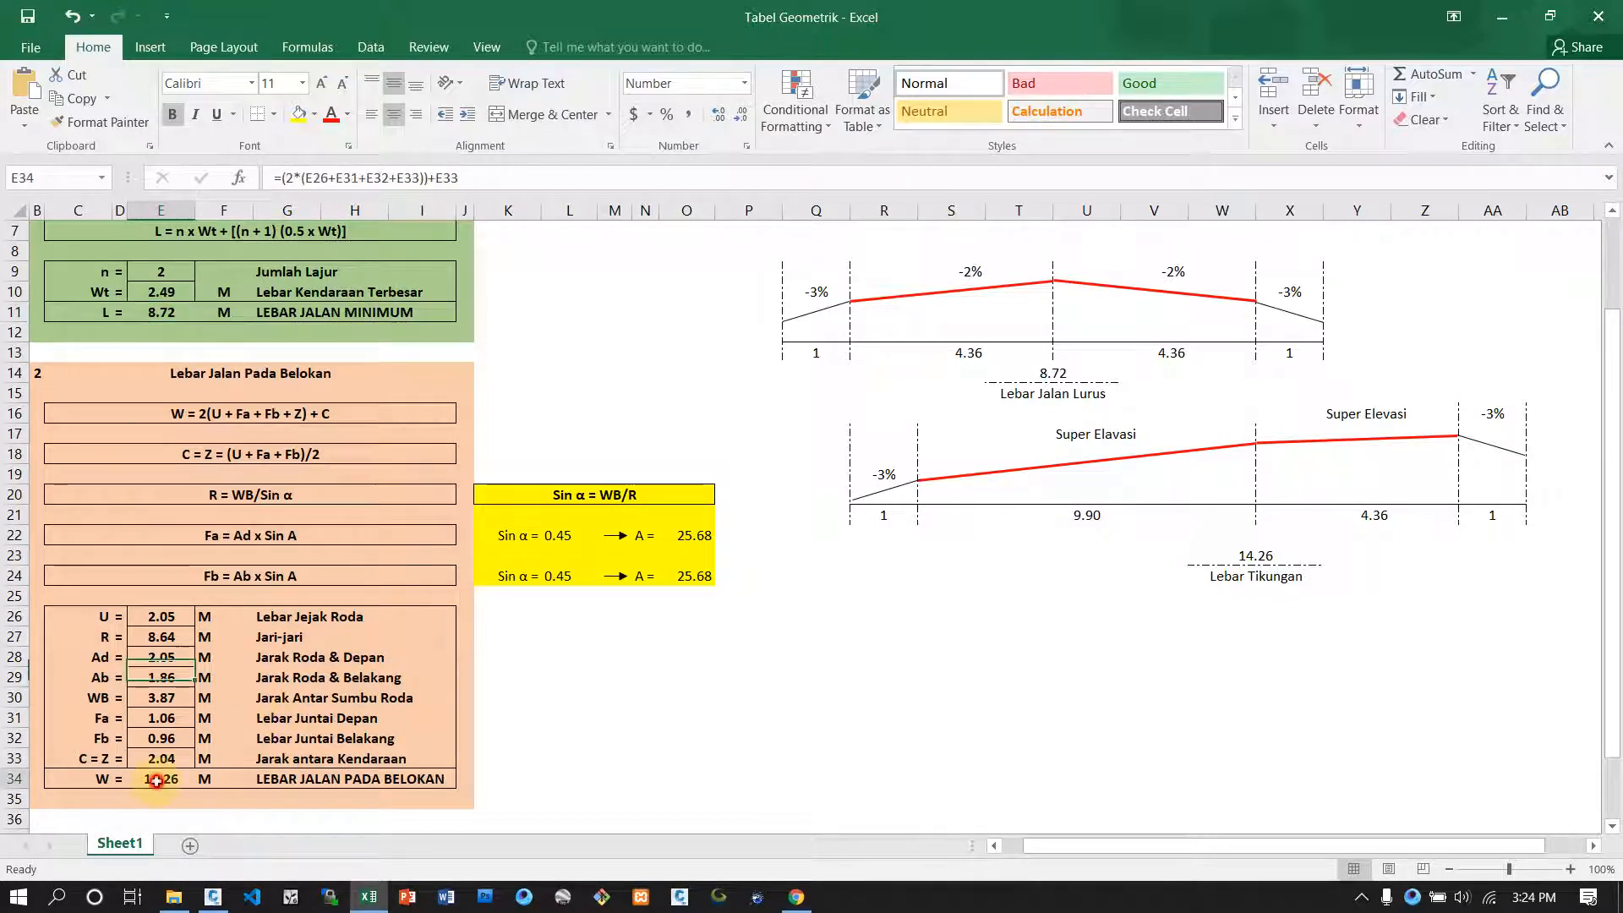
left_click(165, 313)
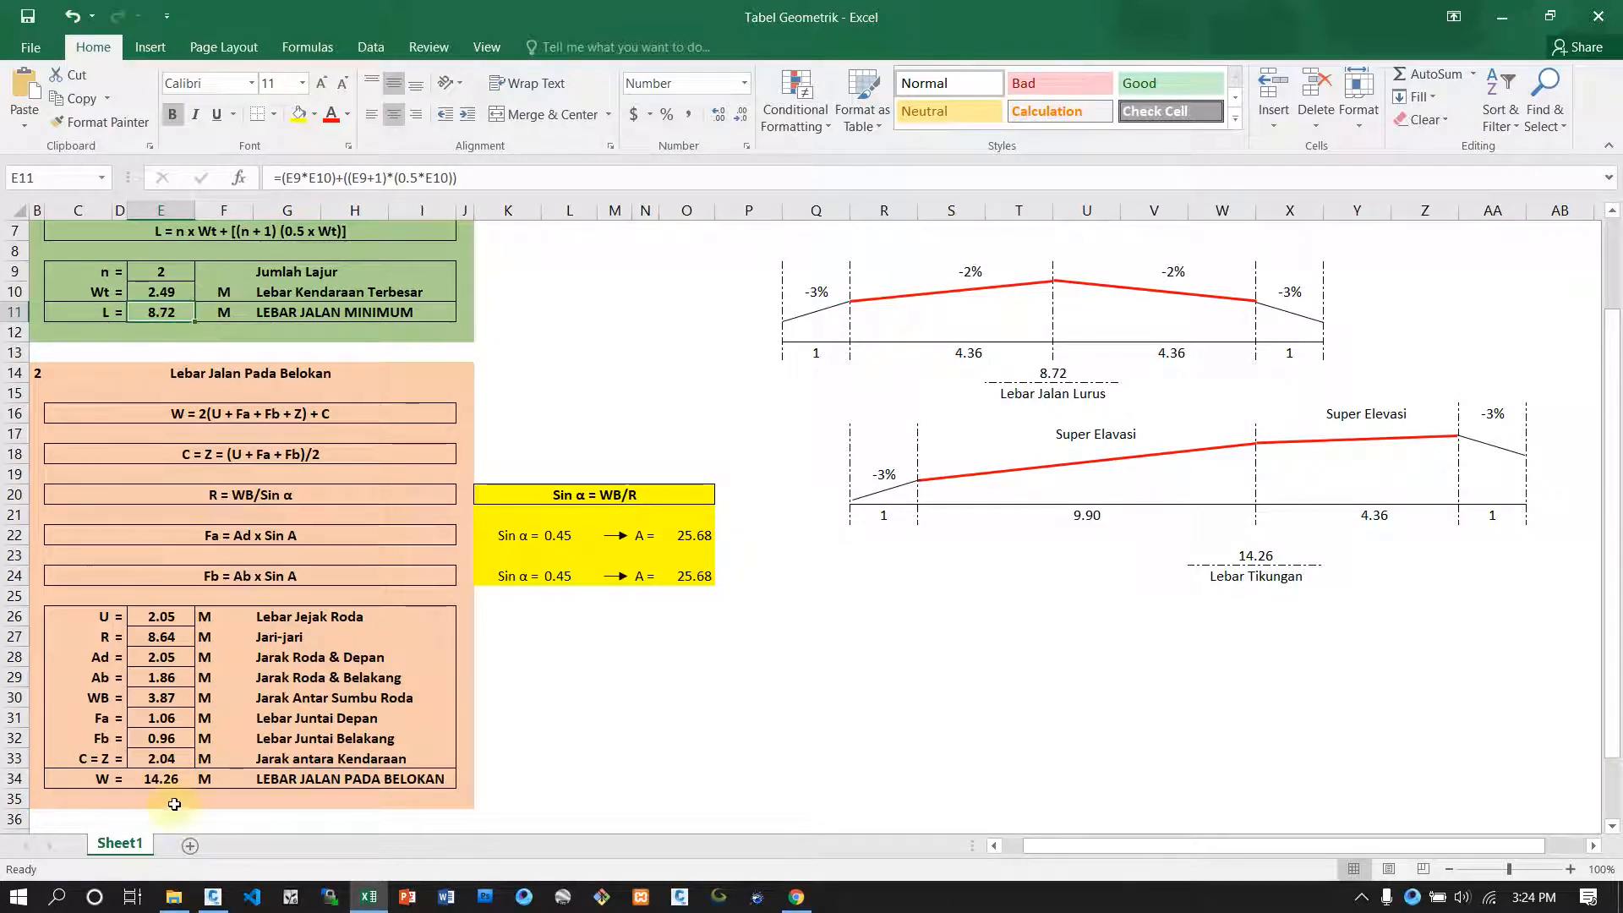
left_click(163, 779)
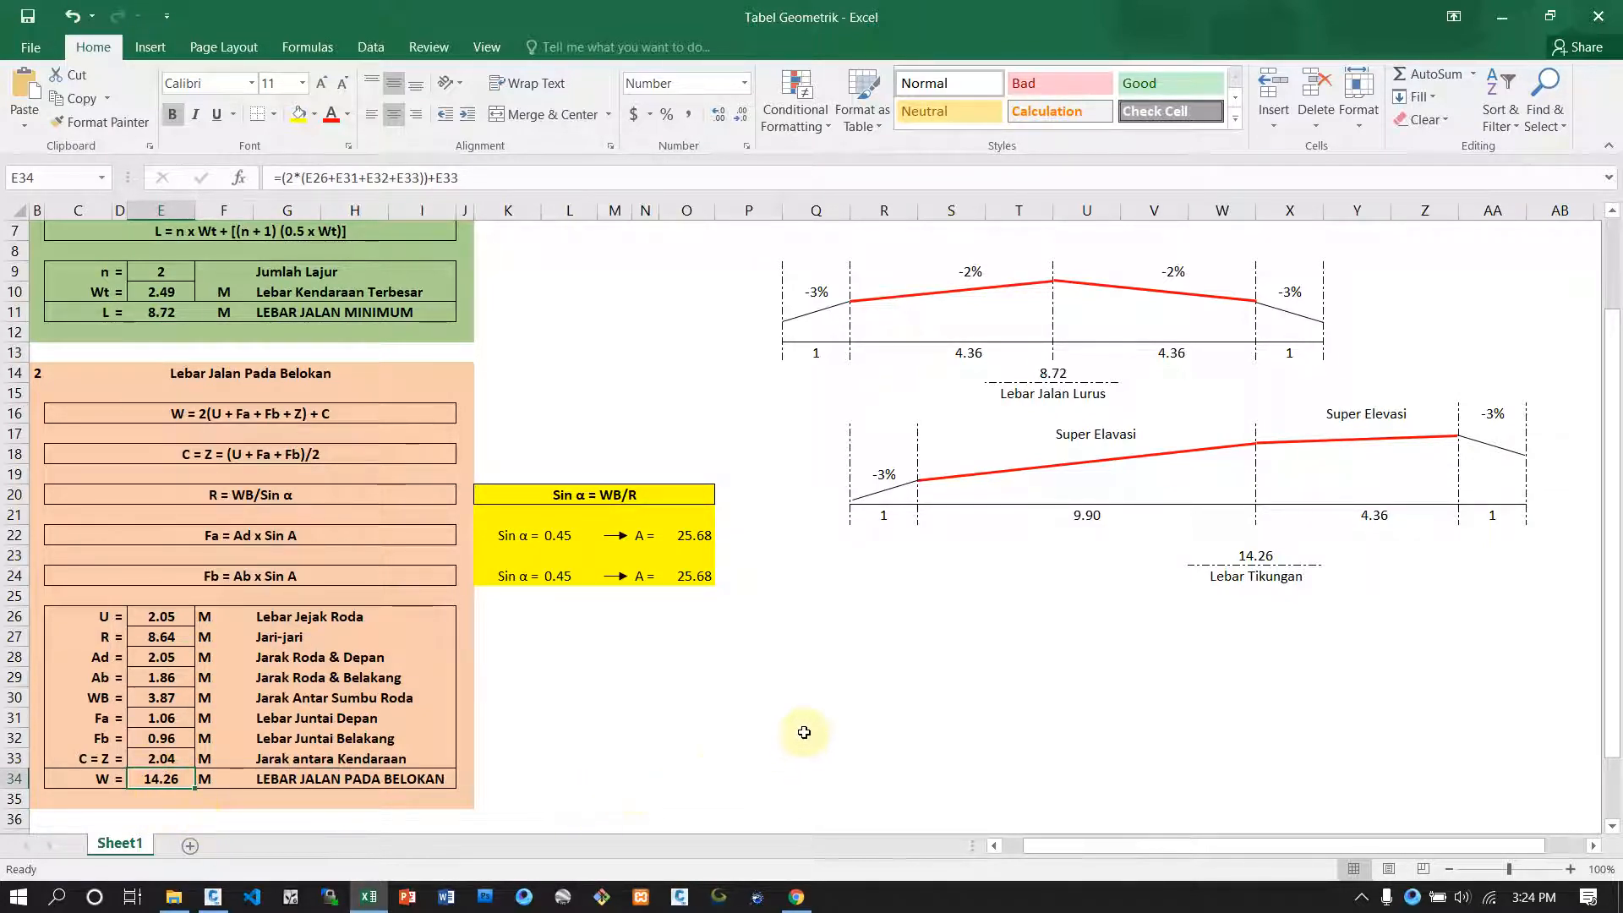
scroll(1207, 687, "up", 1)
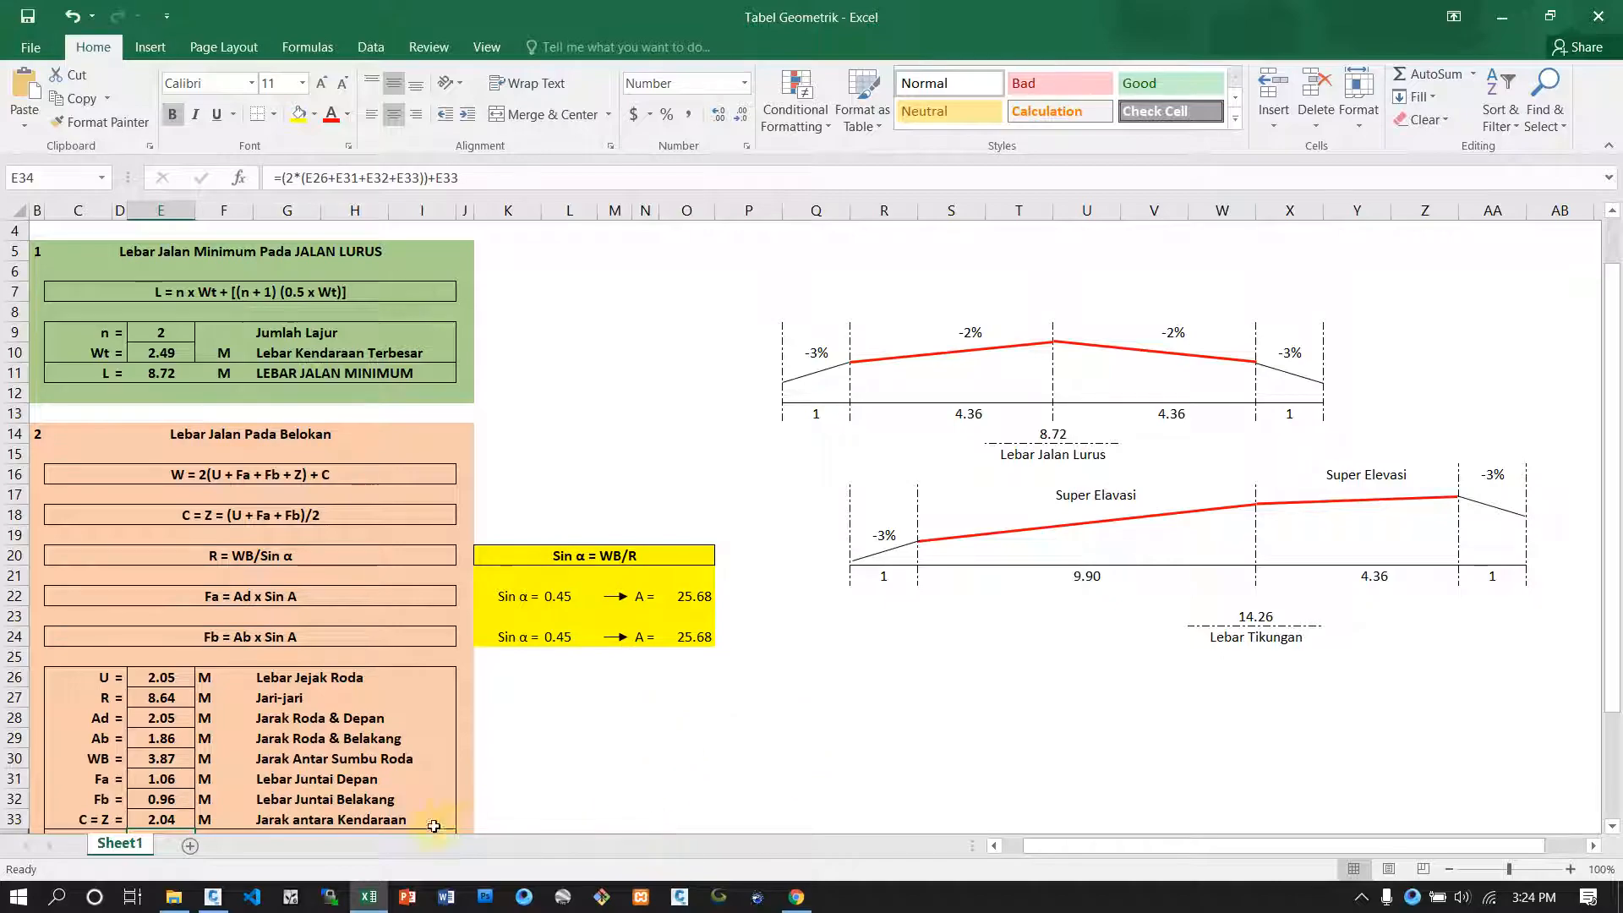
Step: Switch to Civil 3D and set up offset alignments from the MainRoad alignment, using Pinggi_Jalan as the name template
left_click(212, 897)
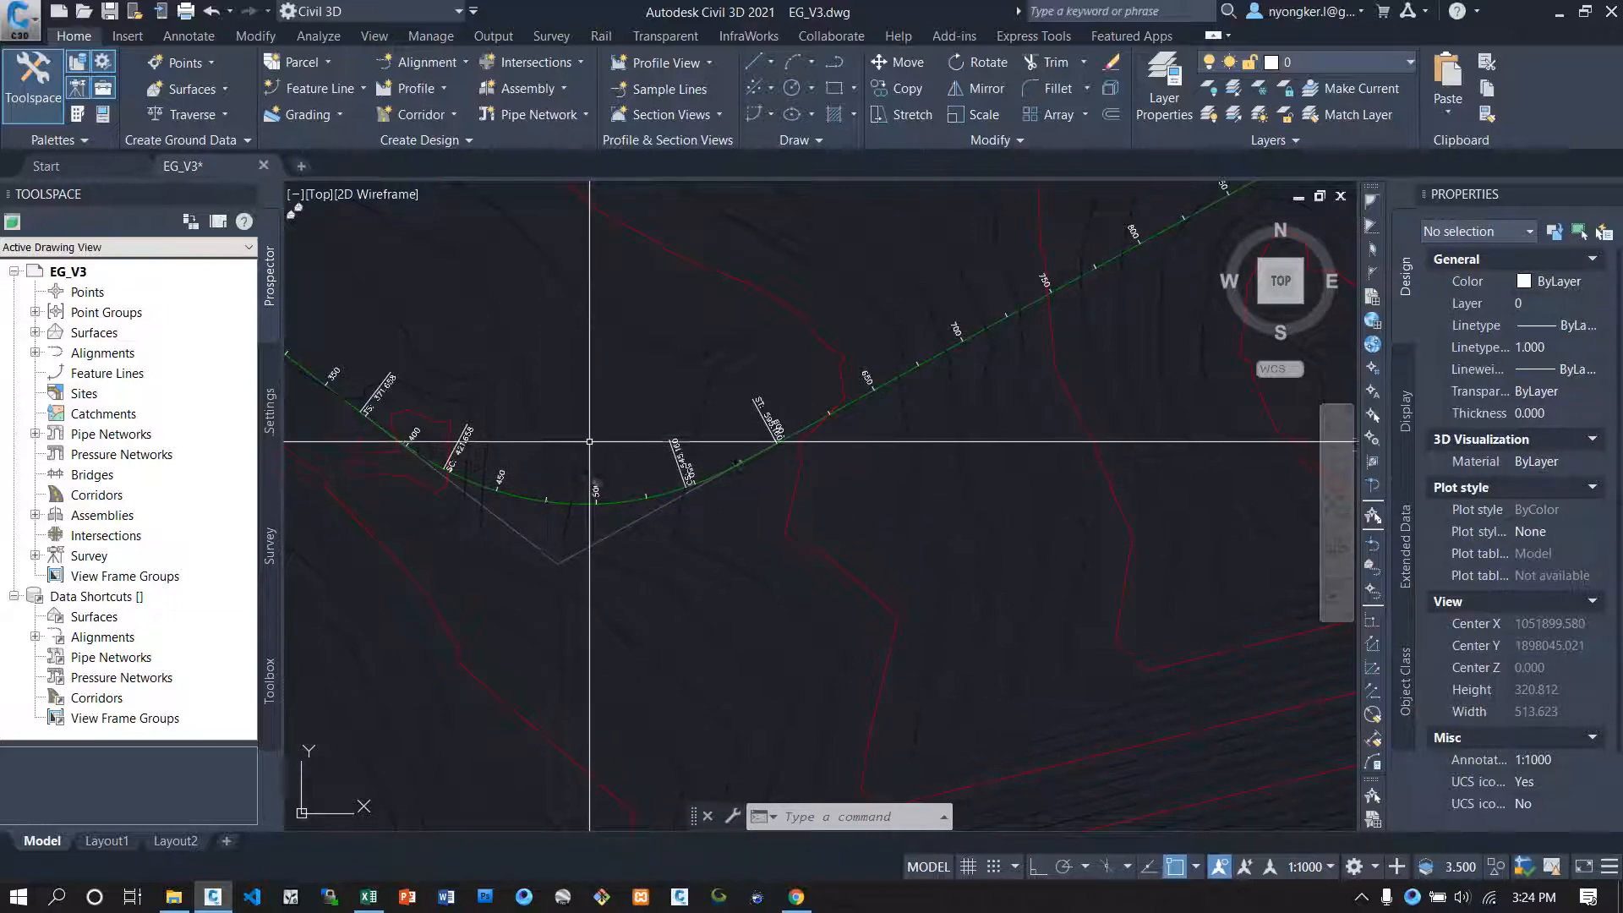
left_click(467, 63)
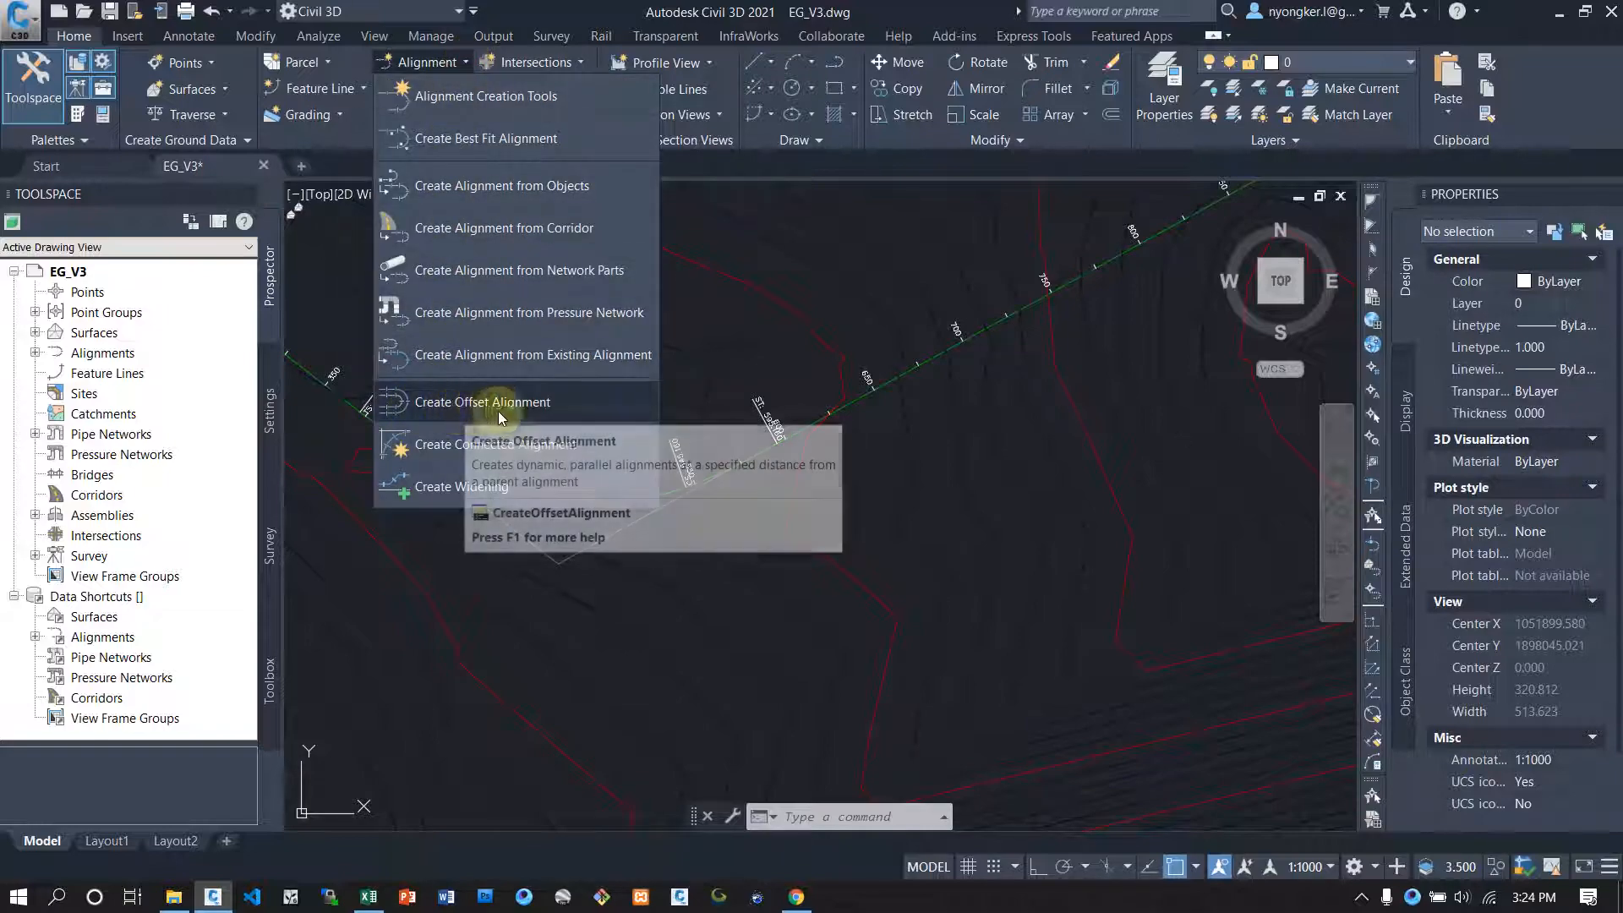
left_click(575, 404)
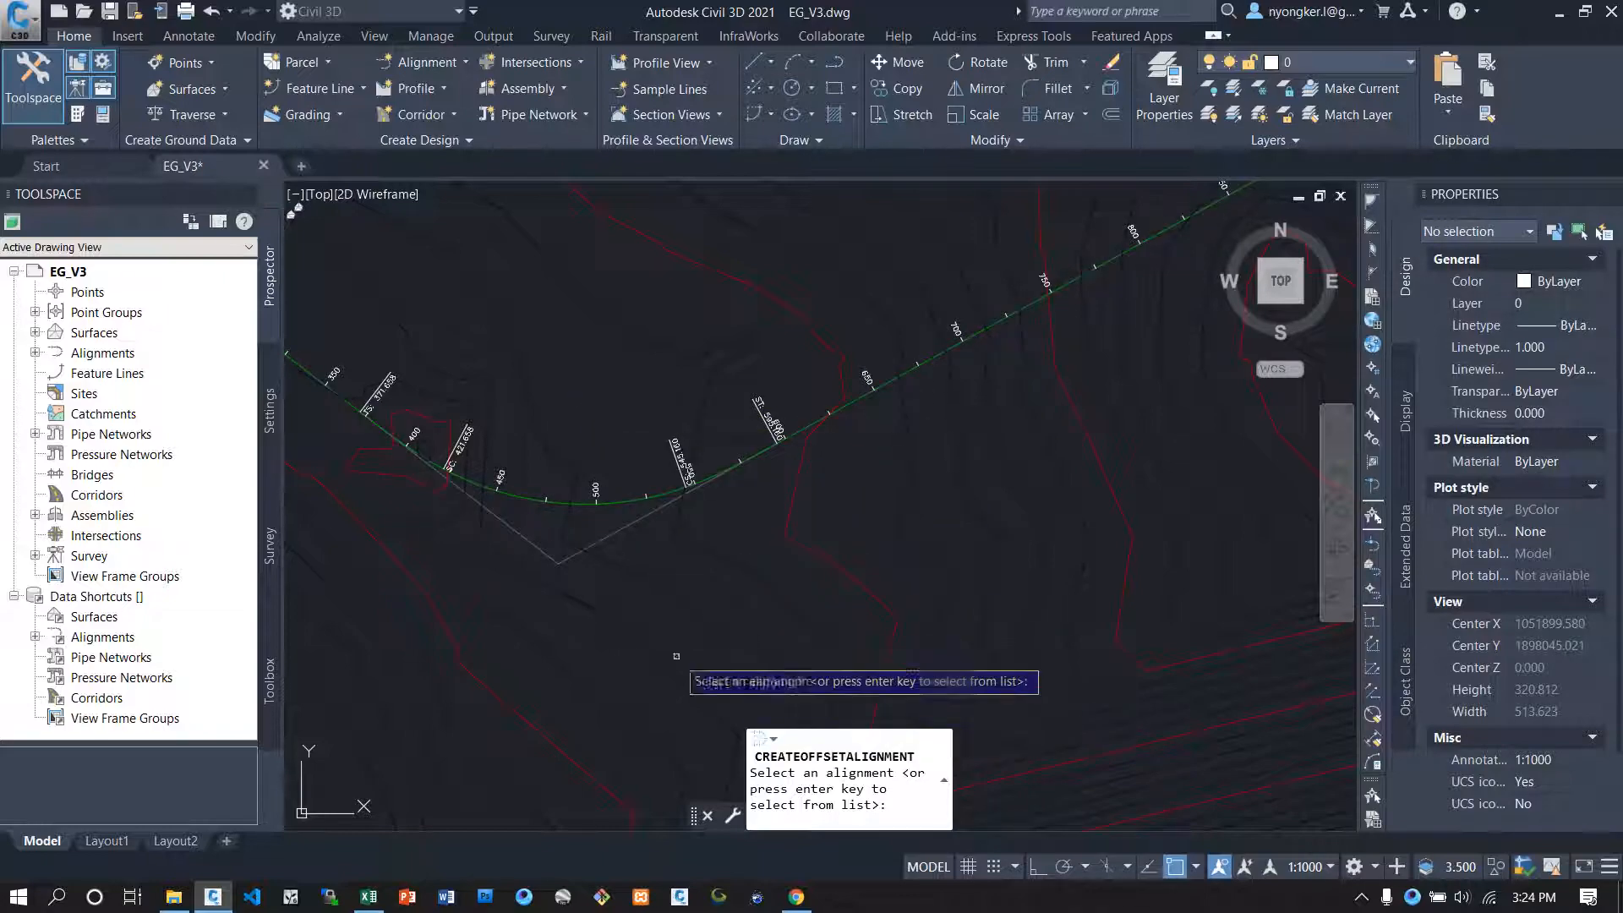
left_click(533, 501)
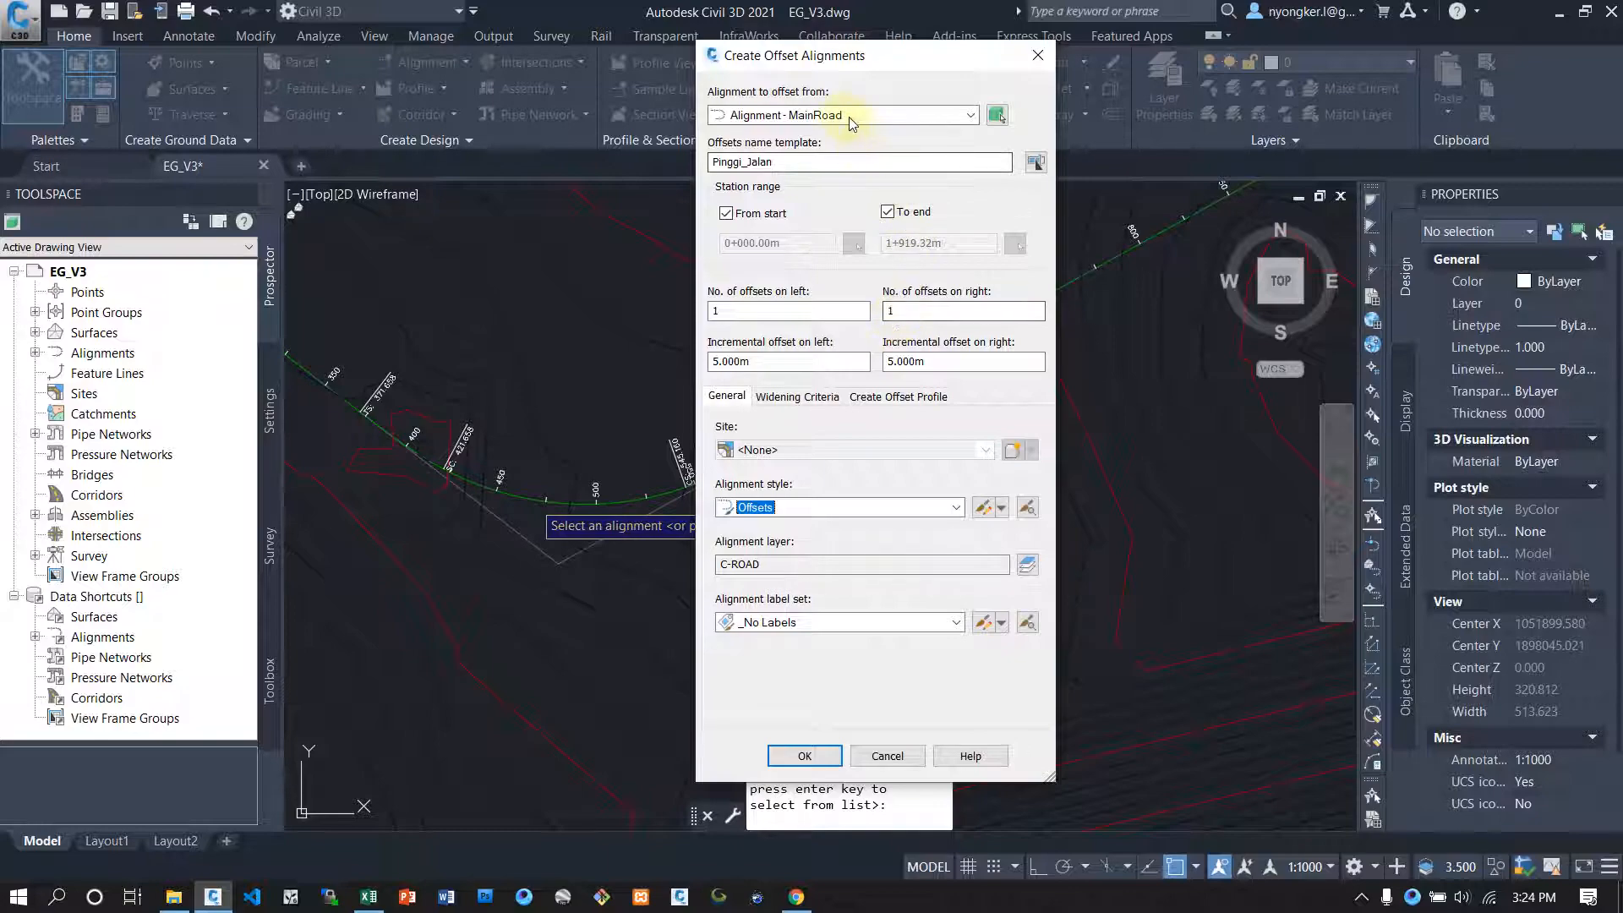
left_click(819, 160)
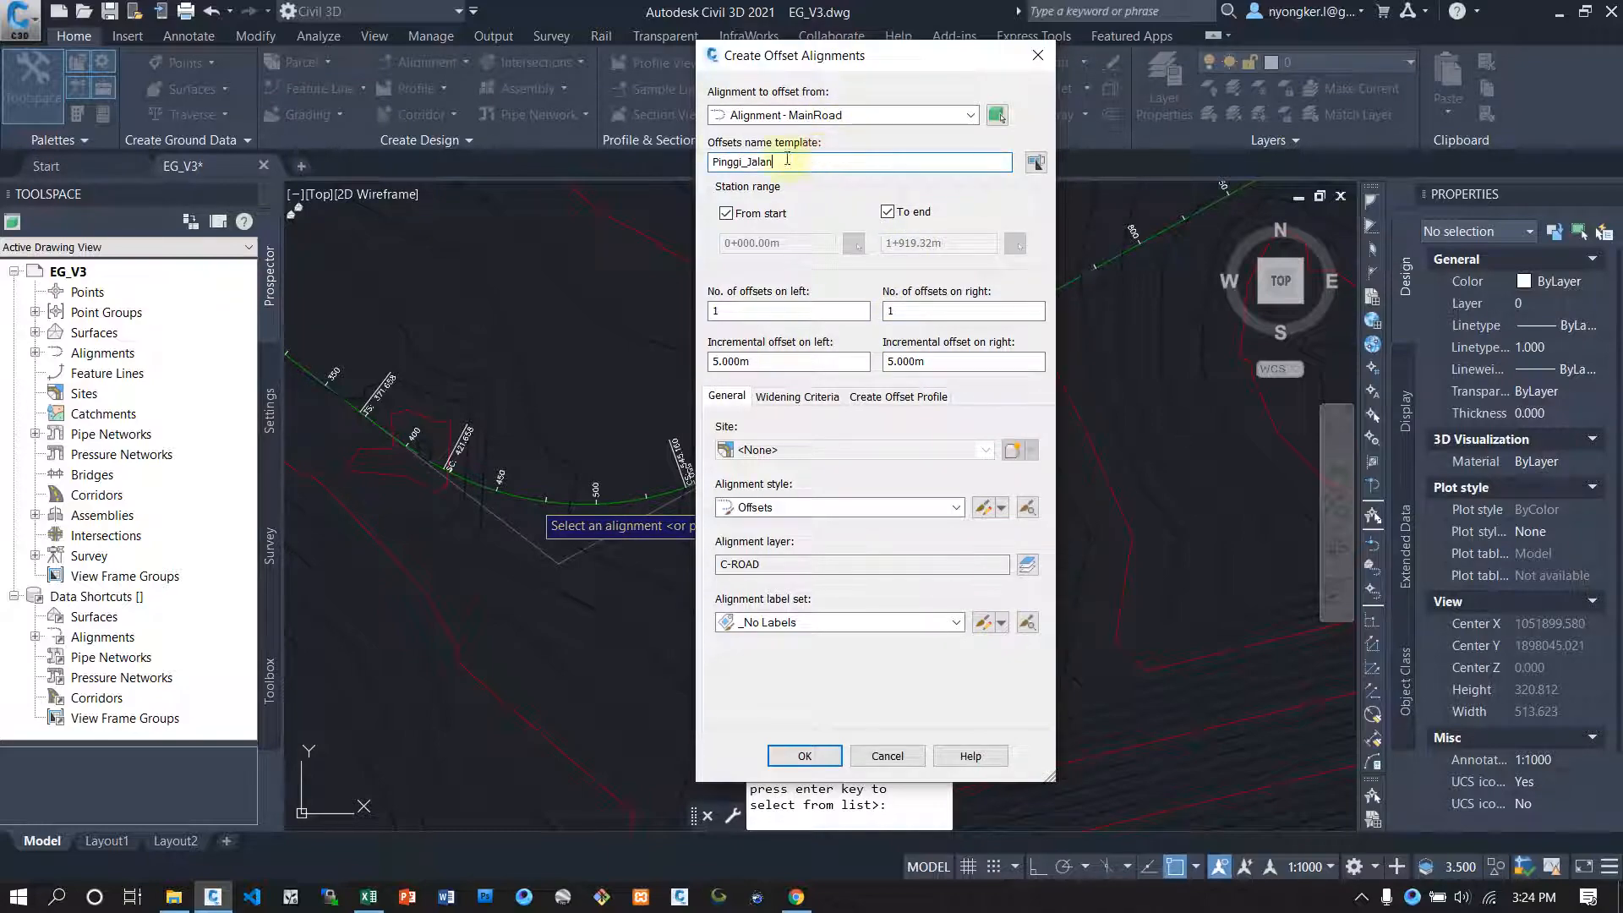
left_click(735, 169)
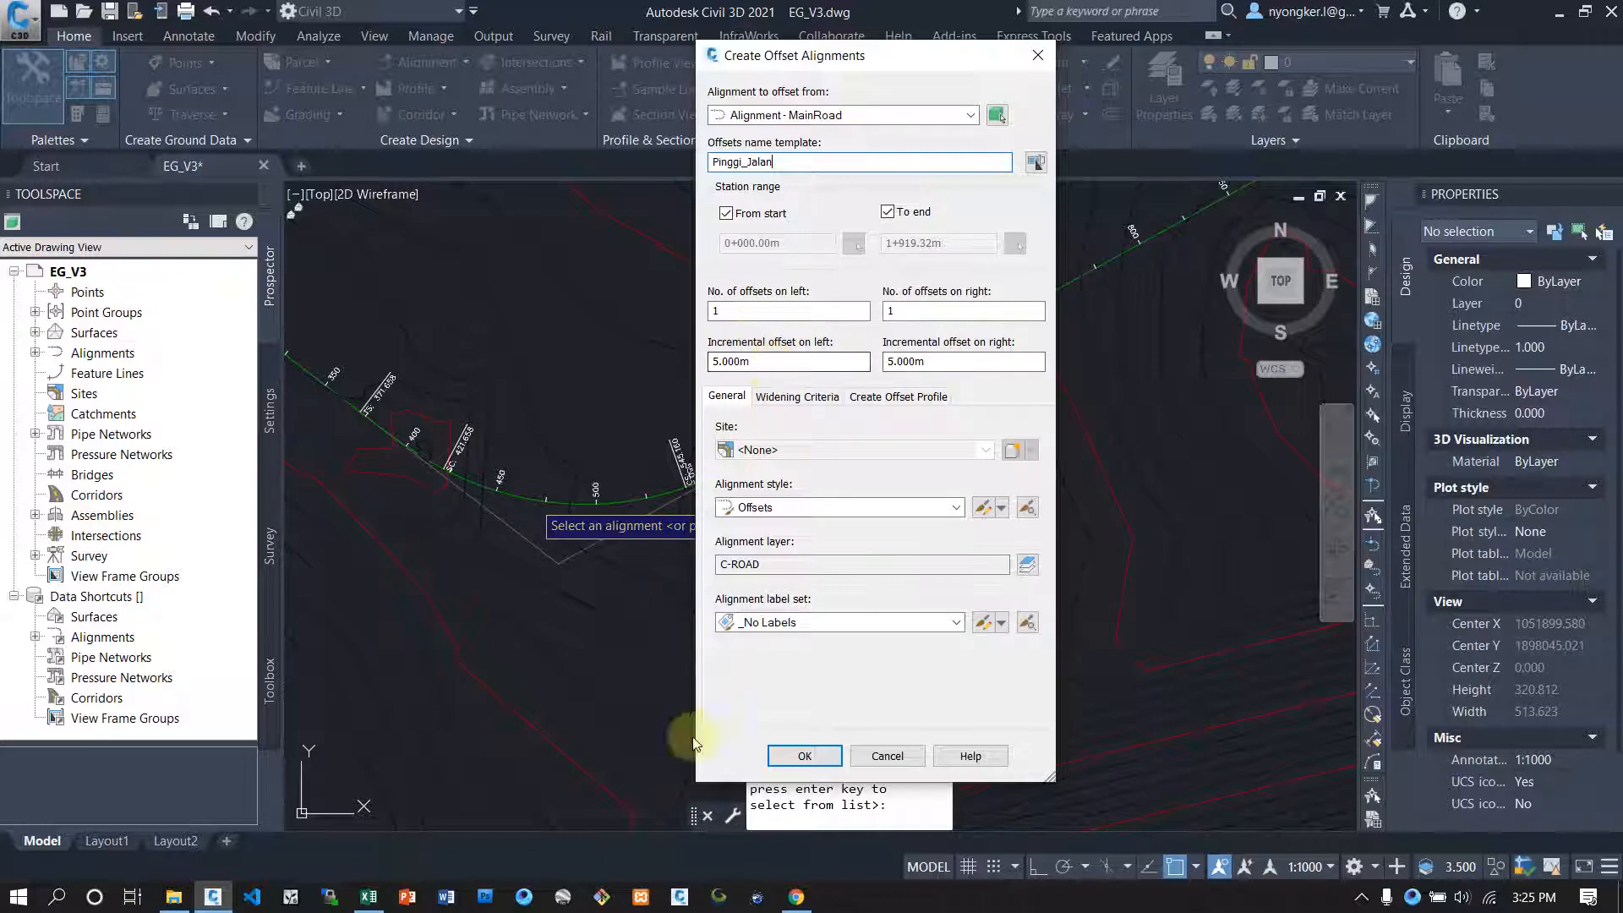
Step: Check the straight-road lane width in Excel and set both incremental offsets, left and right, to 4.36 m in Civil 3D
left_click(369, 896)
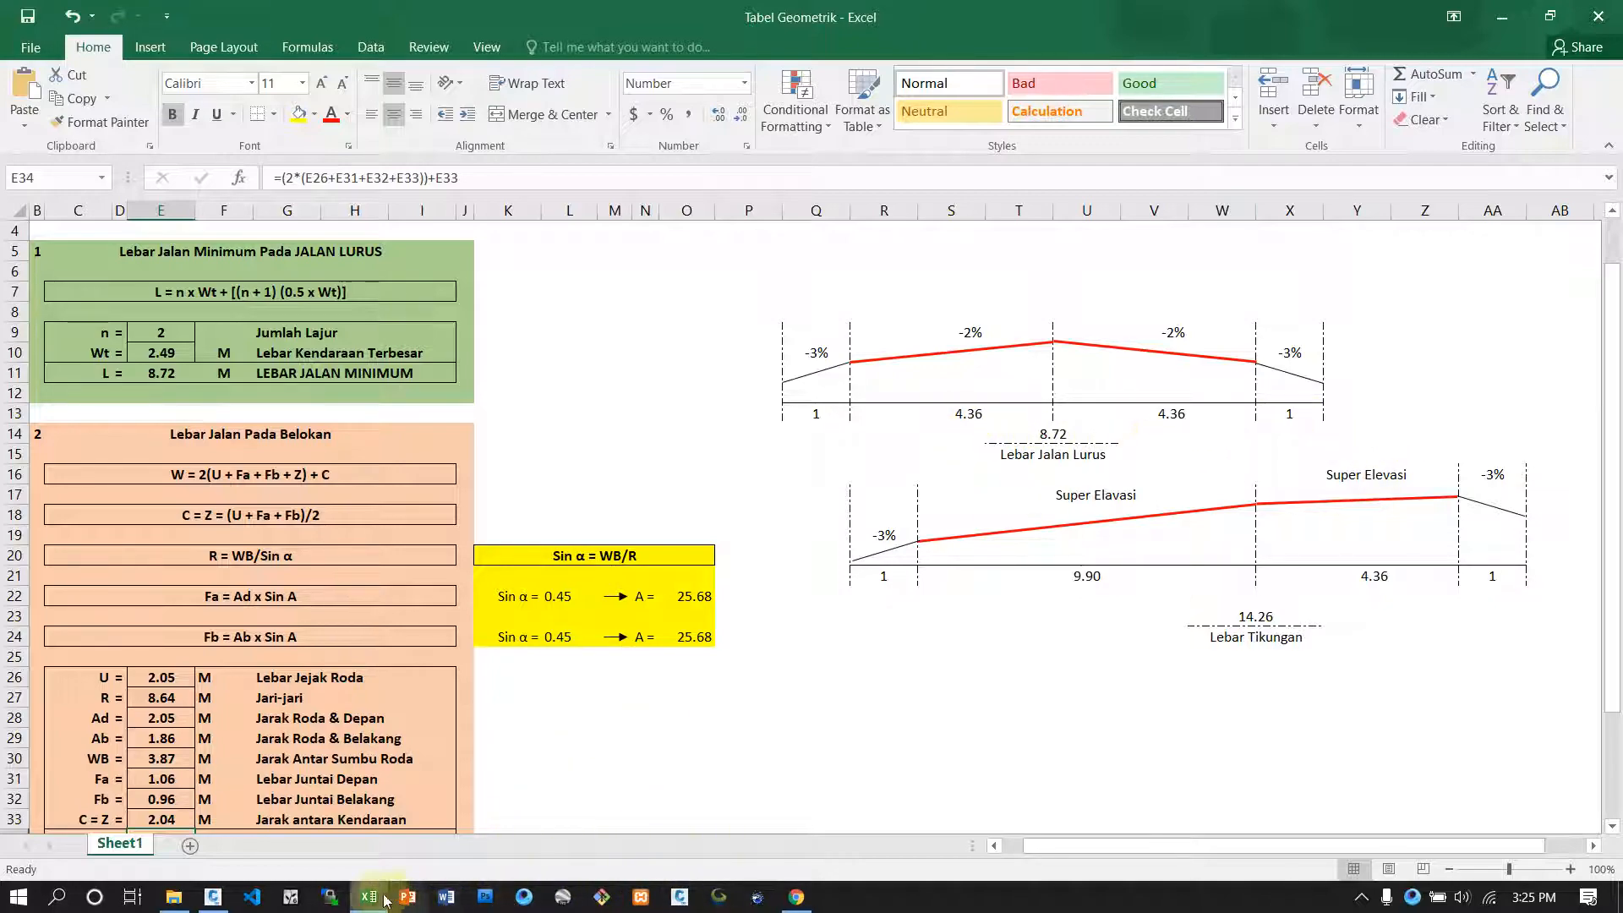
left_click(226, 904)
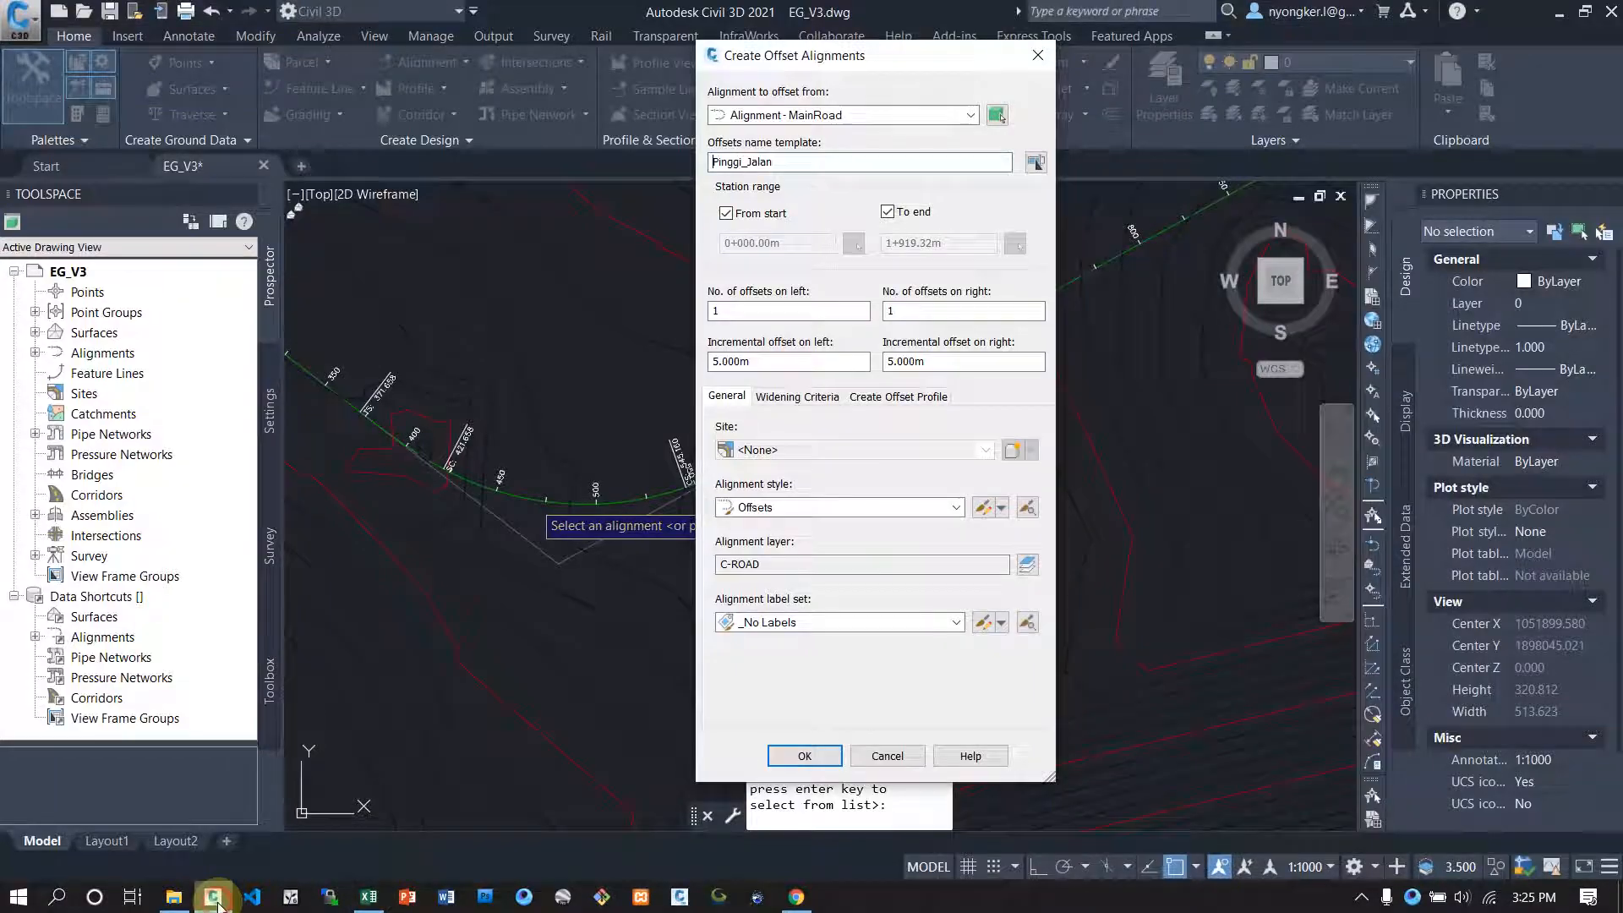
type("4.36")
key("Tab")
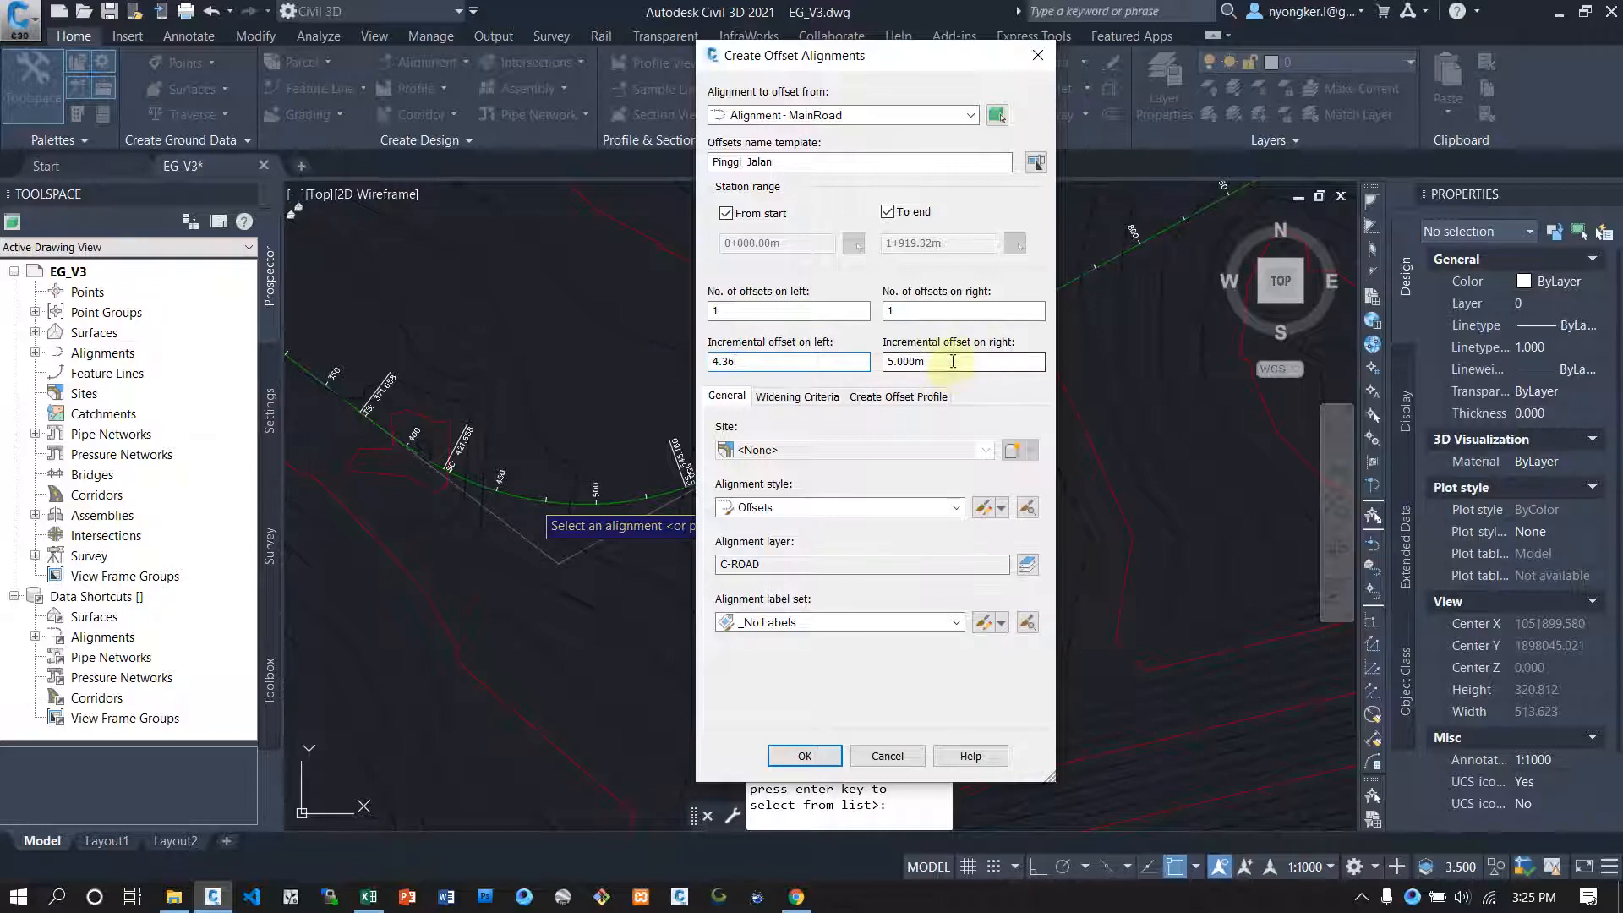
type("4.36")
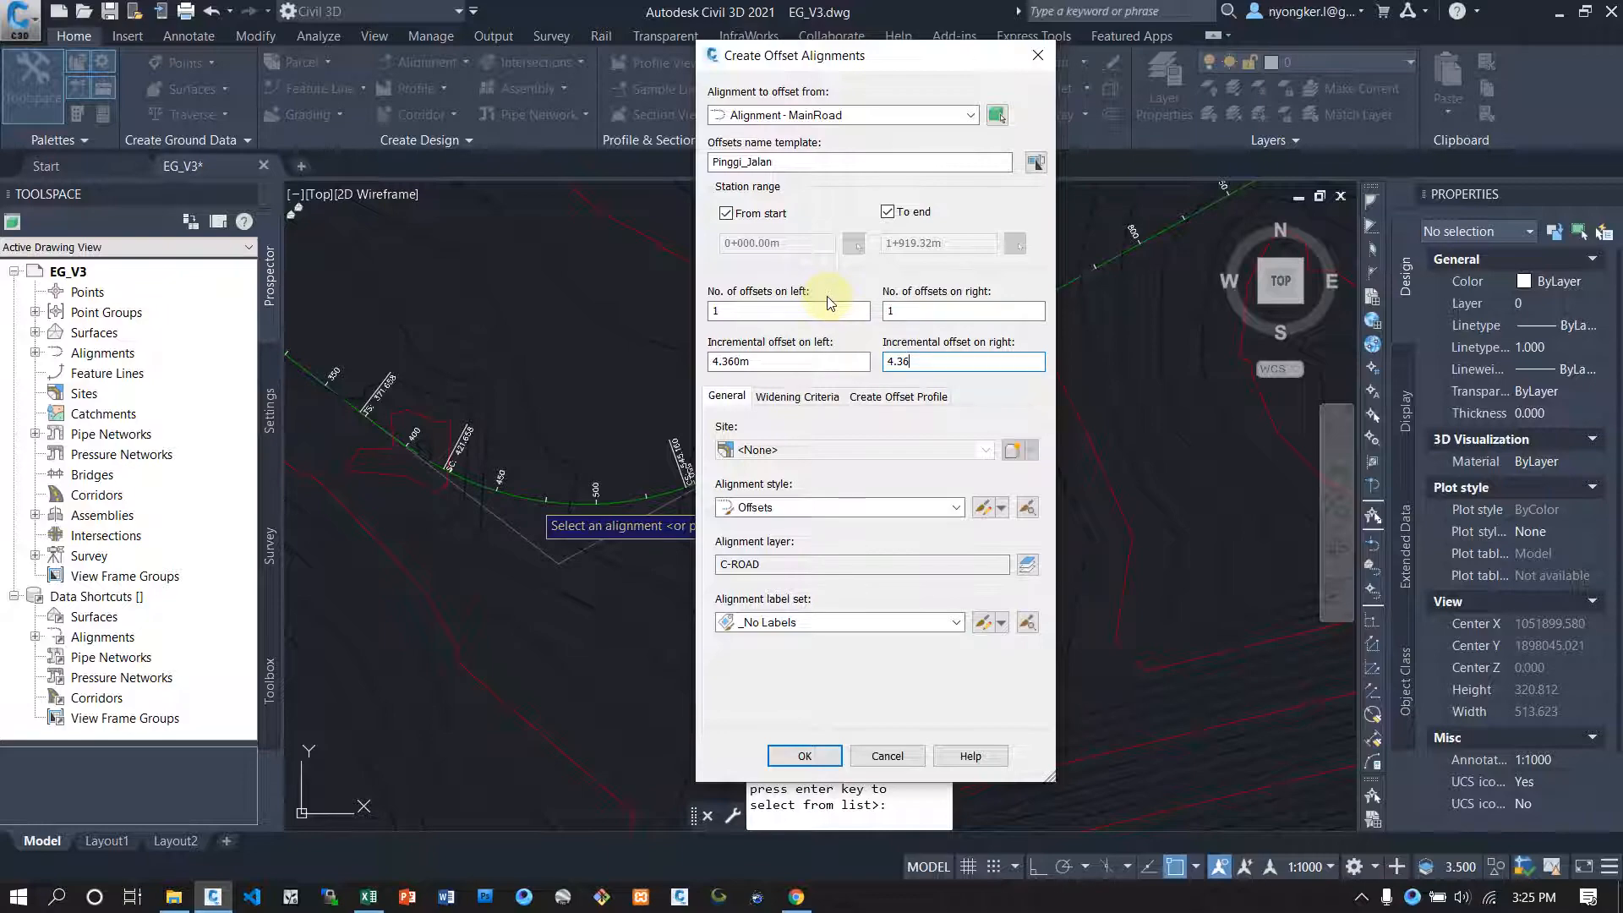
Step: Add widening around curves to the offset alignments, specified manually with a transition length of 100 m
left_click(794, 399)
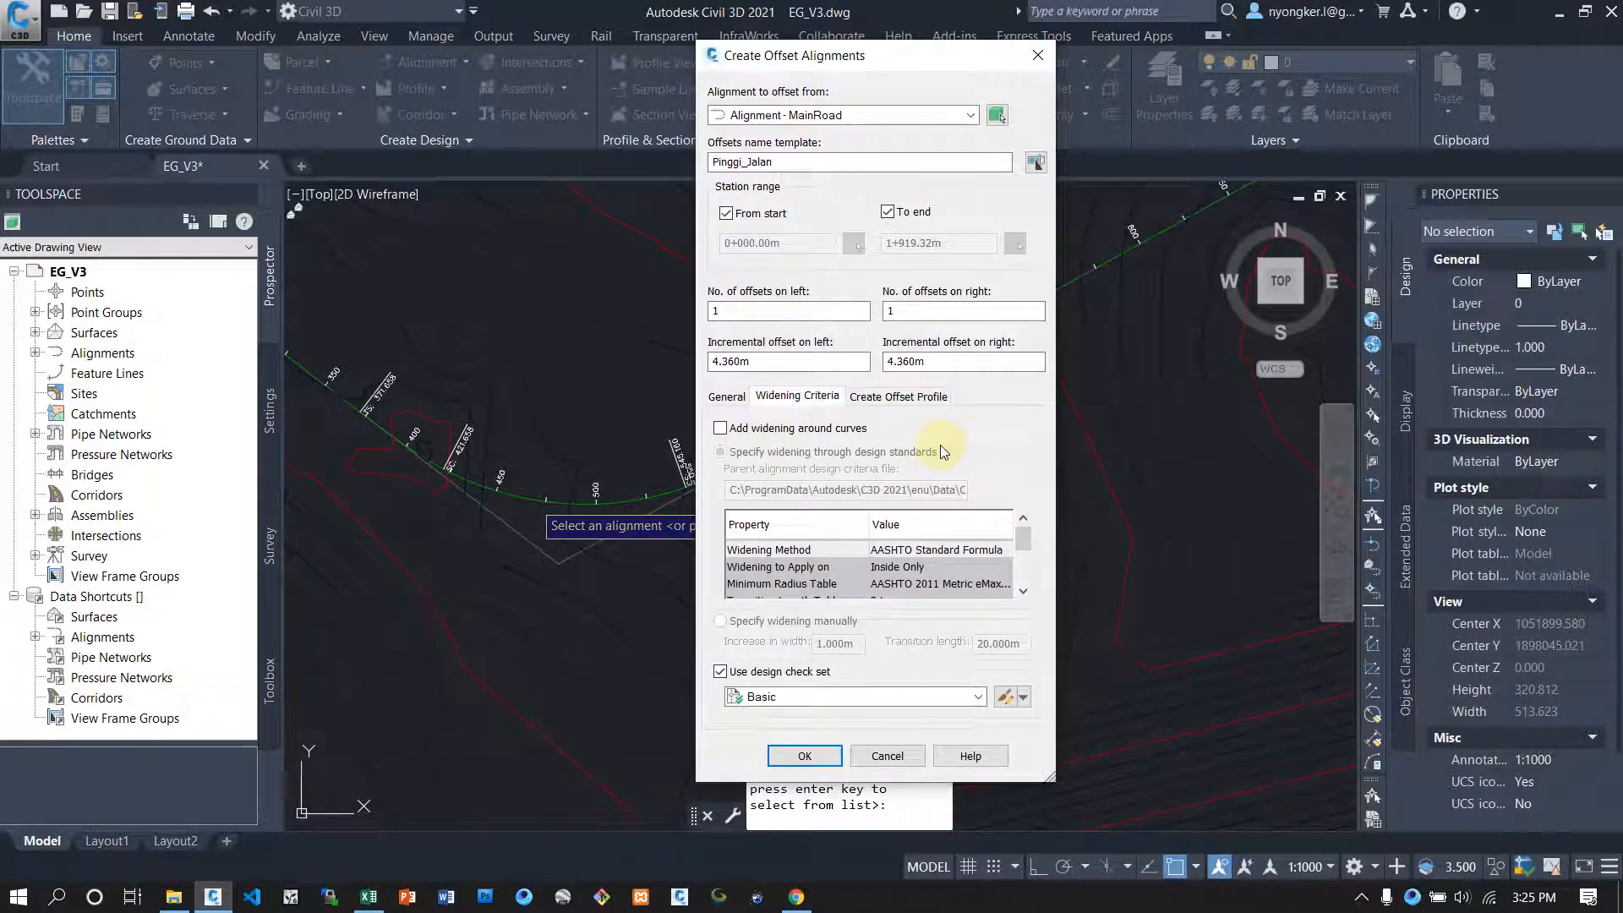
left_click(721, 429)
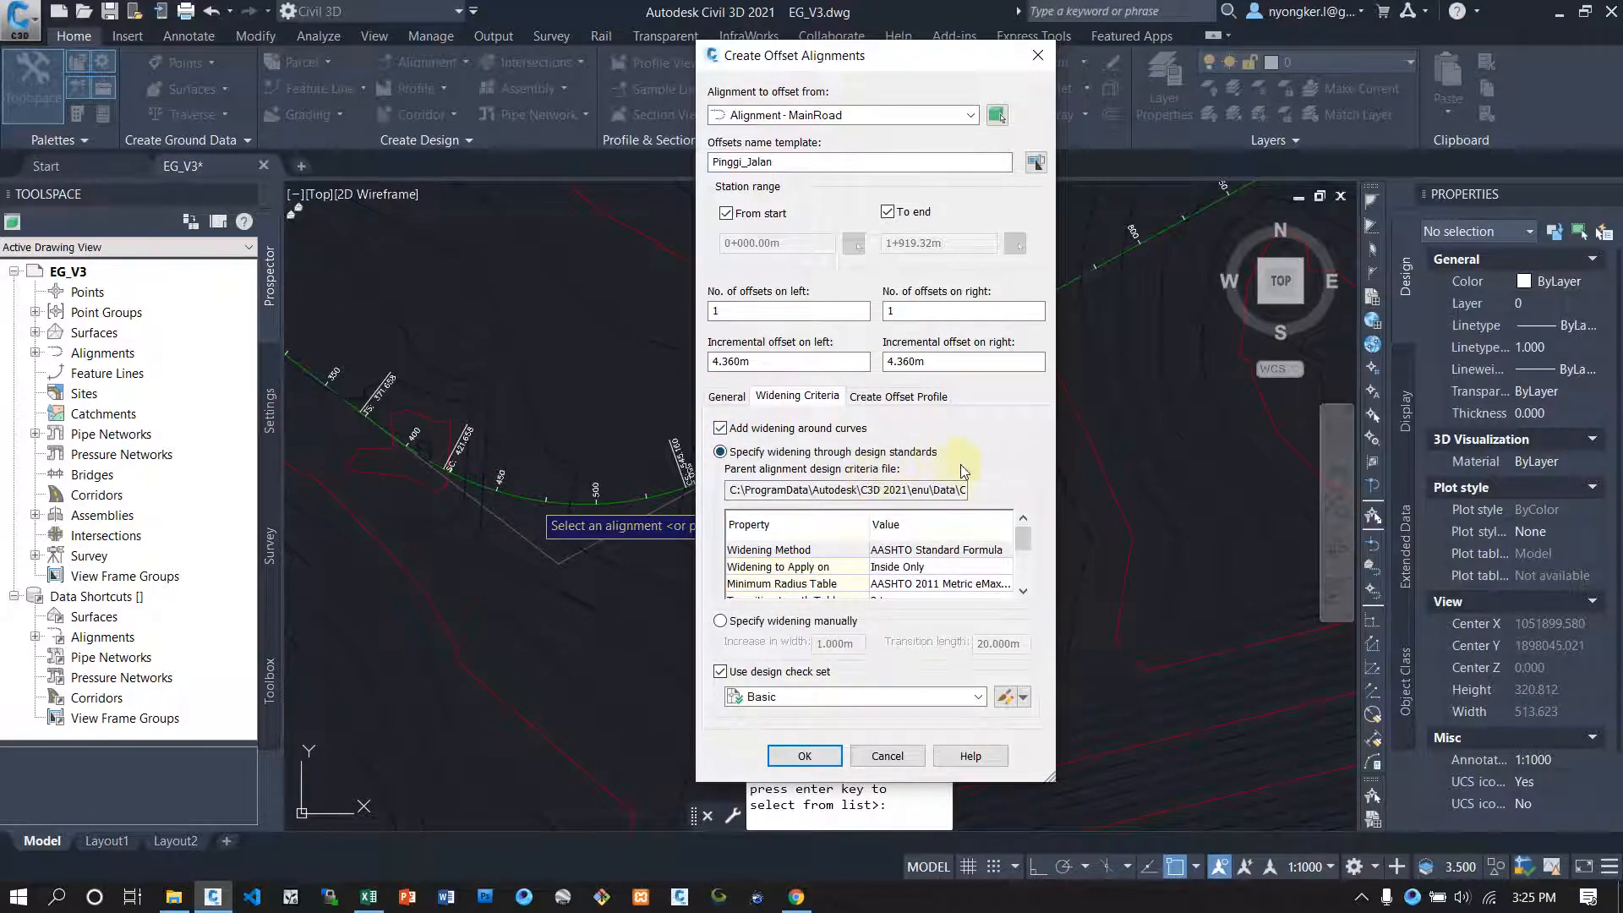
left_click(1024, 537)
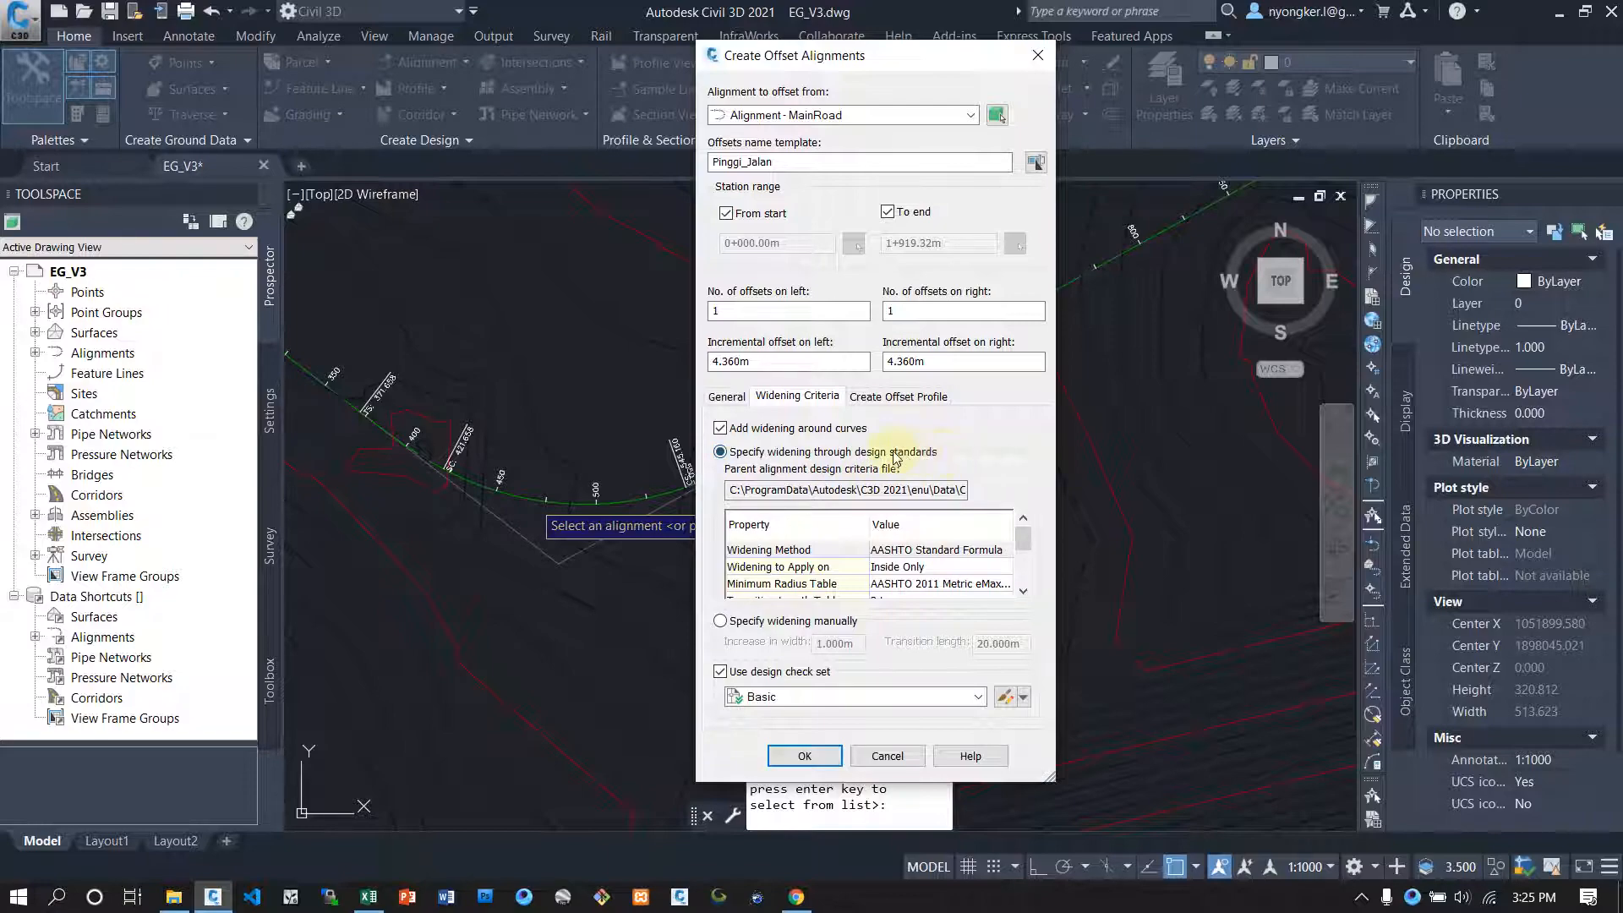
left_click_drag(1023, 547, 1026, 543)
left_click(721, 623)
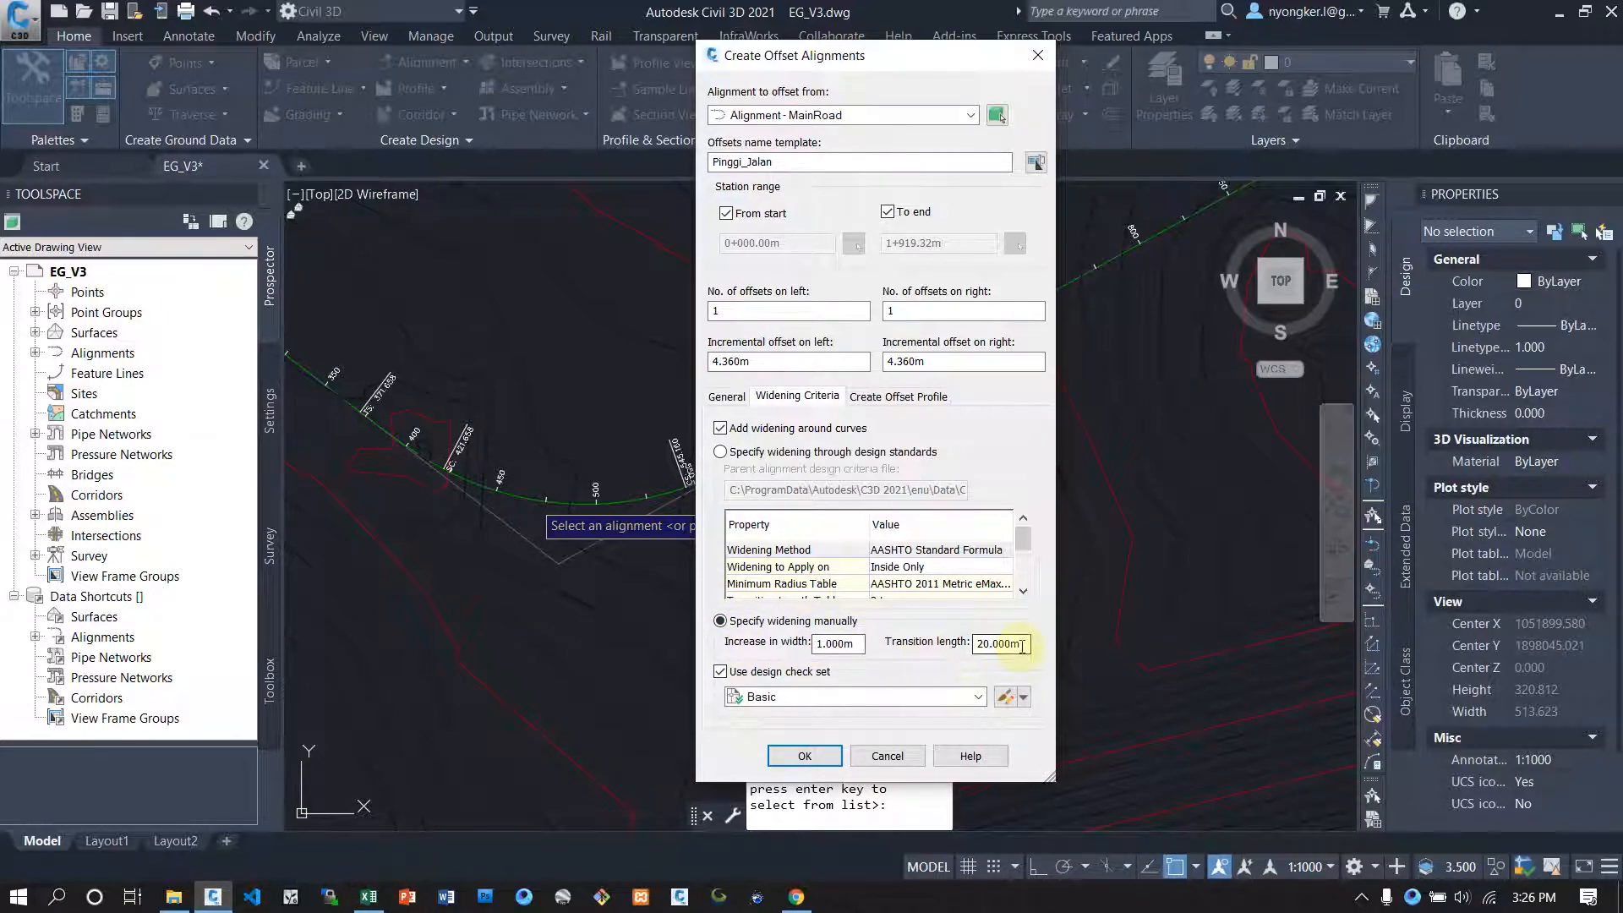
left_click_drag(1020, 643, 933, 653)
type("100")
Step: Examine the lane widths U21 and Y21 of the bend cross-section in Excel for the increase in width
left_click(862, 644)
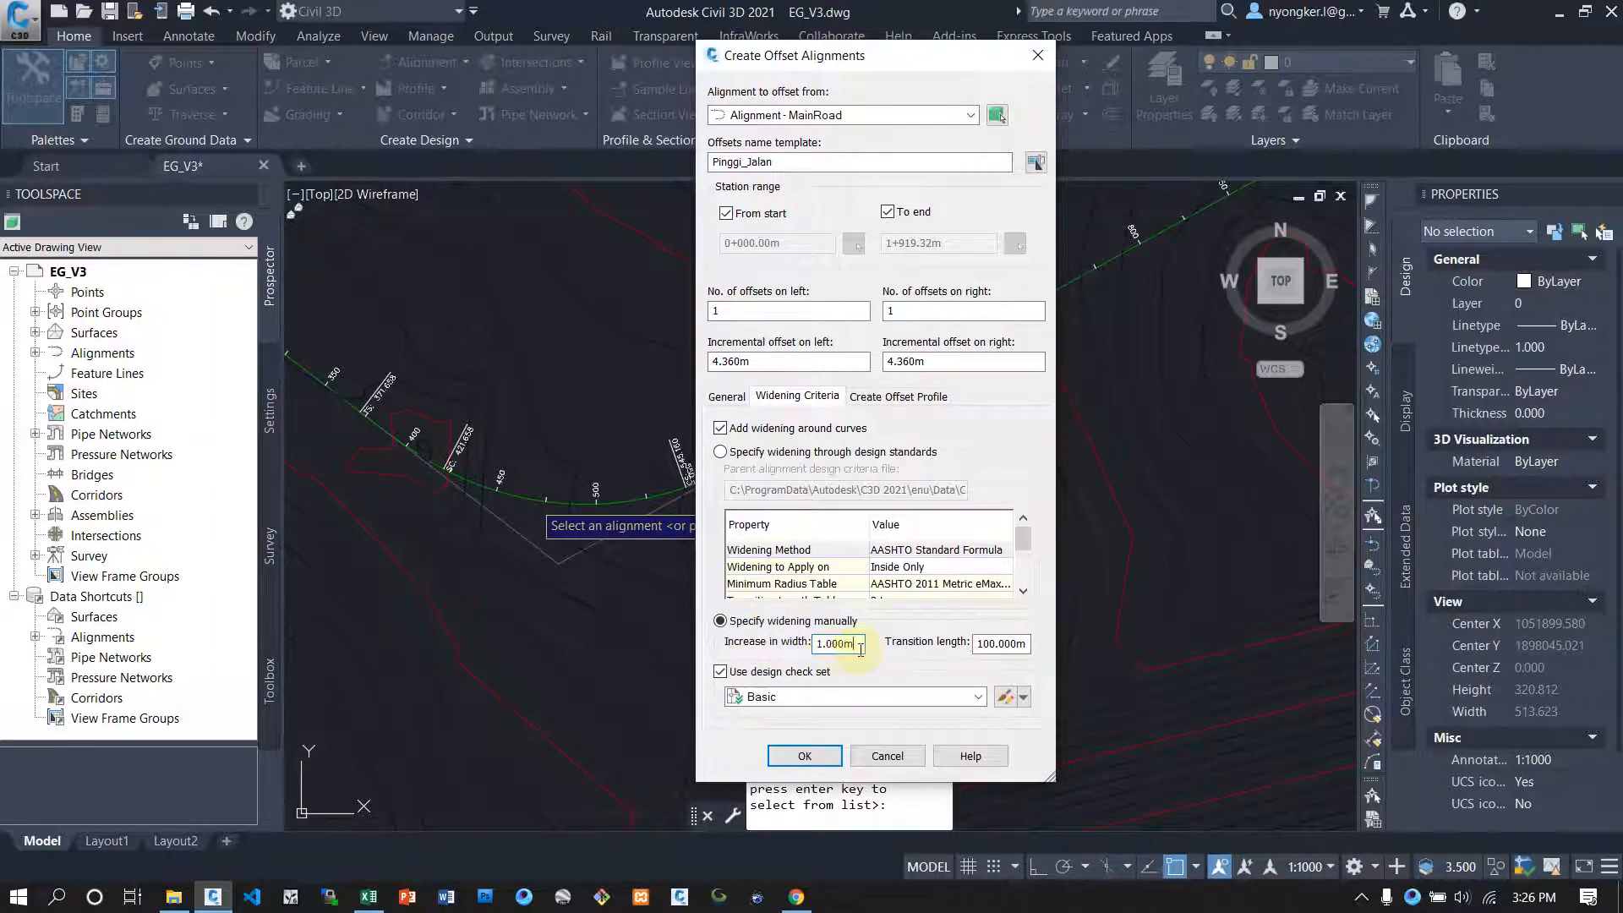
left_click(369, 896)
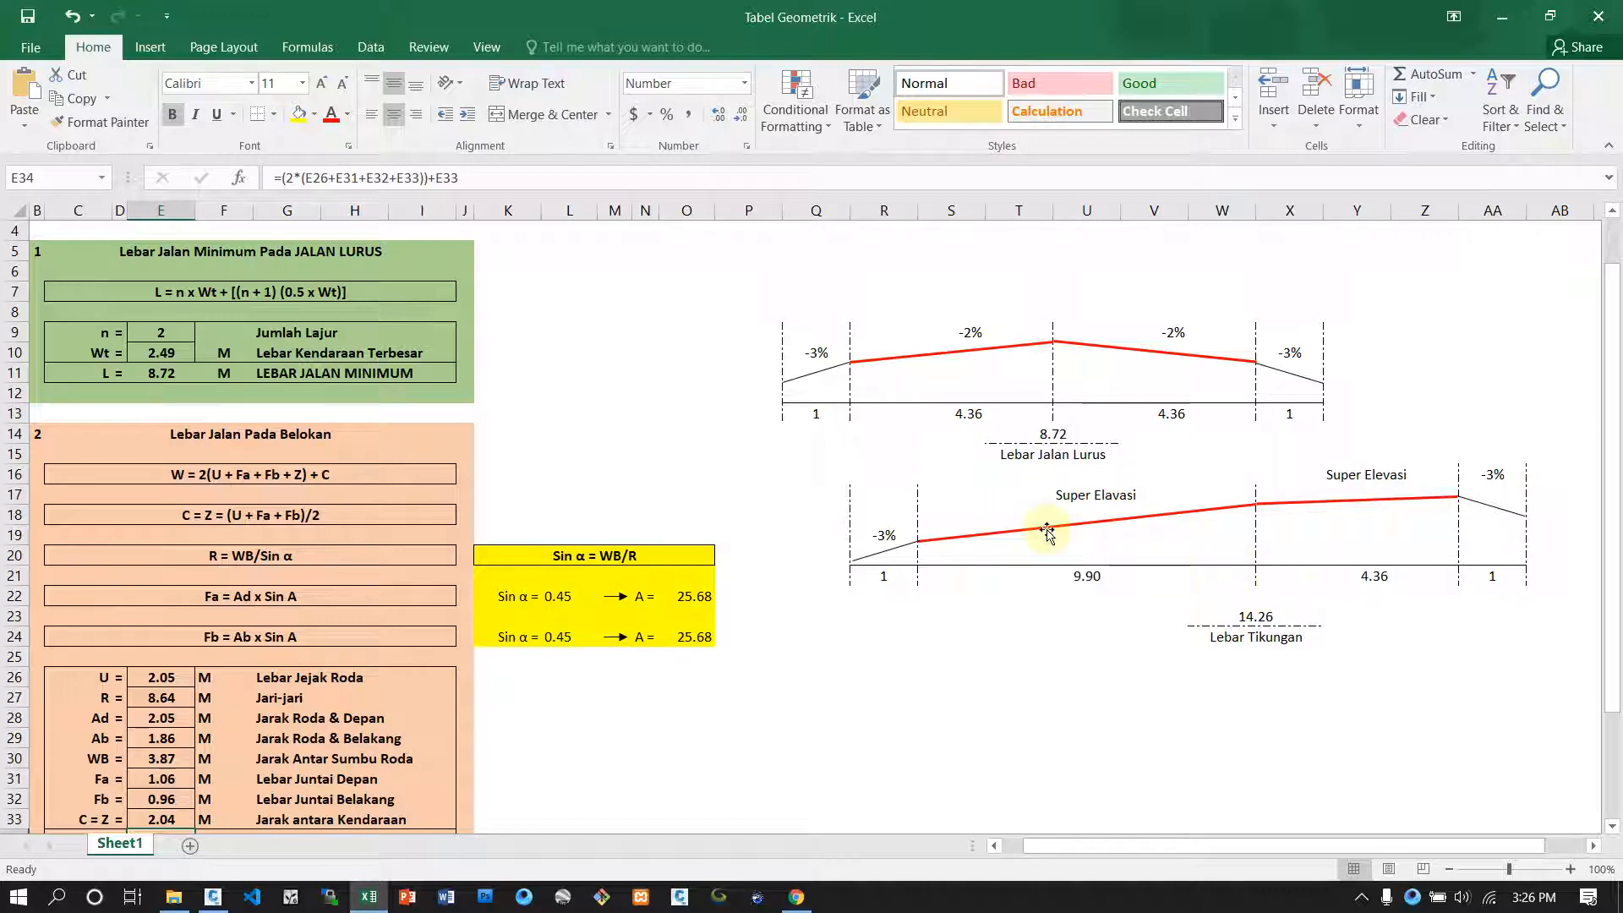
left_click(1090, 583)
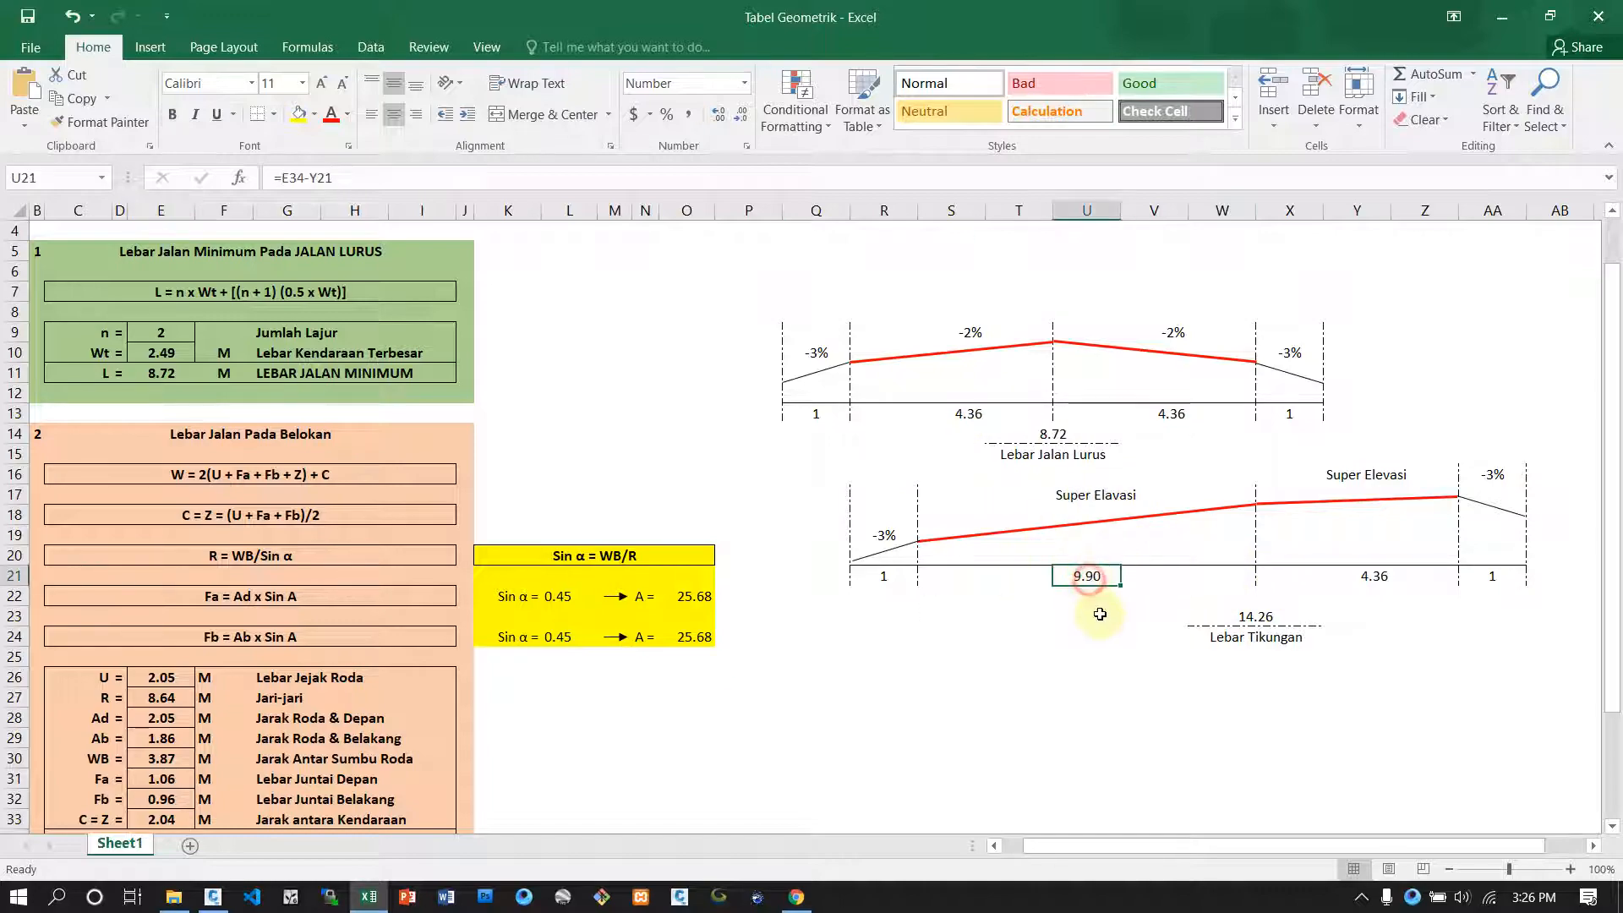
left_click_drag(1085, 575, 1378, 576)
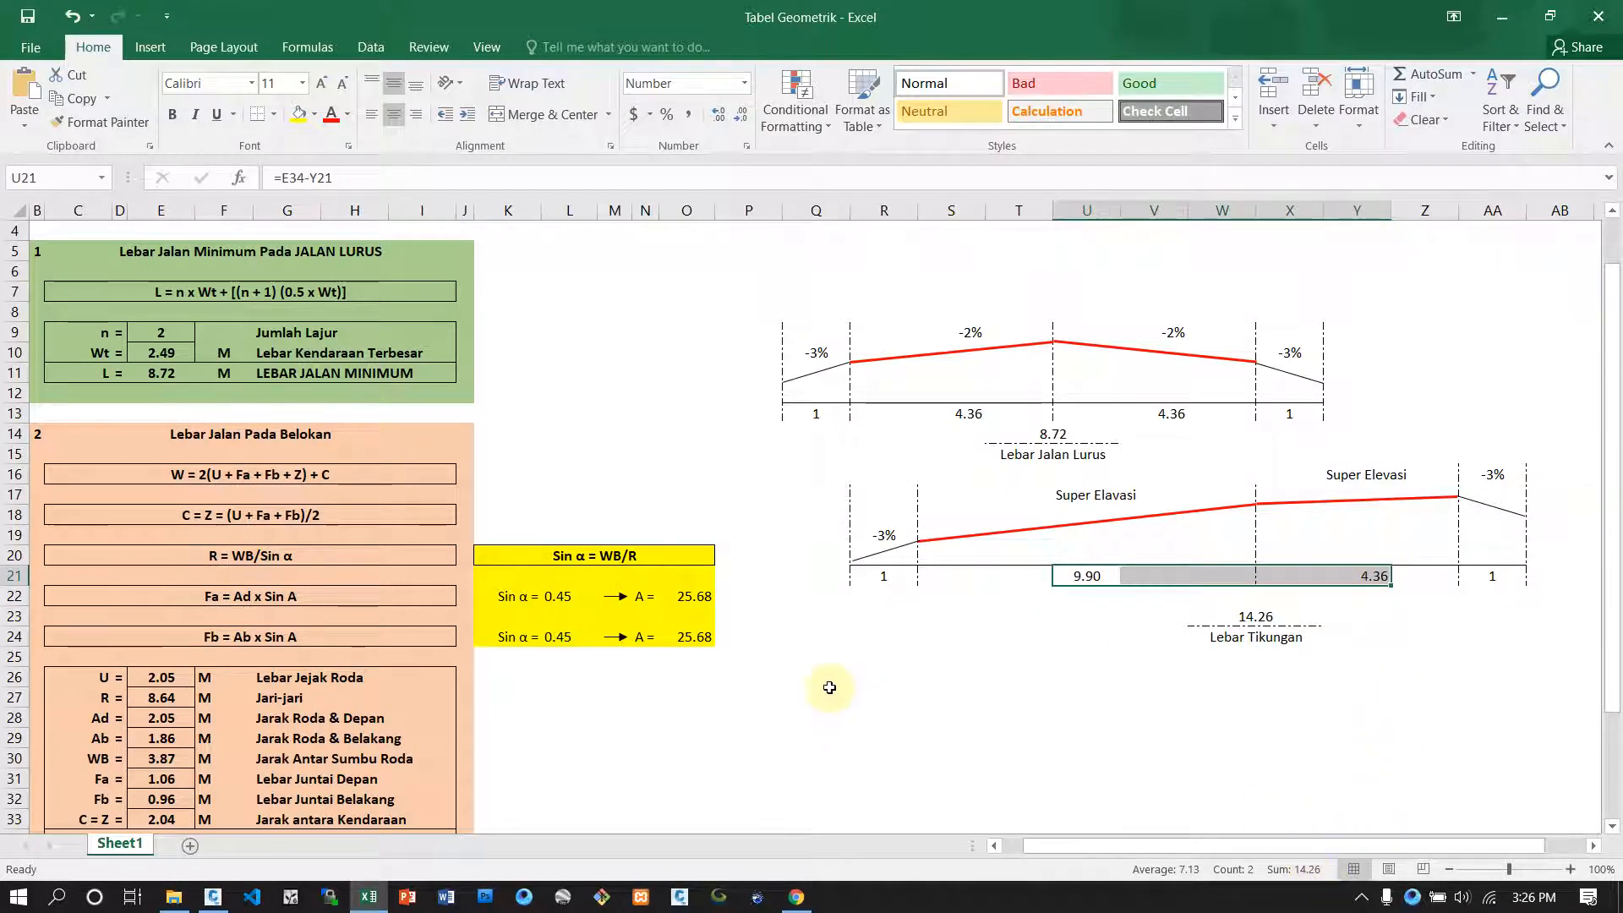
left_click(1091, 658)
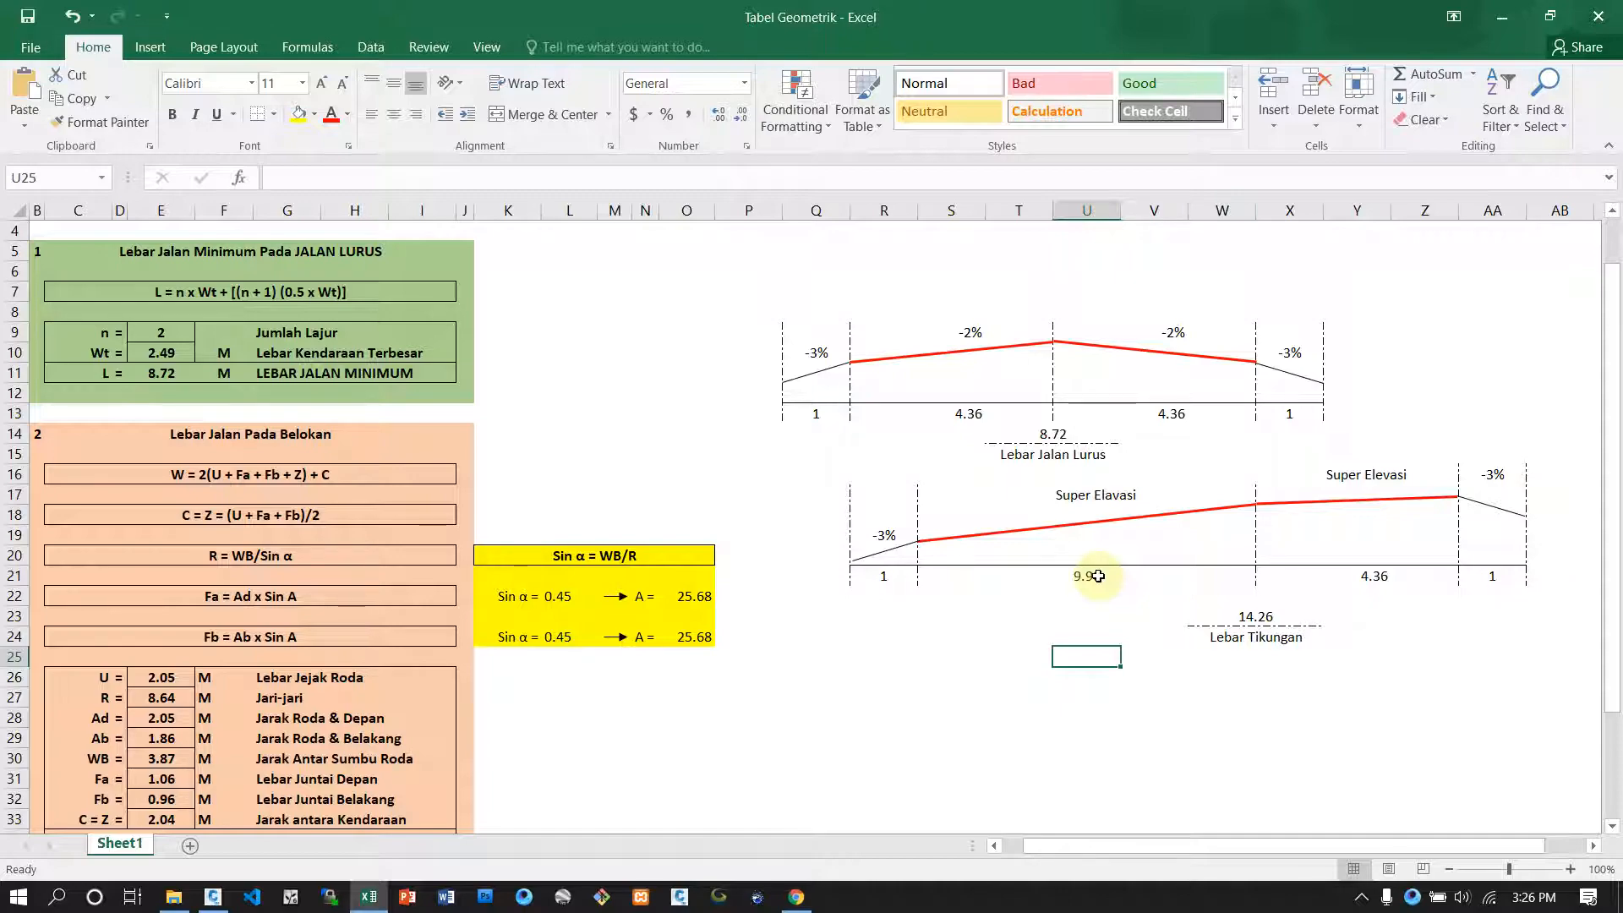
Step: Enter a formula in cell U22 in Excel that references the outer lane width in Y21
key("Up")
key("Up")
key("Up")
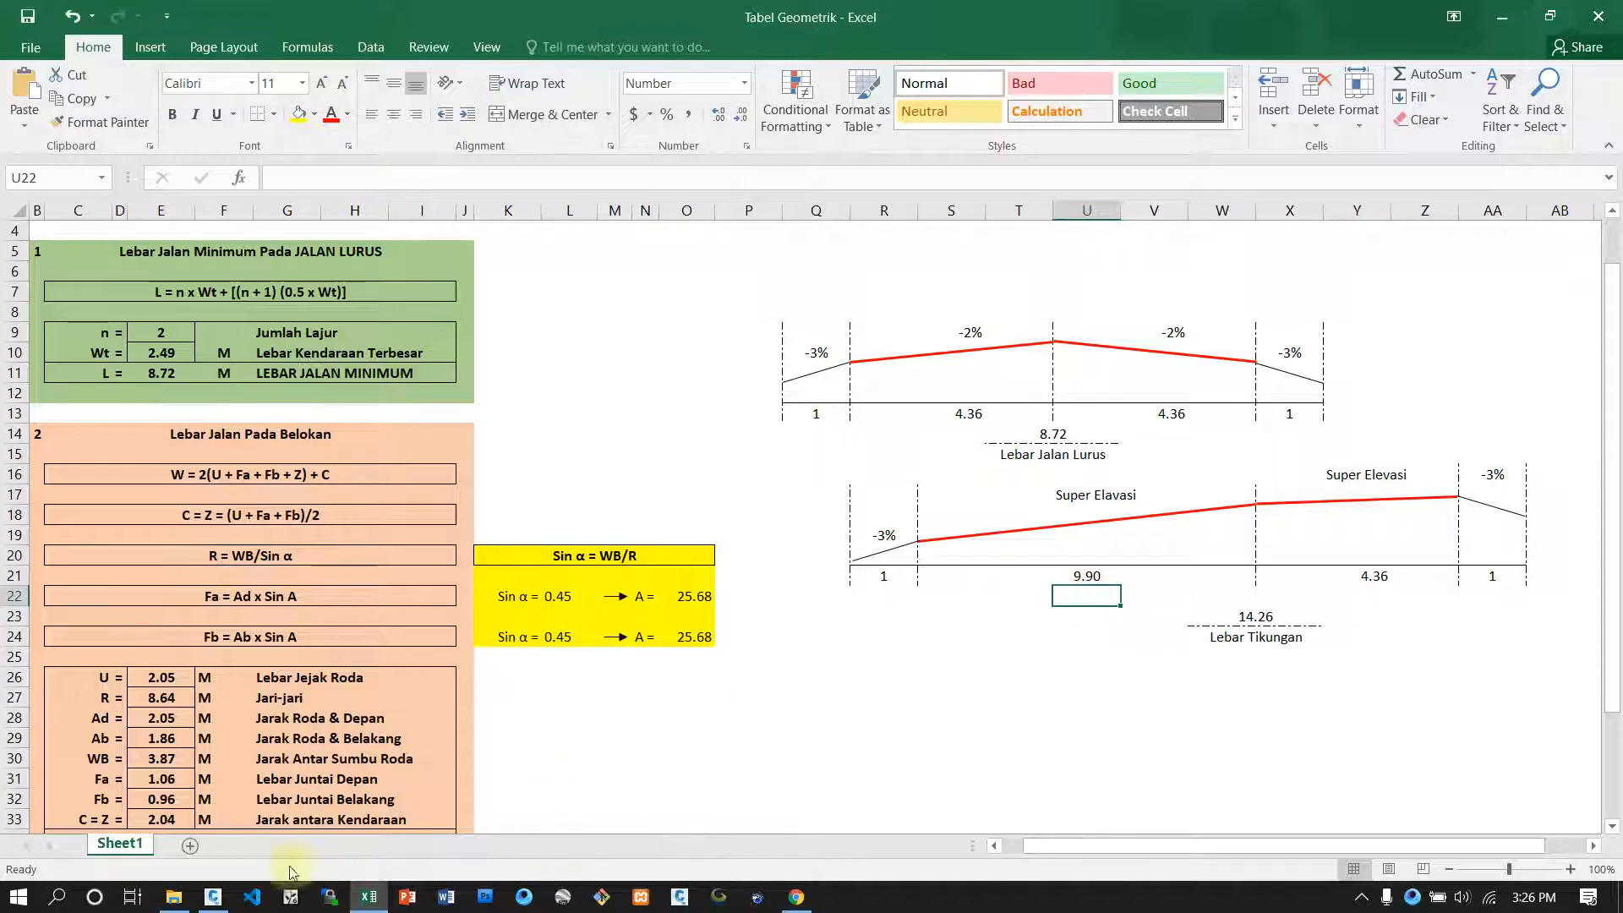
left_click(212, 897)
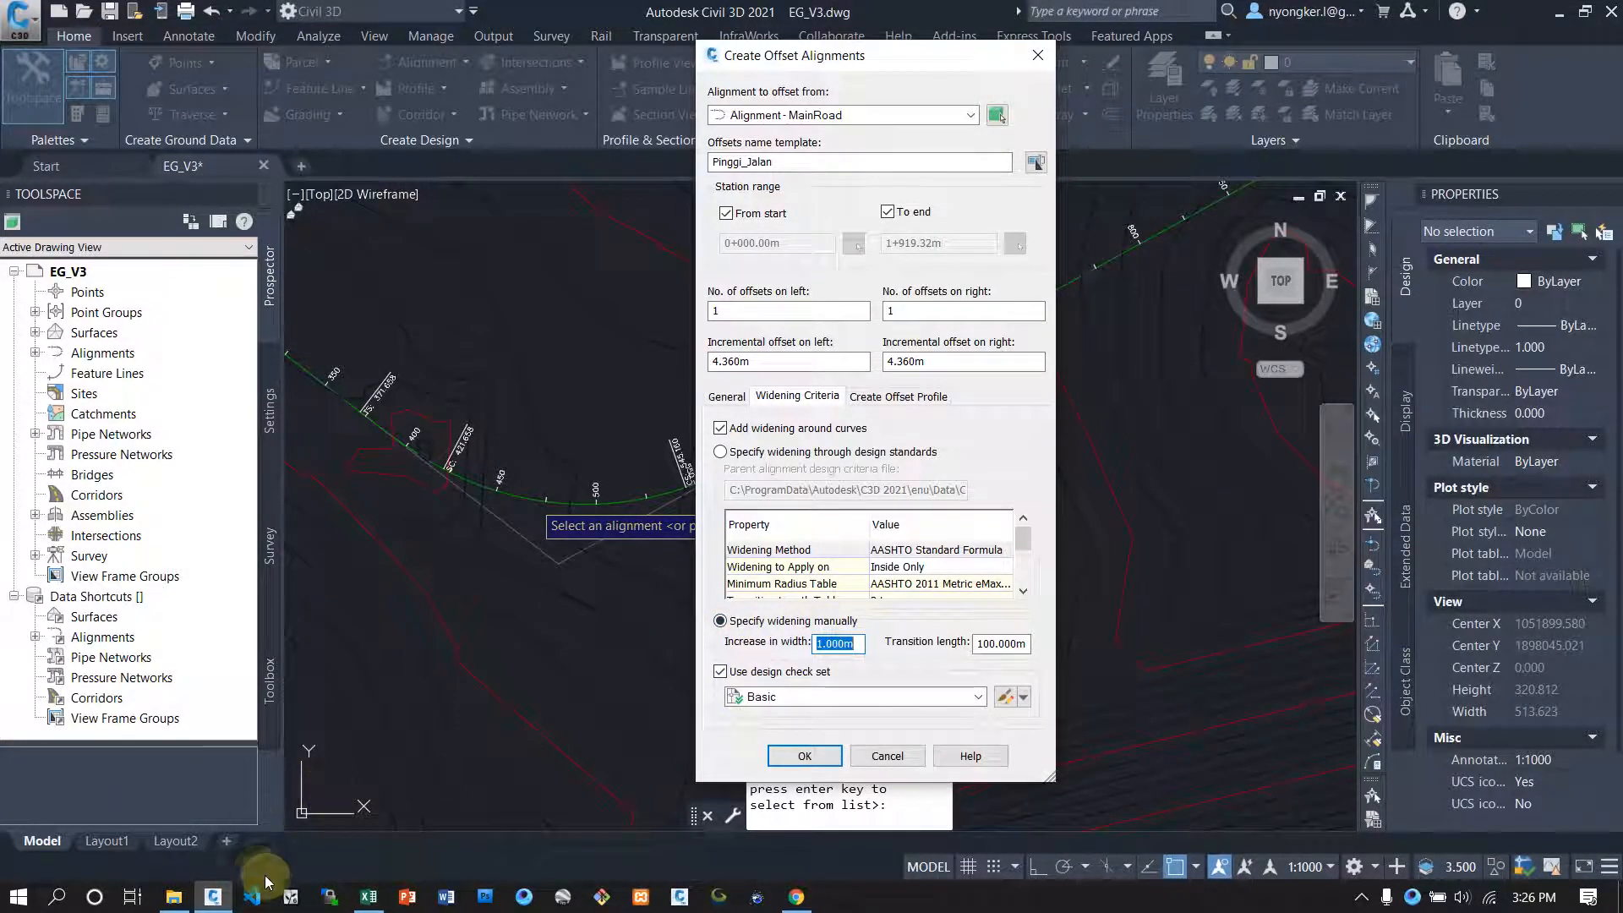
left_click(214, 897)
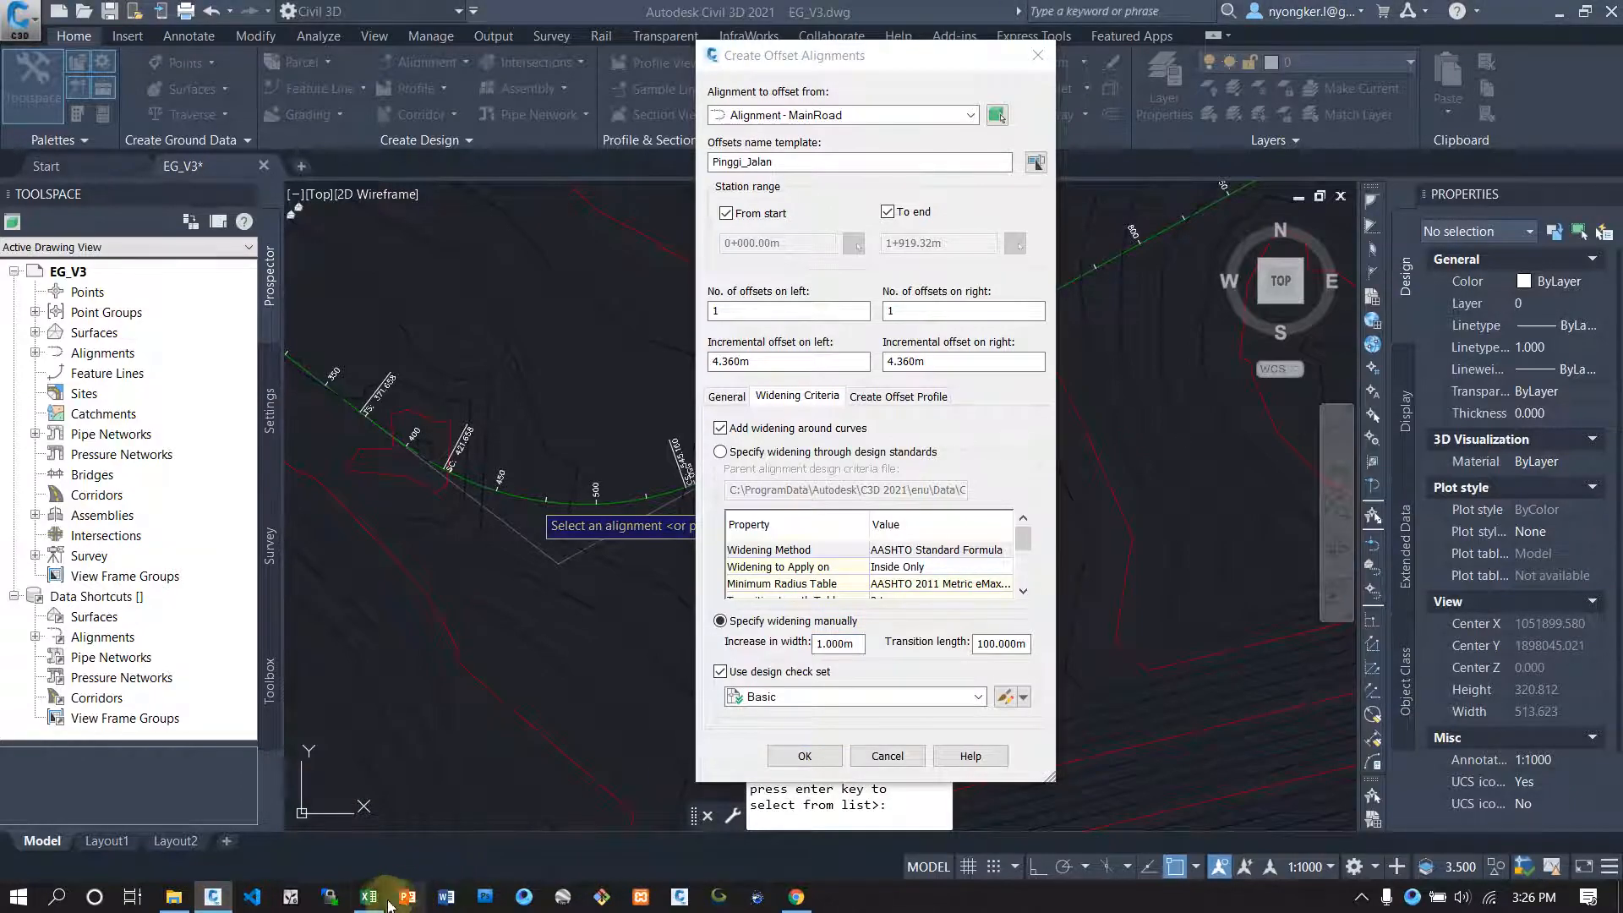
left_click(380, 900)
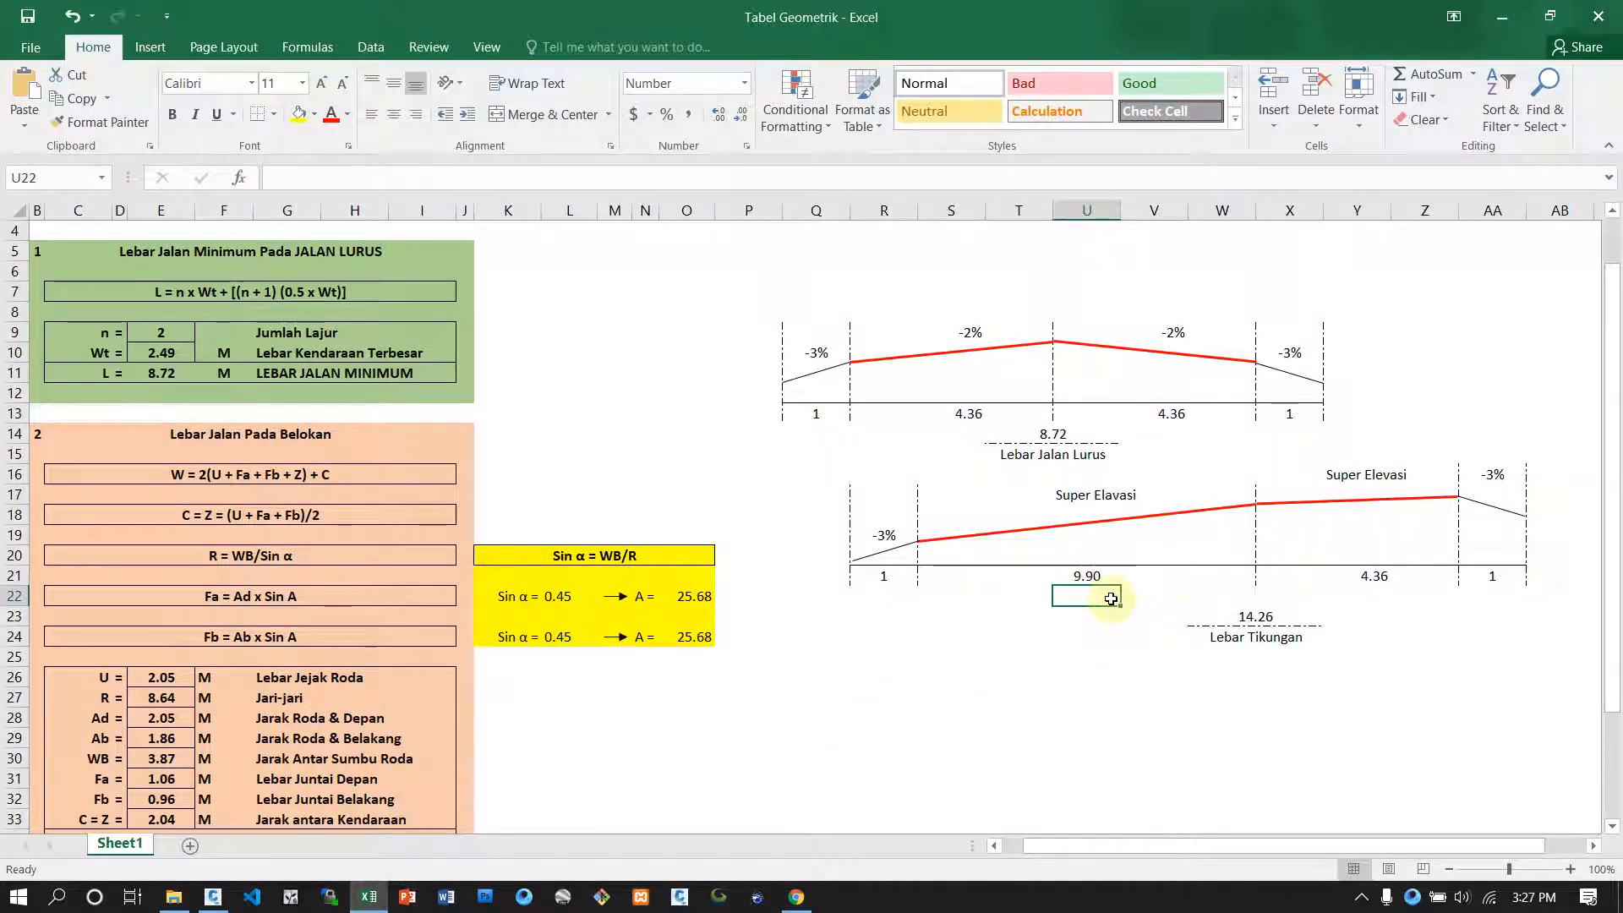
type("=")
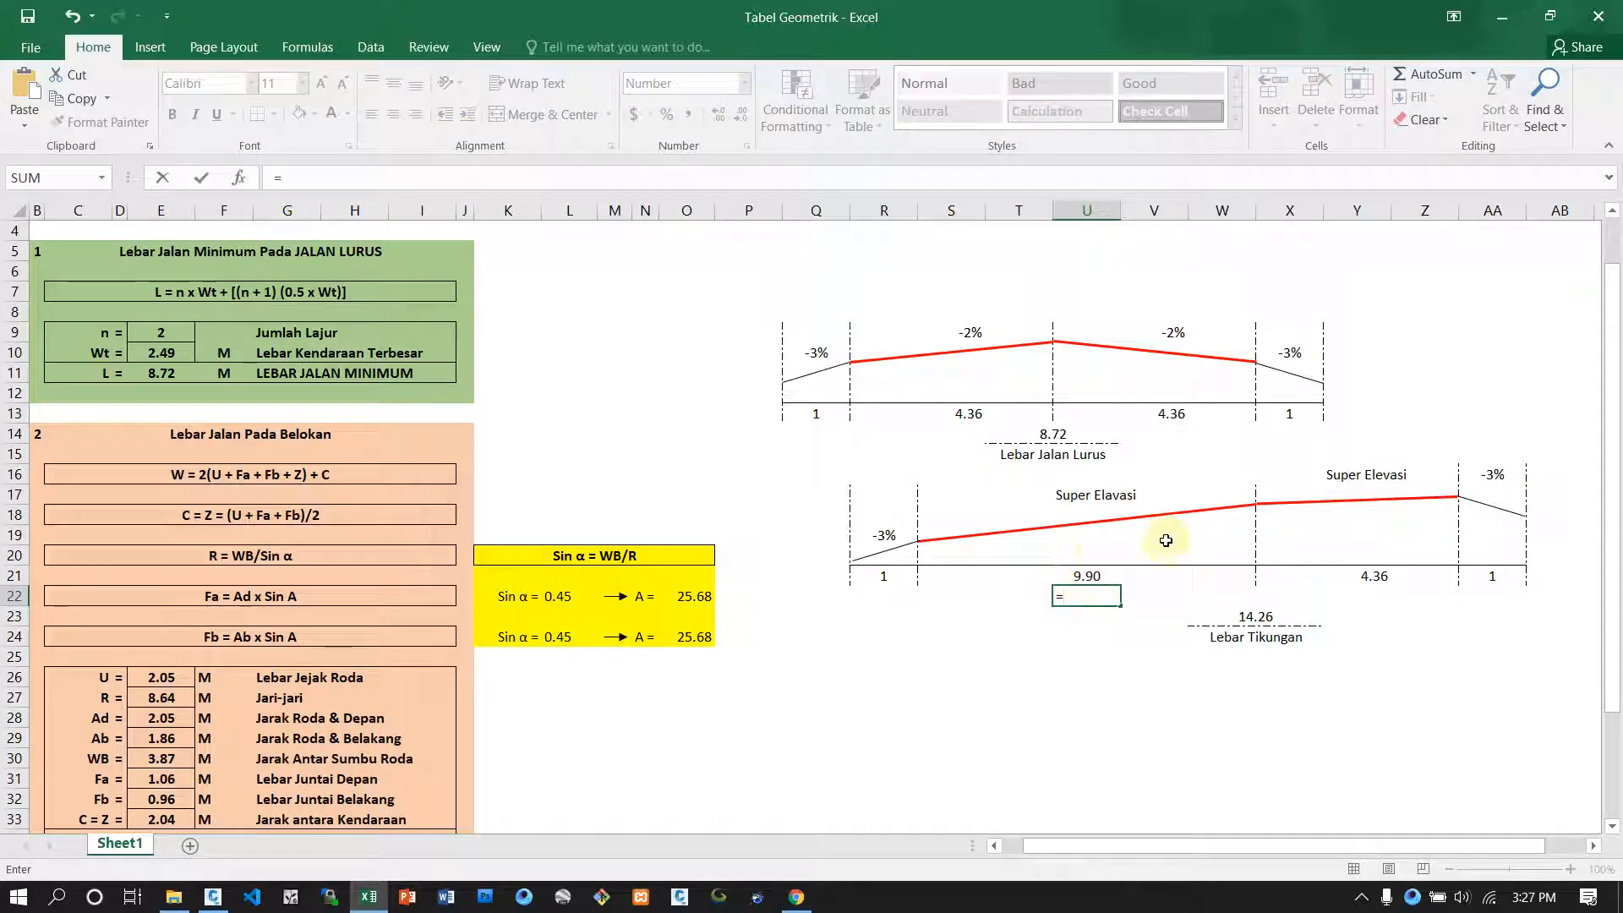
left_click(1375, 578)
key("Return")
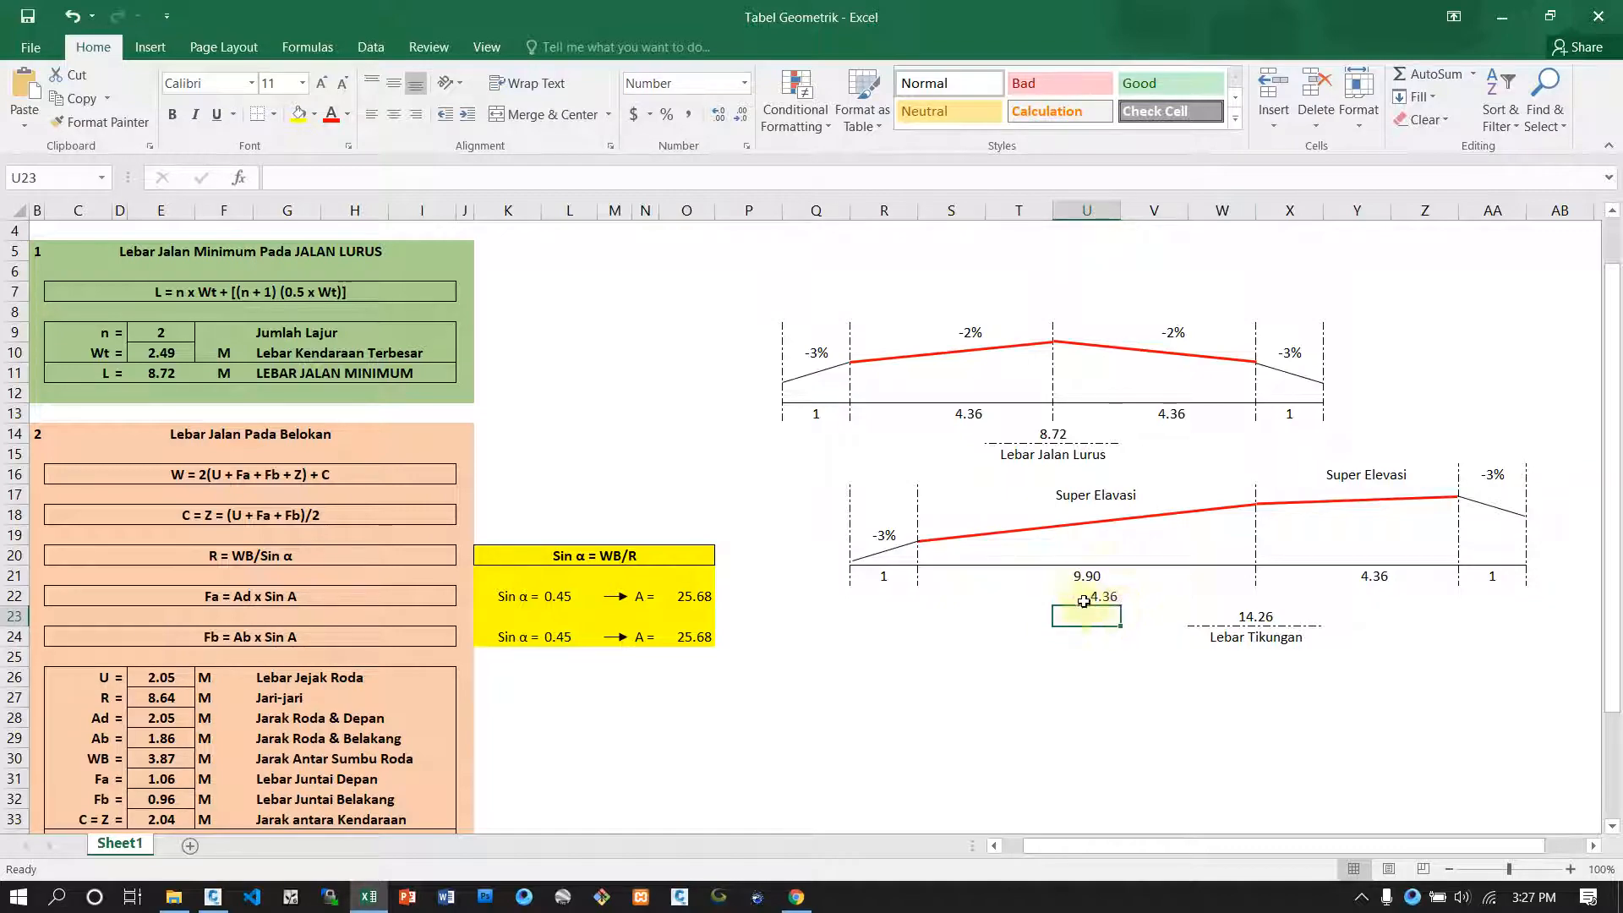
Step: Calculate =U21-U22 in cell U23 and enter the resulting 5.54 as the increase in width in Civil 3D's manual widening settings
type("=")
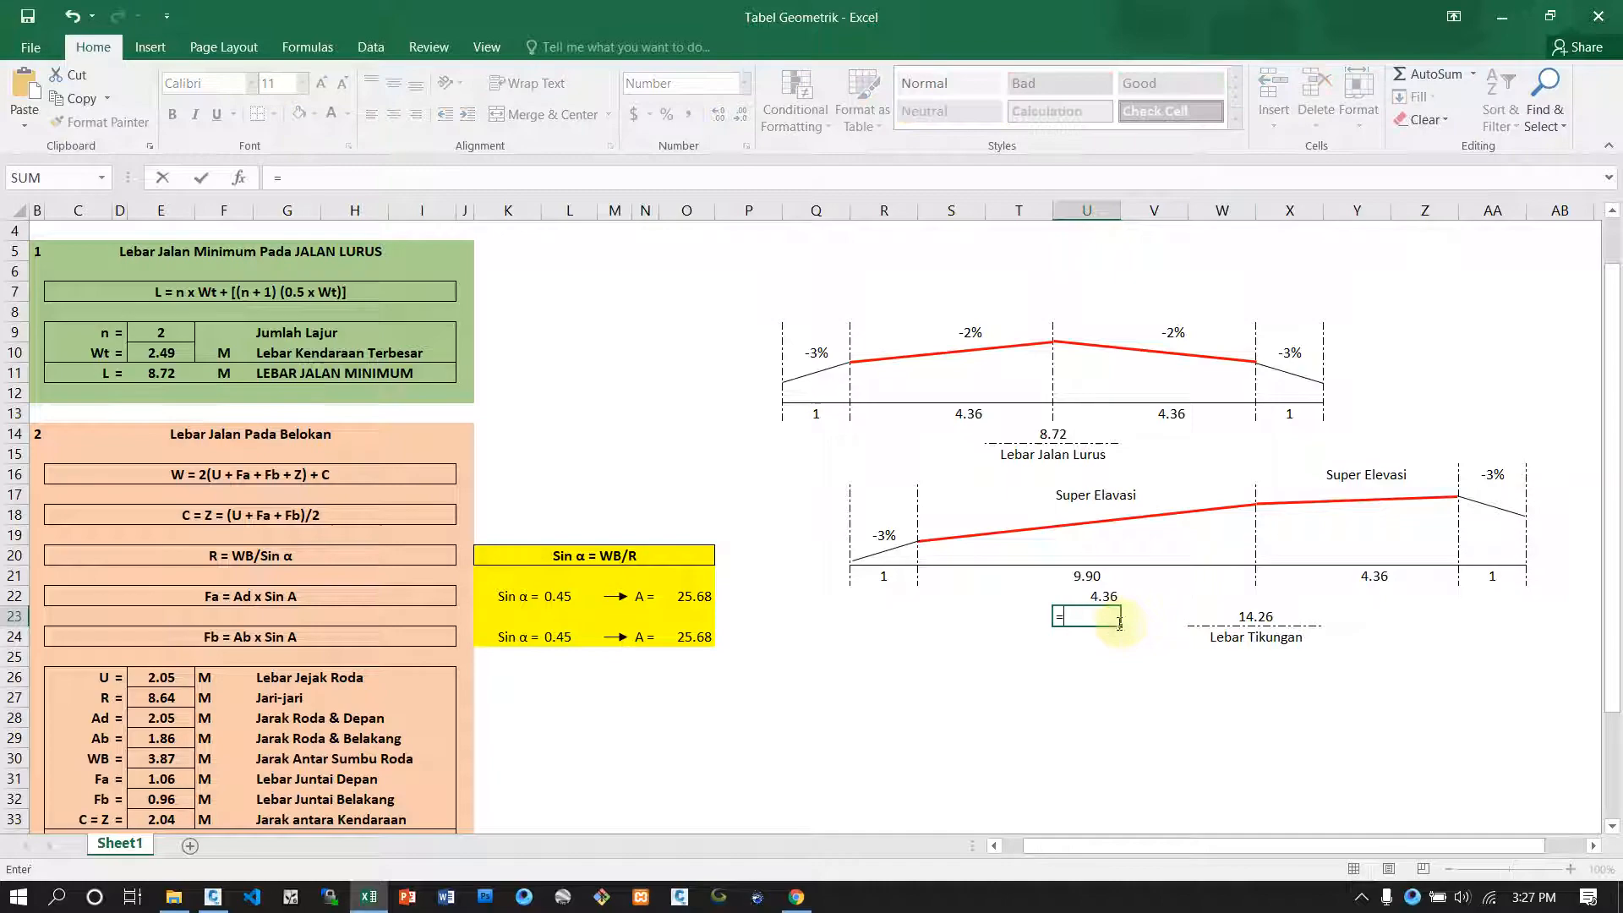
left_click(1086, 578)
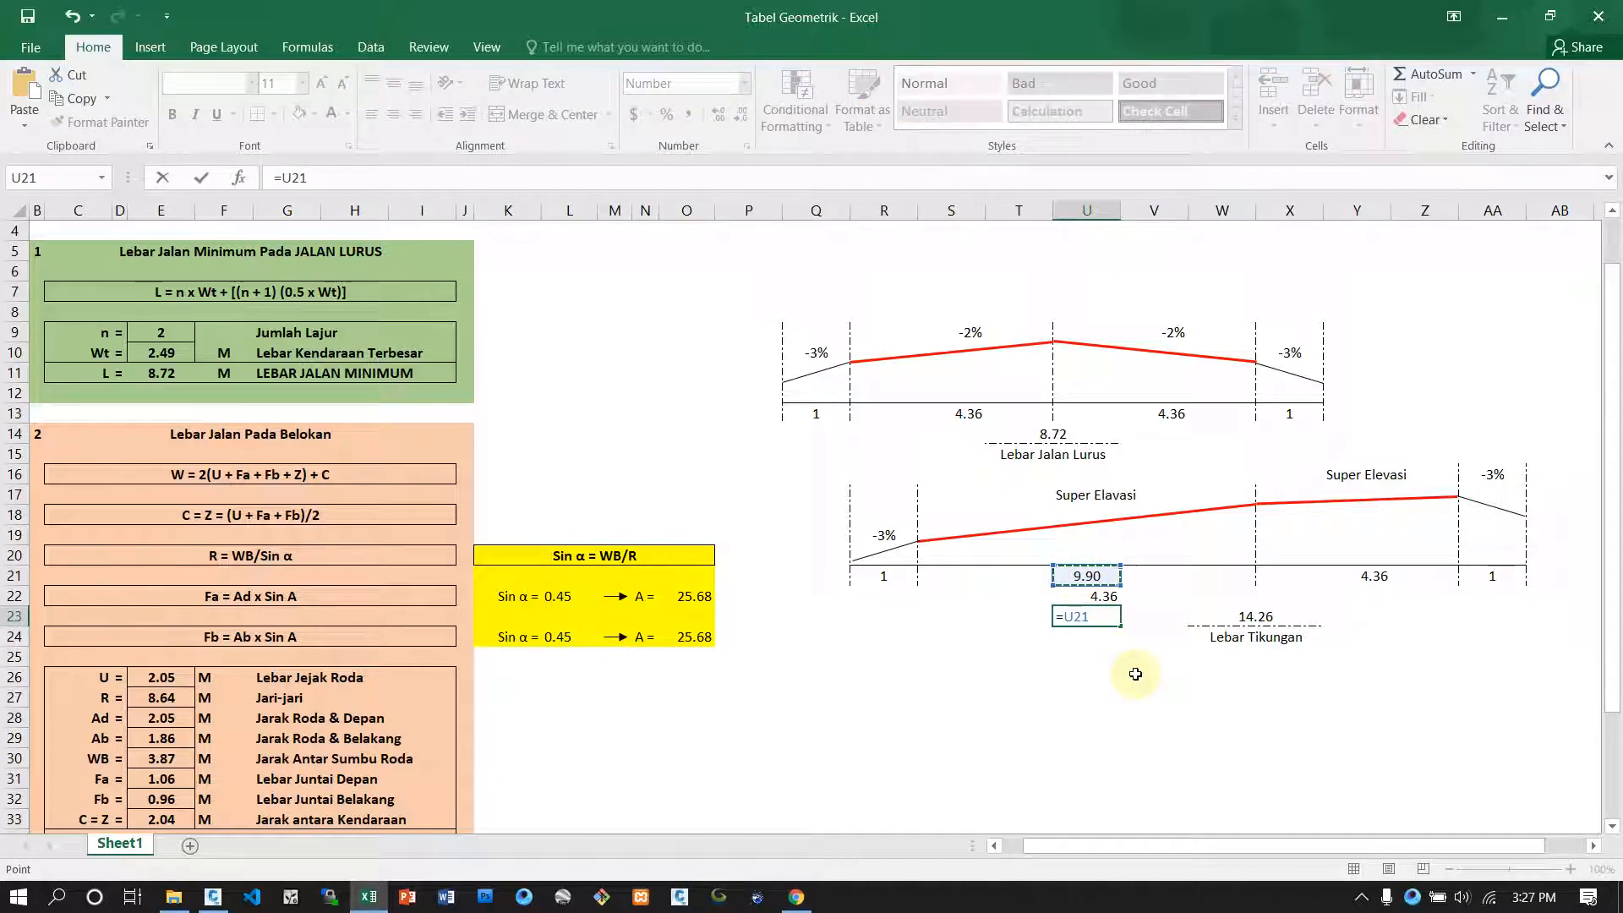
type("-")
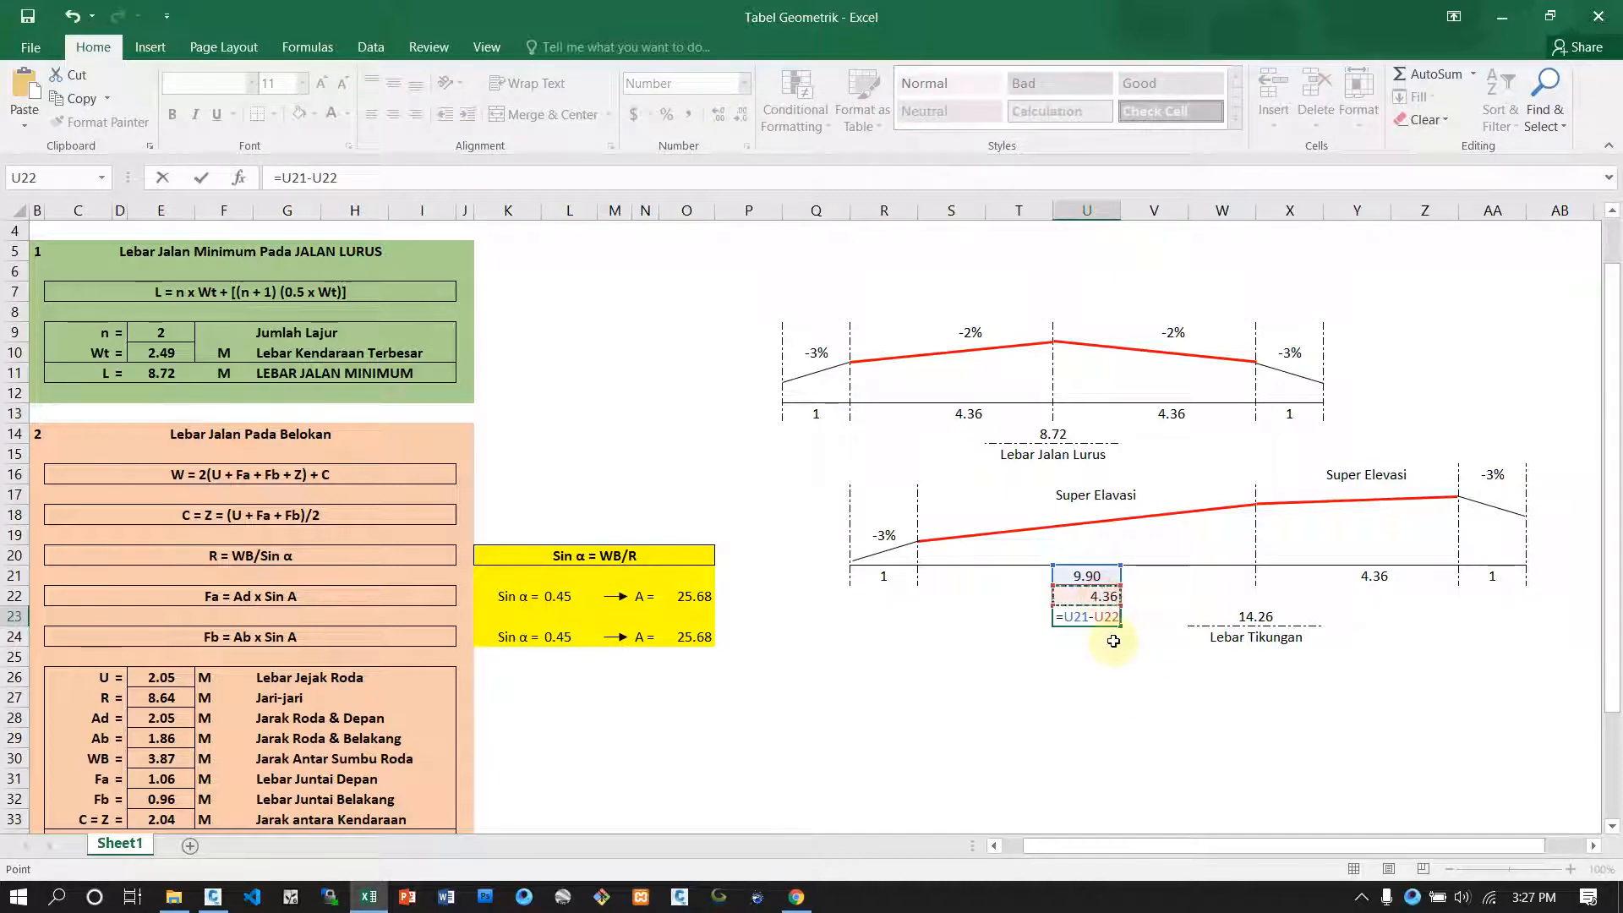
key("Return")
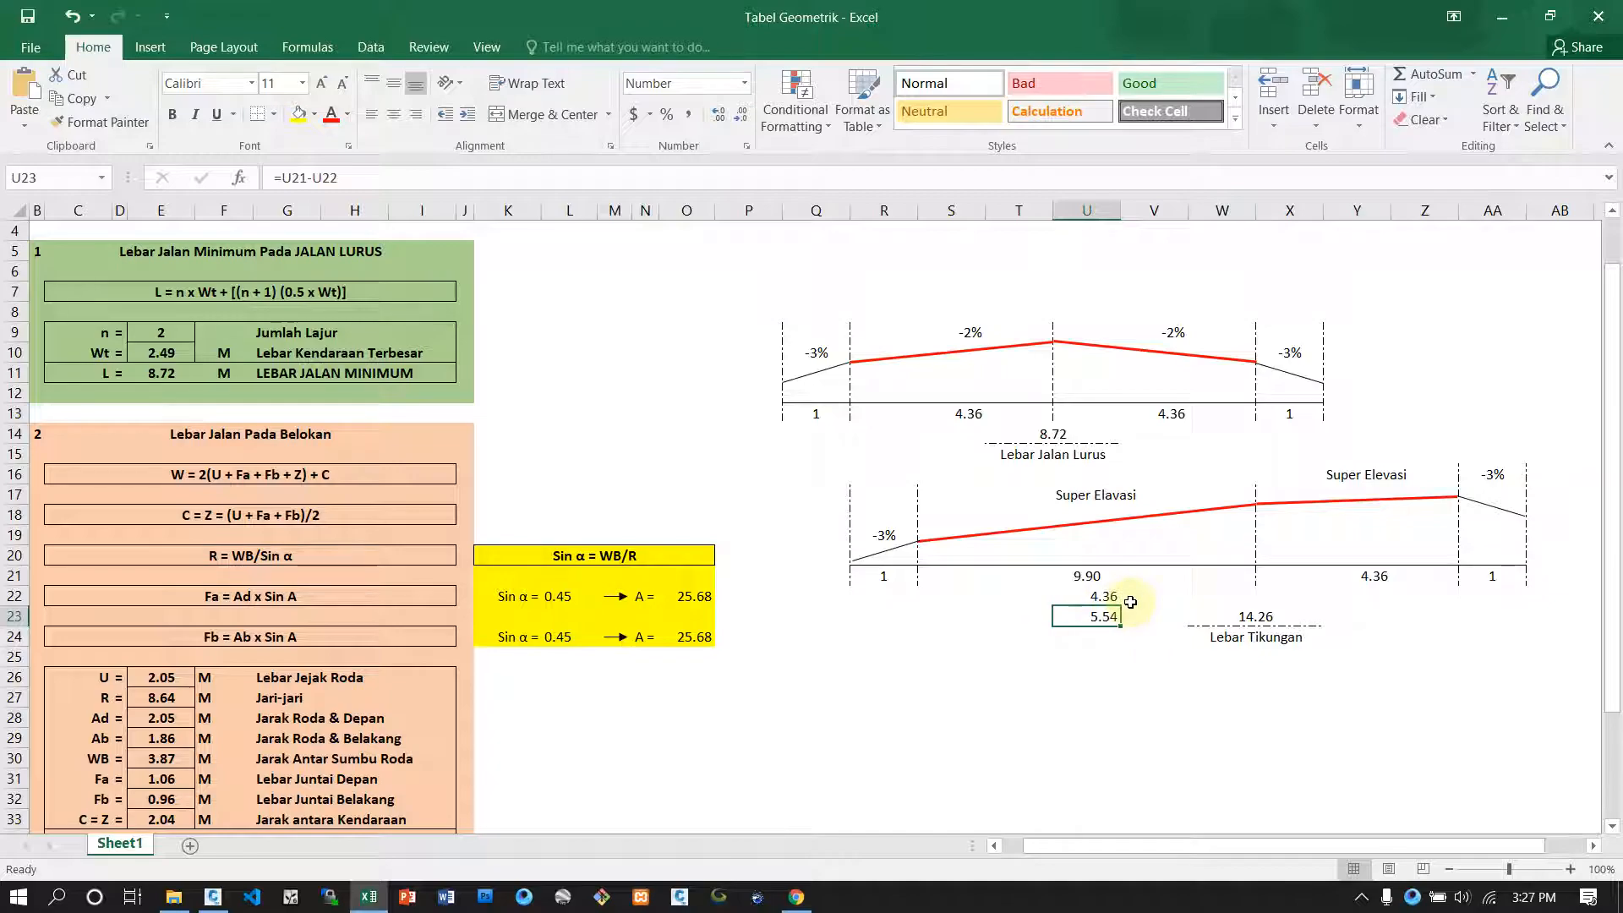
left_click(208, 902)
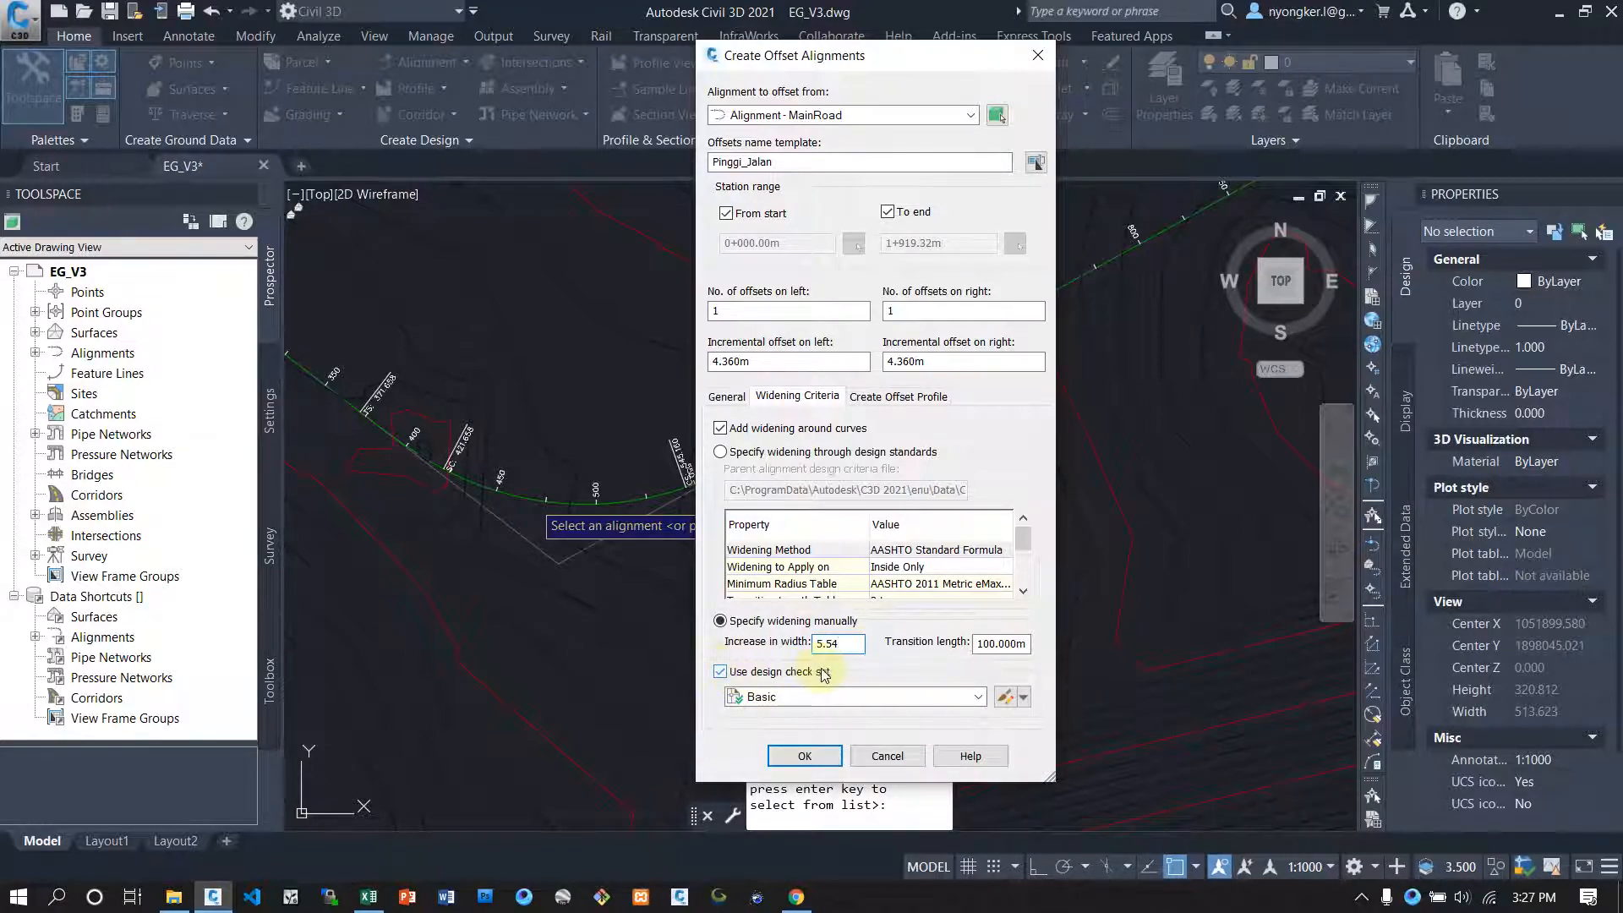
Step: Review the design check set, alignment style and offset profile settings, and create the Pinggi_Jalan offset alignments from MainRoad
left_click(805, 707)
left_click(805, 707)
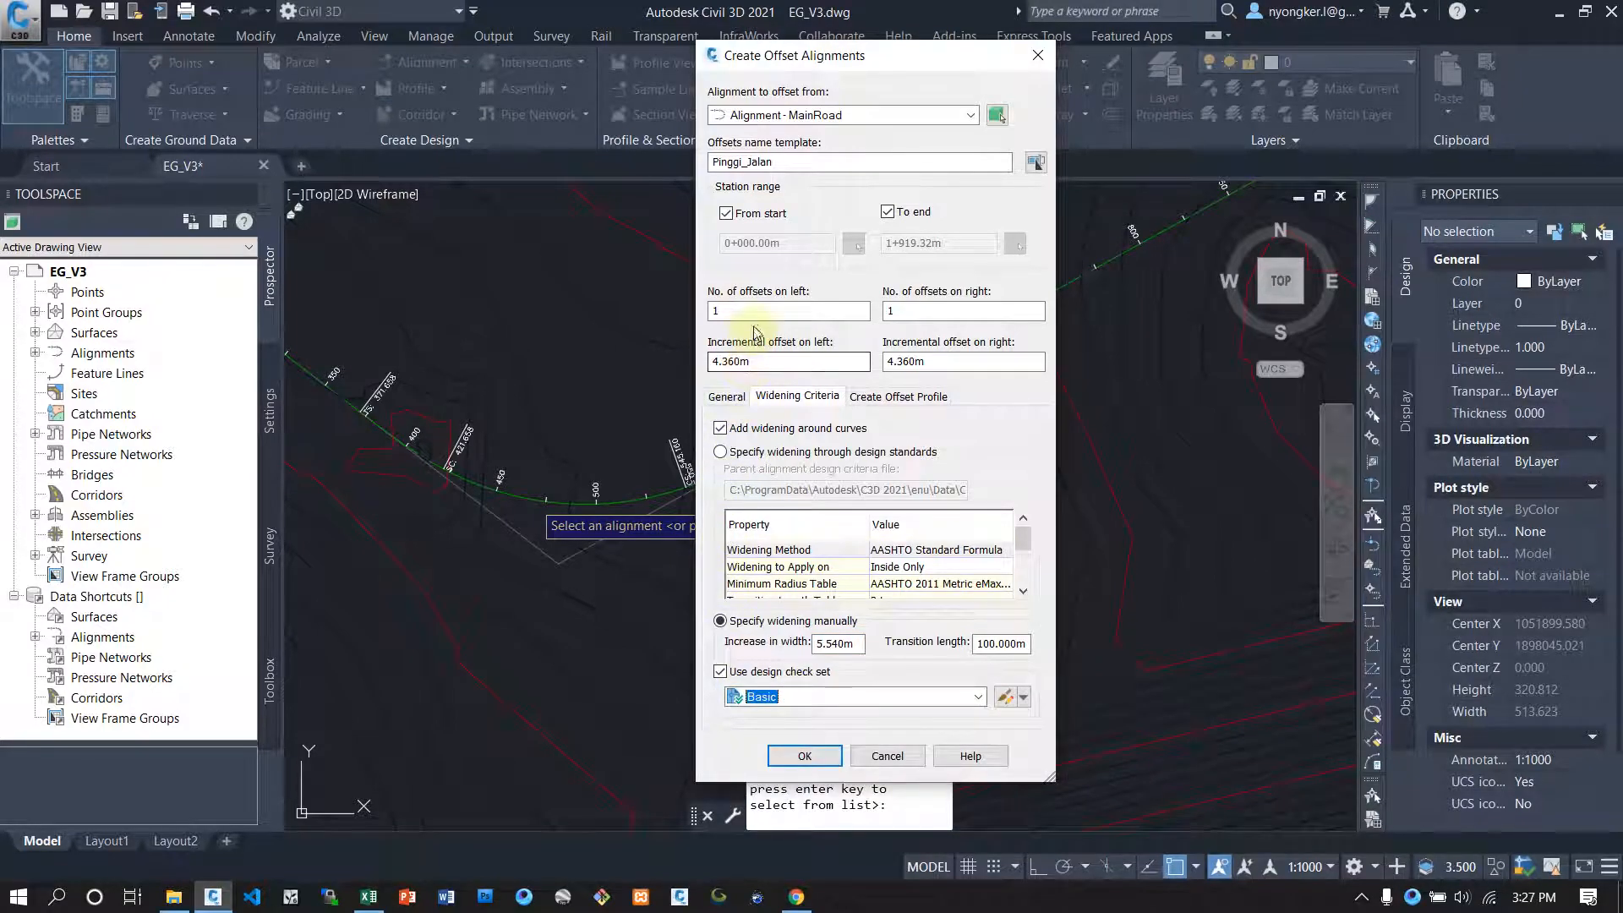
left_click(729, 396)
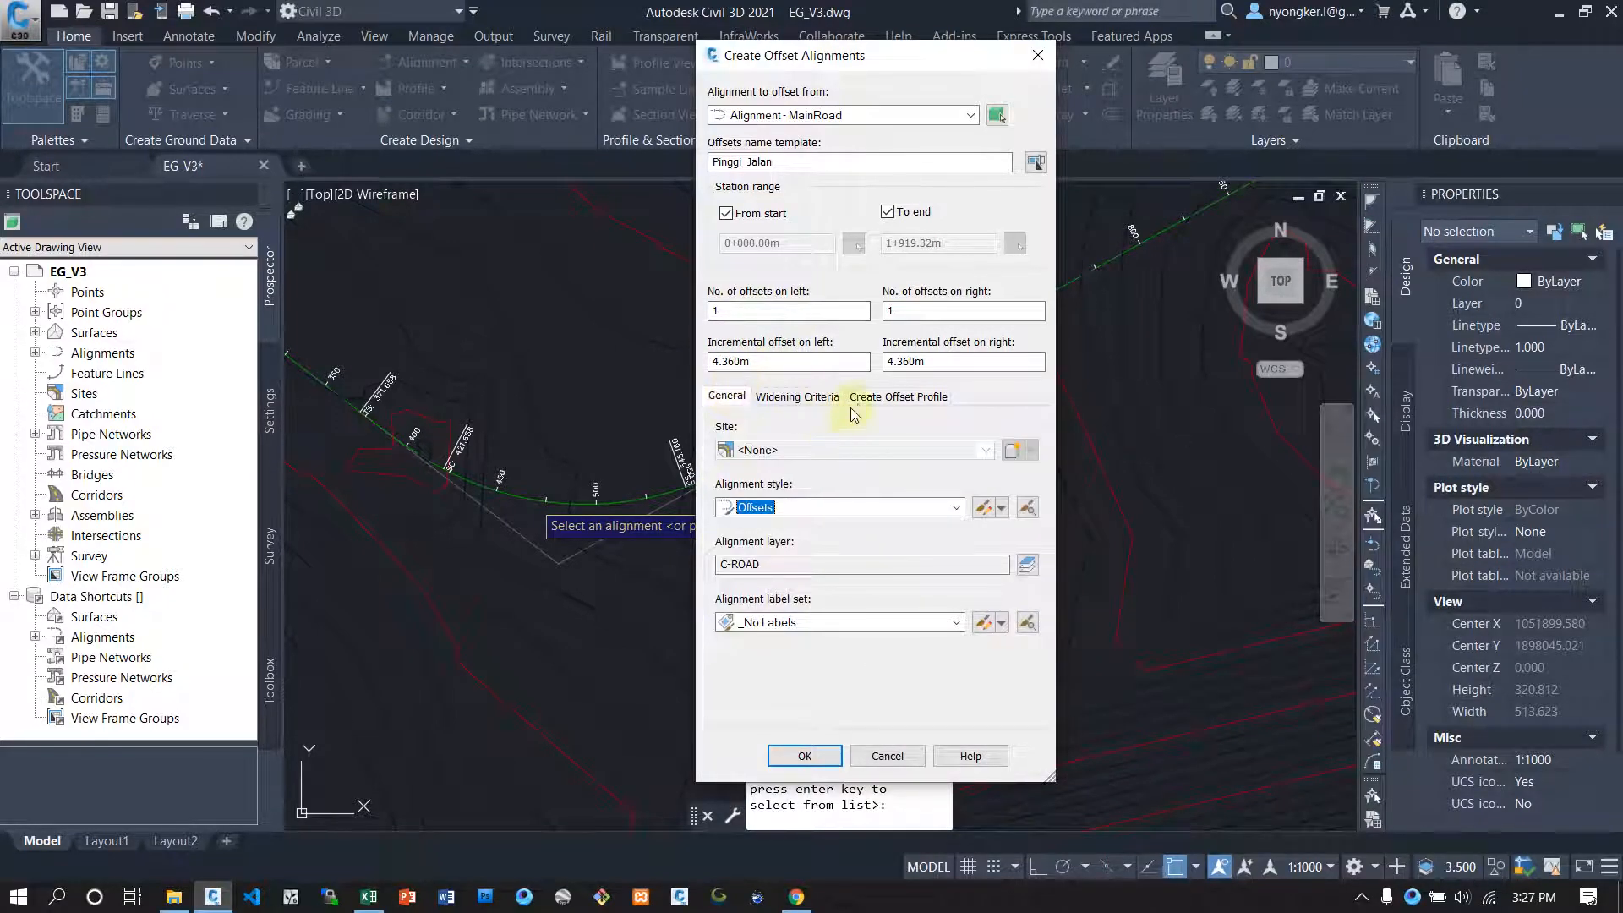
left_click(930, 405)
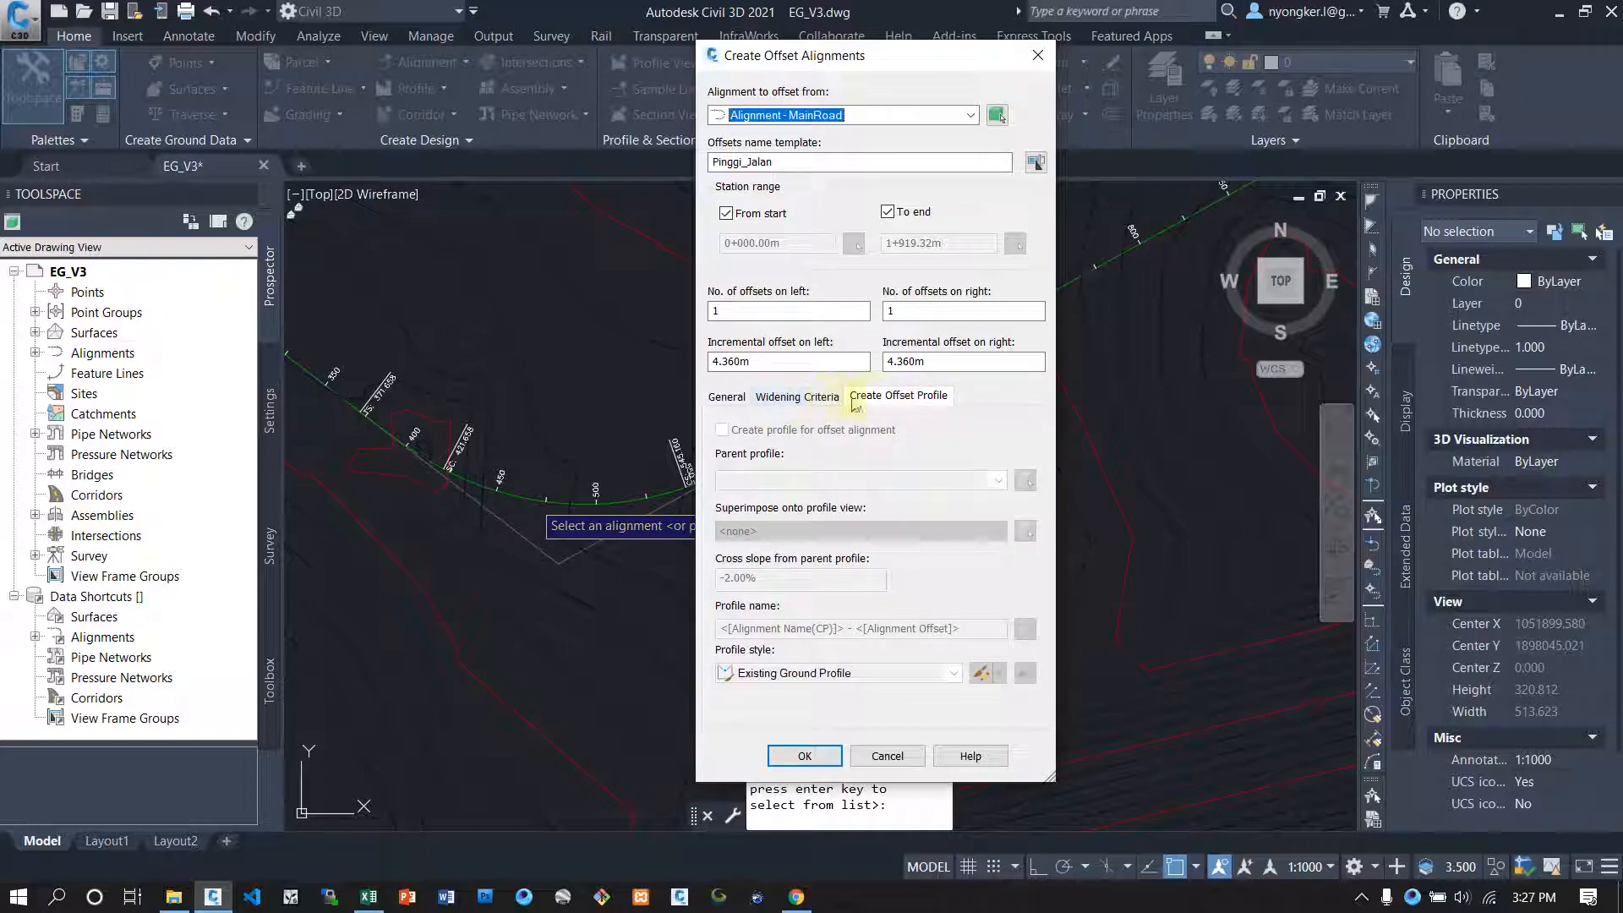
left_click(730, 401)
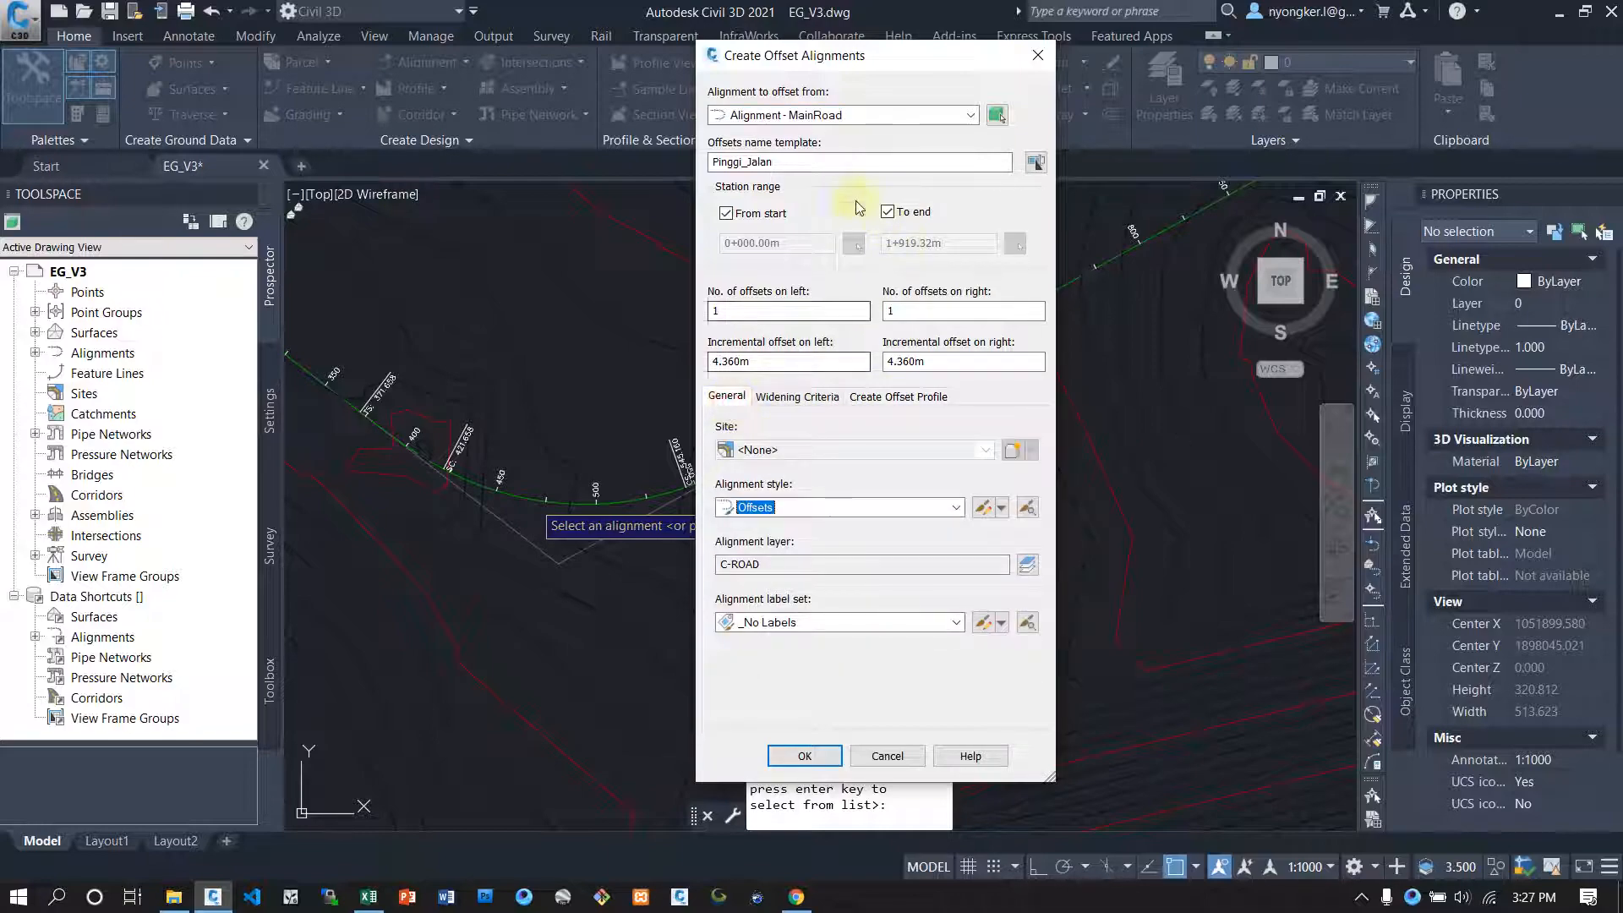
left_click(822, 755)
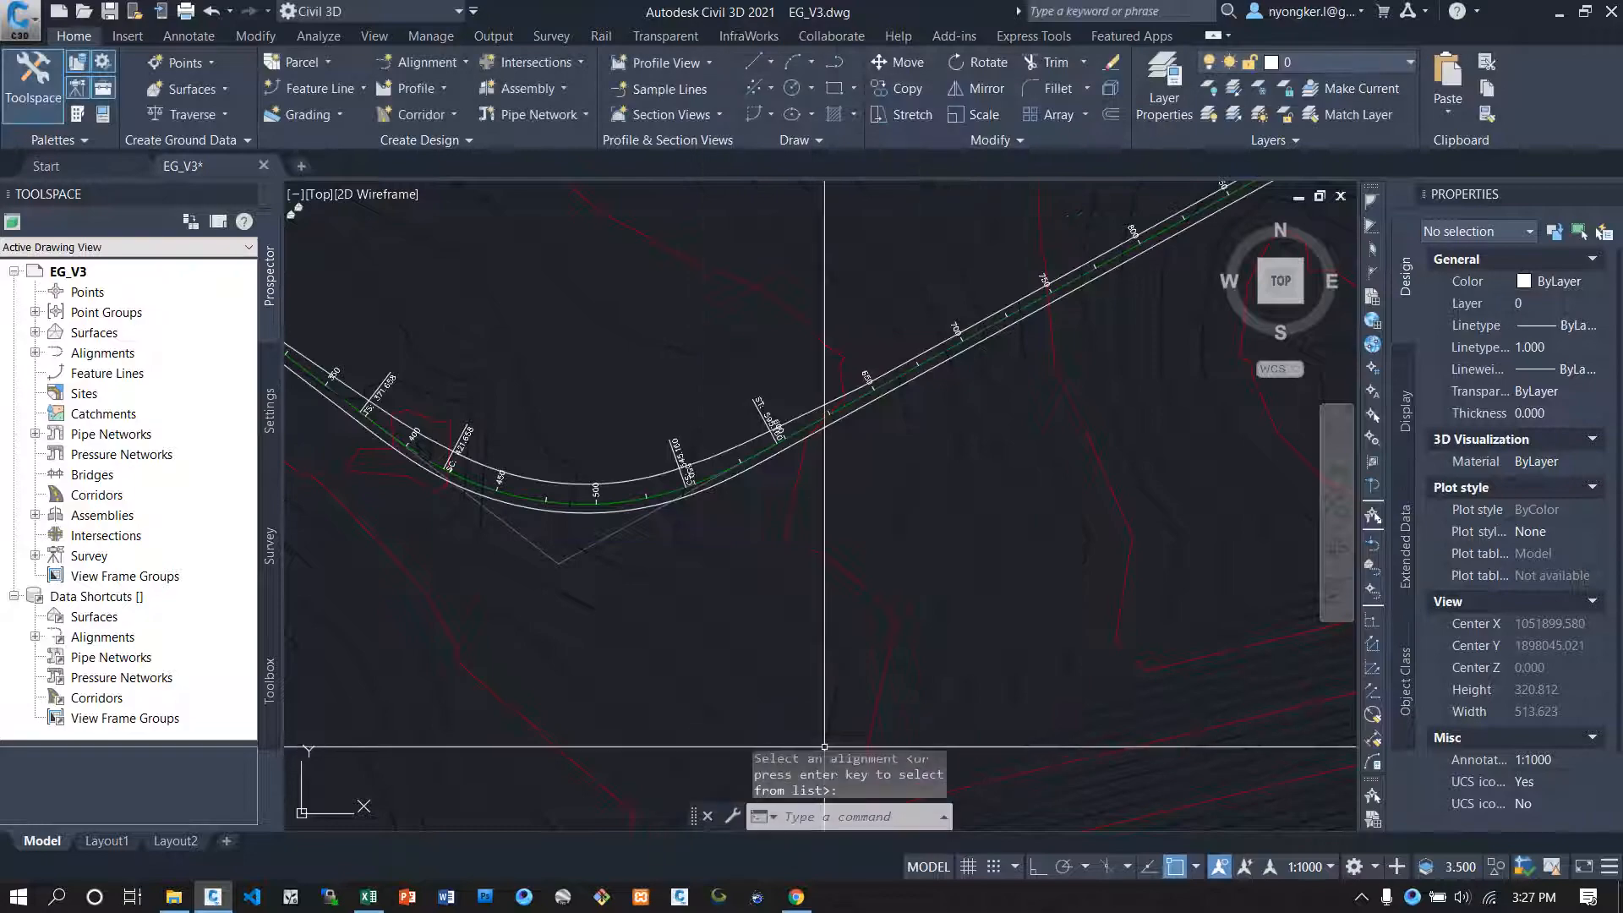
Step: Examine the widened road edges through each bend along the full MainRoad alignment, including the curve near station 1550
scroll(819, 578, "up", 4)
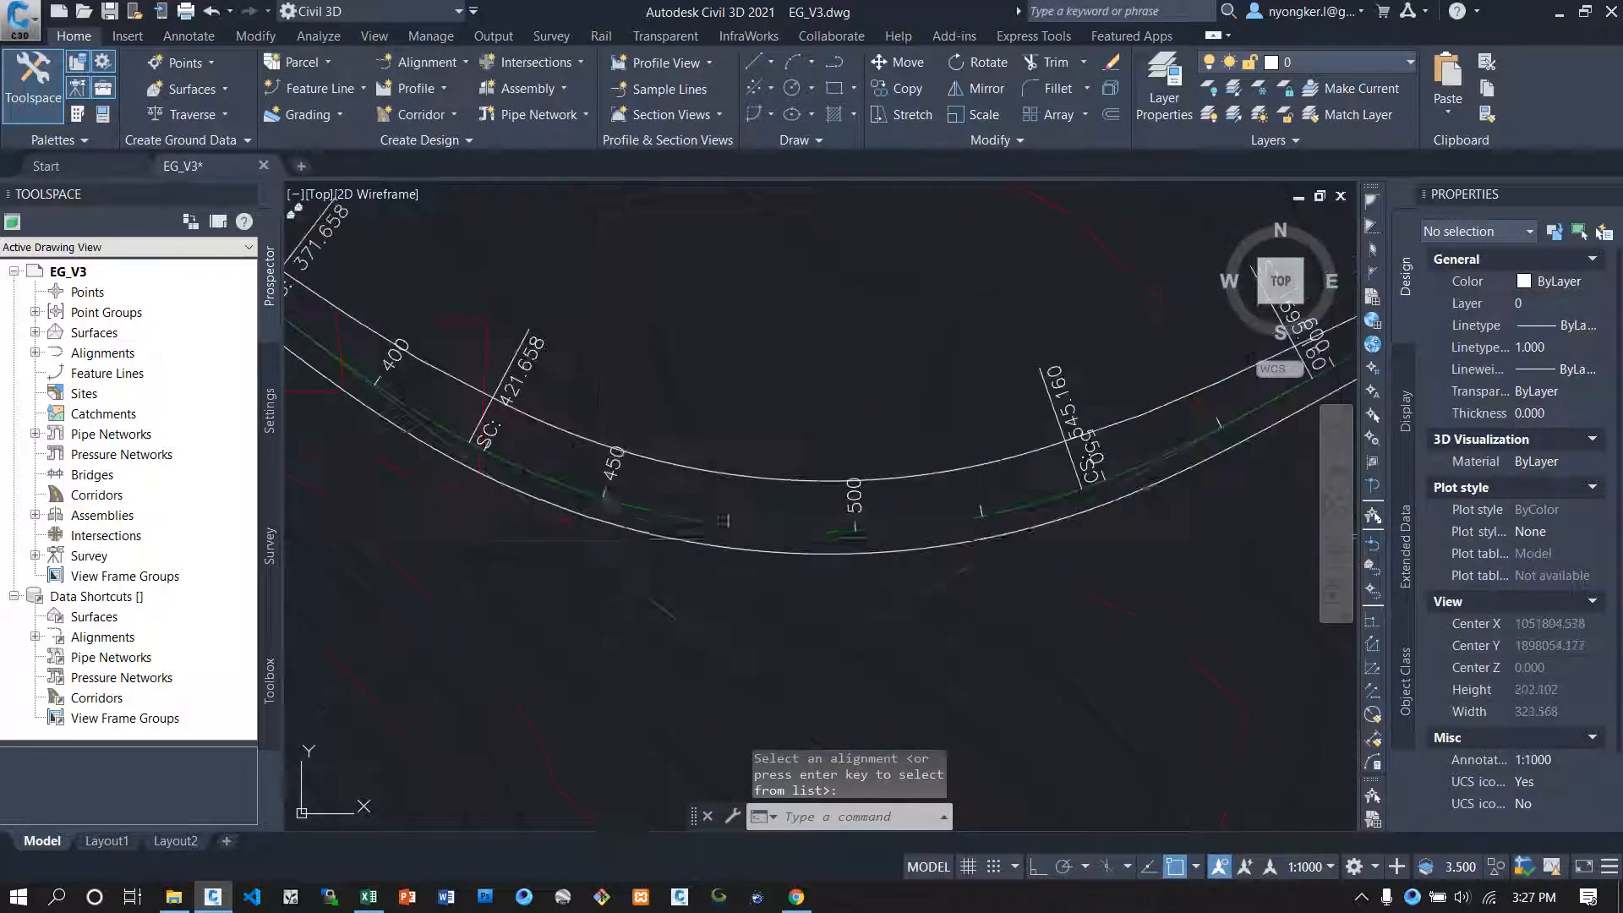
scroll(763, 475, "down", 4)
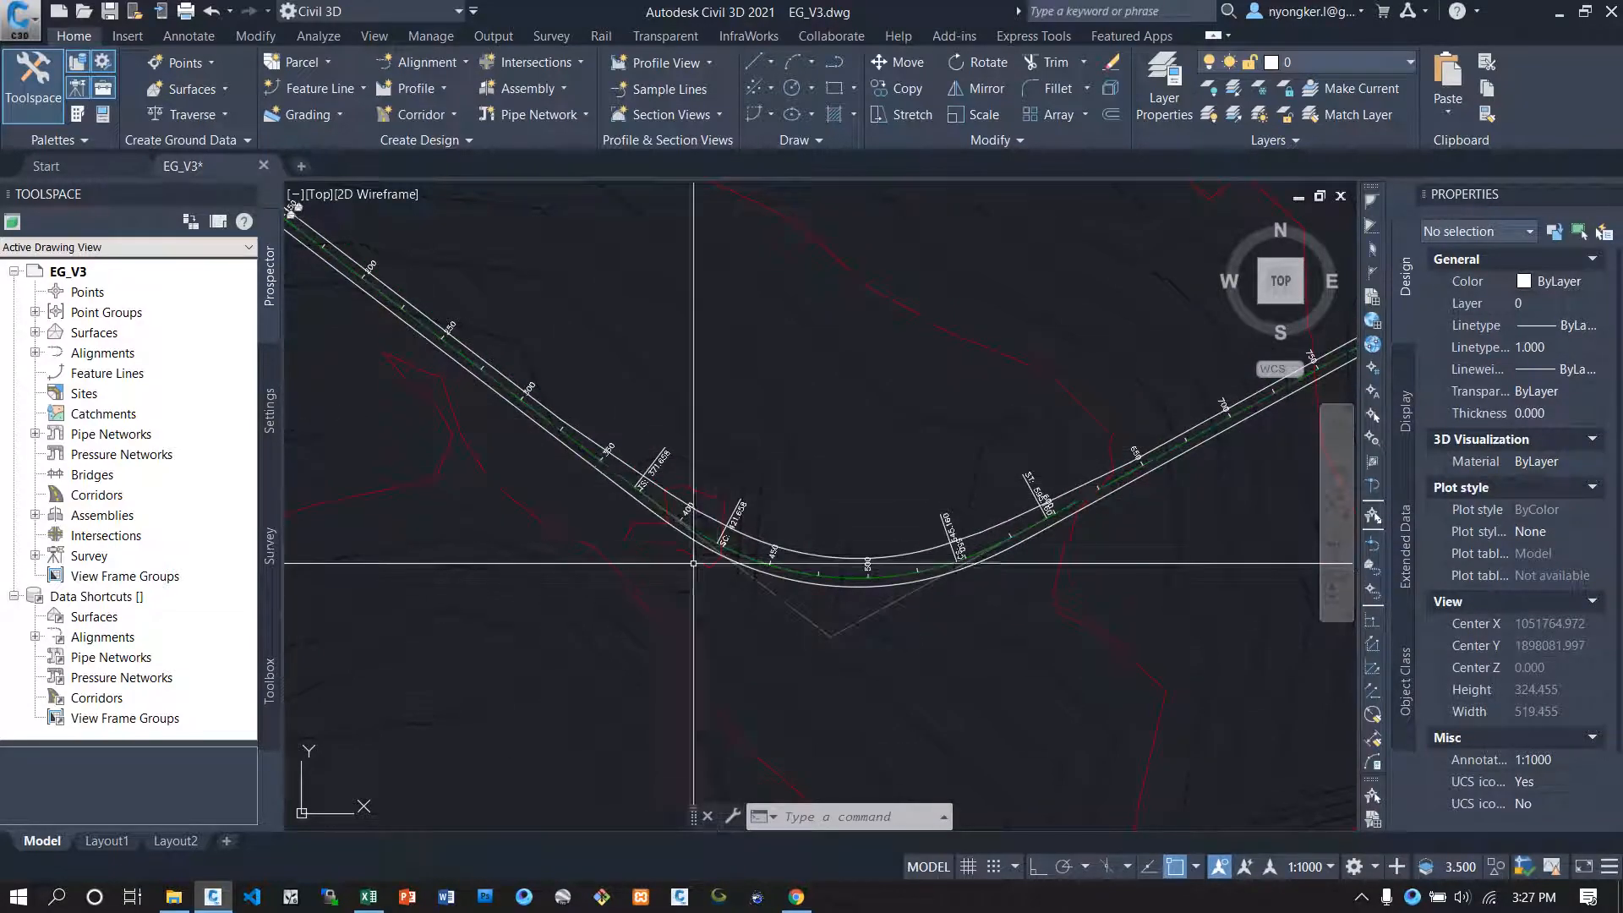
scroll(453, 372, "up", 2)
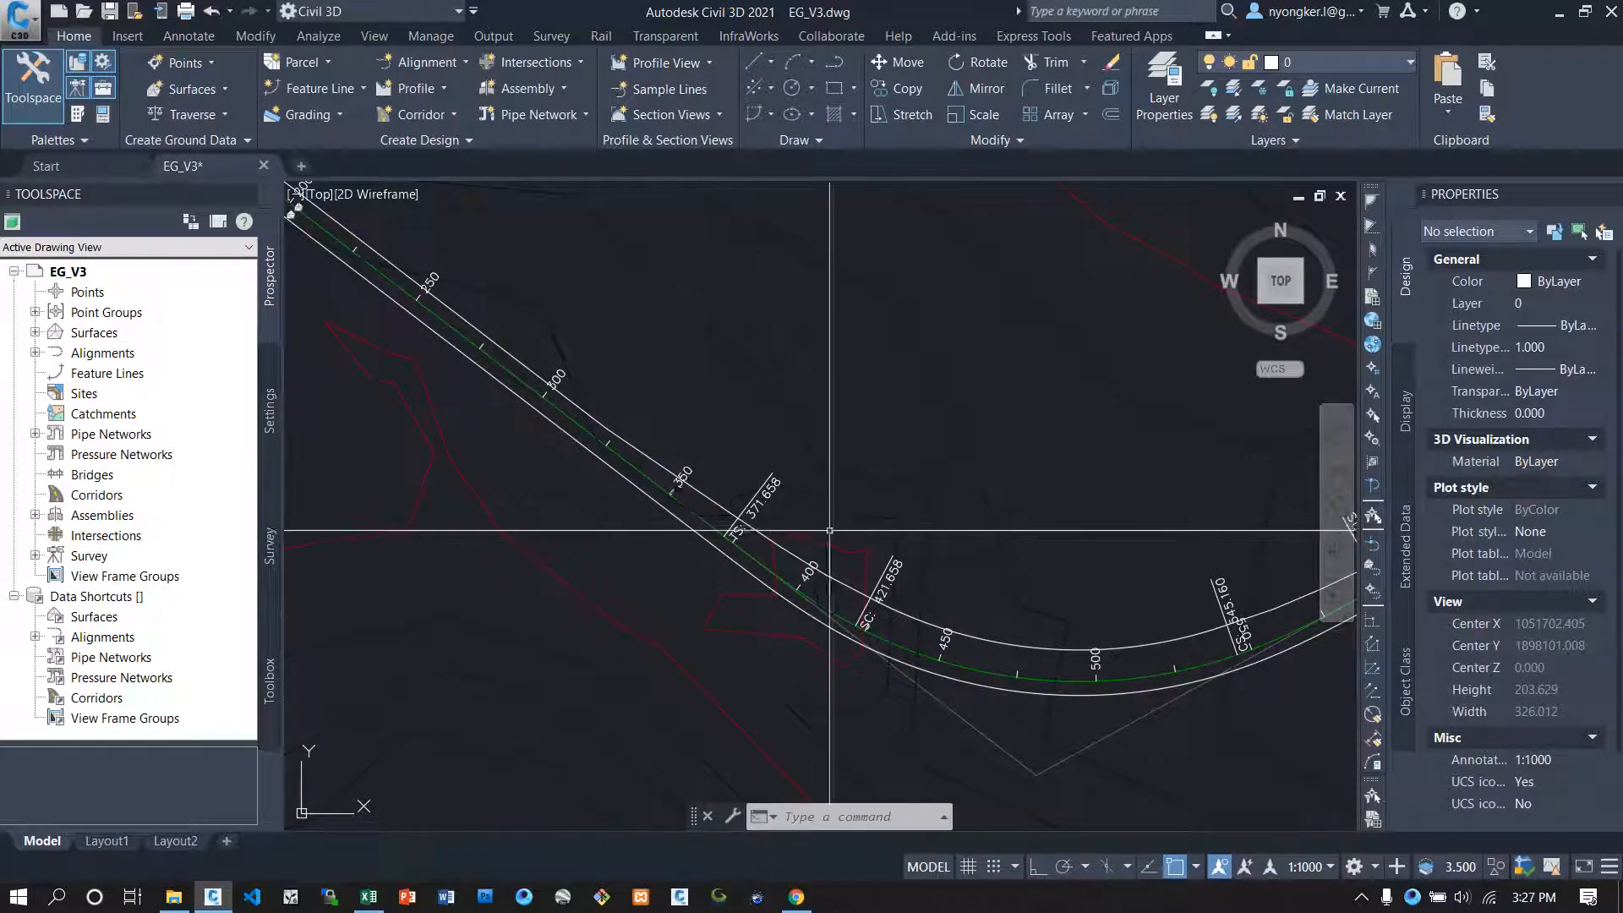
middle_click_drag(964, 513, 597, 353)
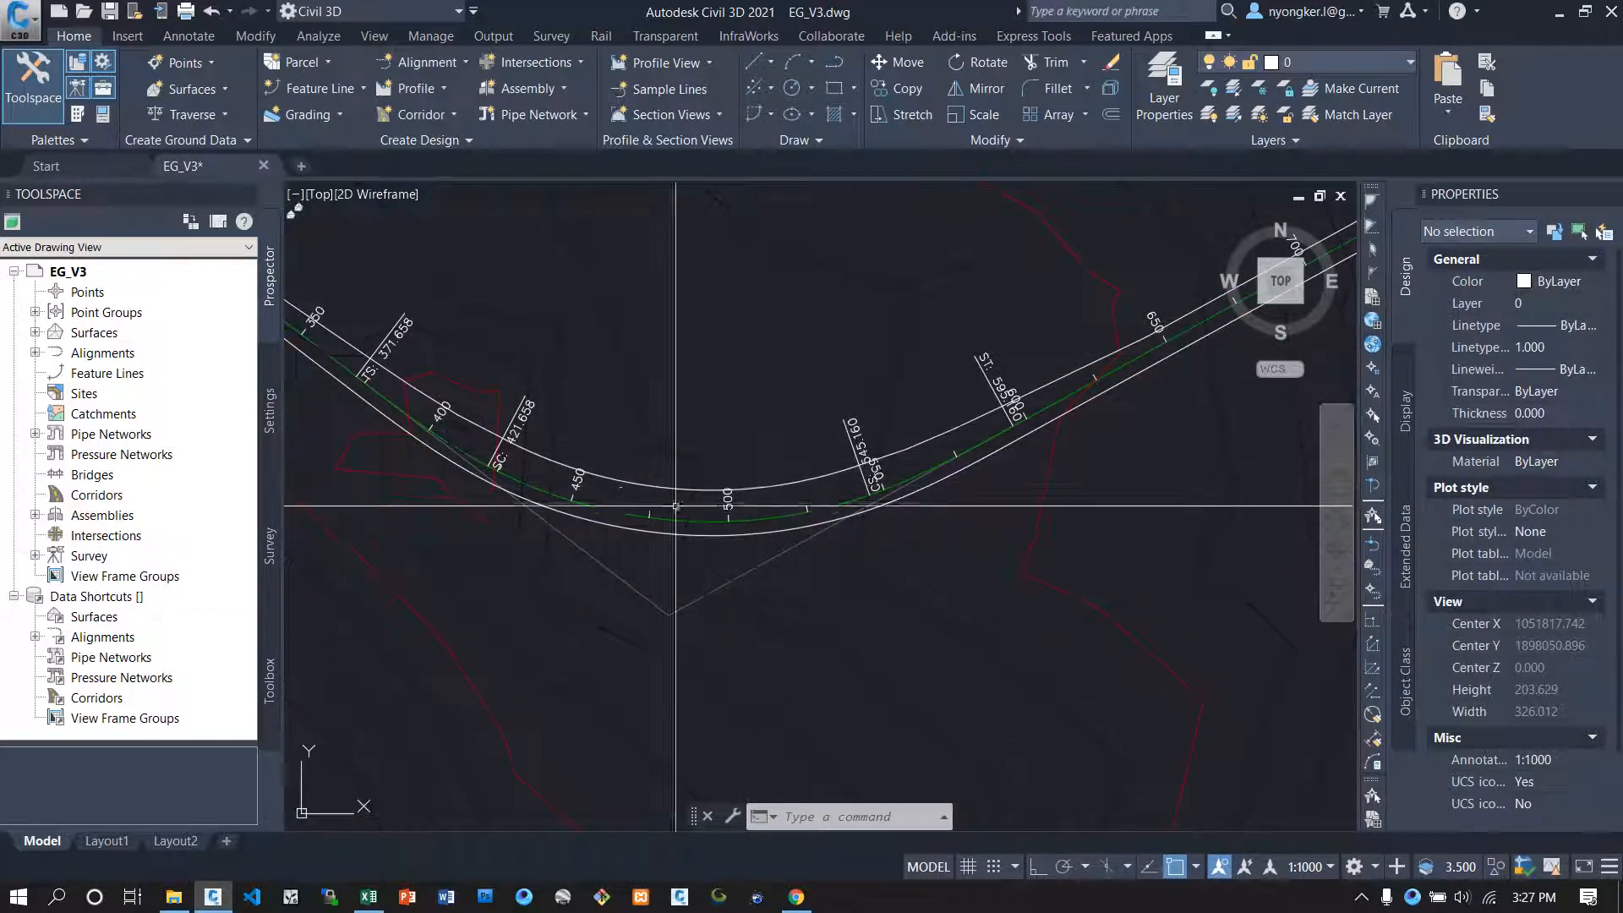
mouse_move(1095, 506)
middle_mouse_down()
mouse_move(1127, 499)
mouse_move(589, 683)
middle_mouse_up()
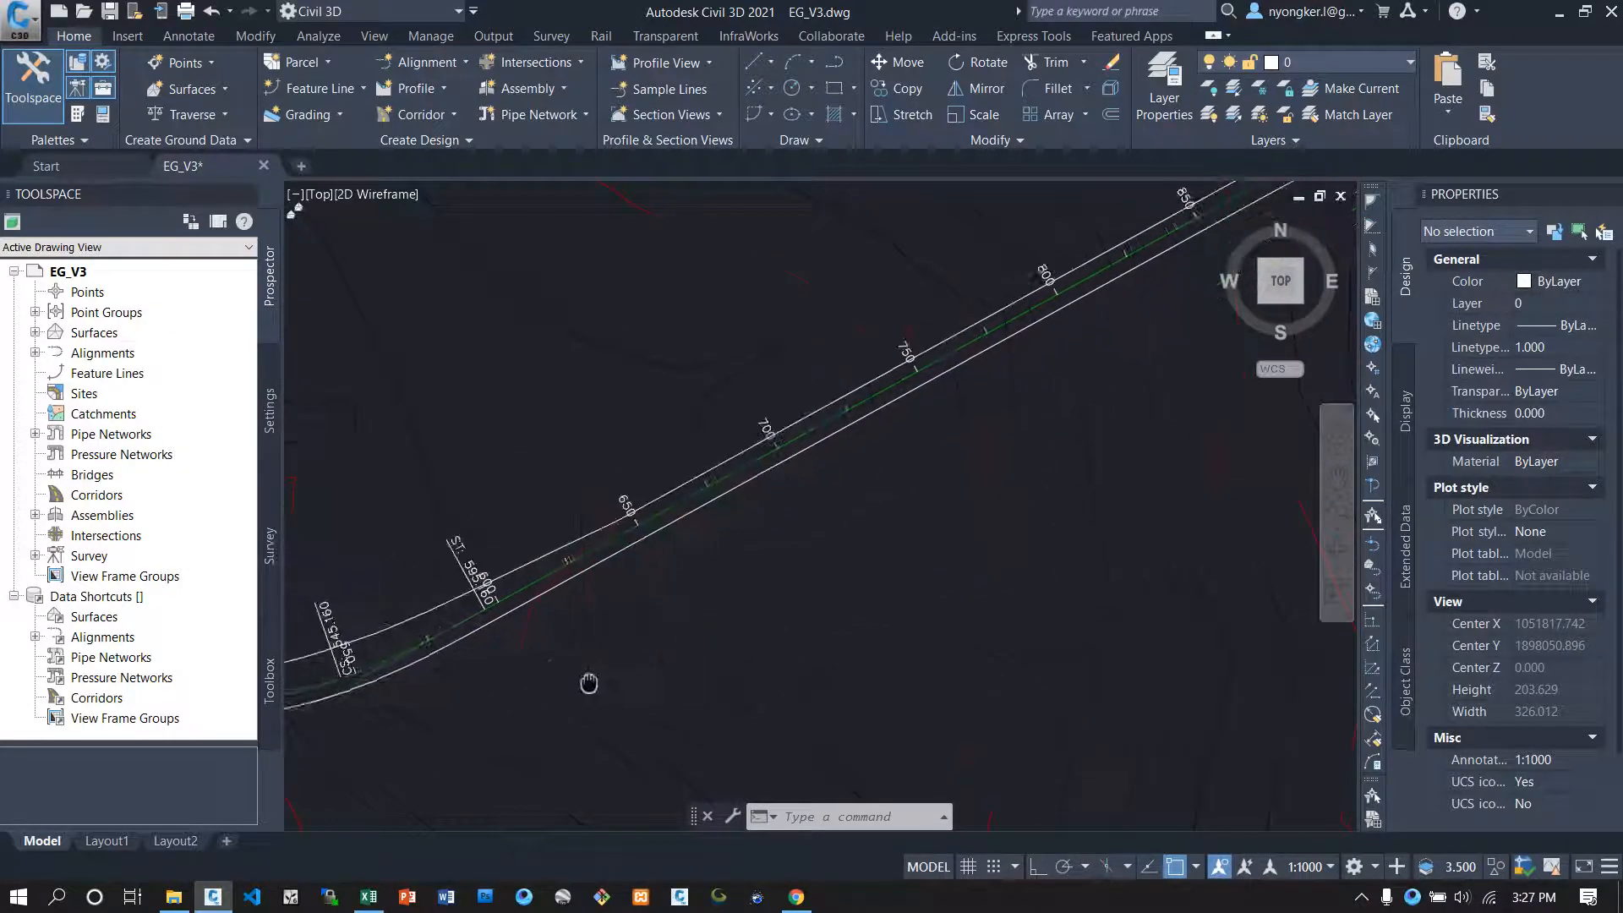
scroll(718, 626, "down", 5)
scroll(906, 473, "up", 8)
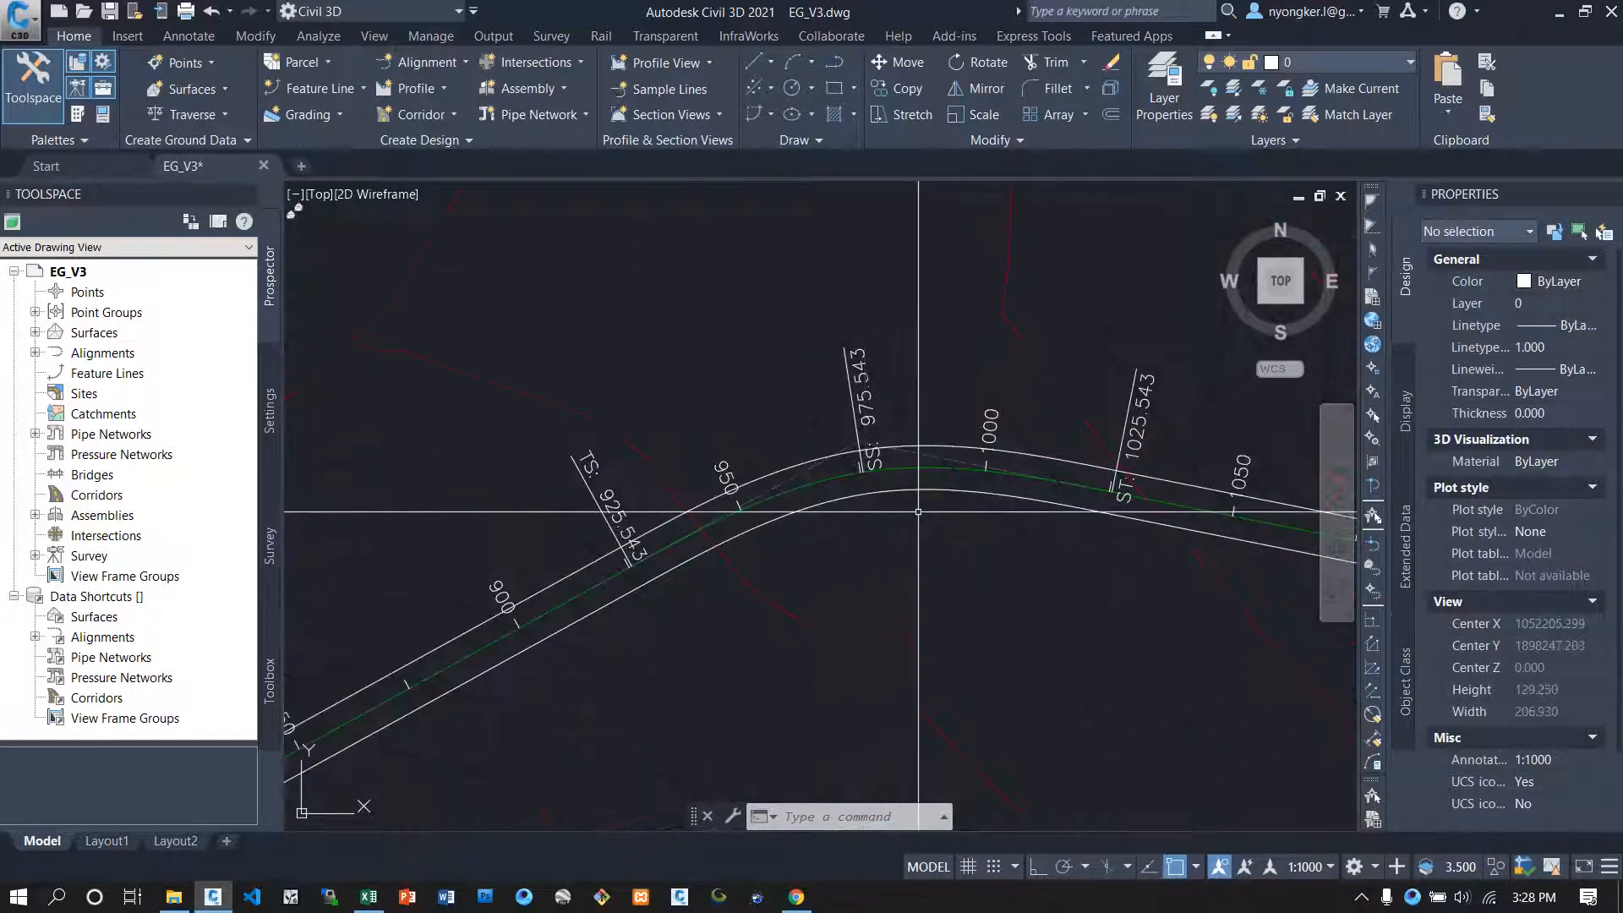
scroll(996, 530, "up", 1)
middle_click_drag(996, 530, 634, 445)
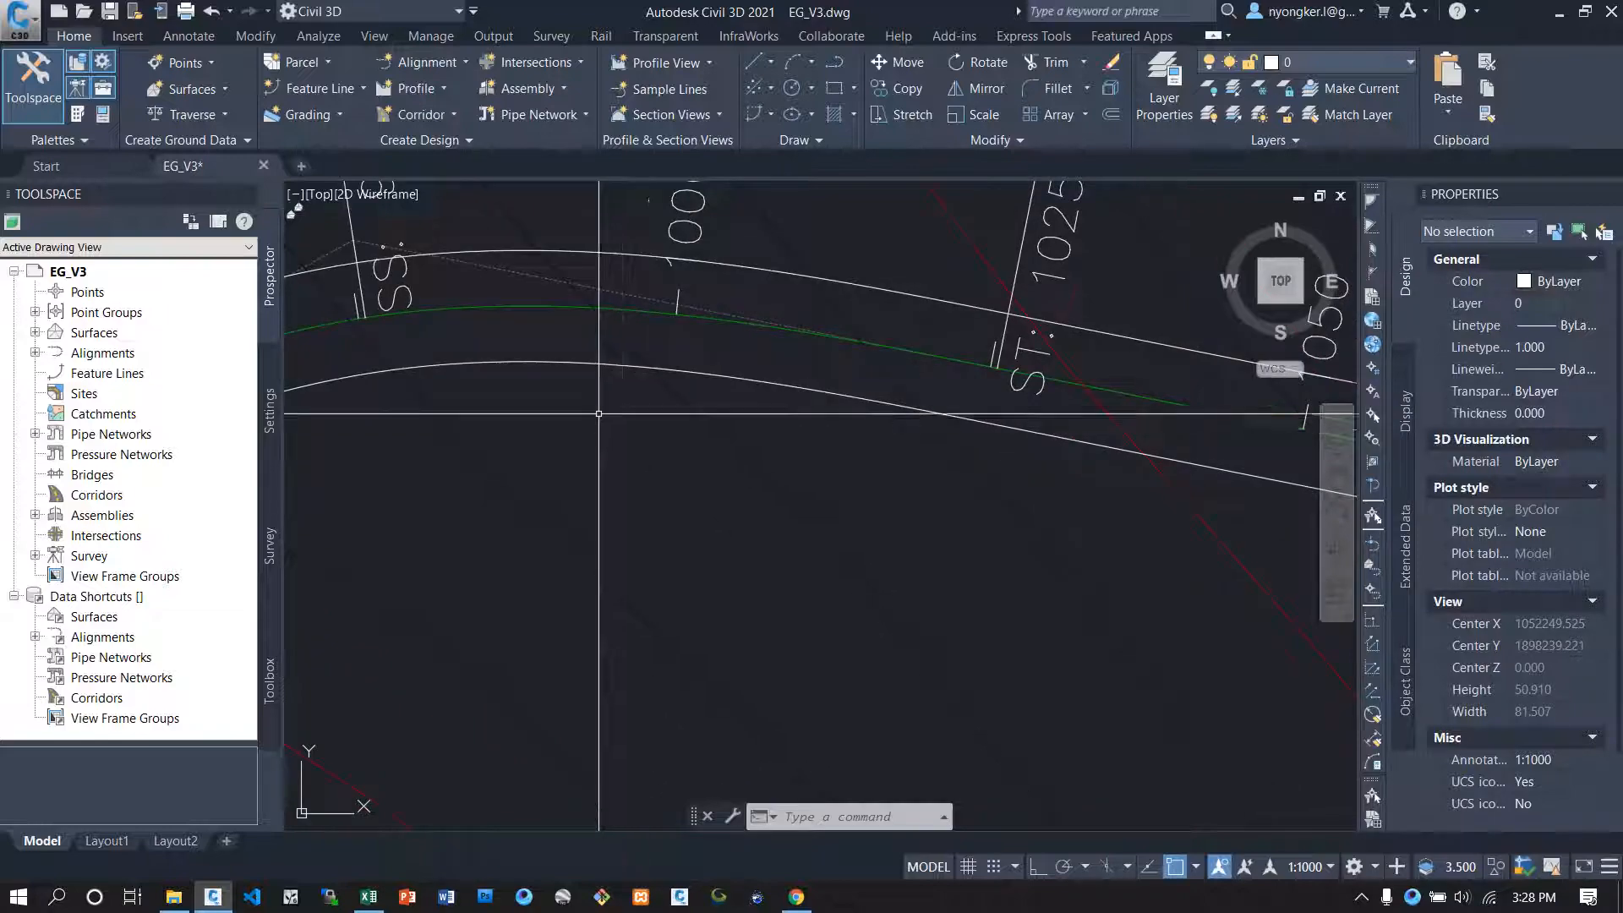
scroll(516, 401, "down", 4)
scroll(491, 412, "down", 4)
scroll(998, 475, "up", 6)
scroll(670, 508, "up", 4)
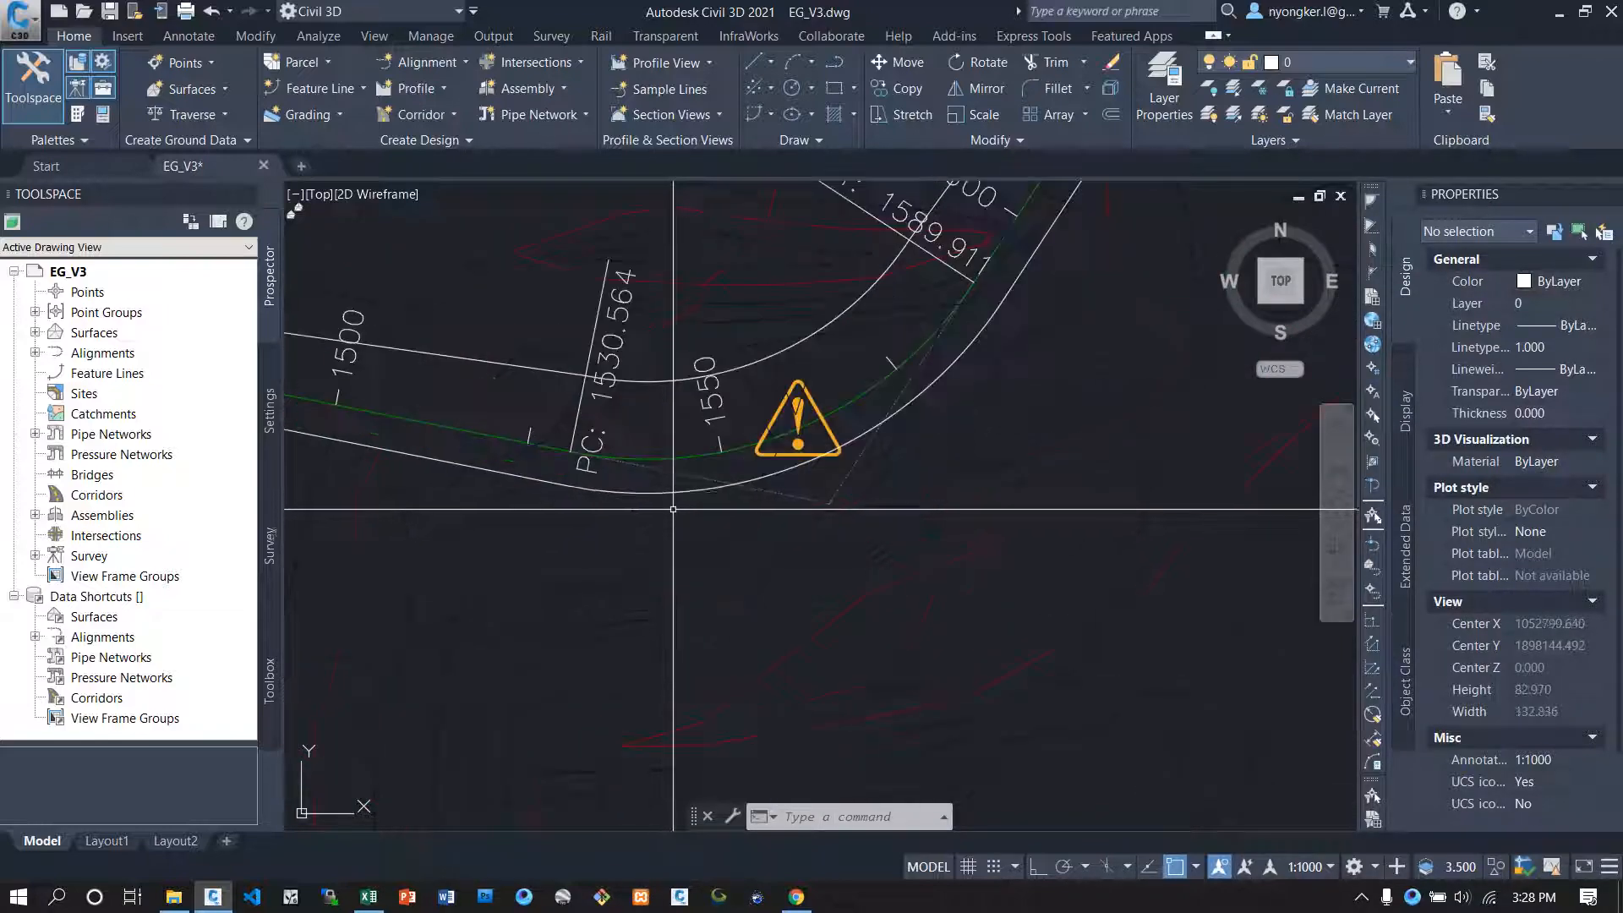
scroll(1012, 433, "down", 8)
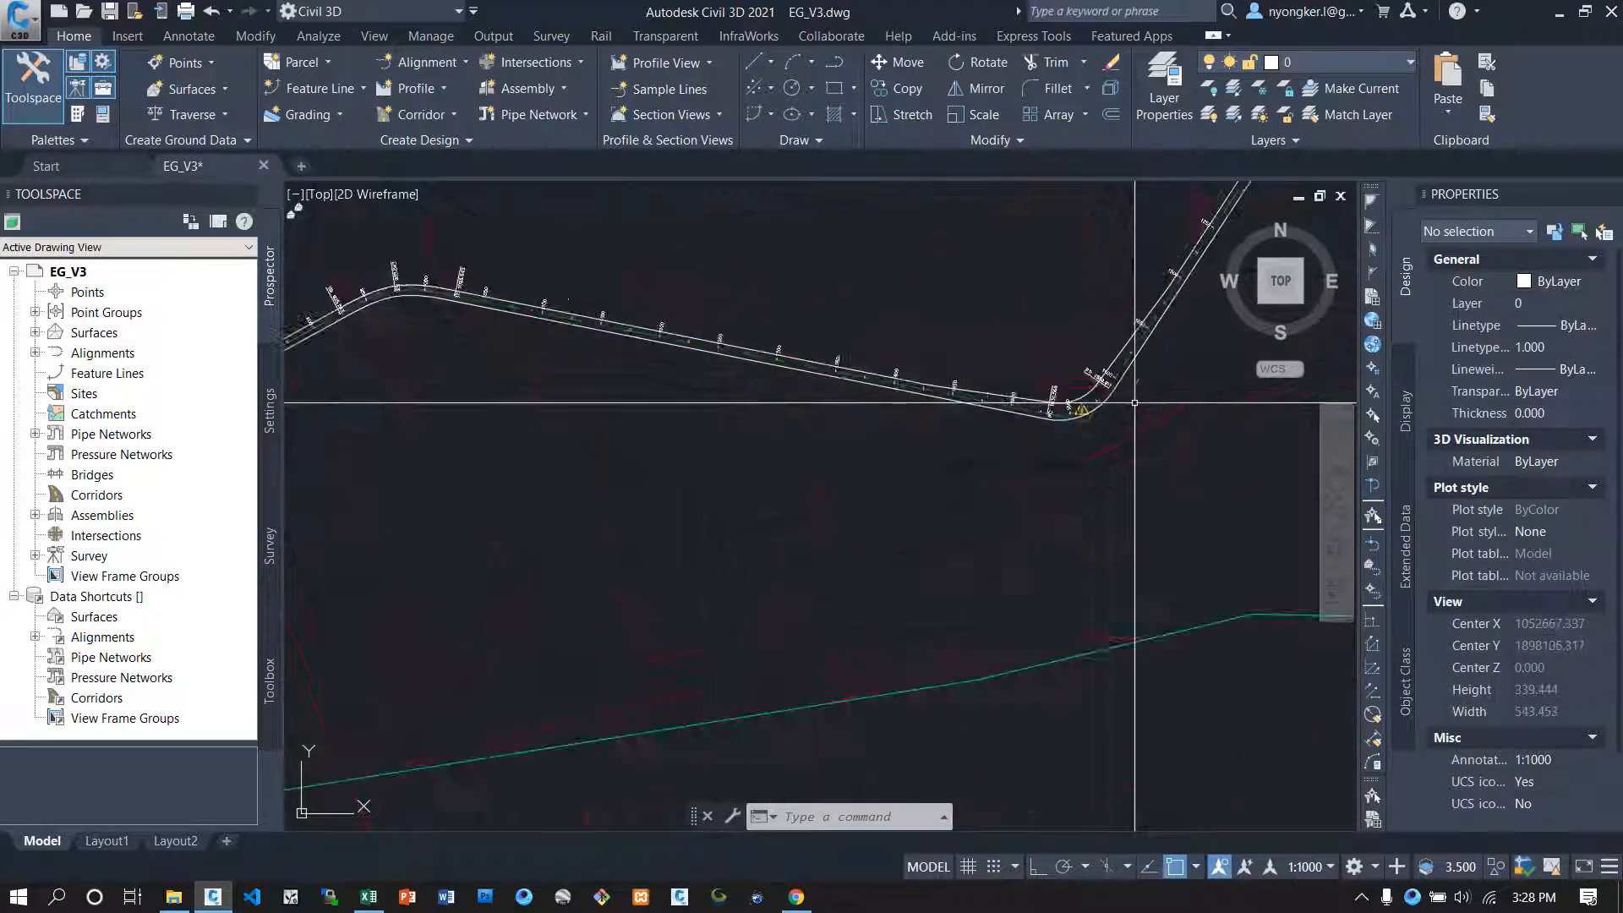
scroll(930, 440, "up", 5)
scroll(888, 464, "down", 5)
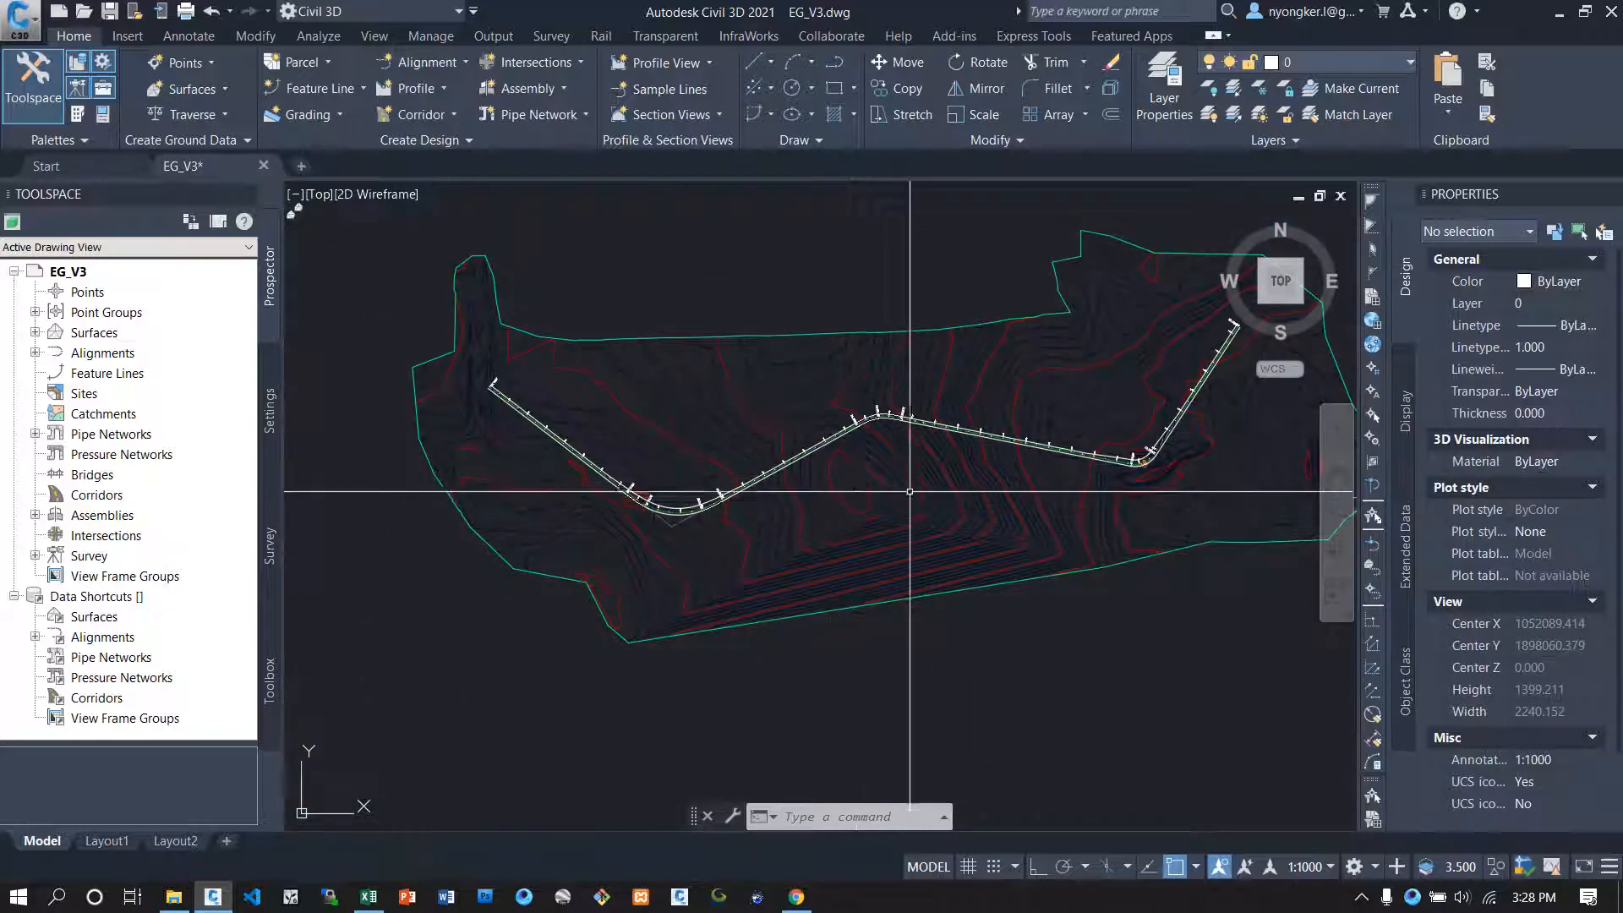
scroll(972, 486, "down", 2)
scroll(688, 355, "up", 3)
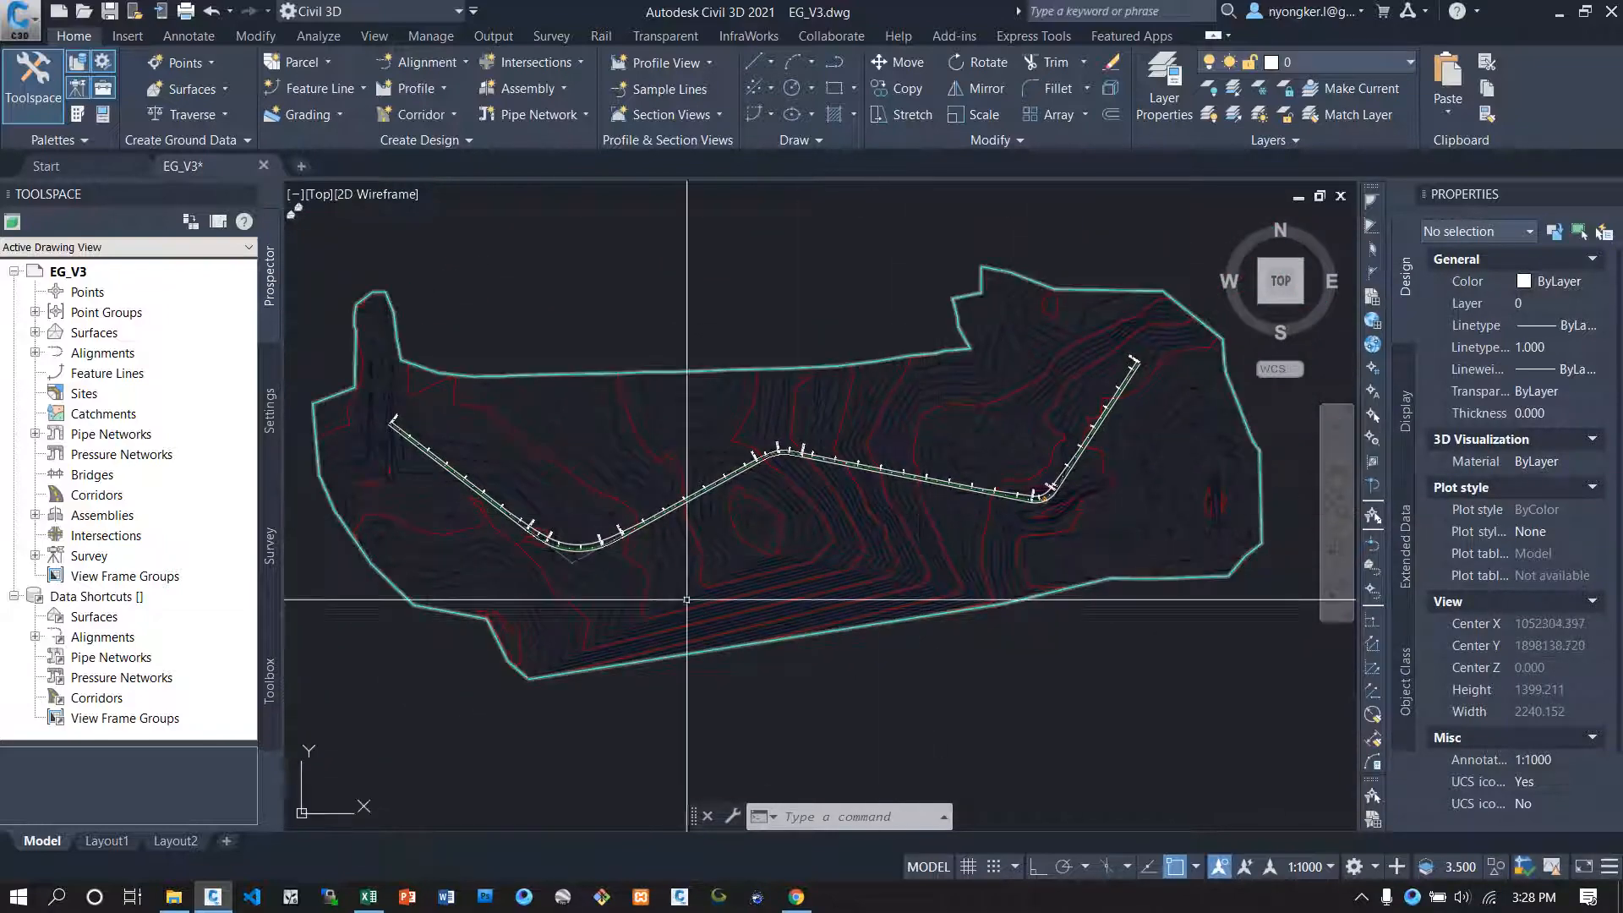
Step: Examine the straight-road and bend width calculations and cross-sections in Excel
left_click(372, 898)
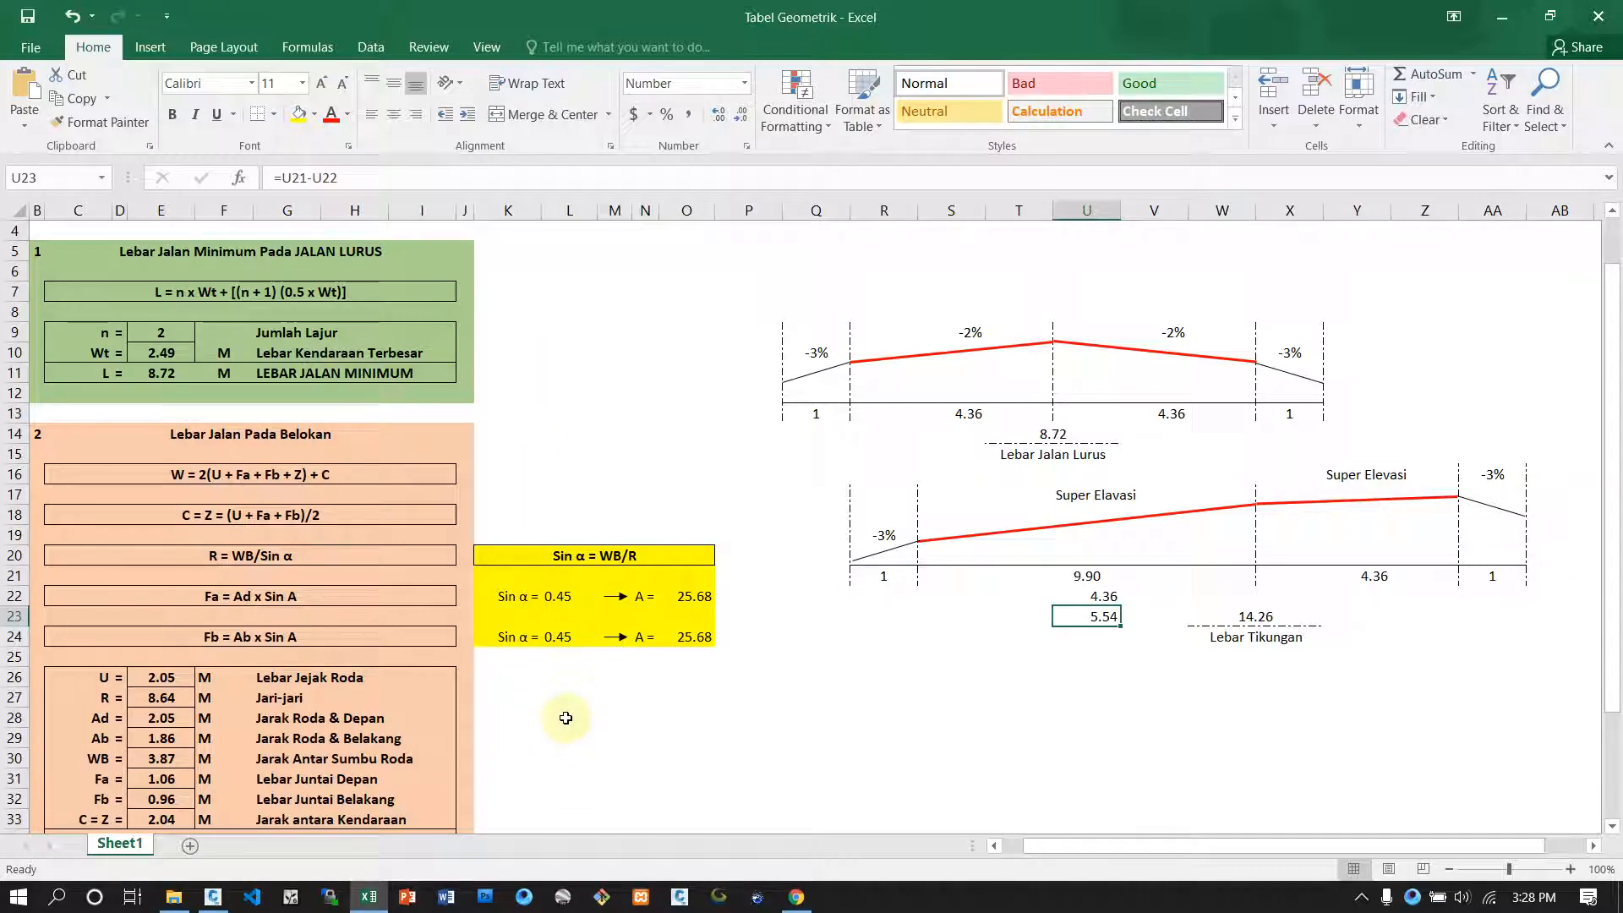
scroll(416, 538, "down", 2)
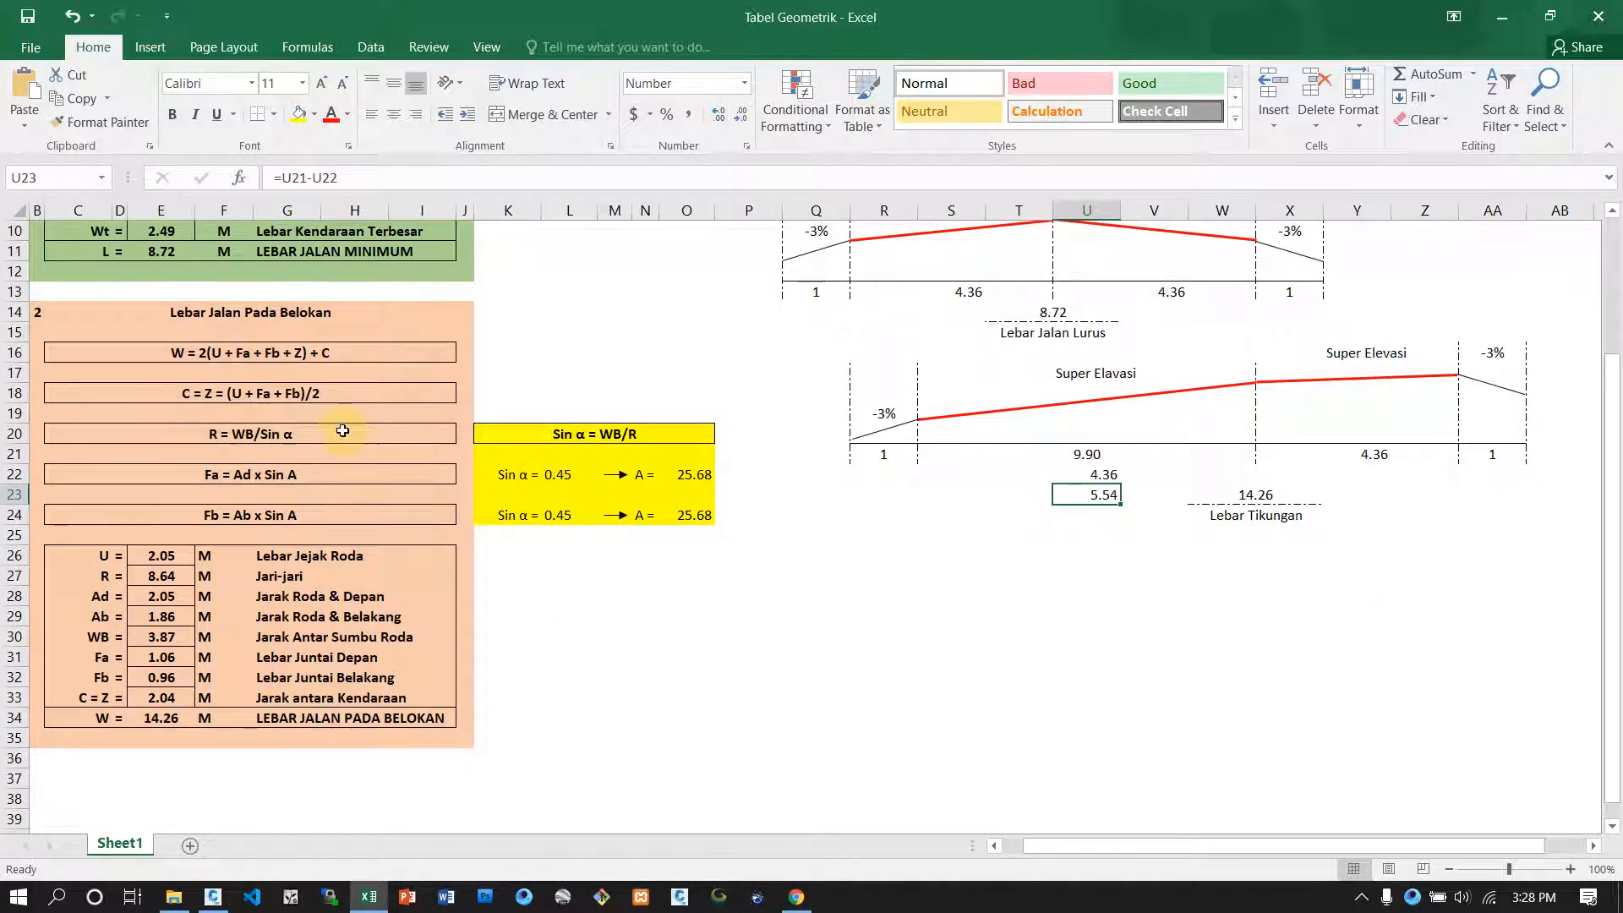
scroll(210, 330, "up", 1)
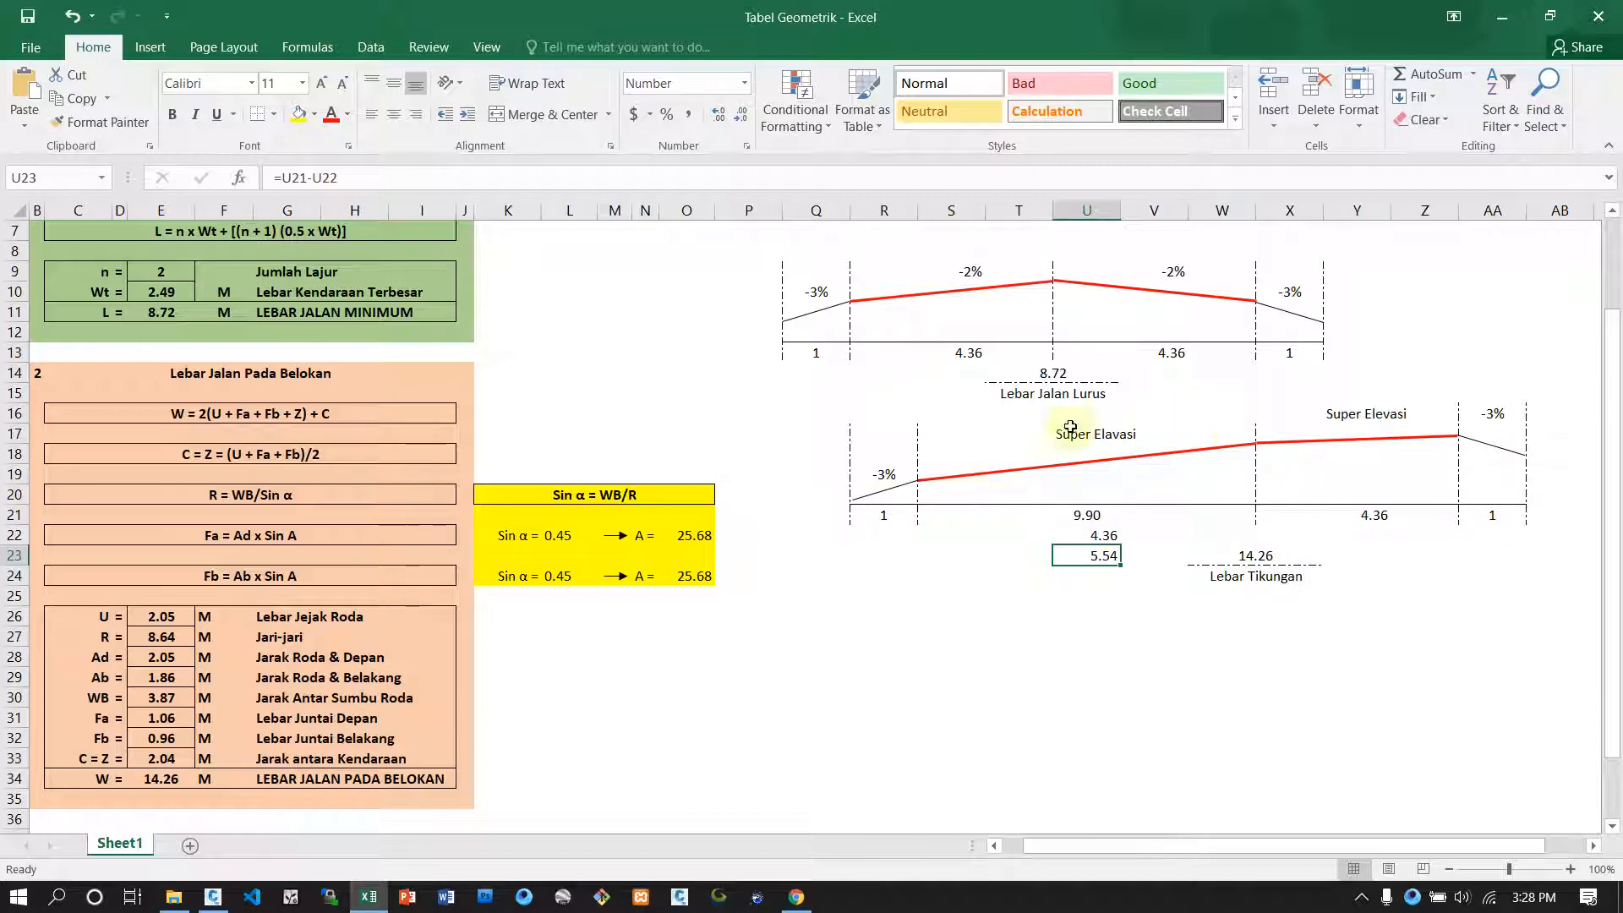
Step: In Civil 3D, add an aligned dimension between the outer and inner road edges on the first bend near station 500
left_click(212, 898)
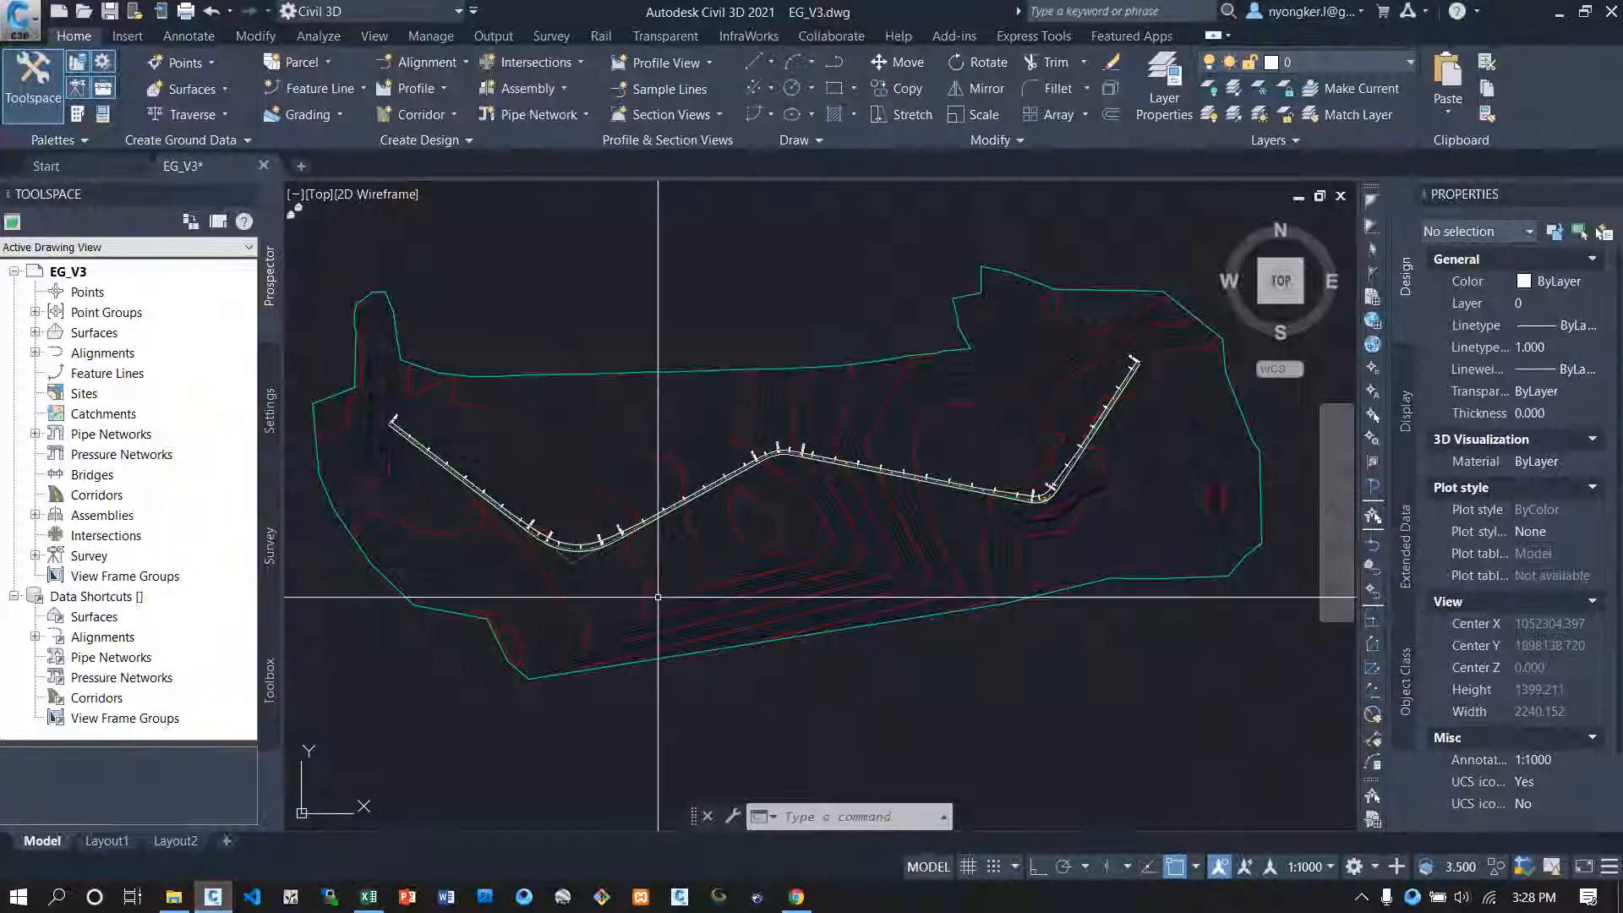
scroll(575, 567, "up", 5)
scroll(585, 579, "up", 6)
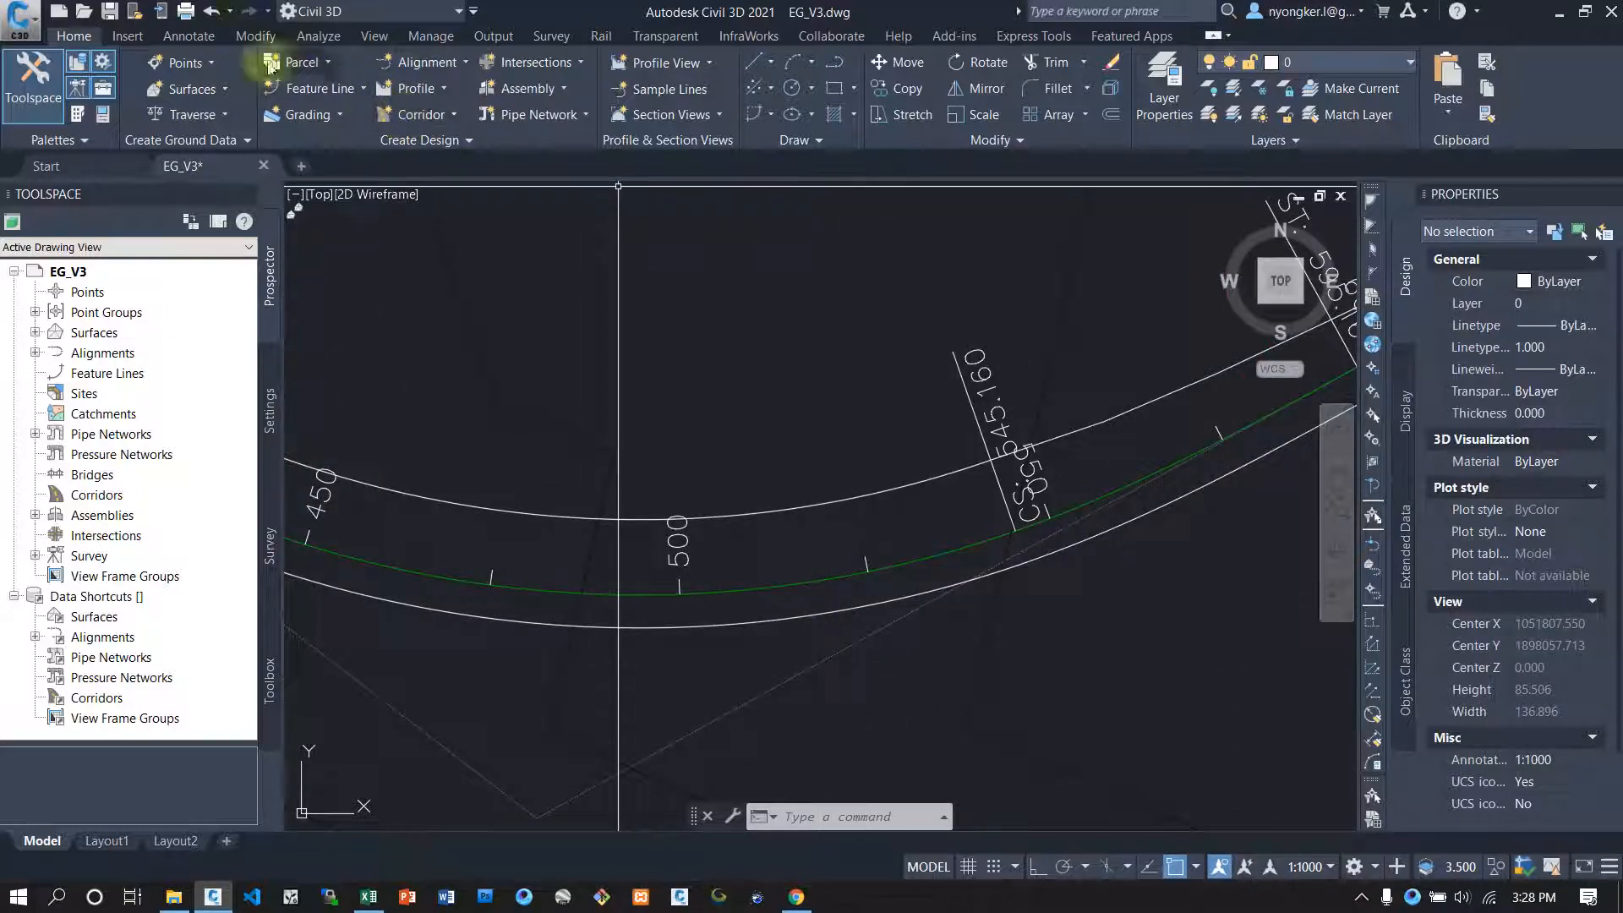
left_click(188, 36)
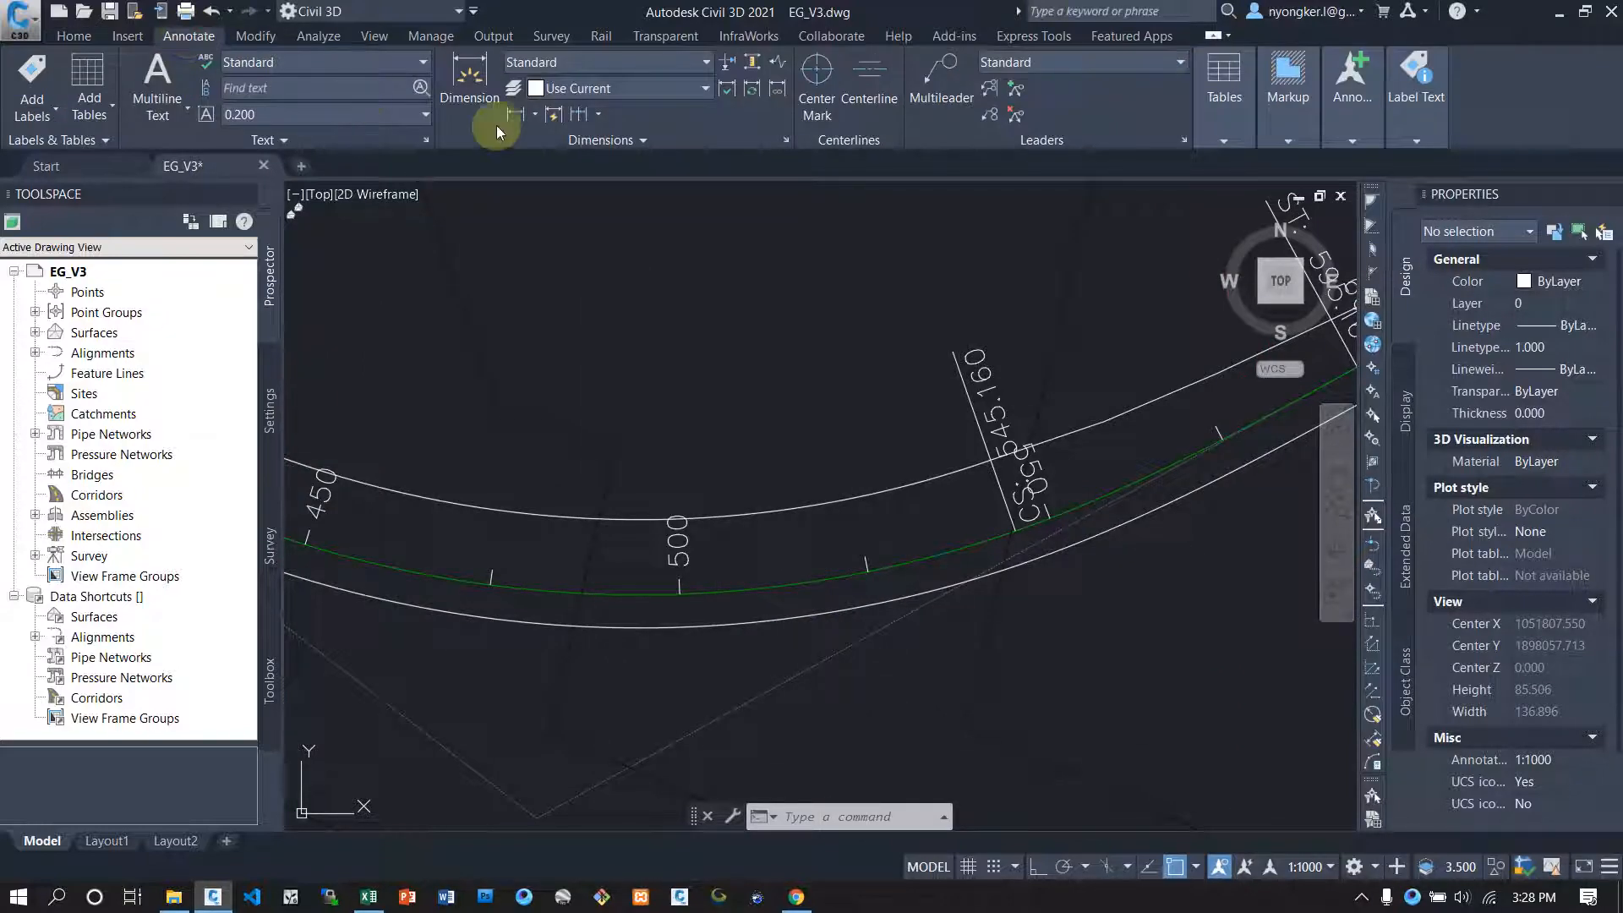
left_click(536, 116)
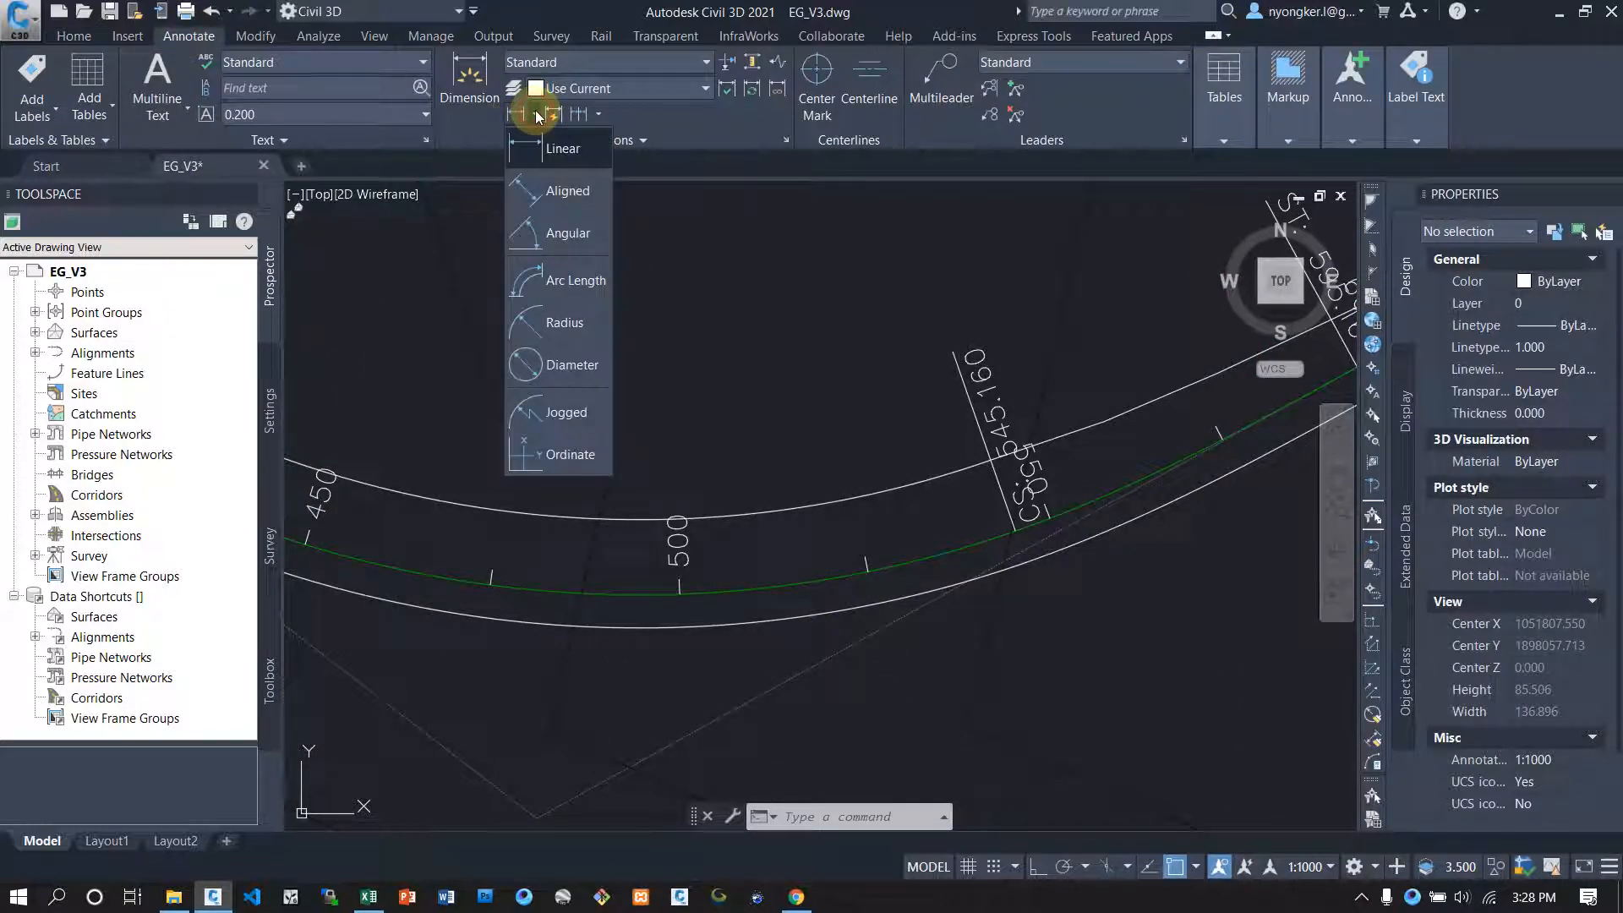
left_click(558, 192)
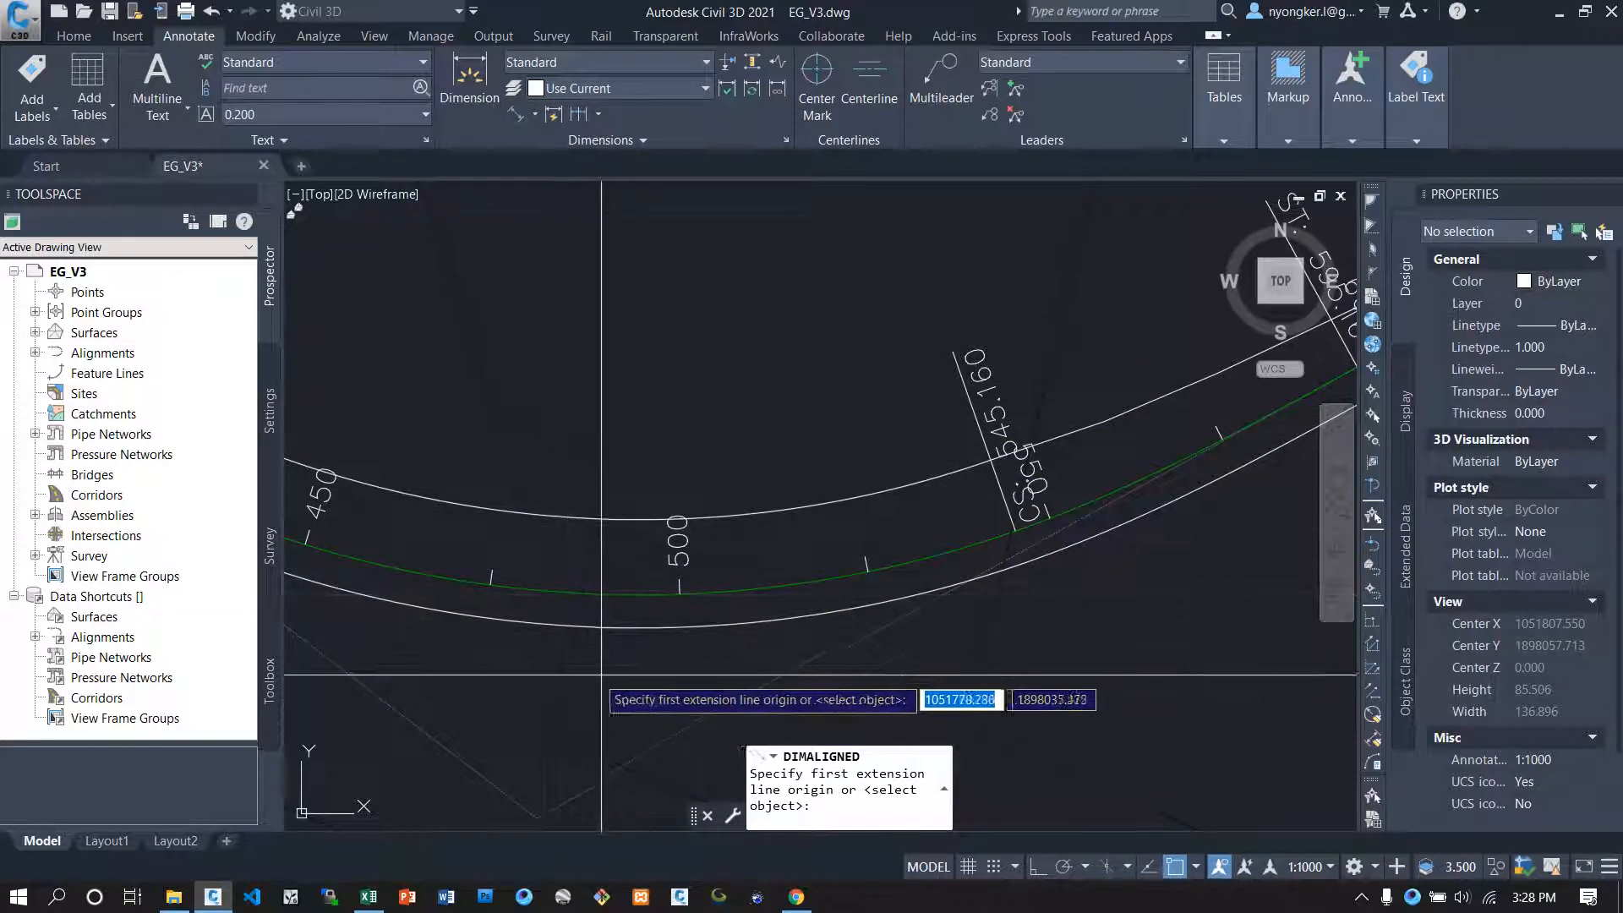
left_click(553, 624)
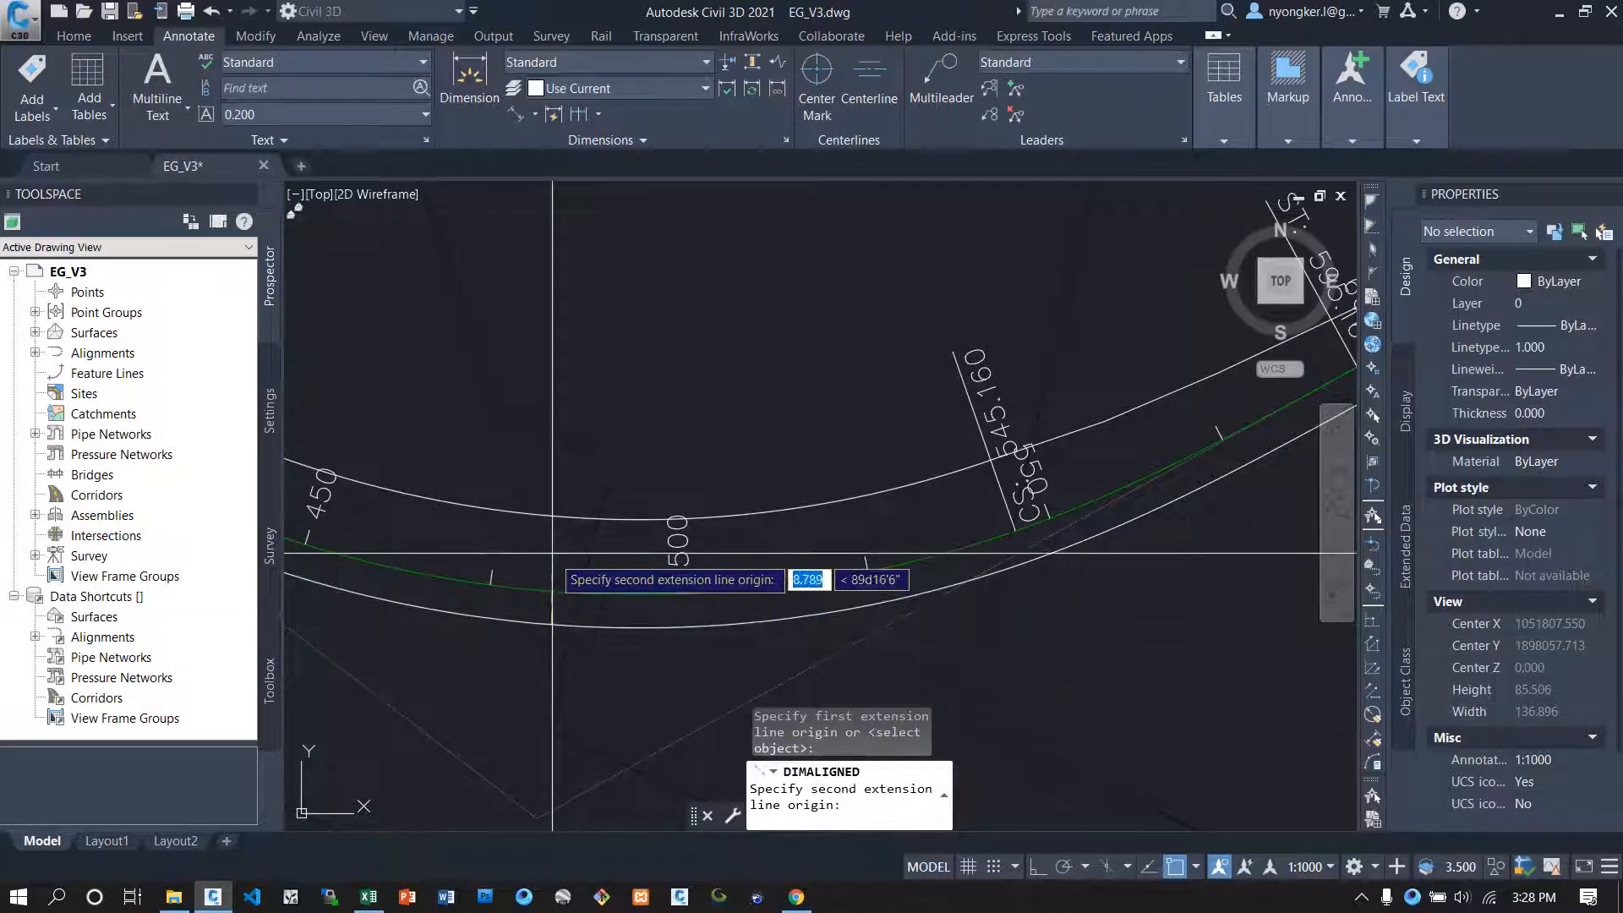
left_click(556, 520)
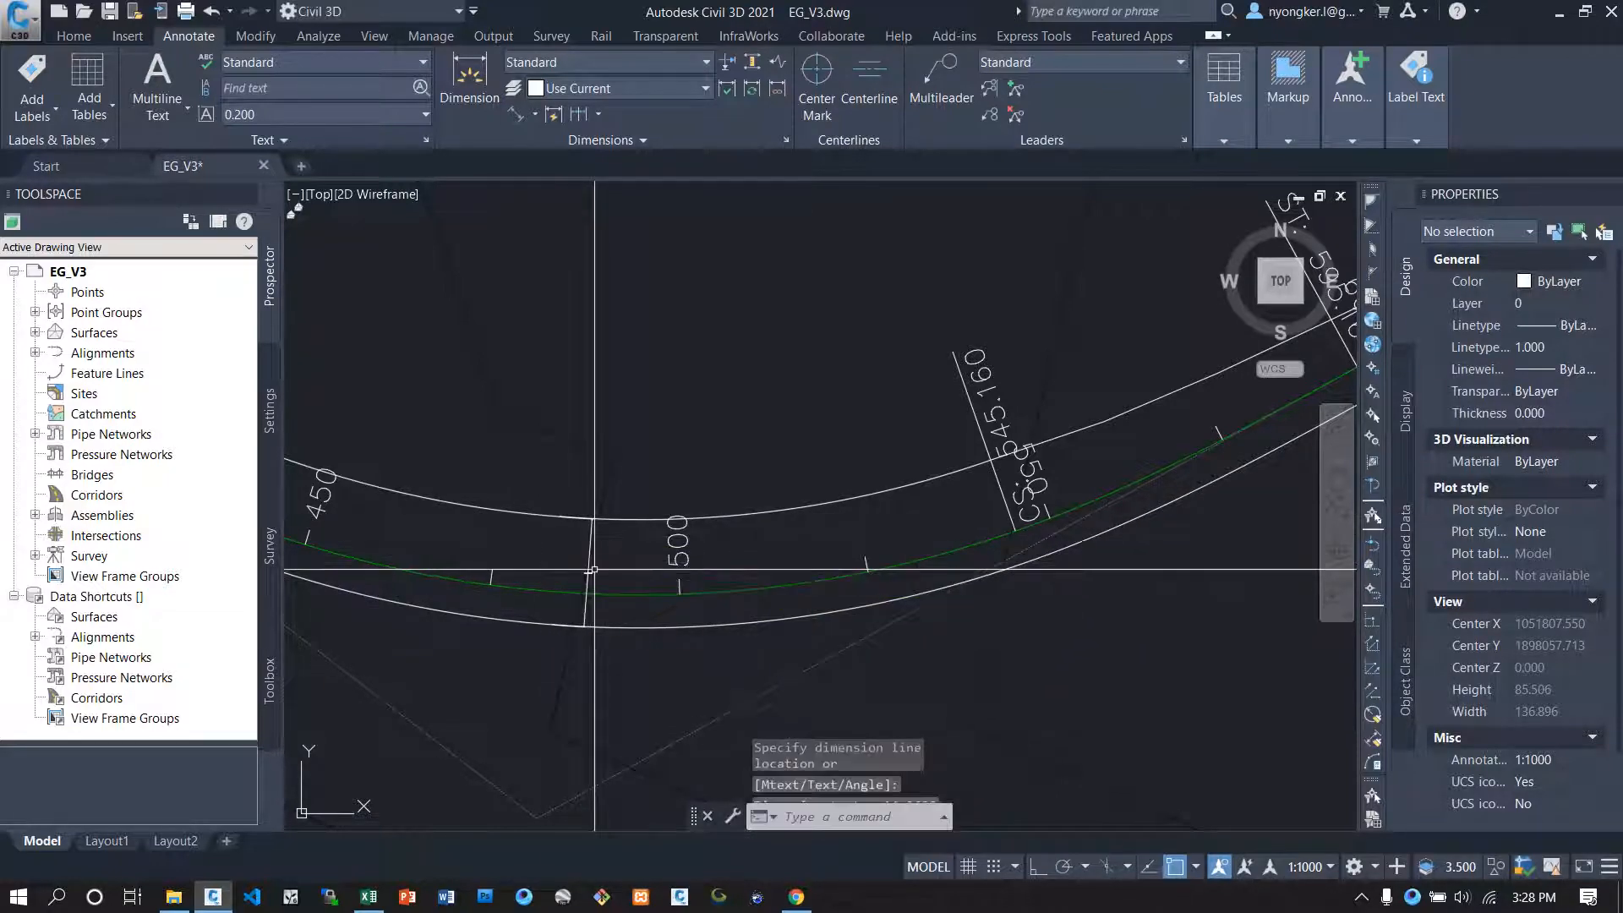
scroll(594, 570, "up", 10)
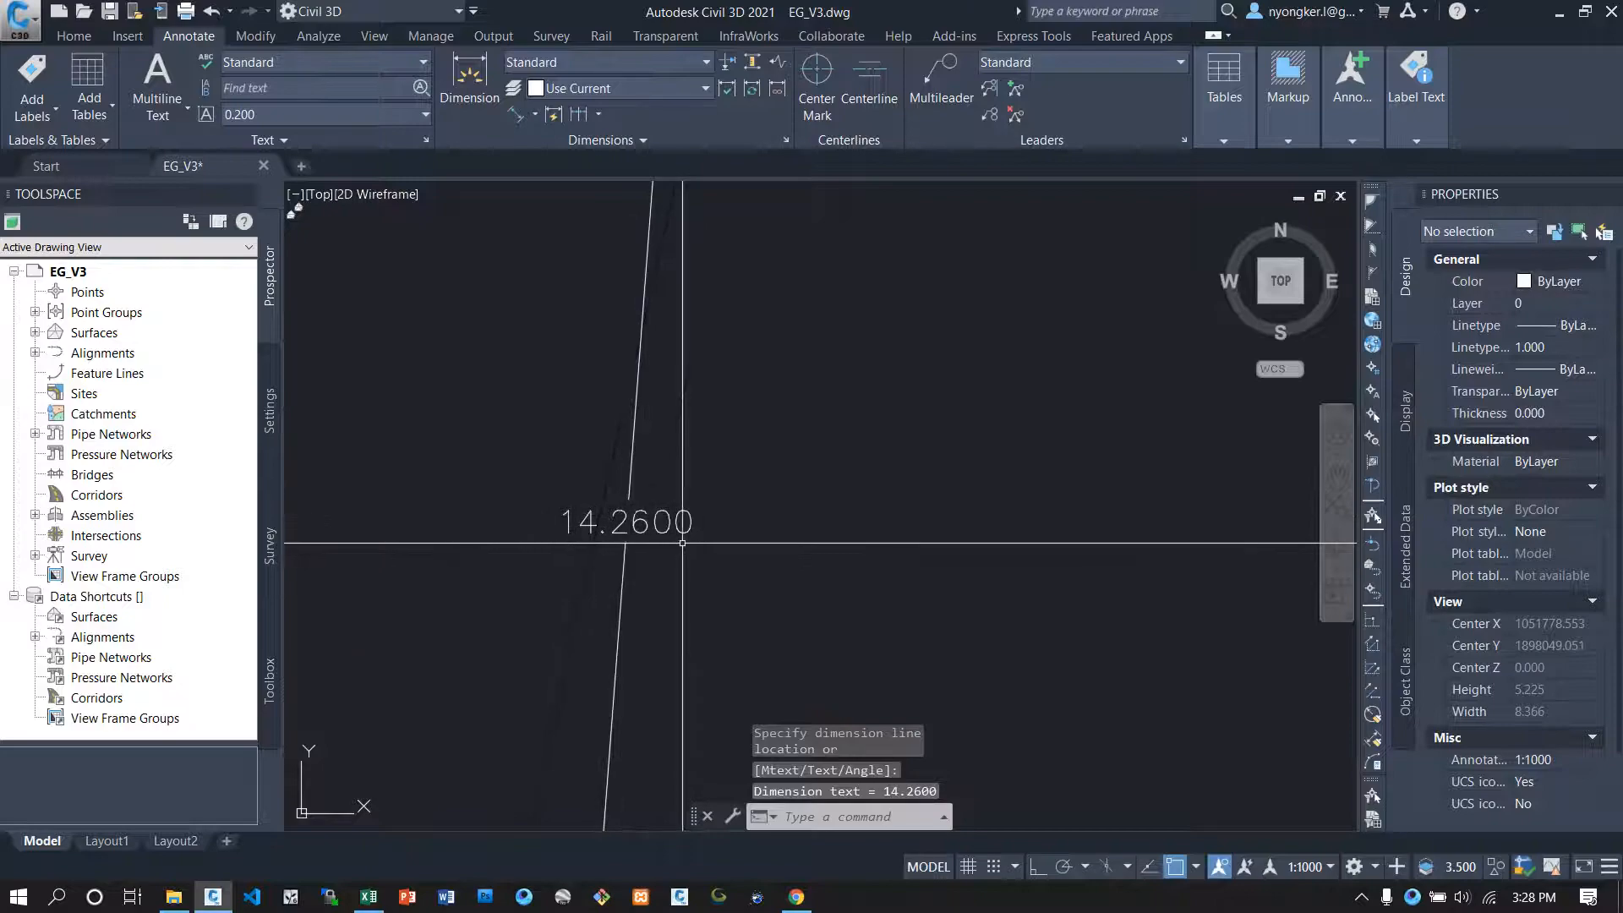
scroll(616, 486, "down", 15)
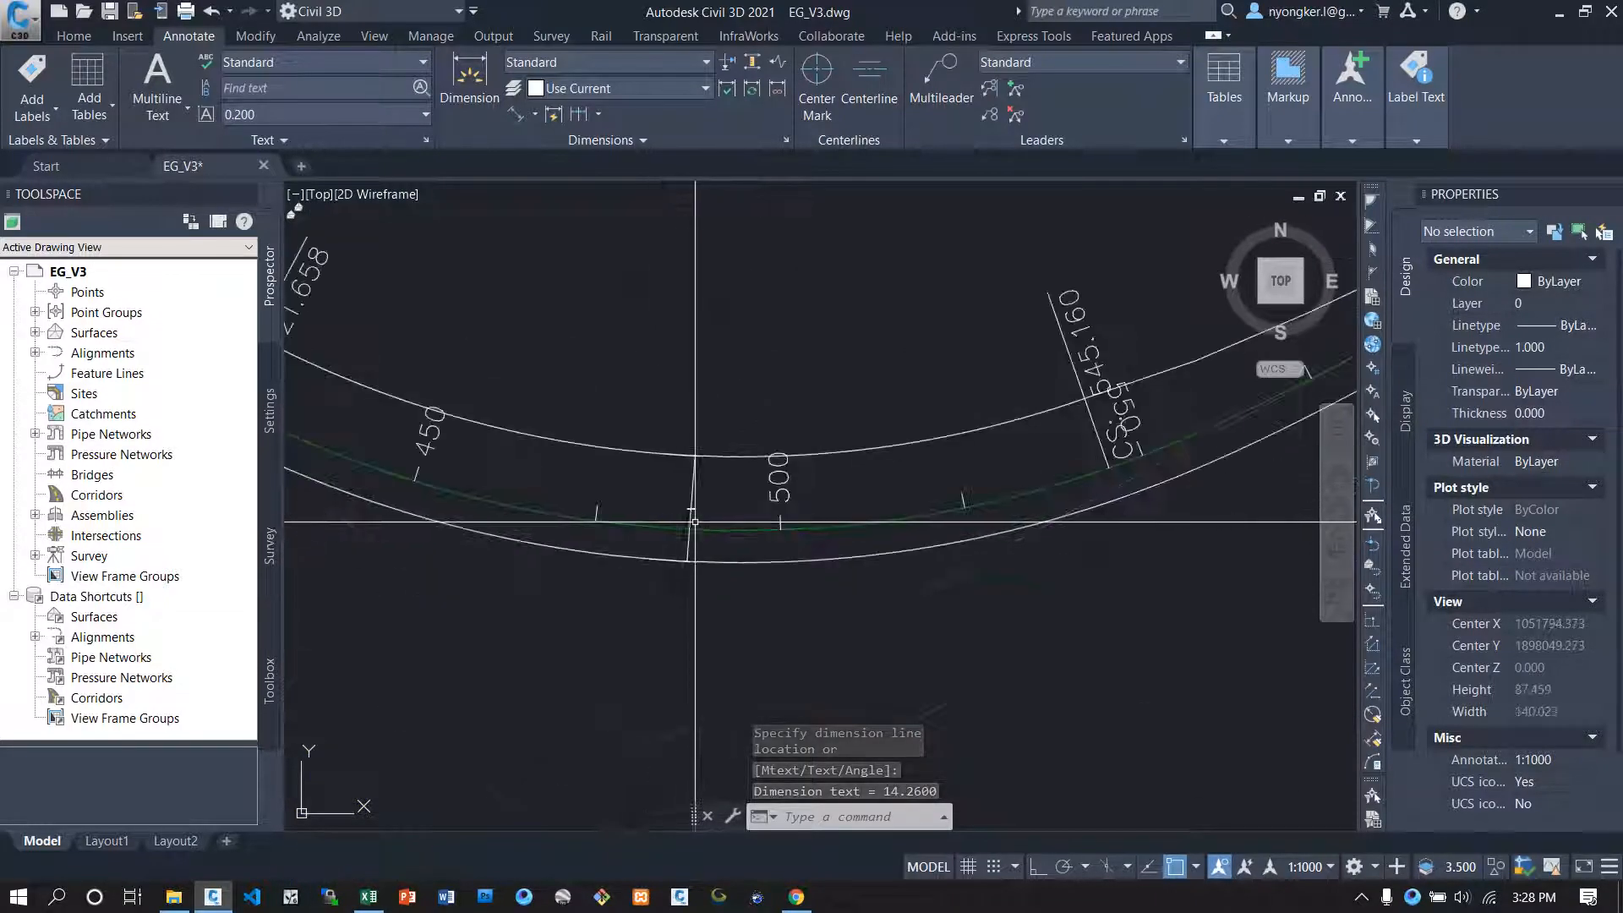
Step: Add an aligned dimension across both road edges on the straight section shortly before station 350
scroll(616, 486, "up", 9)
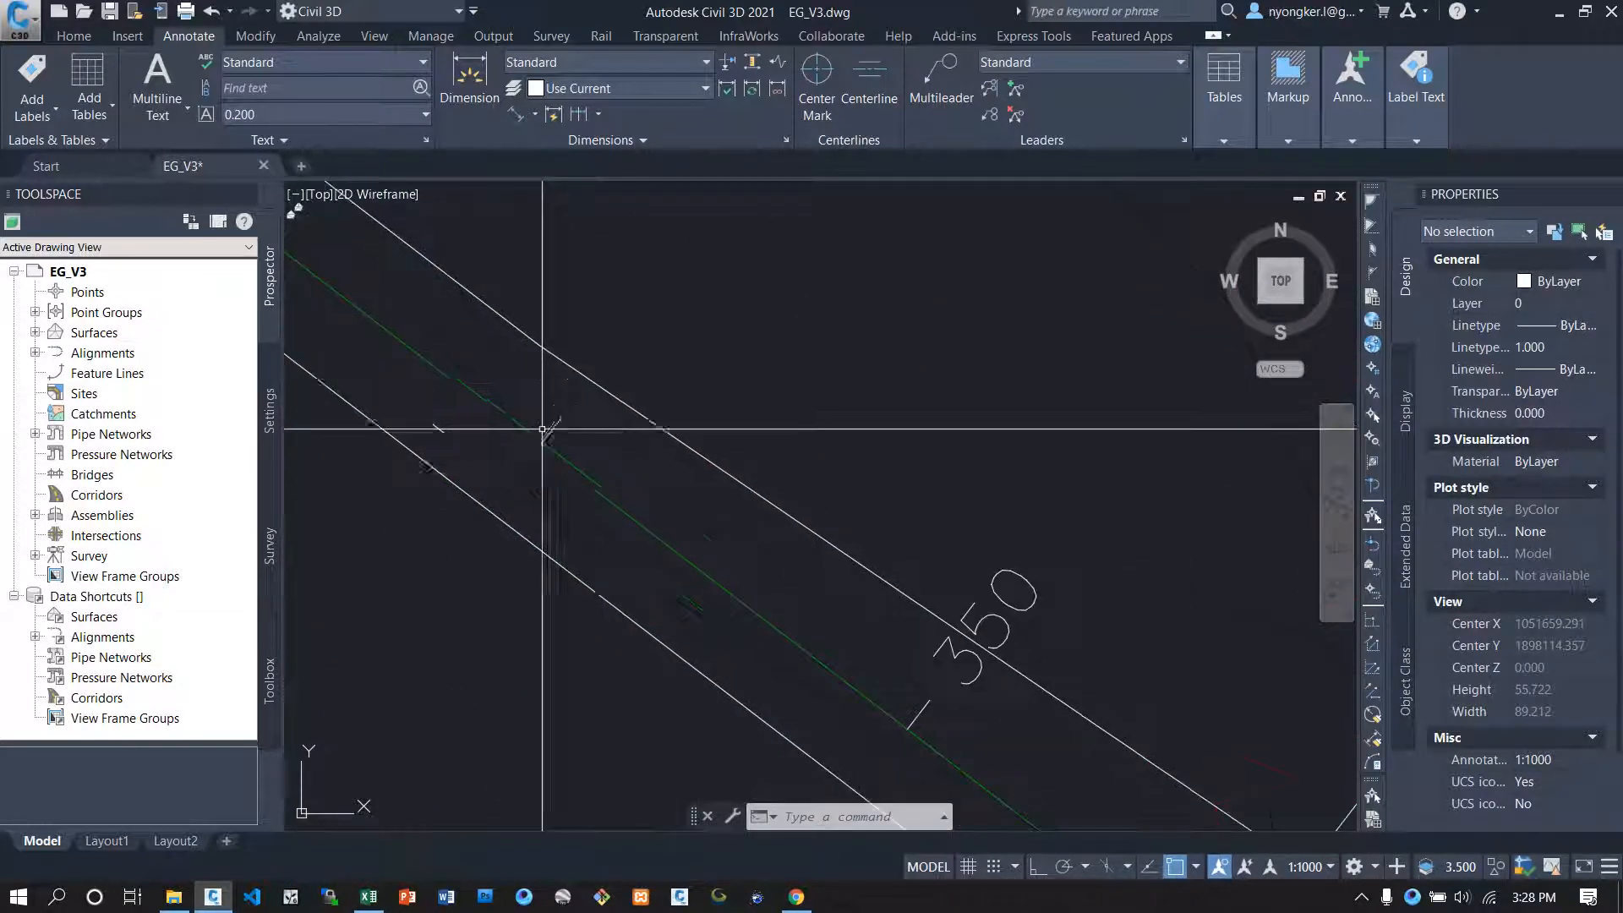
left_click(516, 114)
left_click(501, 515)
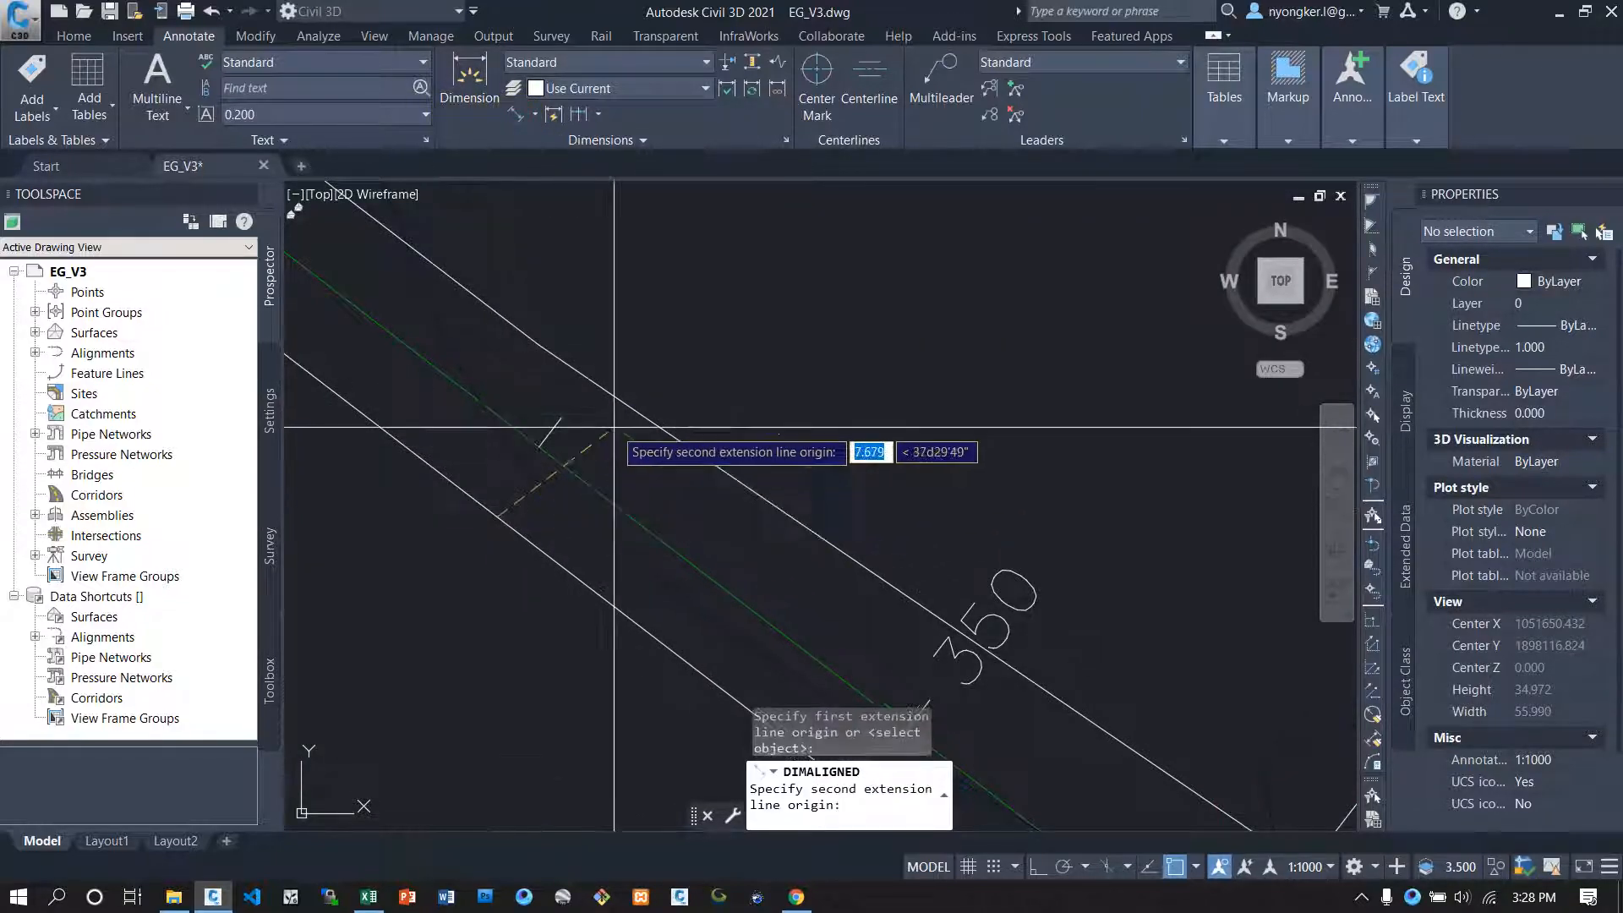
left_click(589, 383)
scroll(577, 482, "up", 5)
scroll(531, 480, "down", 4)
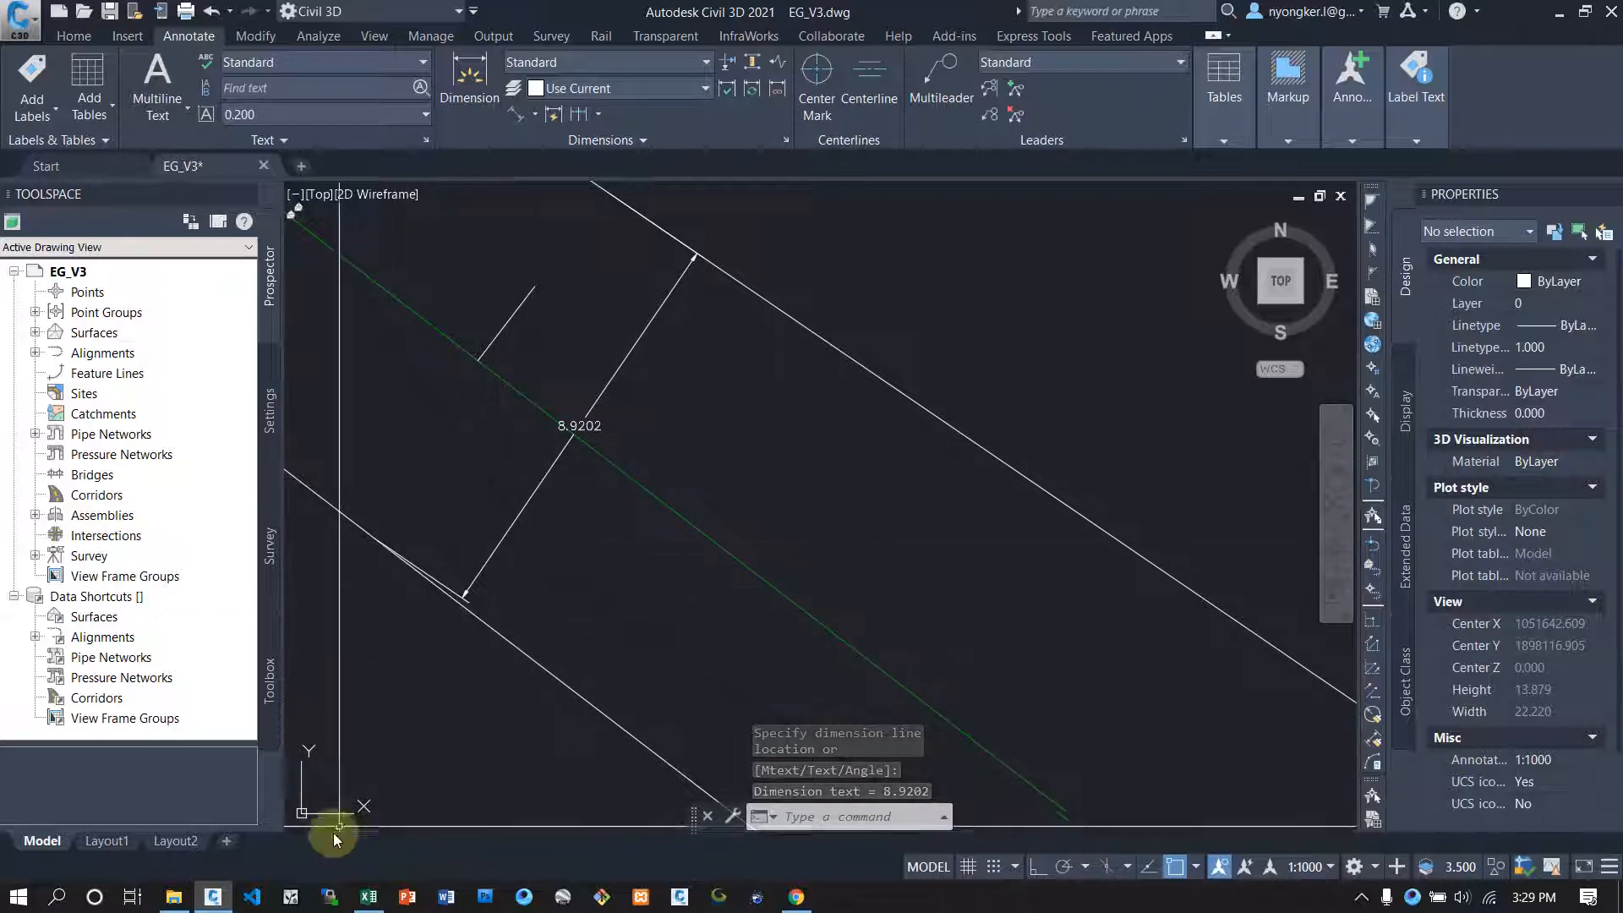
scroll(624, 528, "down", 3)
Step: Examine the minimum straight-road width in cell E11 of the Excel sheet for comparison with the dimensioned width
left_click(369, 897)
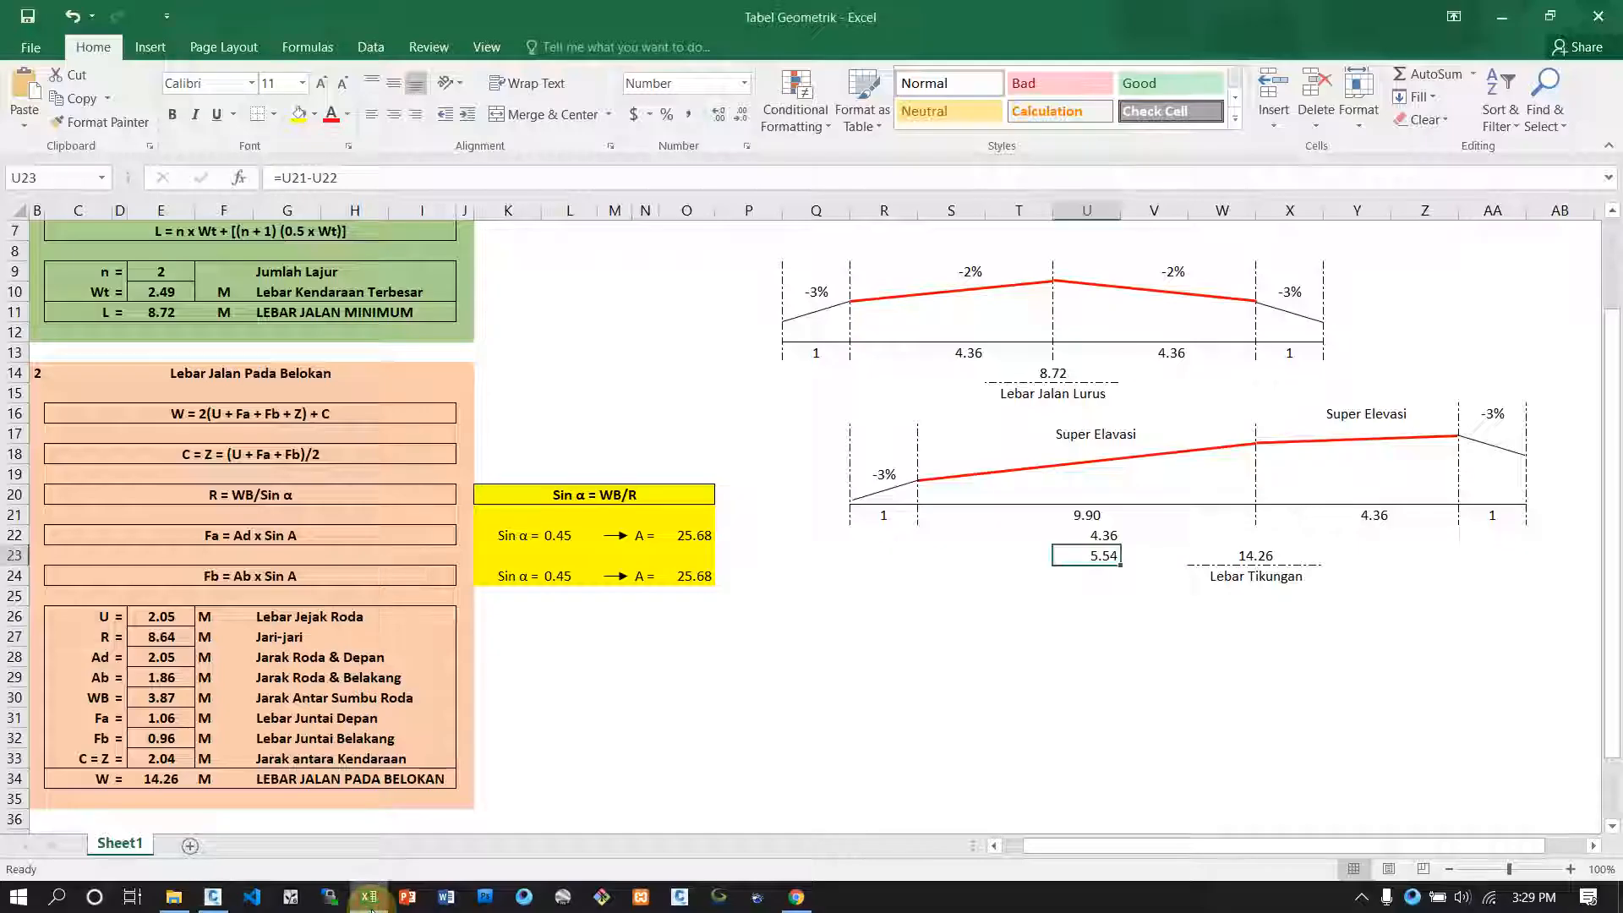
left_click(167, 317)
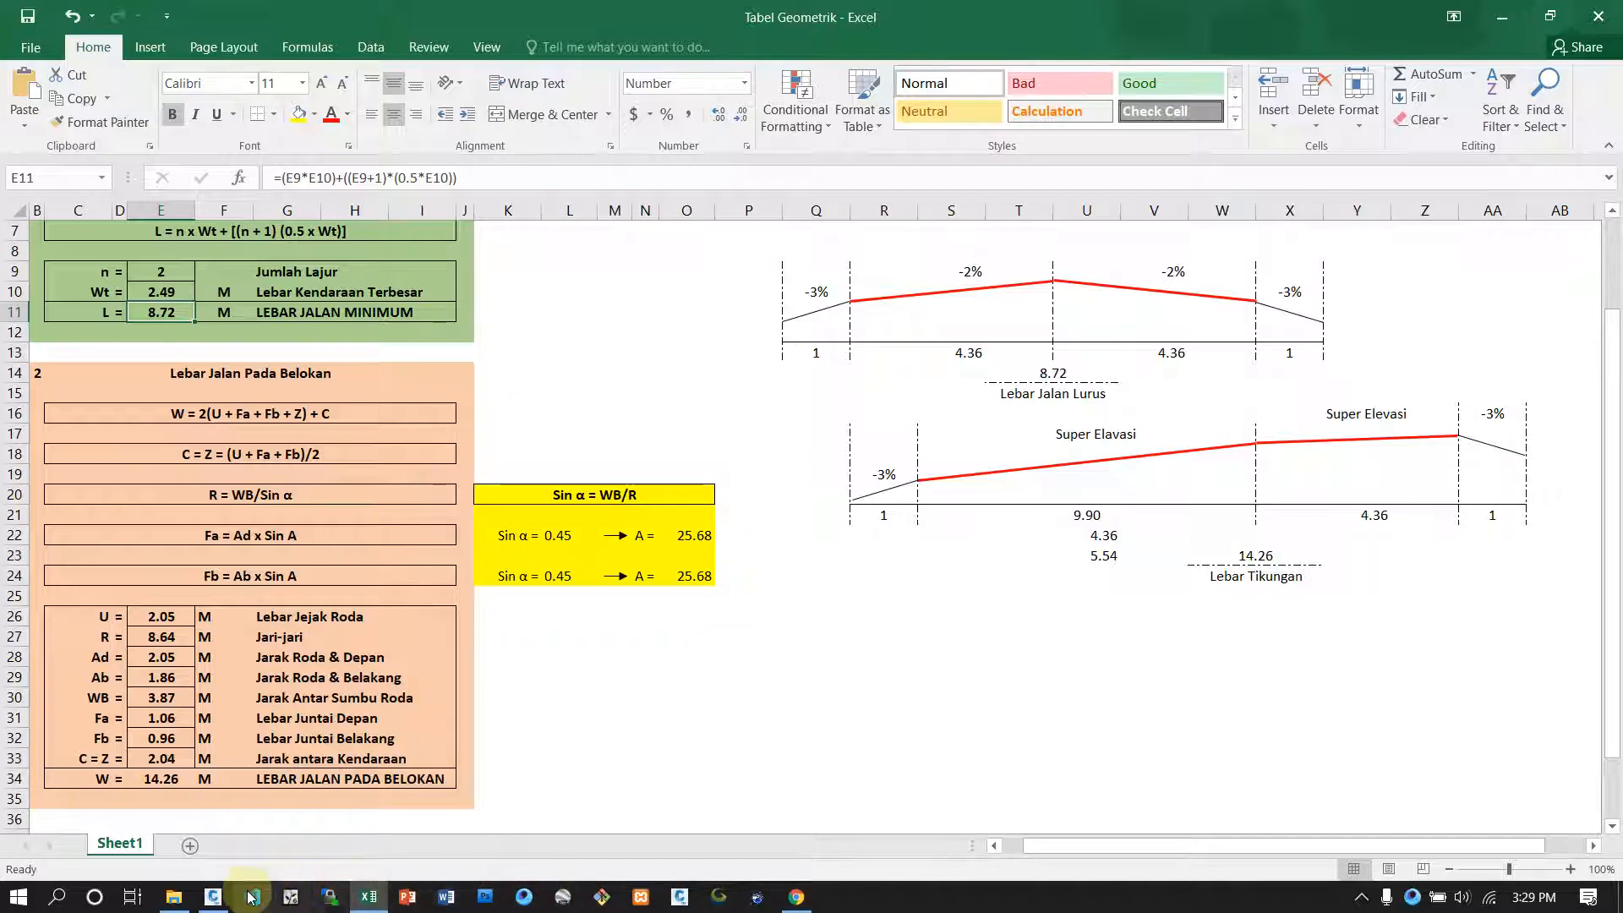
Step: Switch to Civil 3D and erase the aligned dimension across the straight road section shortly before station 350
left_click(213, 899)
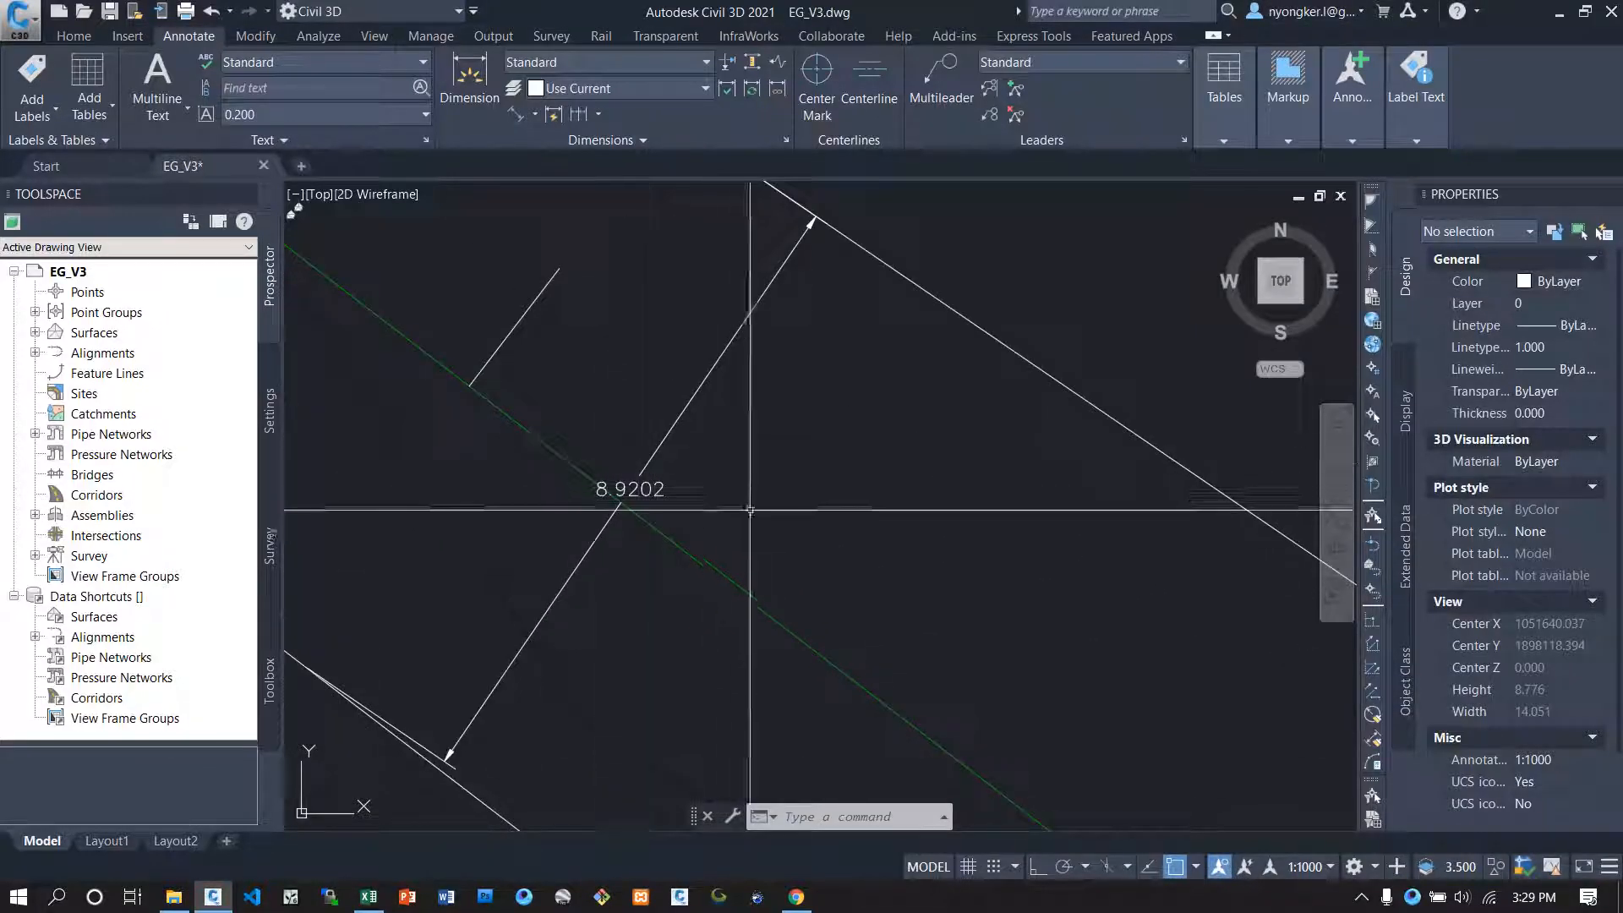
left_click(747, 473)
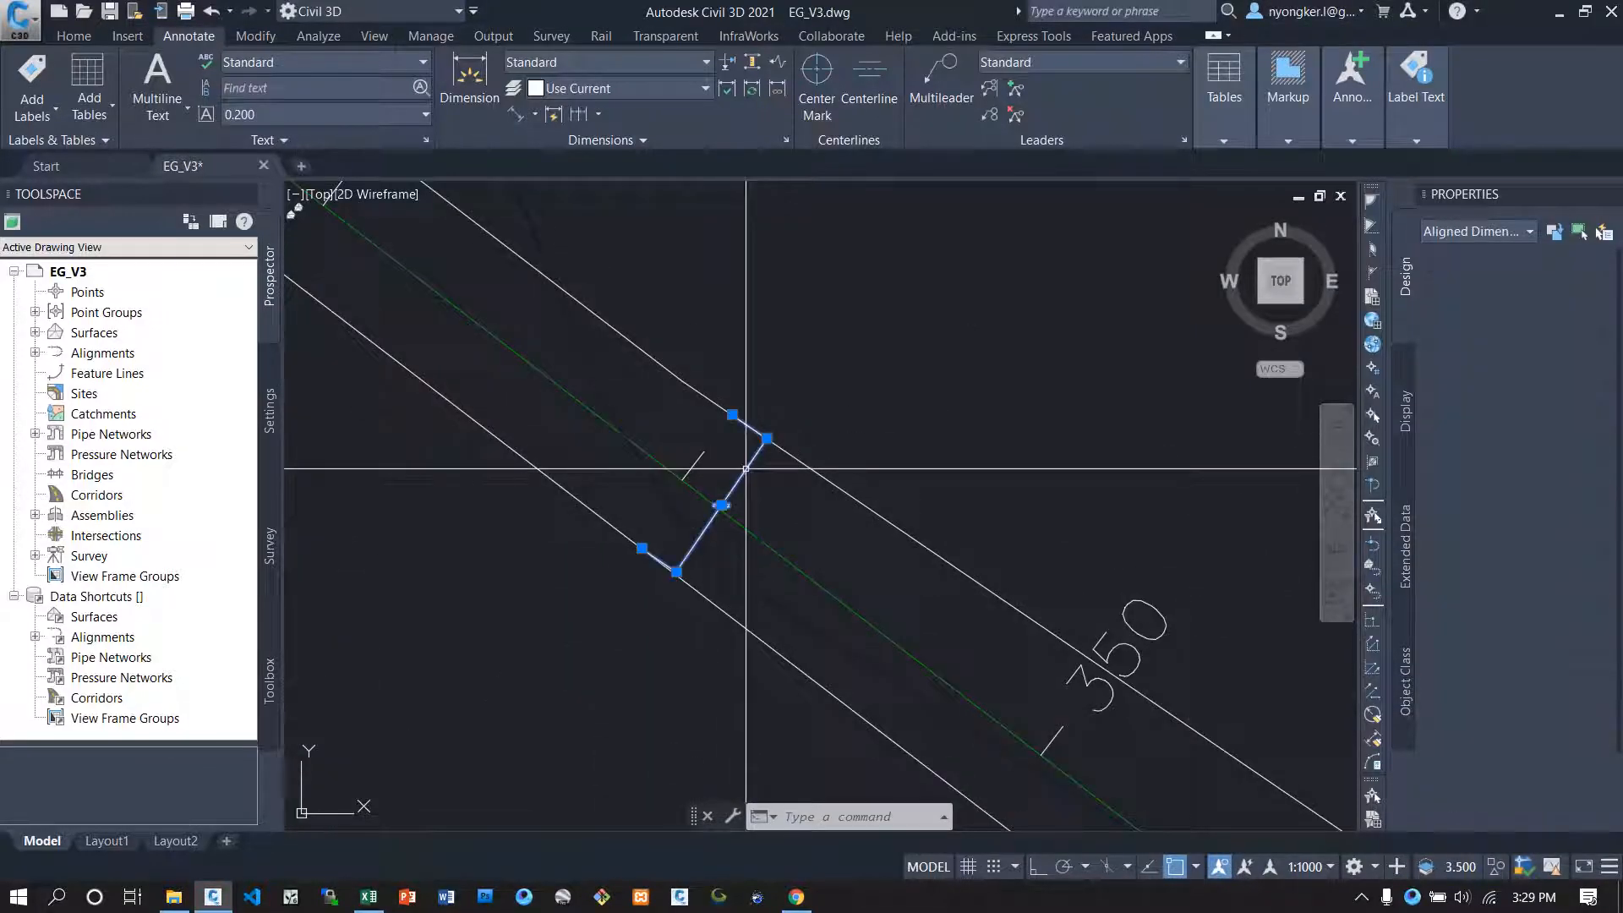
left_click(732, 415)
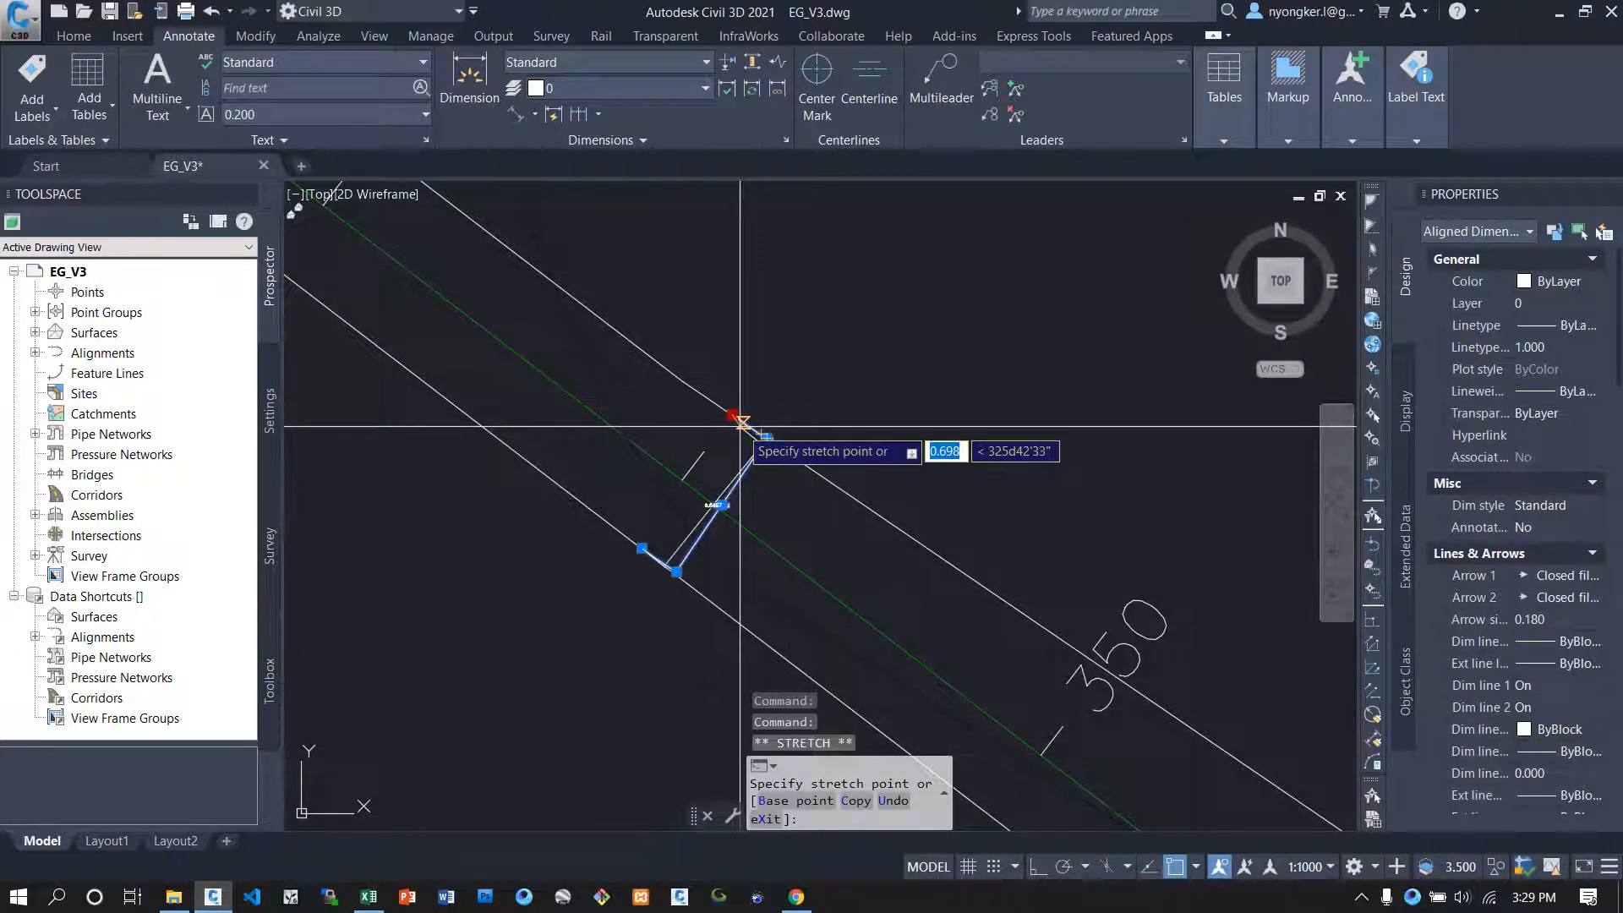
scroll(740, 418, "up", 2)
key("Escape")
scroll(598, 416, "down", 5)
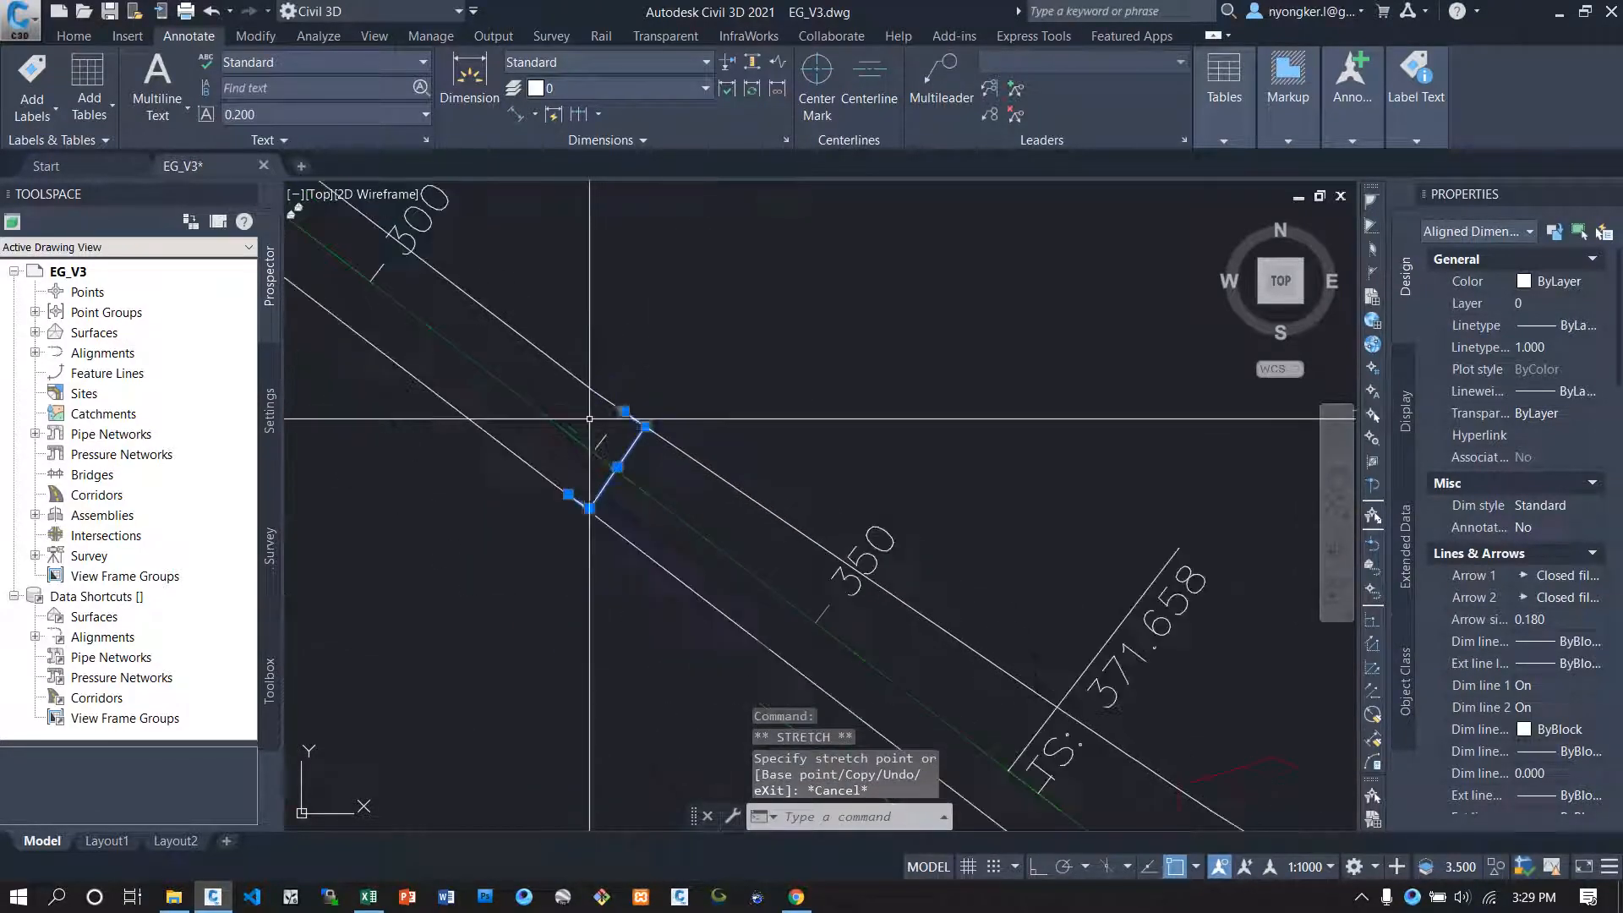
scroll(599, 475, "up", 5)
key("Delete")
type("e")
key("Return")
Step: Compare the aligned dimension on the bend near station 500 with the bend width in cell W23 of the Excel sheet
scroll(521, 458, "down", 10)
scroll(918, 646, "up", 5)
scroll(920, 645, "up", 10)
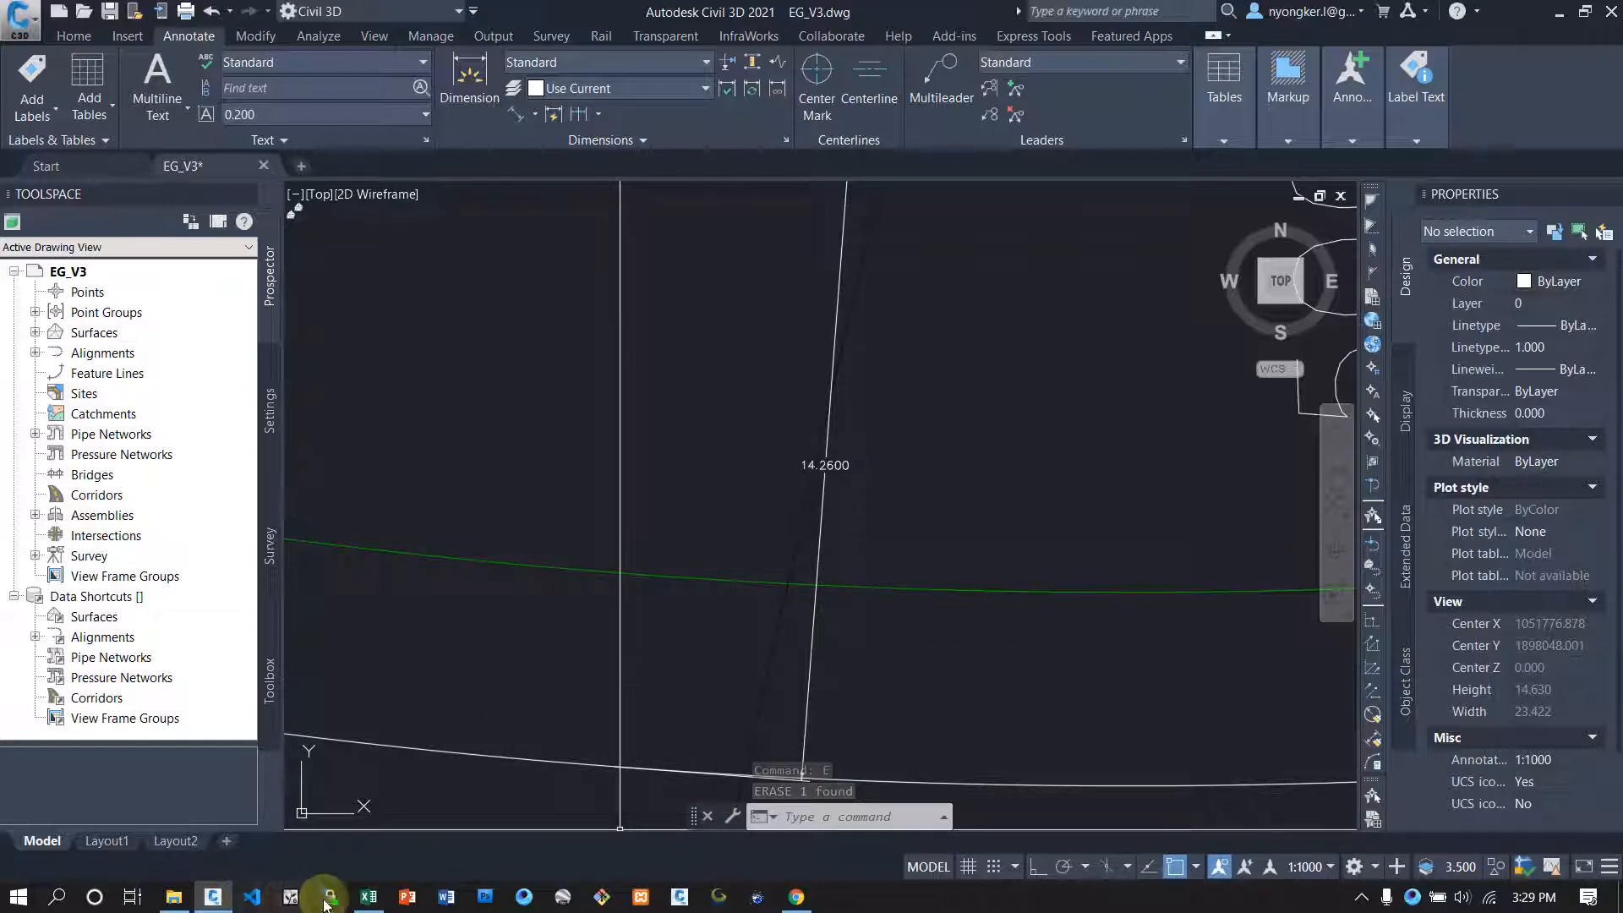
left_click(368, 898)
left_click(1255, 558)
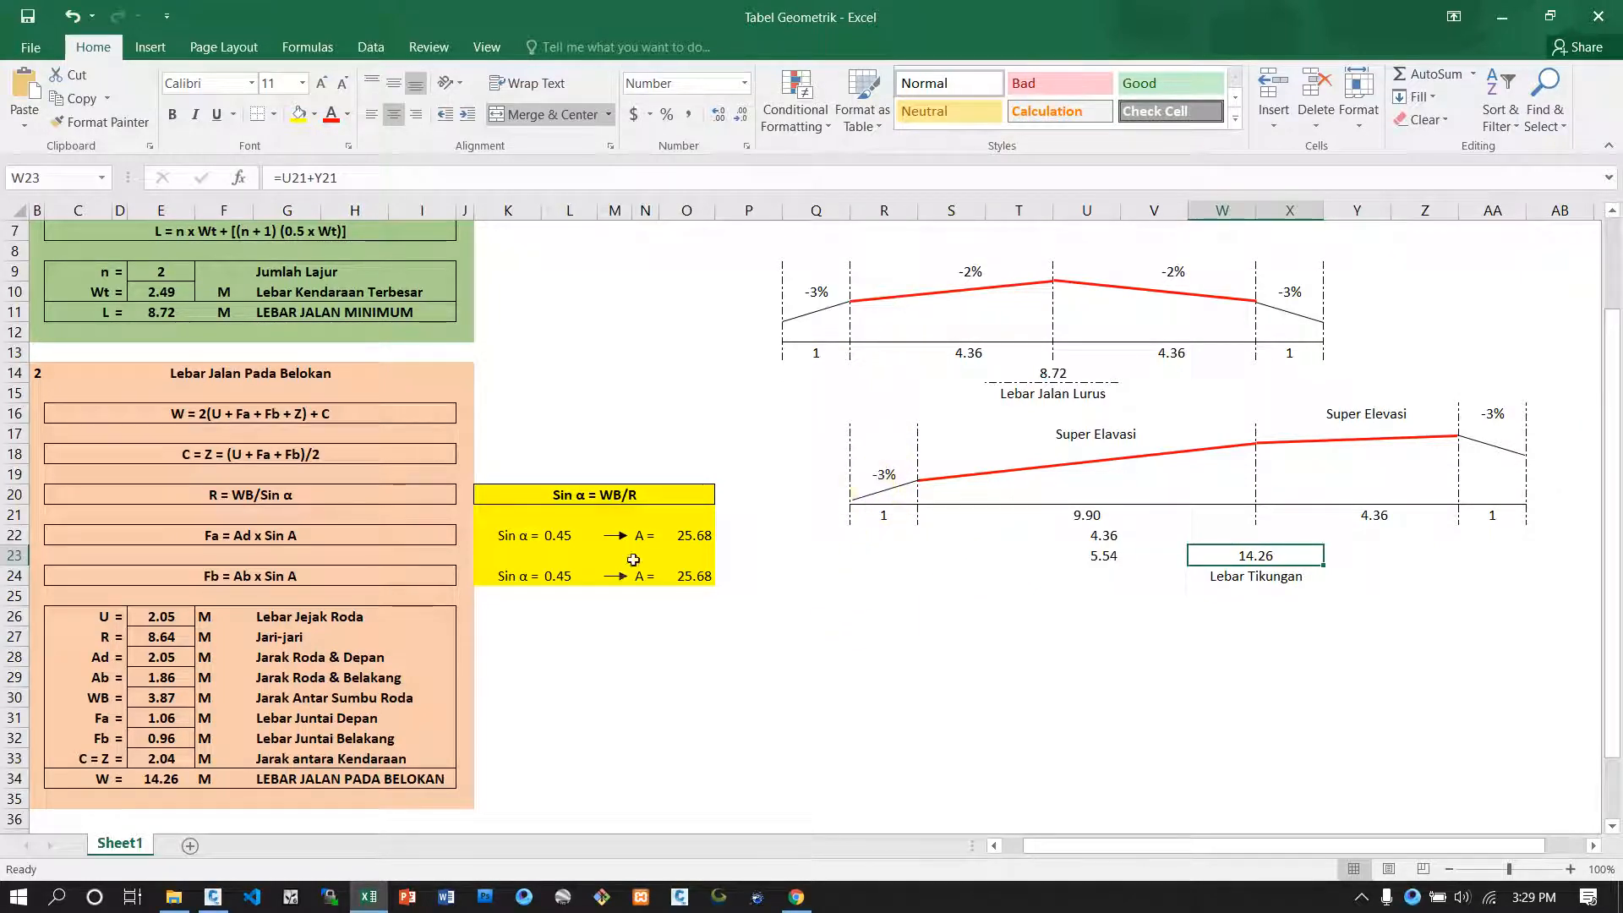
Step: Return to Civil 3D and erase the aligned dimension across the bend near station 500
left_click(216, 897)
scroll(766, 522, "down", 5)
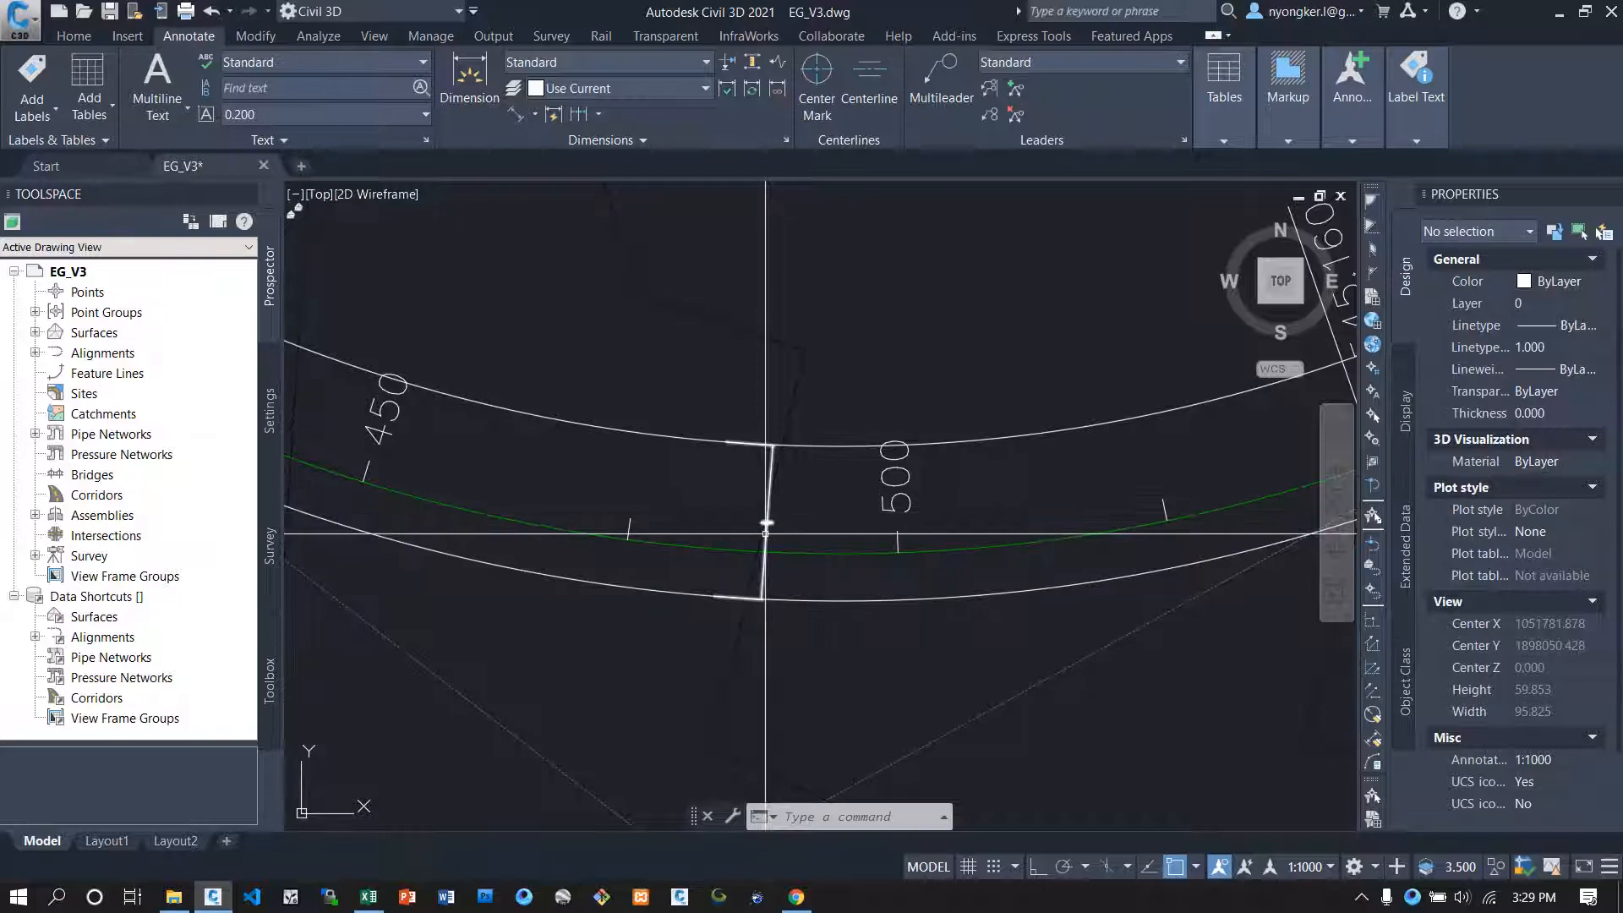
left_click(766, 524)
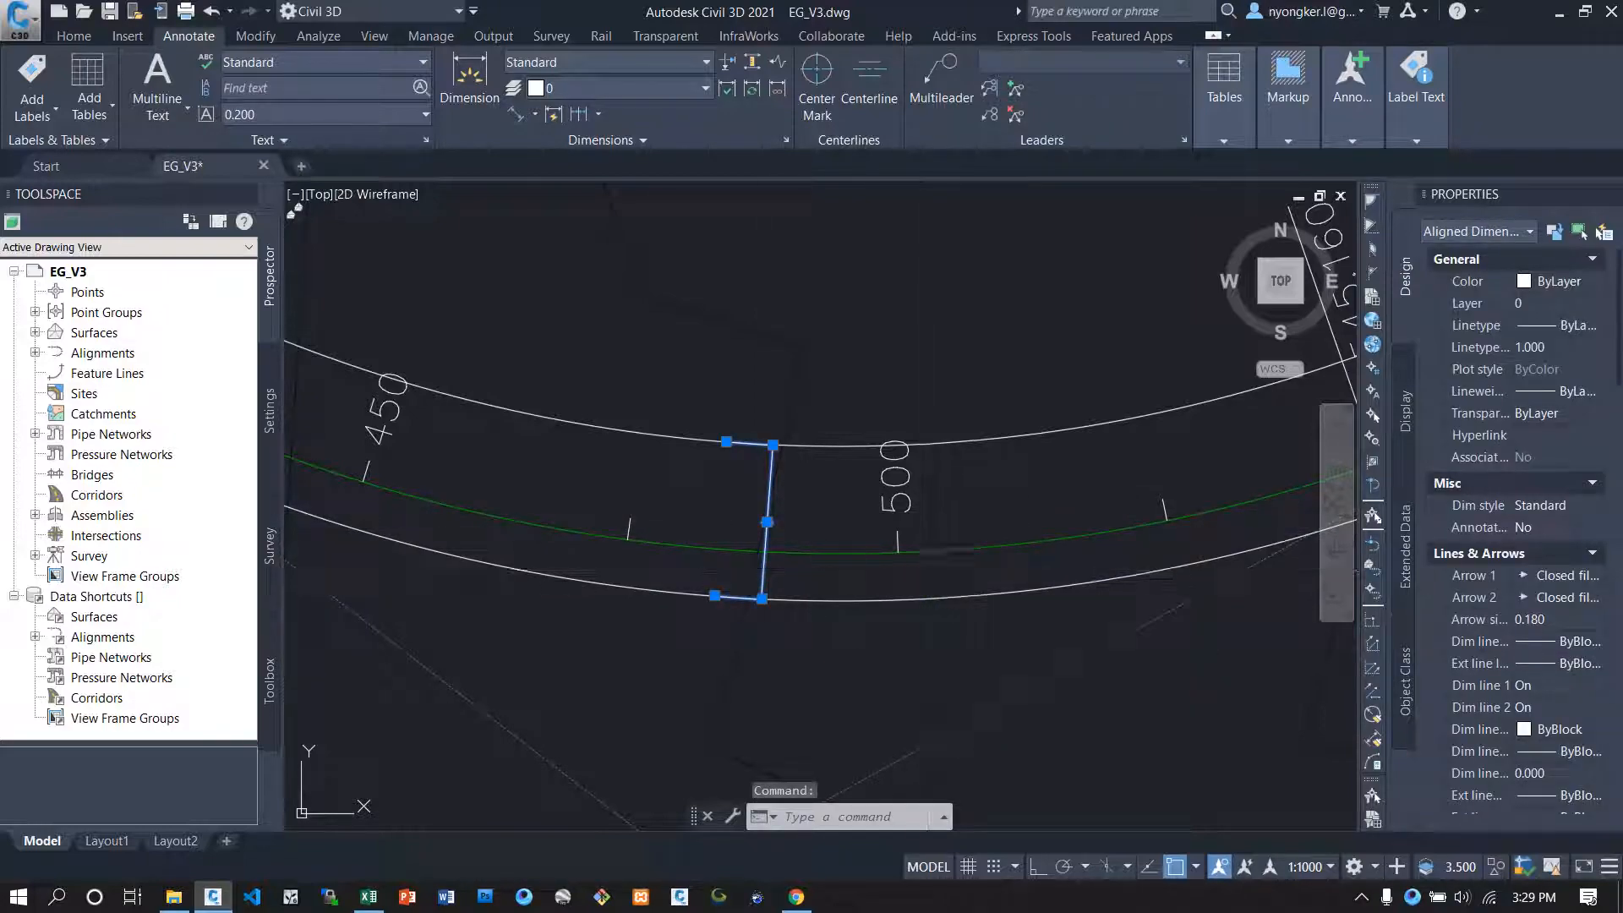
key("Return")
scroll(702, 545, "down", 2)
scroll(702, 545, "down", 6)
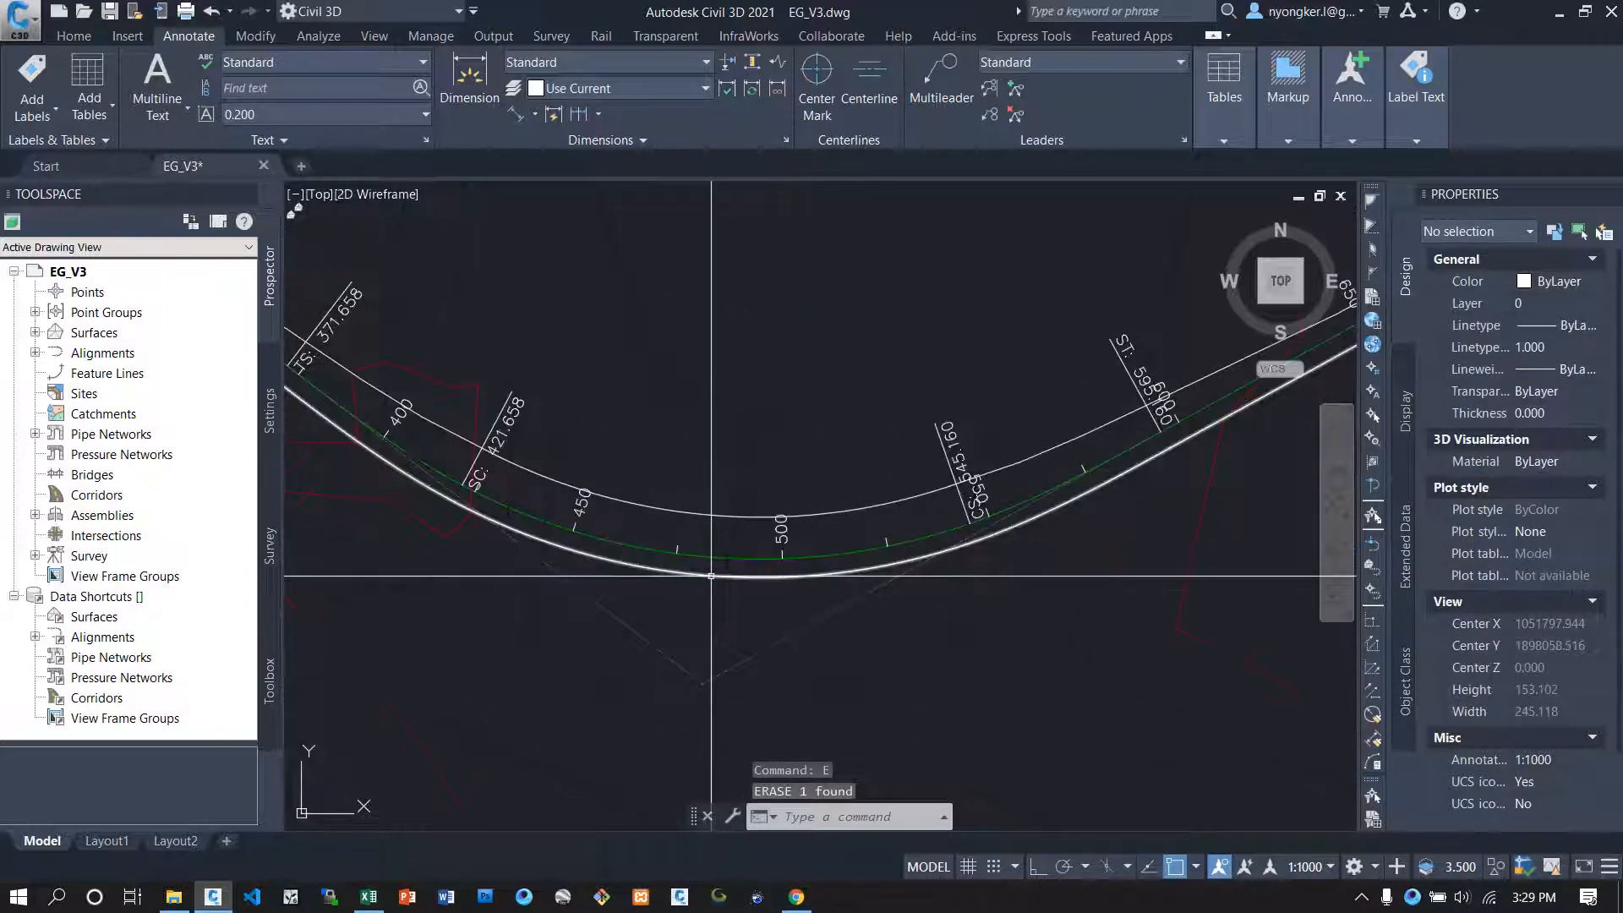
scroll(924, 574, "up", 2)
scroll(925, 574, "down", 2)
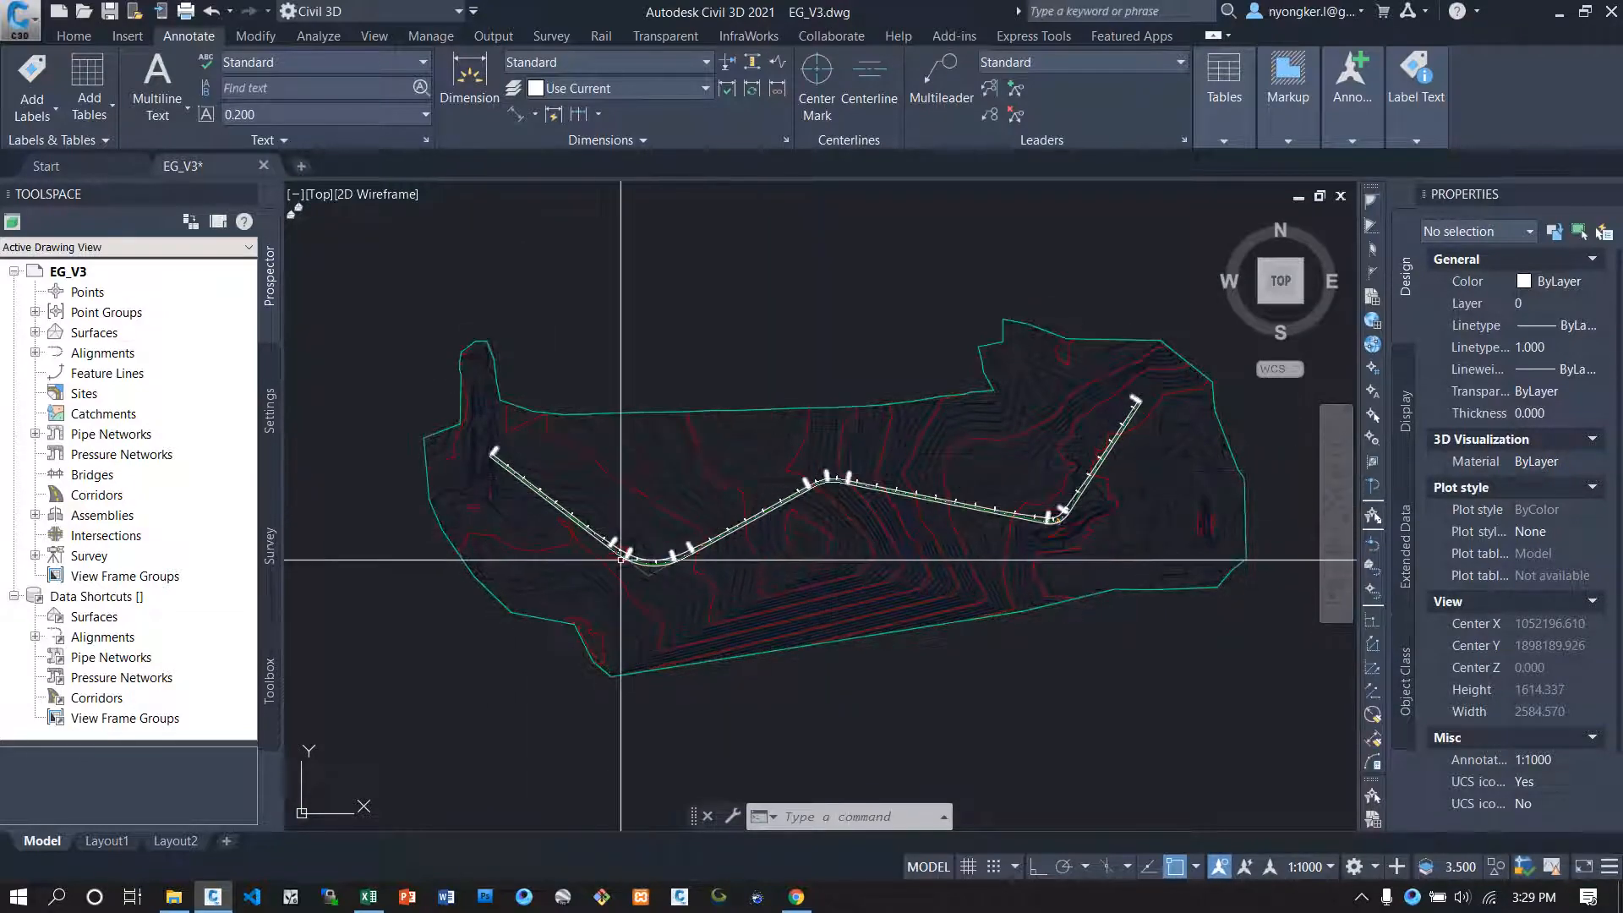
mouse_move(525, 481)
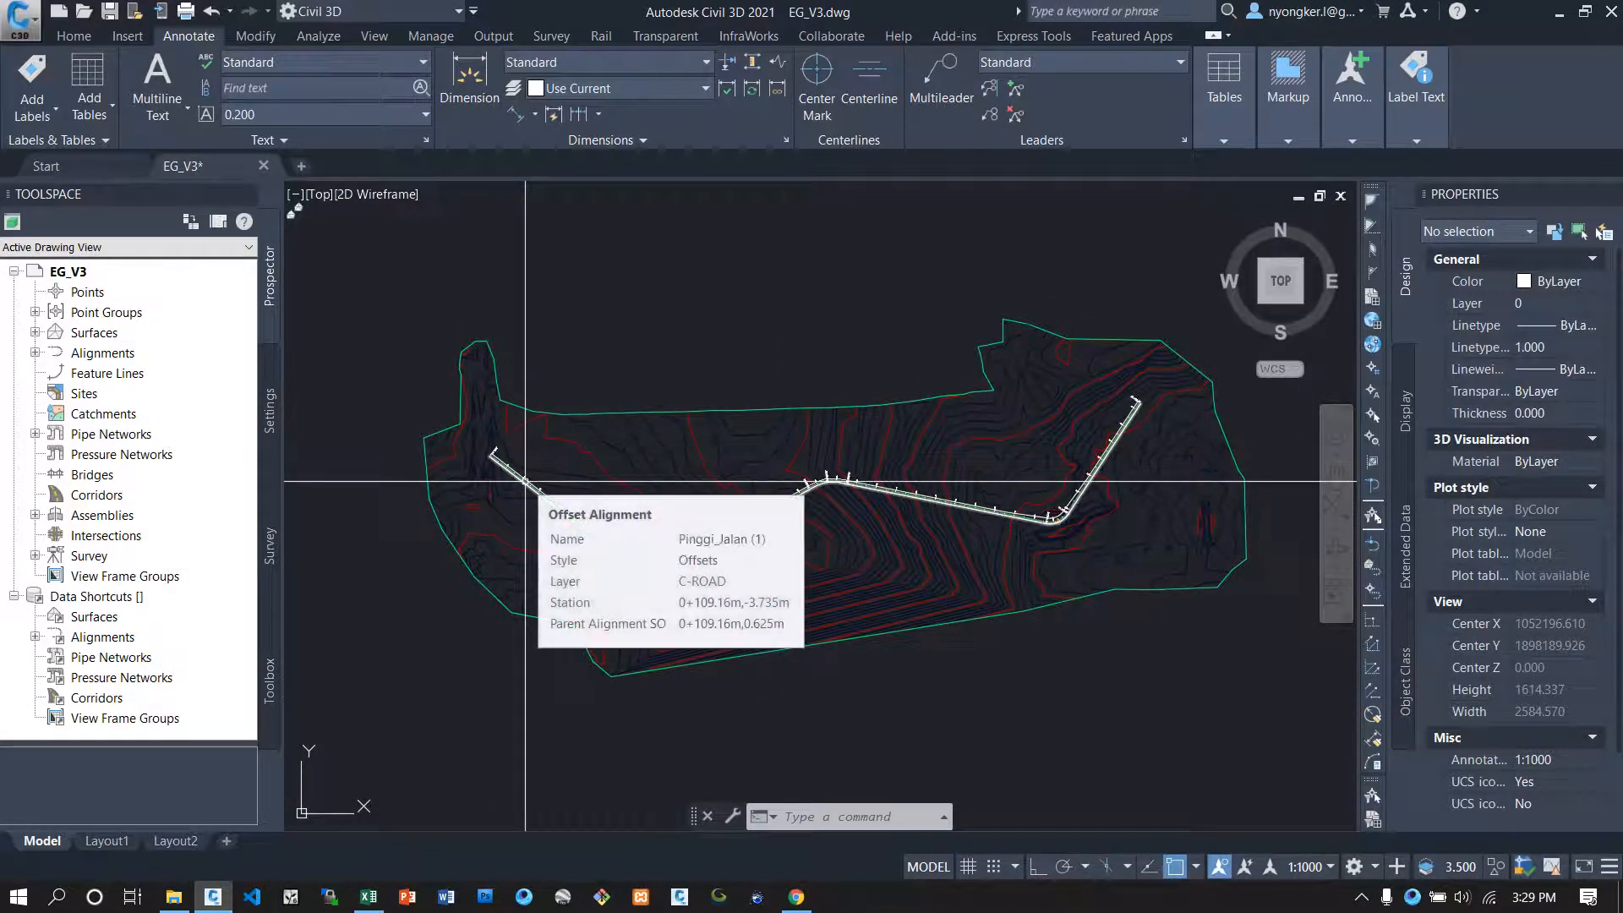
scroll(607, 555, "up", 6)
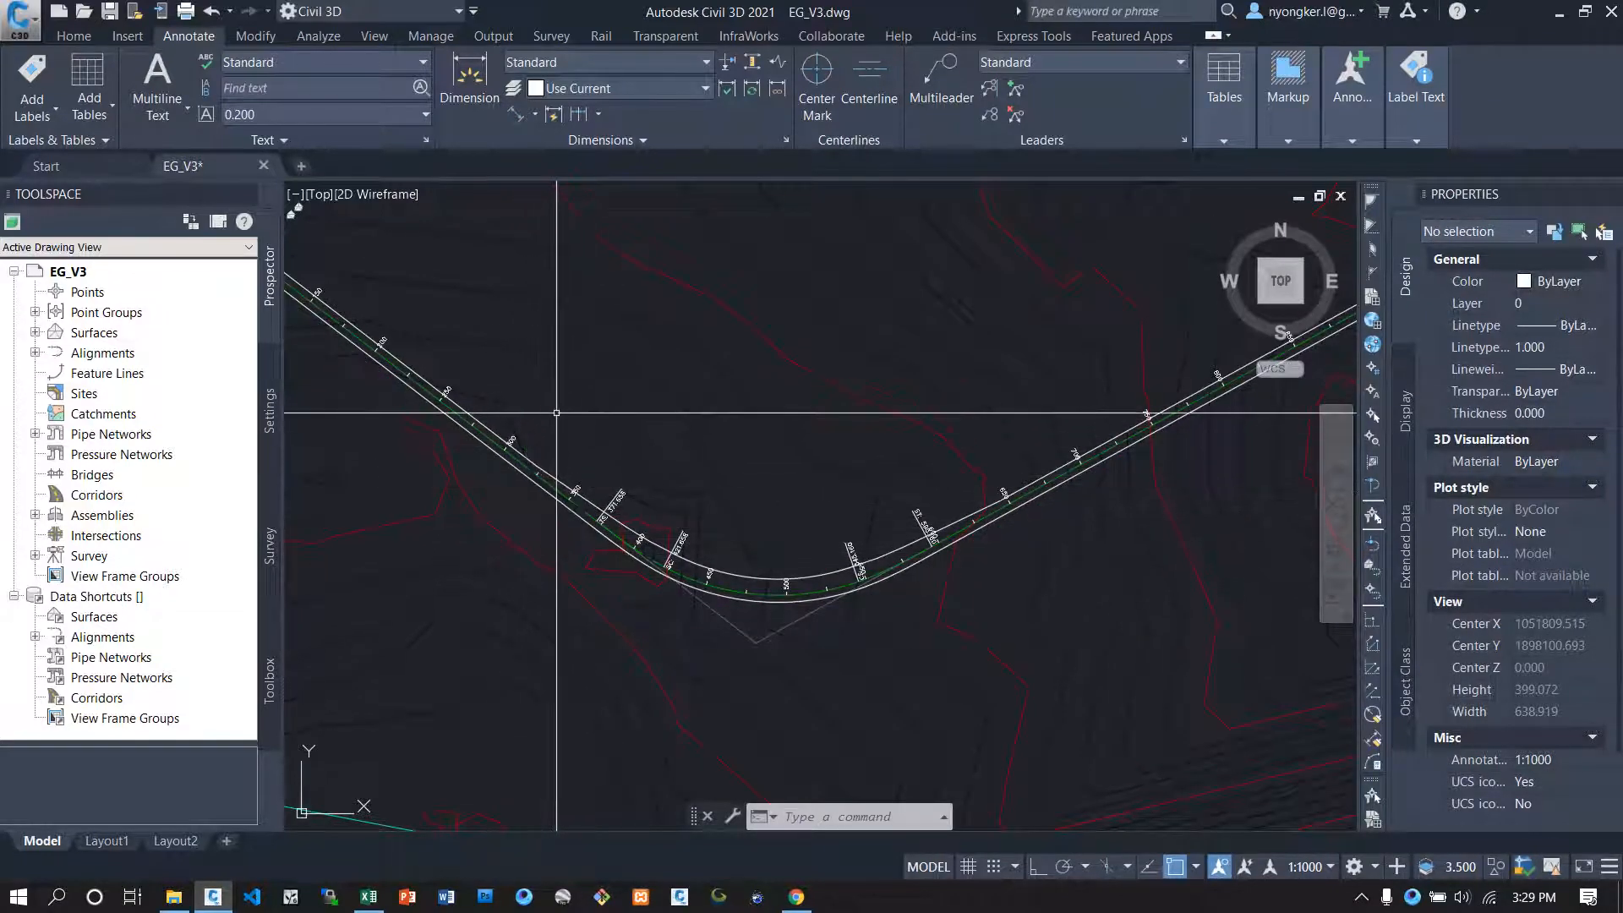
scroll(546, 584, "down", 6)
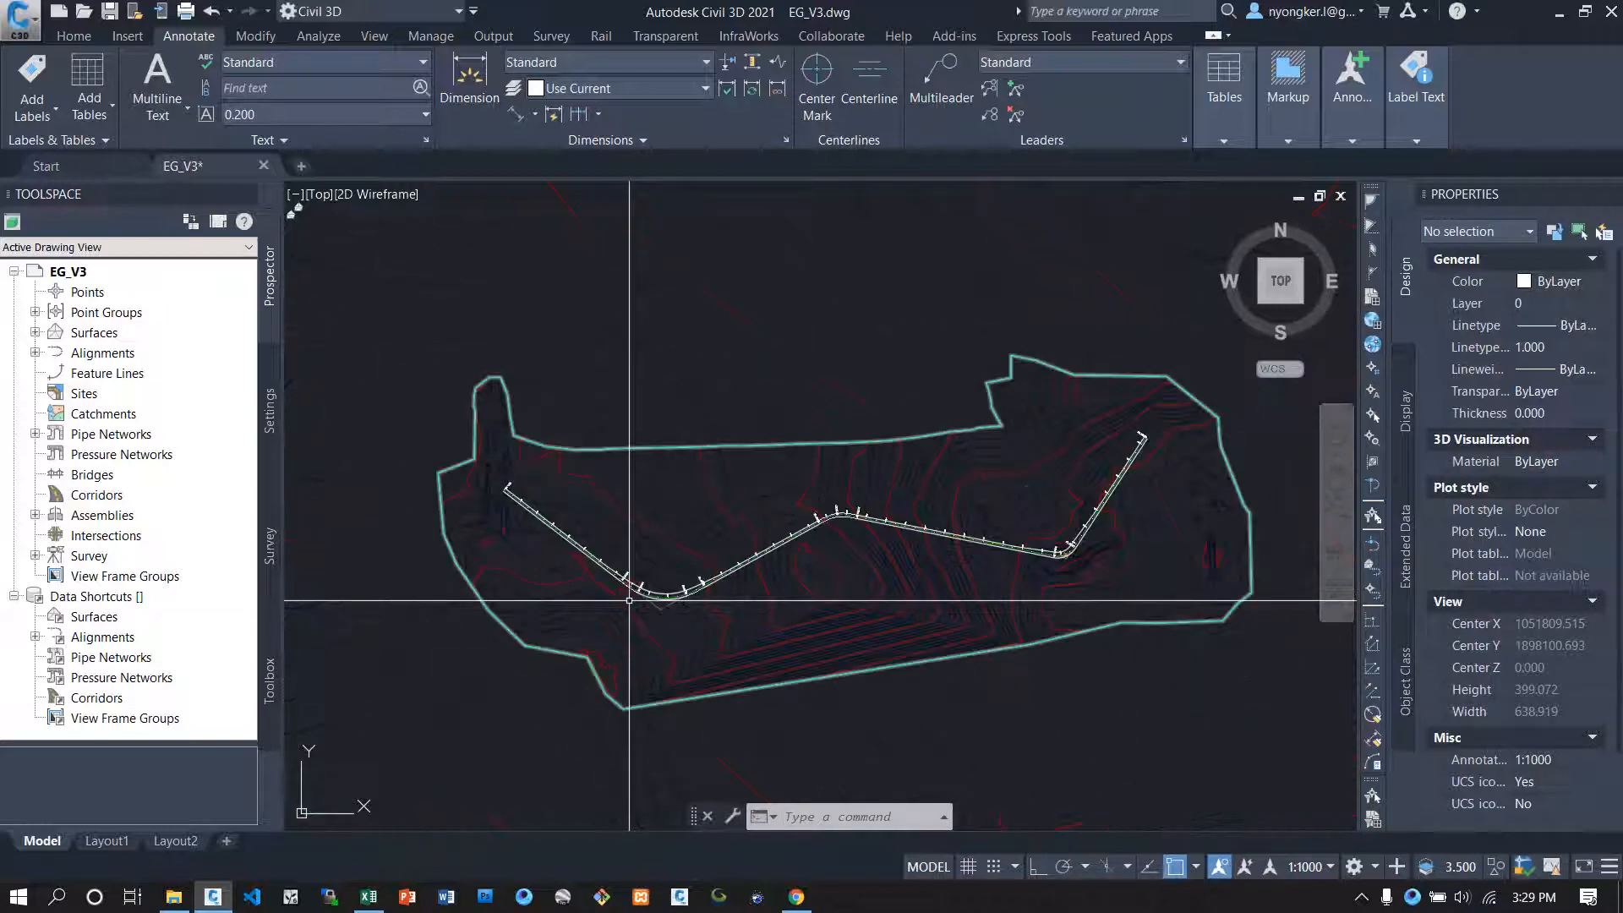
scroll(763, 619, "up", 2)
scroll(683, 635, "down", 2)
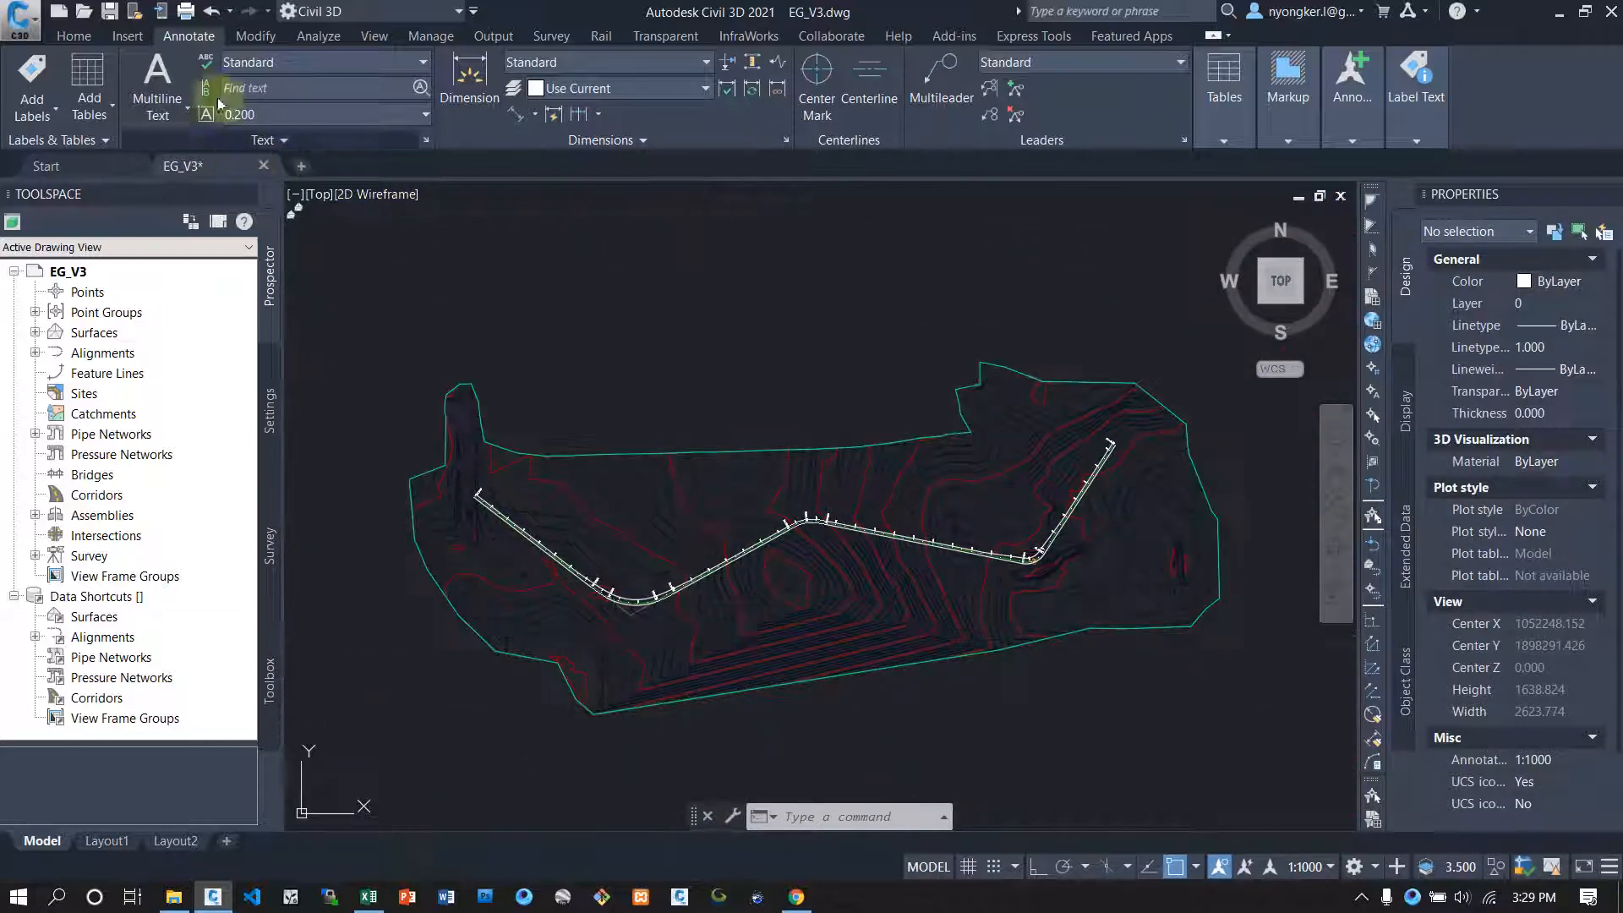
Step: Save the EG_V3 drawing
left_click(112, 12)
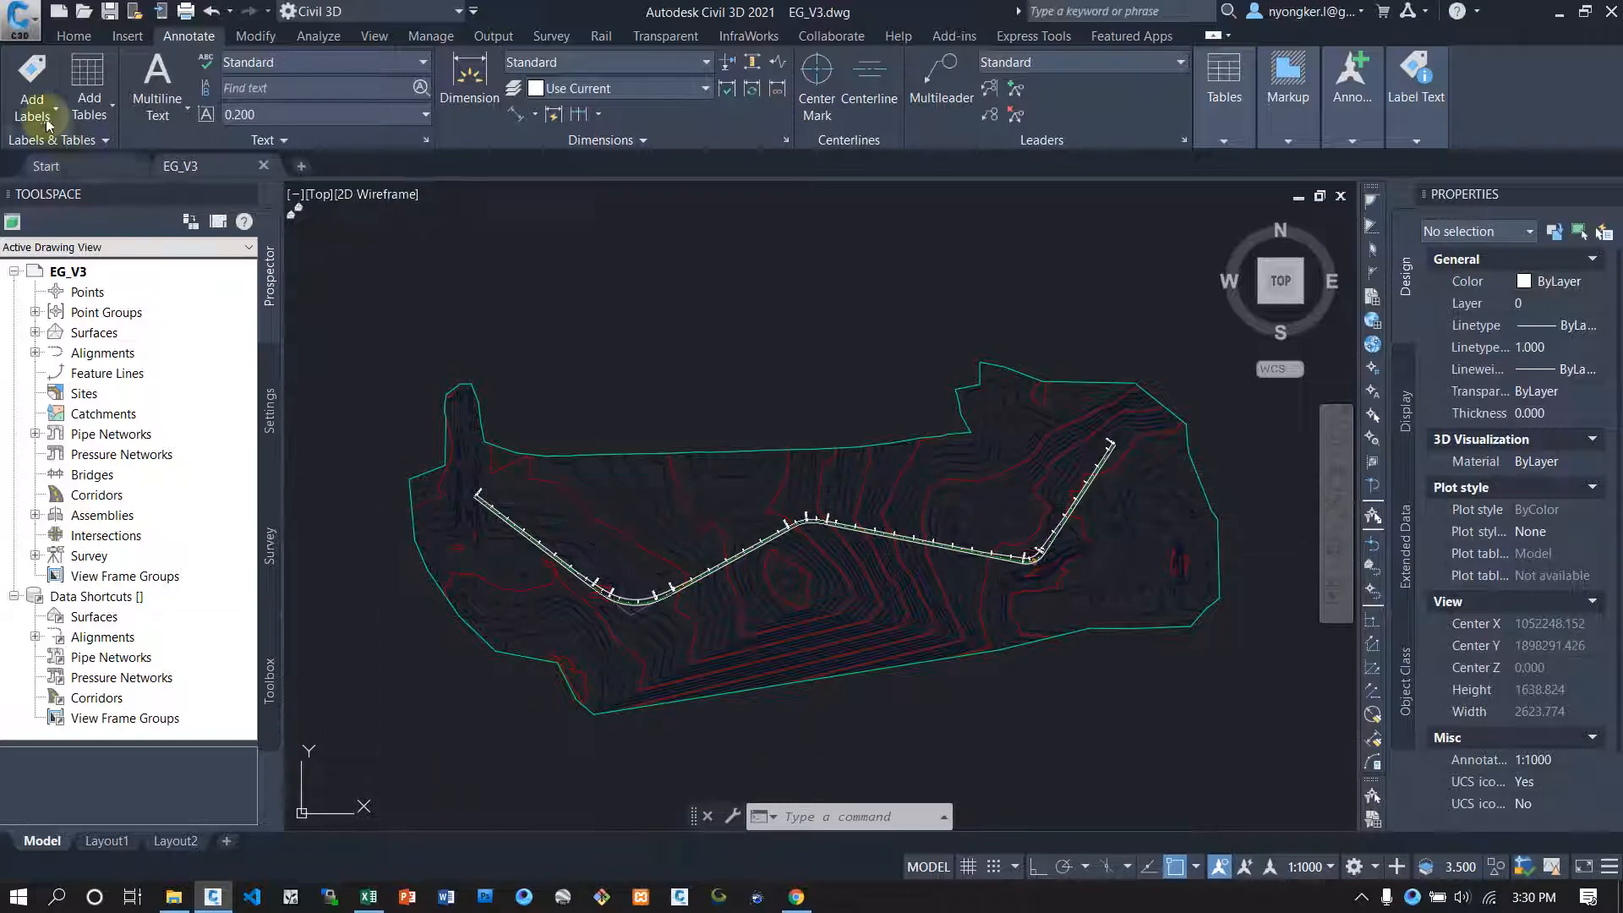
left_click(75, 37)
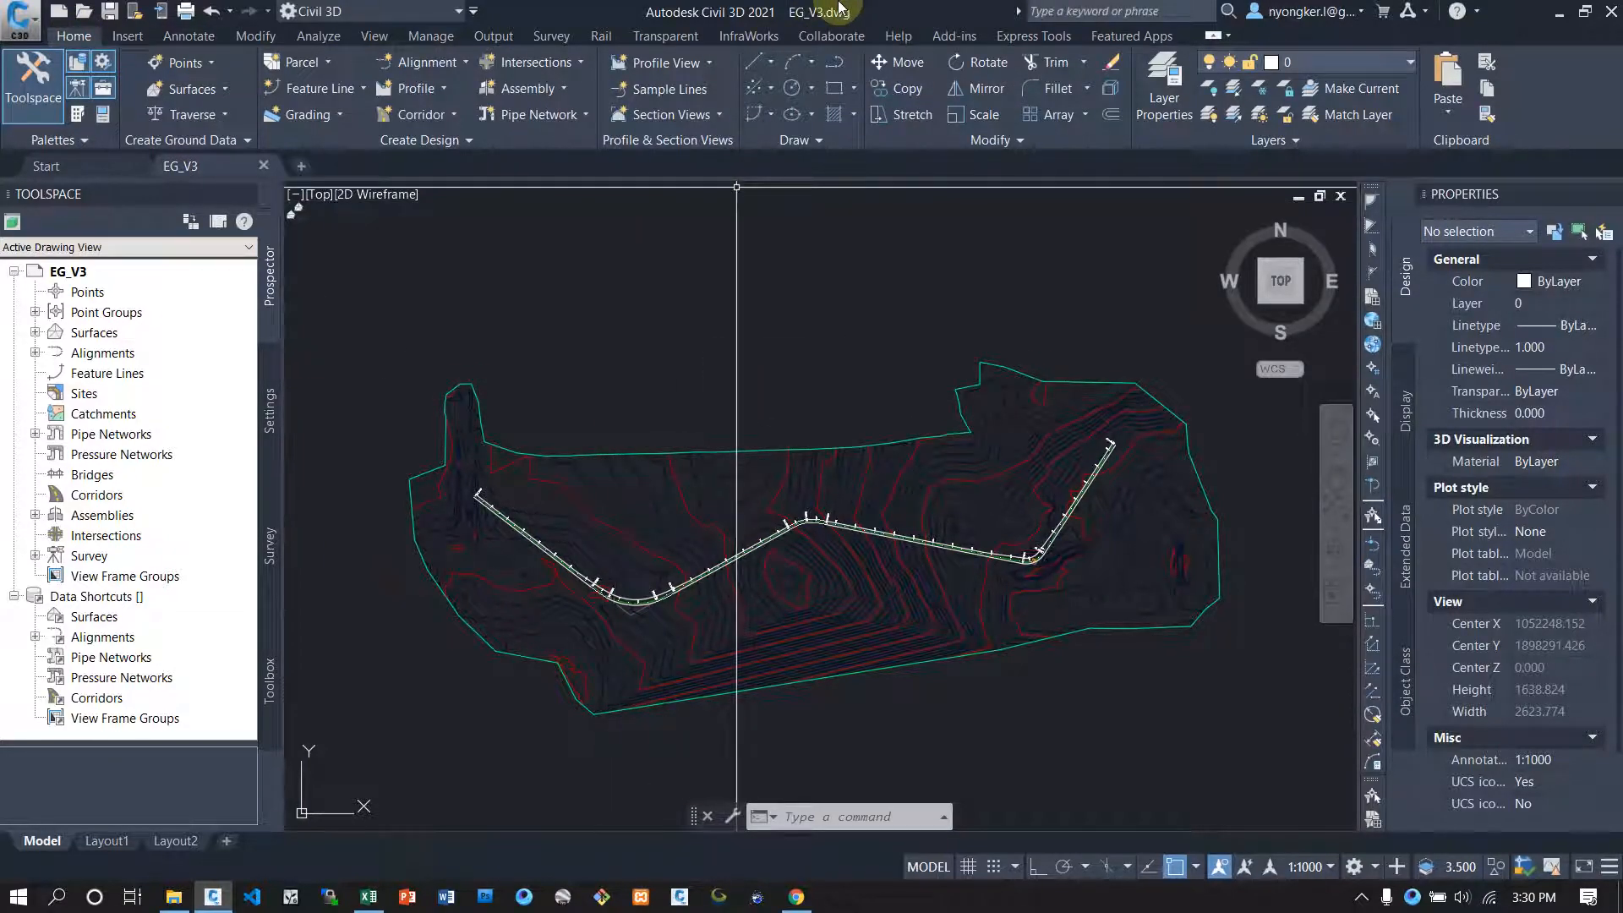
mouse_move(821, 12)
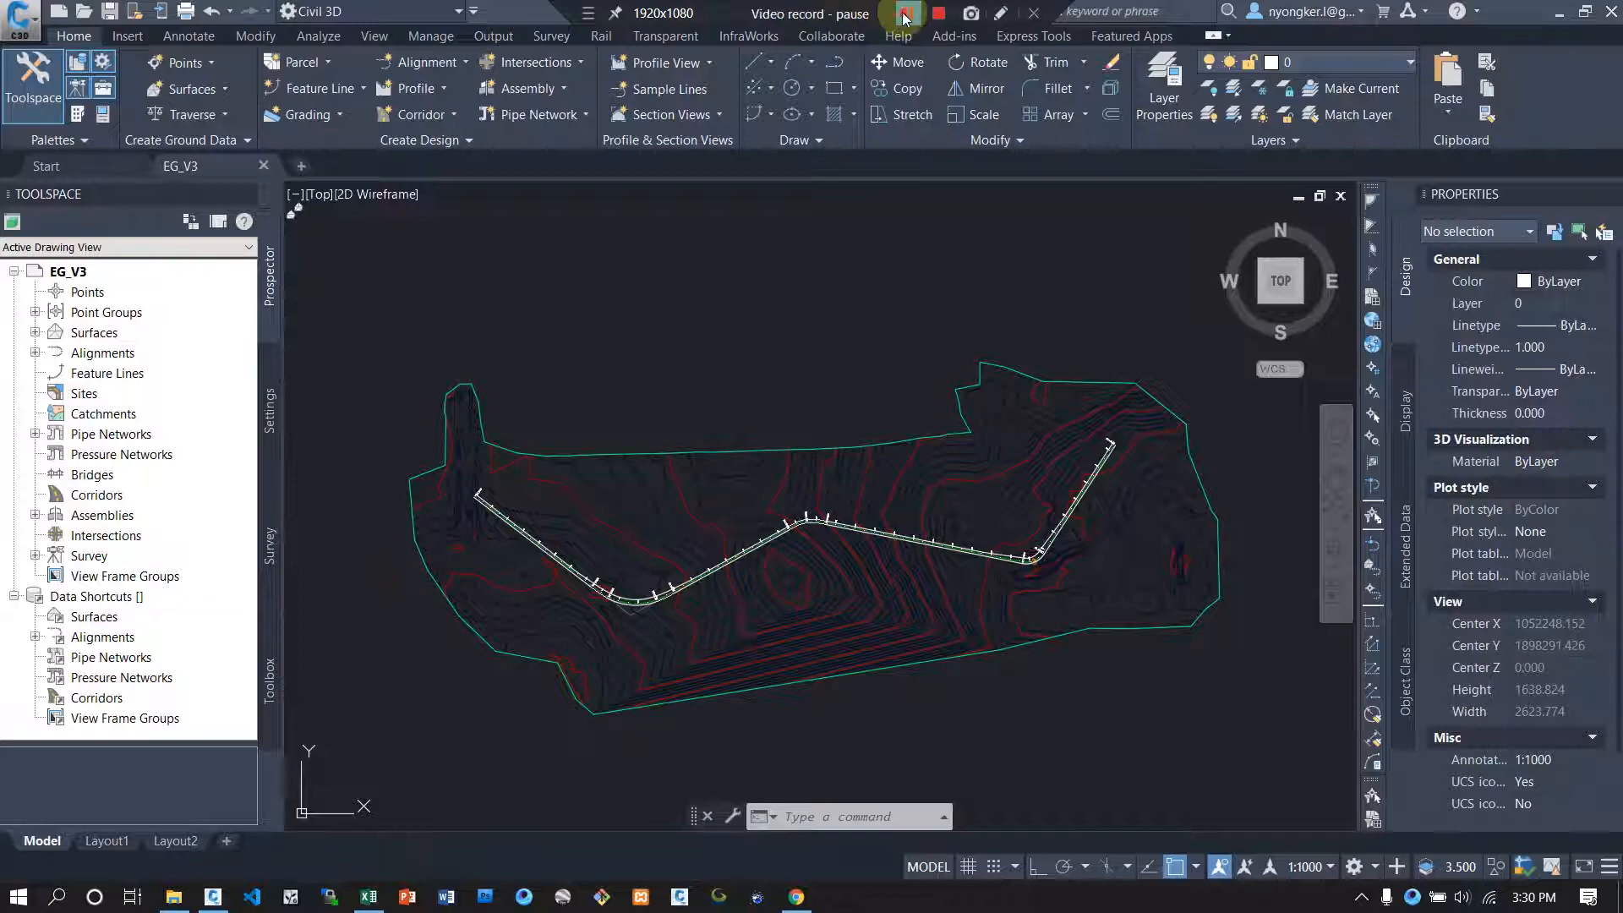
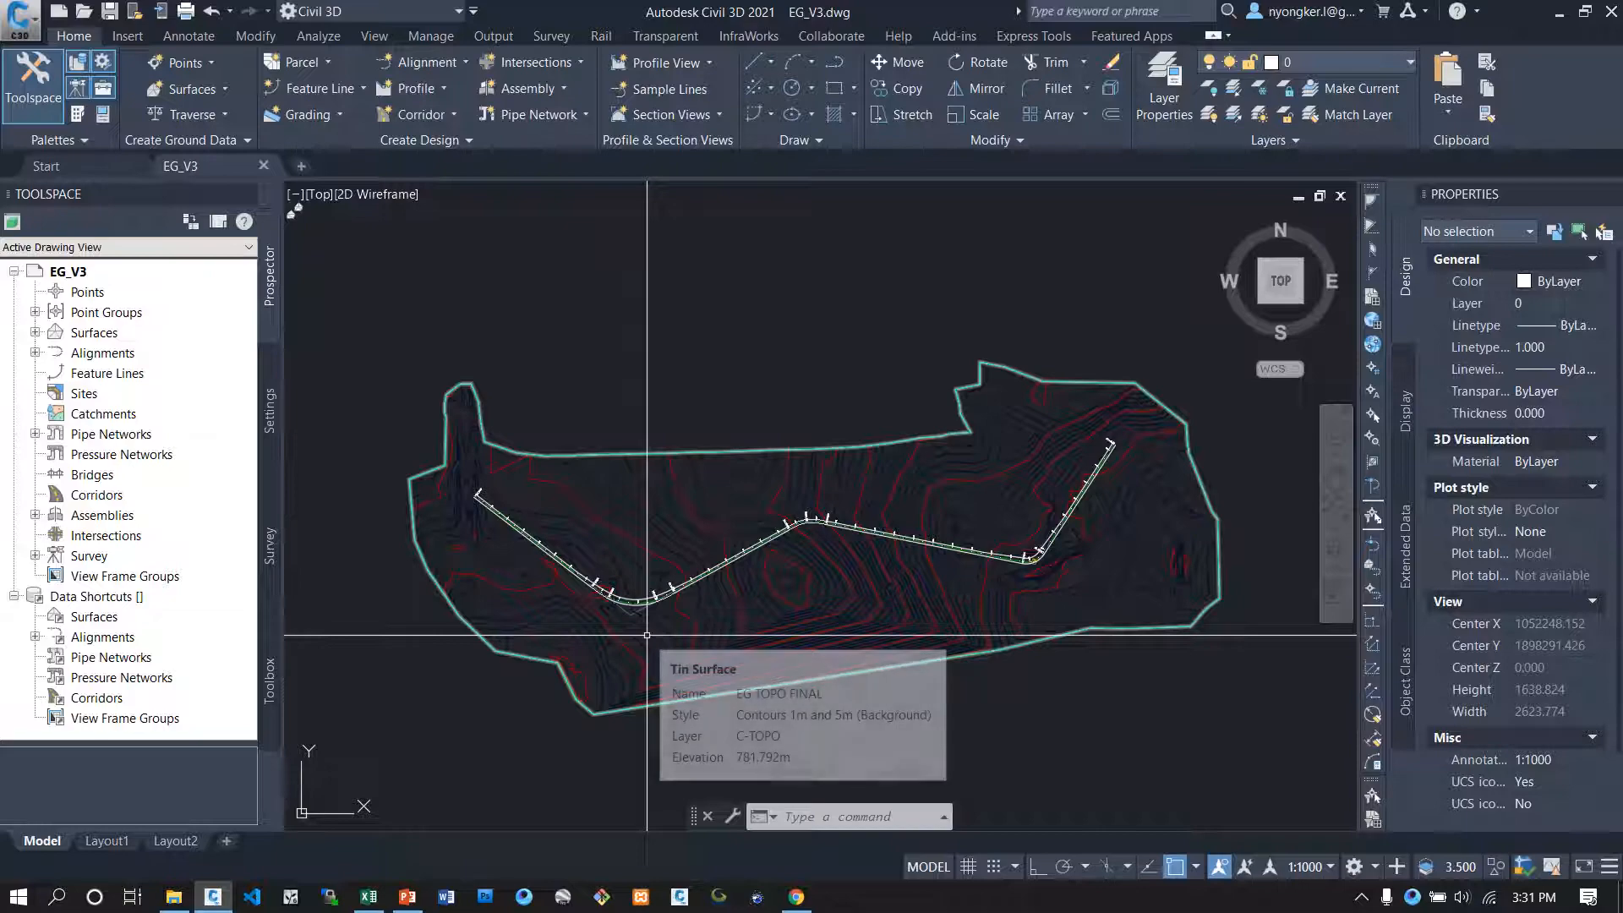
Step: Open the MainRoad alignment in the Geometry Editor and display its Alignment Grid View
scroll(624, 631, "up", 4)
scroll(625, 628, "up", 4)
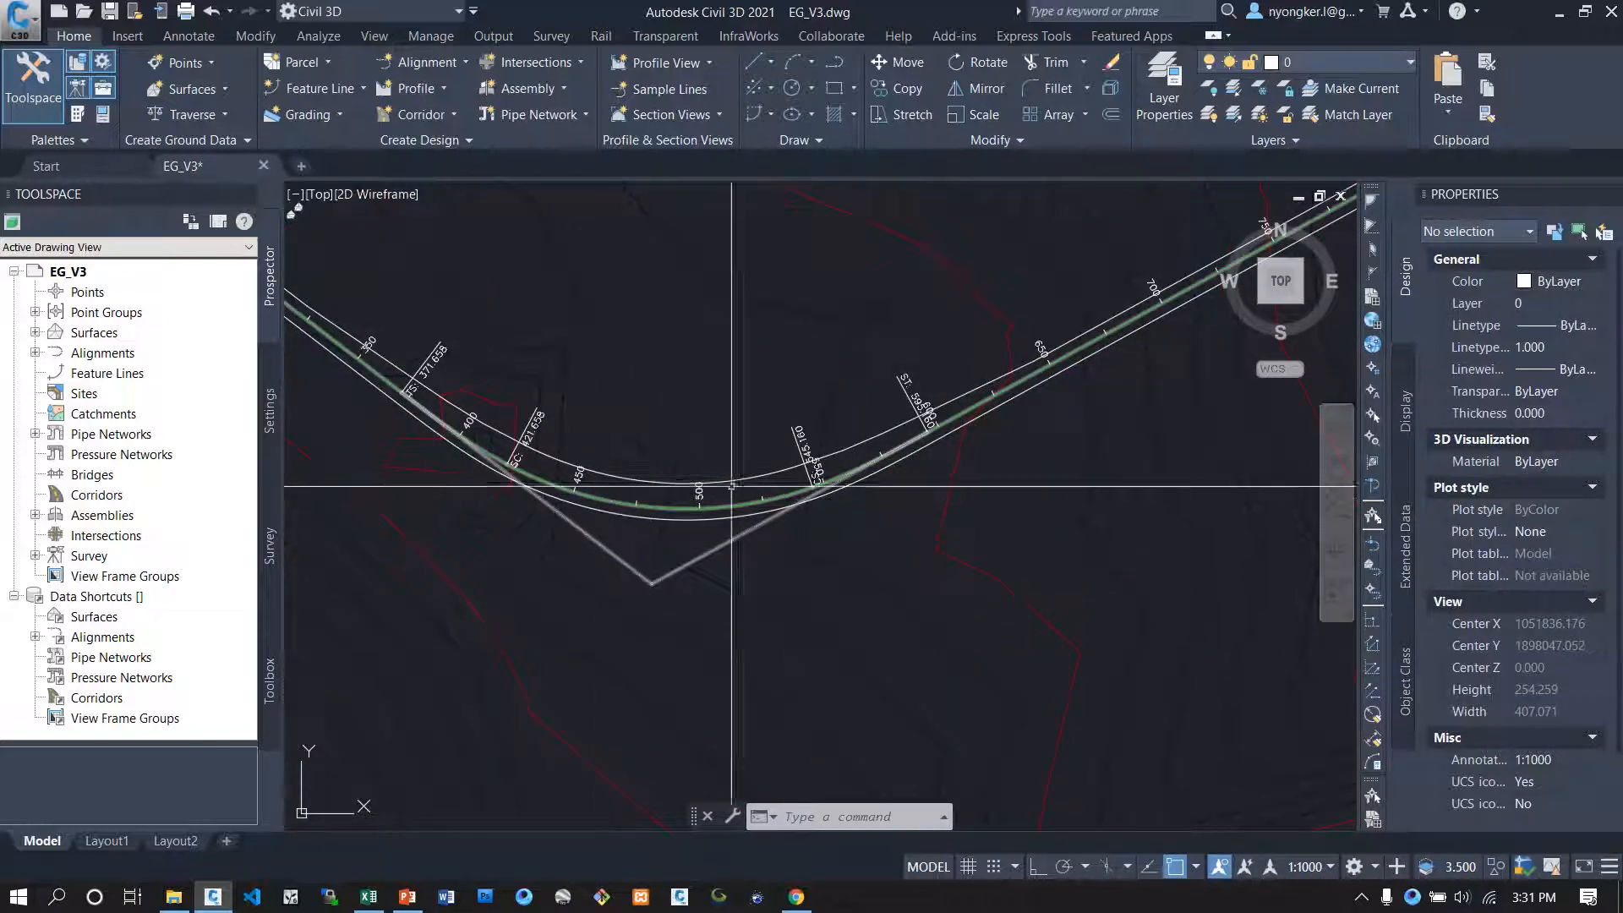
mouse_move(619, 503)
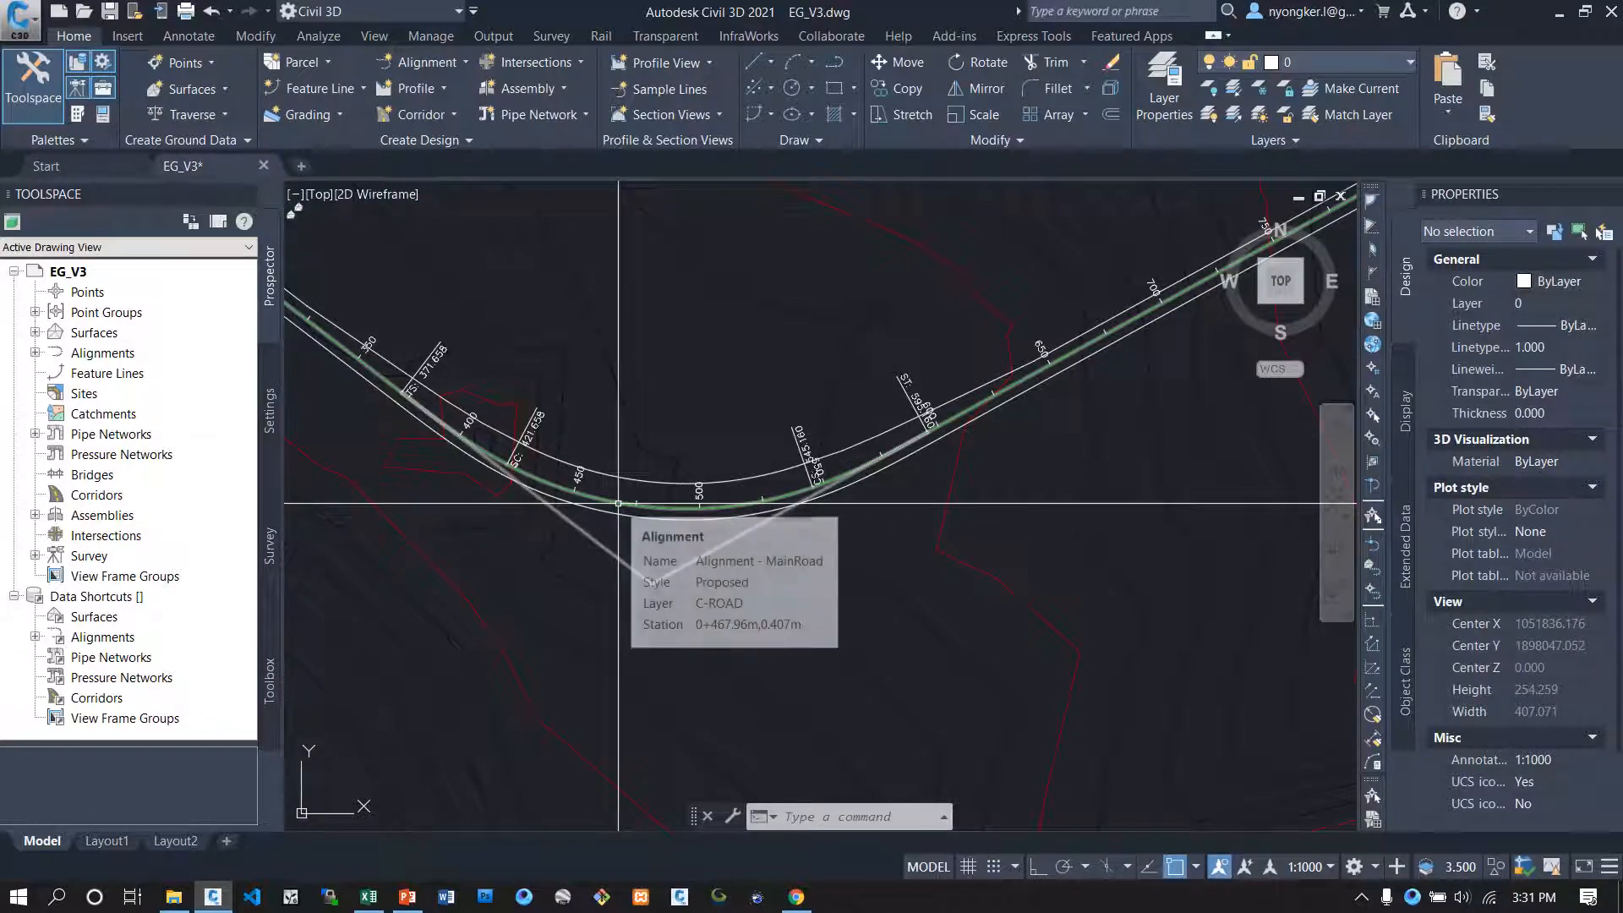
left_click(632, 510)
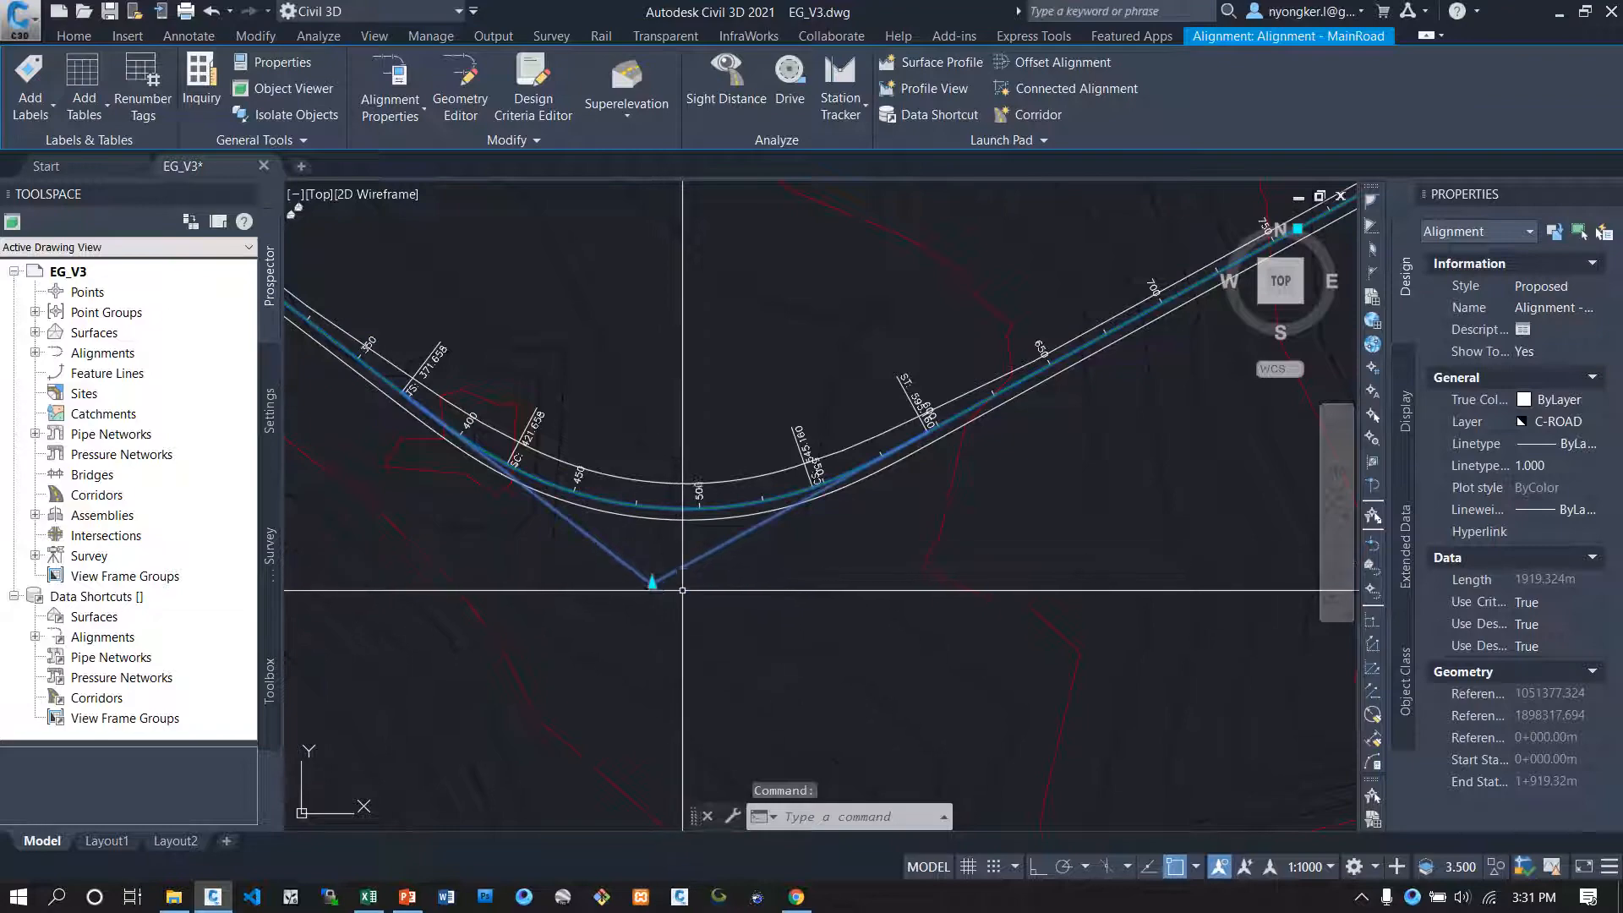
left_click(456, 108)
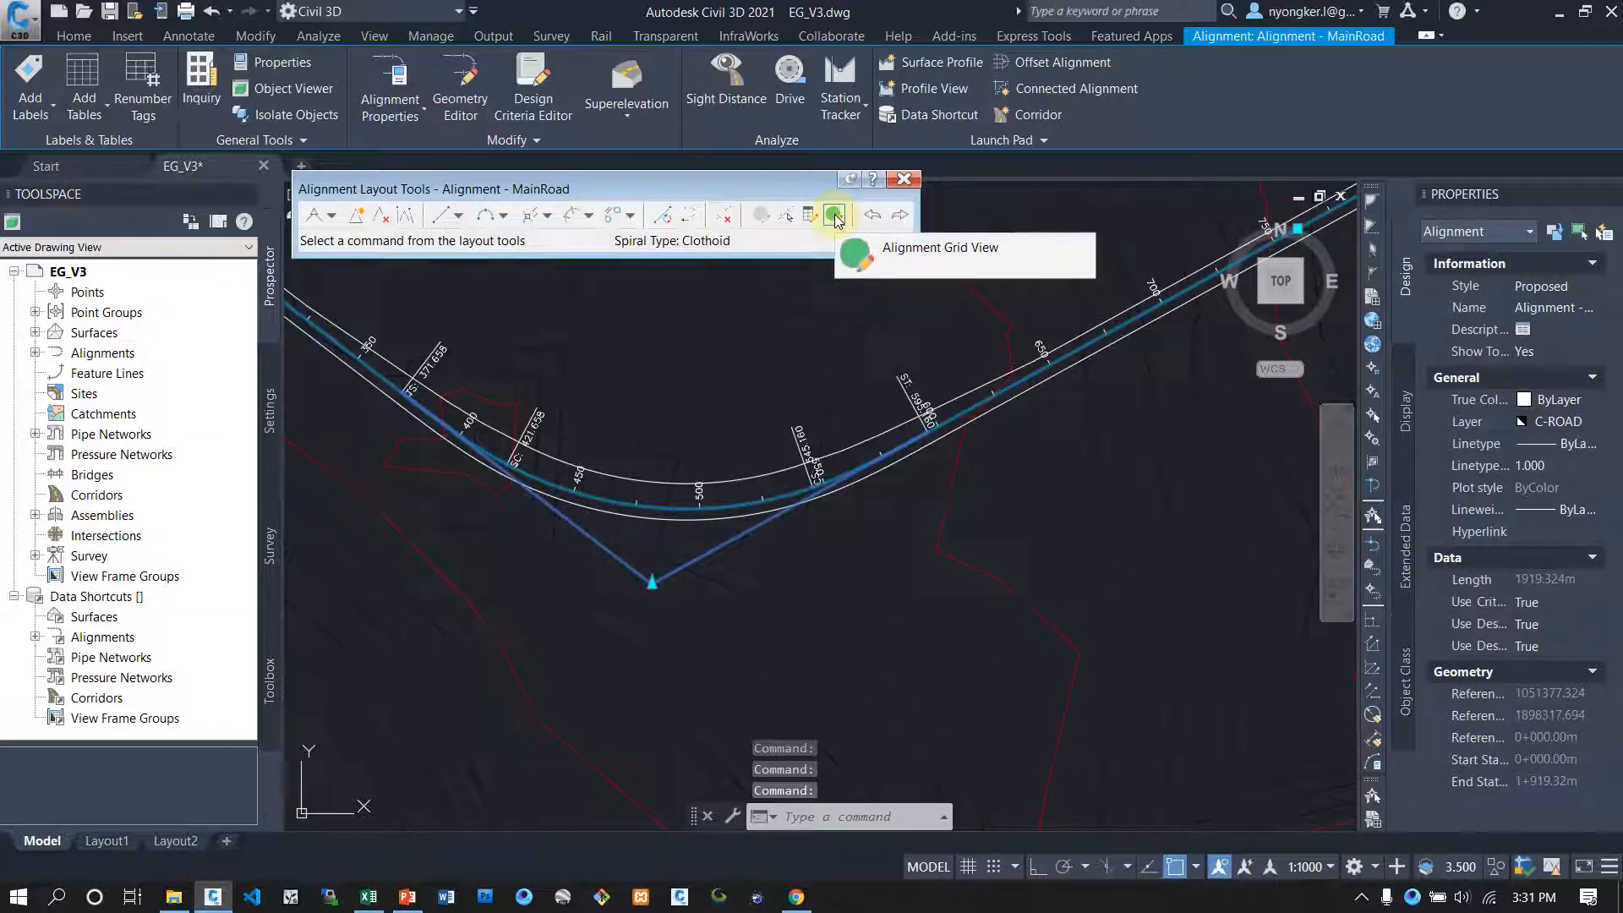
left_click(834, 217)
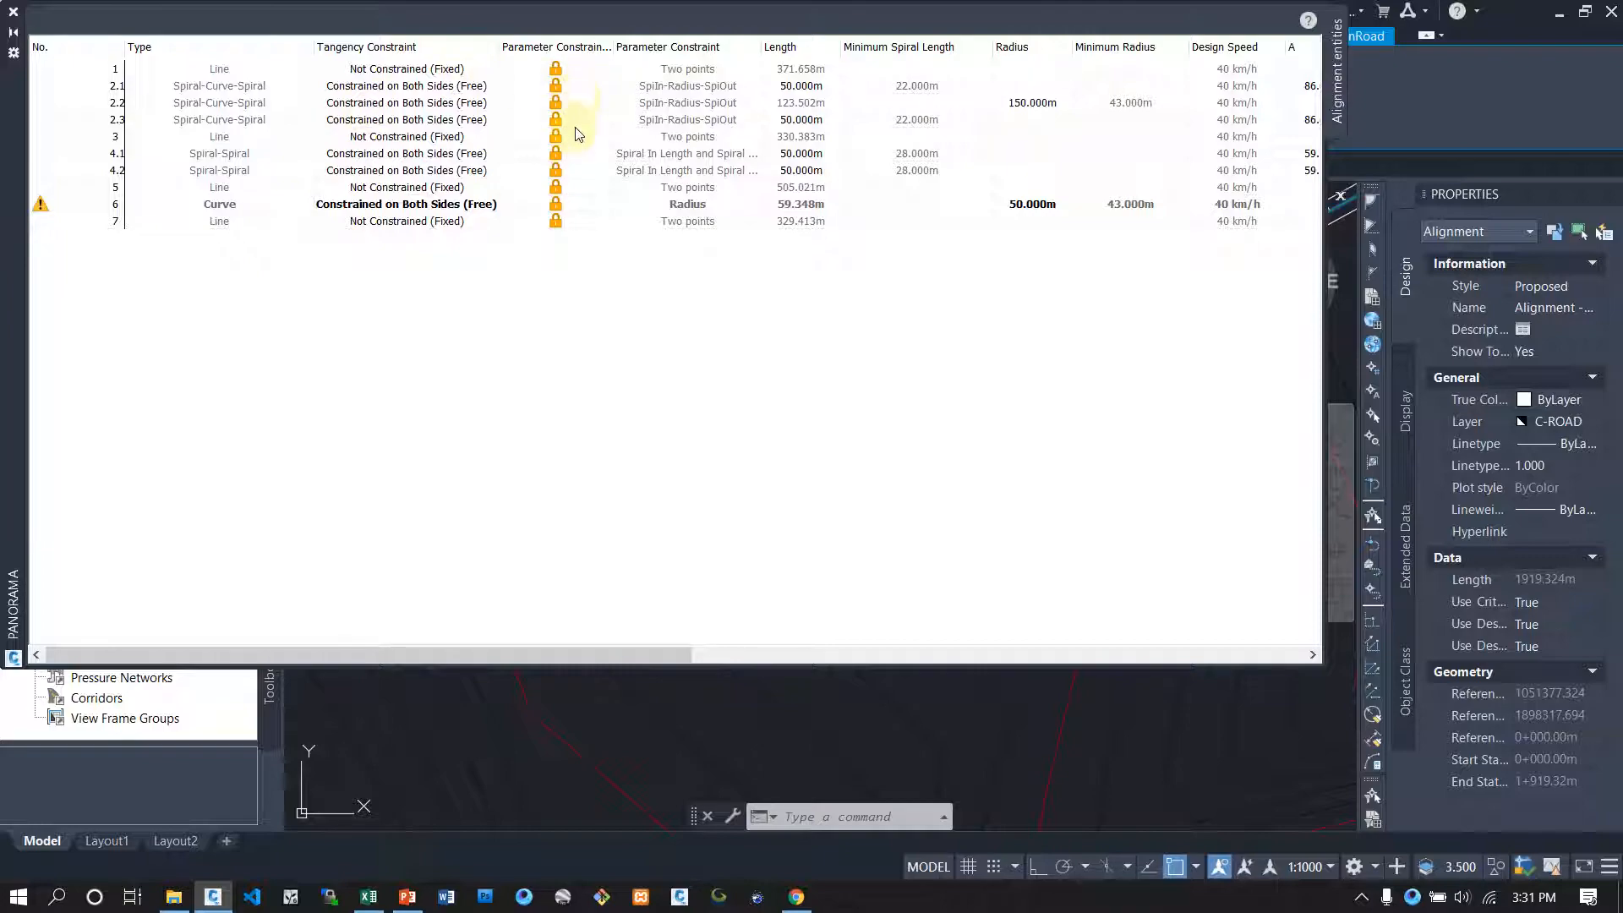
Step: Examine the alignment entities' radius, station, delta angle and chord length values, and close the grid and layout tools
left_click_drag(652, 652, 825, 654)
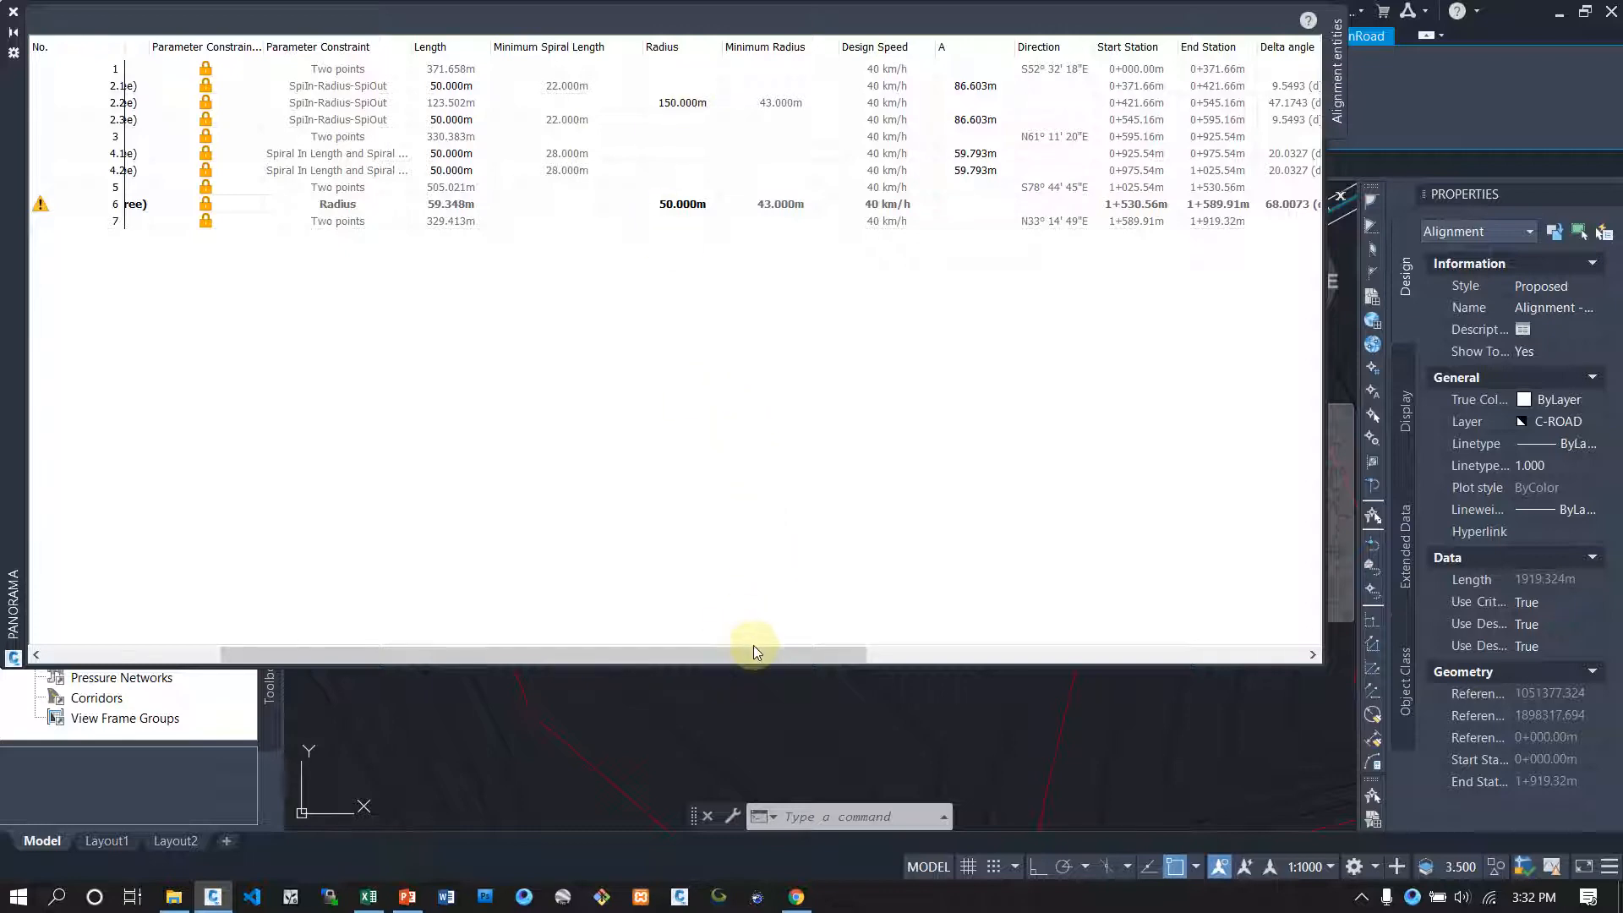
left_click_drag(753, 651, 821, 653)
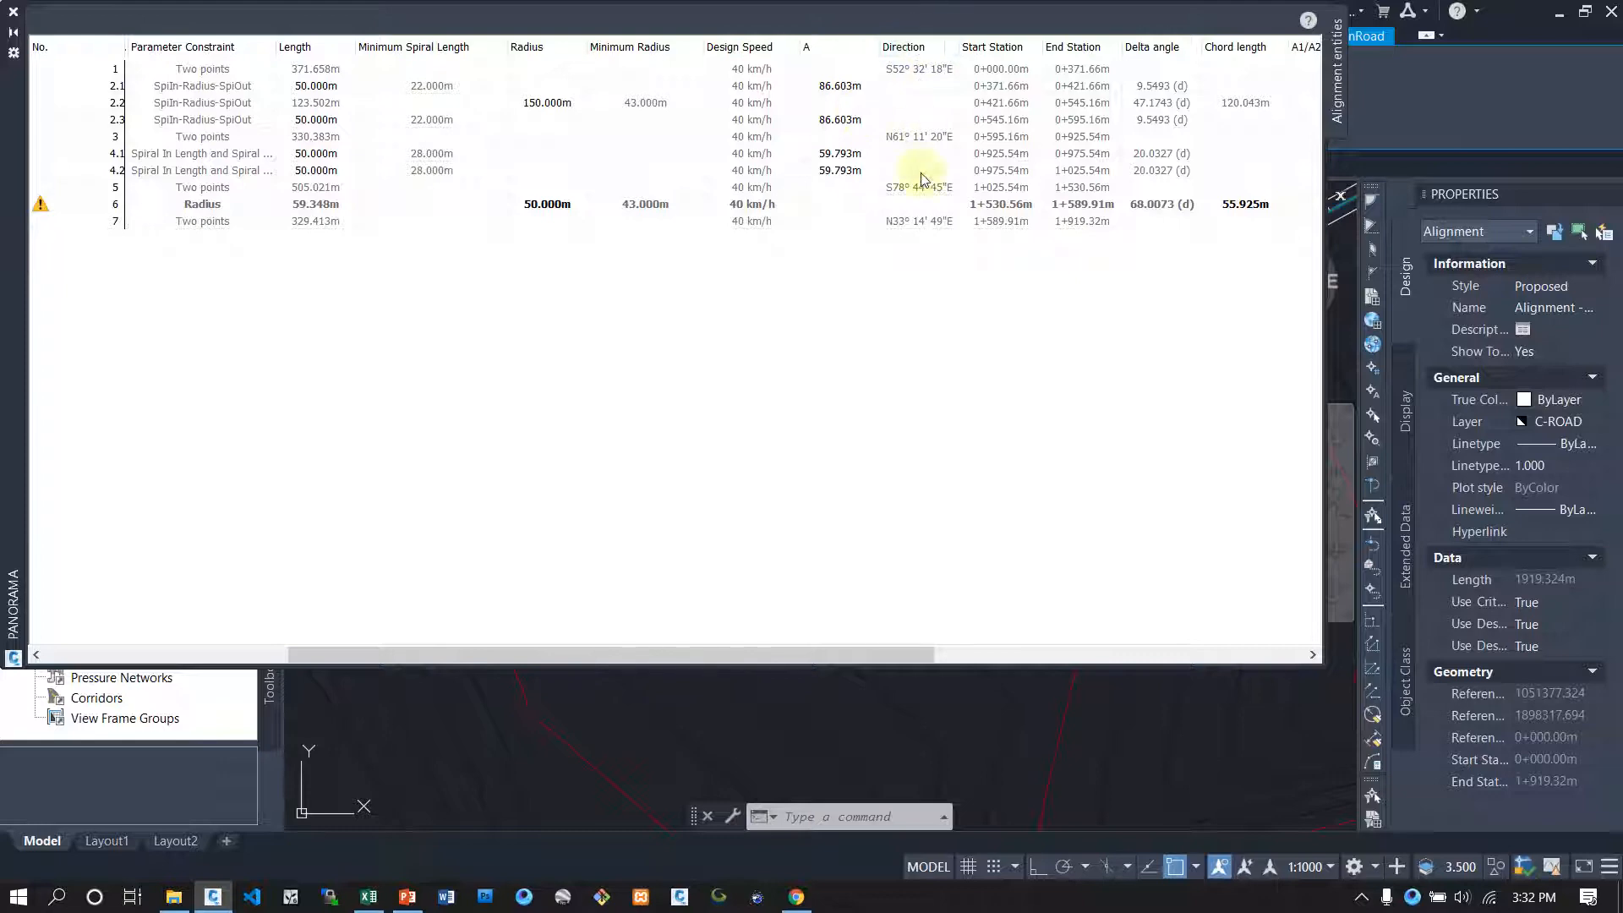
left_click_drag(894, 652, 1011, 653)
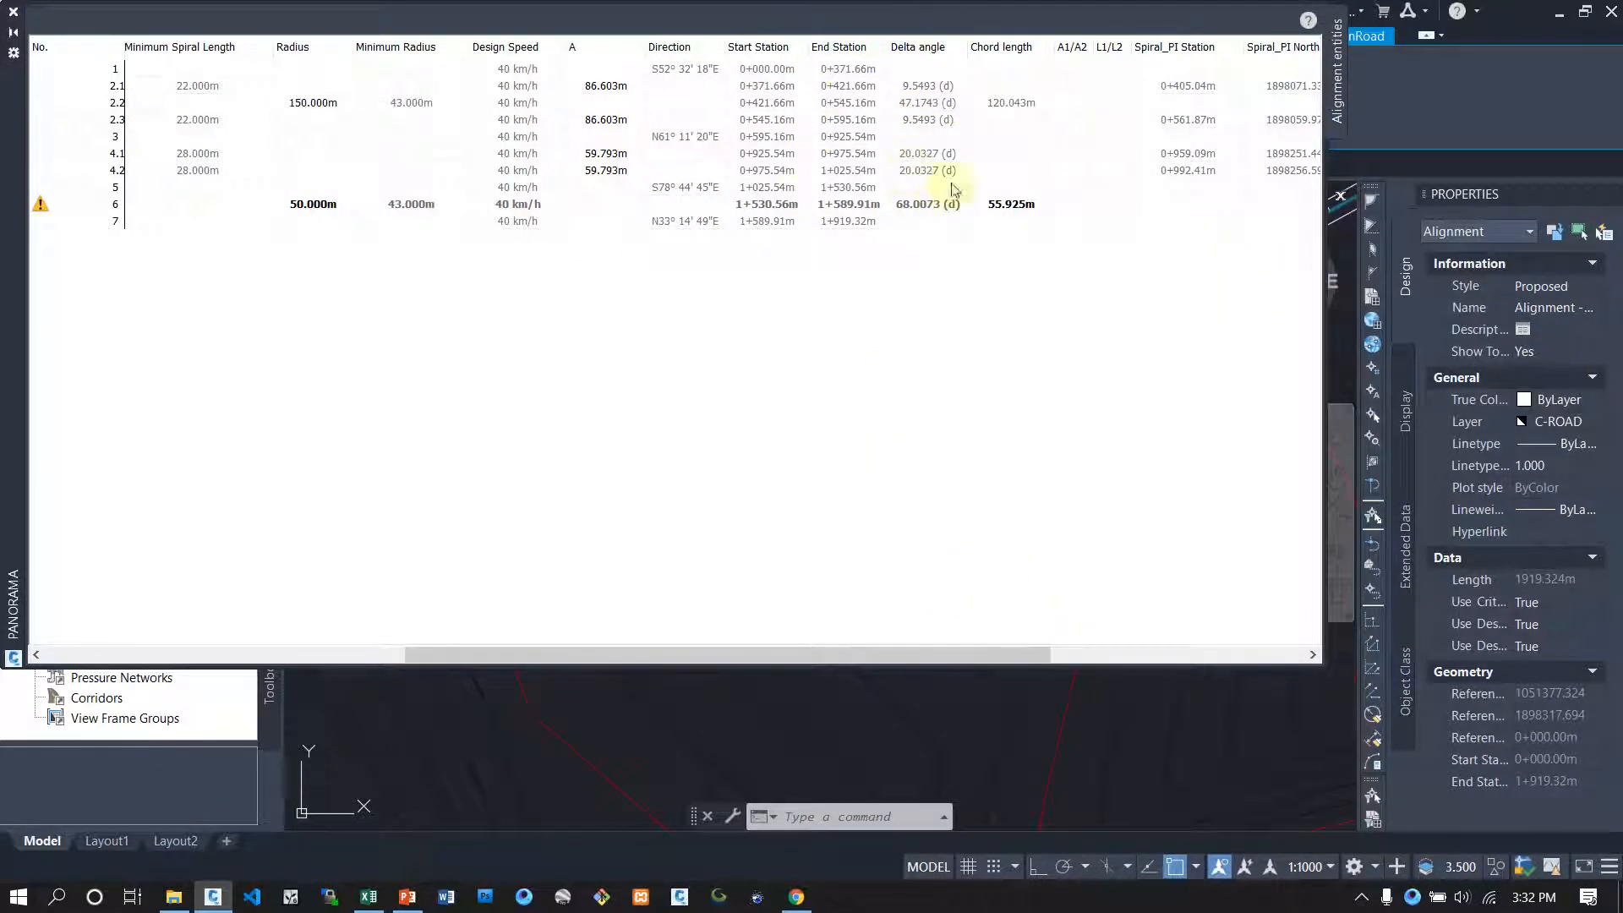
left_click_drag(931, 656, 794, 652)
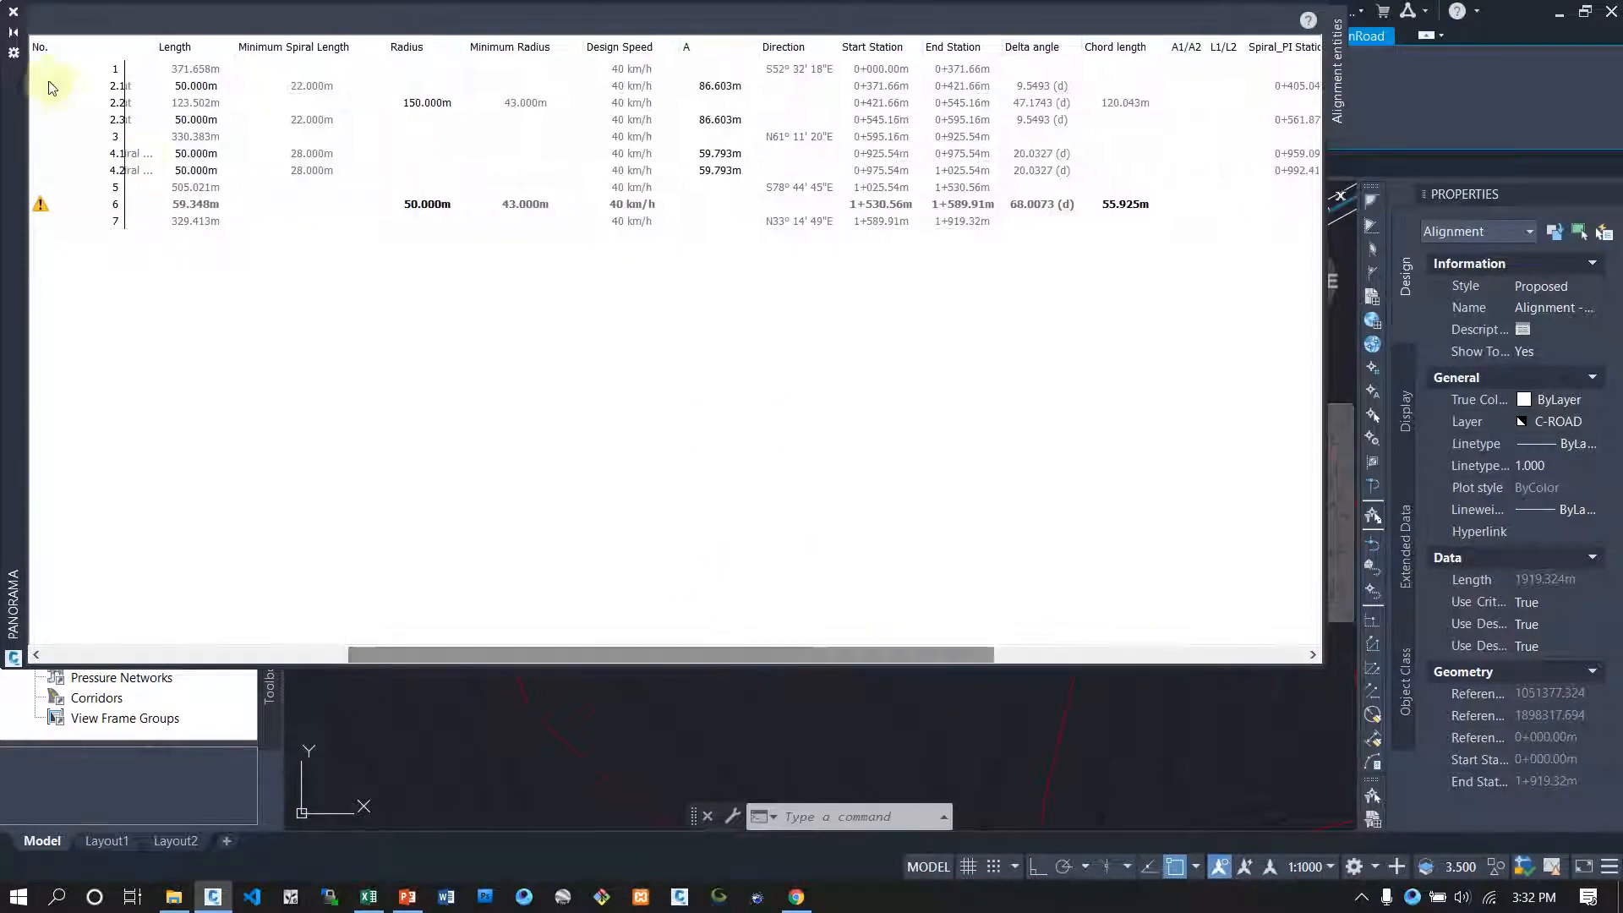
left_click(13, 11)
left_click(903, 175)
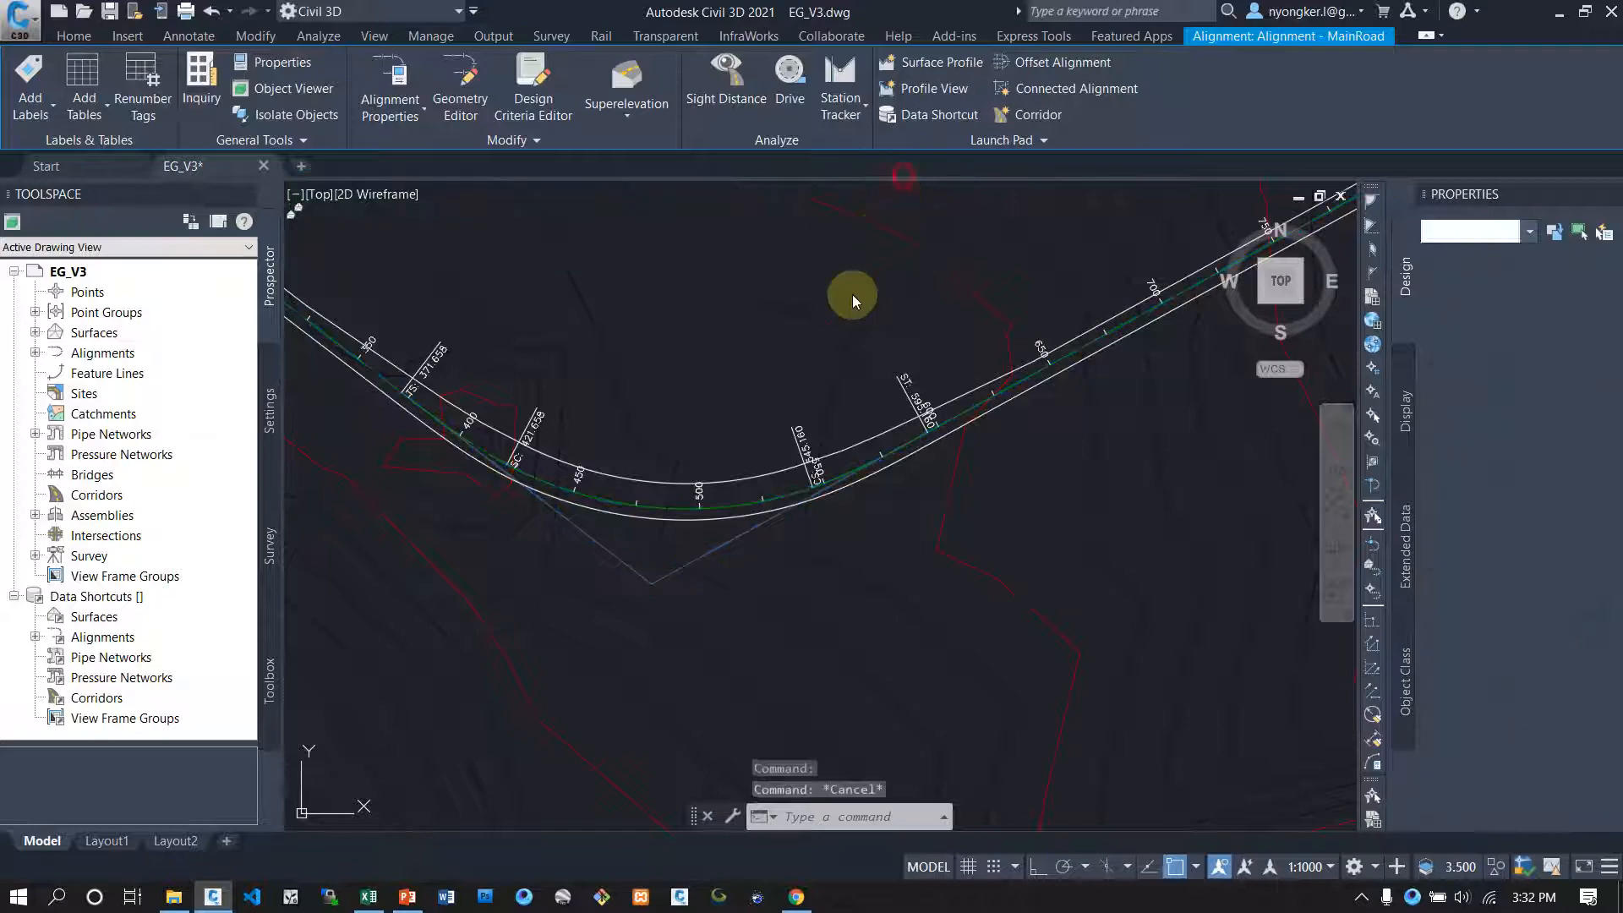
left_click(712, 358)
key("Escape")
left_click(705, 350)
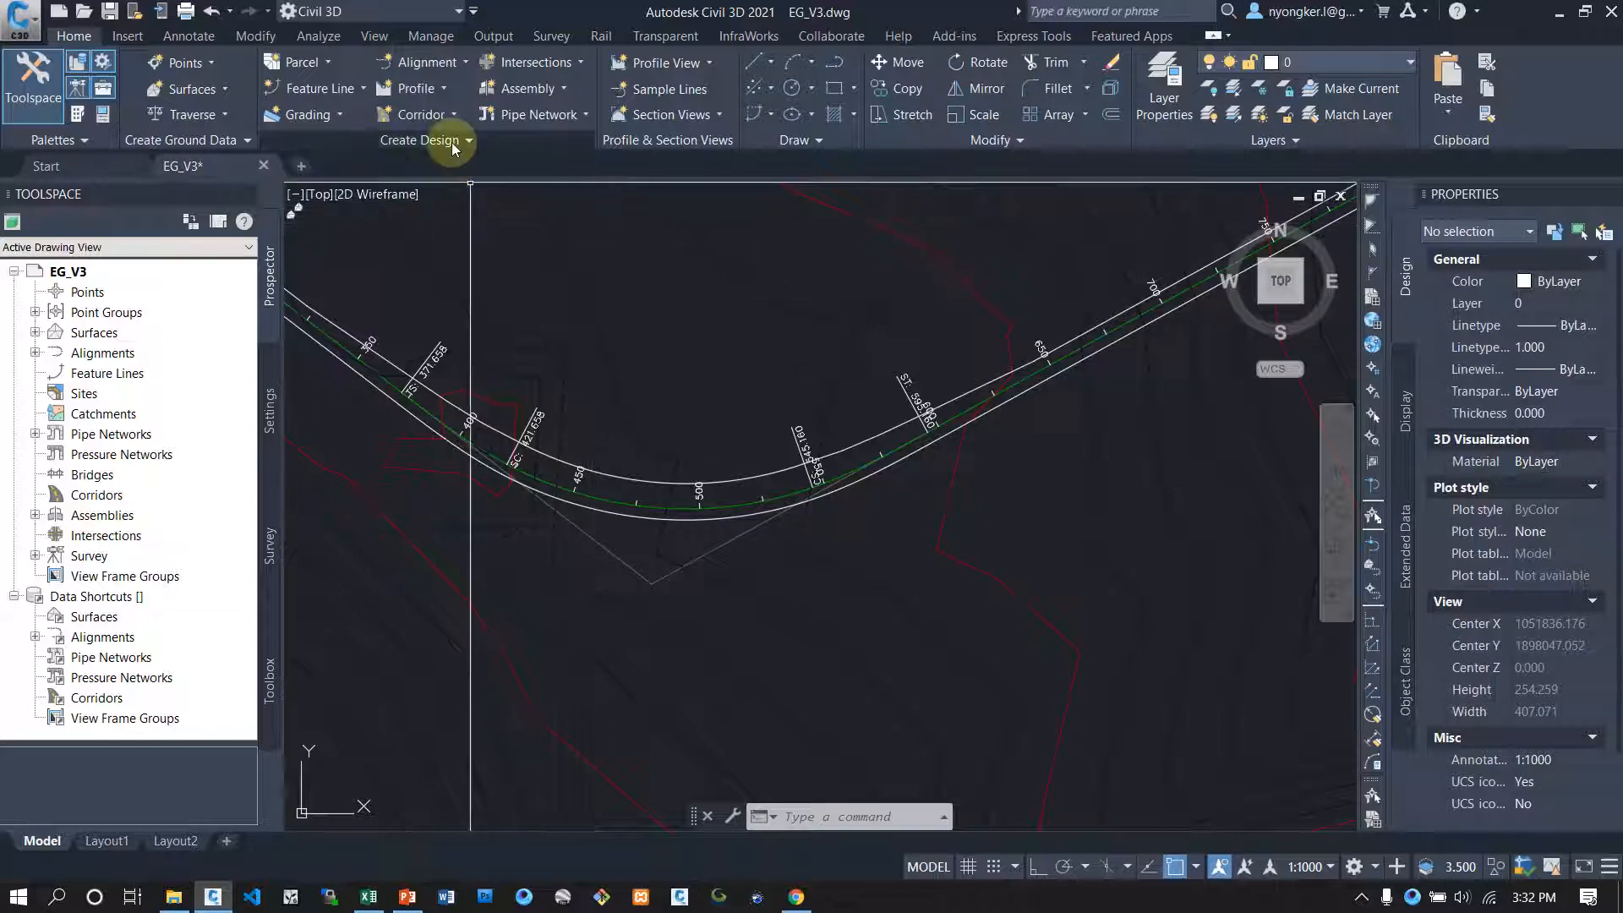
Step: Add a surface profile of EG TOPO FINAL along Alignment - MainRoad and open the profile view setup for drawing it
left_click(446, 88)
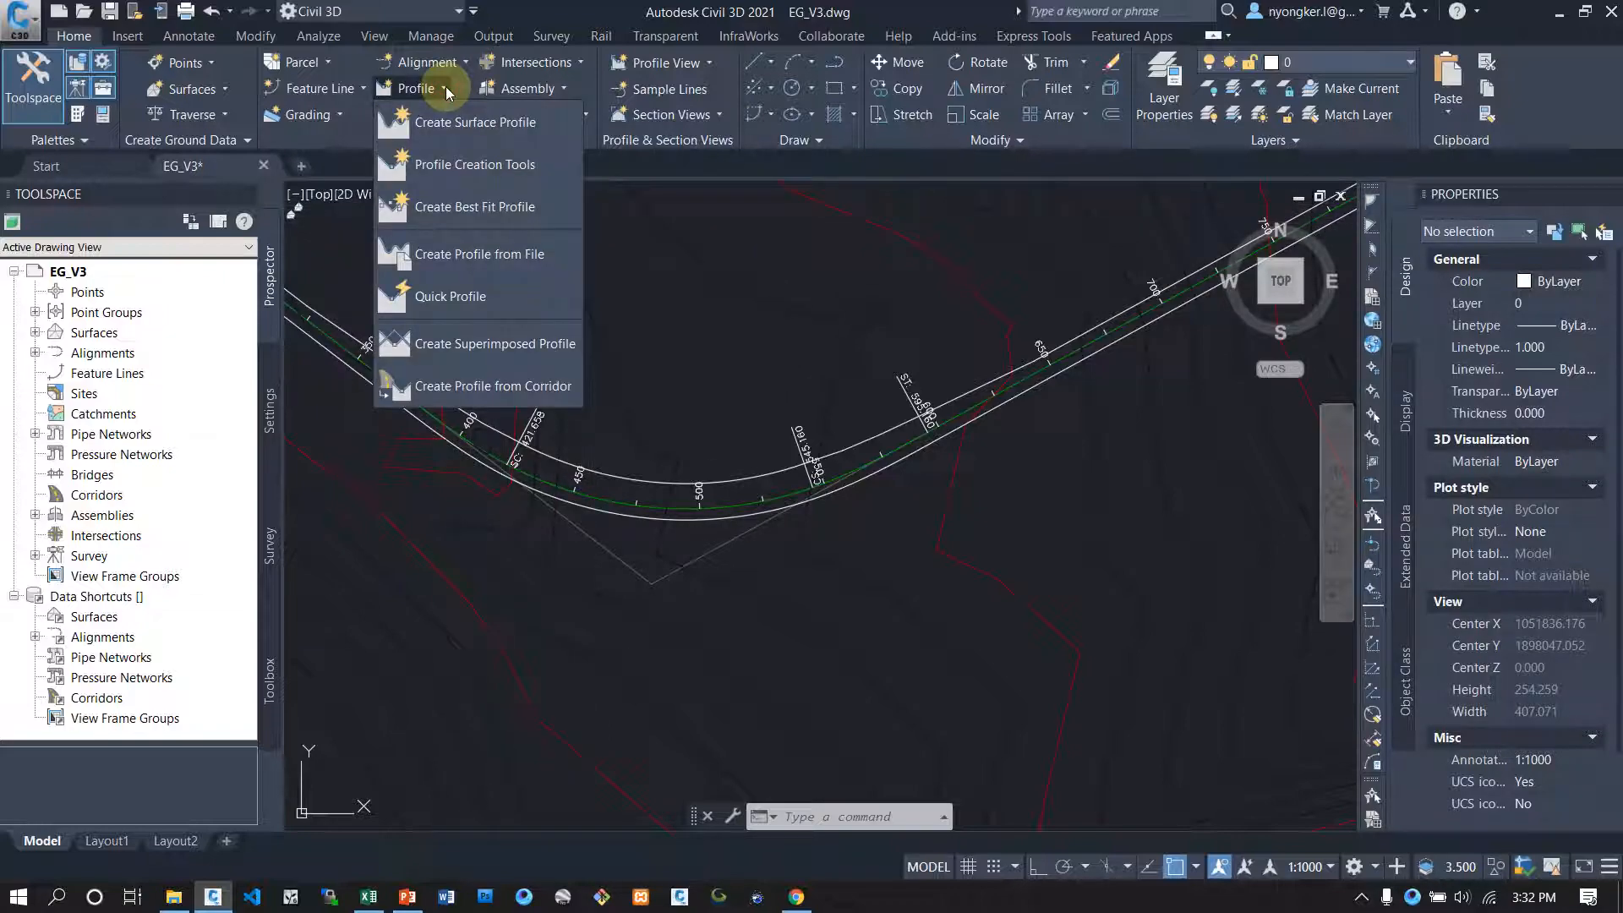
left_click(477, 131)
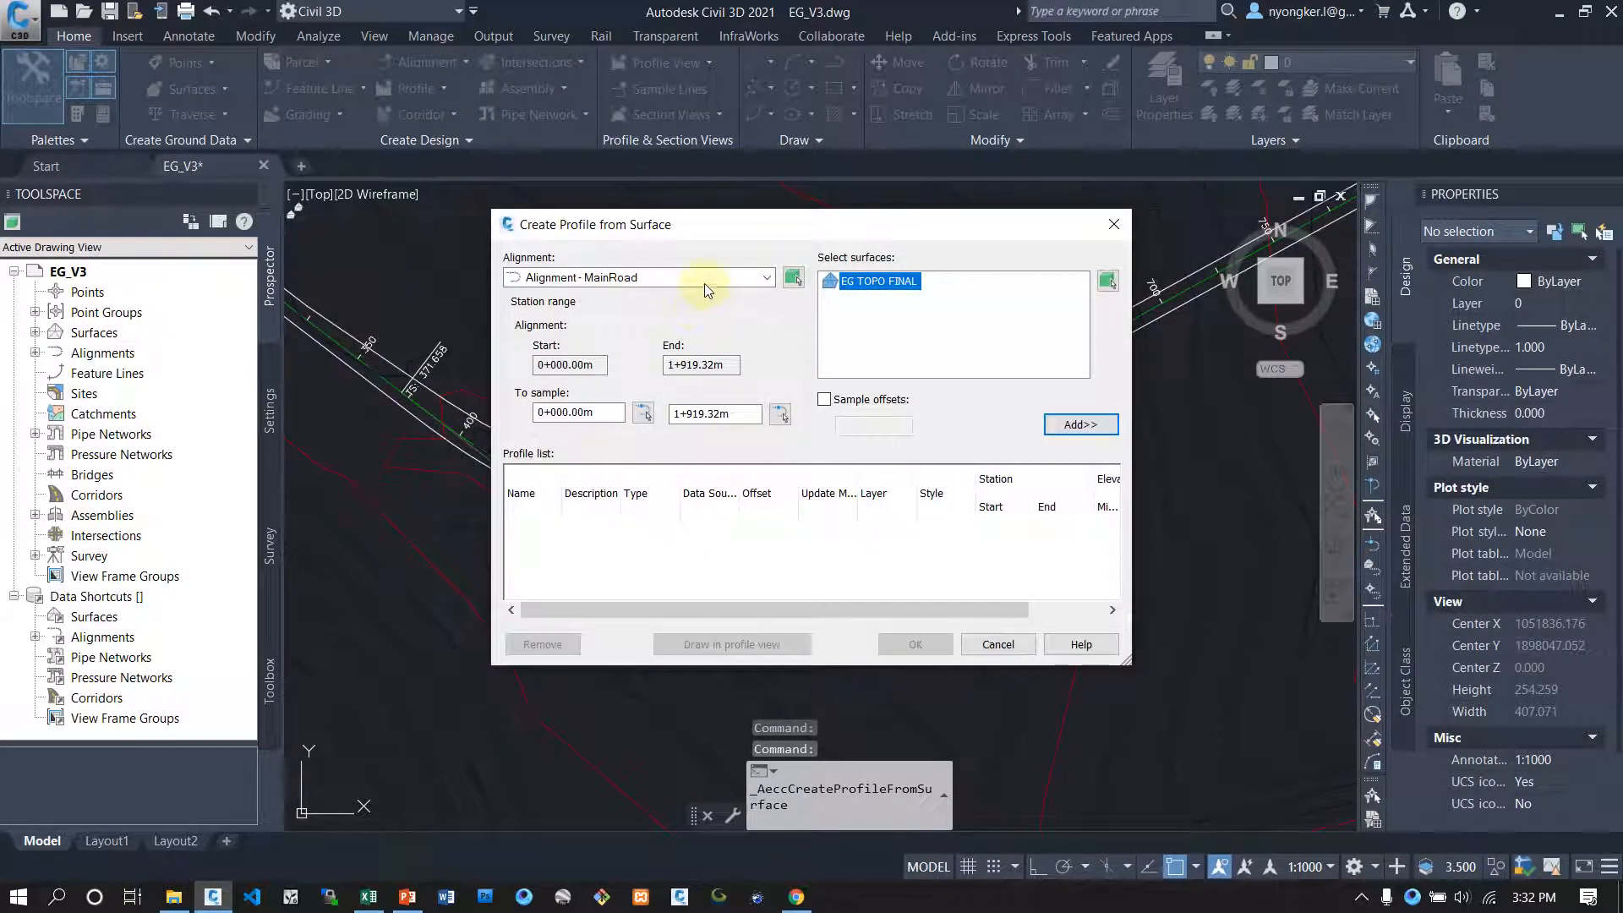
left_click(709, 279)
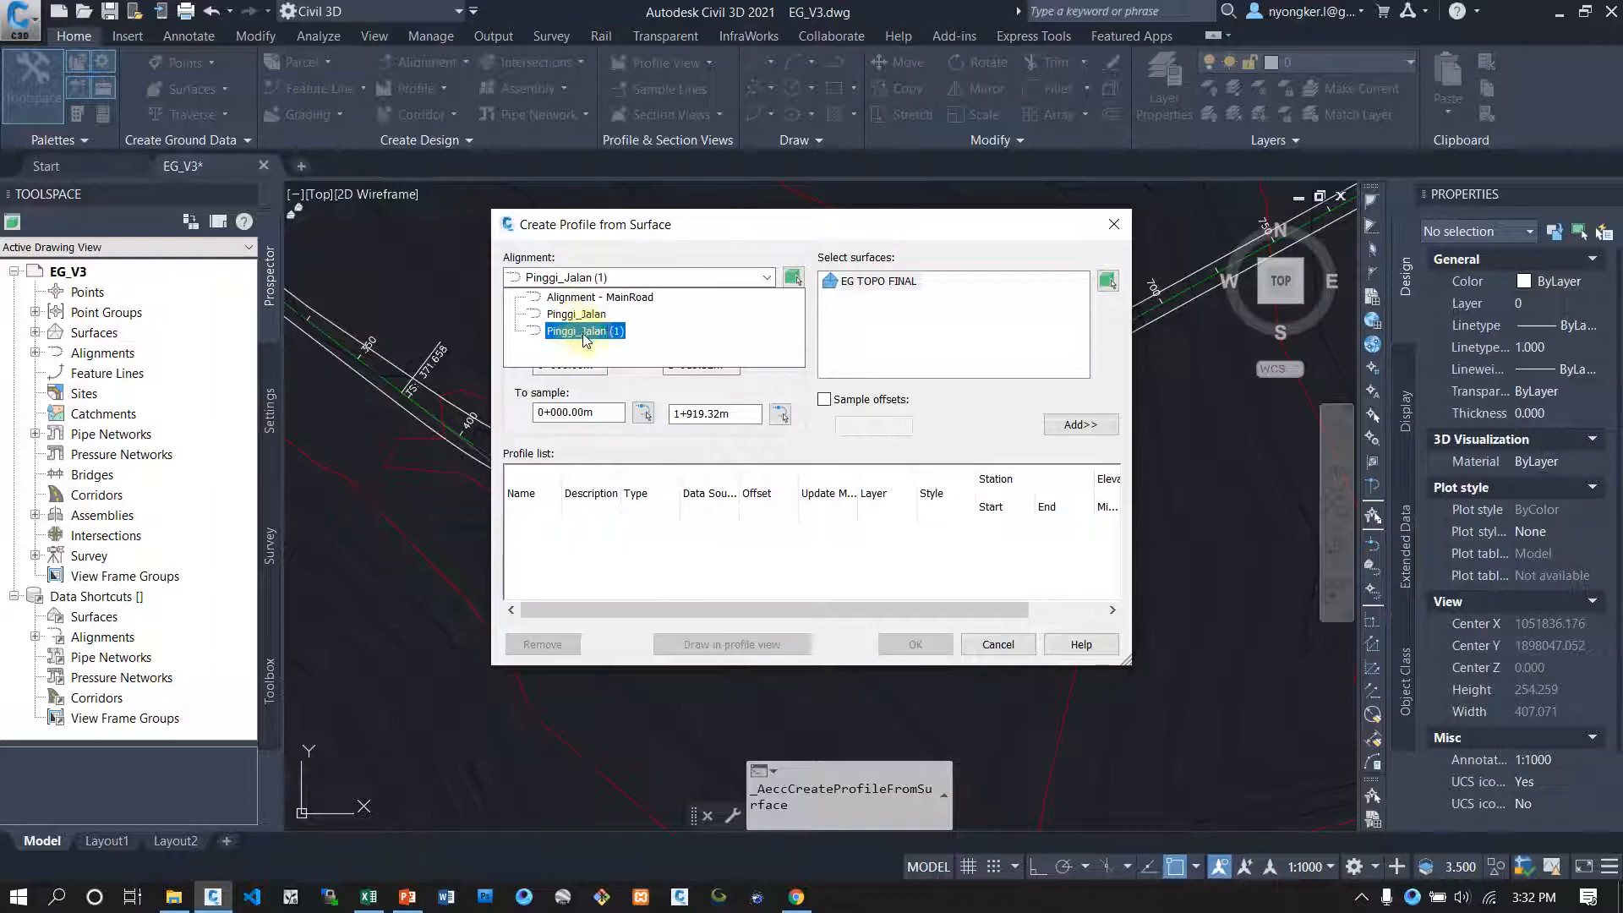
left_click(624, 296)
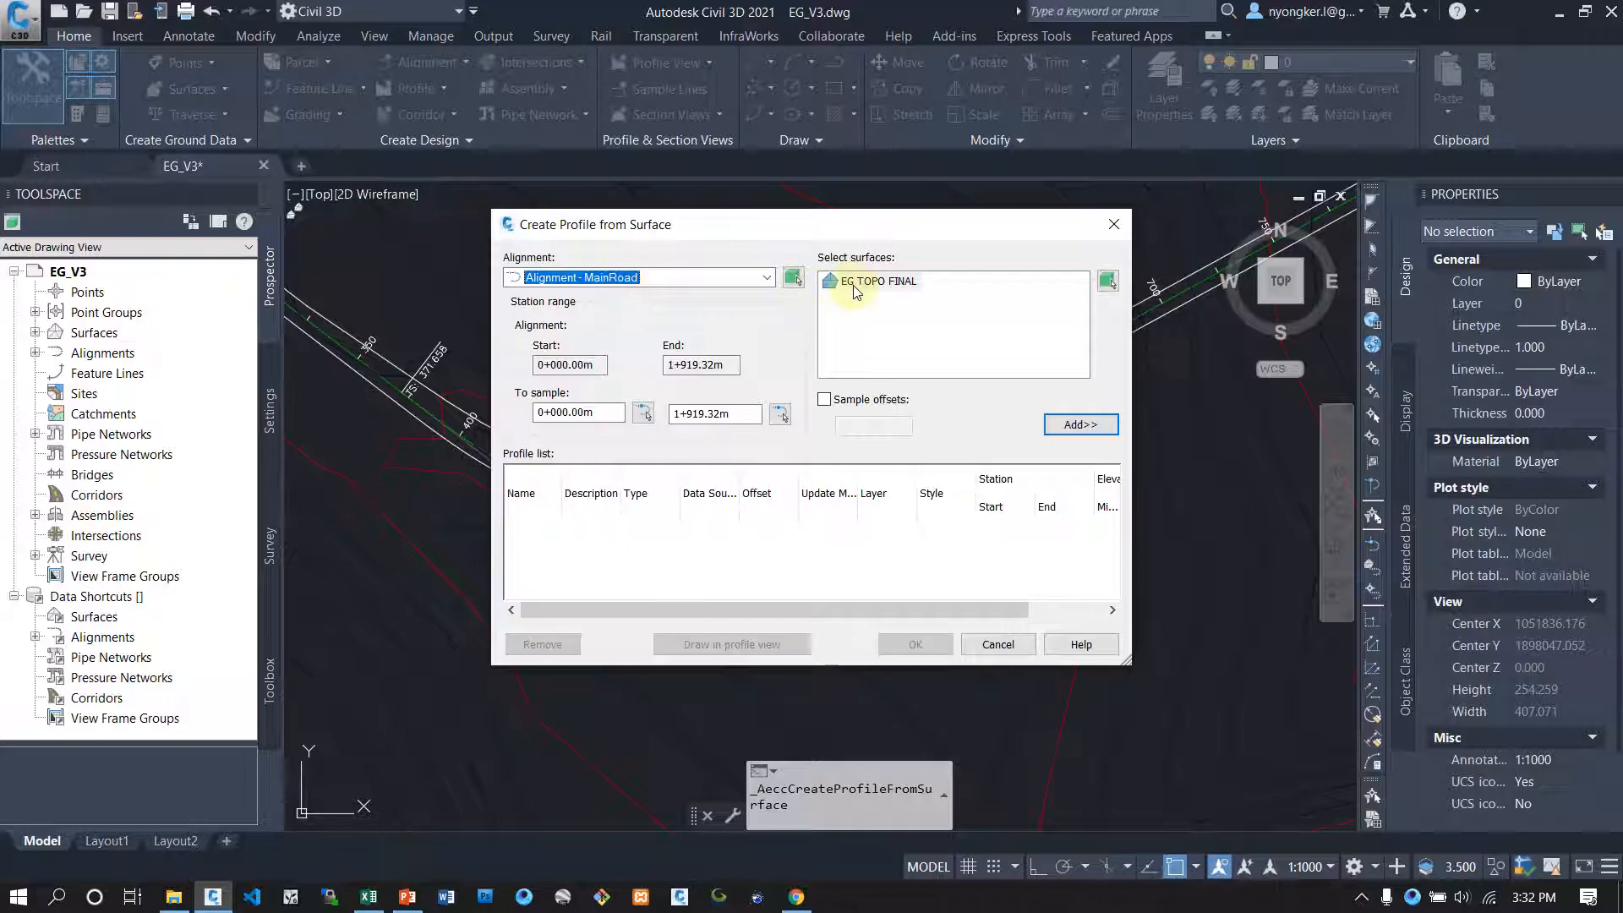
left_click(875, 286)
left_click(1081, 424)
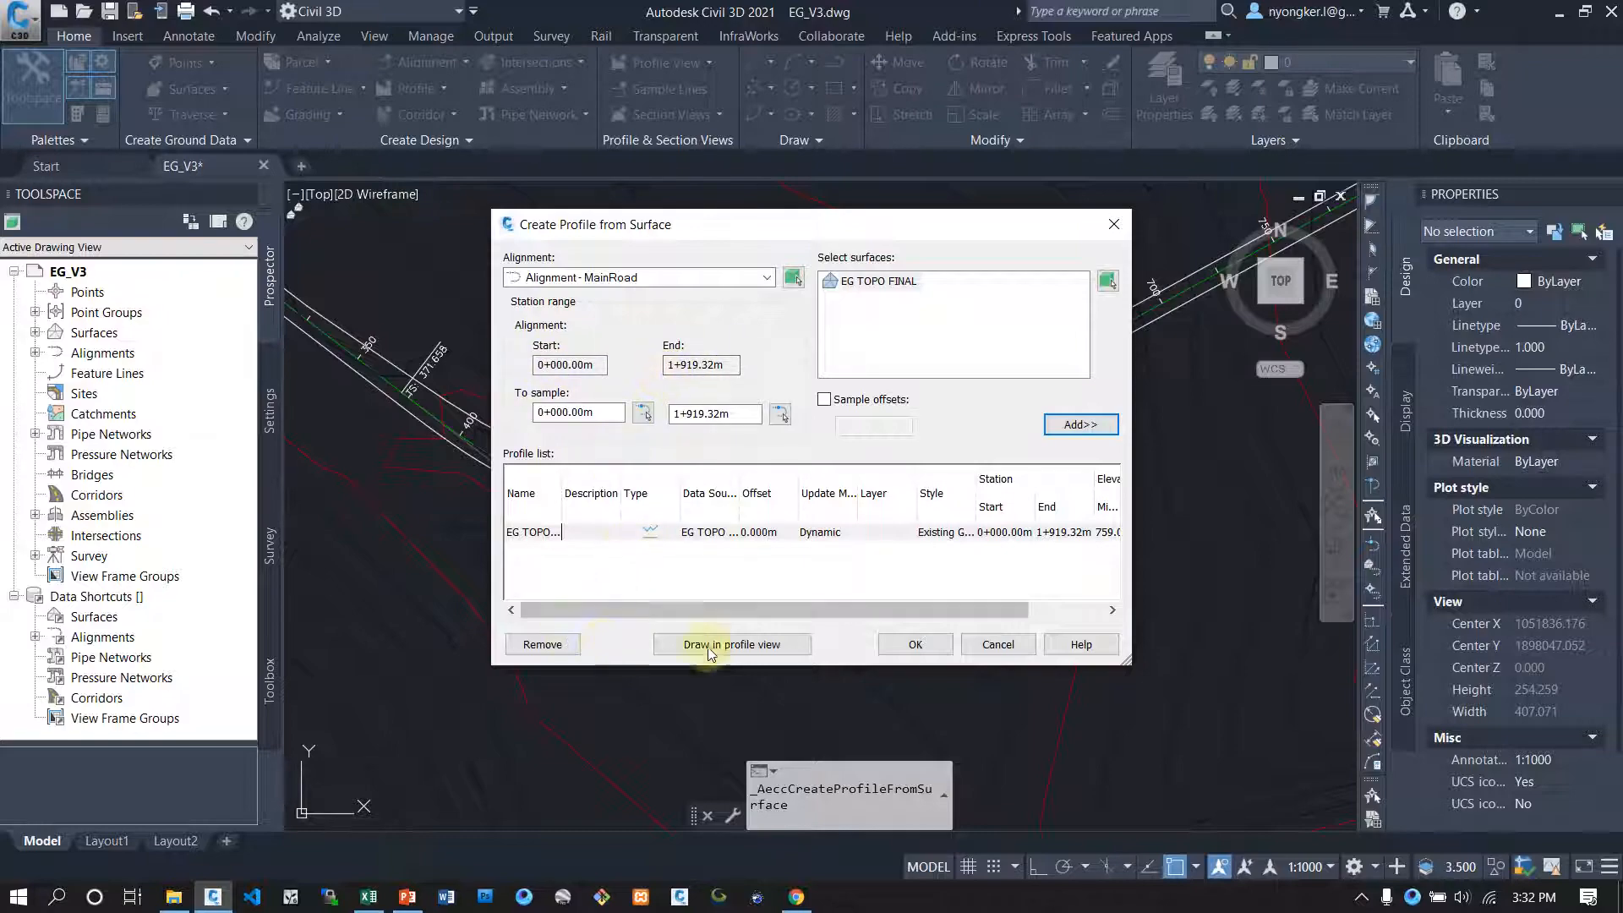
left_click(732, 644)
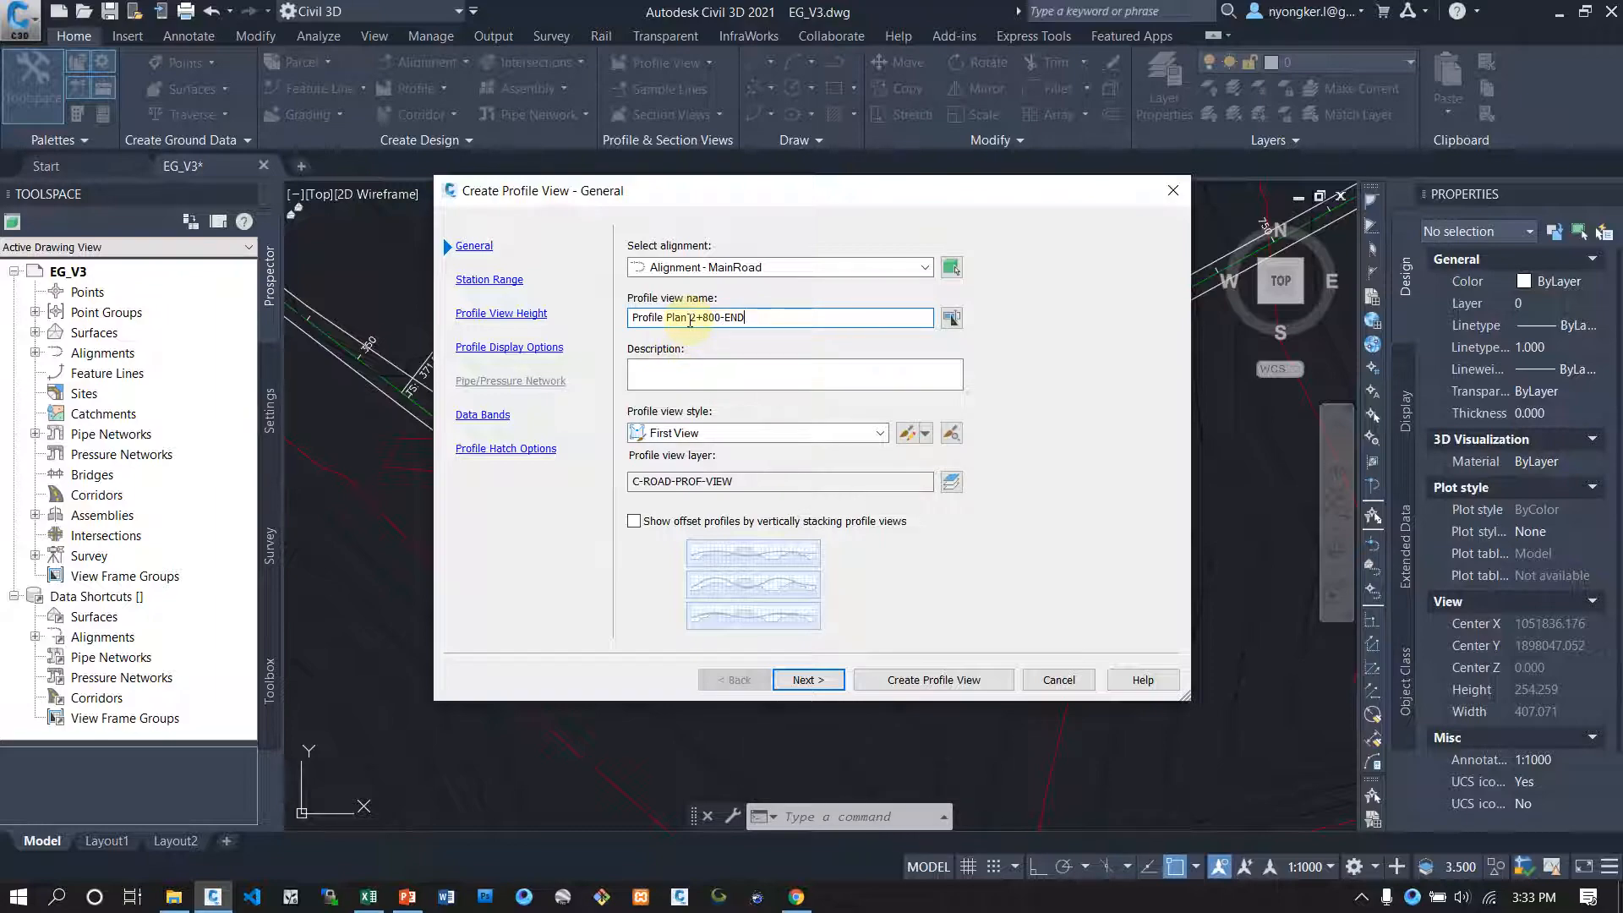
Step: Name the profile view "Profile EG" and assign it the ANZ_5x Exaggeration profile view style
left_click_drag(690, 320, 758, 321)
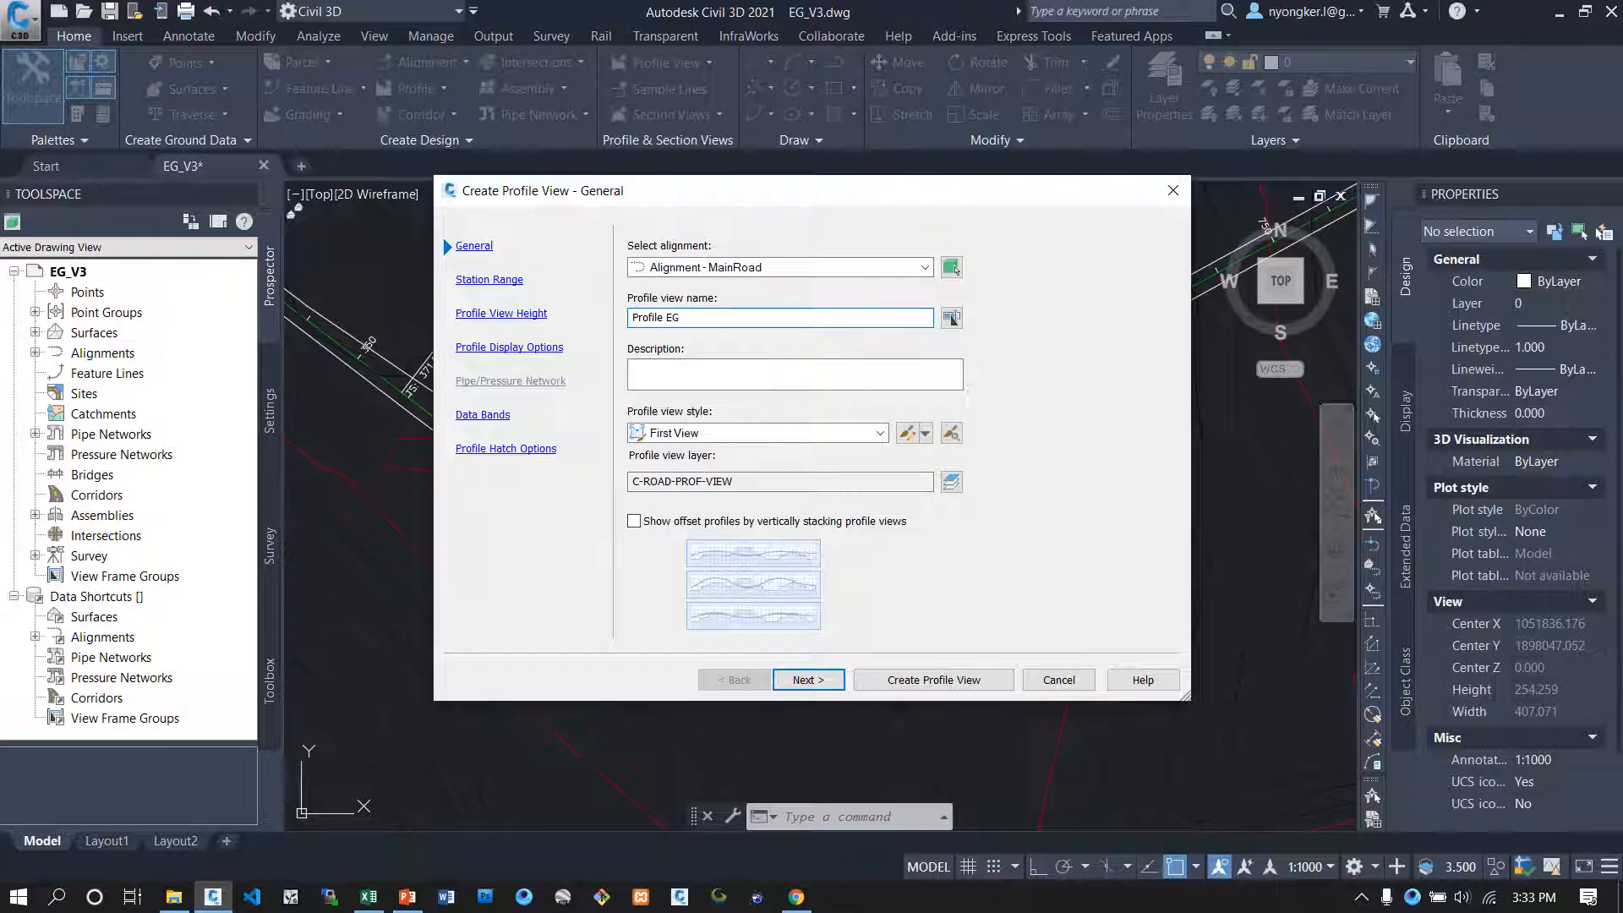
left_click(698, 434)
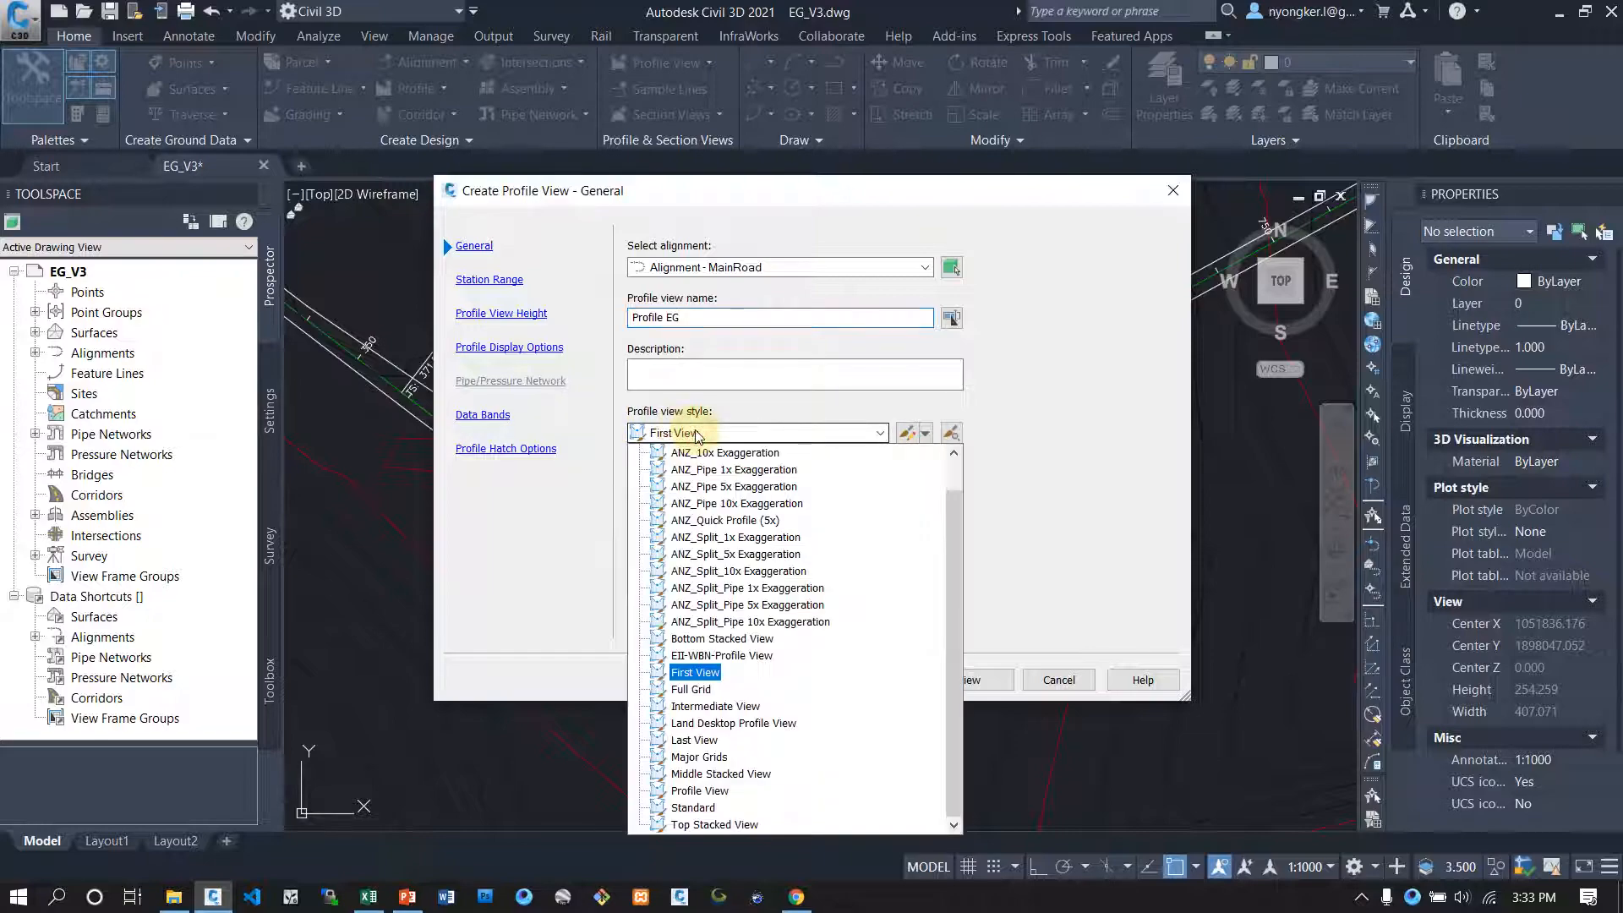
scroll(751, 572, "up", 1)
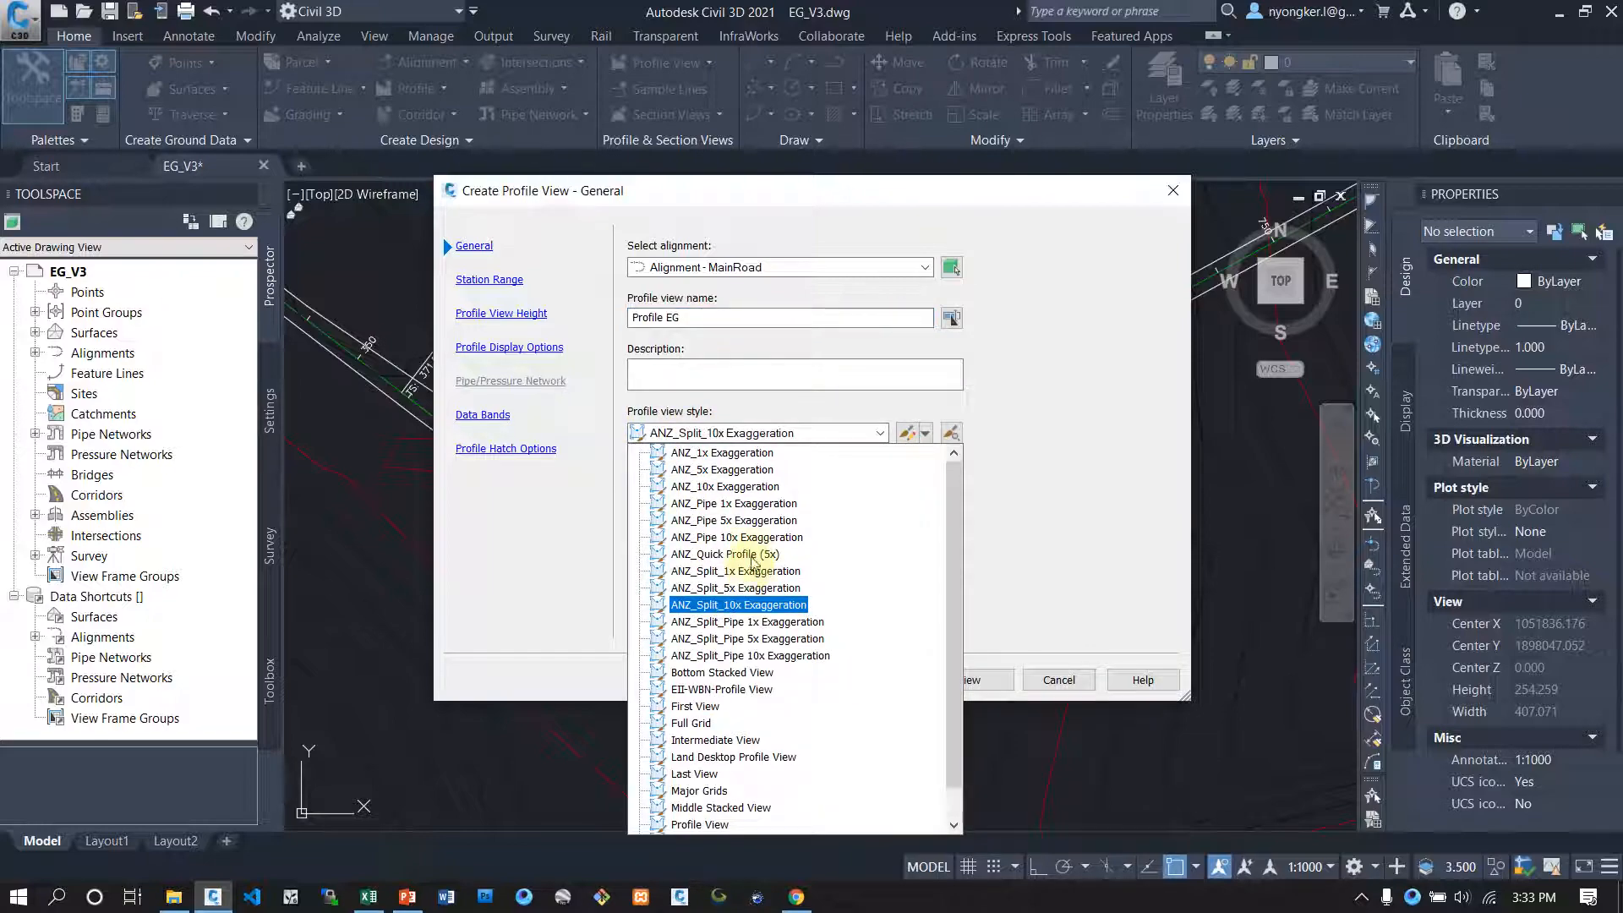
scroll(752, 573, "up", 7)
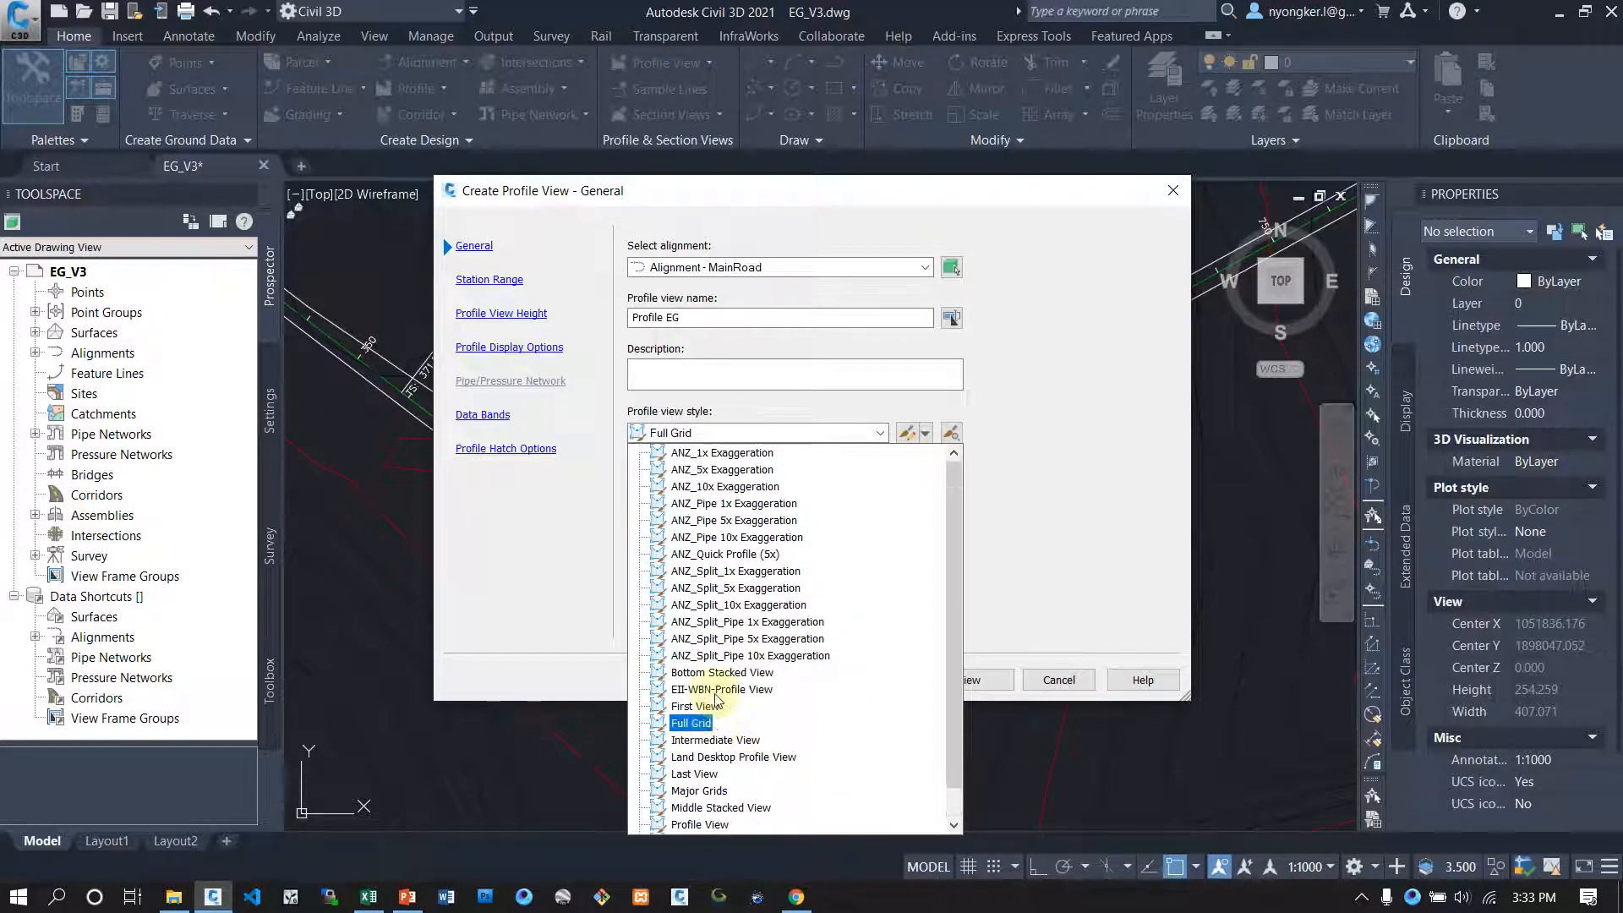
left_click(738, 471)
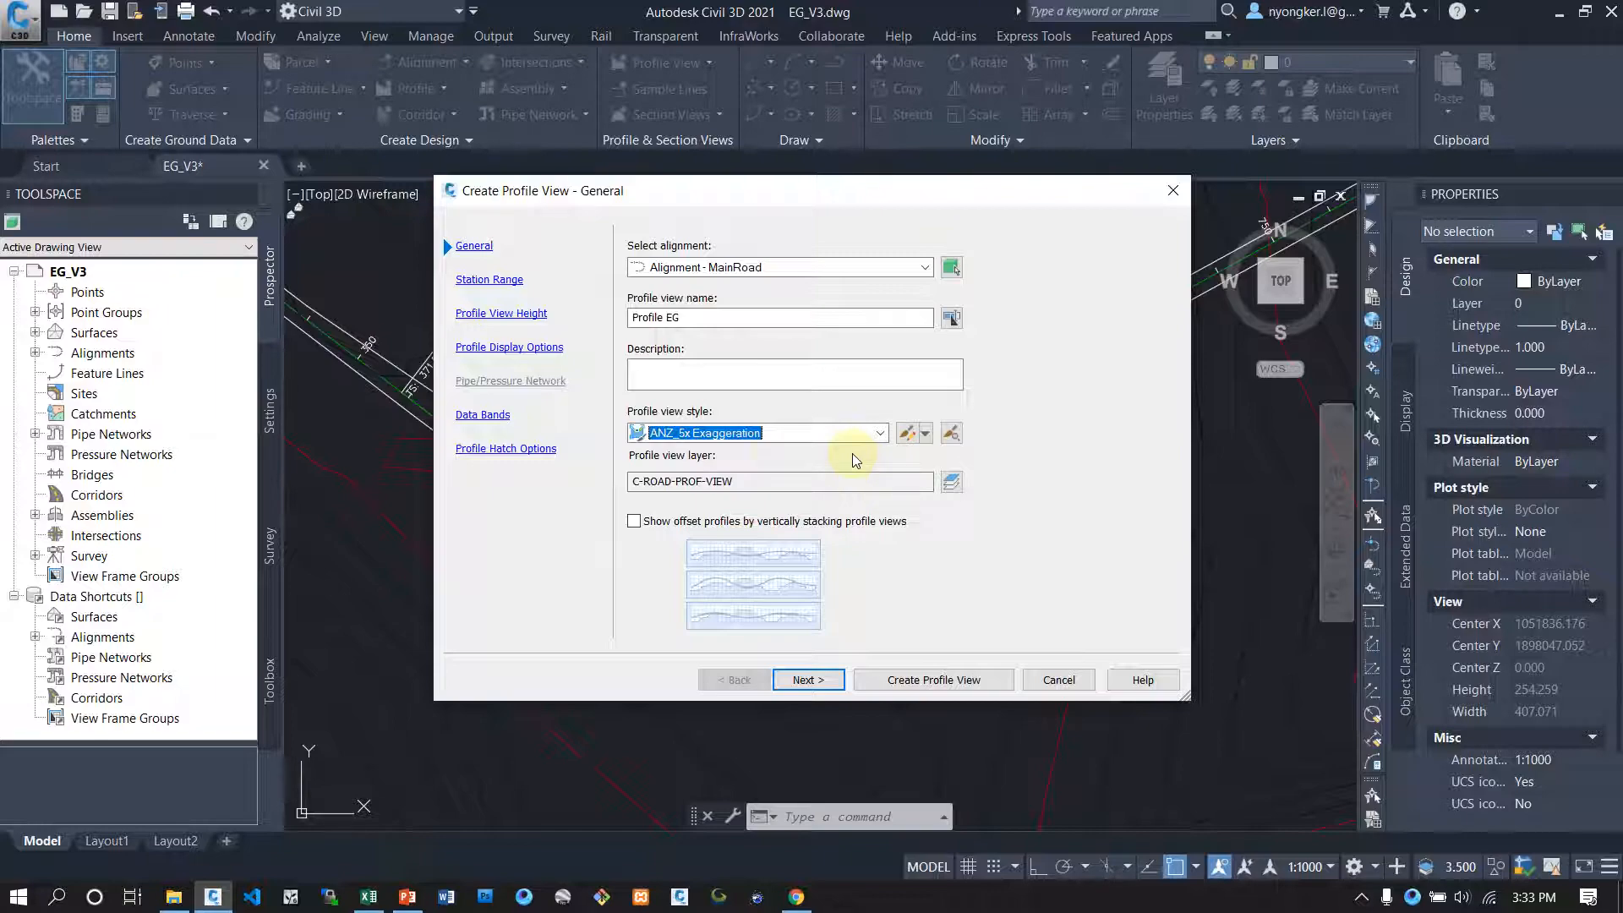
Step: Keep the automatic station range and profile view height, and accept the Profile View Bandset NYL290 data bands without adding any hatch
left_click(823, 682)
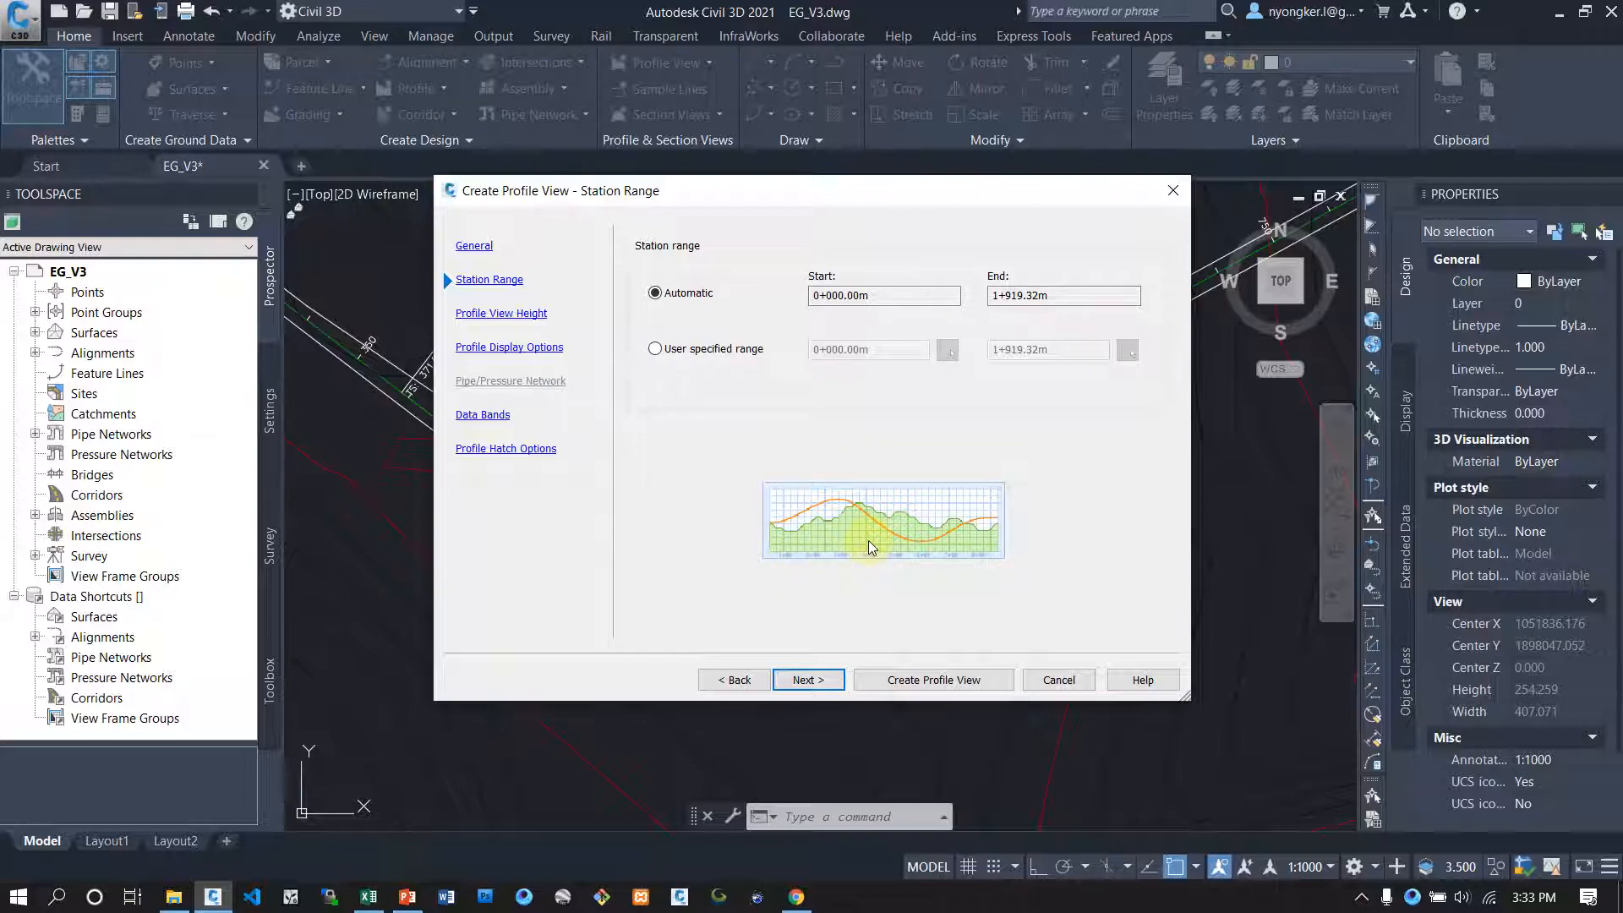
left_click(656, 349)
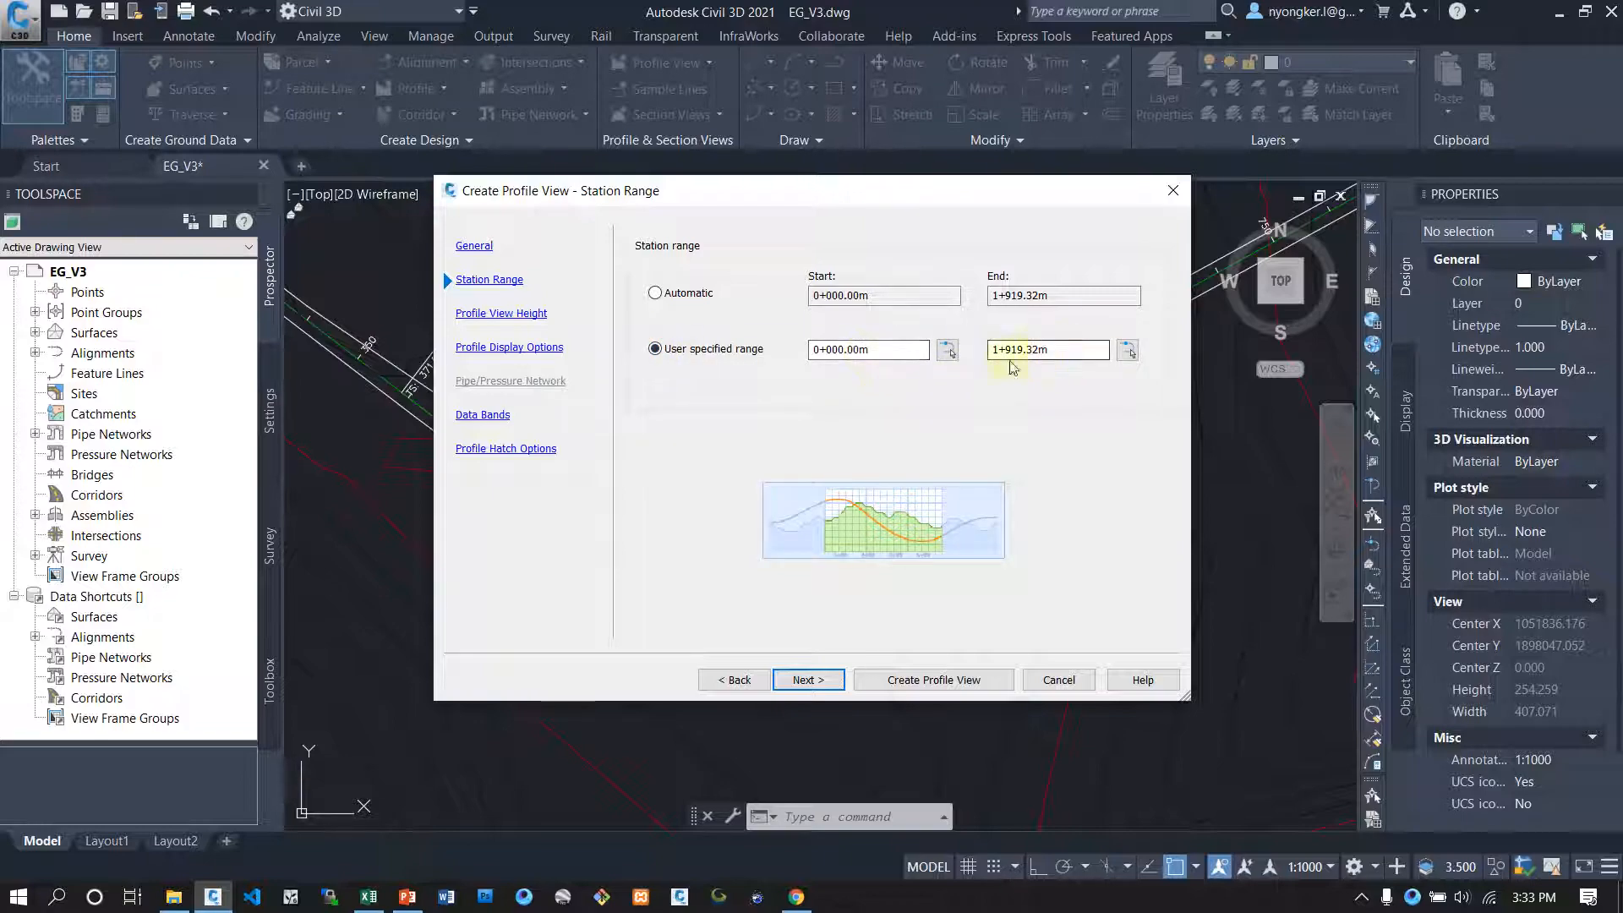
left_click(656, 294)
left_click(809, 682)
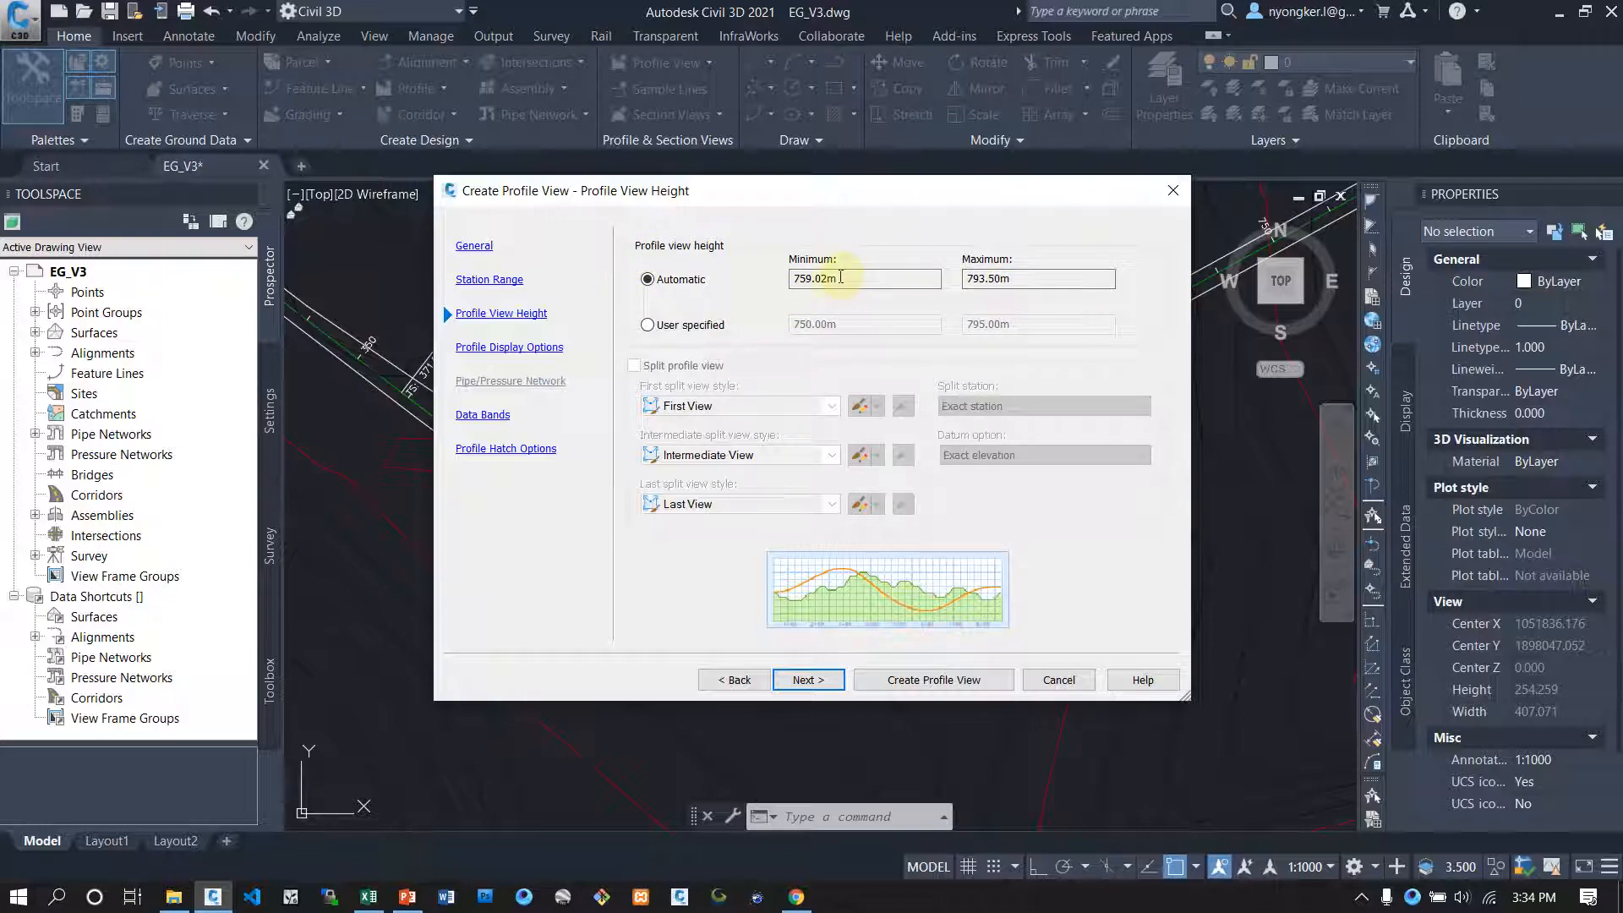
left_click(809, 680)
left_click_drag(809, 627, 1053, 624)
left_click(801, 681)
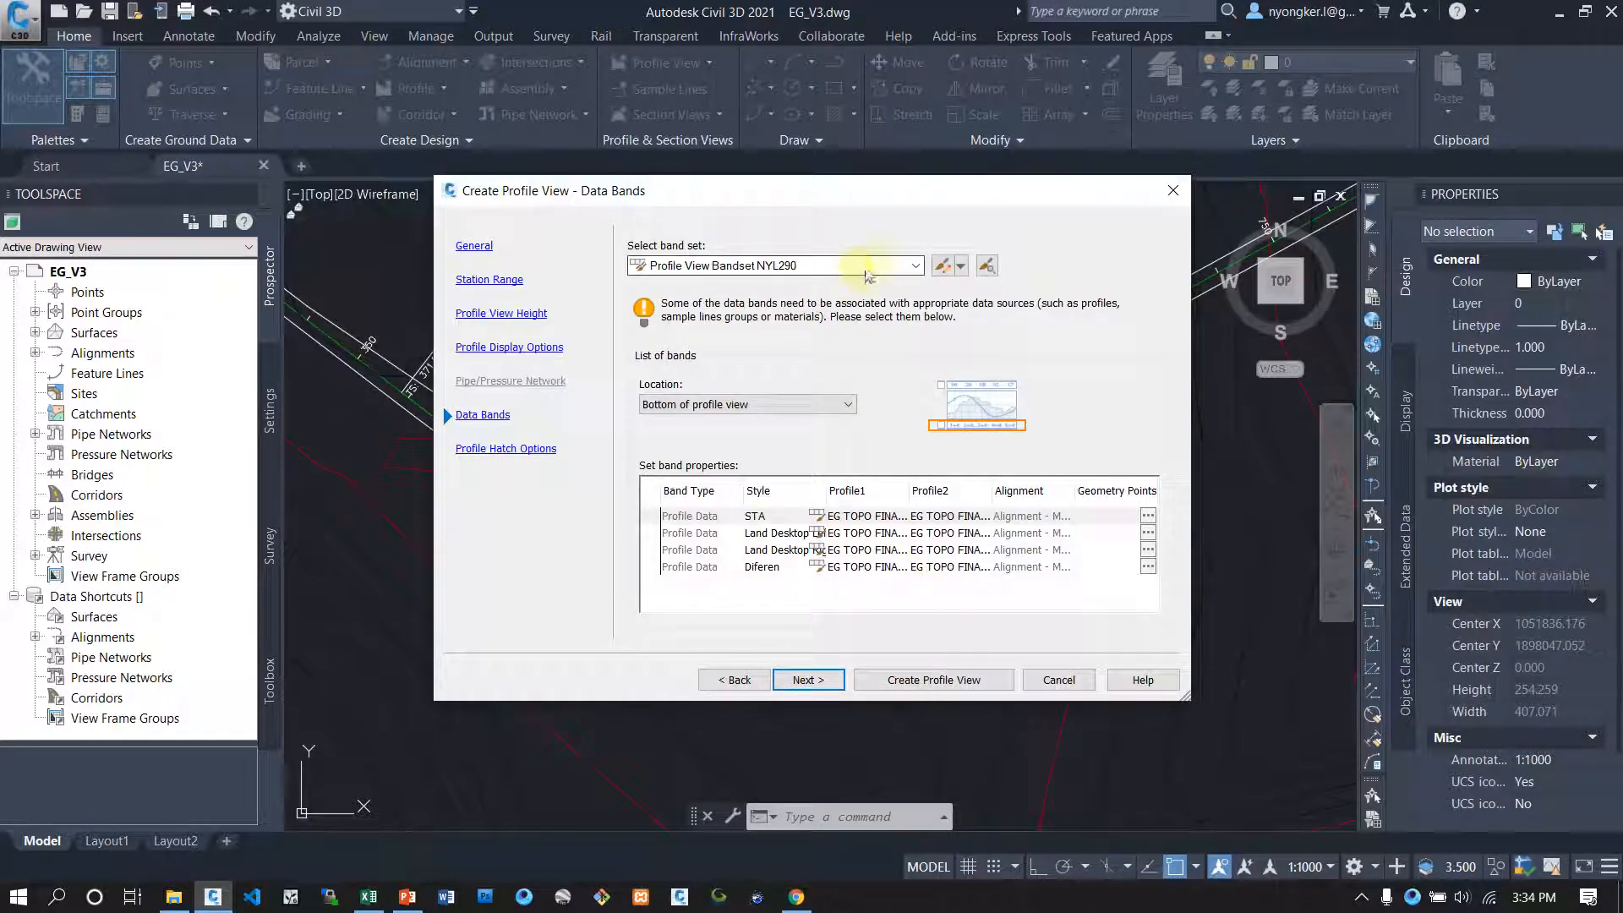
left_click(805, 682)
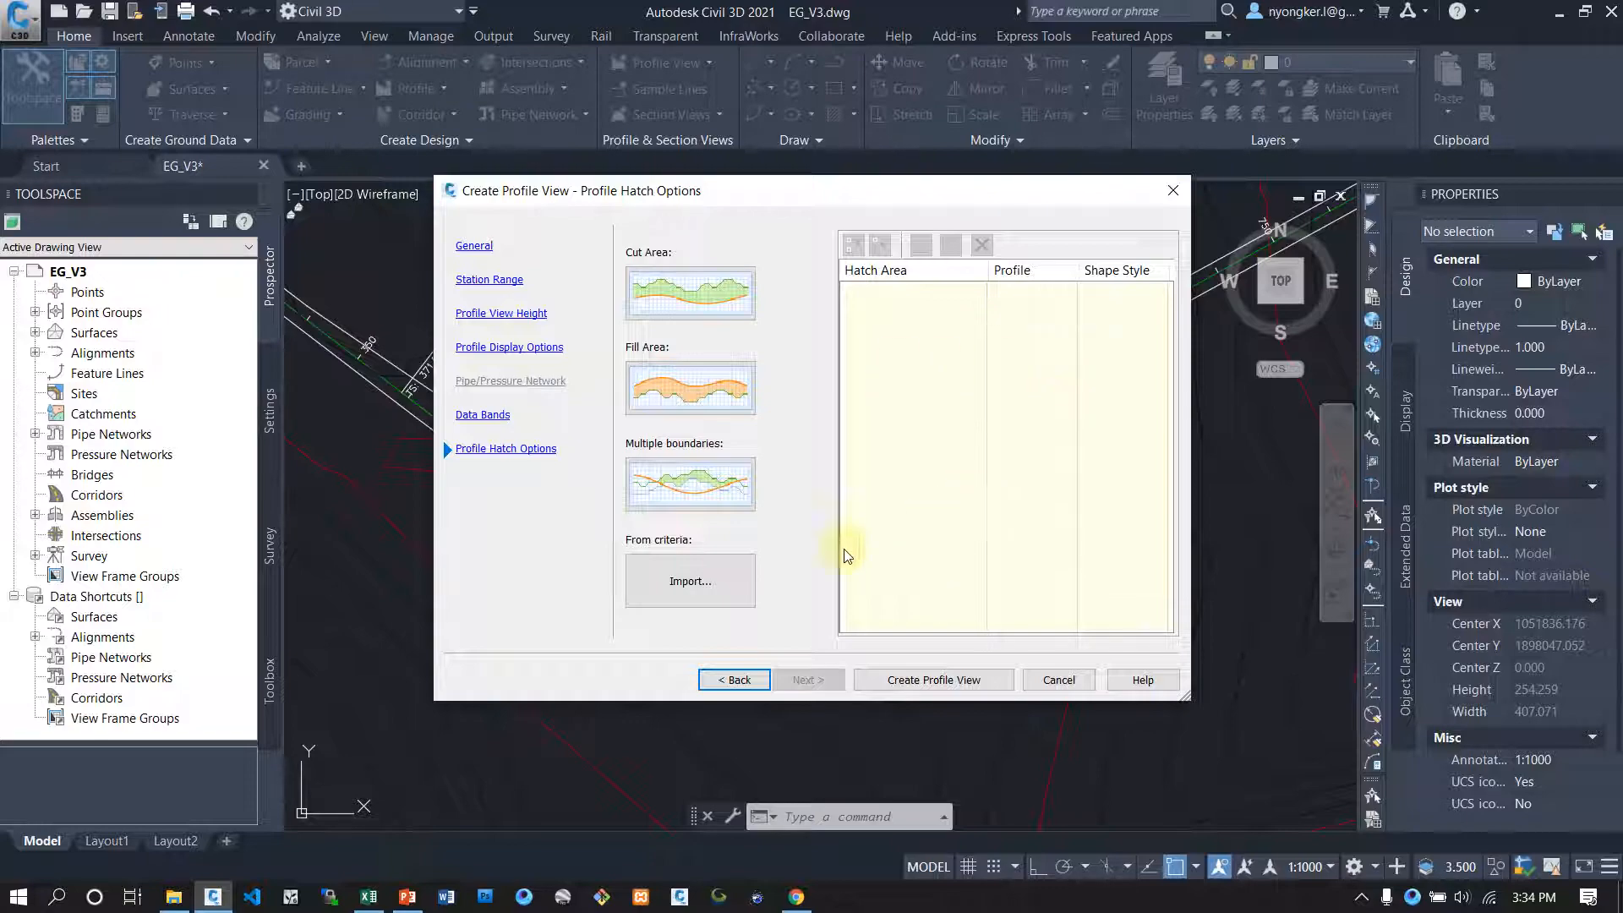
Step: Create the profile view and place its origin in the empty area east of the surface boundary
left_click(924, 678)
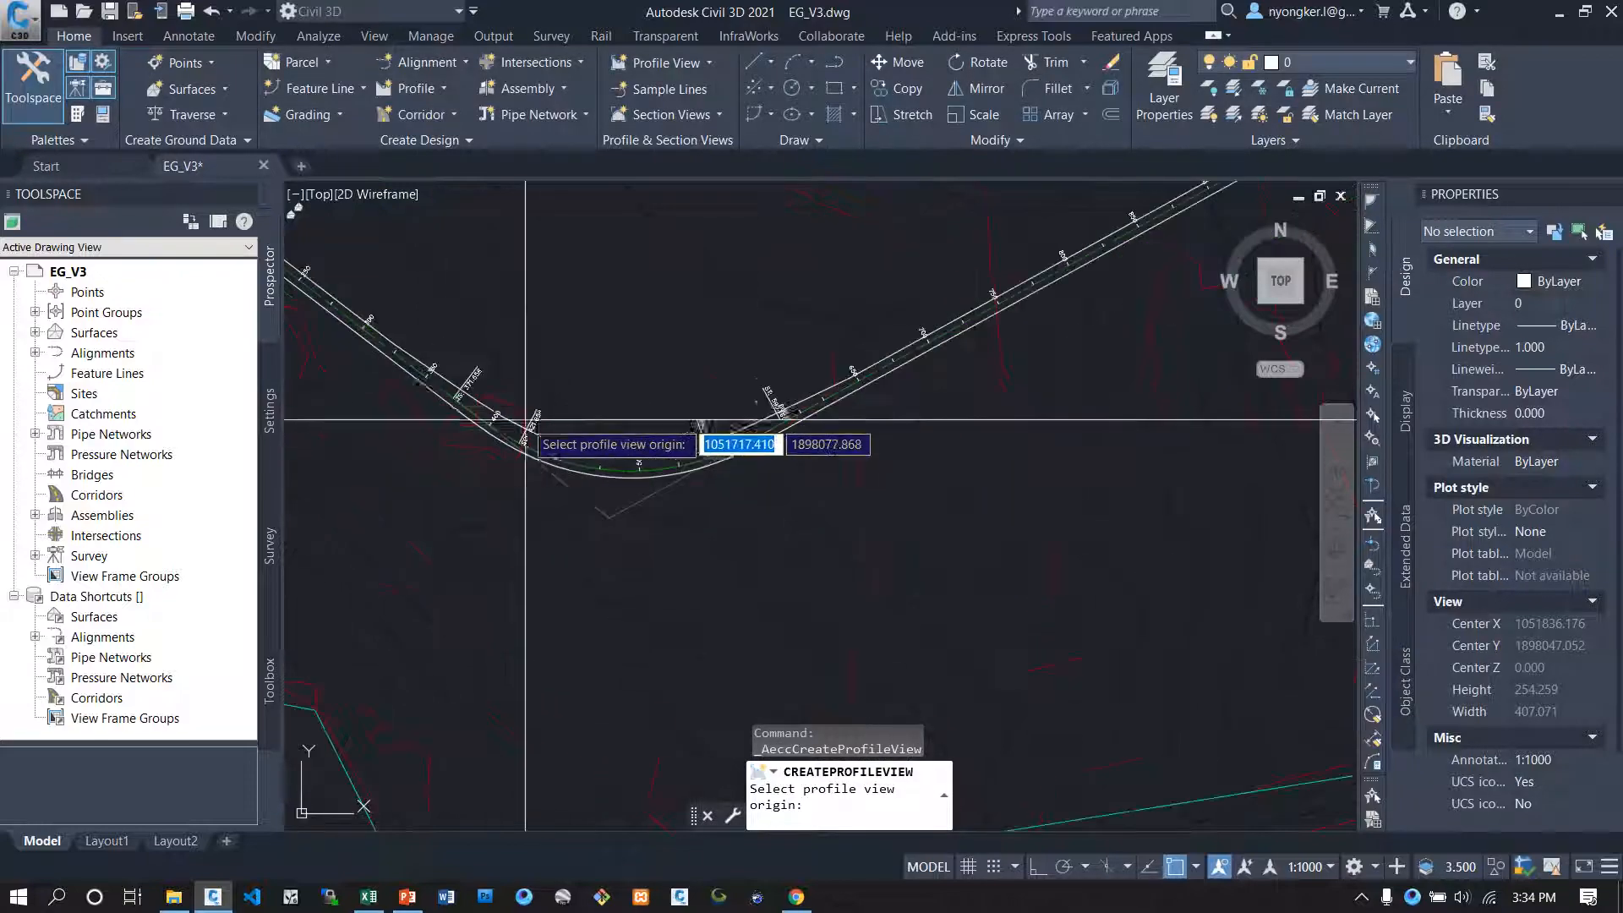
scroll(529, 455, "down", 5)
scroll(609, 456, "down", 2)
scroll(799, 453, "up", 7)
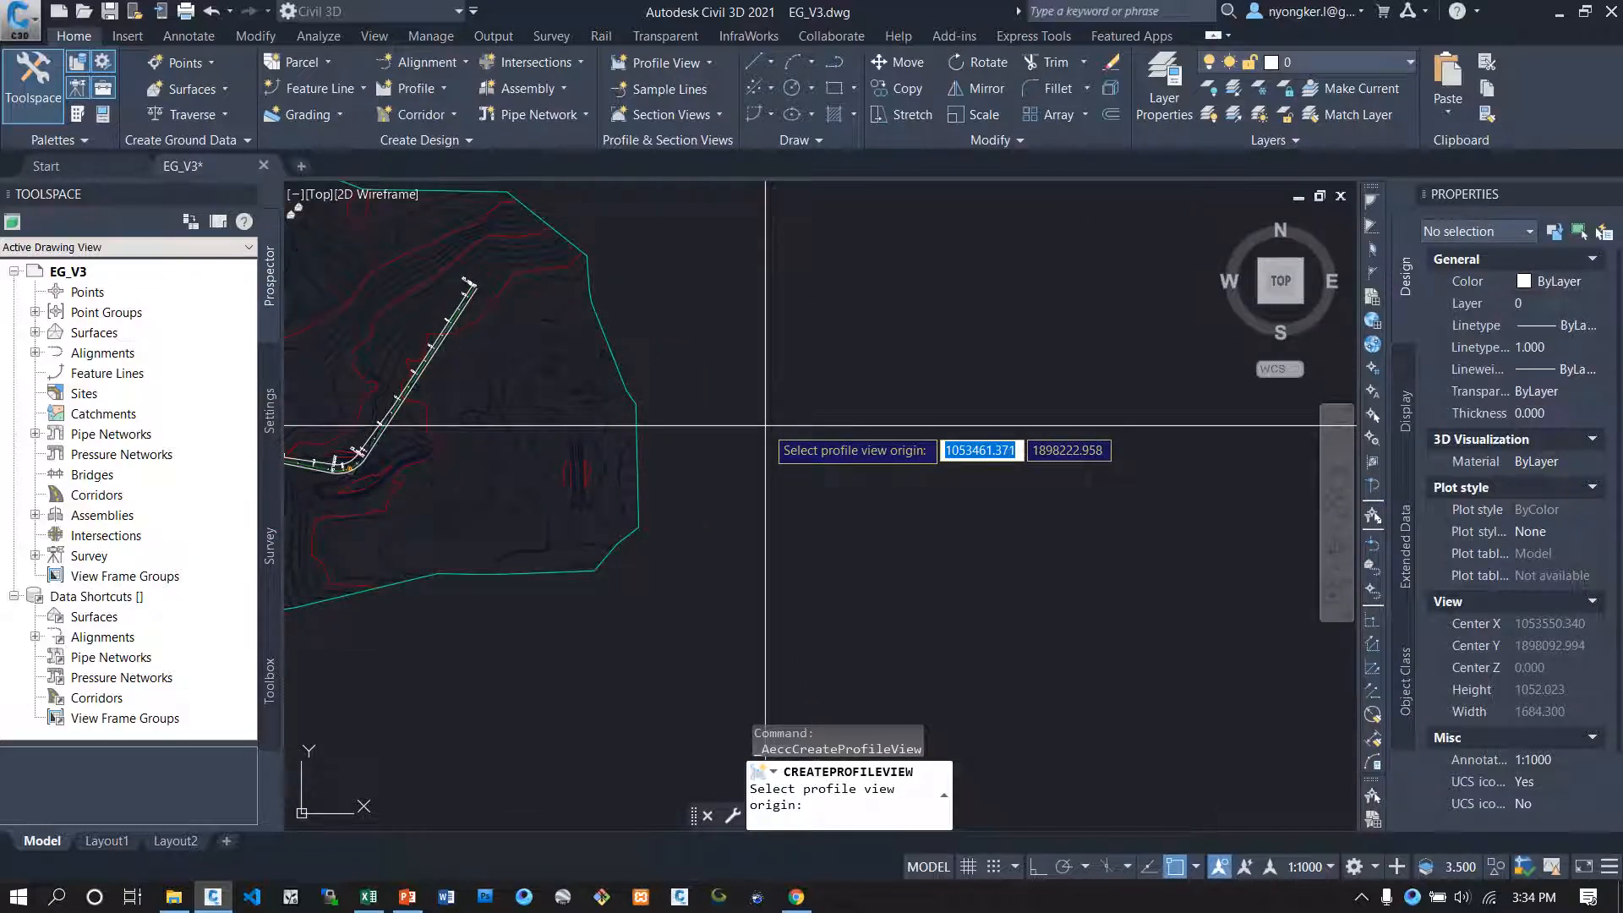
left_click(821, 392)
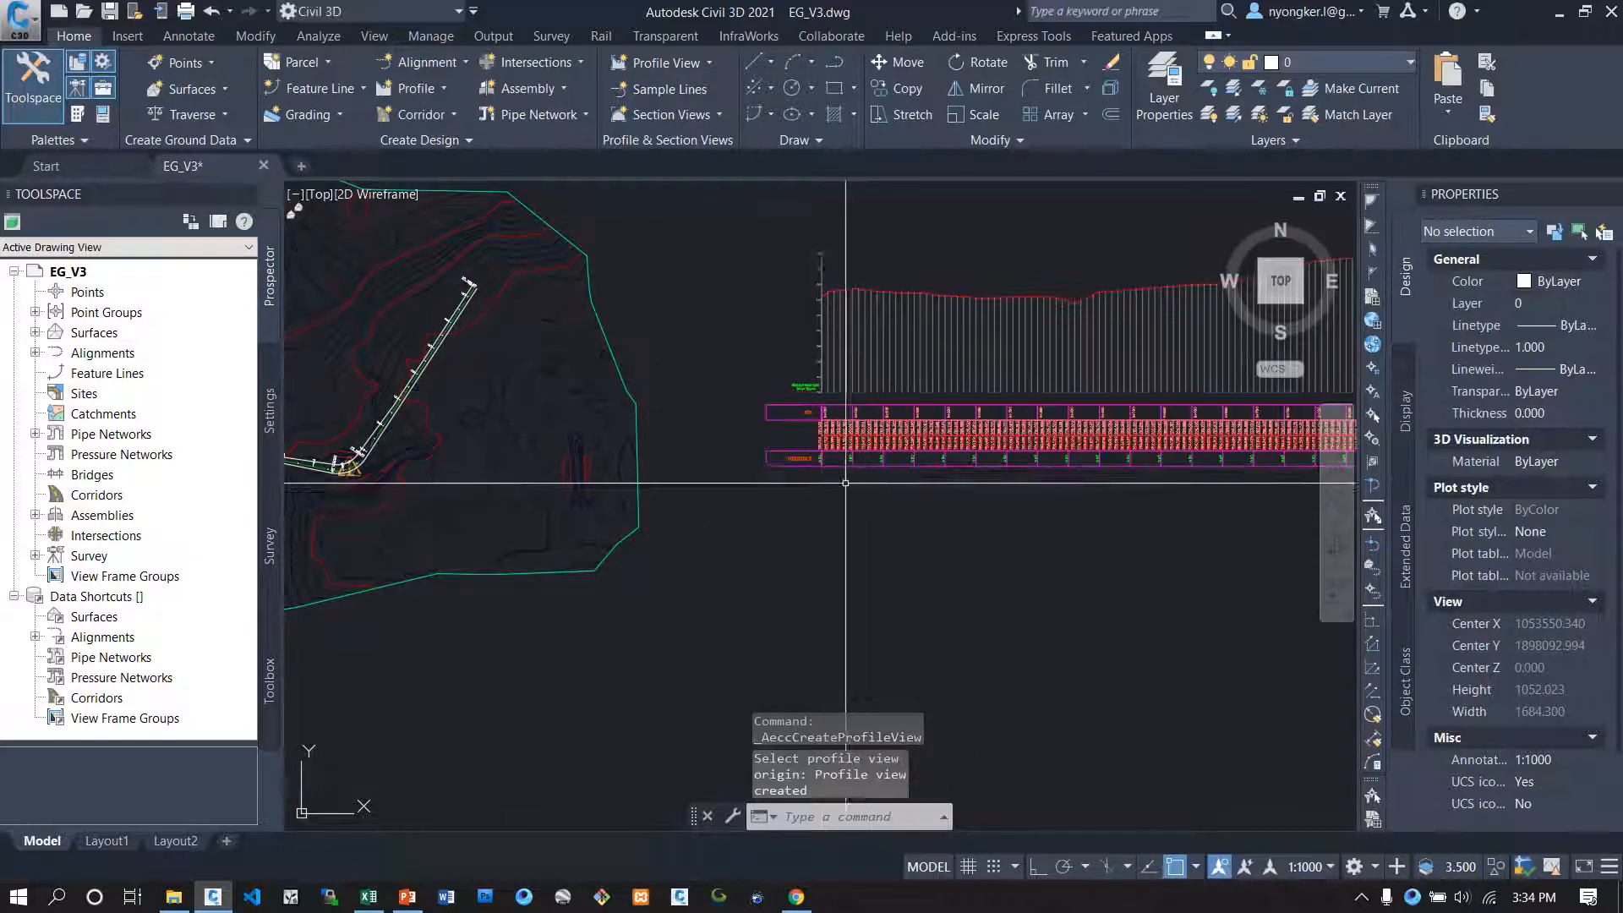
Step: Examine the start of the new profile view, including its scale and datum label, and compare its location with the road alignment
scroll(850, 473, "down", 2)
scroll(508, 430, "up", 8)
scroll(530, 430, "down", 8)
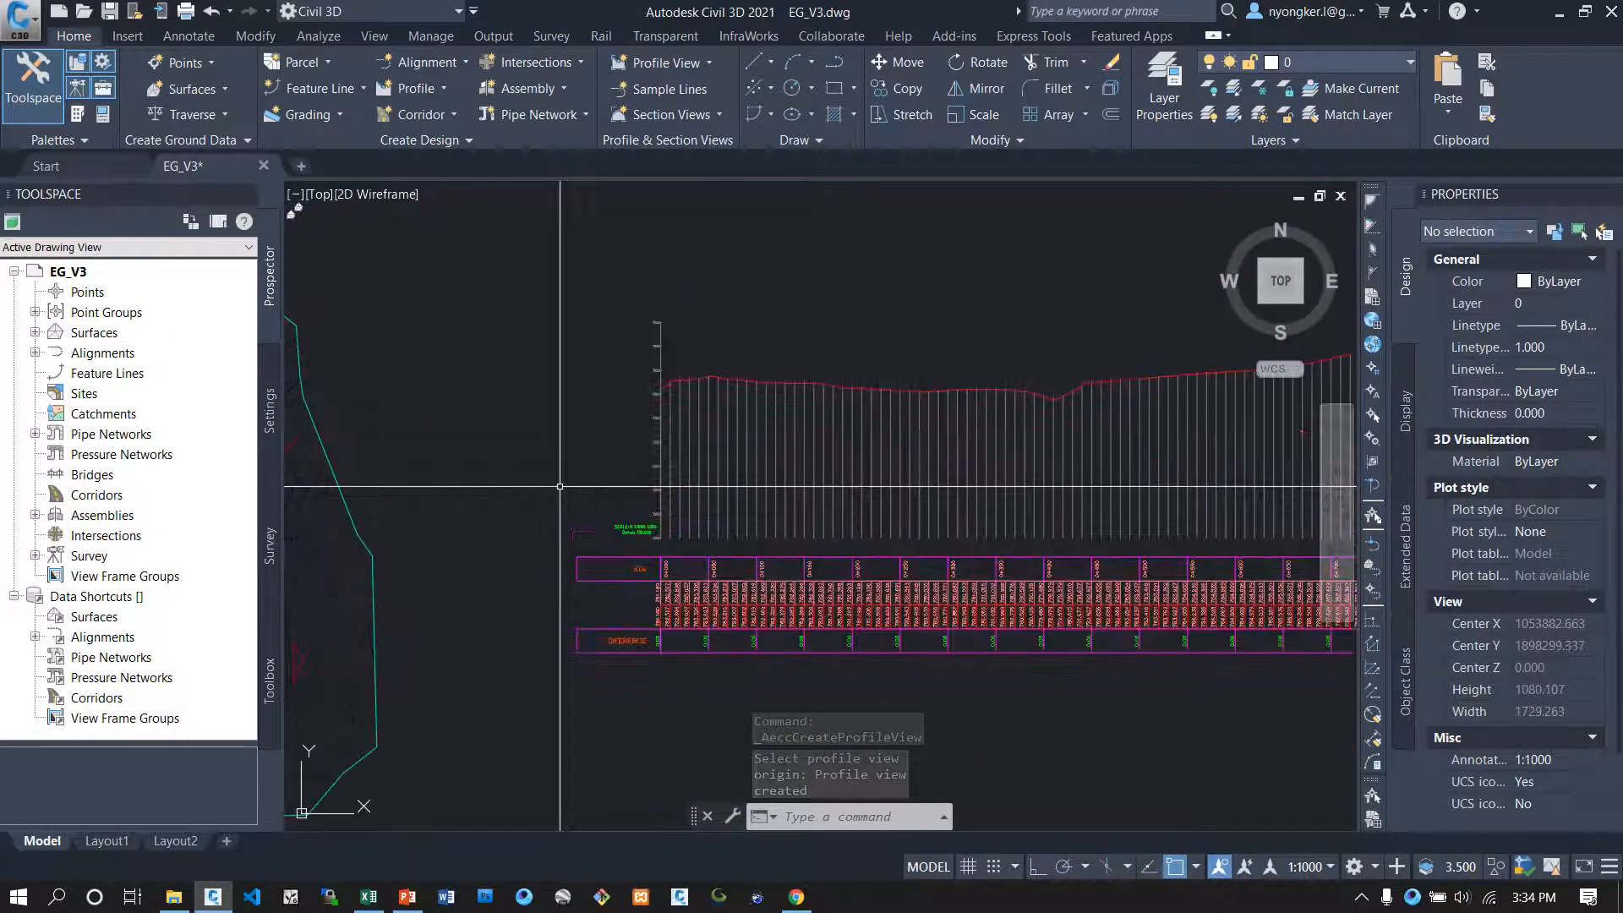
scroll(592, 495, "up", 5)
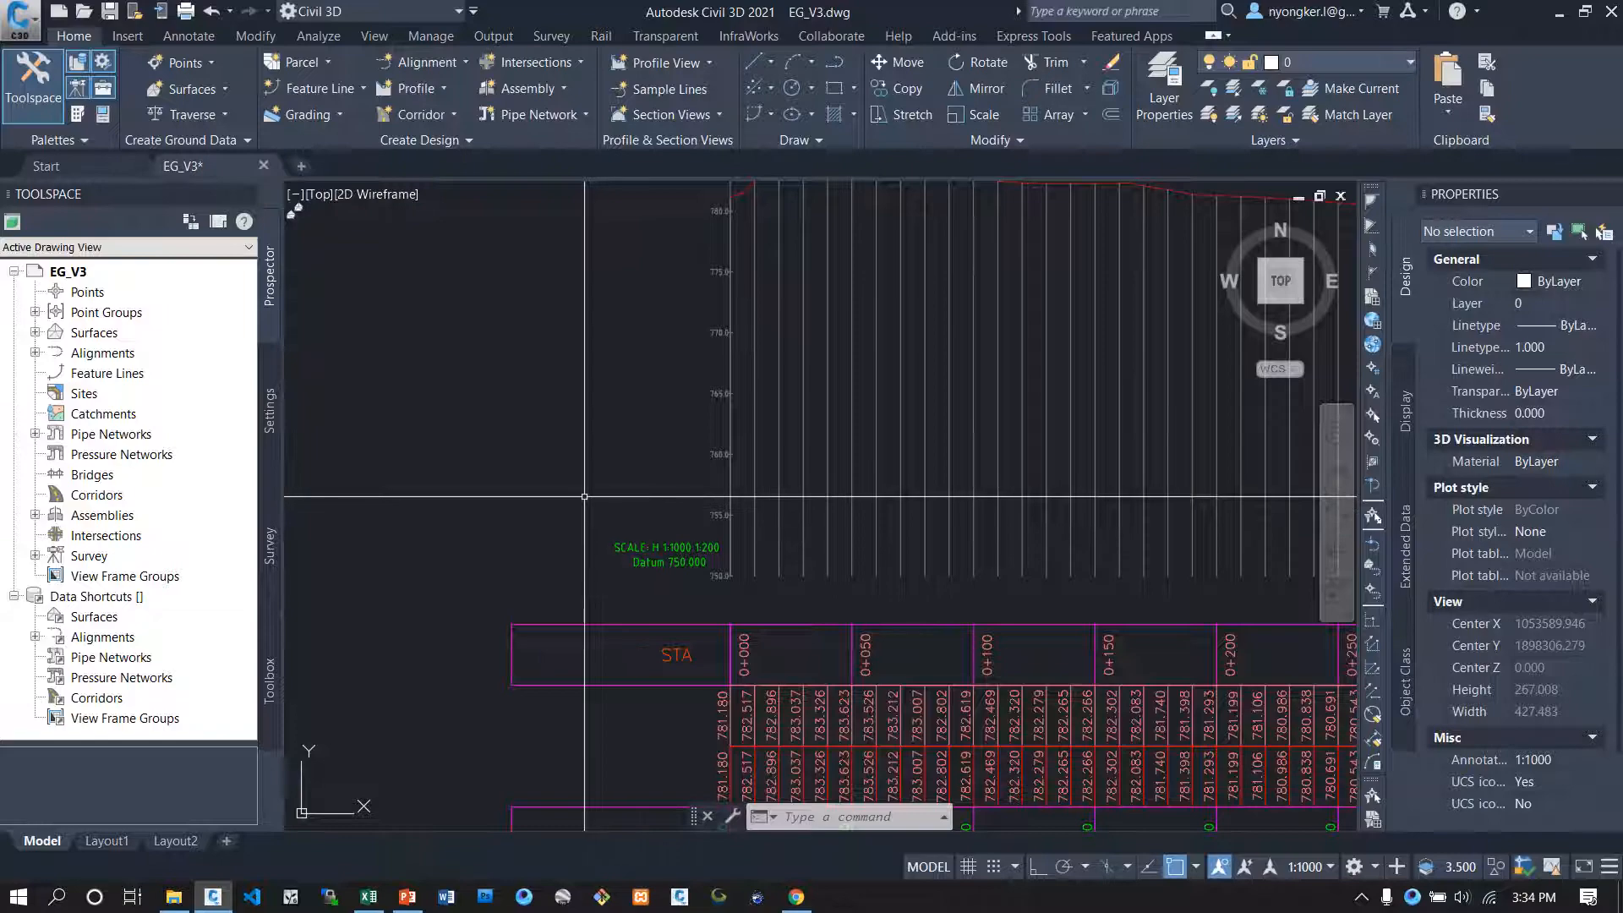
scroll(592, 499, "down", 4)
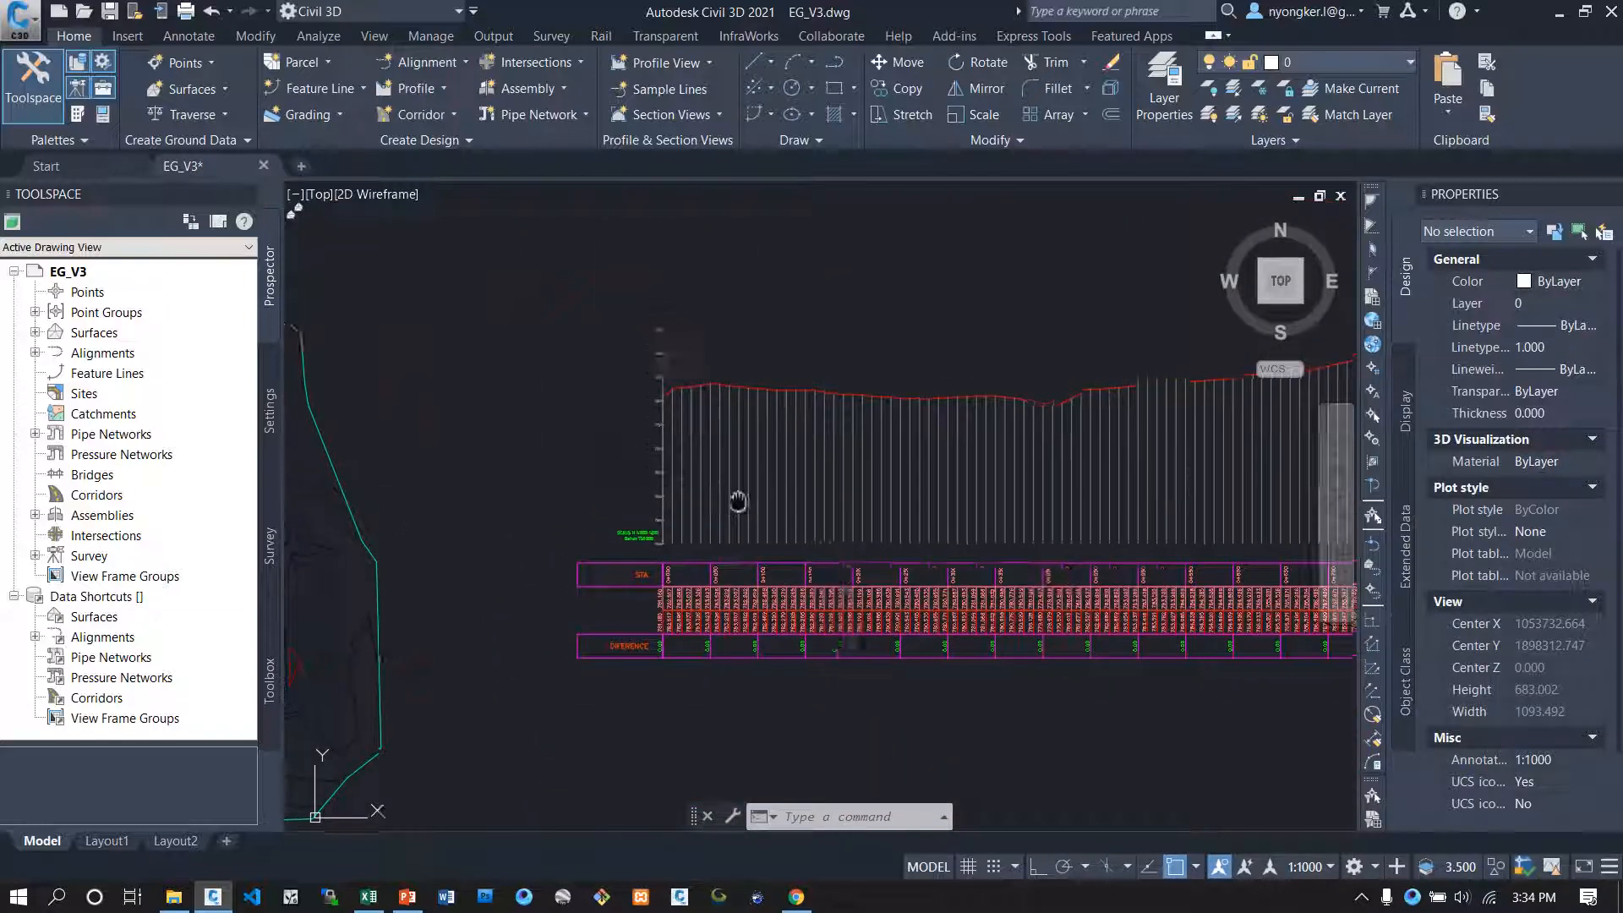
middle_click_drag(725, 501, 1267, 466)
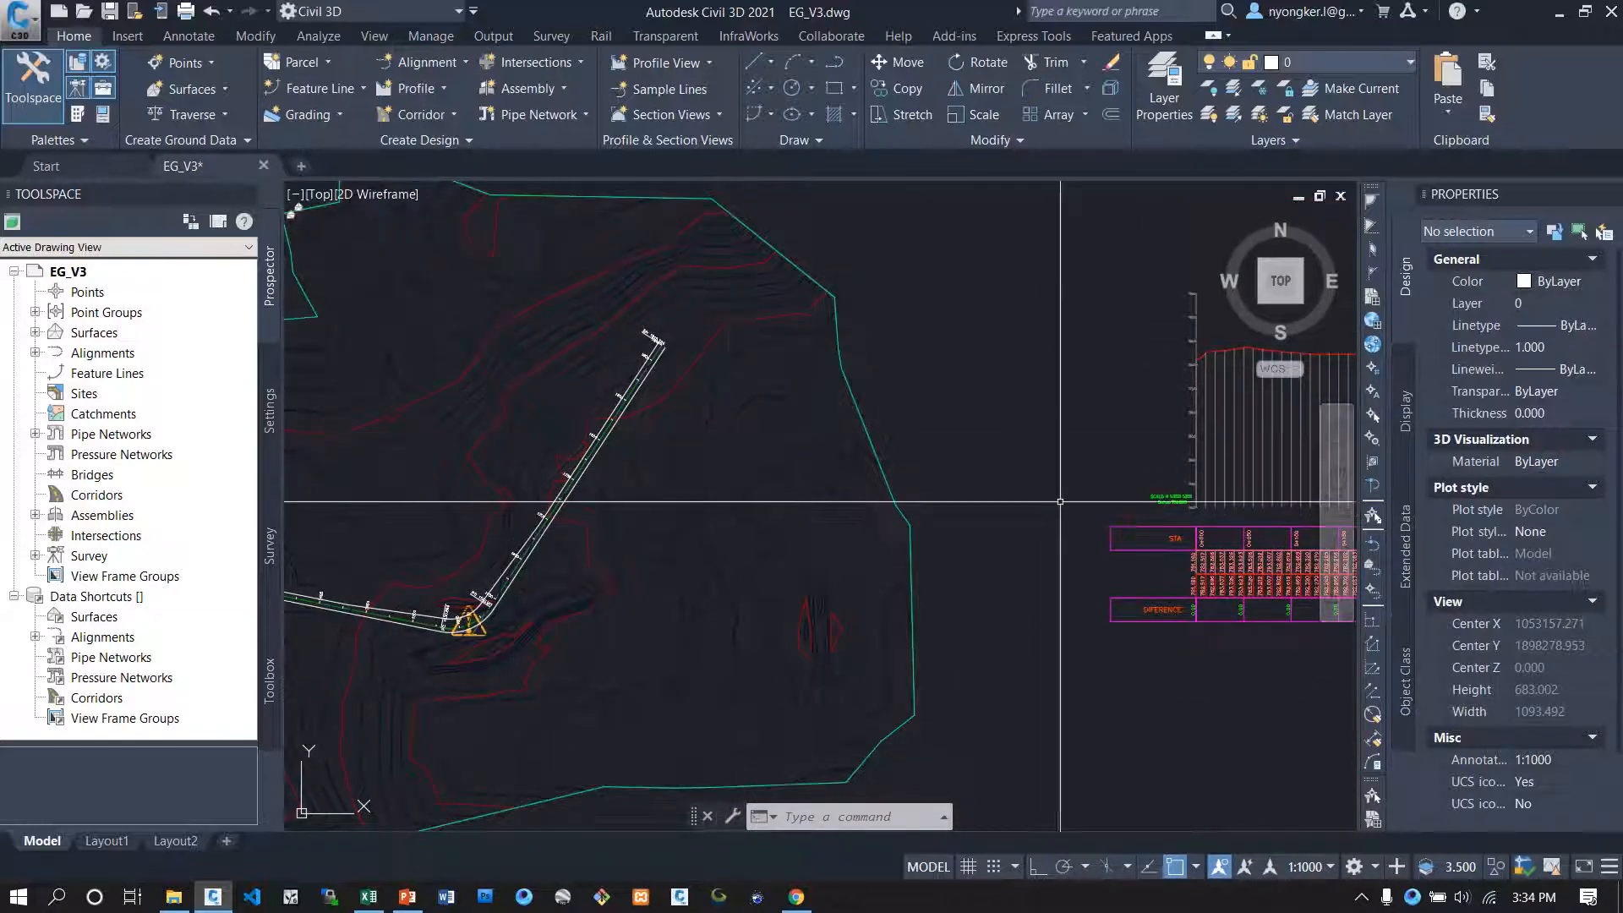
middle_click_drag(1051, 490, 297, 490)
scroll(773, 490, "down", 2)
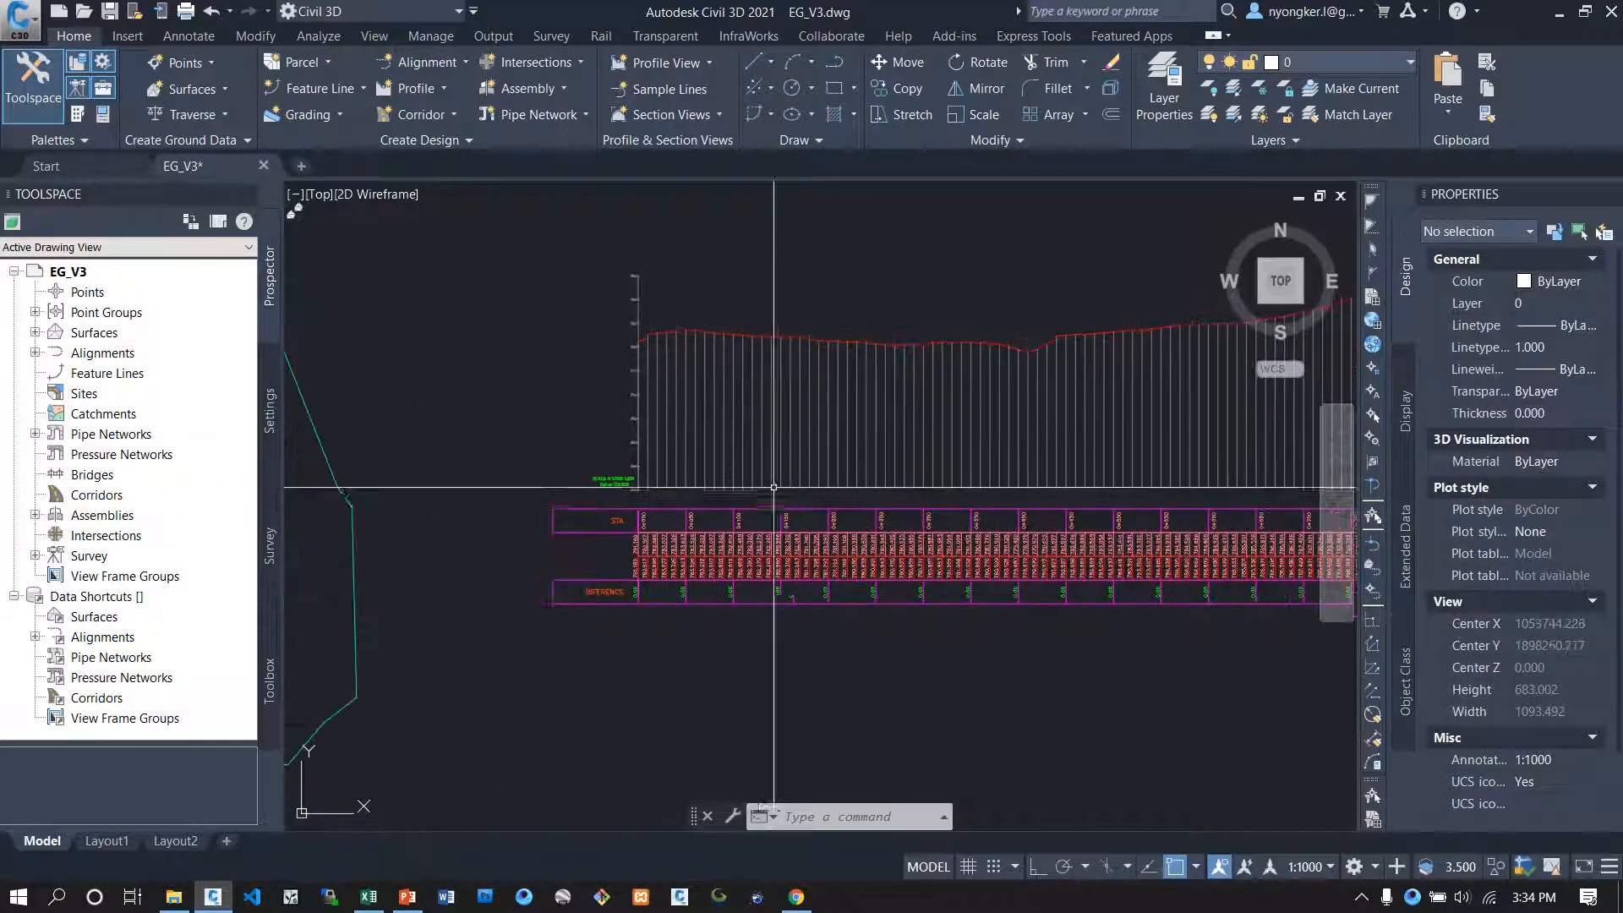
Step: Examine the station, elevation and difference bands along the whole profile view up to its end station
scroll(951, 483, "up", 6)
middle_click_drag(950, 483, 473, 499)
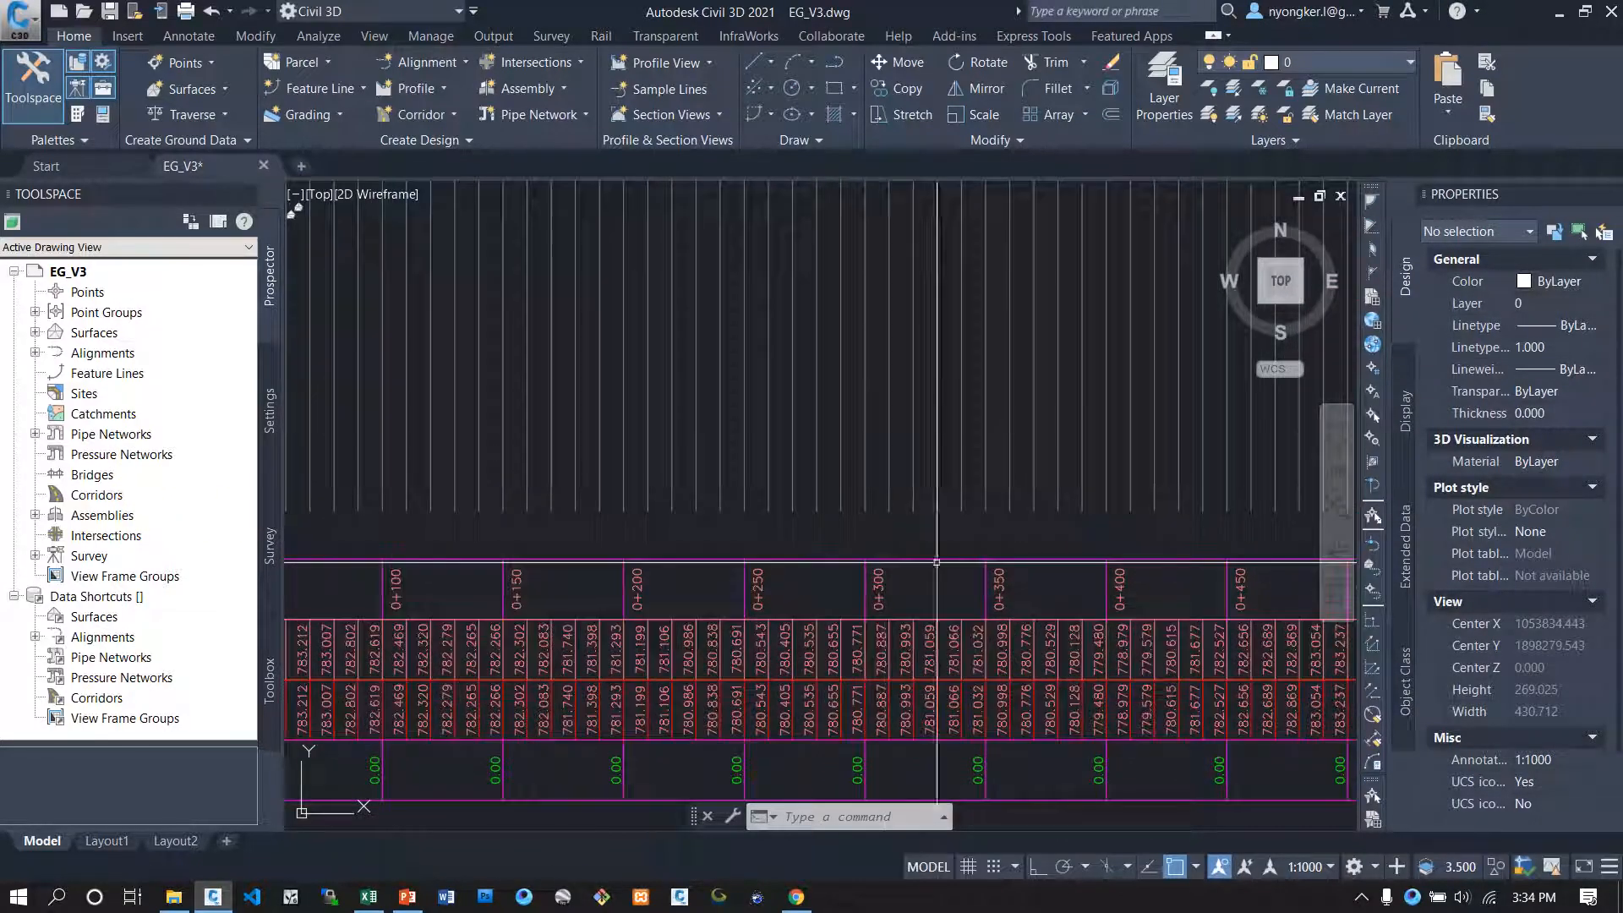
middle_click_drag(1011, 558, 364, 541)
middle_click_drag(1057, 541, 474, 550)
middle_click_drag(1015, 558, 355, 553)
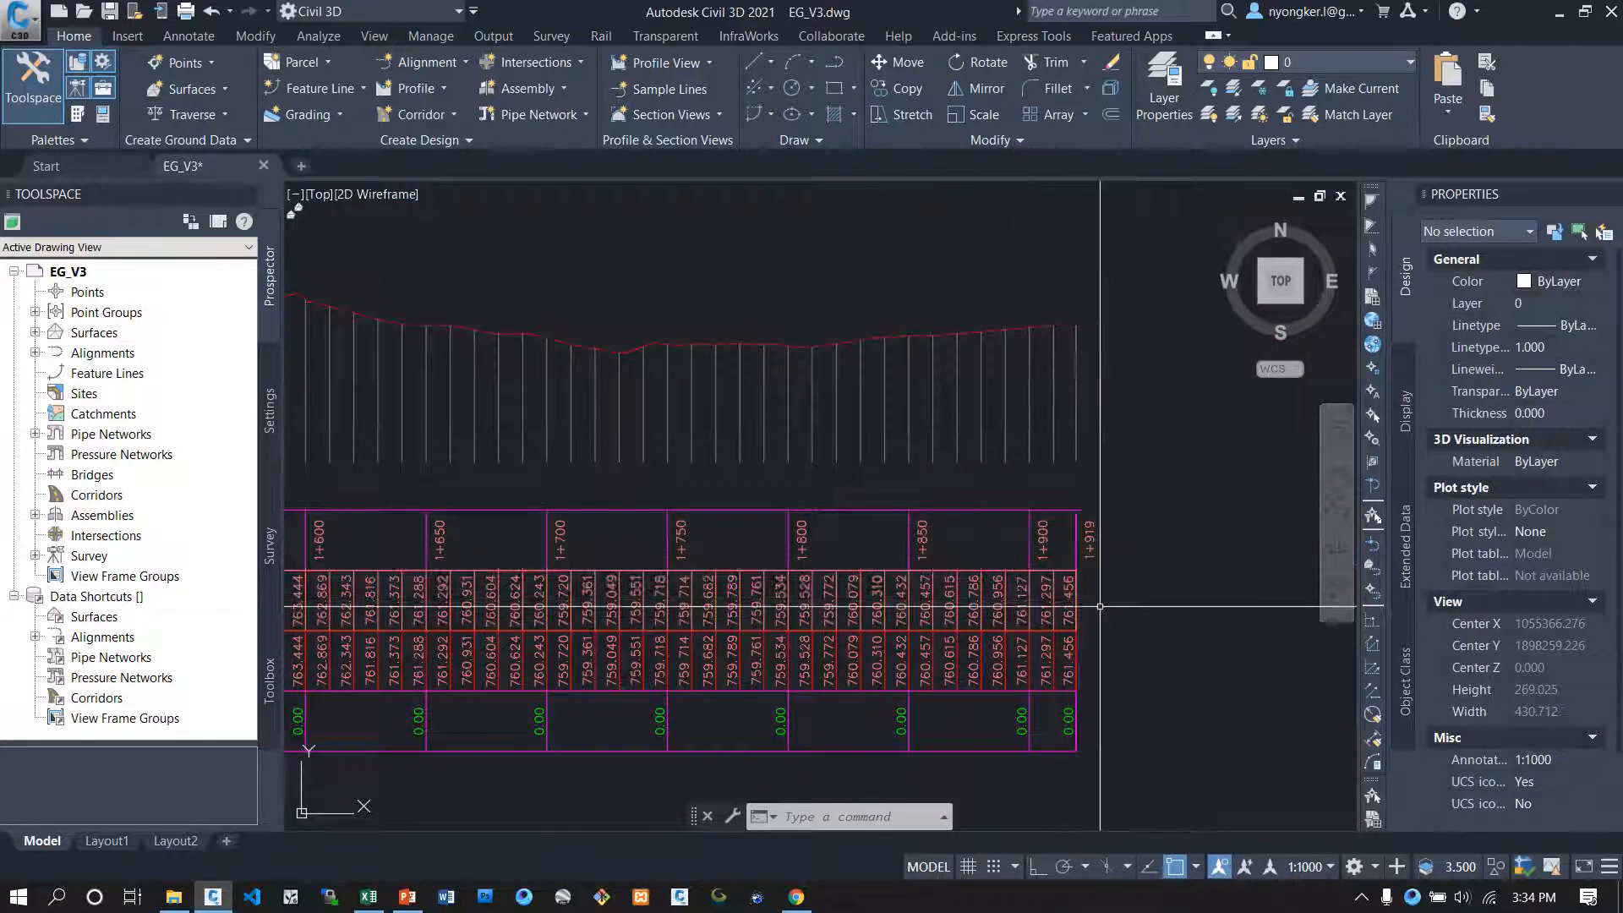
middle_click_drag(833, 546, 1251, 510)
scroll(1252, 510, "down", 4)
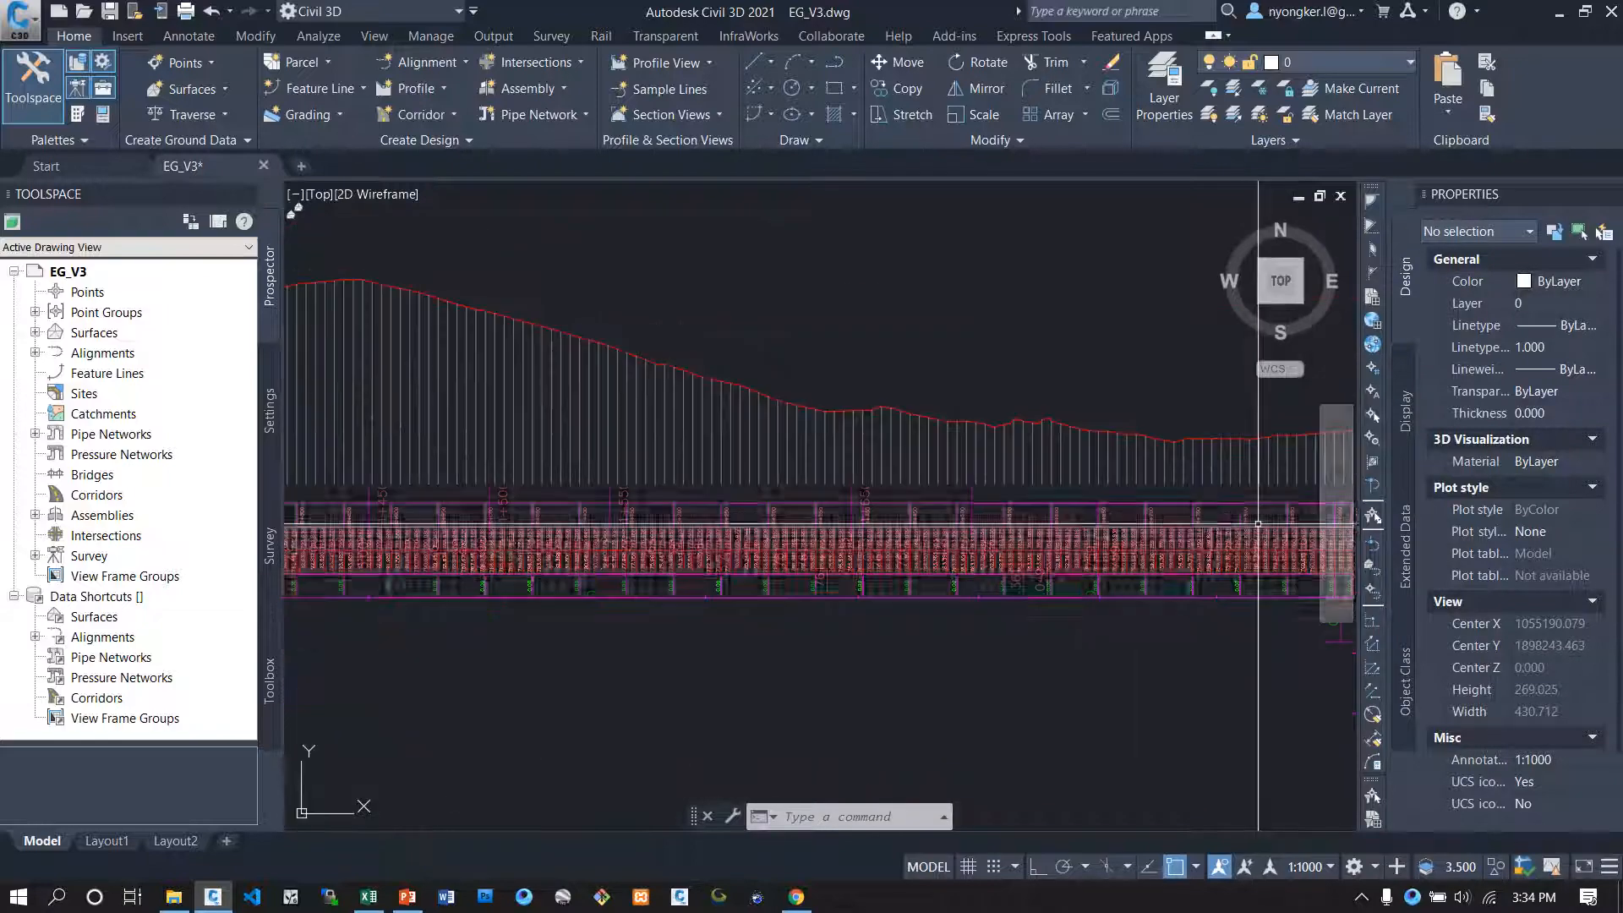
middle_click_drag(575, 566, 1034, 571)
scroll(980, 572, "down", 3)
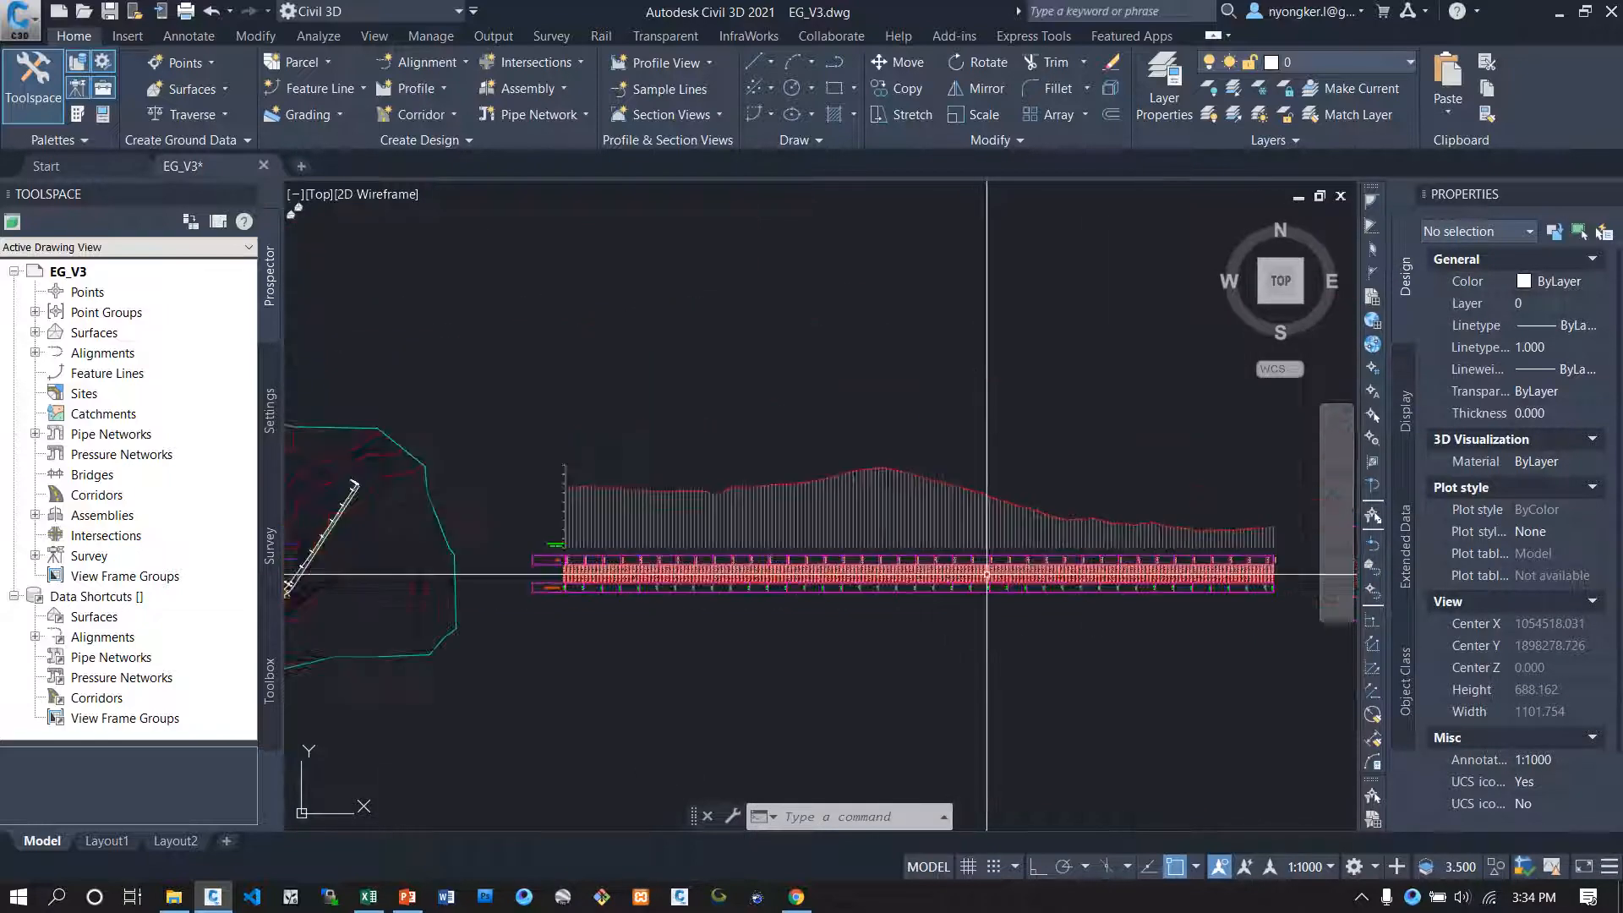
Step: Review the existing ground line's overall shape and its elevation axis, and view the profile together with the full road alignment
scroll(978, 572, "up", 2)
scroll(978, 571, "down", 2)
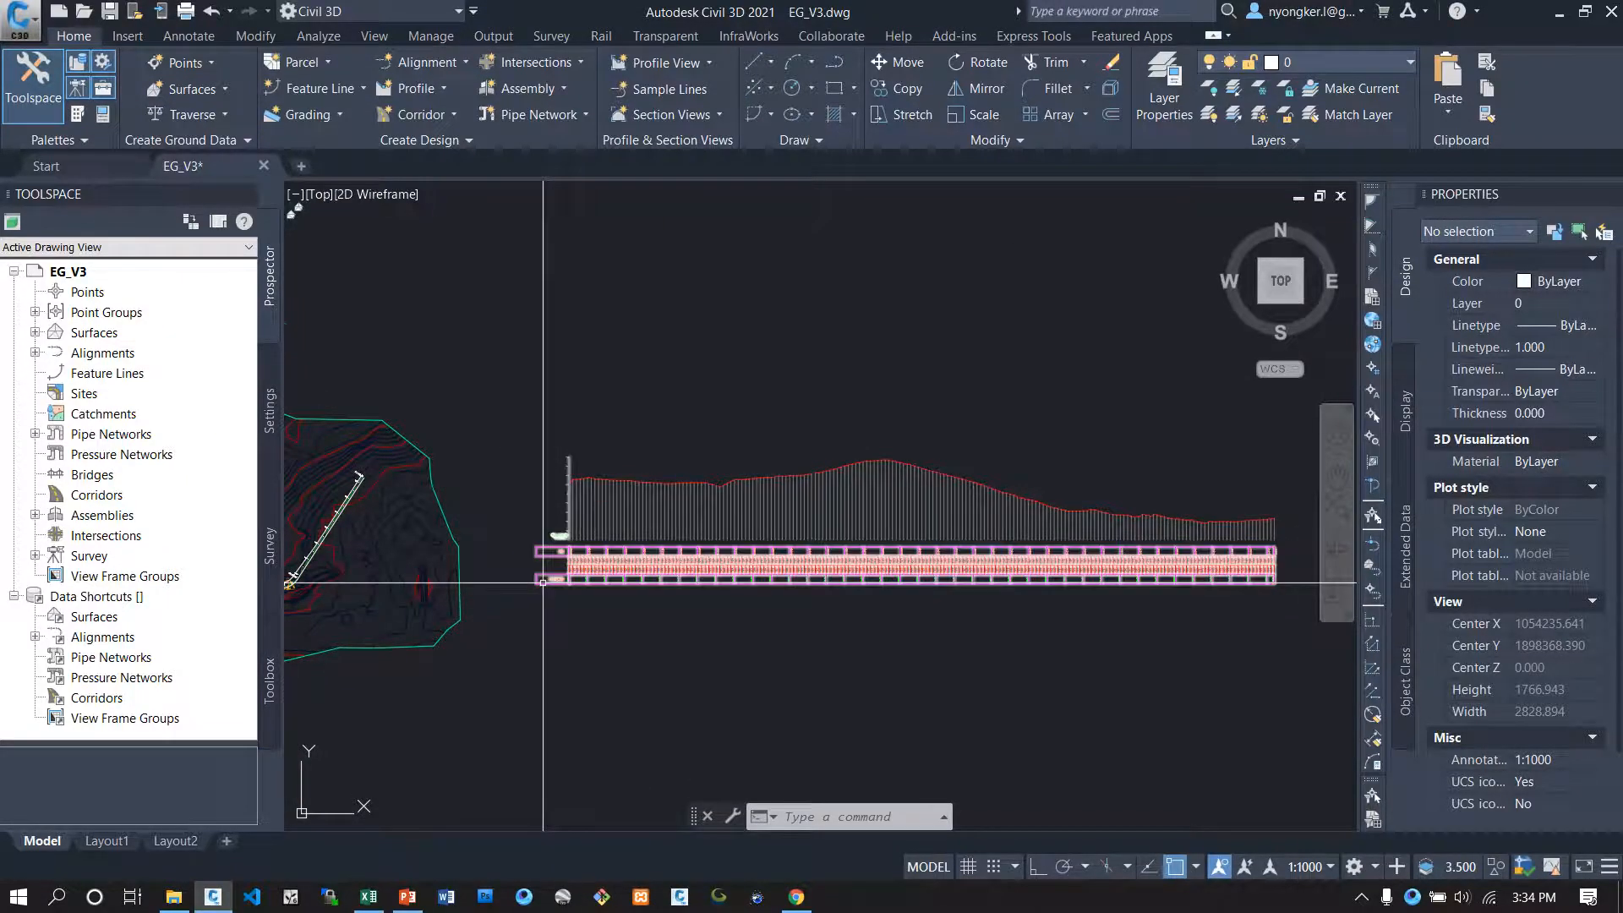
scroll(522, 591, "up", 2)
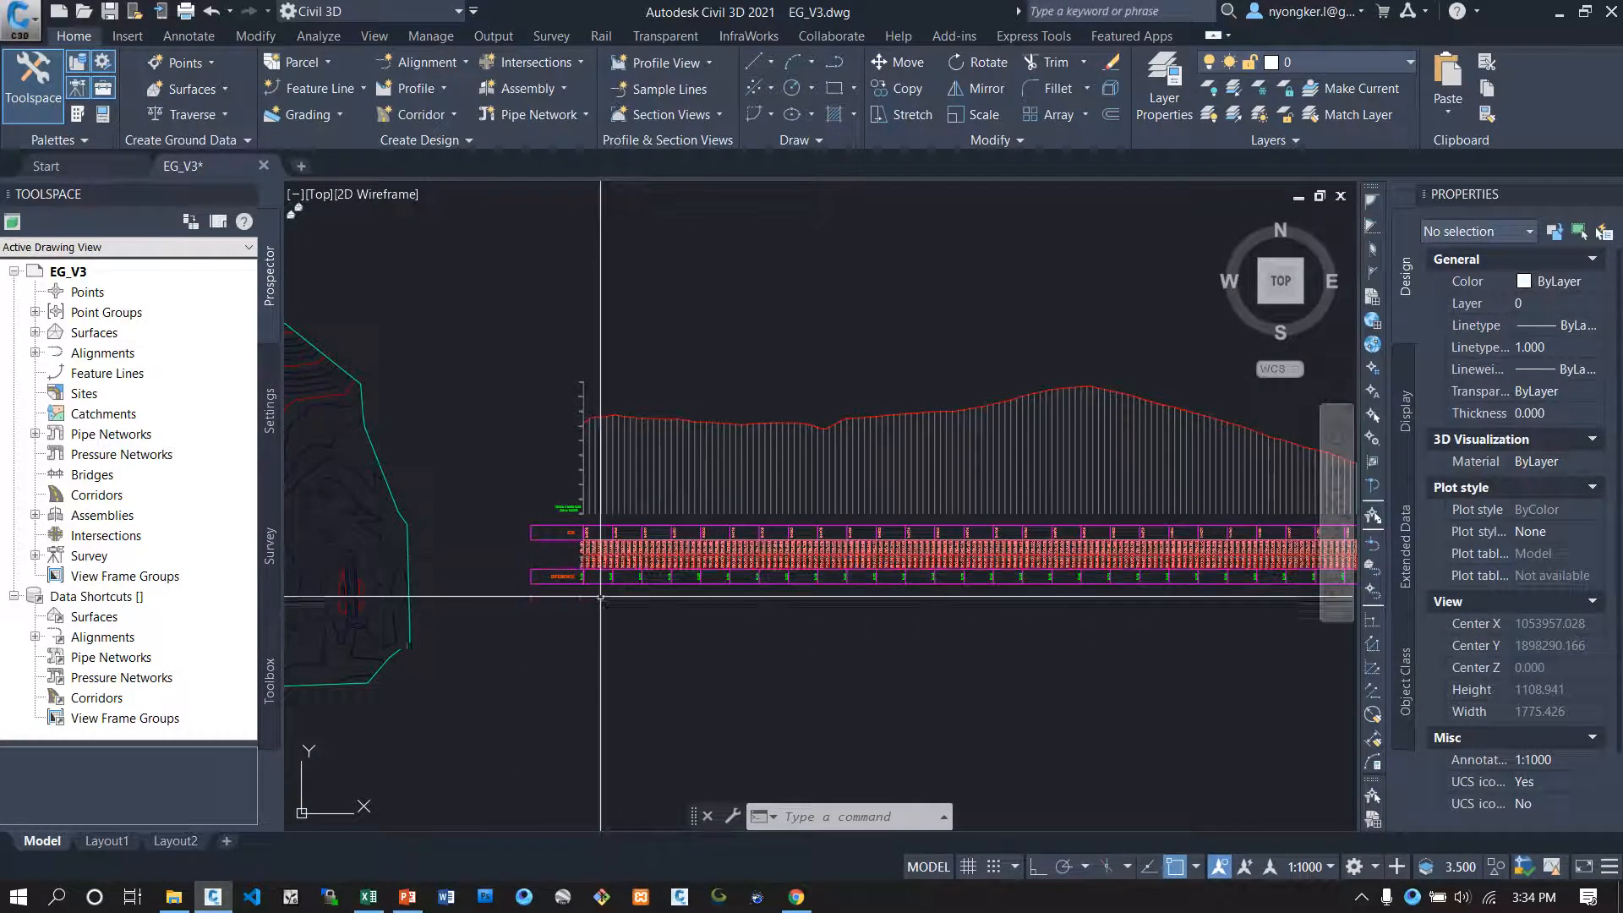
scroll(533, 448, "up", 2)
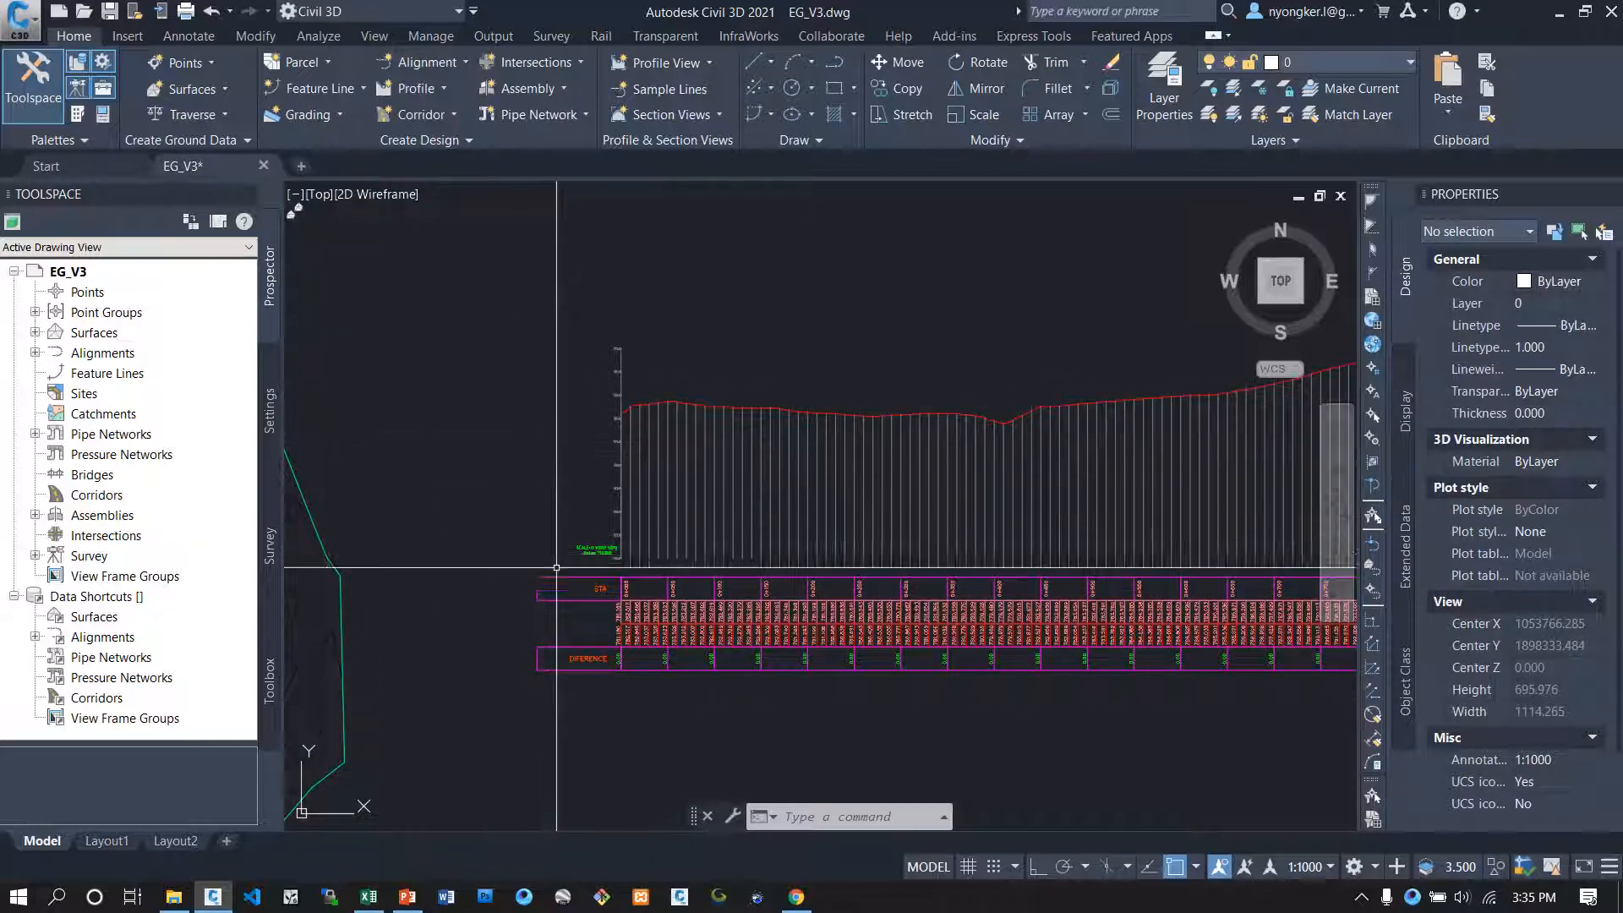
scroll(570, 546, "up", 2)
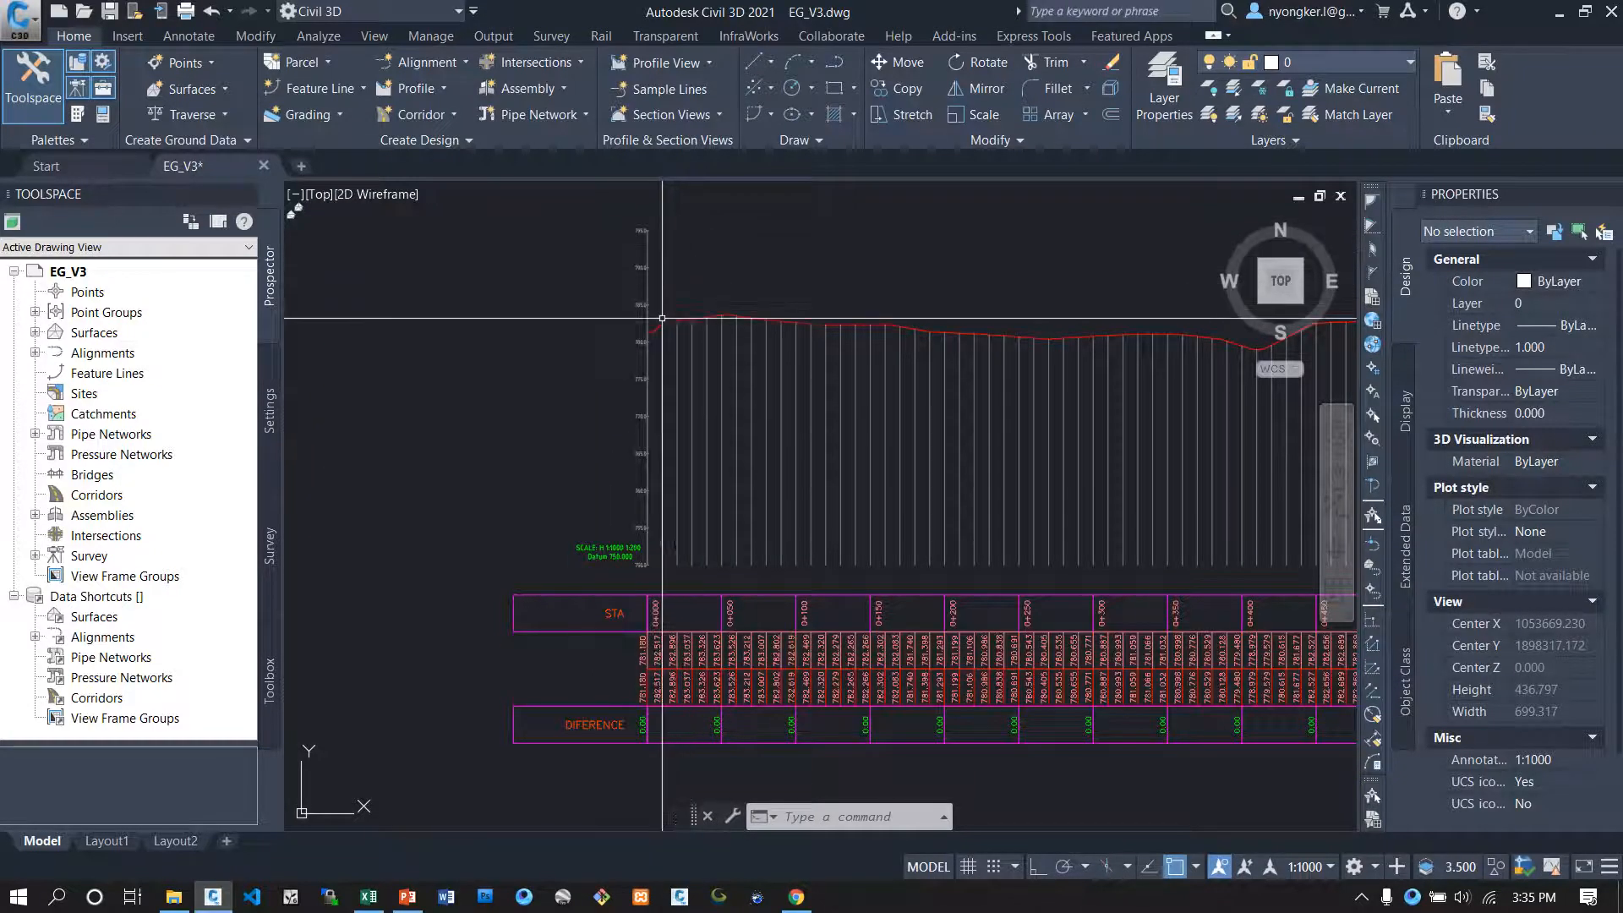
scroll(482, 342, "down", 2)
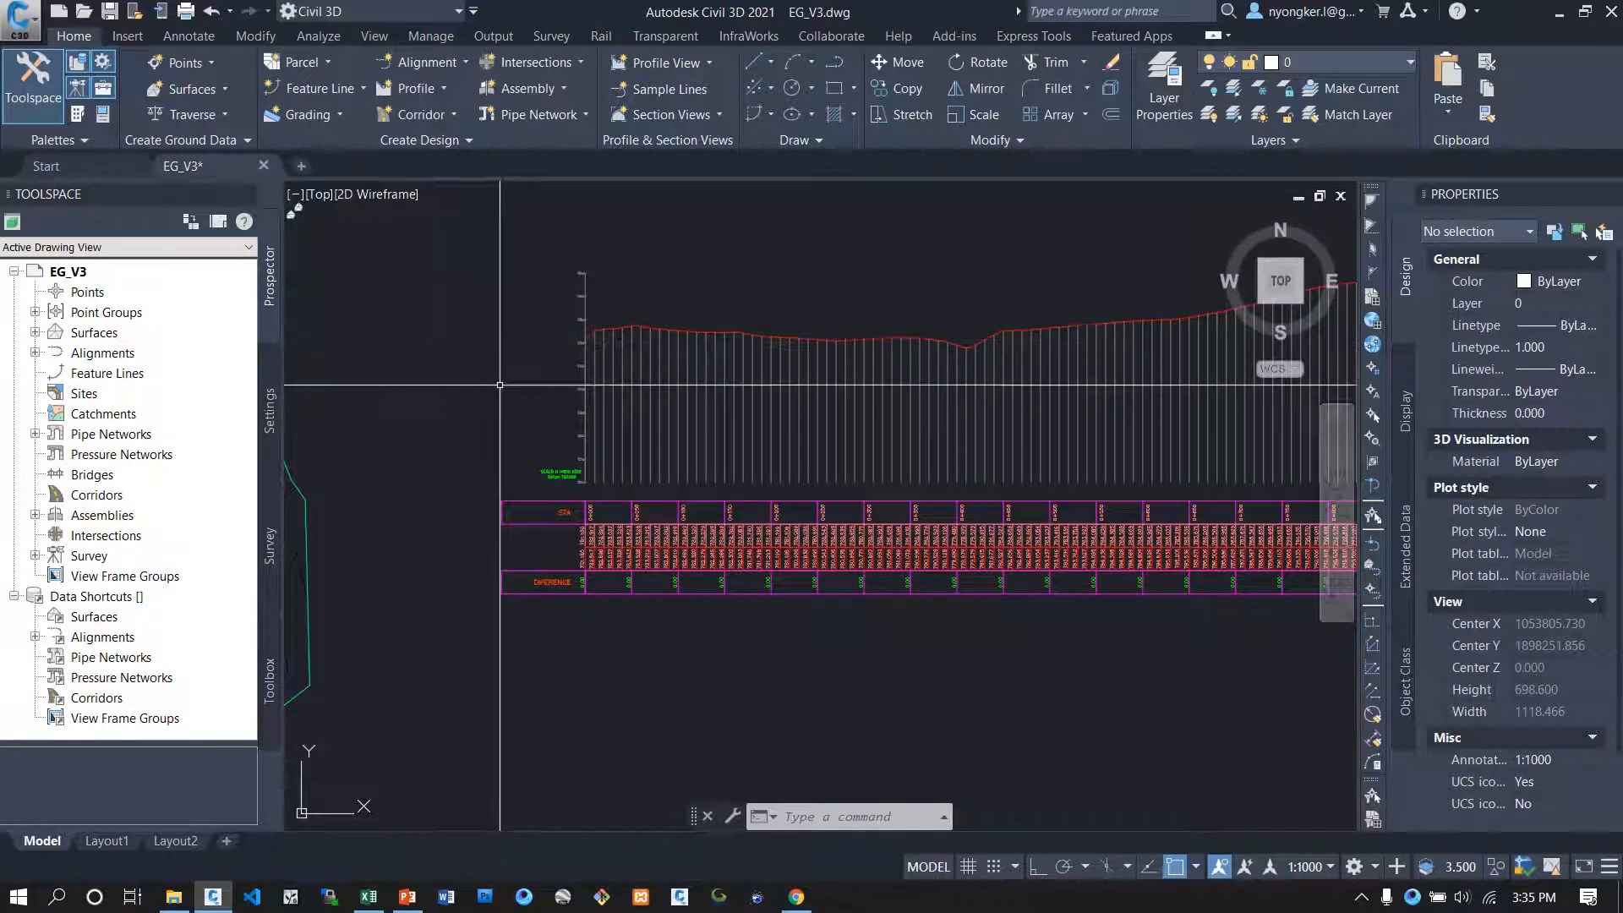
scroll(592, 384, "down", 8)
scroll(807, 382, "up", 2)
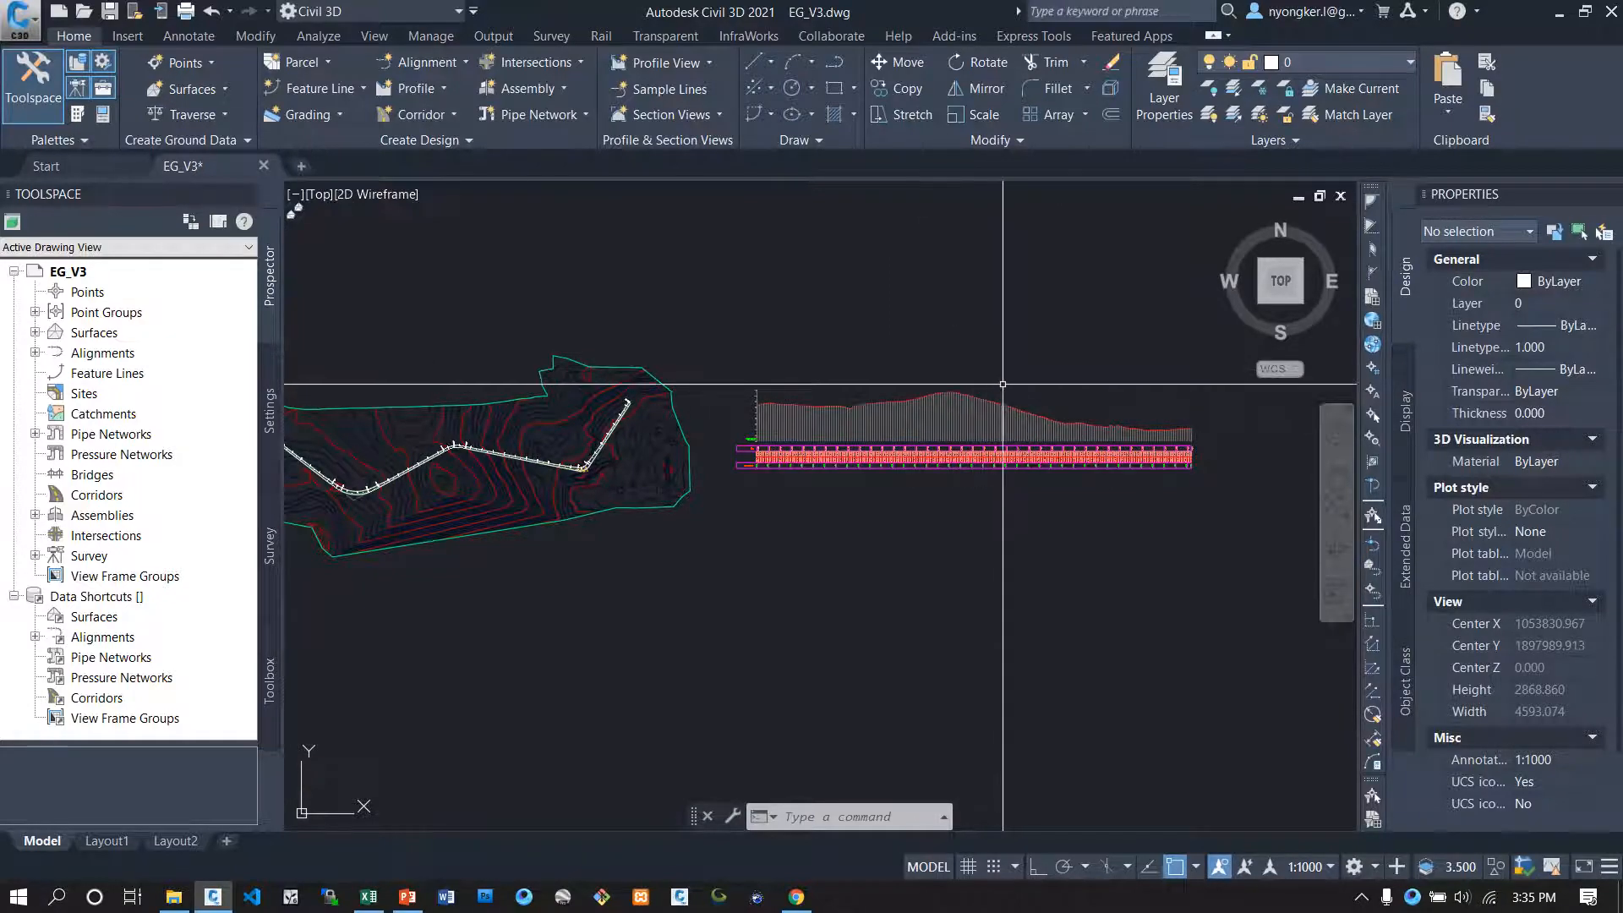
Step: Switch to File Explorer and open the PDF "Keputusan Menteri ESDM Nomor 1827 K 30 MEM 2018" from the Jalan Tambang folder
left_click(171, 898)
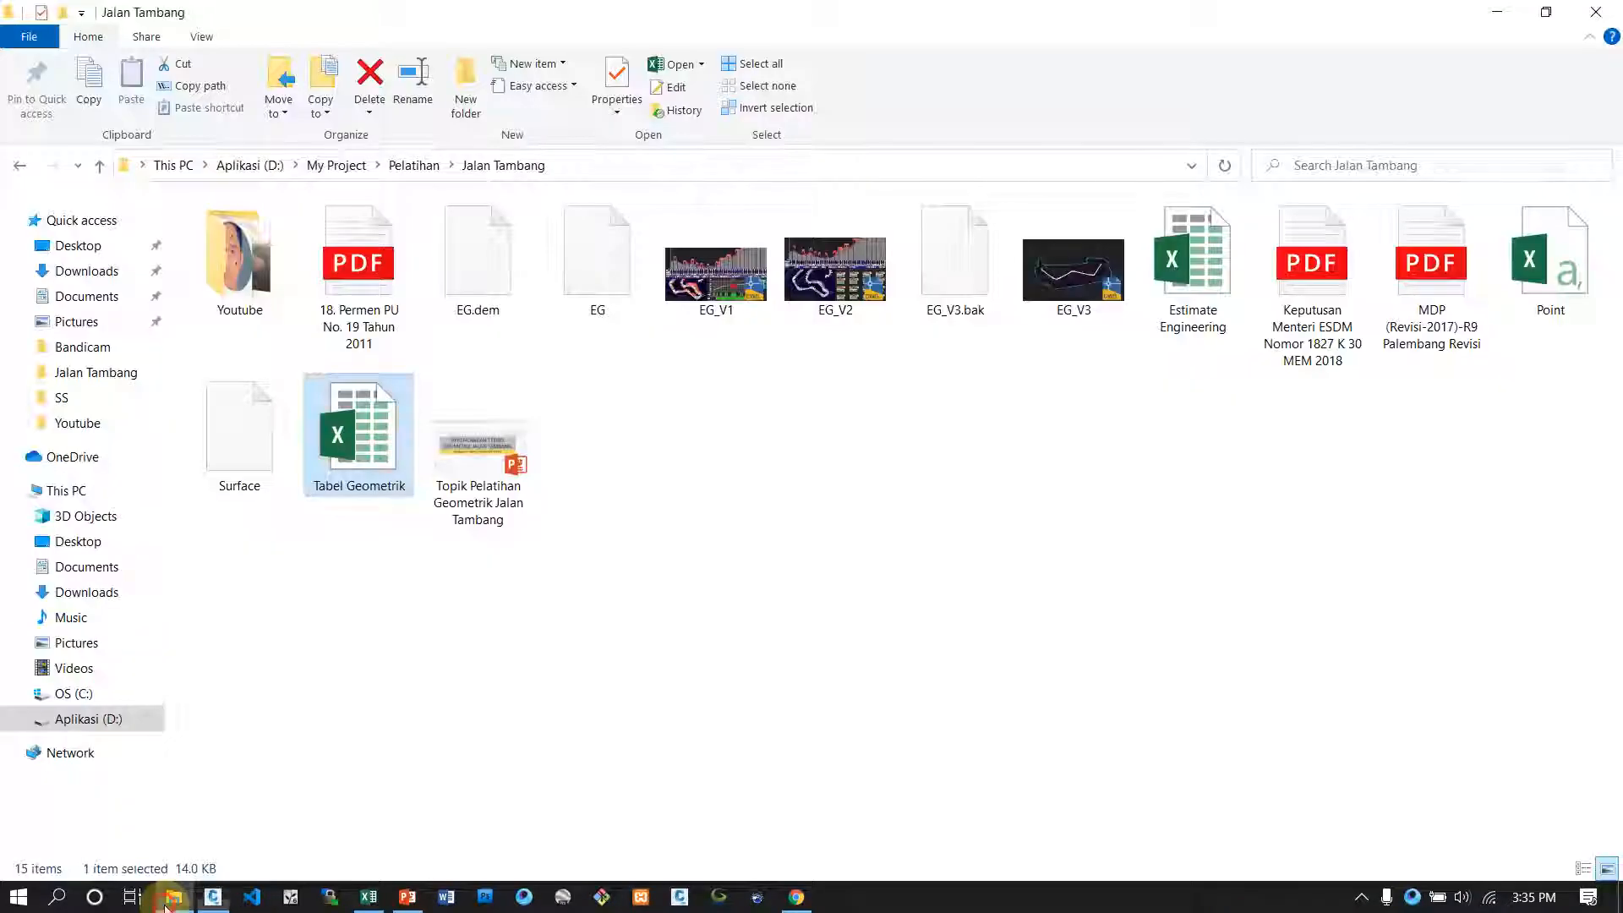
left_click(1307, 372)
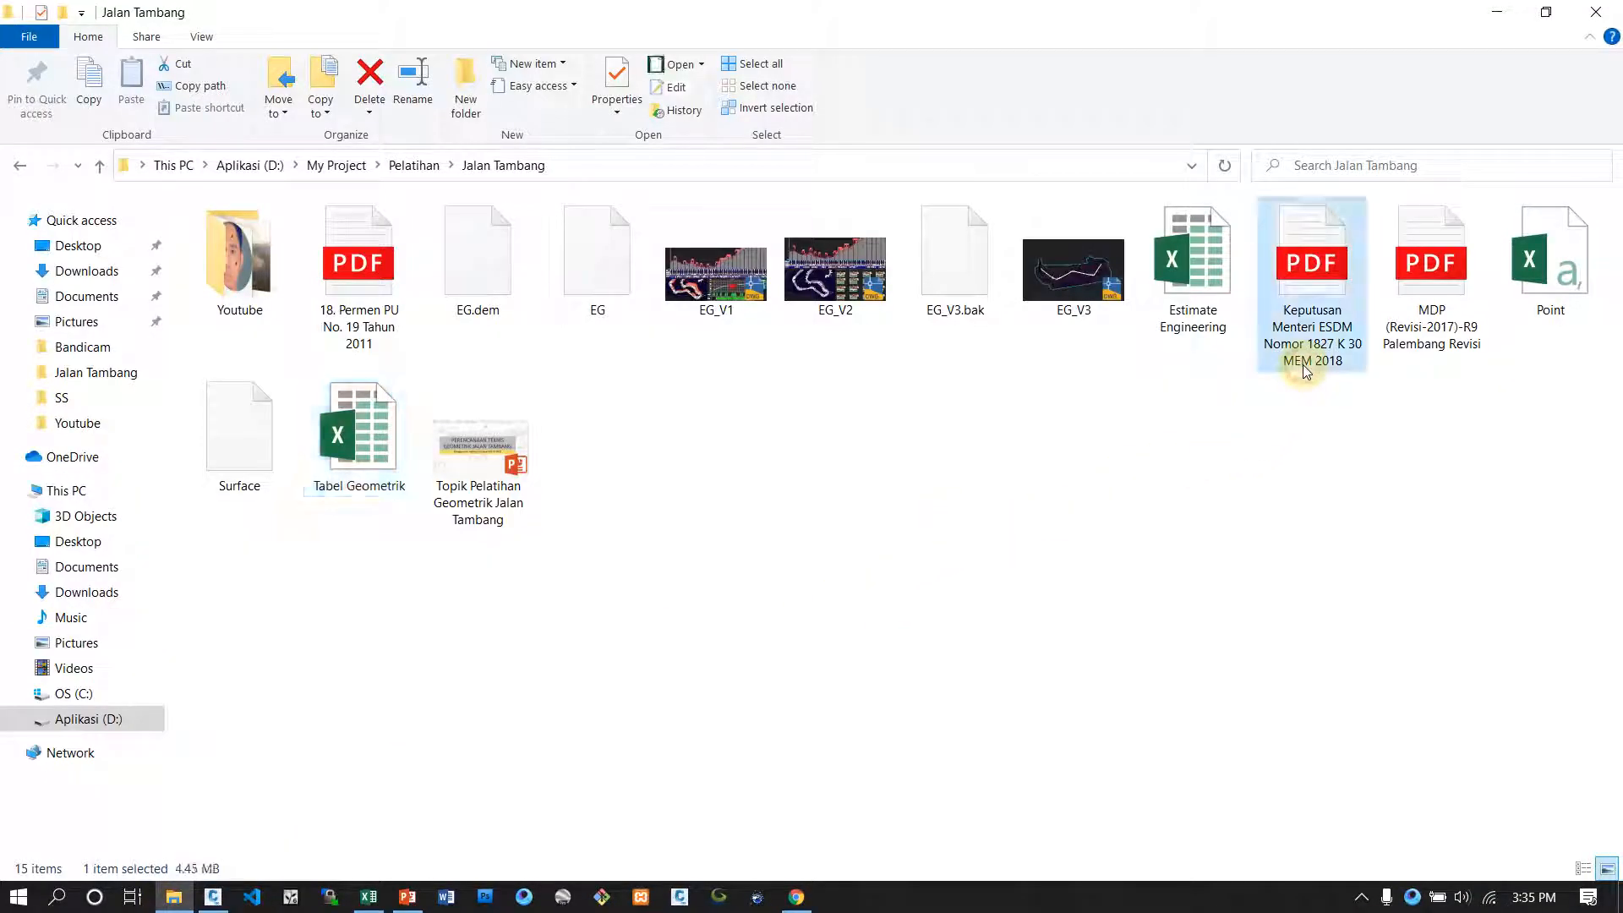
double_click(1327, 357)
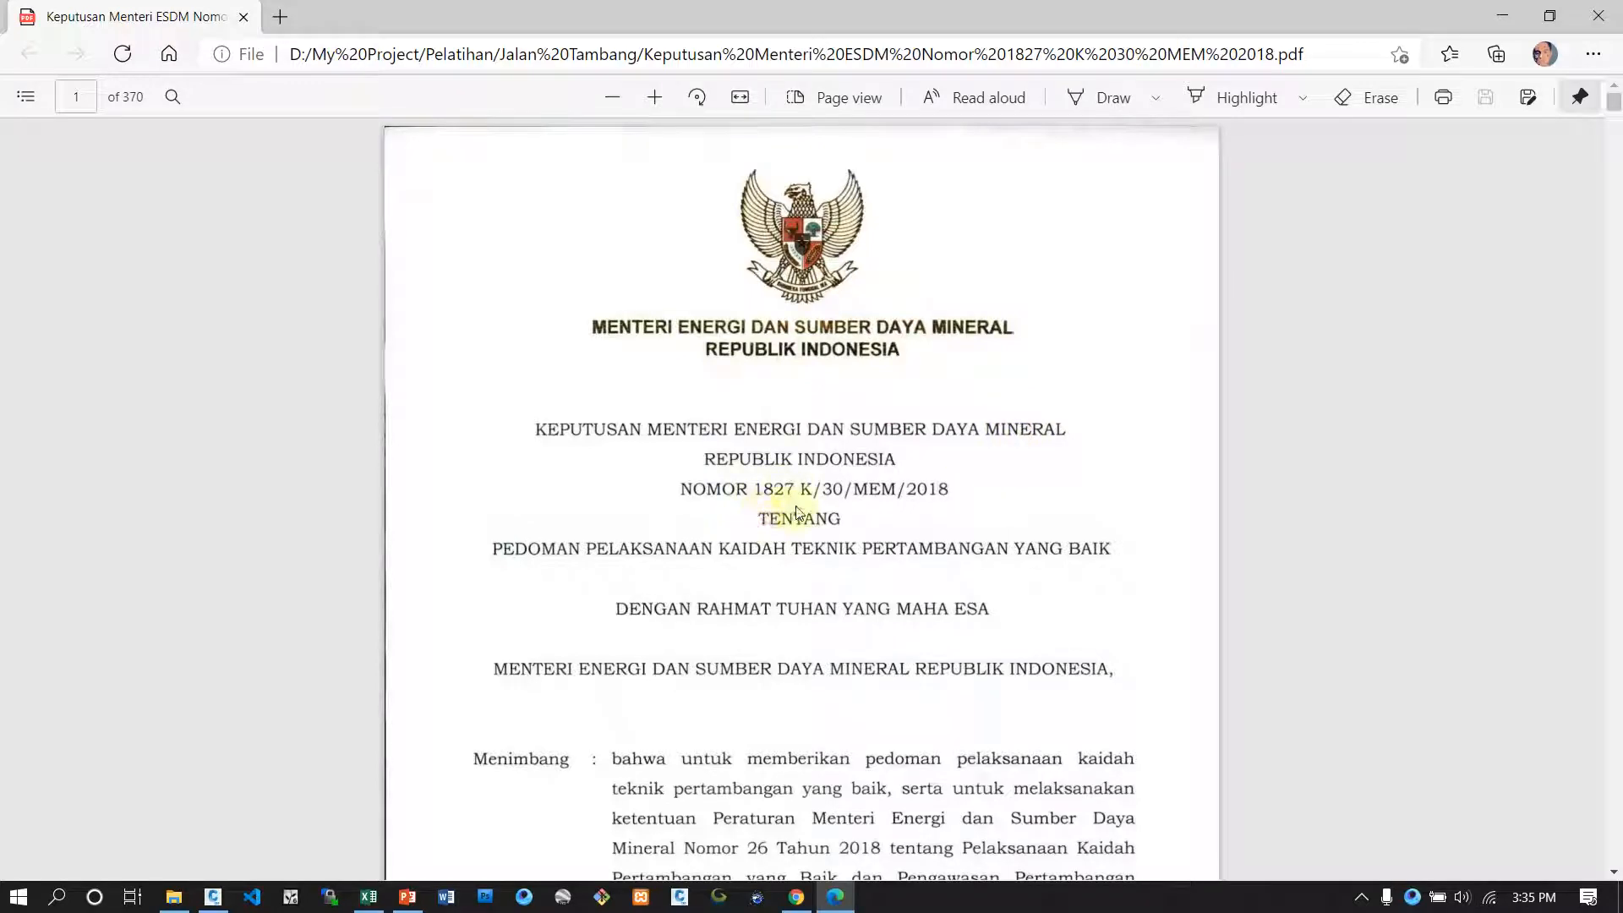
Step: Go to page 98 of the decree and read the Jalan Pertambangan requirements down to the cross fall and grade rules
left_click(77, 99)
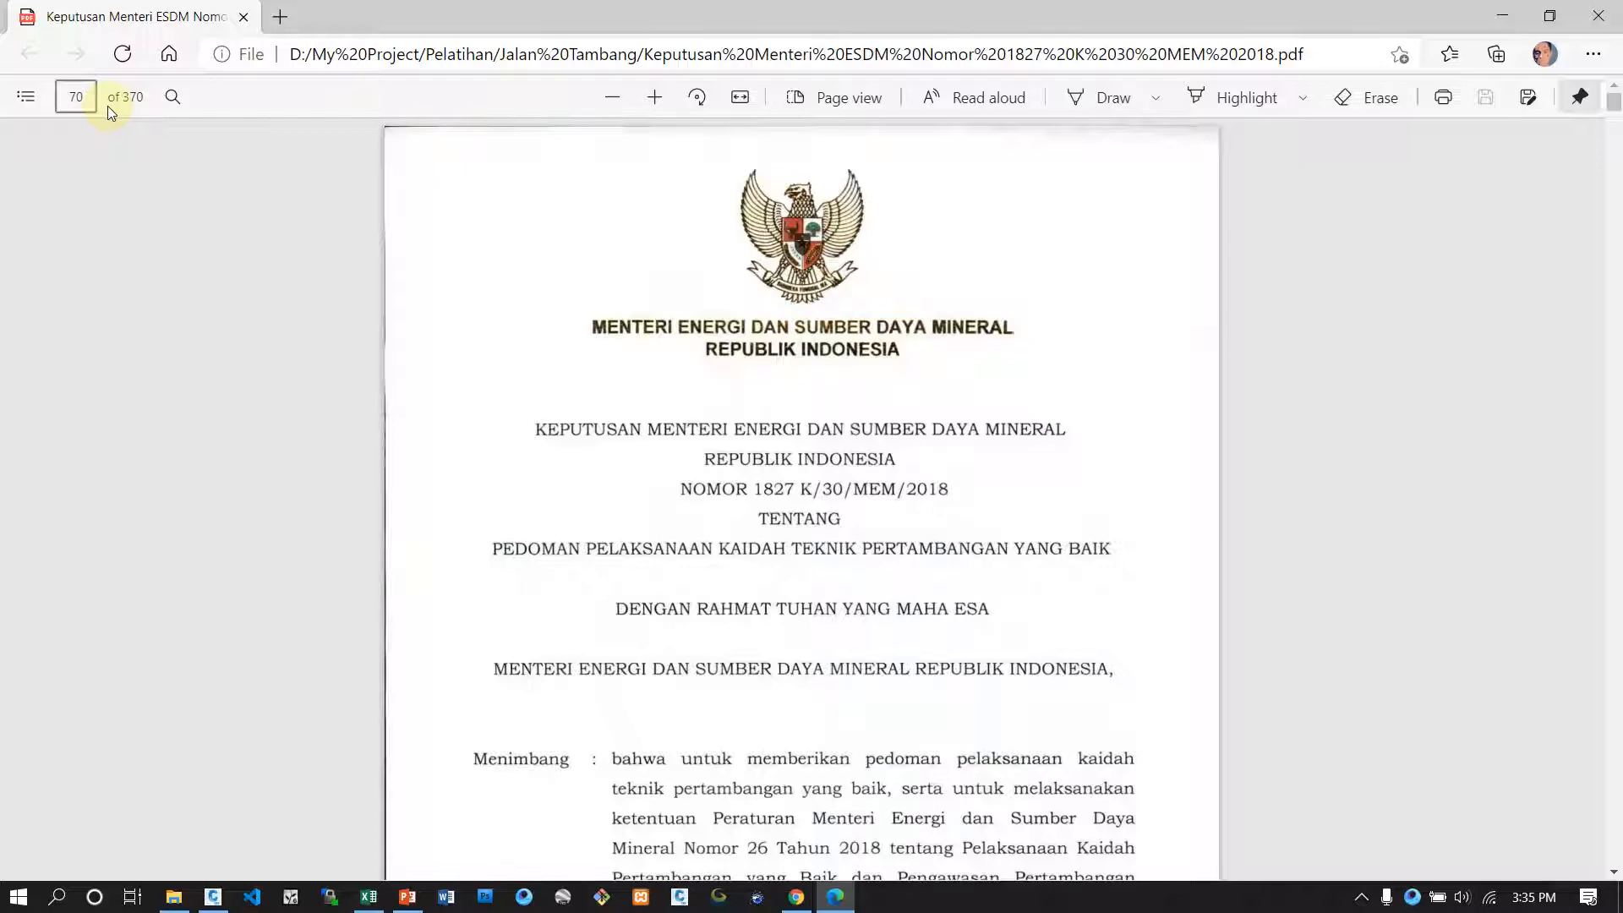
key("Return")
left_click(69, 96)
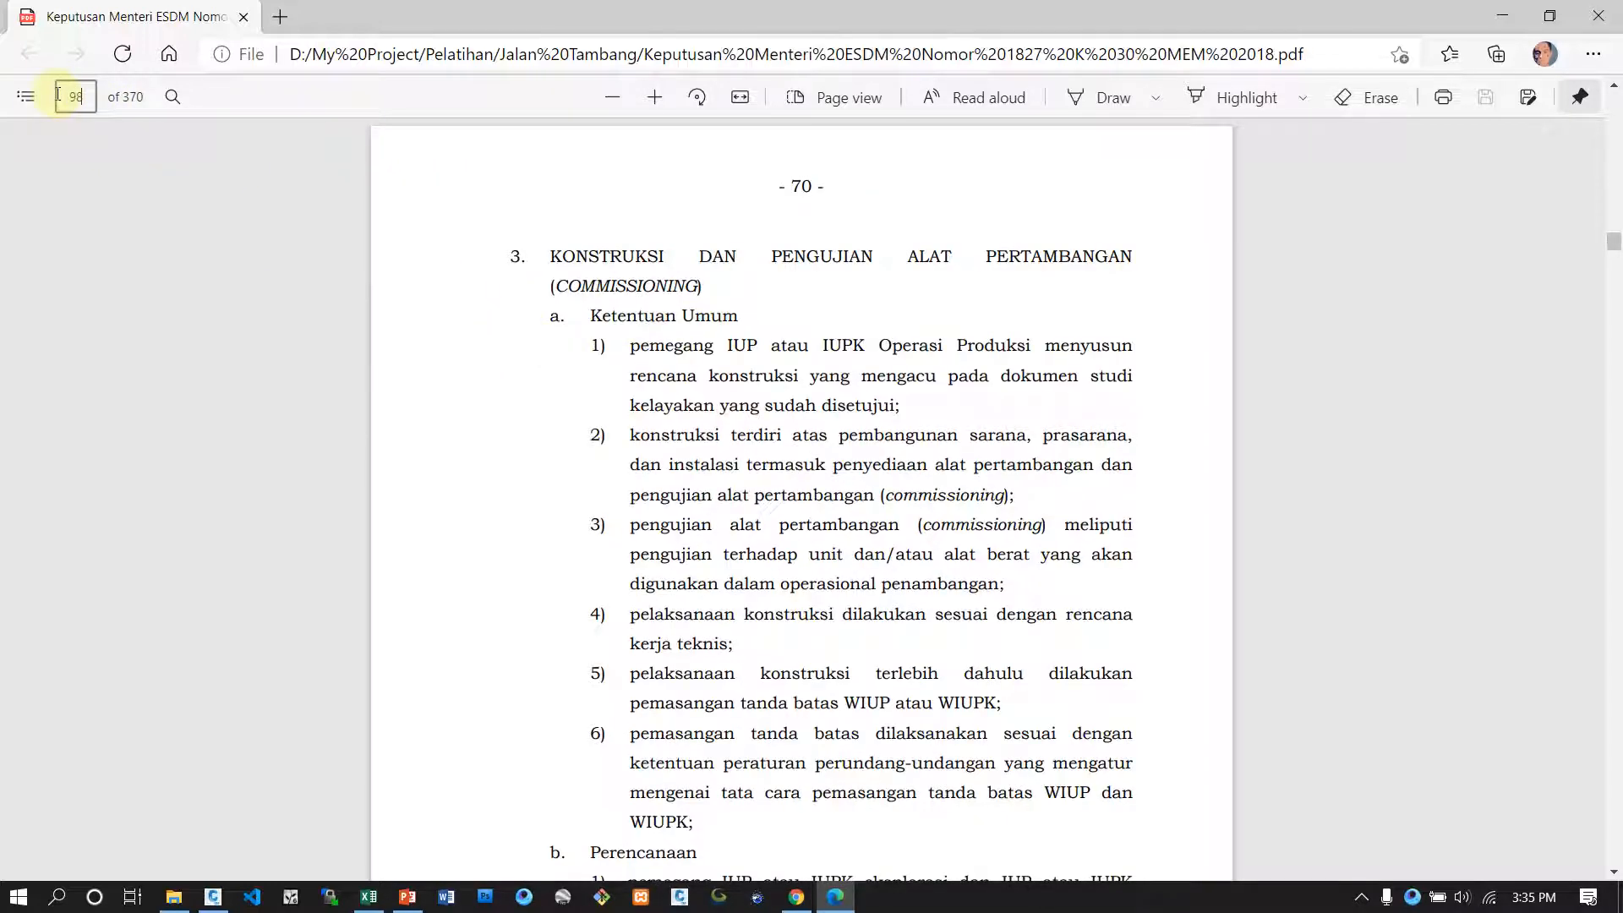
key("Return")
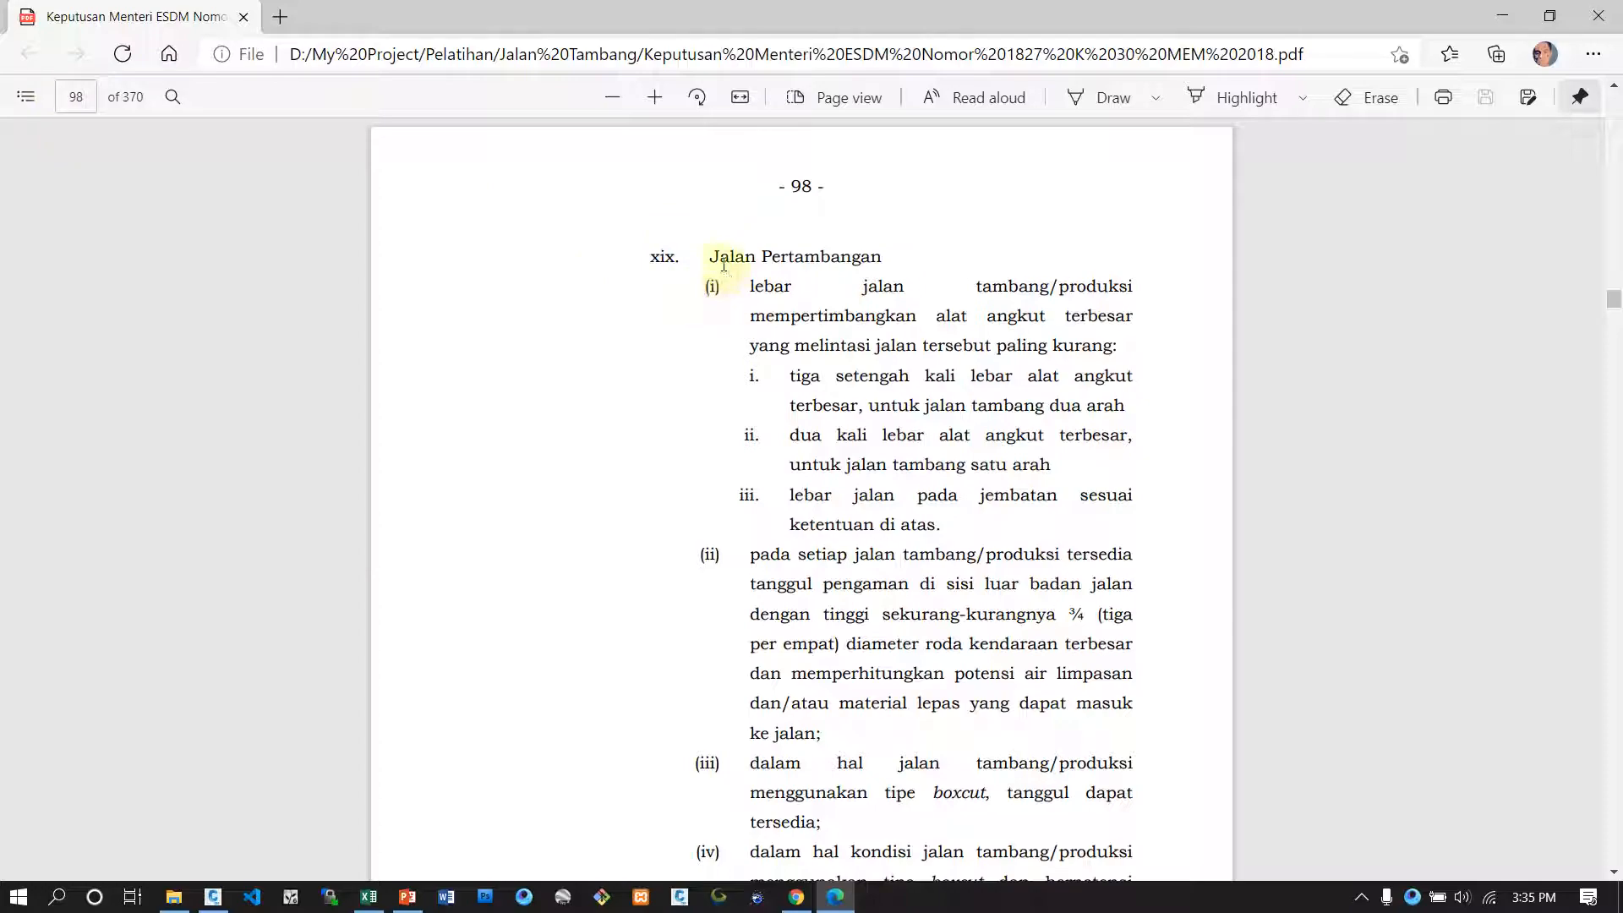
scroll(890, 411, "down", 5)
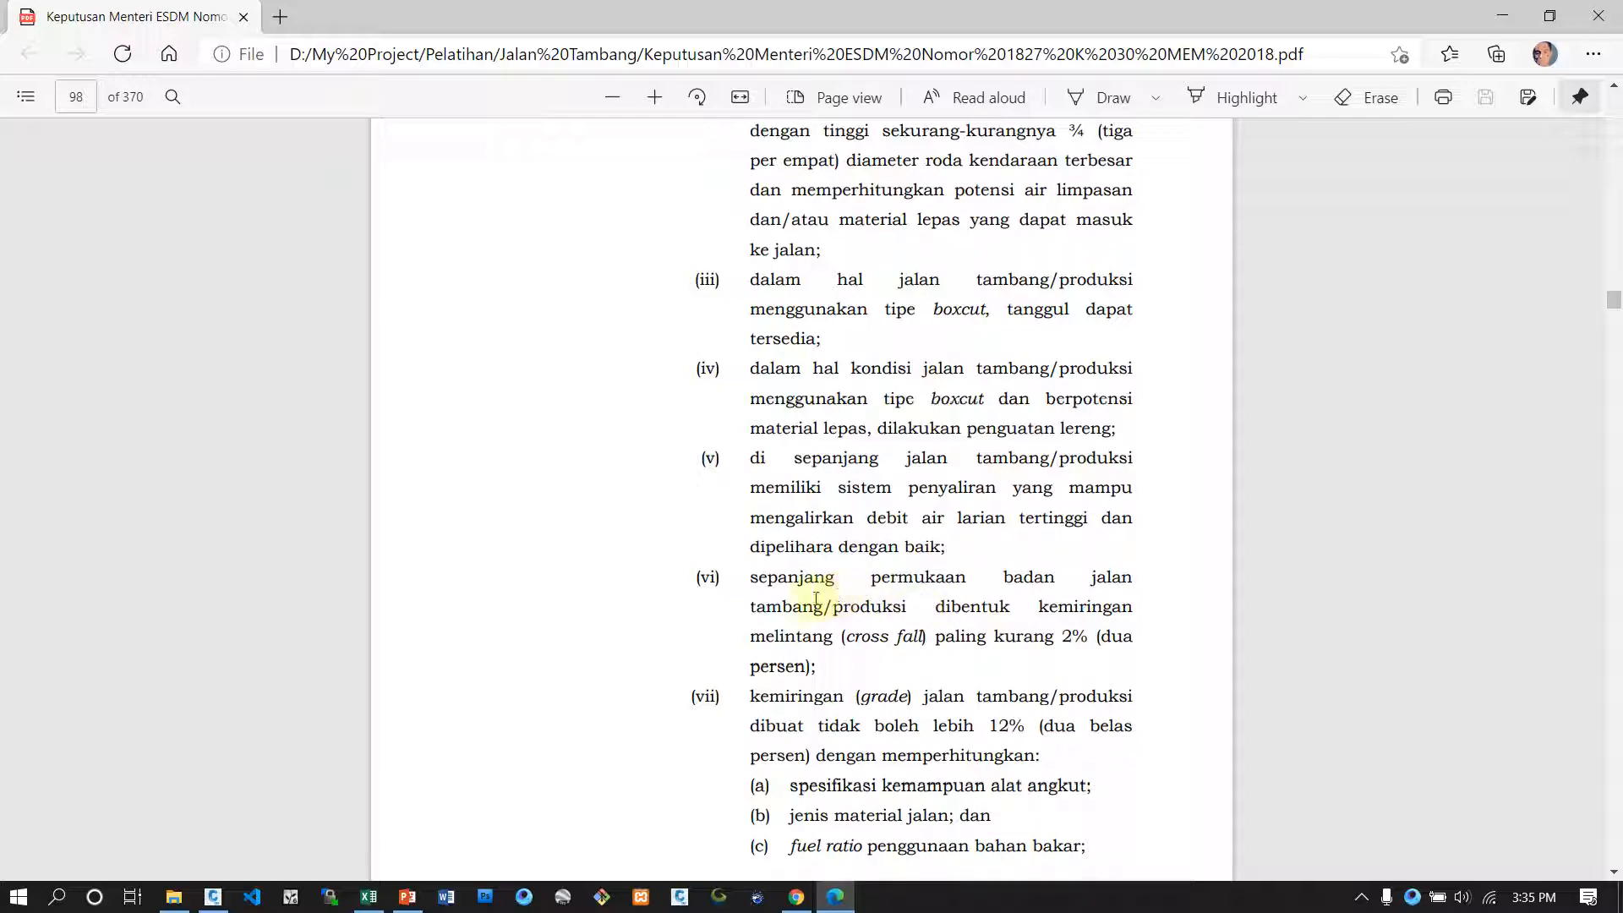
Step: Compare the road cross-section sketches in the Tabel Geometrik workbook with the decree's cross fall and grade rules on page 98
left_click(368, 897)
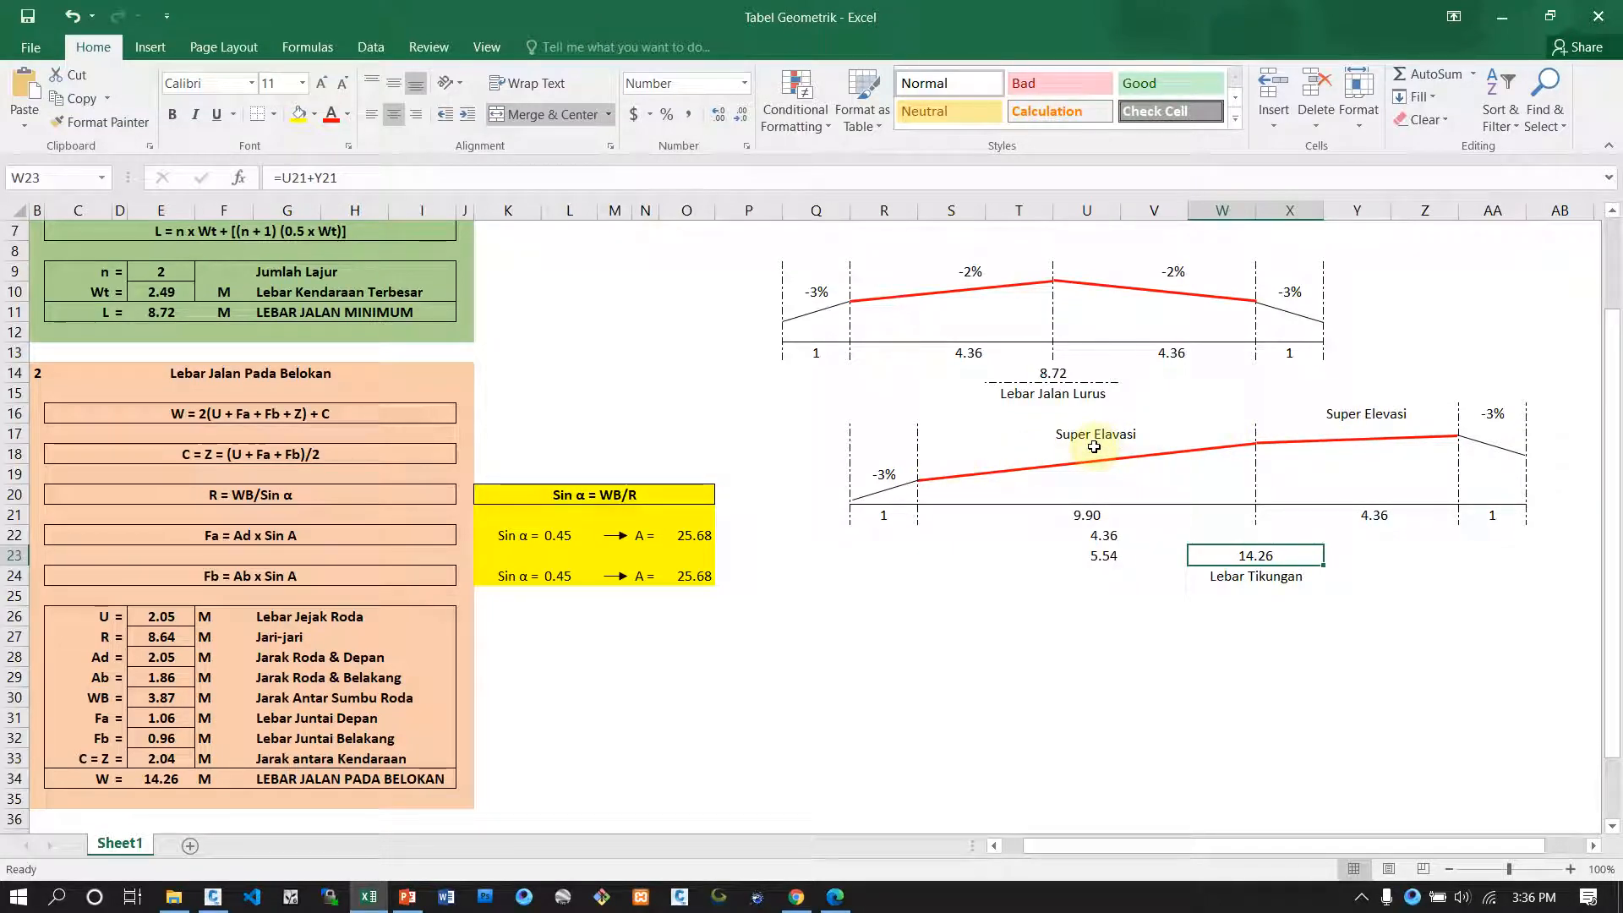
left_click(844, 897)
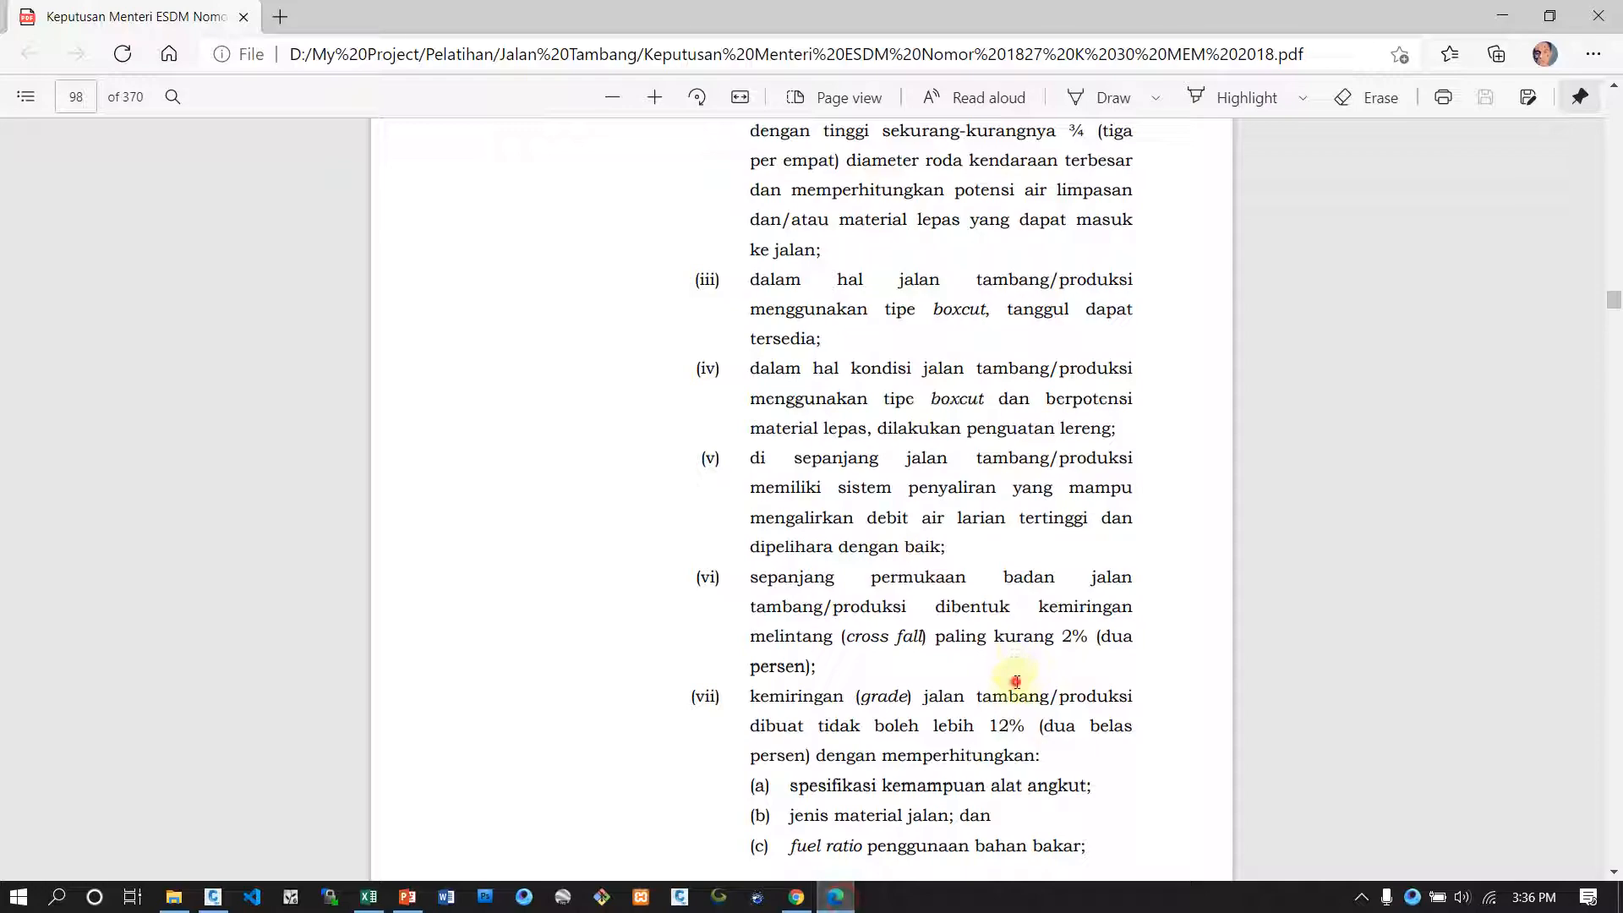
left_click_drag(1019, 695, 1006, 577)
left_click(976, 628)
scroll(977, 628, "down", 1)
scroll(977, 627, "down", 3)
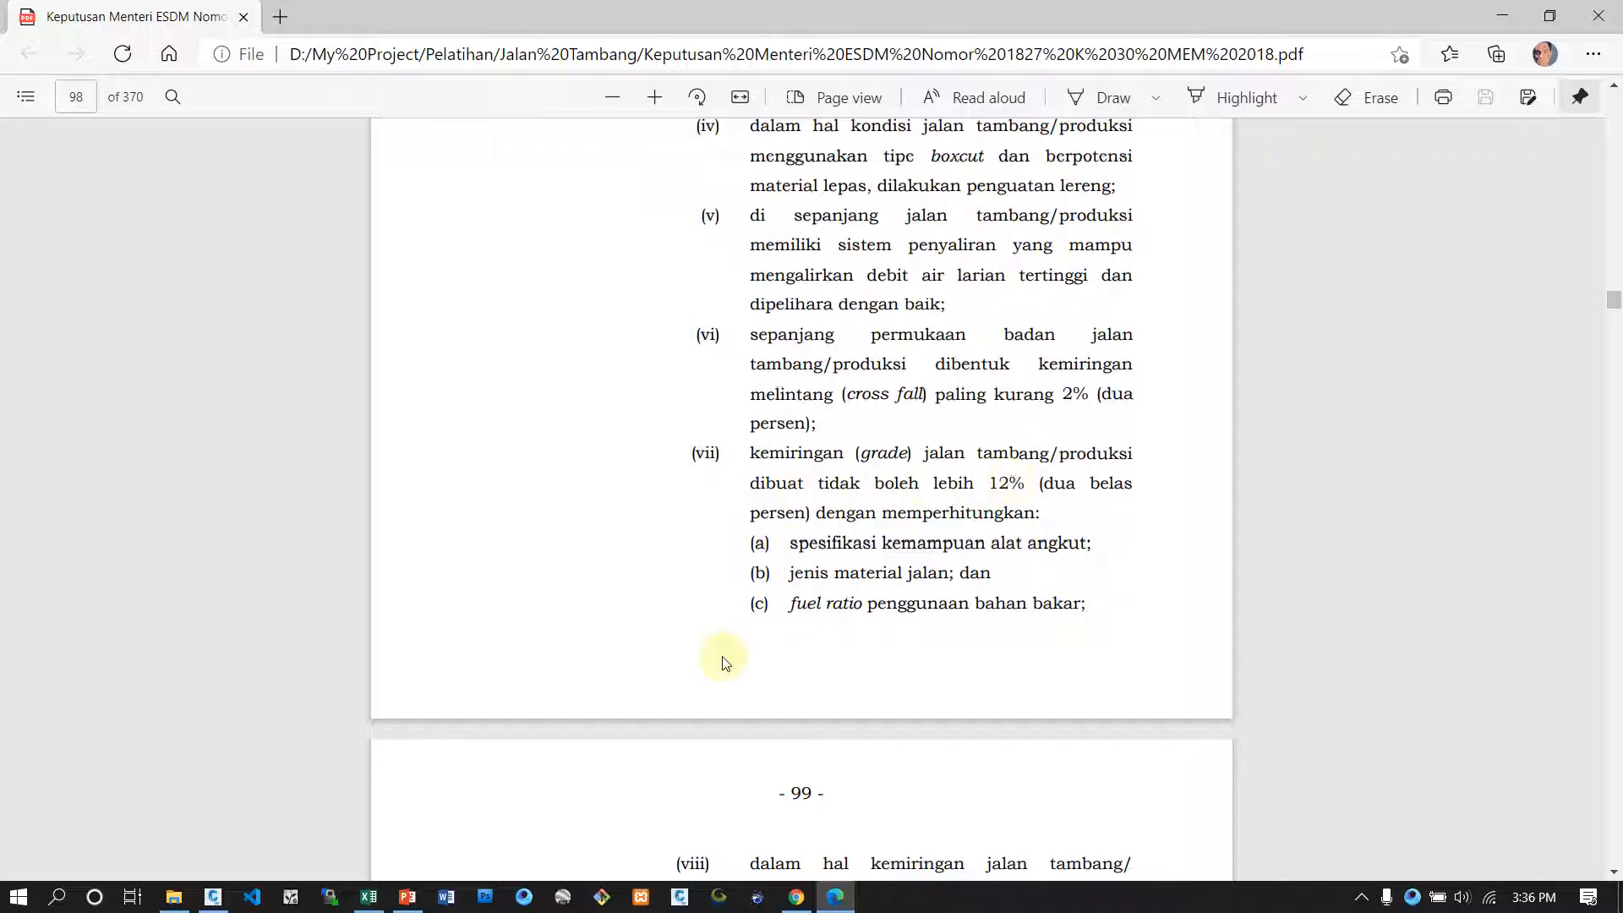
Step: Switch to Civil 3D and start a layout profile with Profile Creation Tools on the MainRoad profile view
left_click(212, 897)
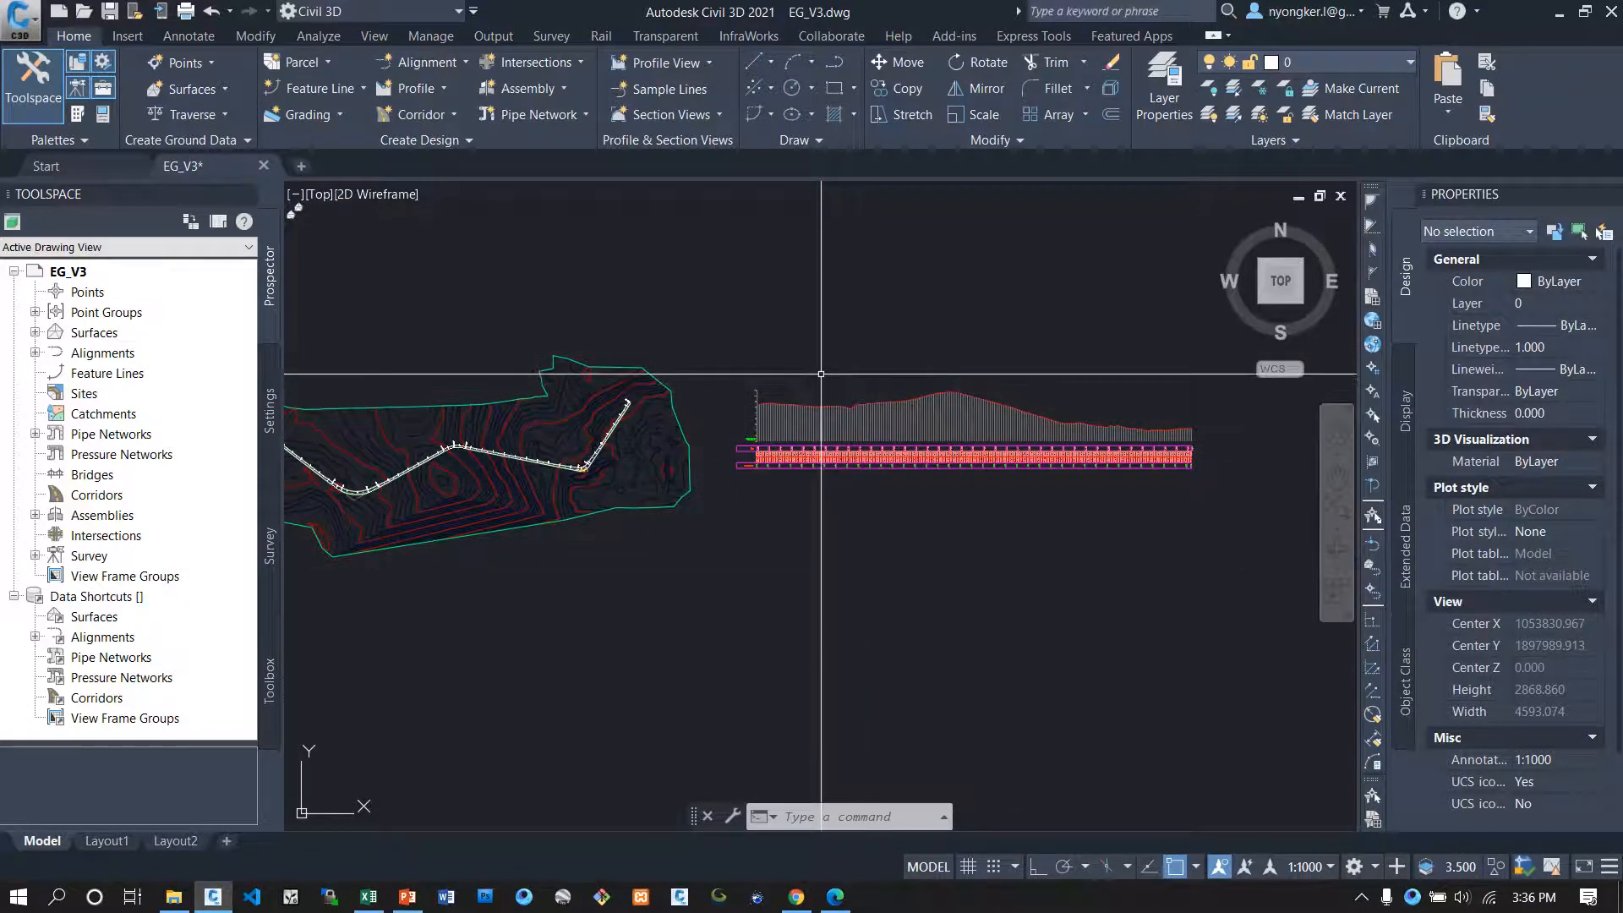
scroll(930, 545, "down", 3)
scroll(875, 550, "up", 3)
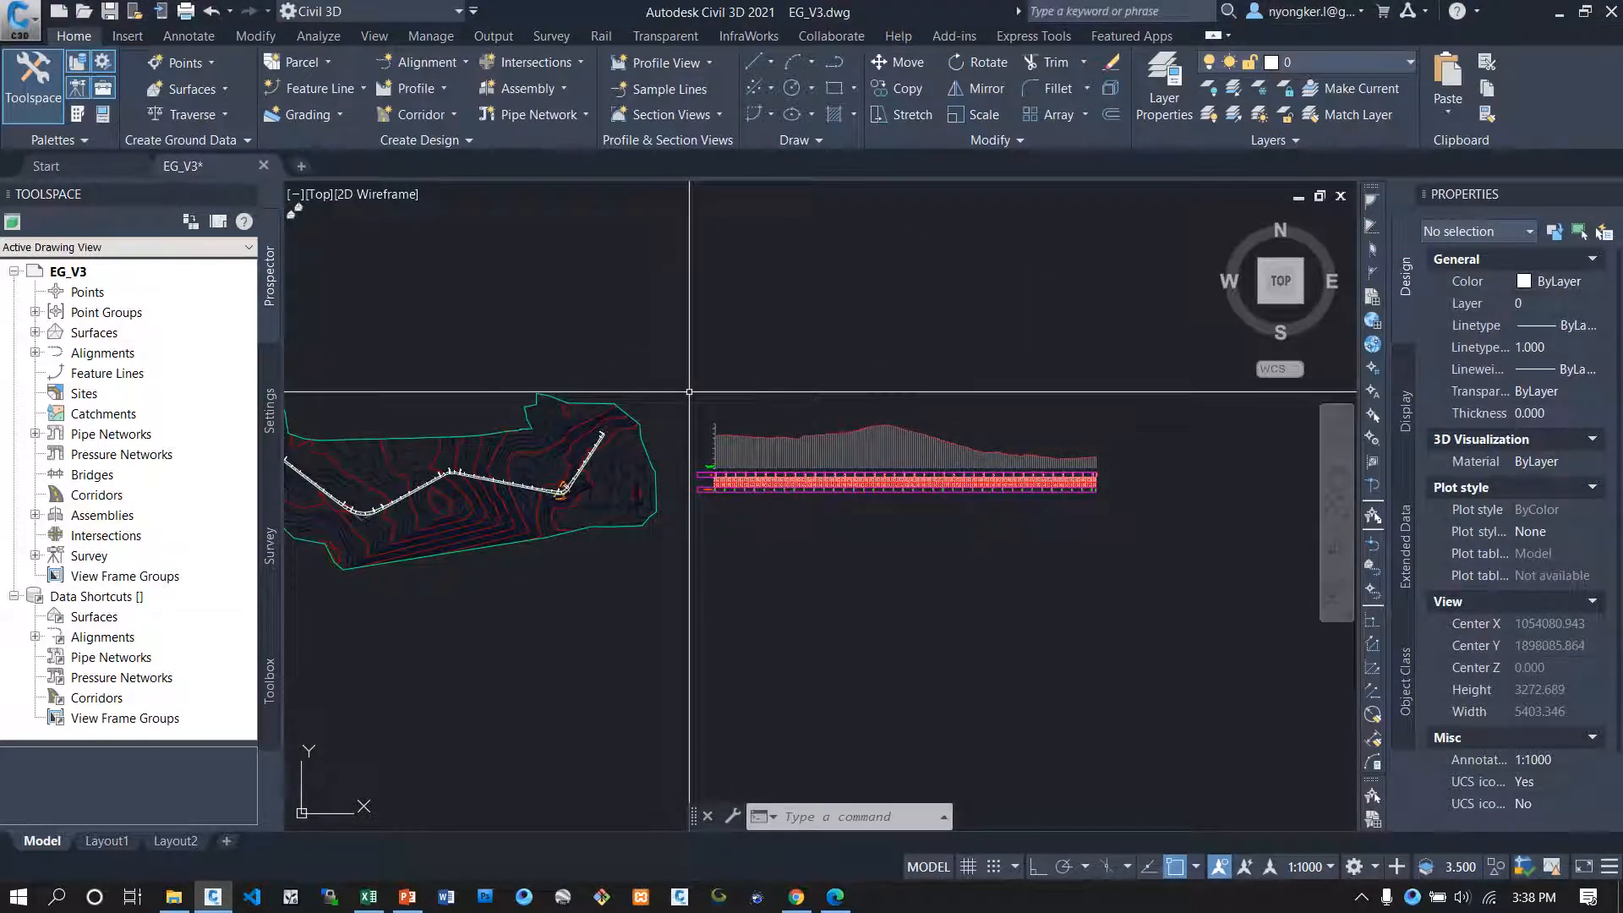
scroll(708, 386, "up", 6)
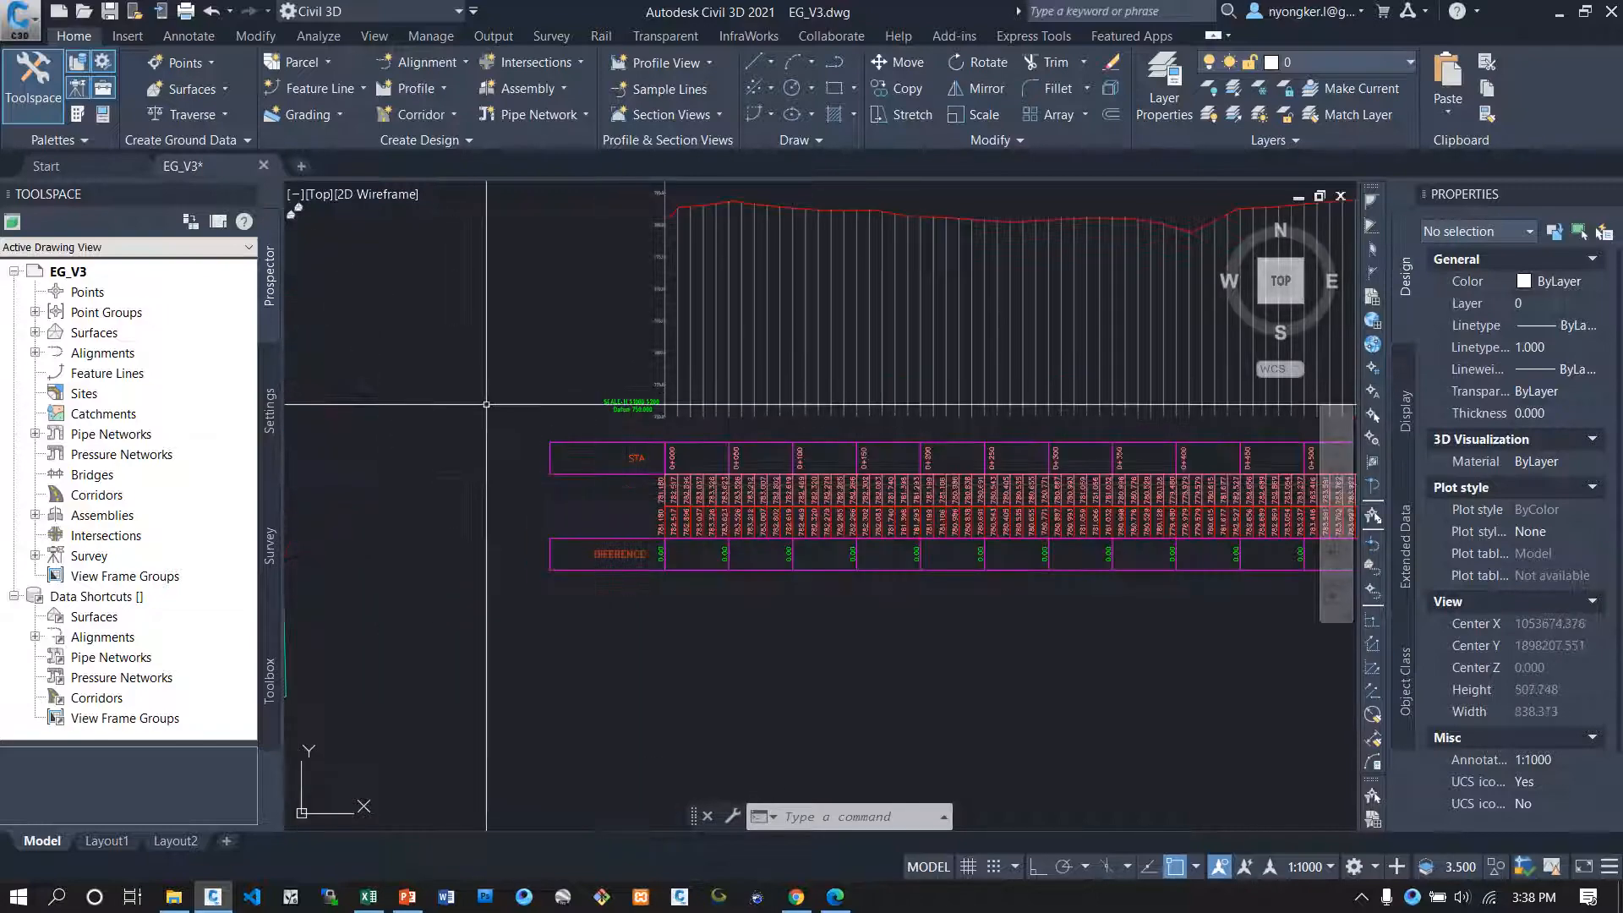
left_click(445, 88)
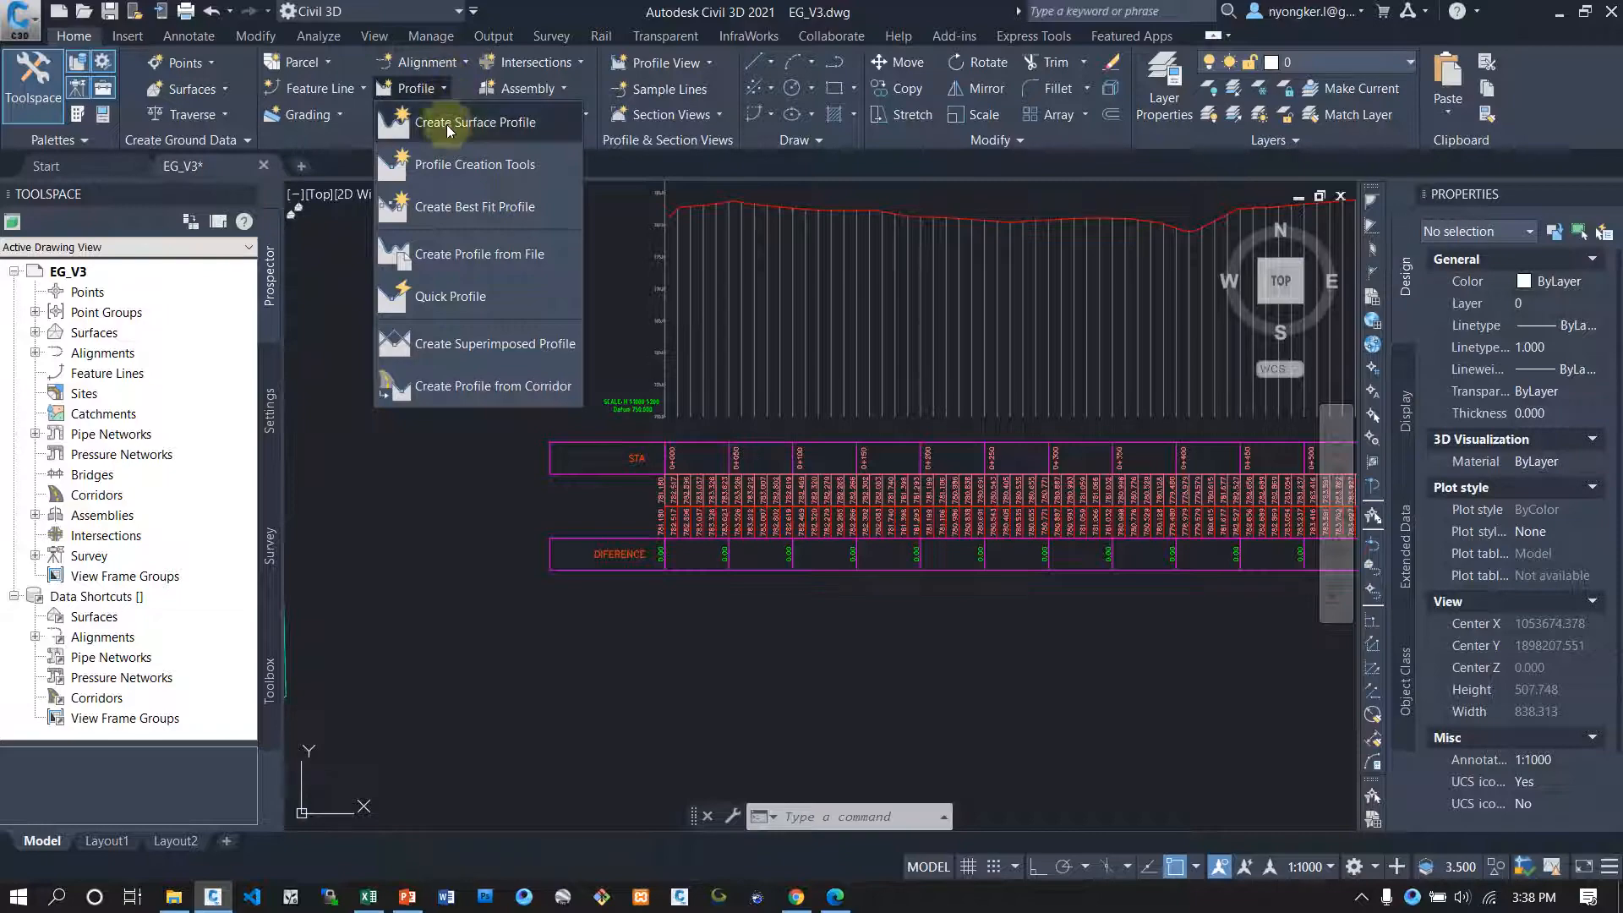
left_click(450, 166)
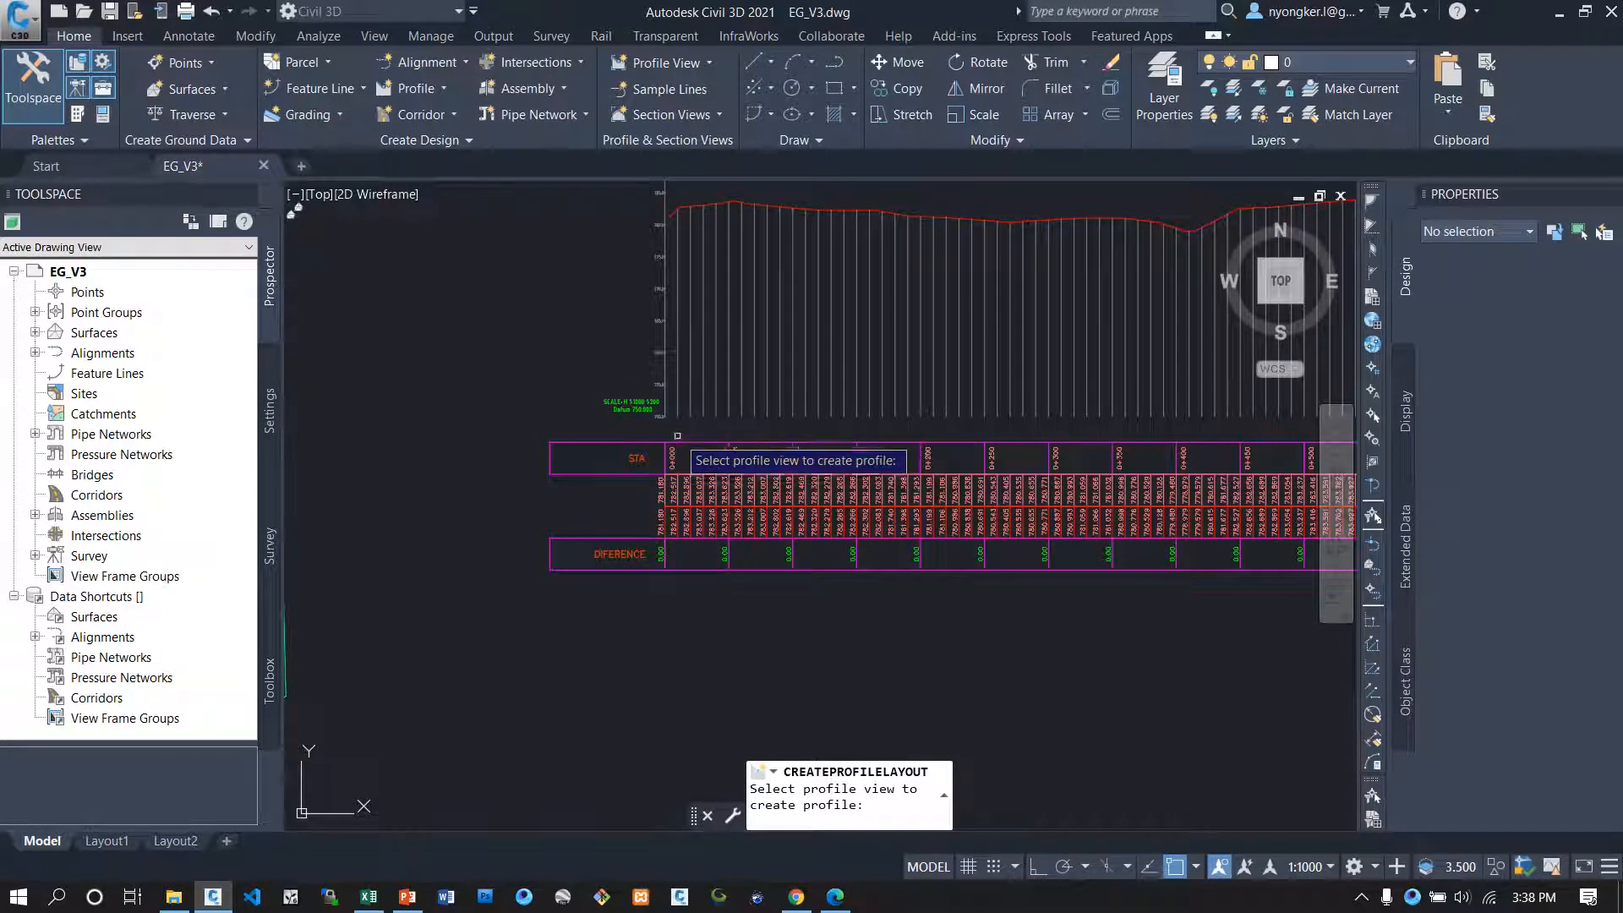
left_click(668, 254)
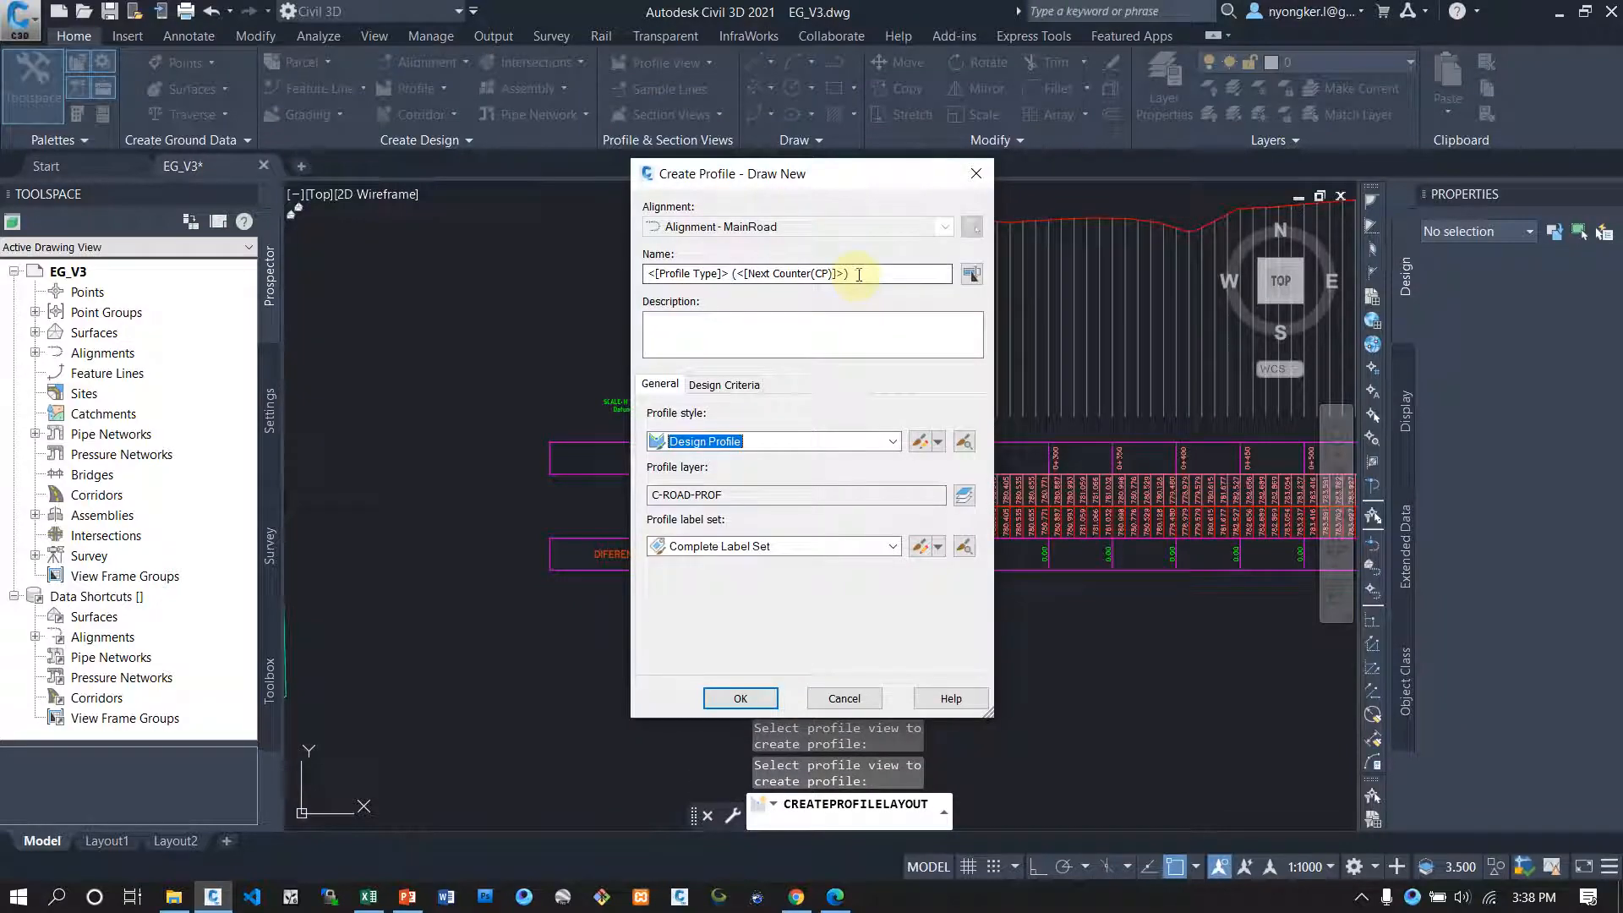
Step: Name the new profile "Profile Plan" and create it with criteria-based design using the AASHTO 2011 Standard K table and Basic check set
left_click_drag(859, 273, 617, 272)
type("Profile Plan")
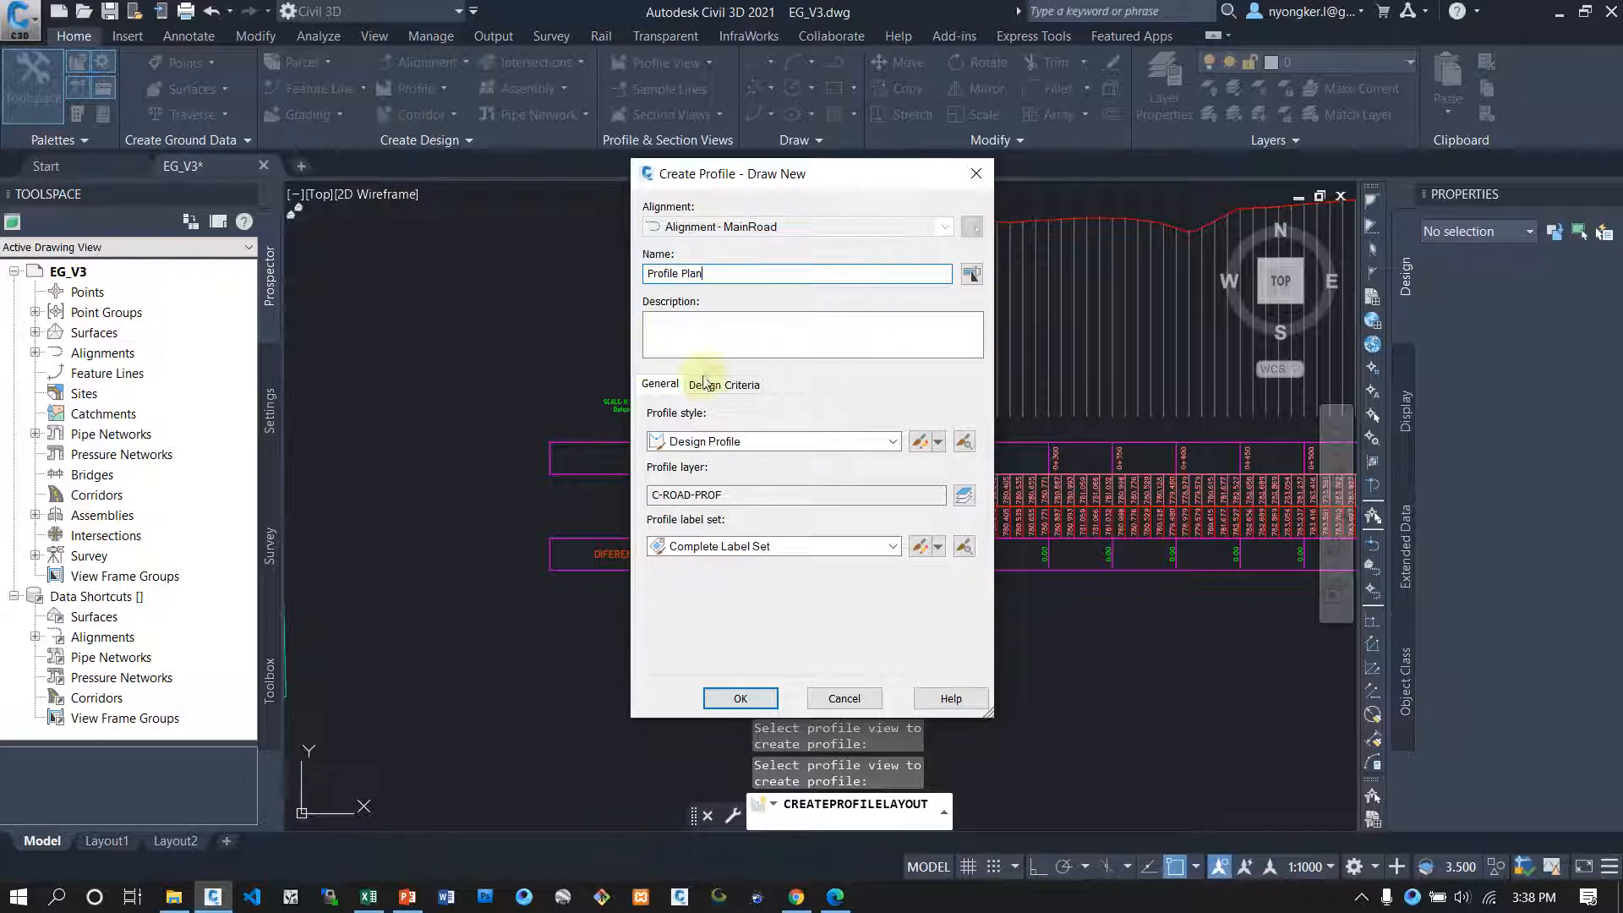
left_click(751, 384)
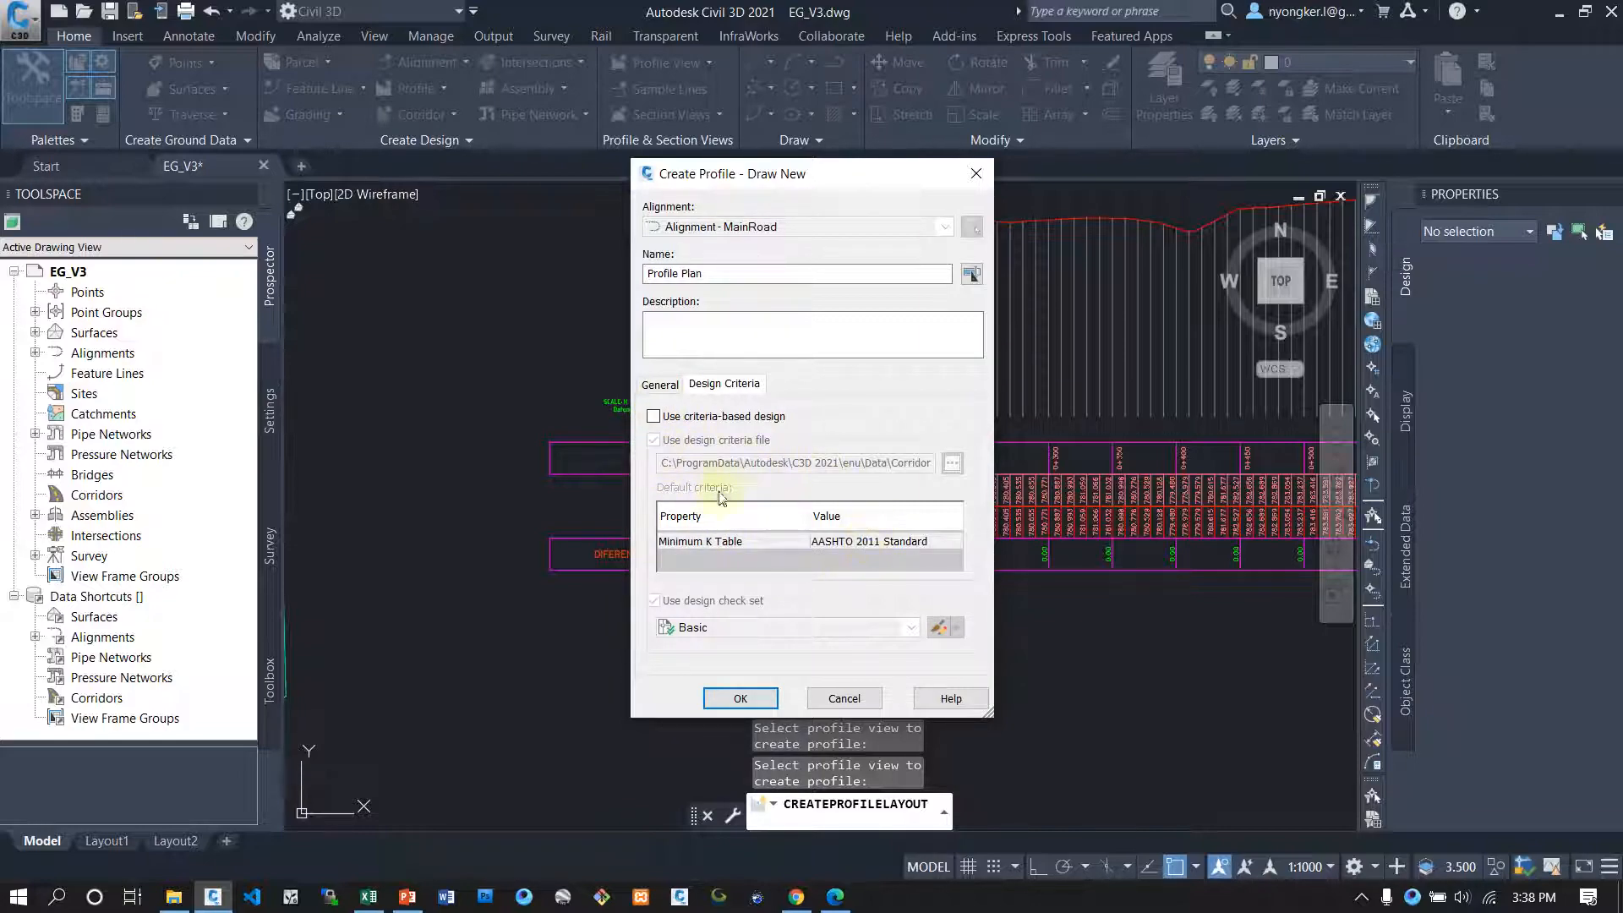
left_click(656, 416)
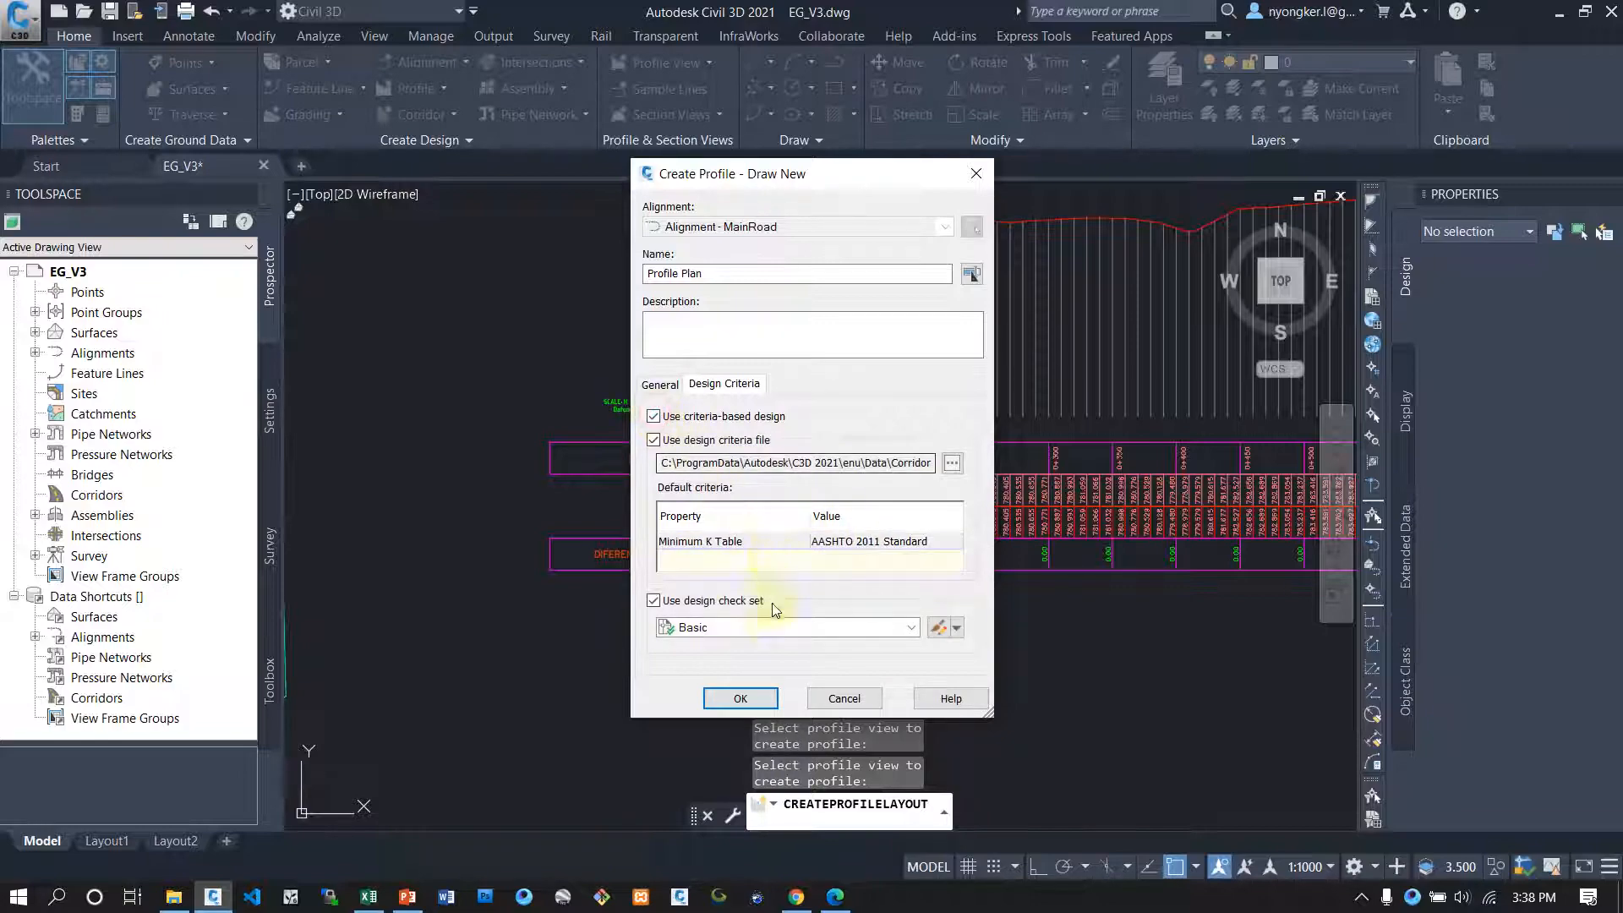
left_click(741, 700)
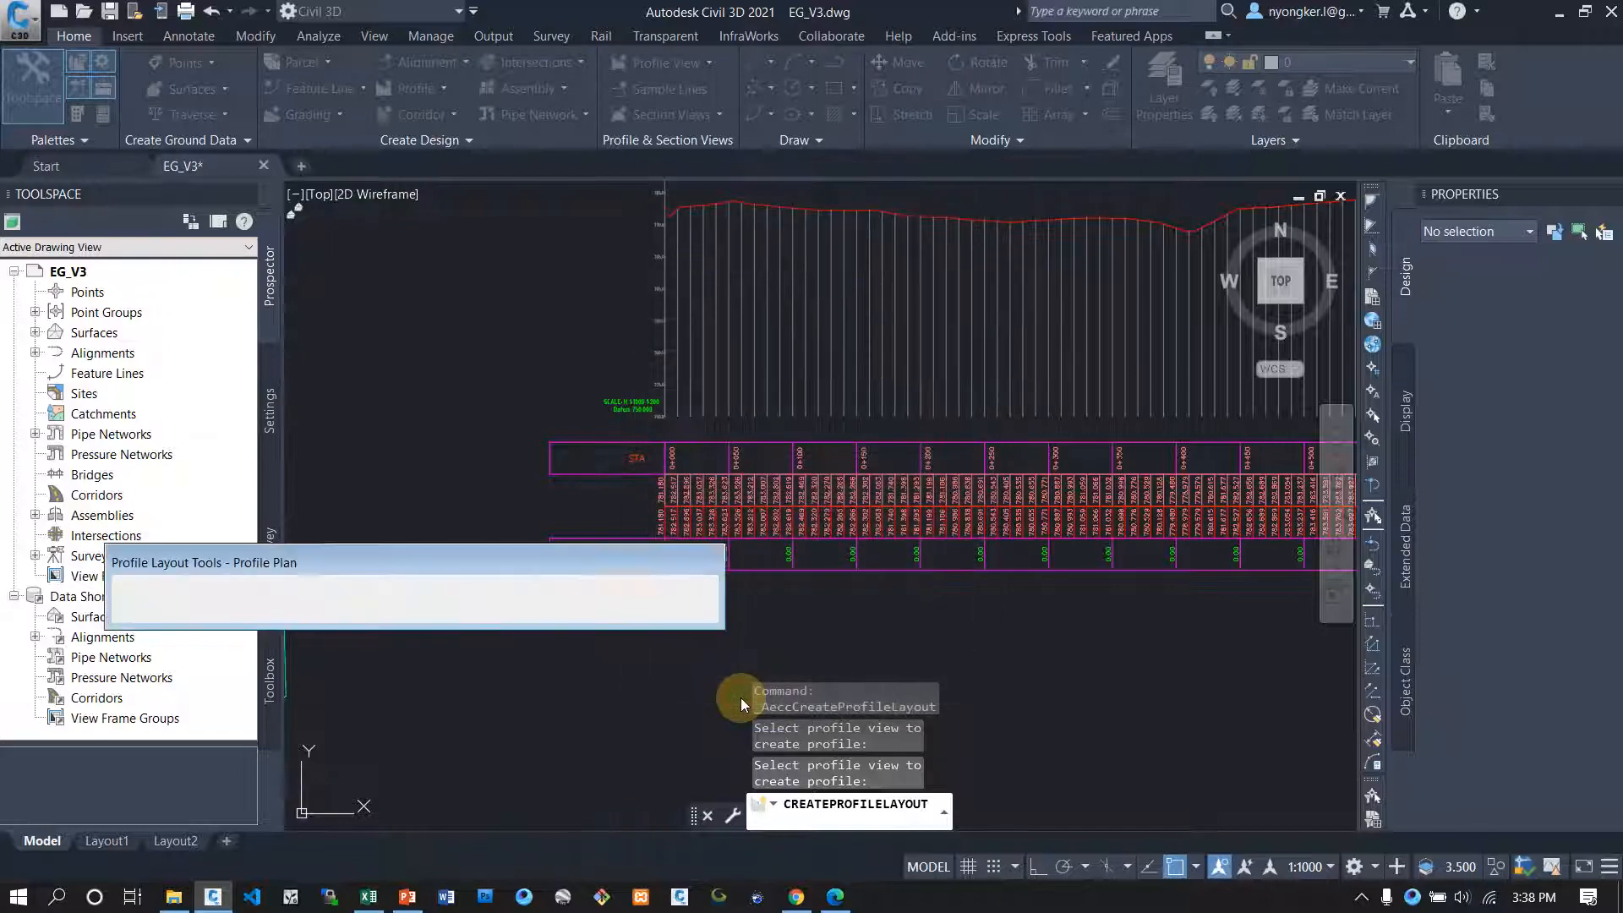
Step: Configure parabolic vertical curves for Profile Plan with a 50 m sag curve length, keeping the crest curve length at 40 m
left_click_drag(520, 548, 459, 235)
left_click(64, 267)
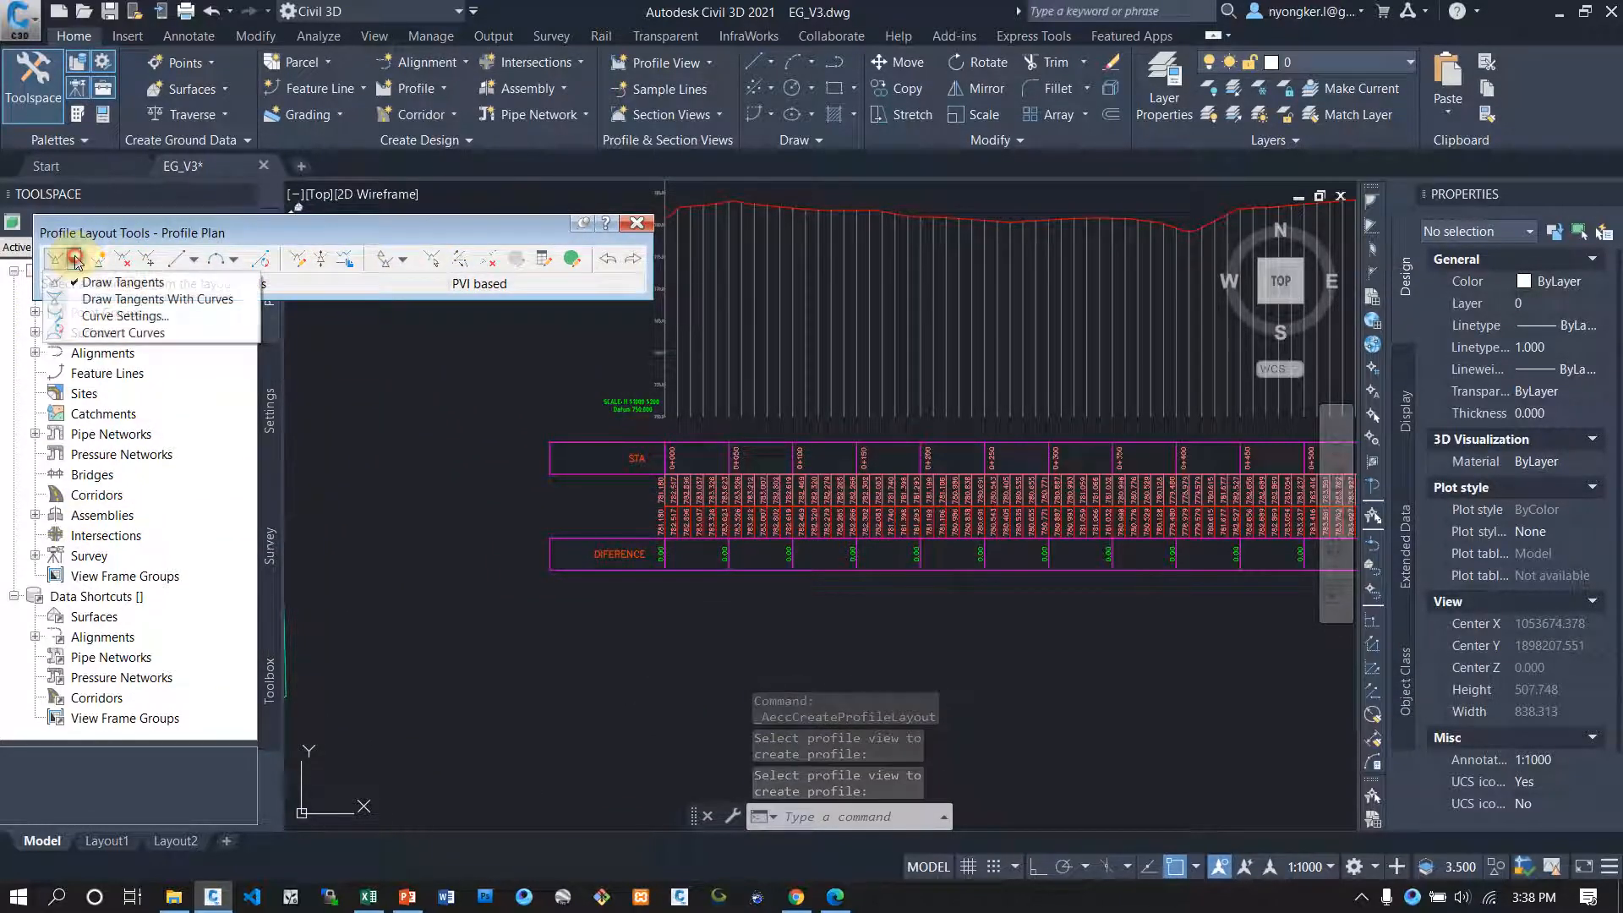
left_click(93, 312)
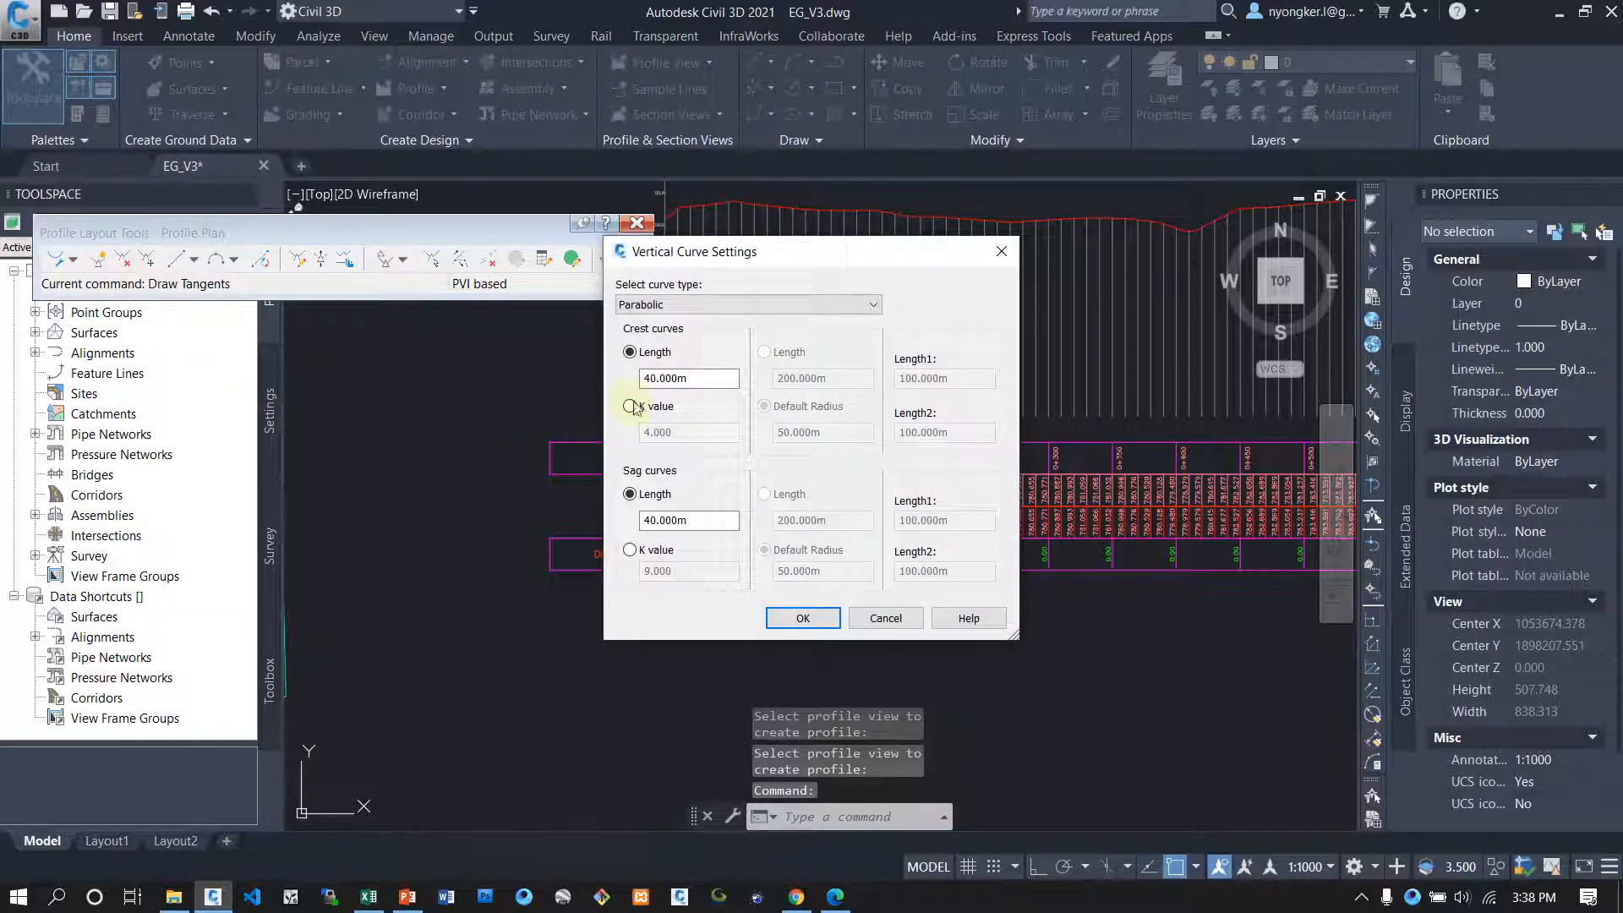
left_click_drag(709, 378, 617, 386)
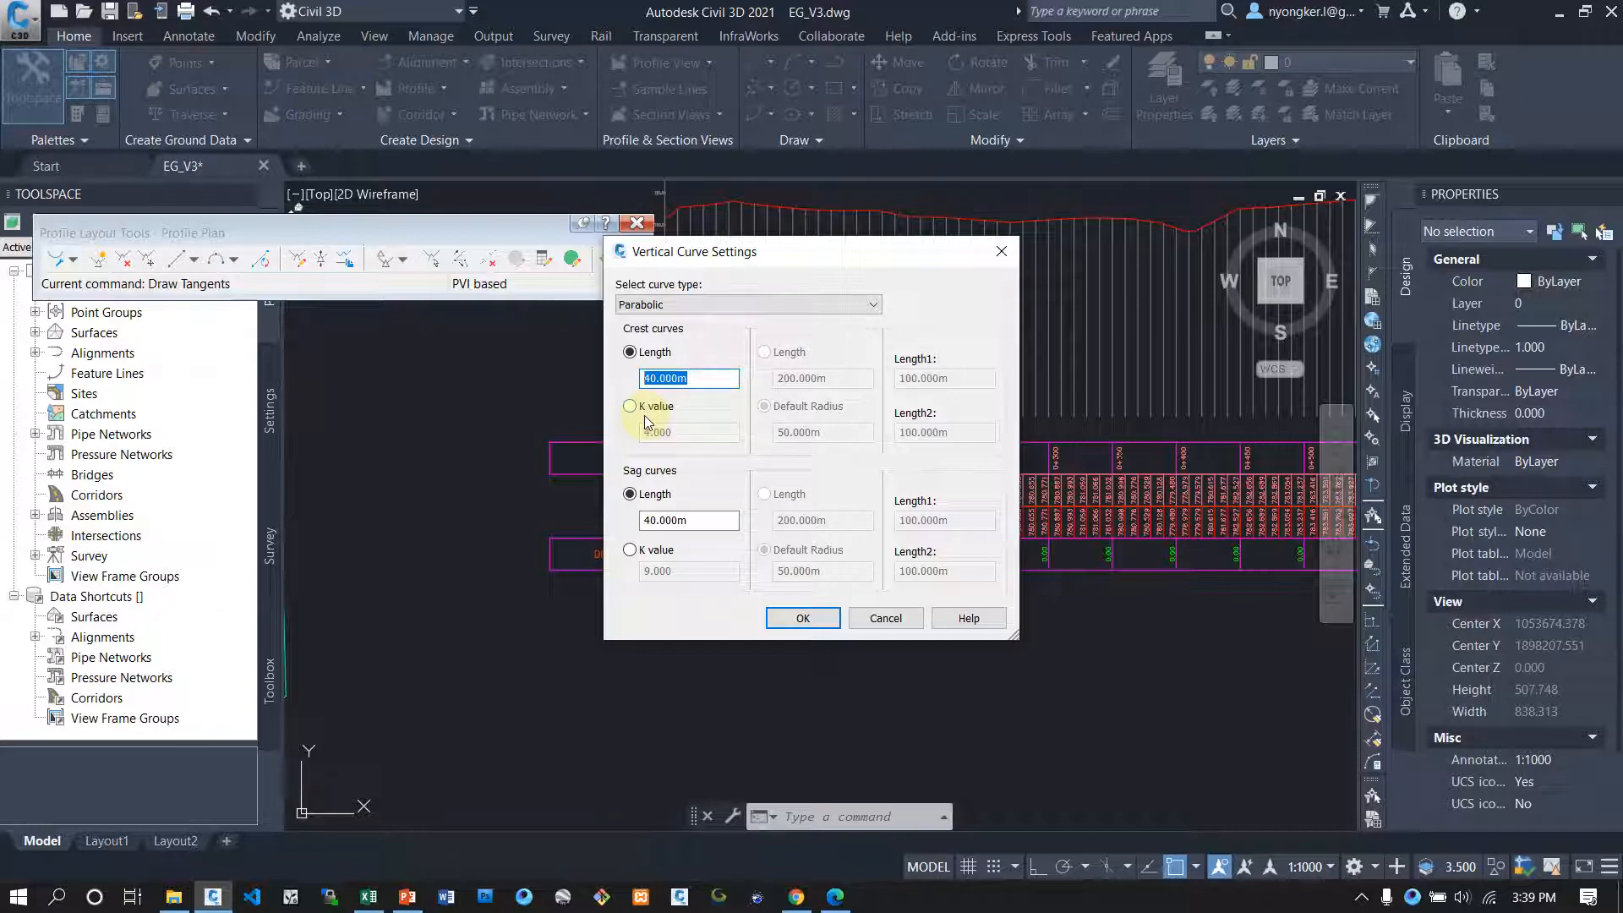
left_click_drag(714, 519, 623, 519)
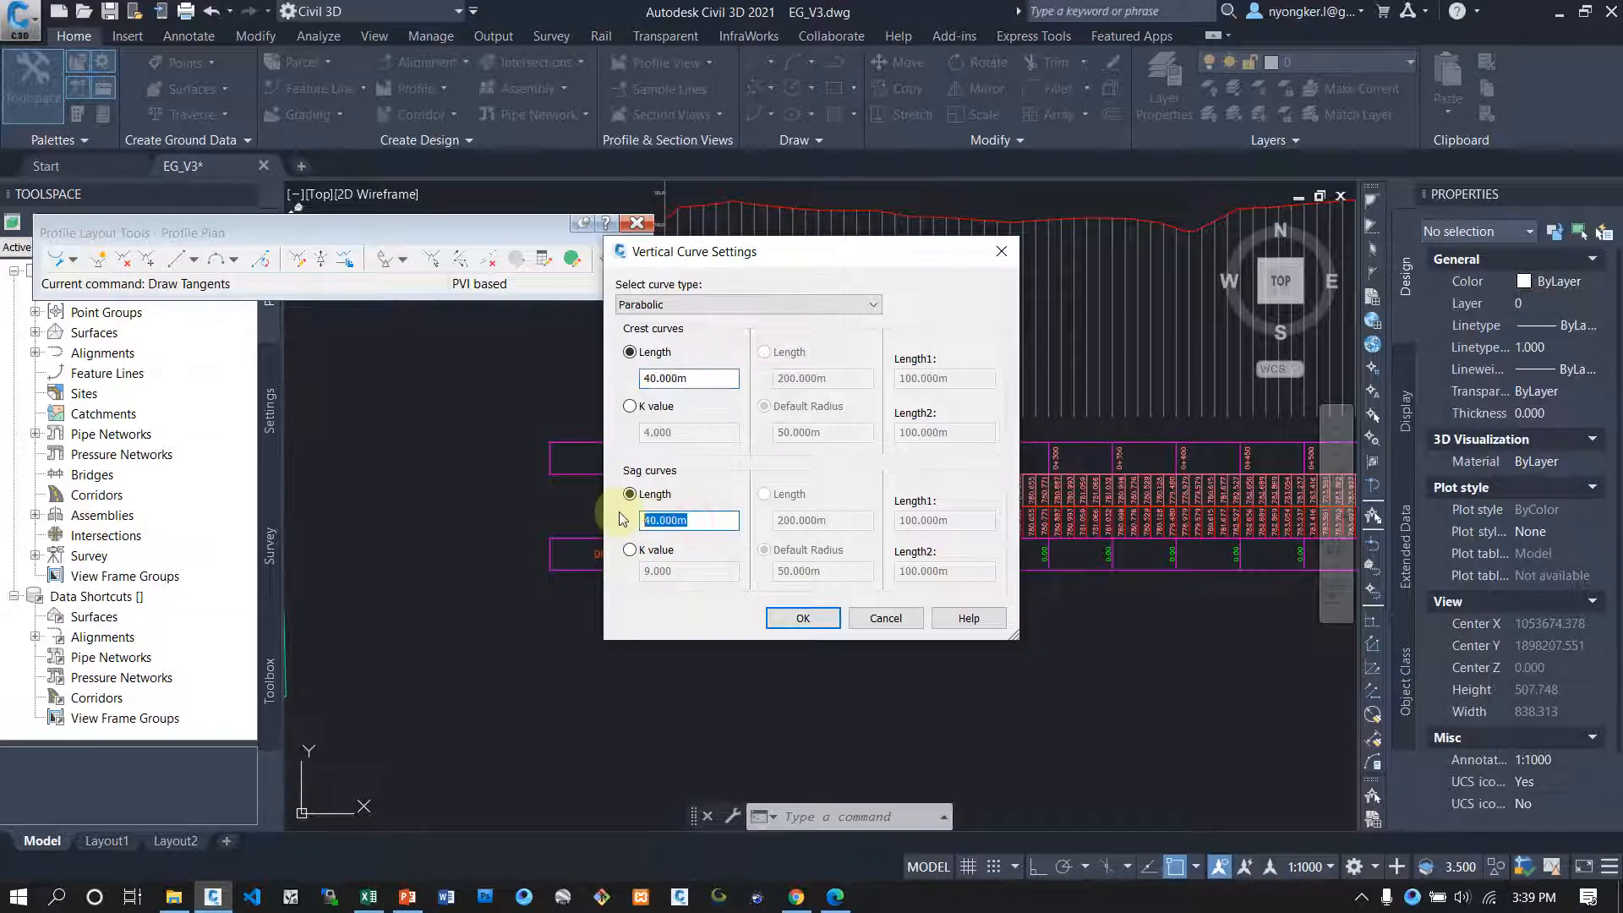
type("50")
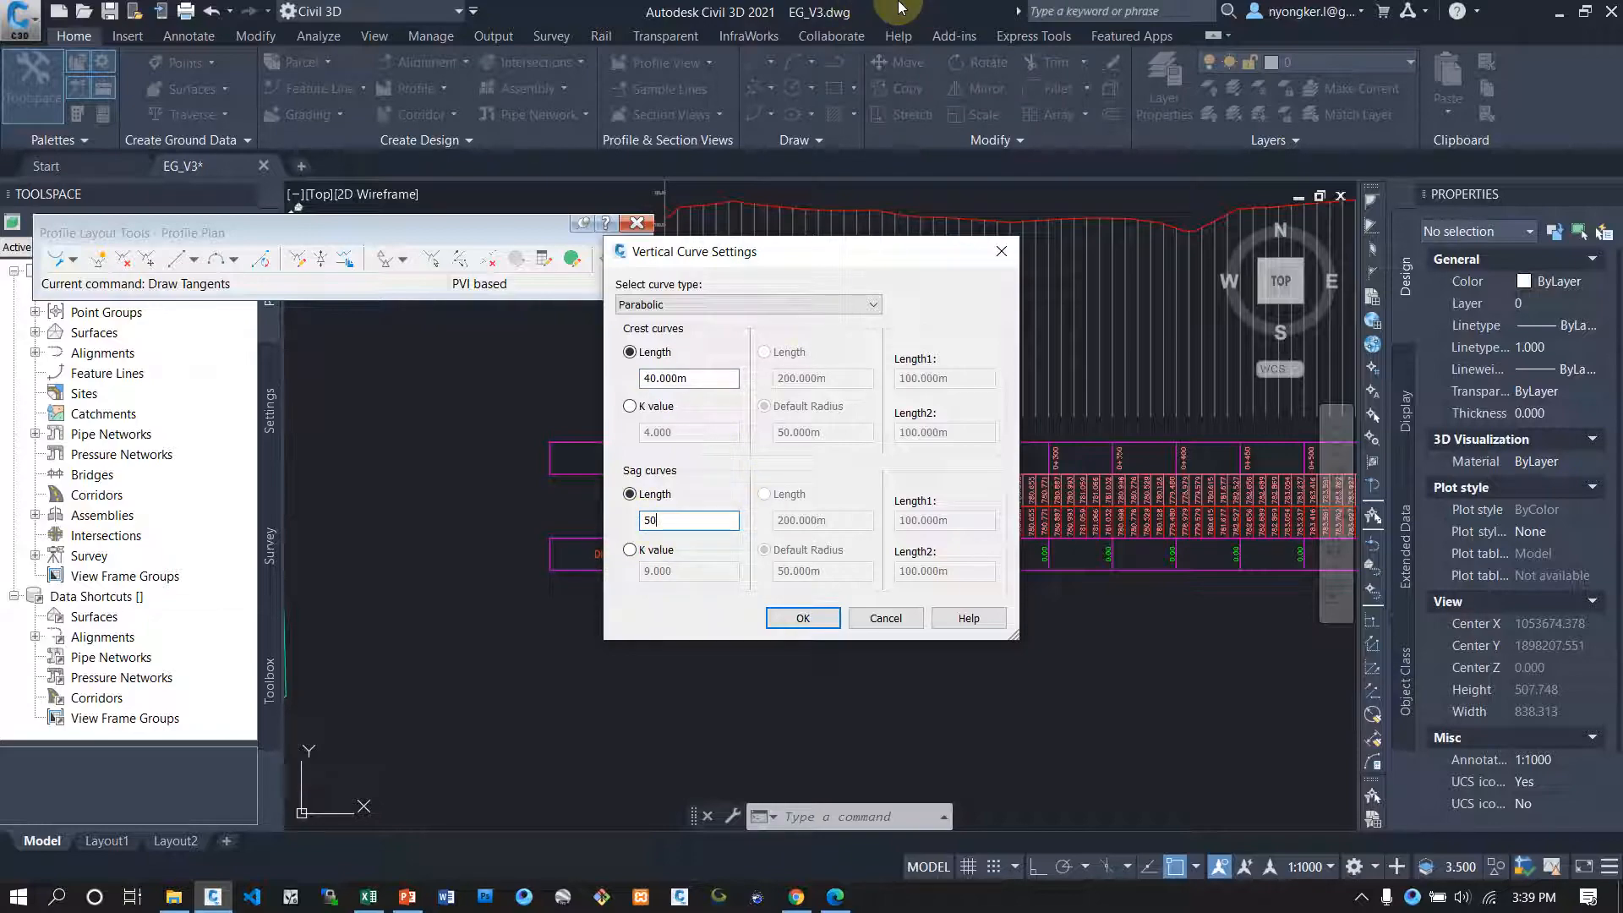
mouse_move(833, 7)
left_click(906, 15)
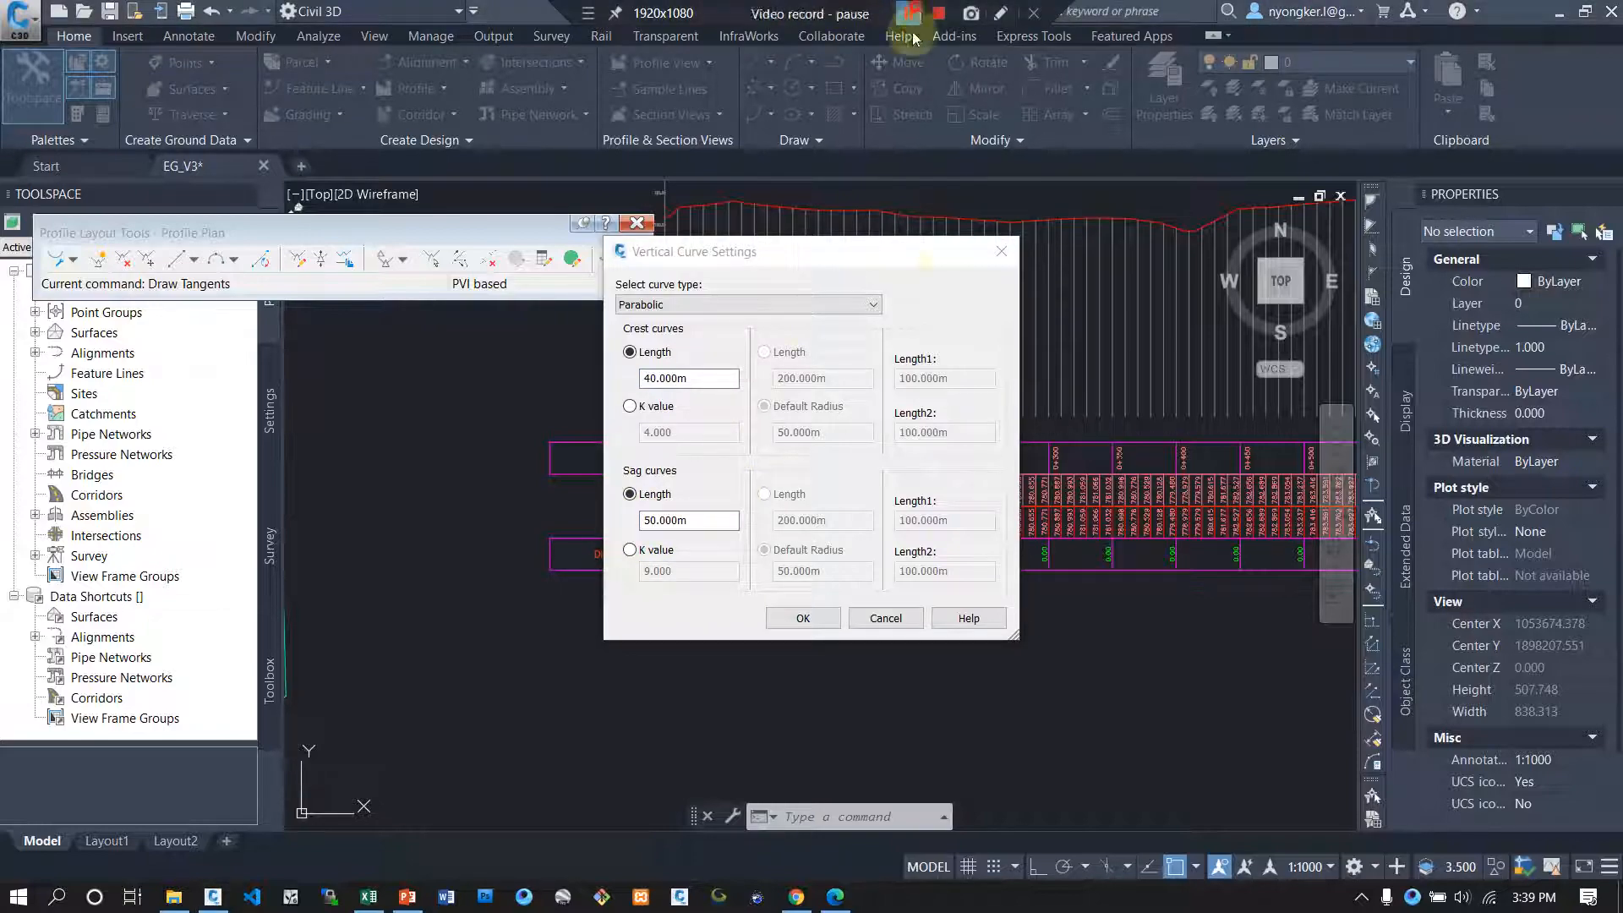
left_click(713, 378)
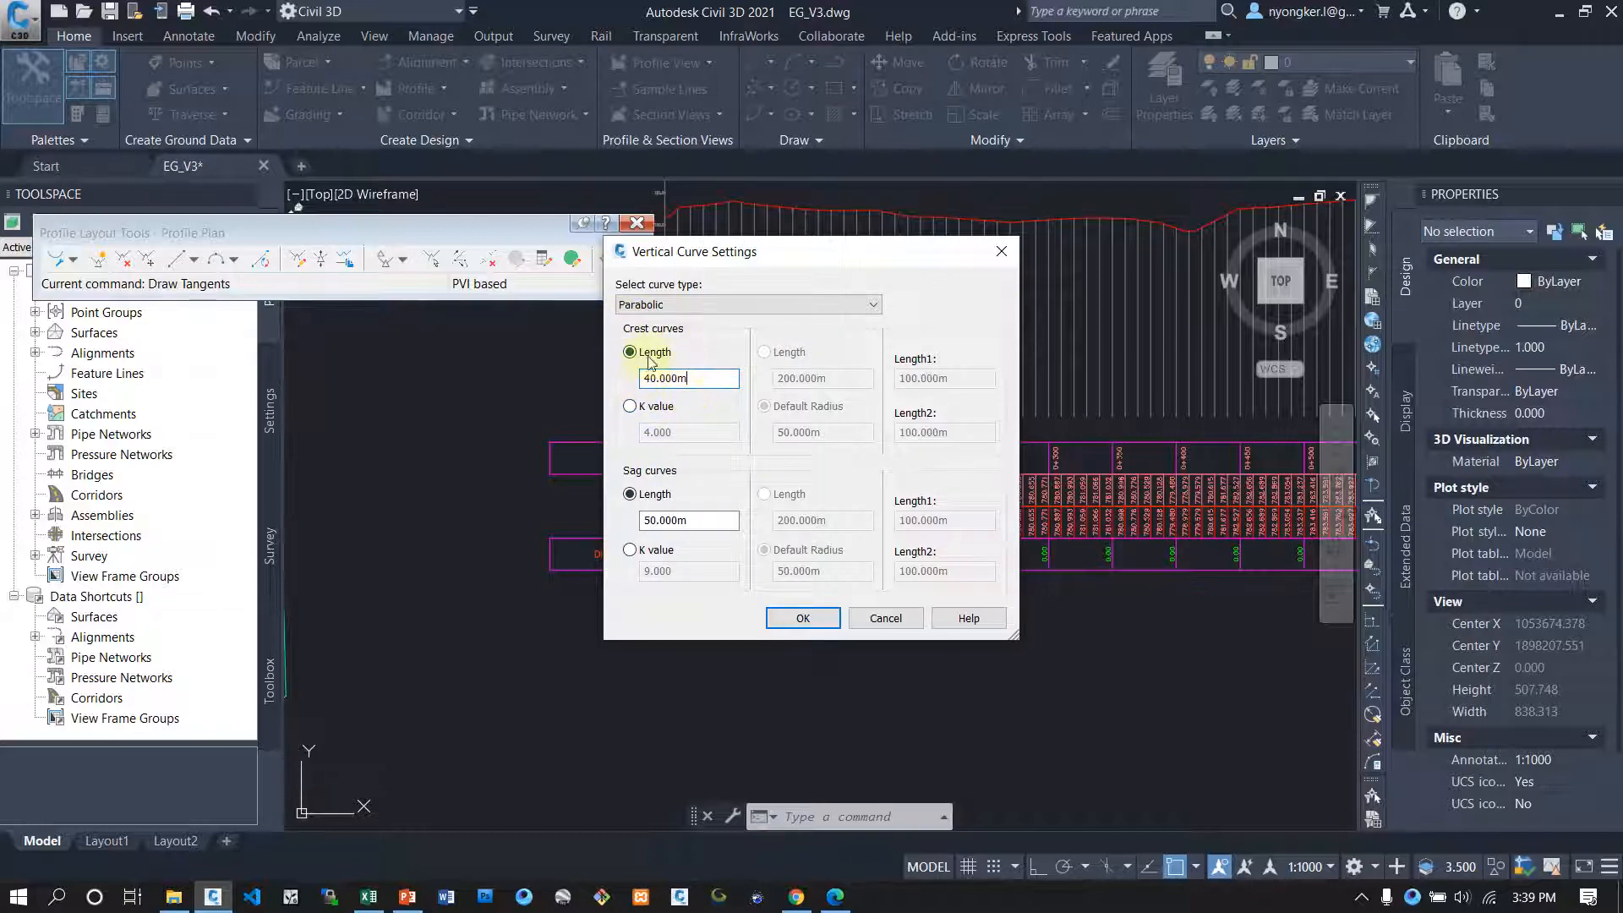
left_click(664, 520)
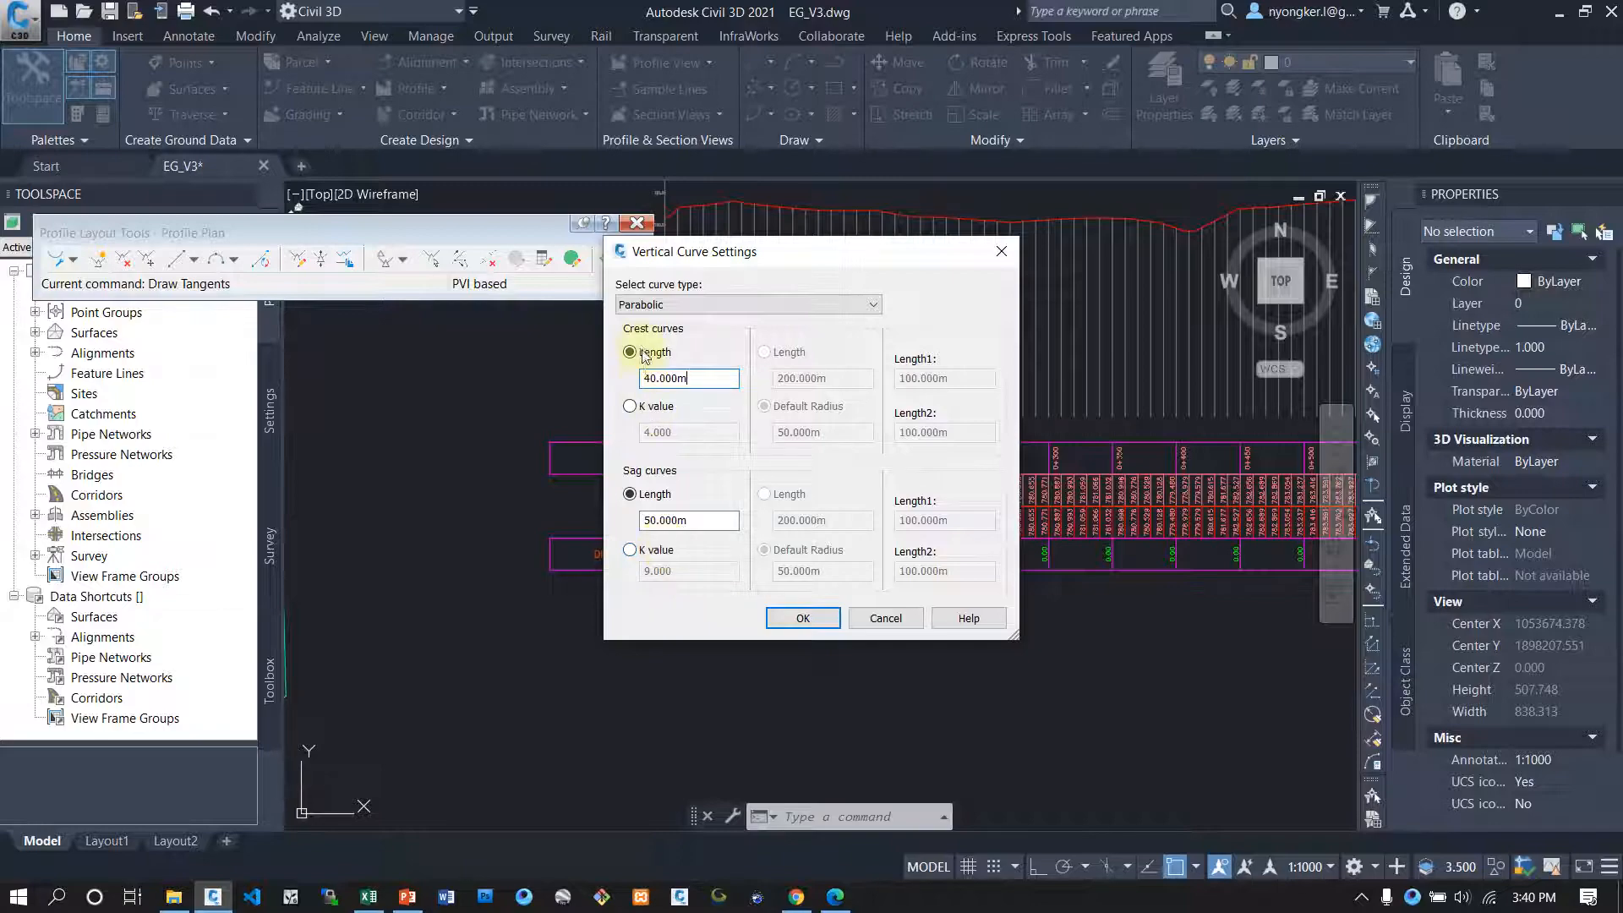
left_click(791, 618)
Step: Start drawing tangents with curves at the profile view's first station, slightly above the 780 elevation tick and below the ground line
left_click(74, 259)
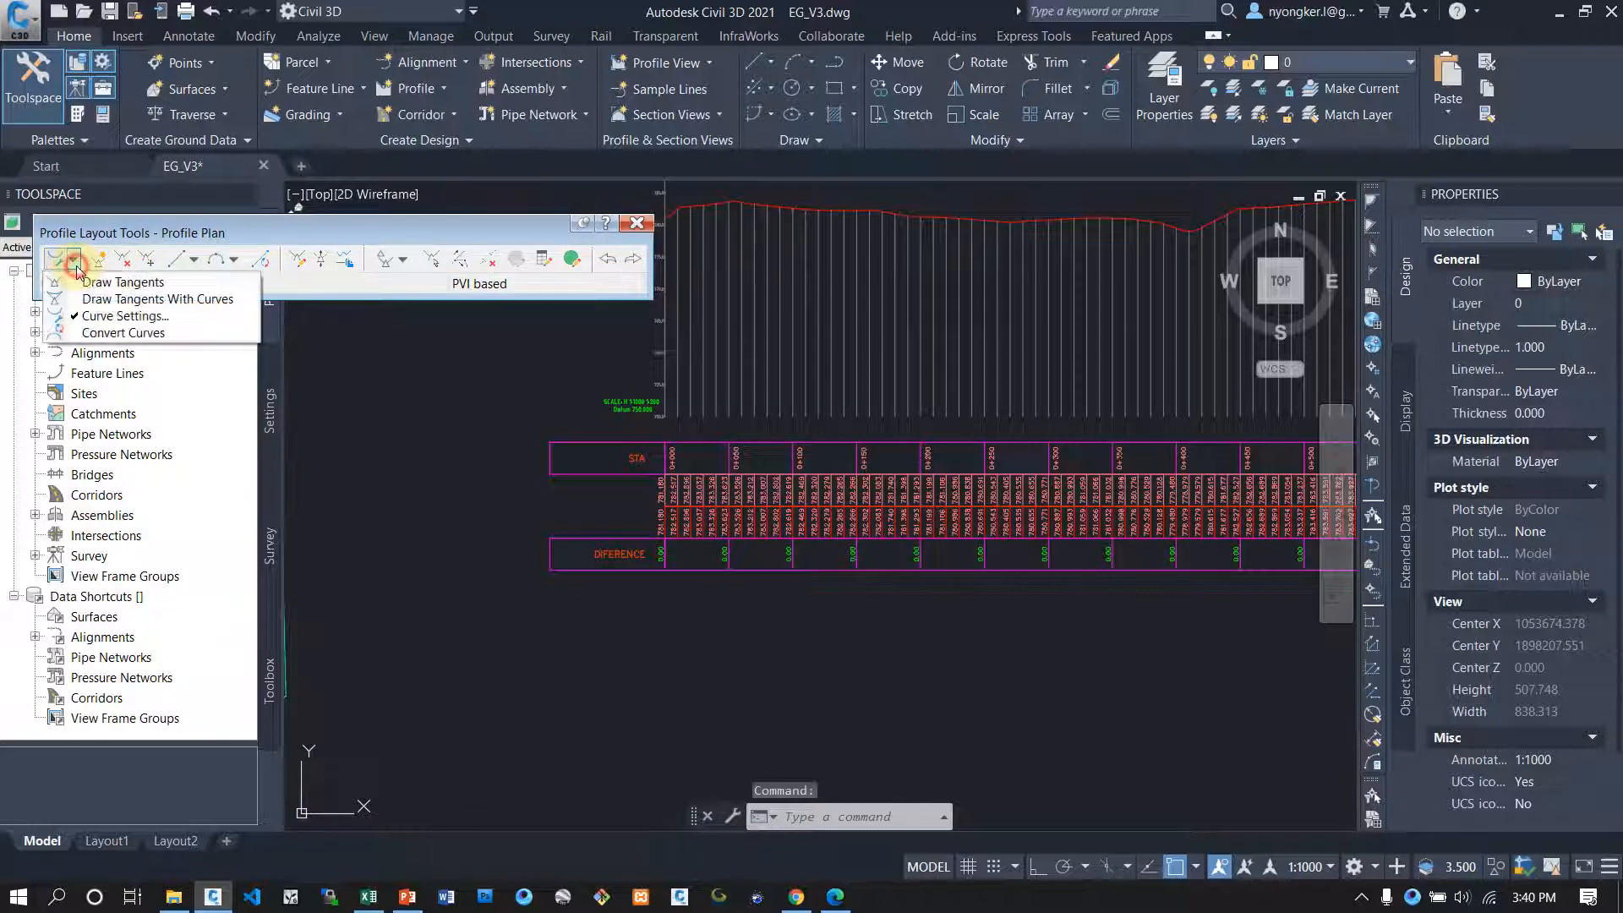
left_click(193, 300)
scroll(665, 482, "up", 5)
scroll(665, 482, "down", 5)
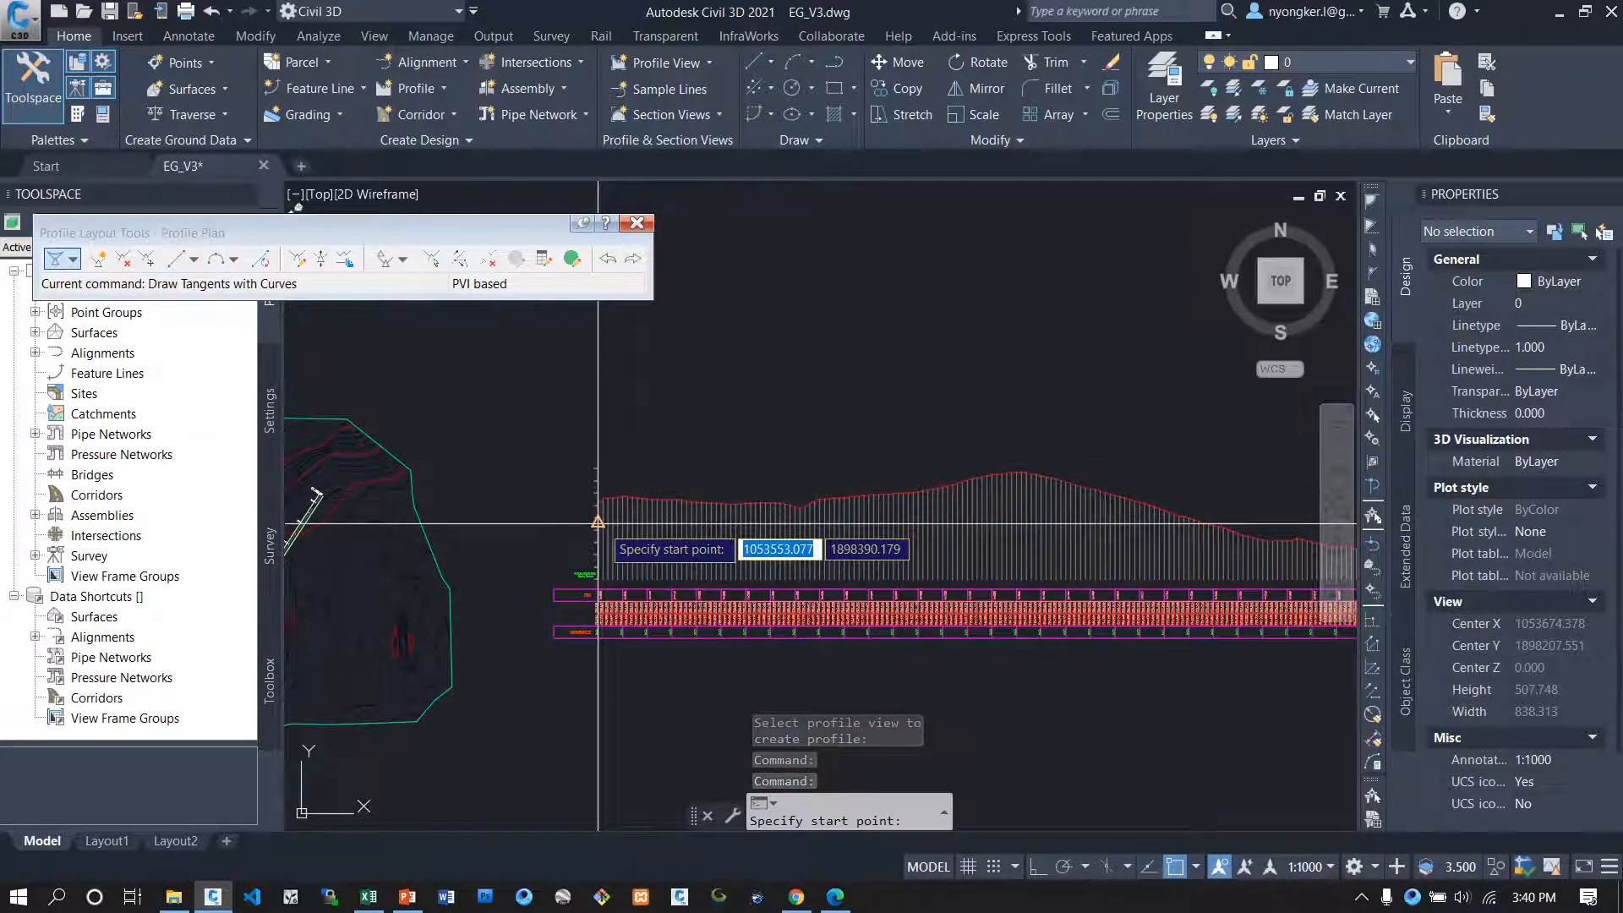
scroll(597, 523, "up", 4)
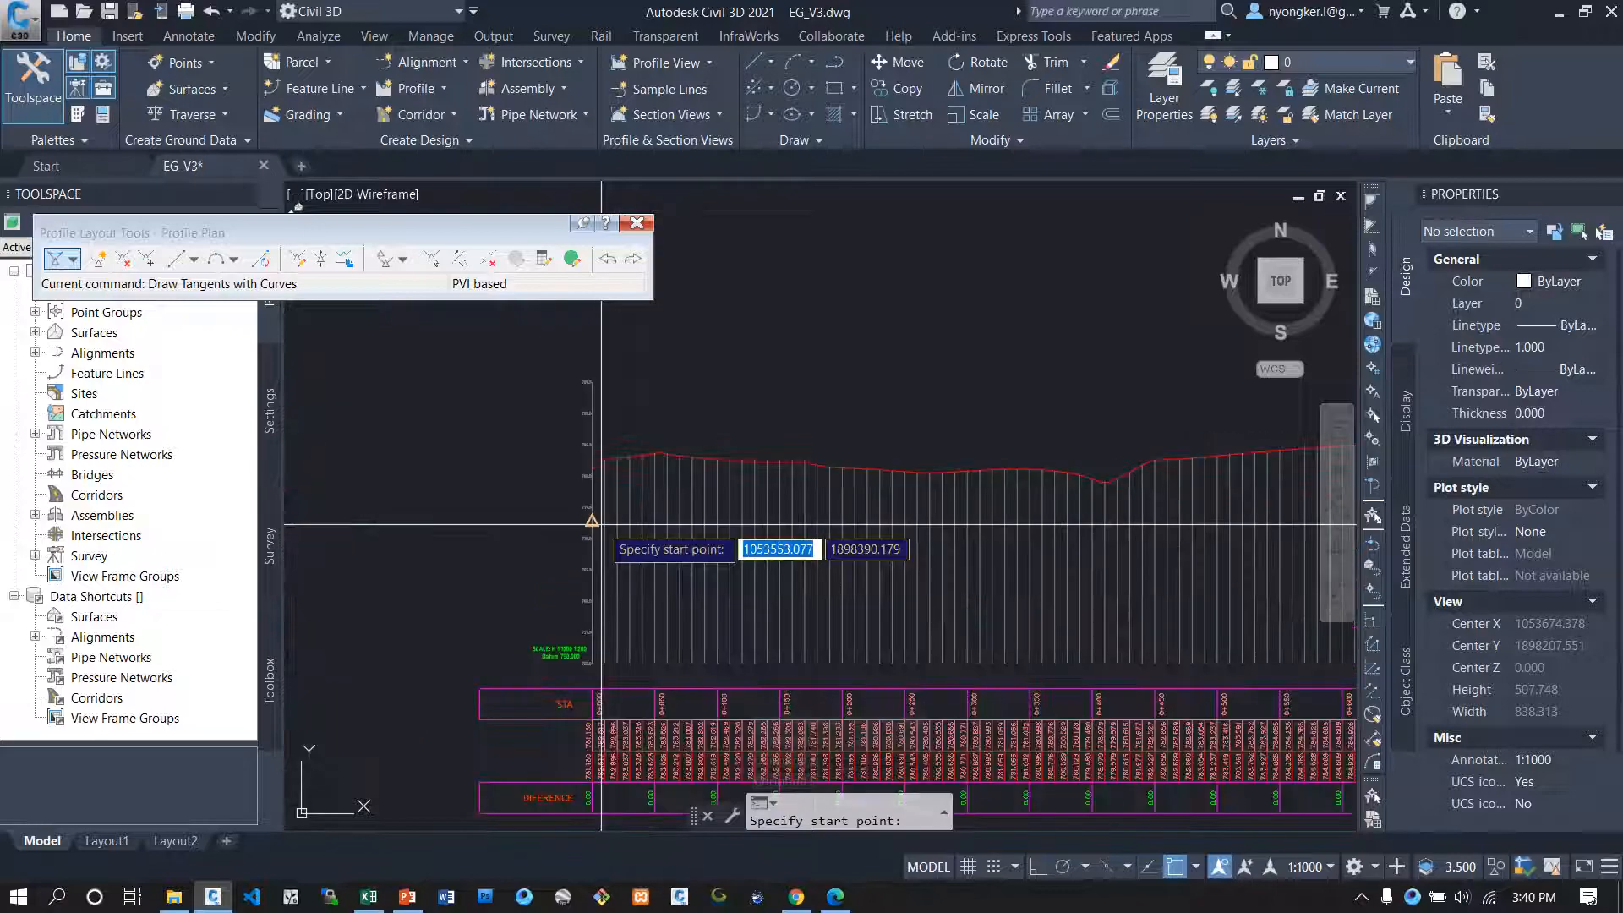
scroll(602, 524, "up", 3)
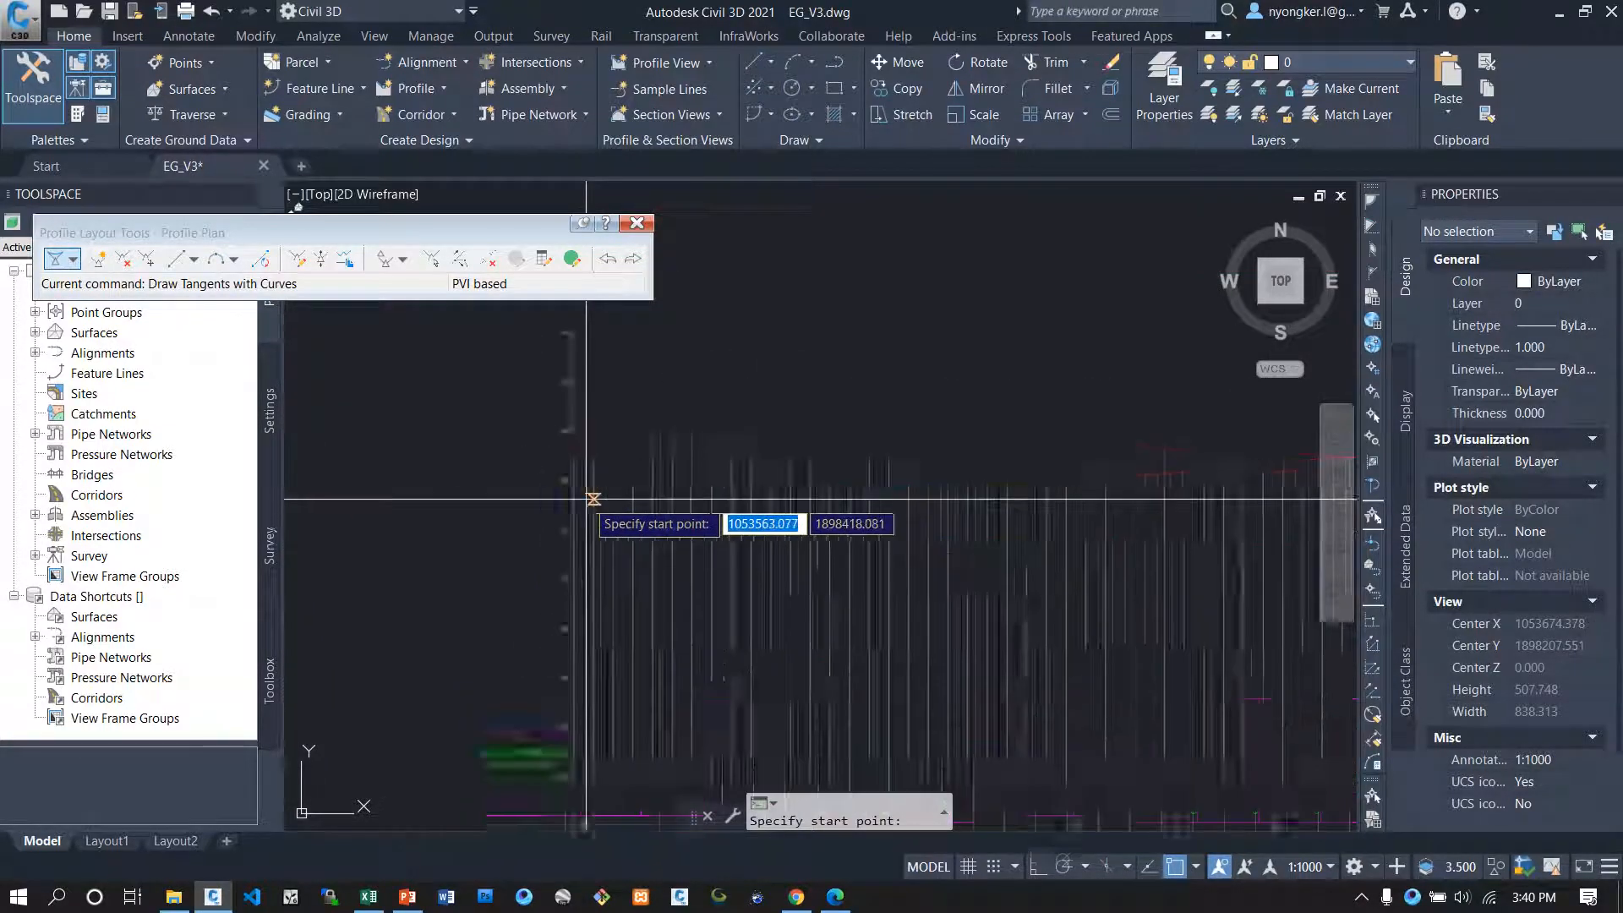
scroll(542, 545, "up", 4)
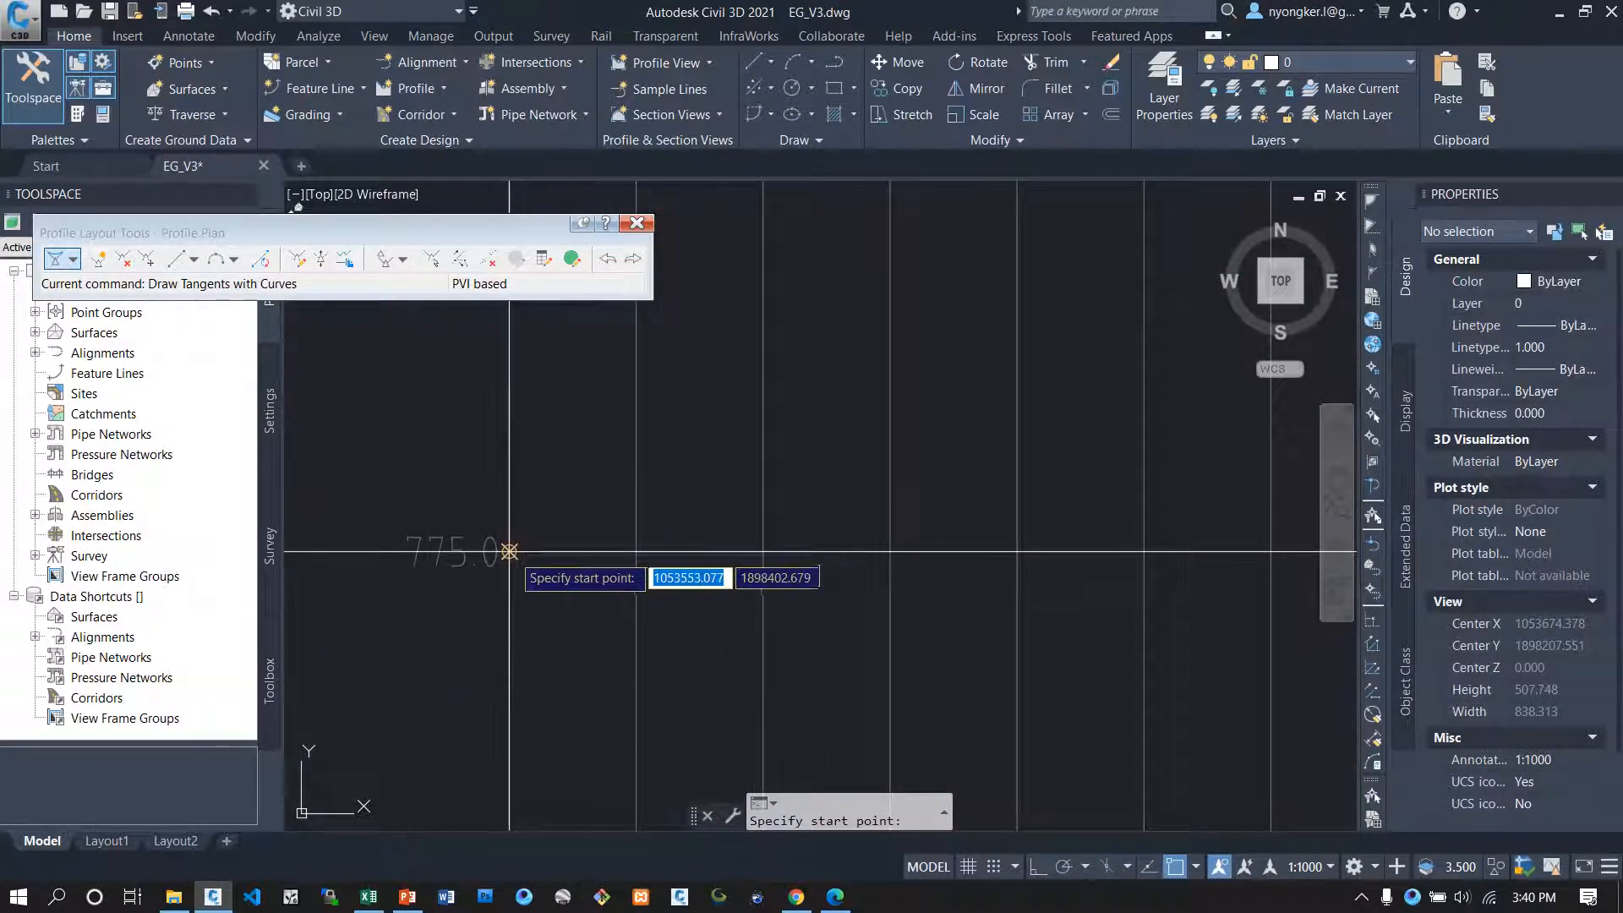
scroll(509, 551, "down", 4)
scroll(522, 470, "up", 4)
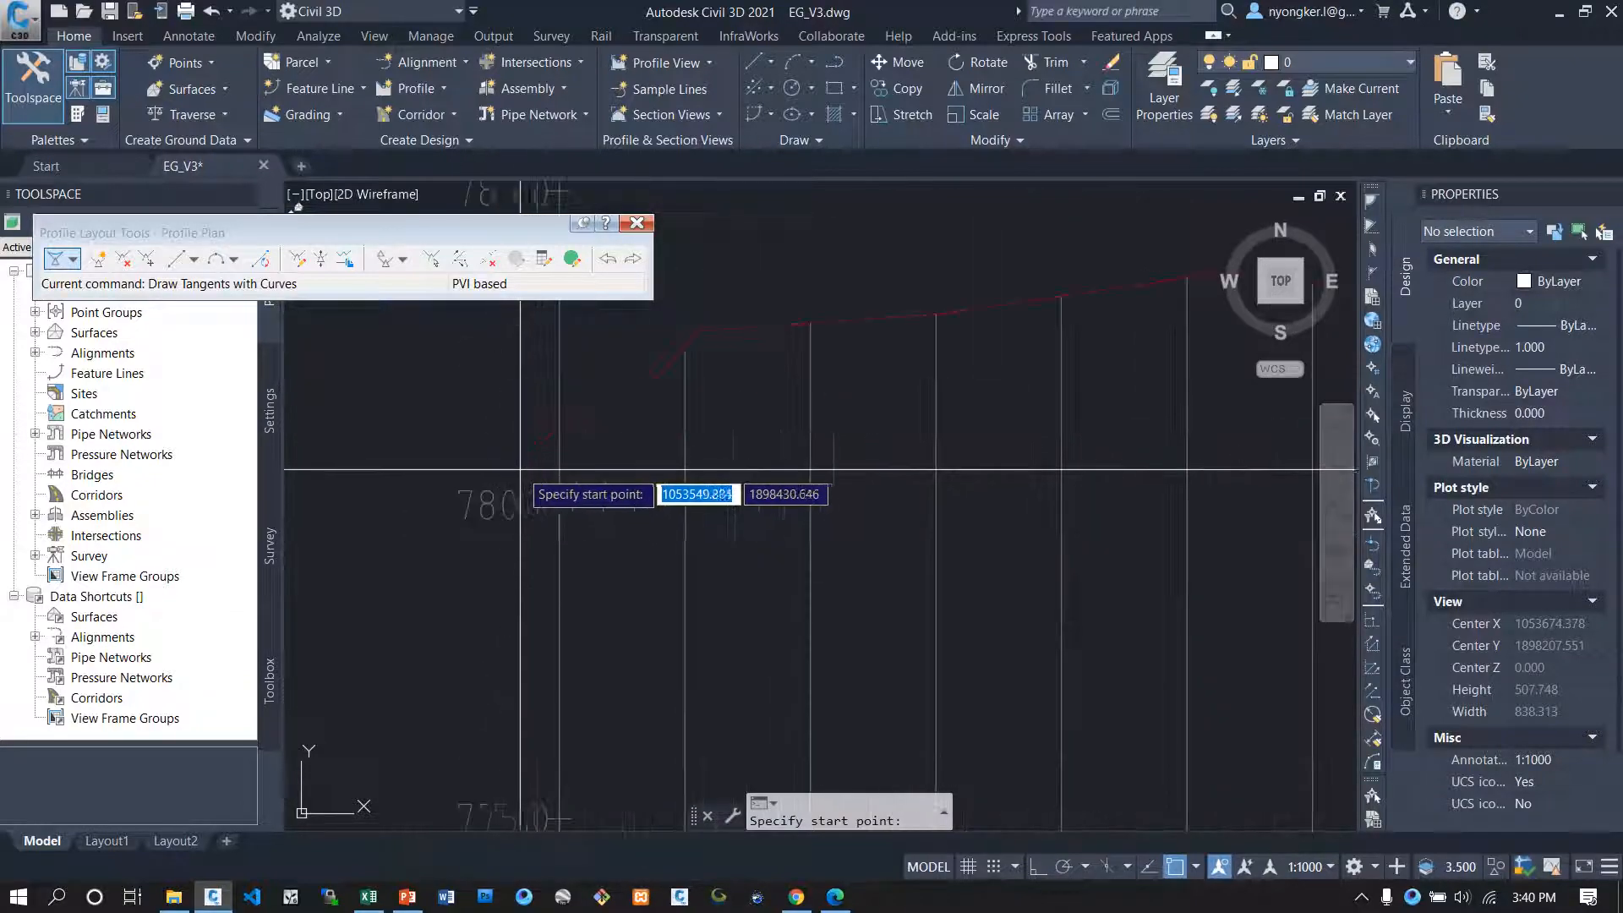
left_click(559, 430)
Step: Draw the first tangent rising to a point above the ground line at about station 0+650, before the hill's peak
scroll(423, 473, "down", 4)
scroll(600, 443, "up", 1)
scroll(600, 443, "up", 2)
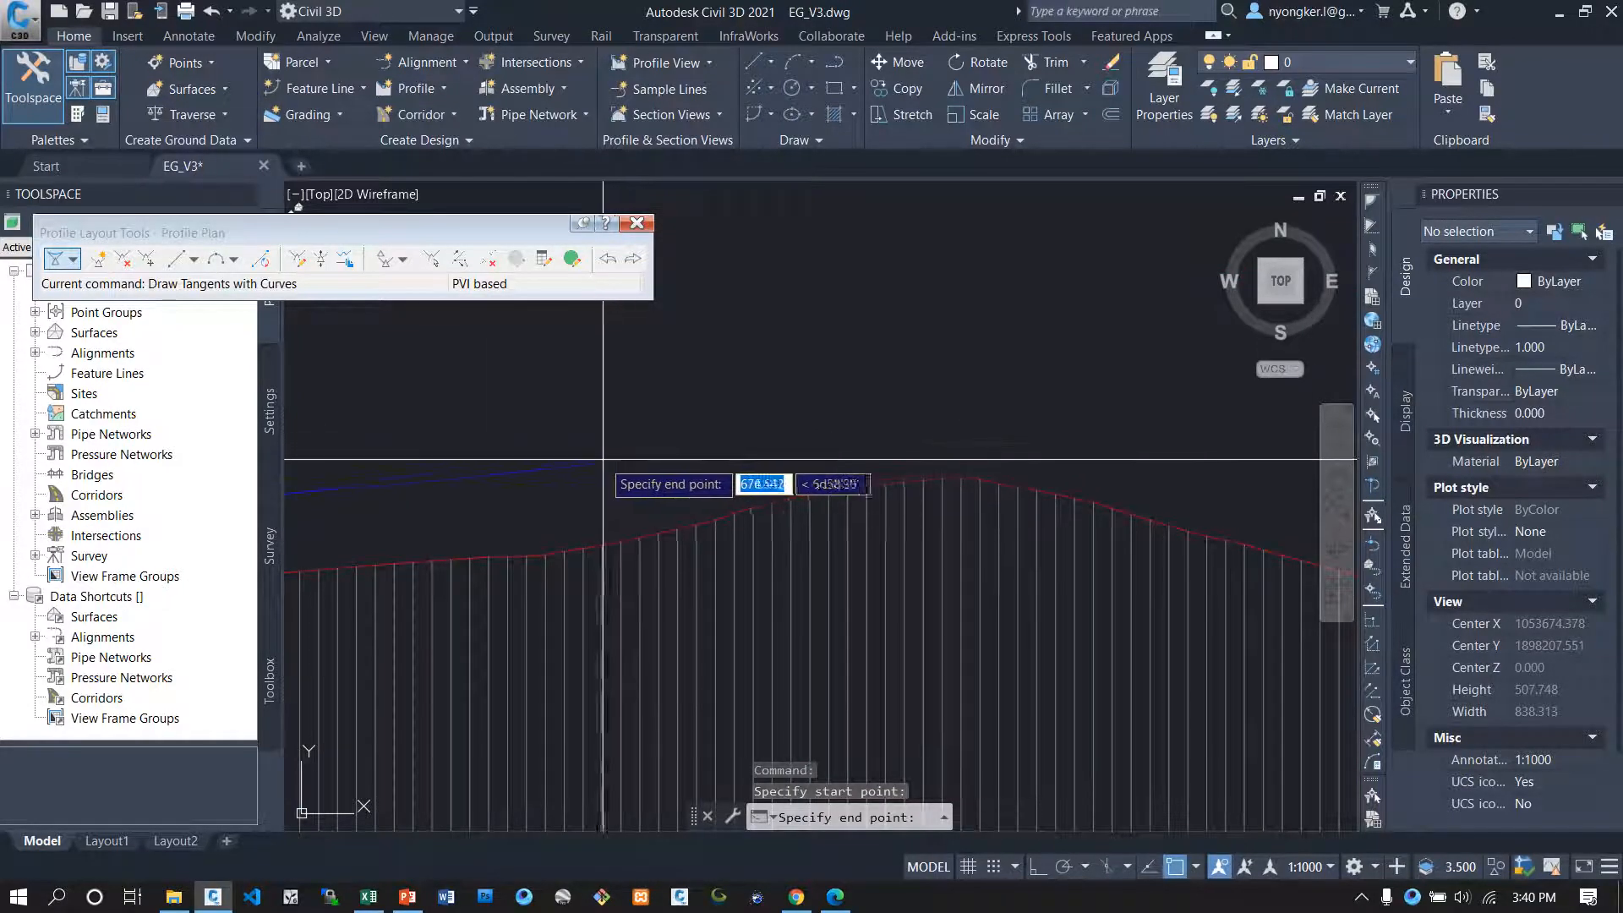
scroll(660, 516, "down", 3)
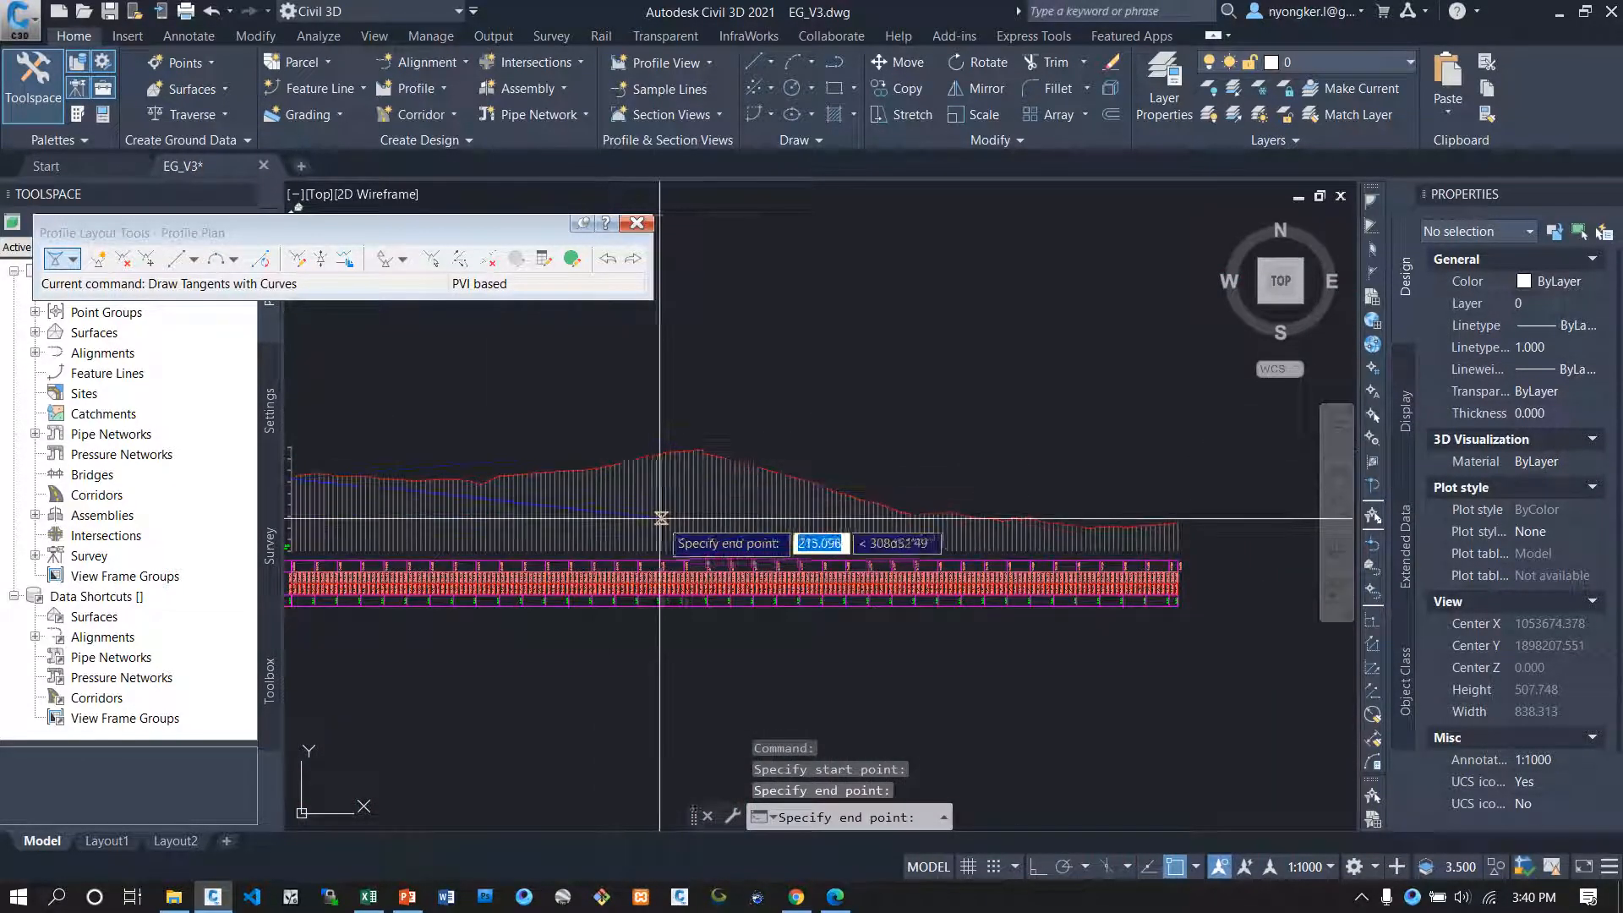
left_click(589, 449)
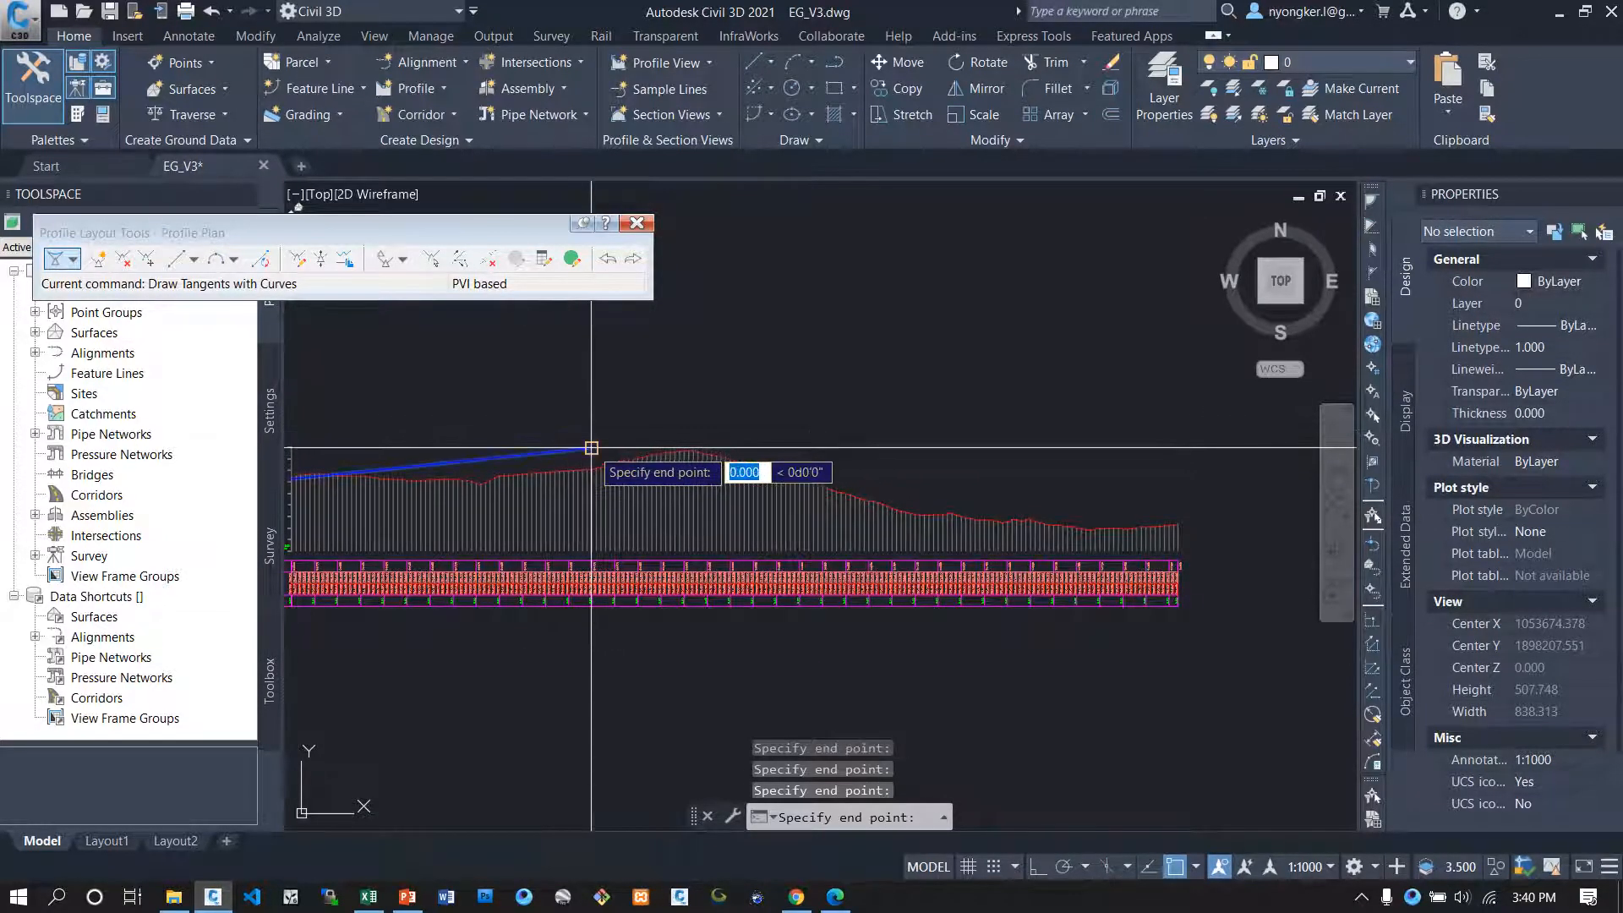
Step: Add a low point below the ground line at about station 0+950 and a high point above it at about 1+260
scroll(657, 504, "up", 4)
scroll(657, 504, "down", 4)
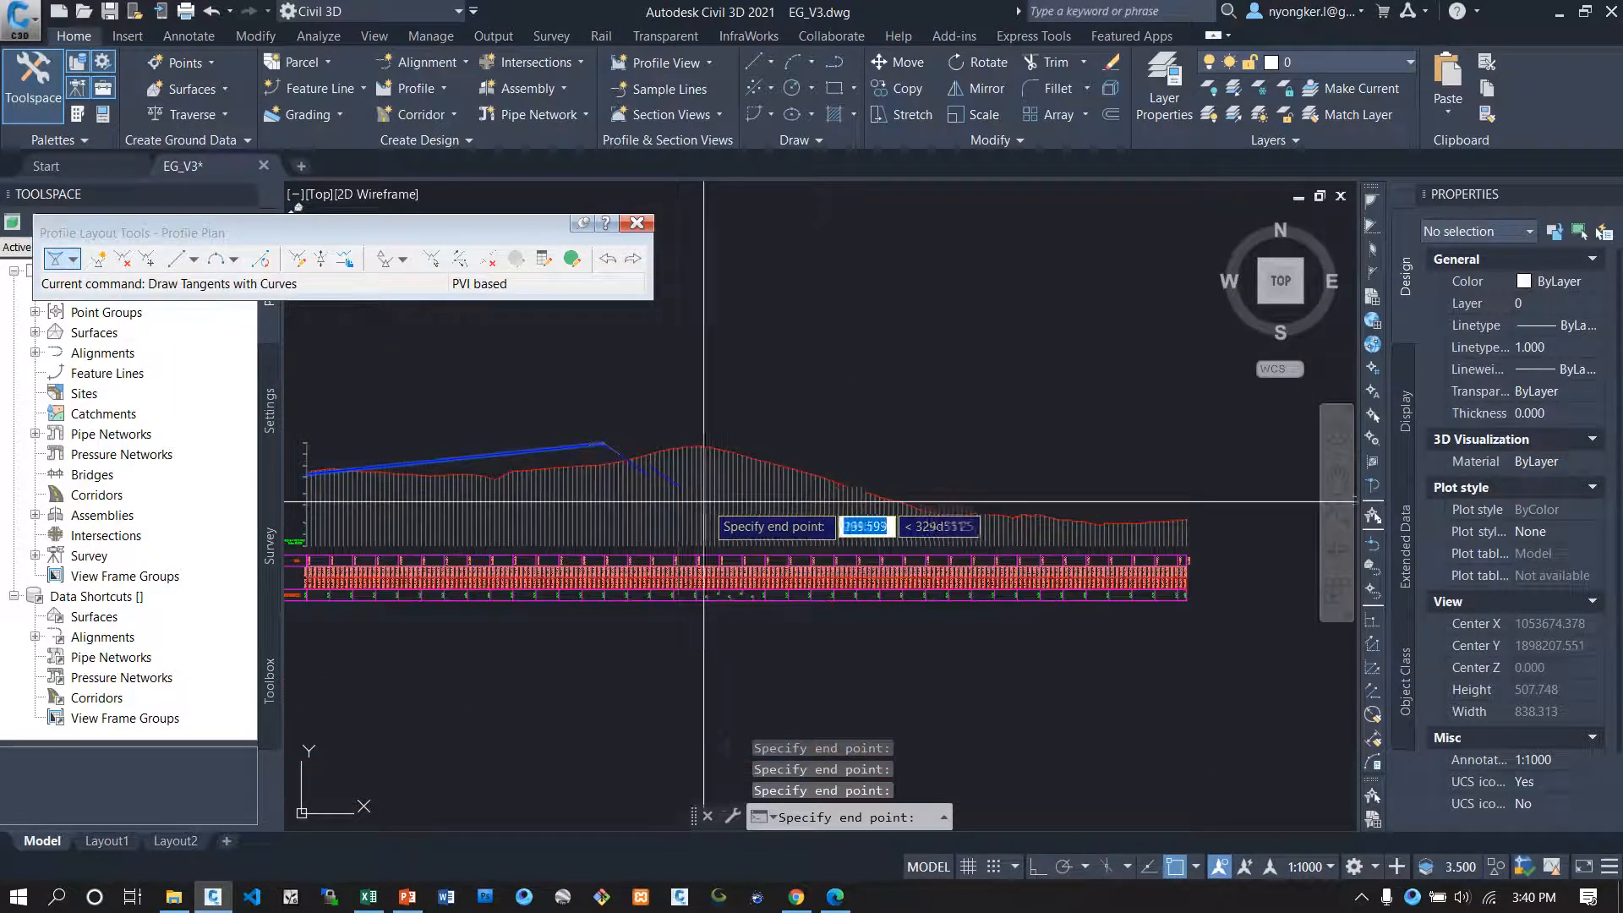
scroll(718, 505, "up", 4)
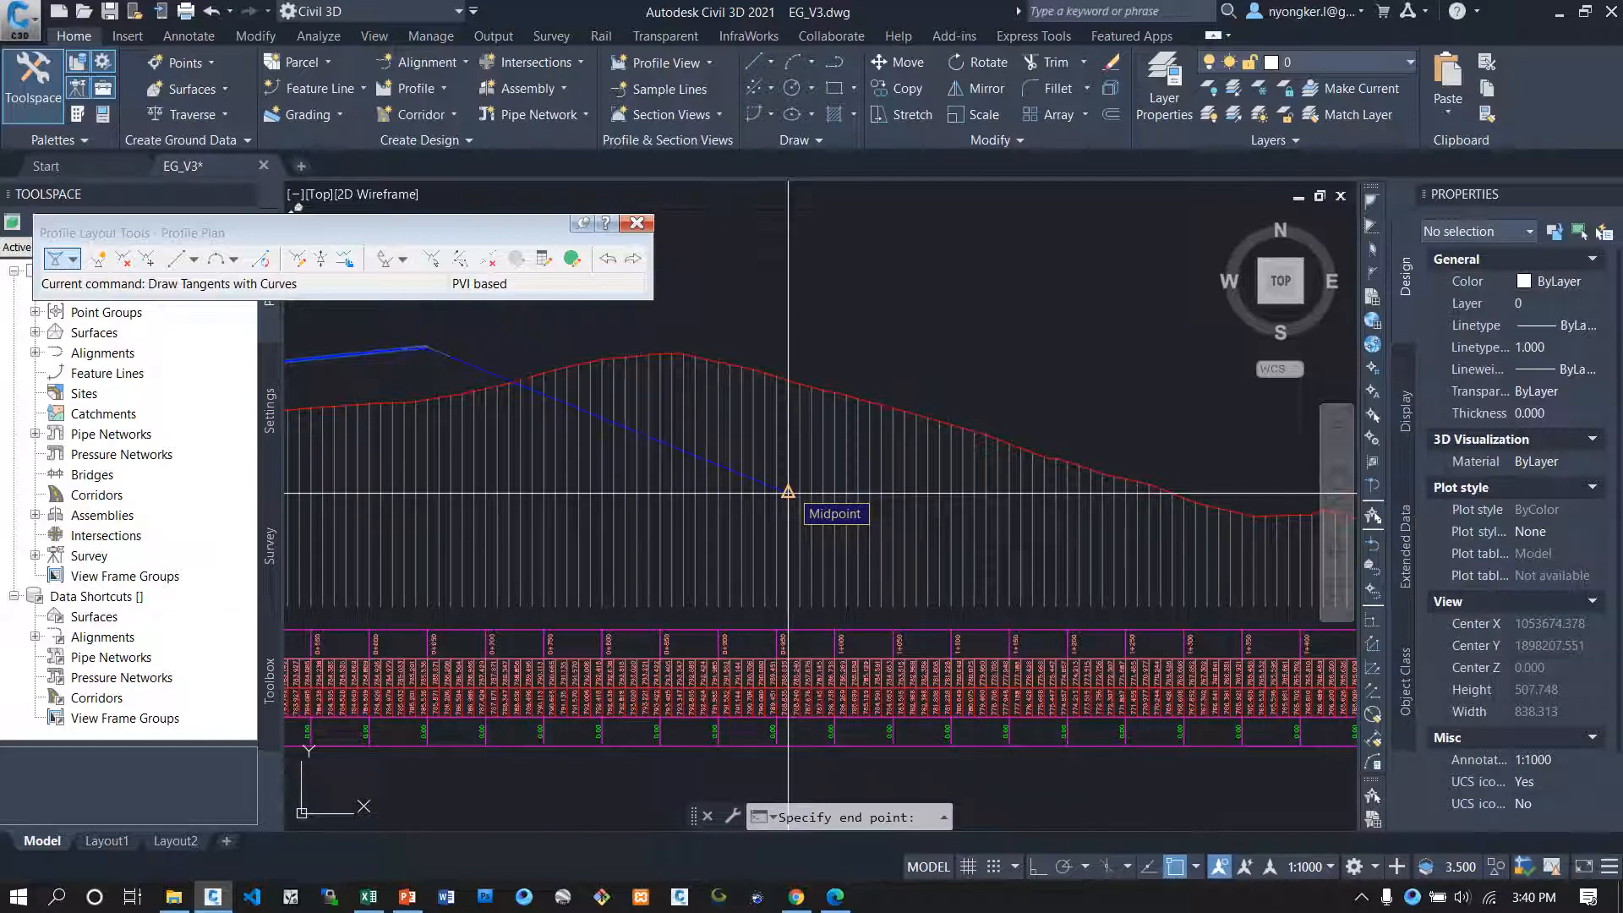
left_click(788, 492)
scroll(728, 486, "down", 4)
scroll(833, 475, "up", 4)
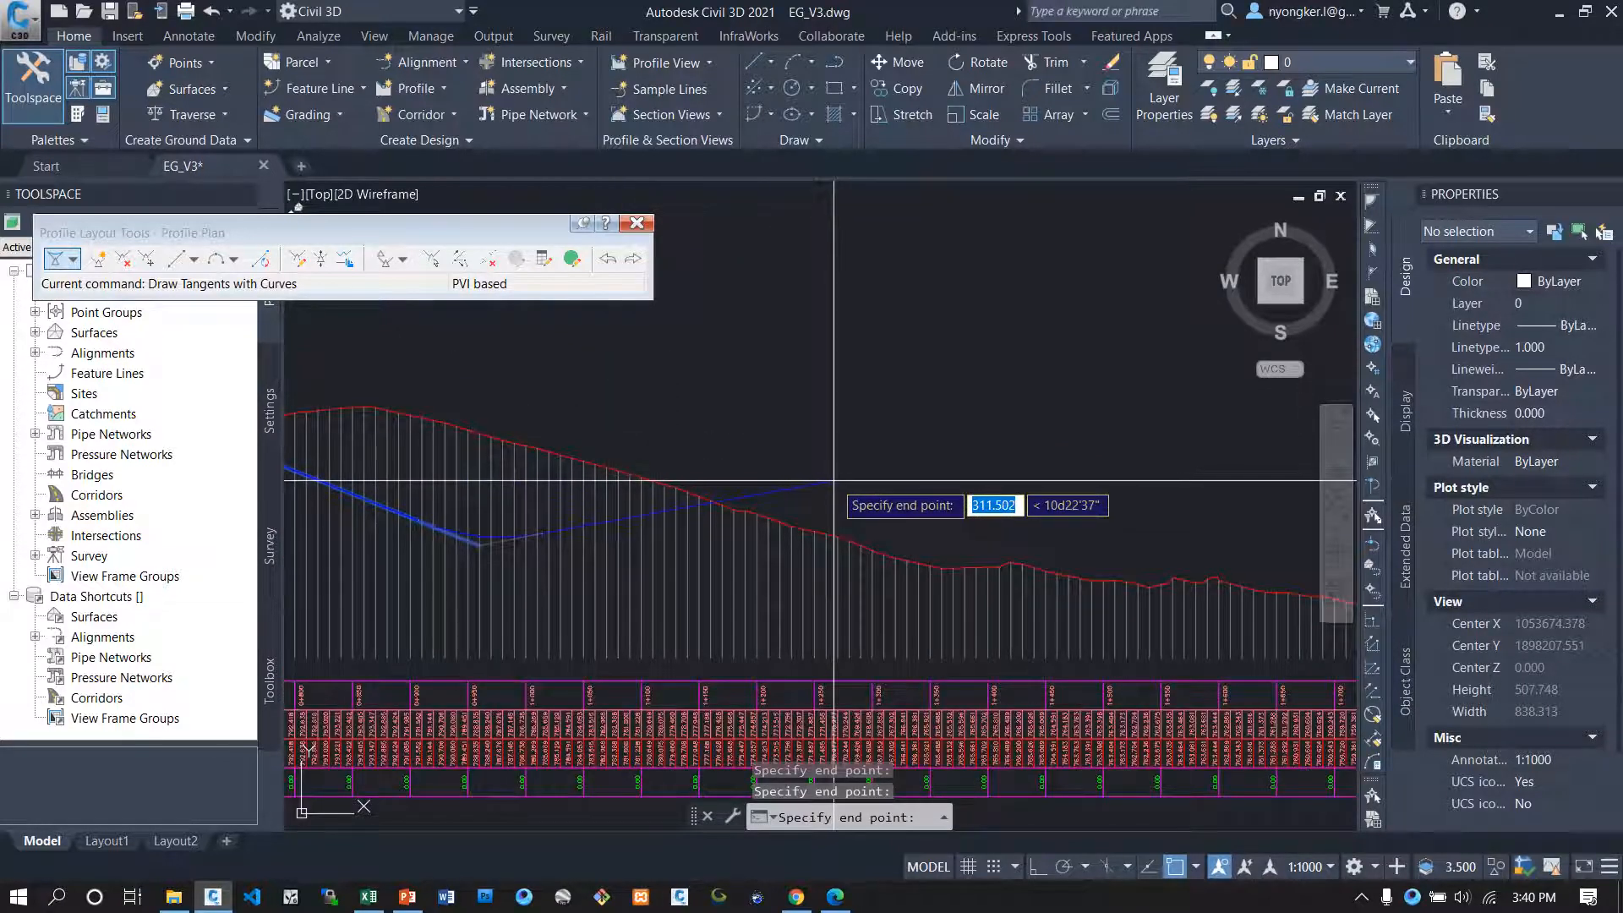
left_click(834, 480)
Step: Add a low point at station 1+600, end the last tangent on the ground line at final station 1+919.32, and finish drawing
scroll(863, 499, "down", 3)
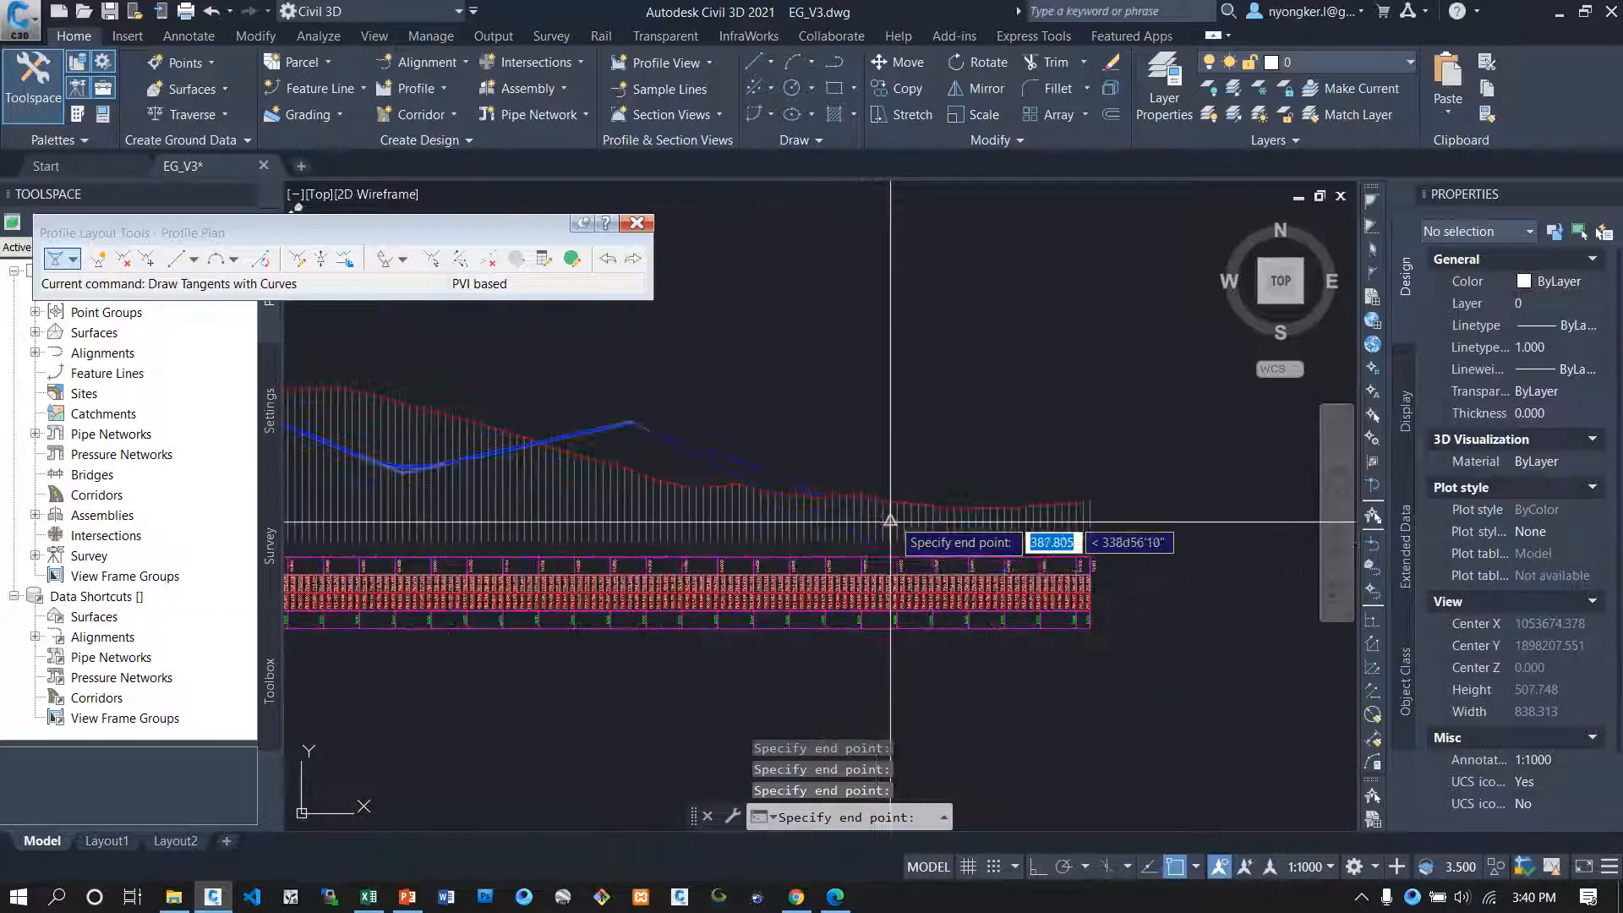
scroll(891, 516, "up", 4)
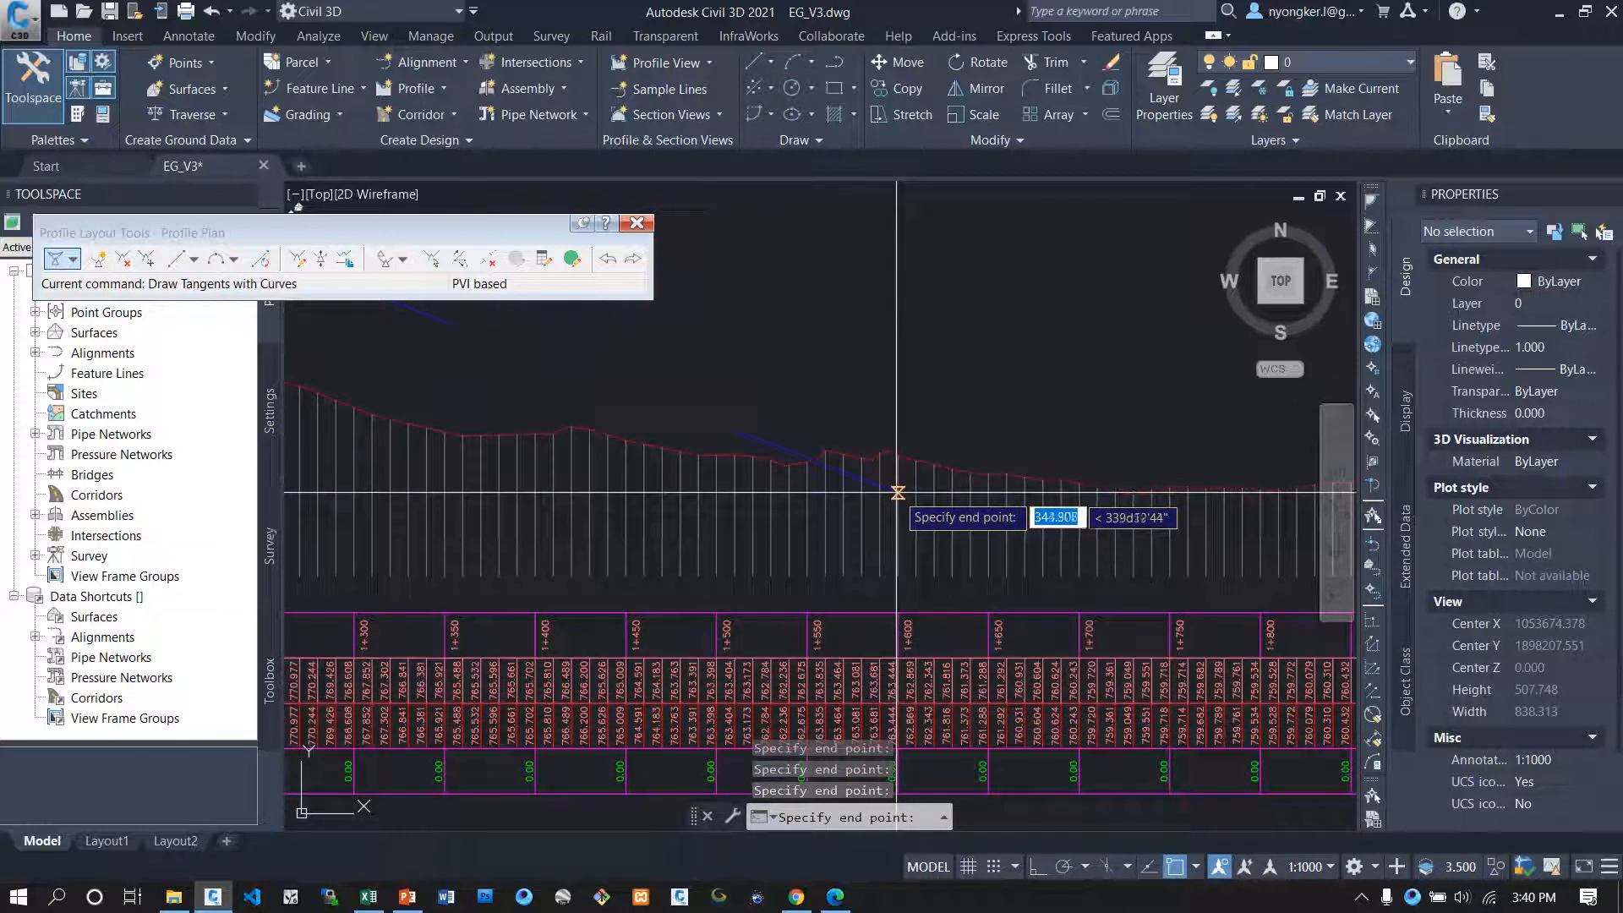
scroll(897, 483, "down", 3)
scroll(744, 520, "up", 5)
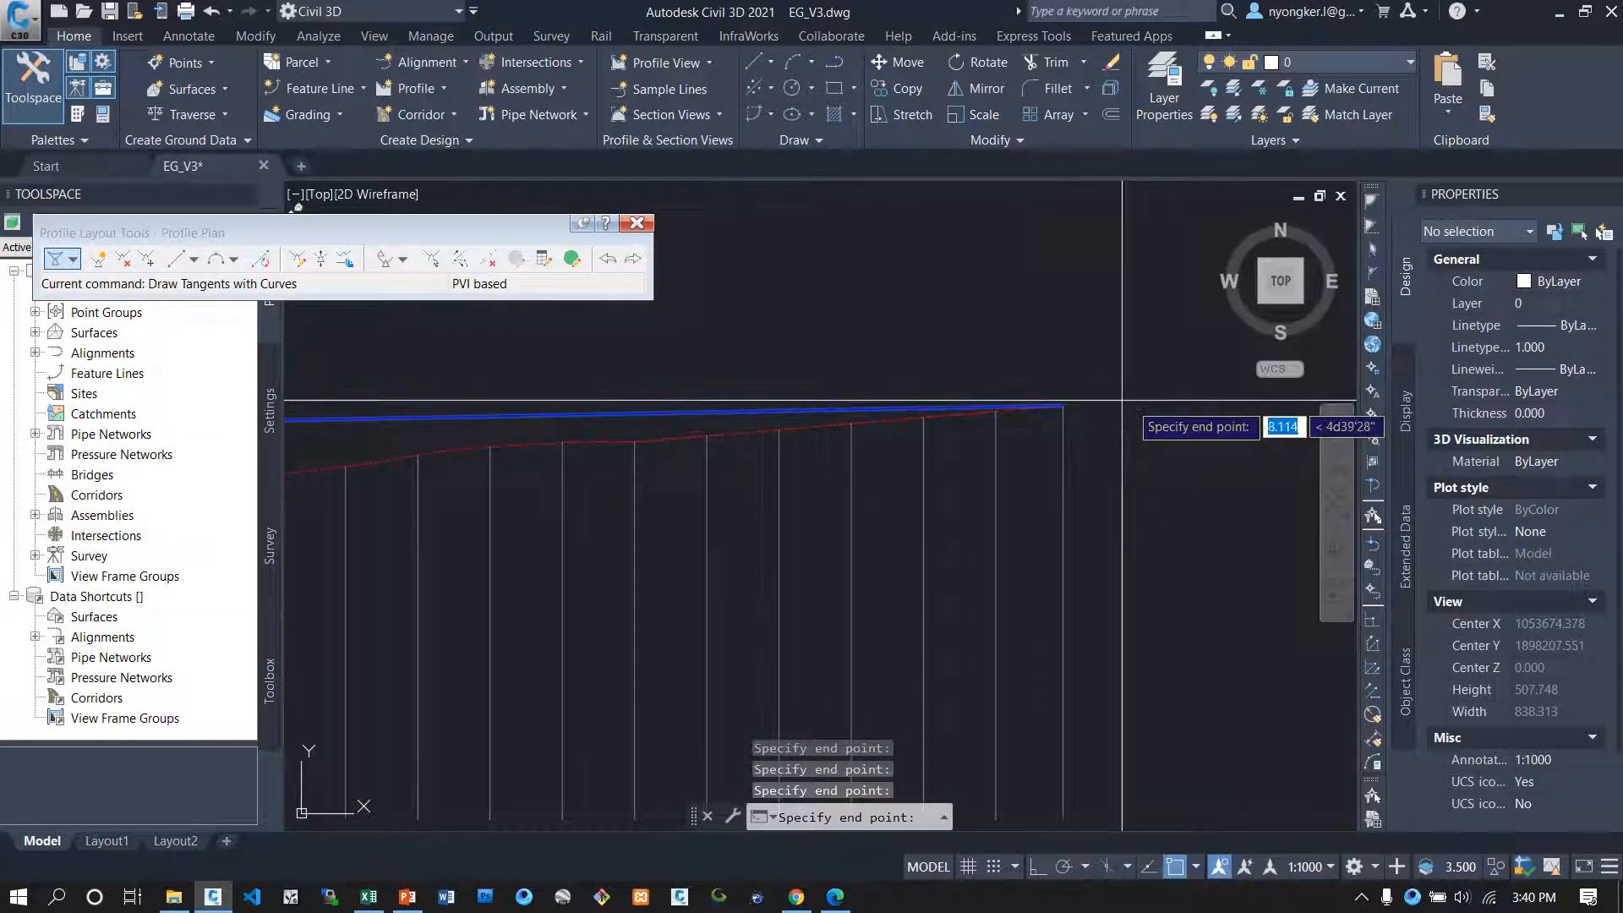
scroll(1051, 433, "down", 3)
key("Return")
scroll(1223, 542, "down", 3)
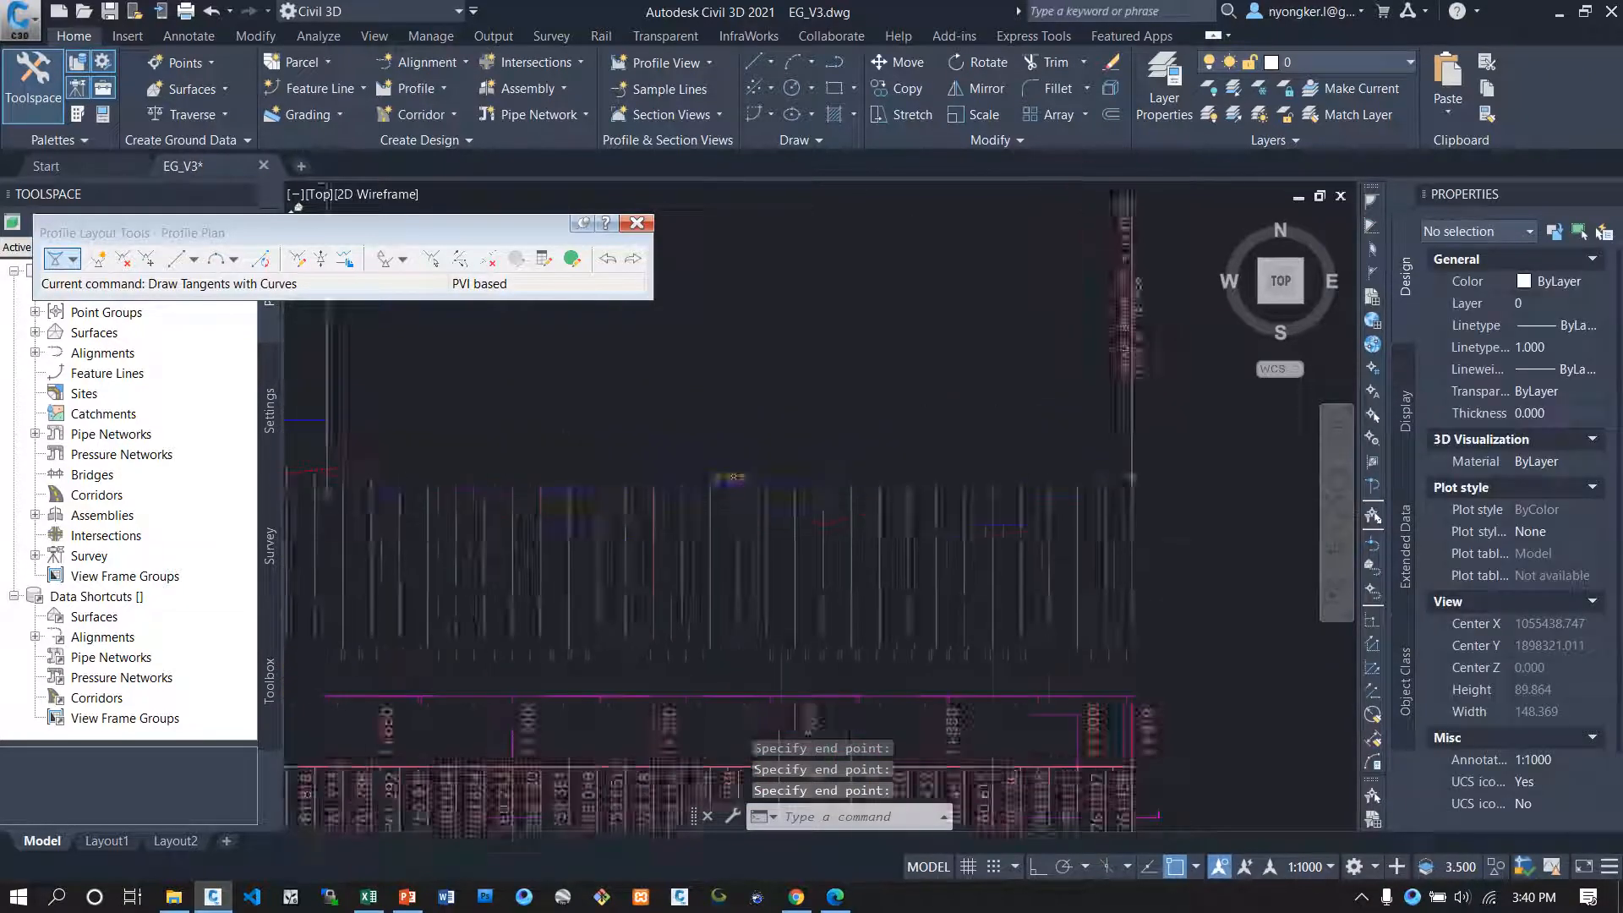
Step: Move the crest curve label at PVI station 0+648.50 upward so that its dimension line sits clear above the profile line
scroll(741, 448, "up", 4)
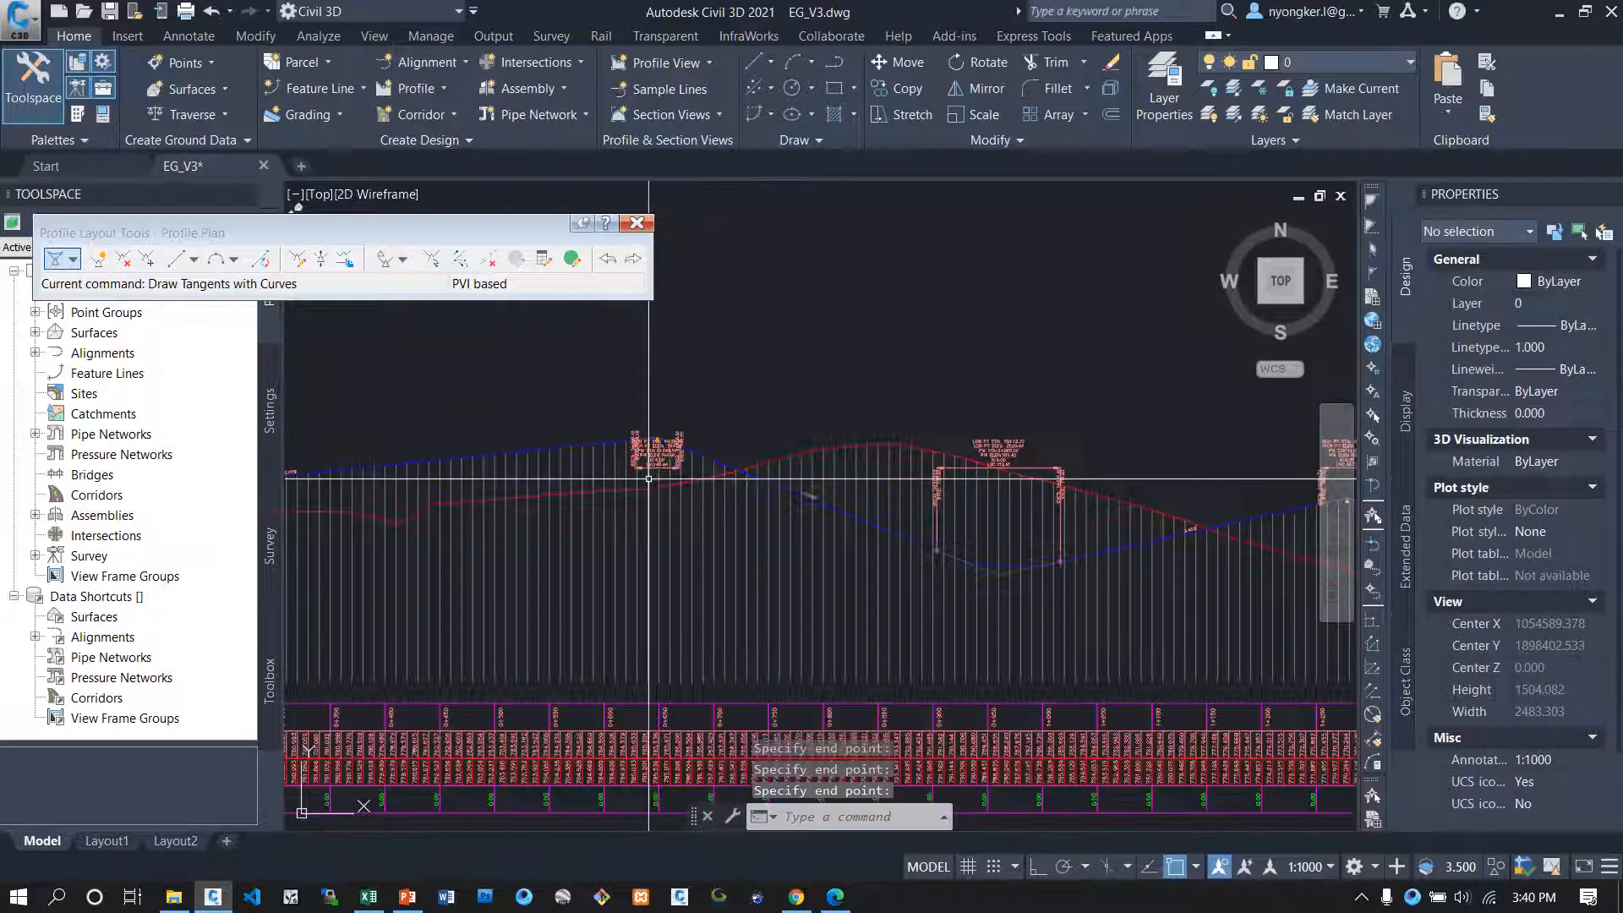
left_click(727, 500)
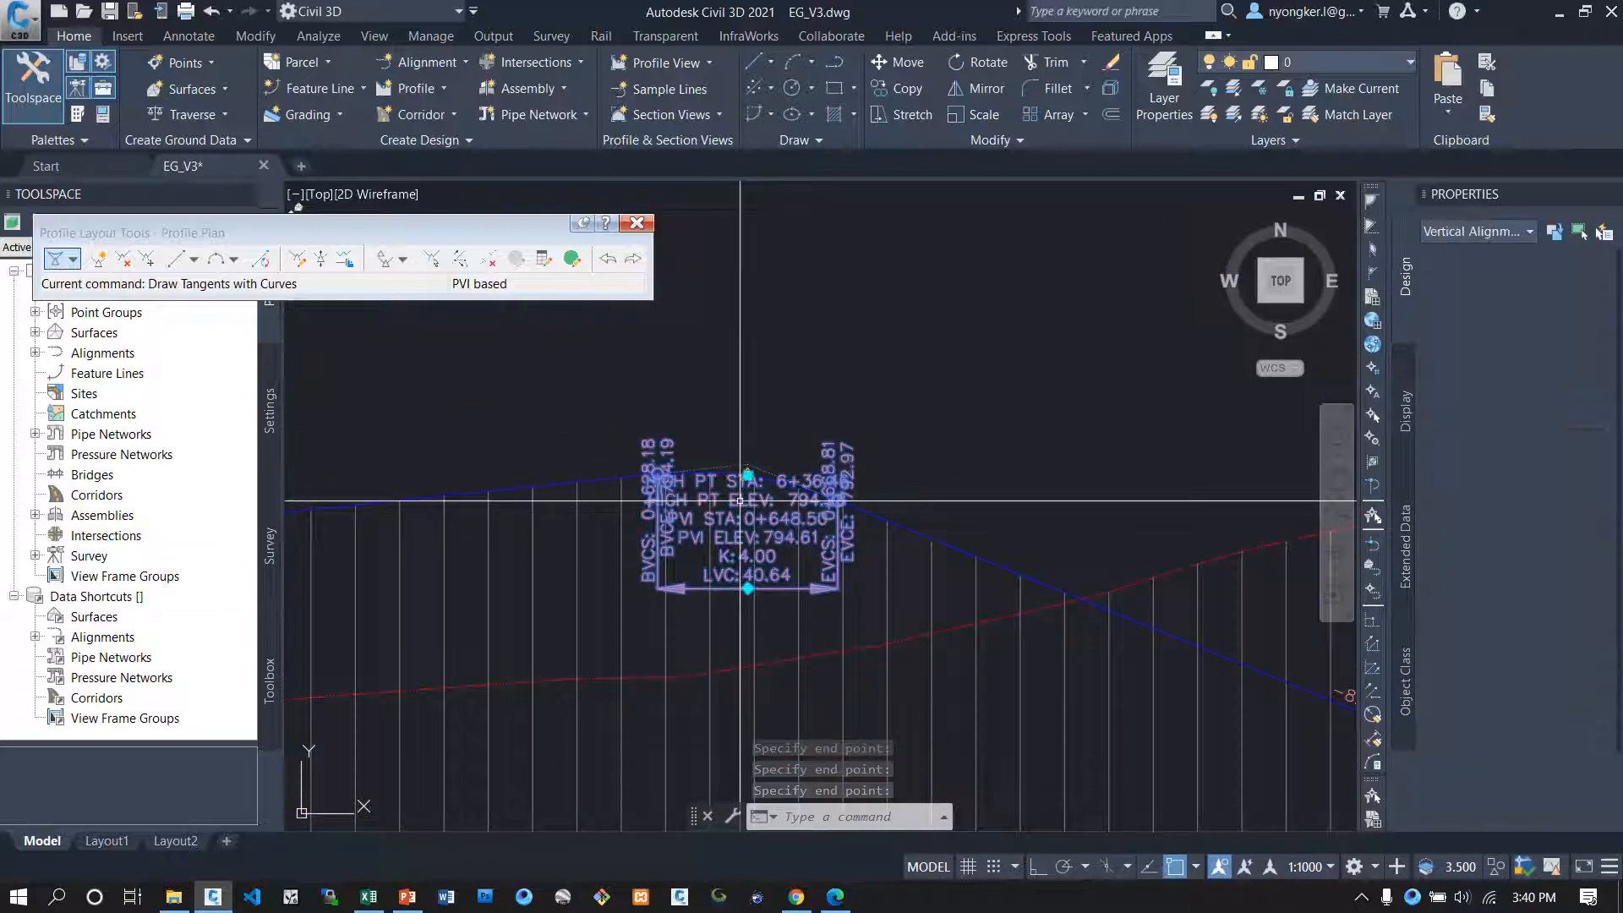
left_click(747, 586)
scroll(799, 419, "down", 6)
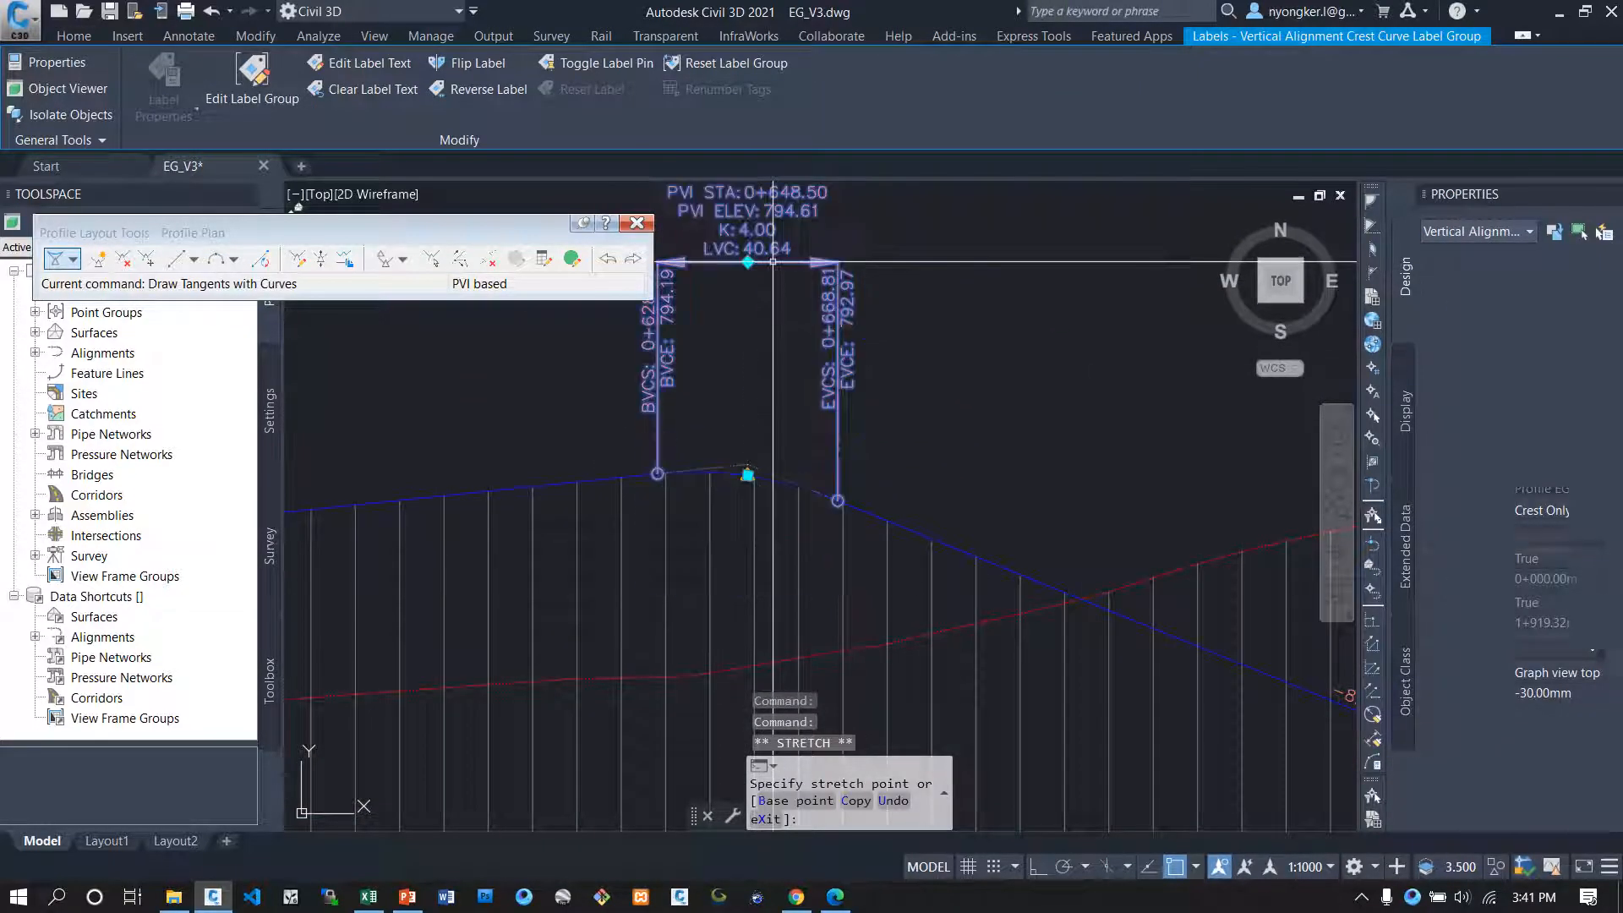
scroll(802, 427, "down", 3)
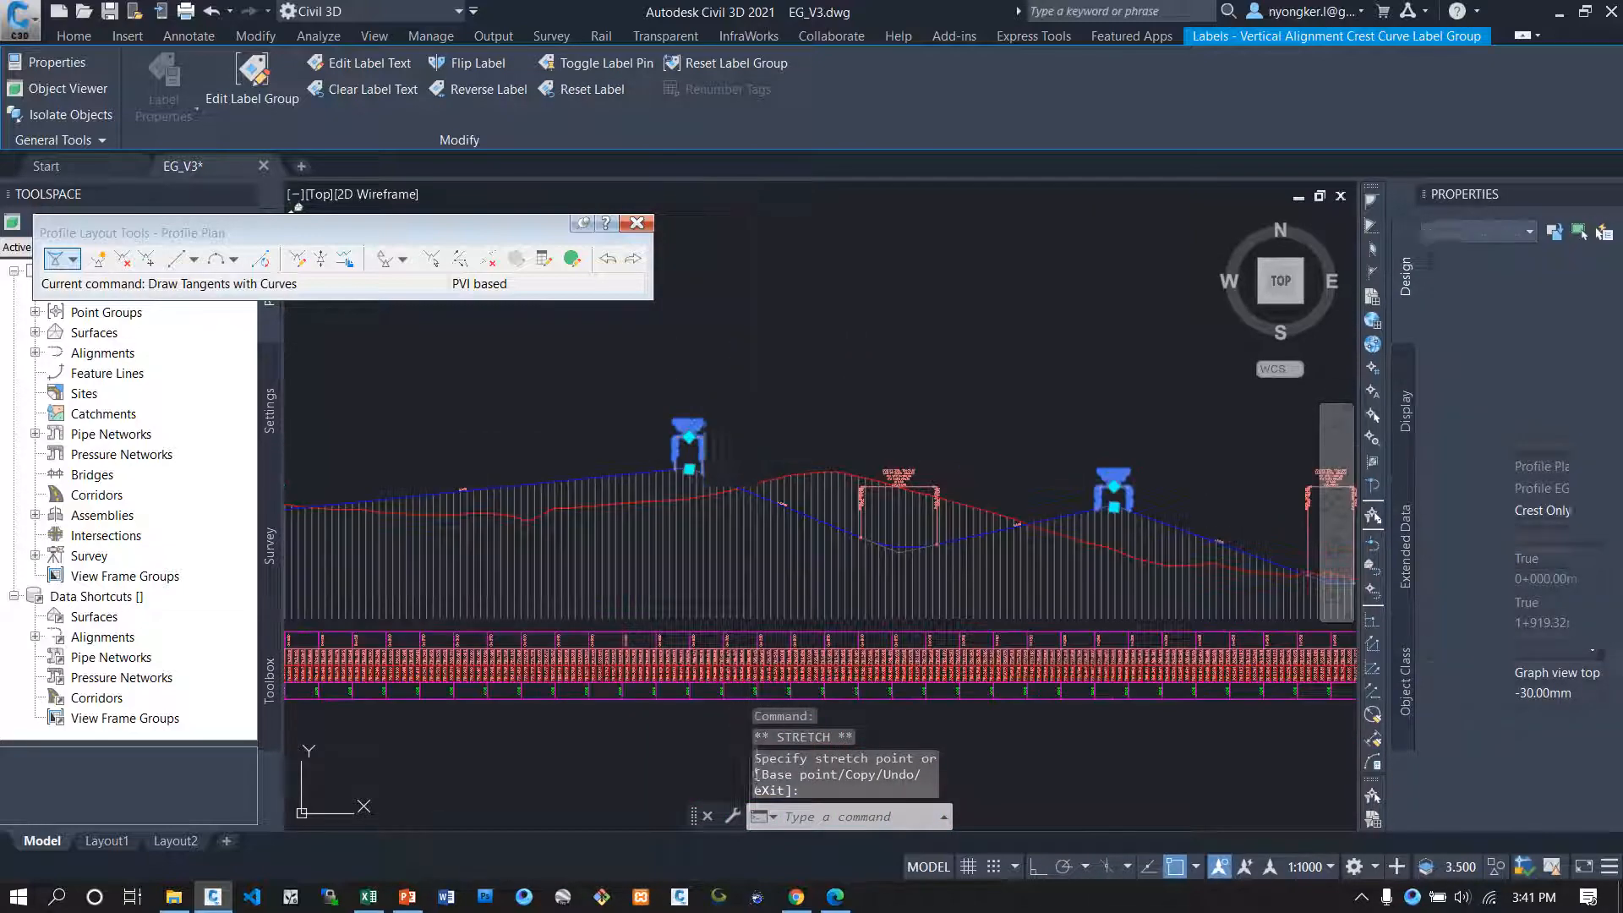
key("Escape")
left_click(749, 446)
scroll(778, 409, "down", 4)
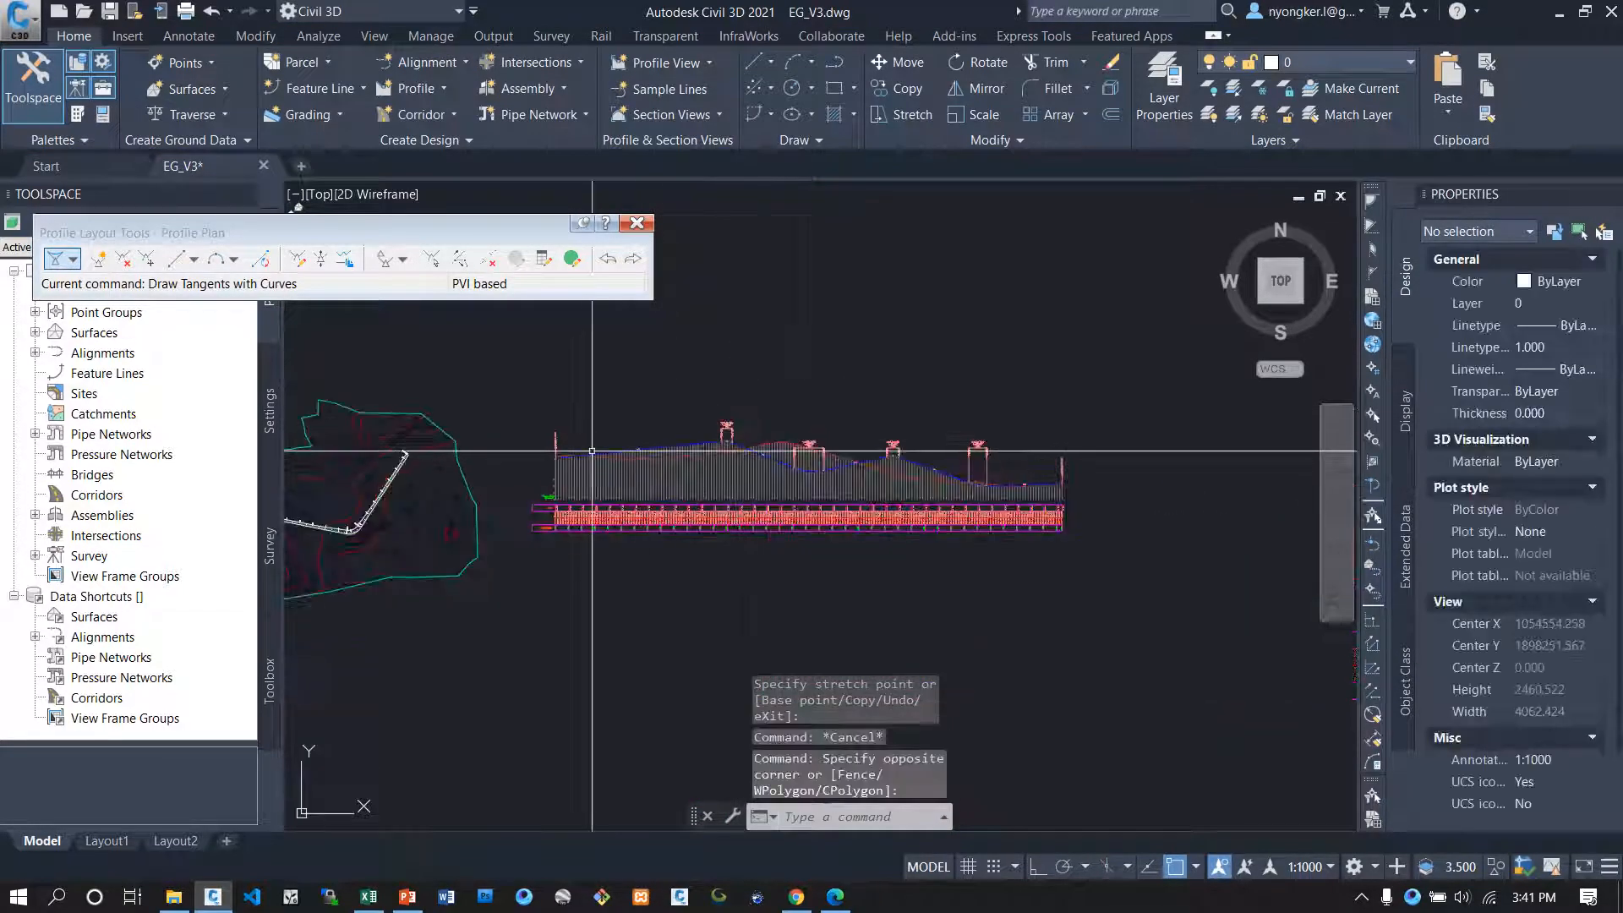
Step: Review the finished layout profile against the ground line from station 0+000 towards the last sag curve
scroll(777, 490, "up", 2)
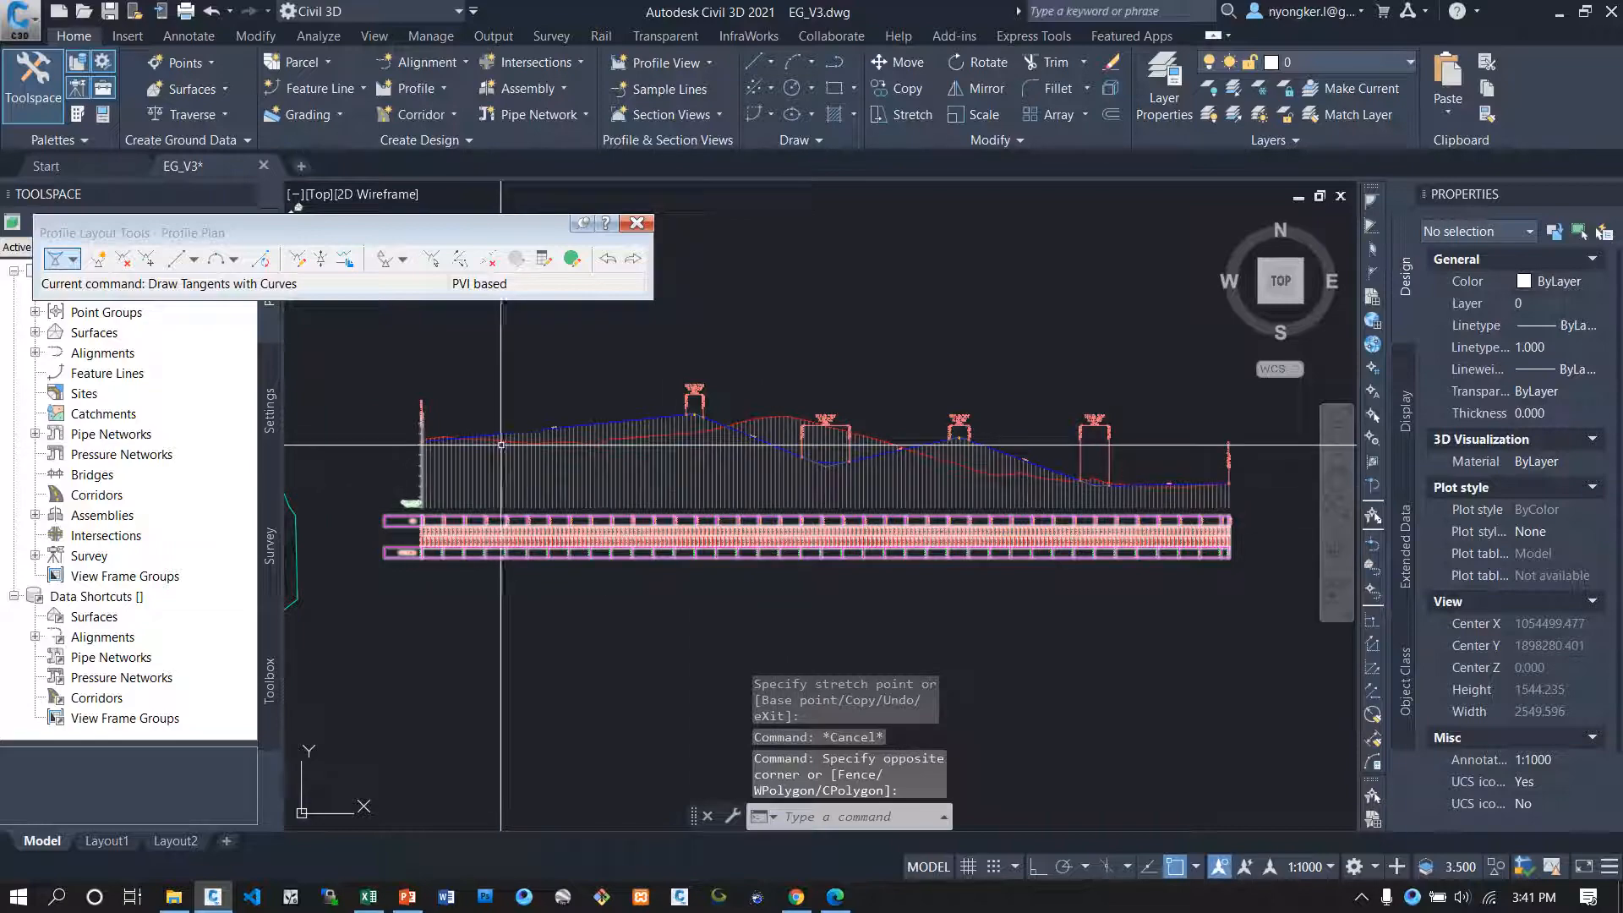
scroll(429, 443, "up", 5)
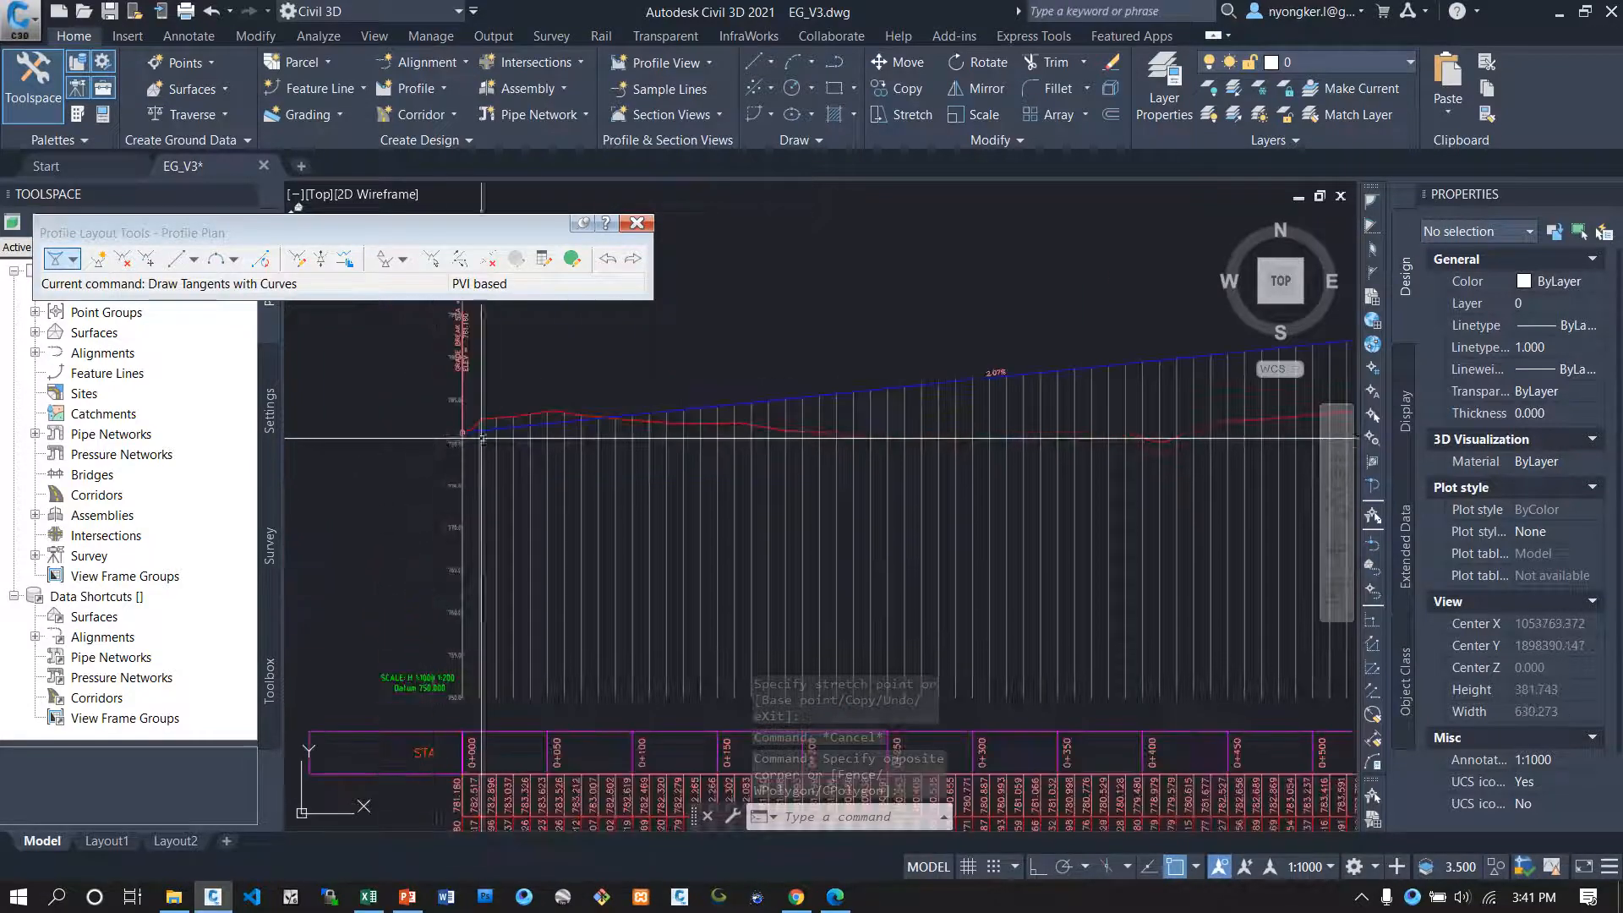
middle_click_drag(512, 438, 349, 433)
middle_click_drag(1054, 538, 550, 519)
middle_click_drag(1062, 554, 1115, 464)
middle_click_drag(514, 412, 426, 470)
middle_click_drag(1043, 538, 413, 437)
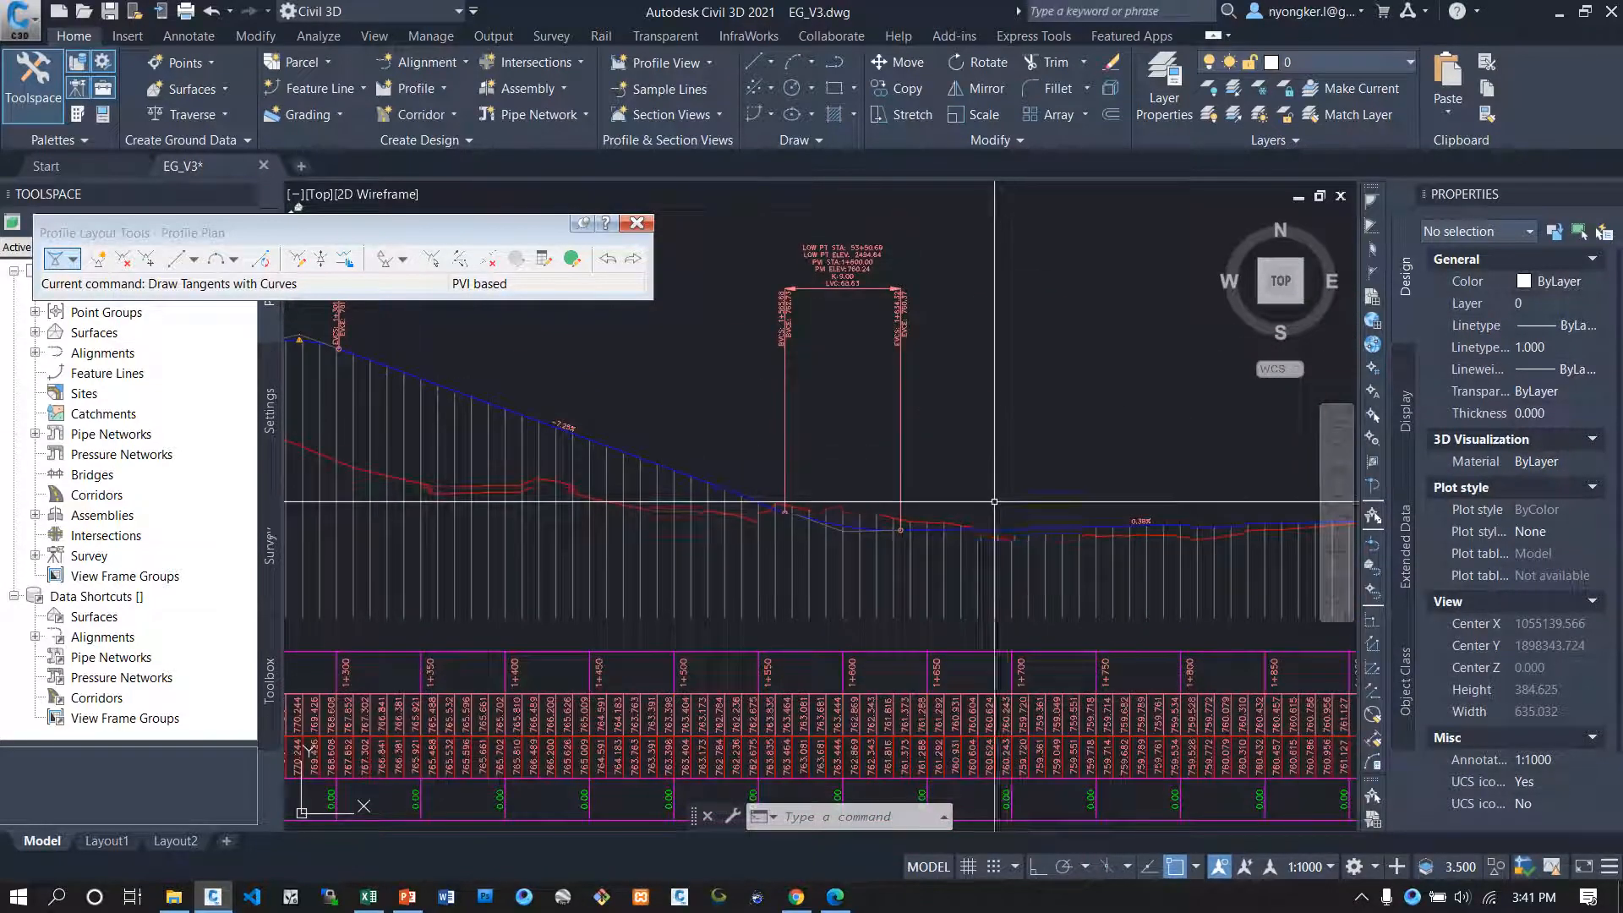
Step: Check the tangent grades and the crest and sag curve labels back along the profile and forward again to the final station
middle_click_drag(626, 420, 855, 483)
scroll(856, 490, "up", 2)
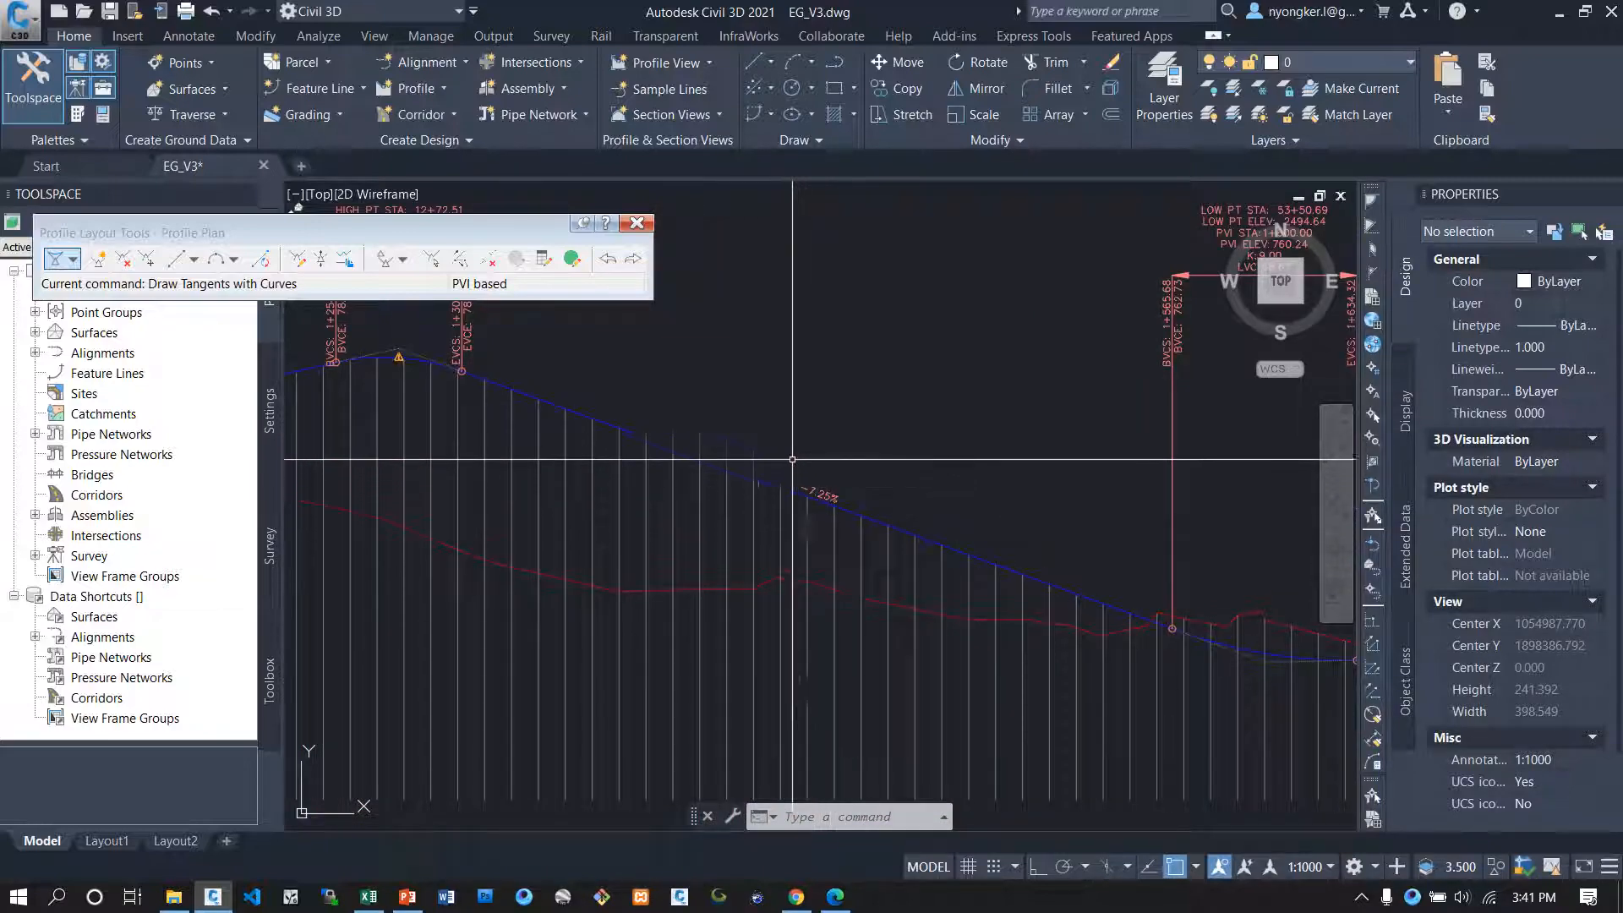
middle_click_drag(741, 410, 1253, 436)
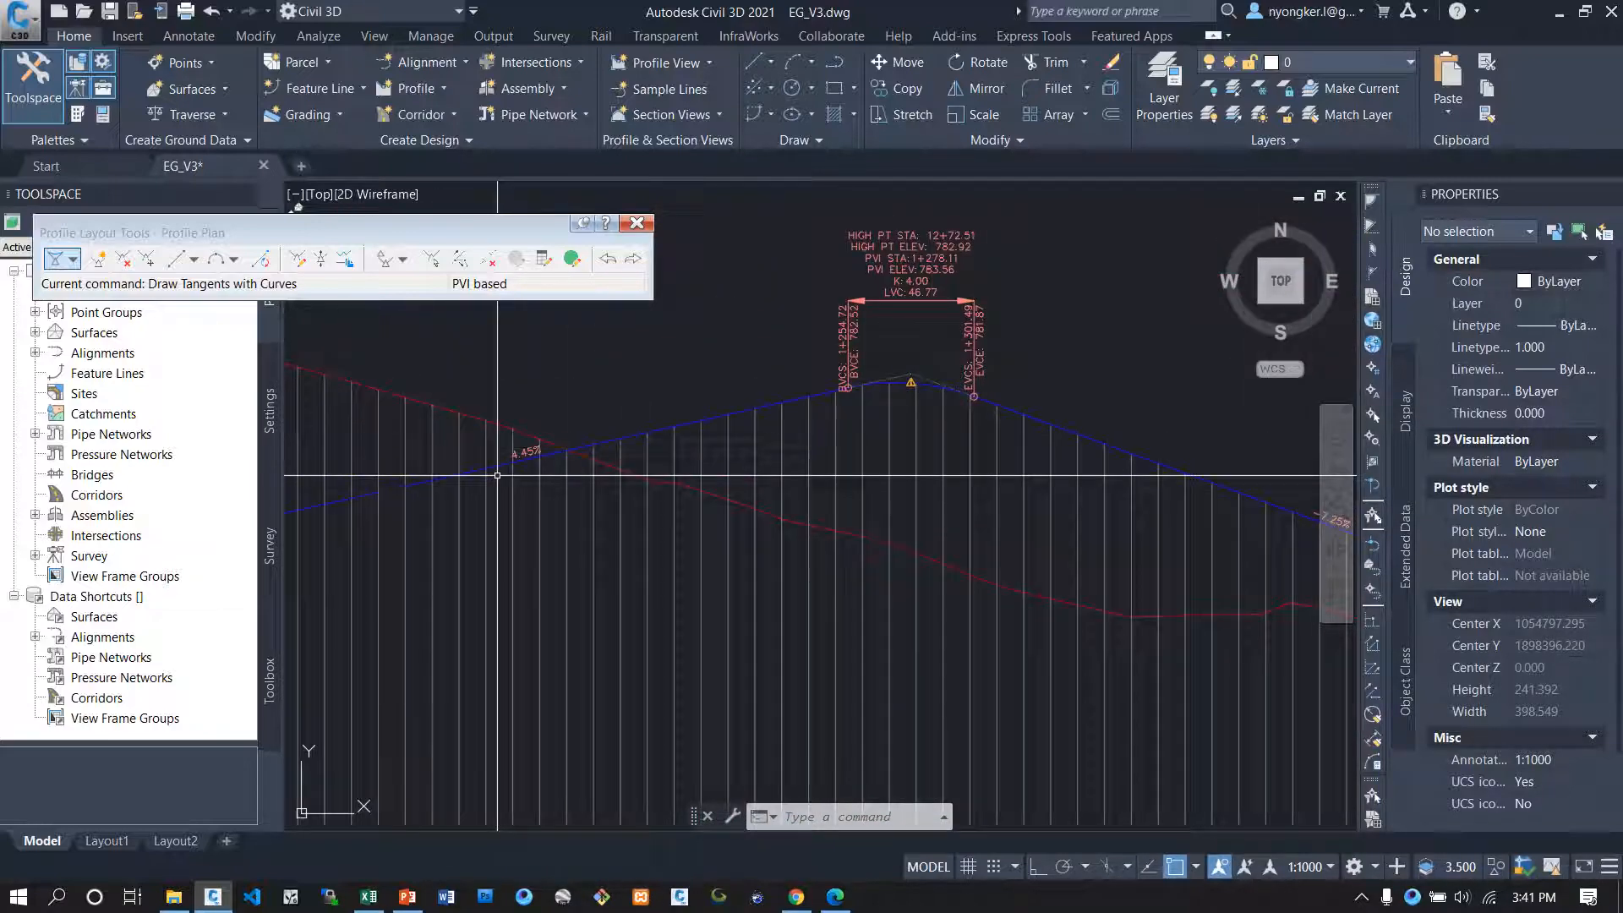
middle_click_drag(497, 475, 1264, 475)
middle_click_drag(425, 387, 1275, 656)
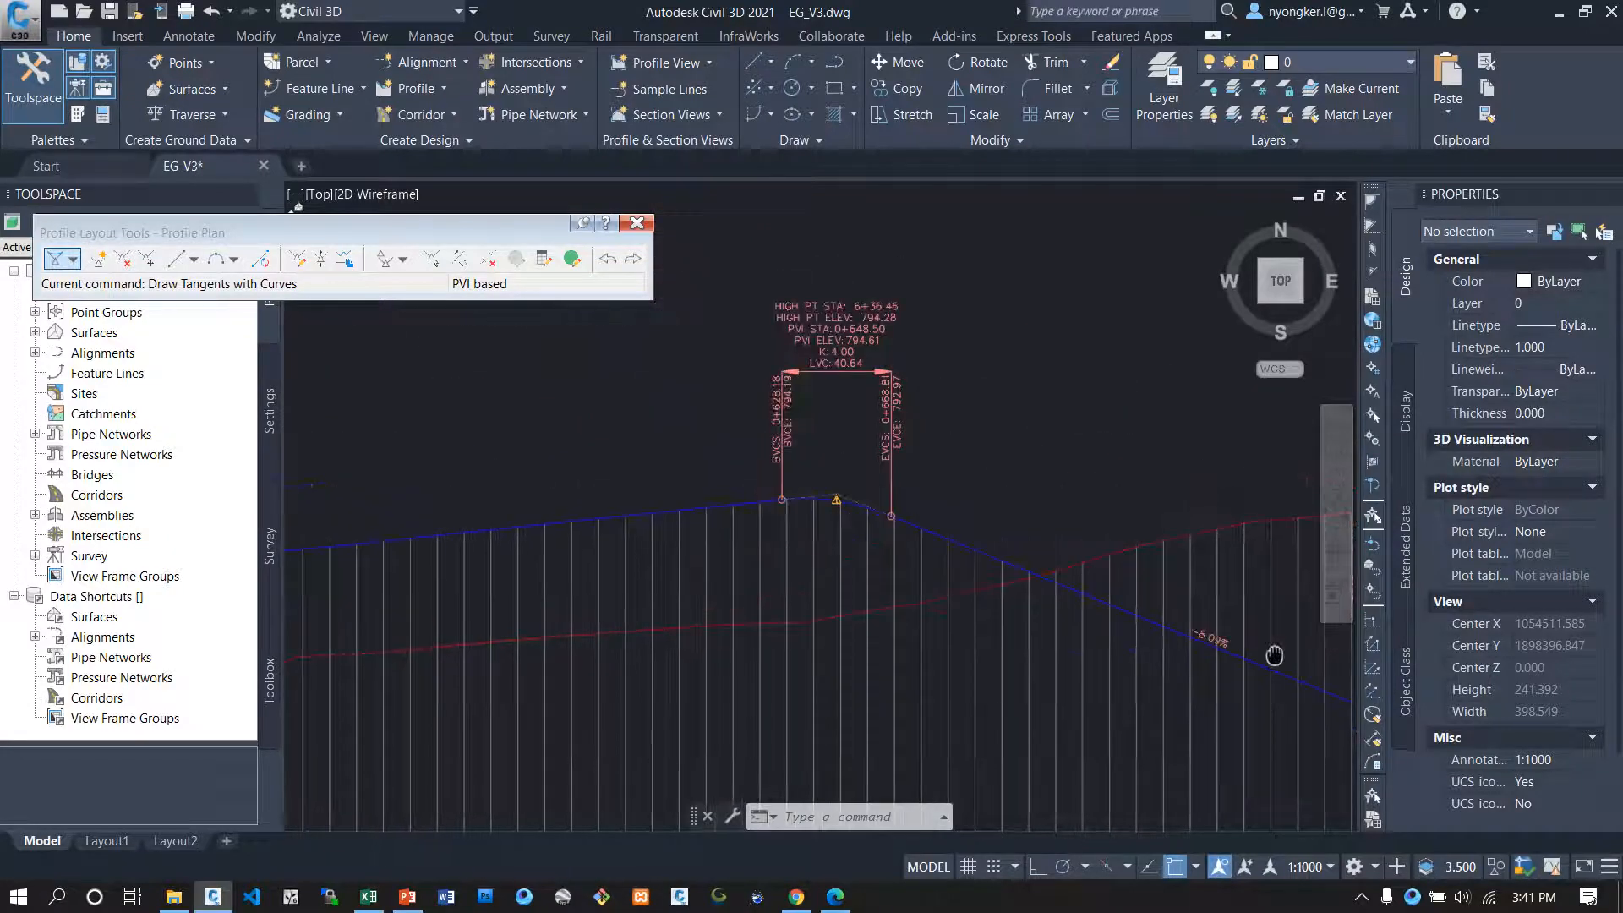
middle_click_drag(482, 573, 1222, 537)
middle_click_drag(771, 554, 569, 500)
middle_click_drag(1193, 504, 478, 509)
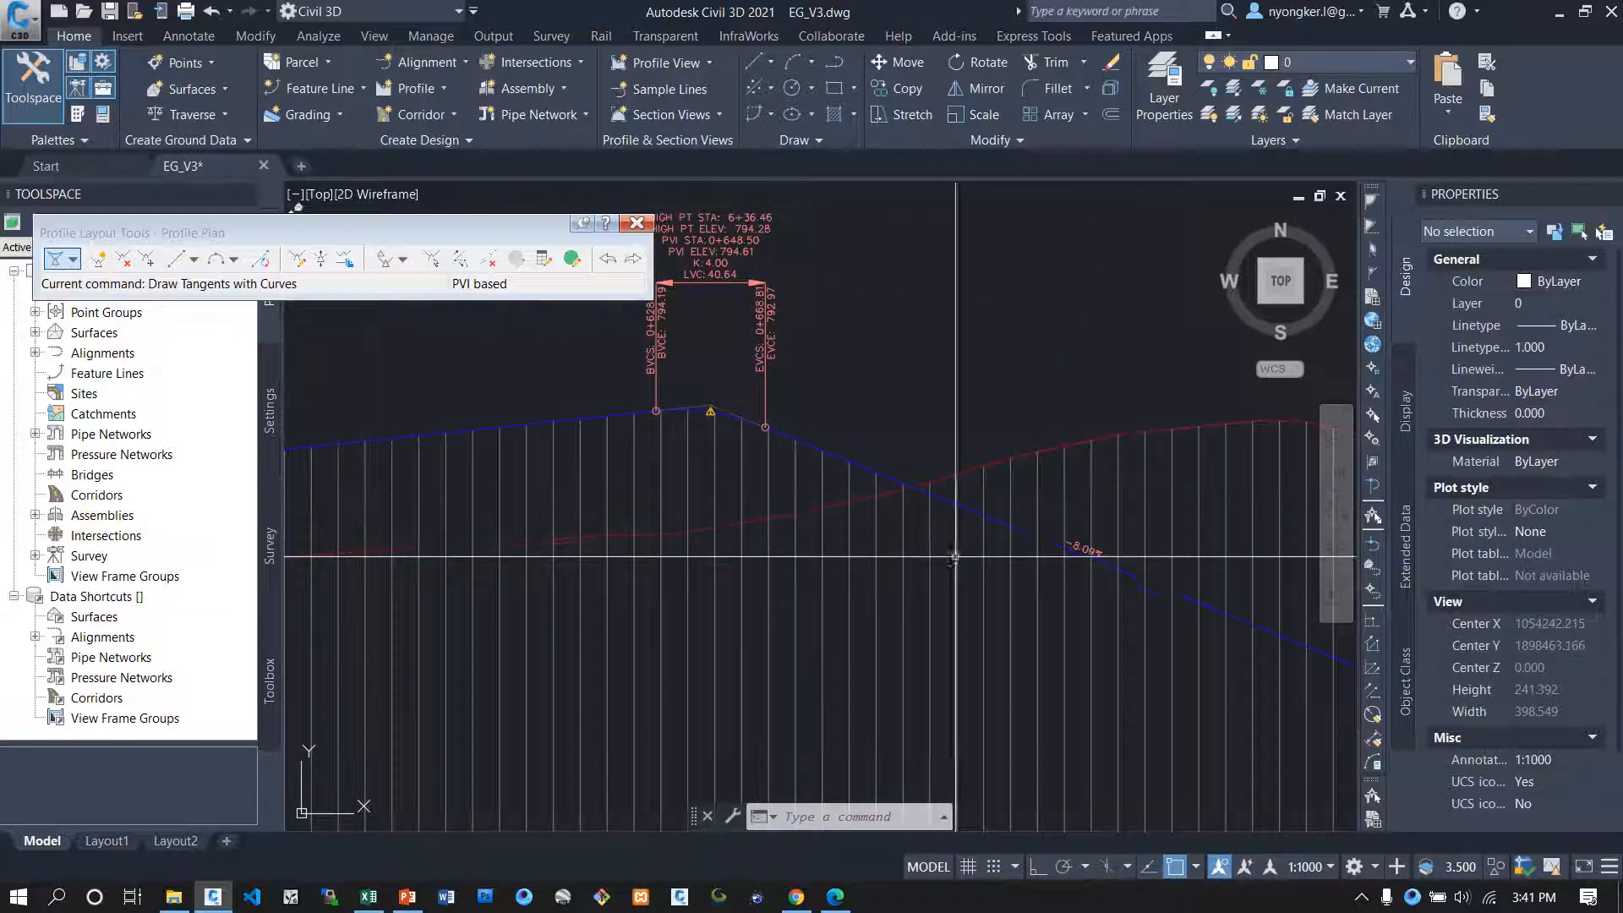
middle_click_drag(1105, 562, 246, 409)
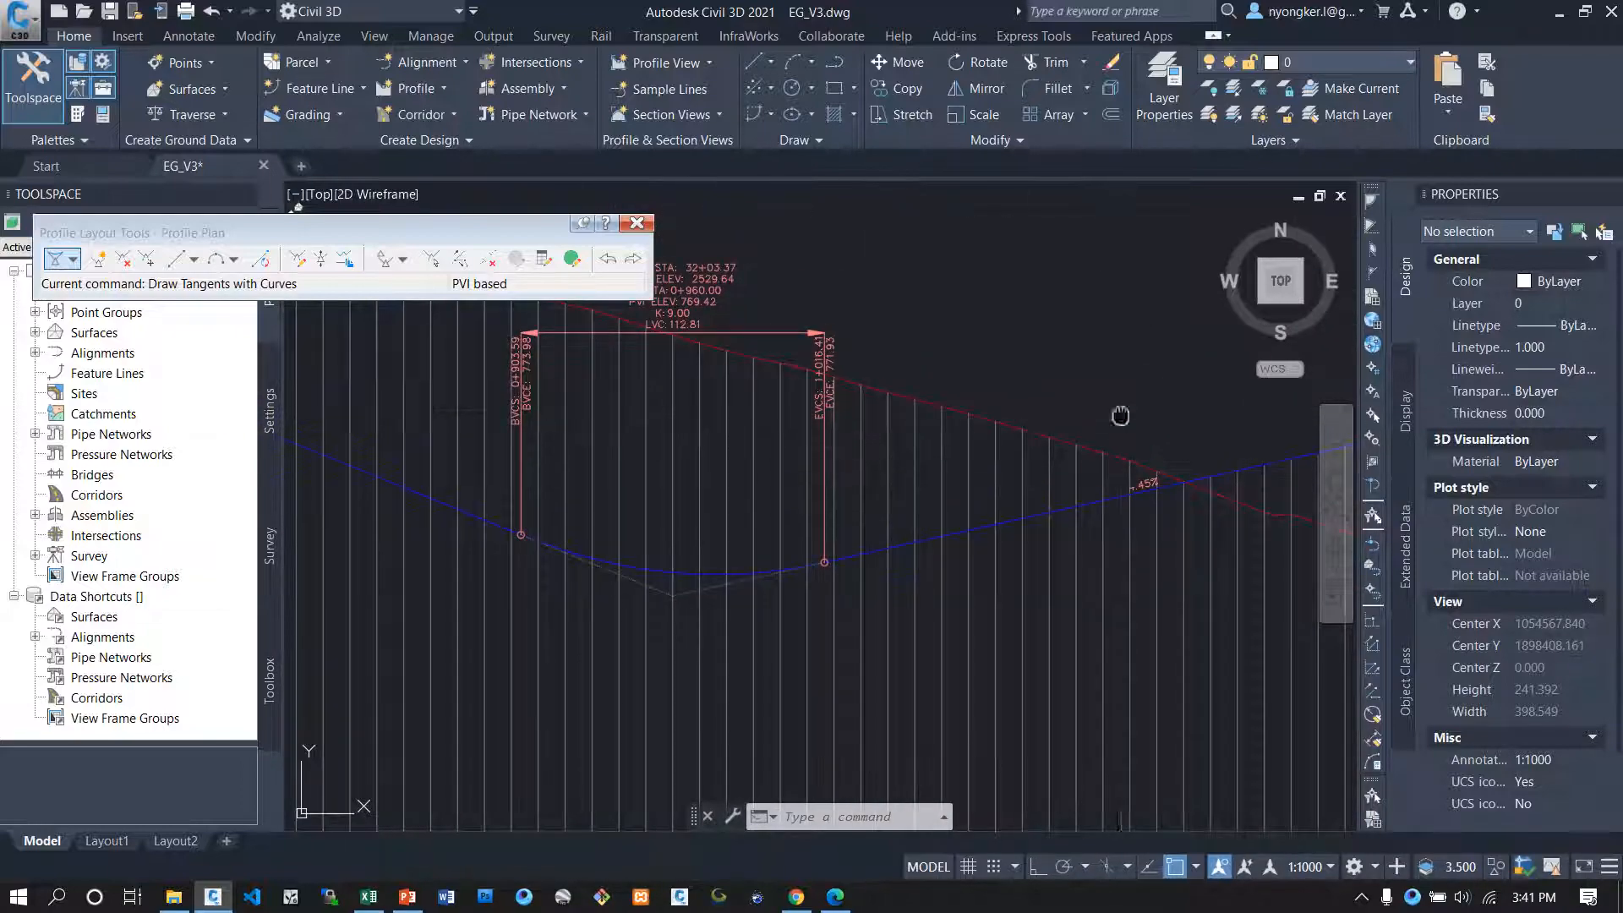
middle_click_drag(1121, 416, 303, 470)
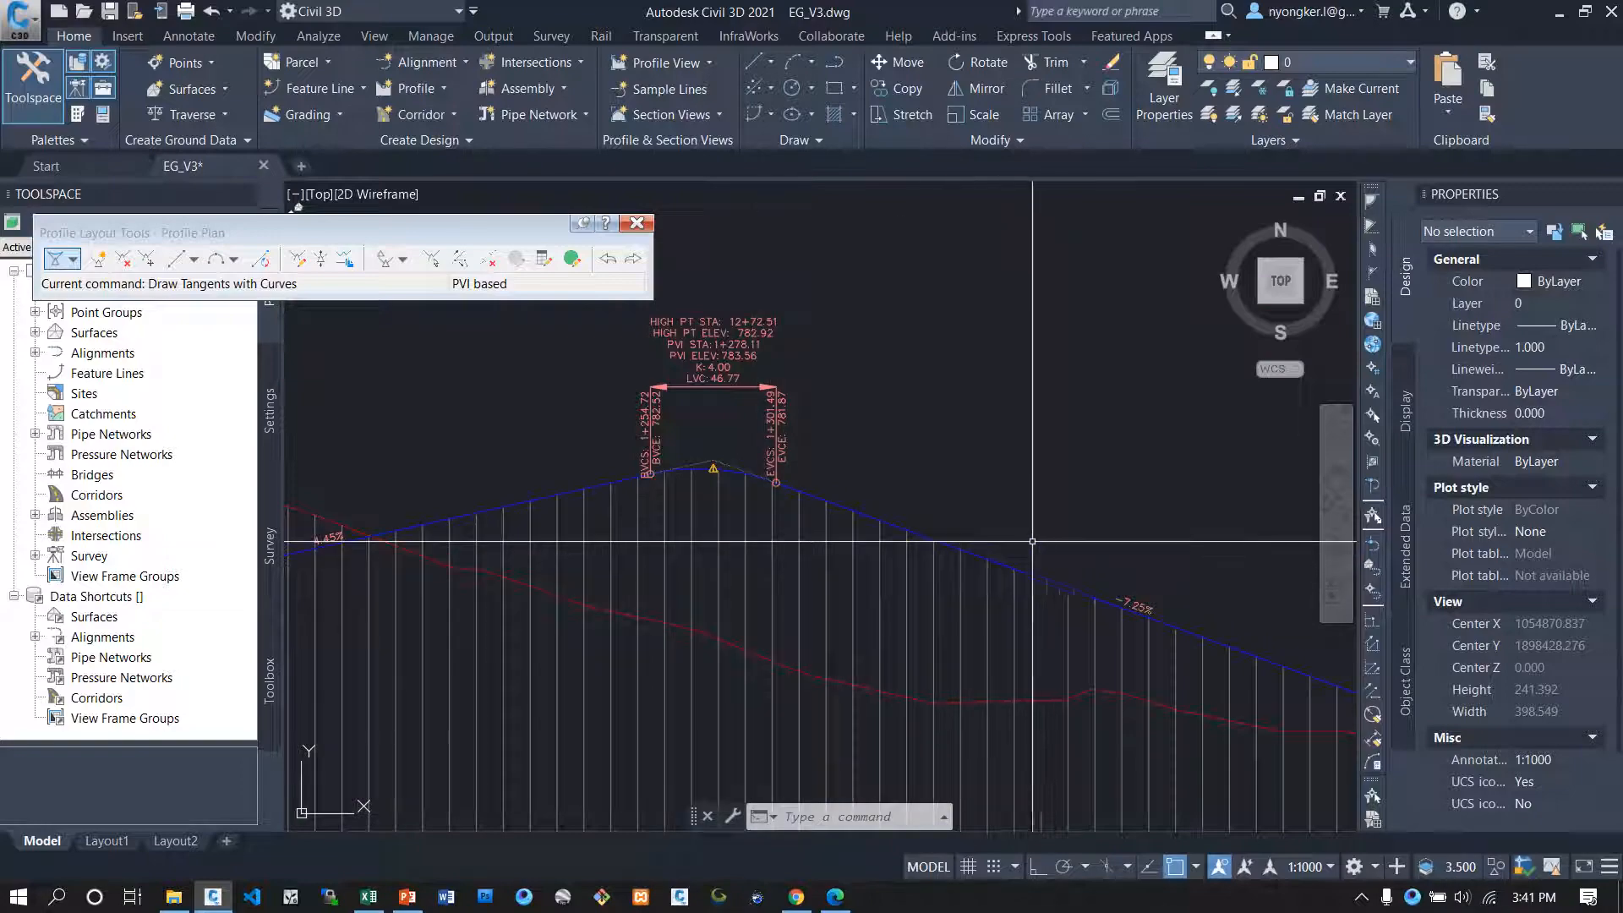
middle_click_drag(1094, 538, 503, 423)
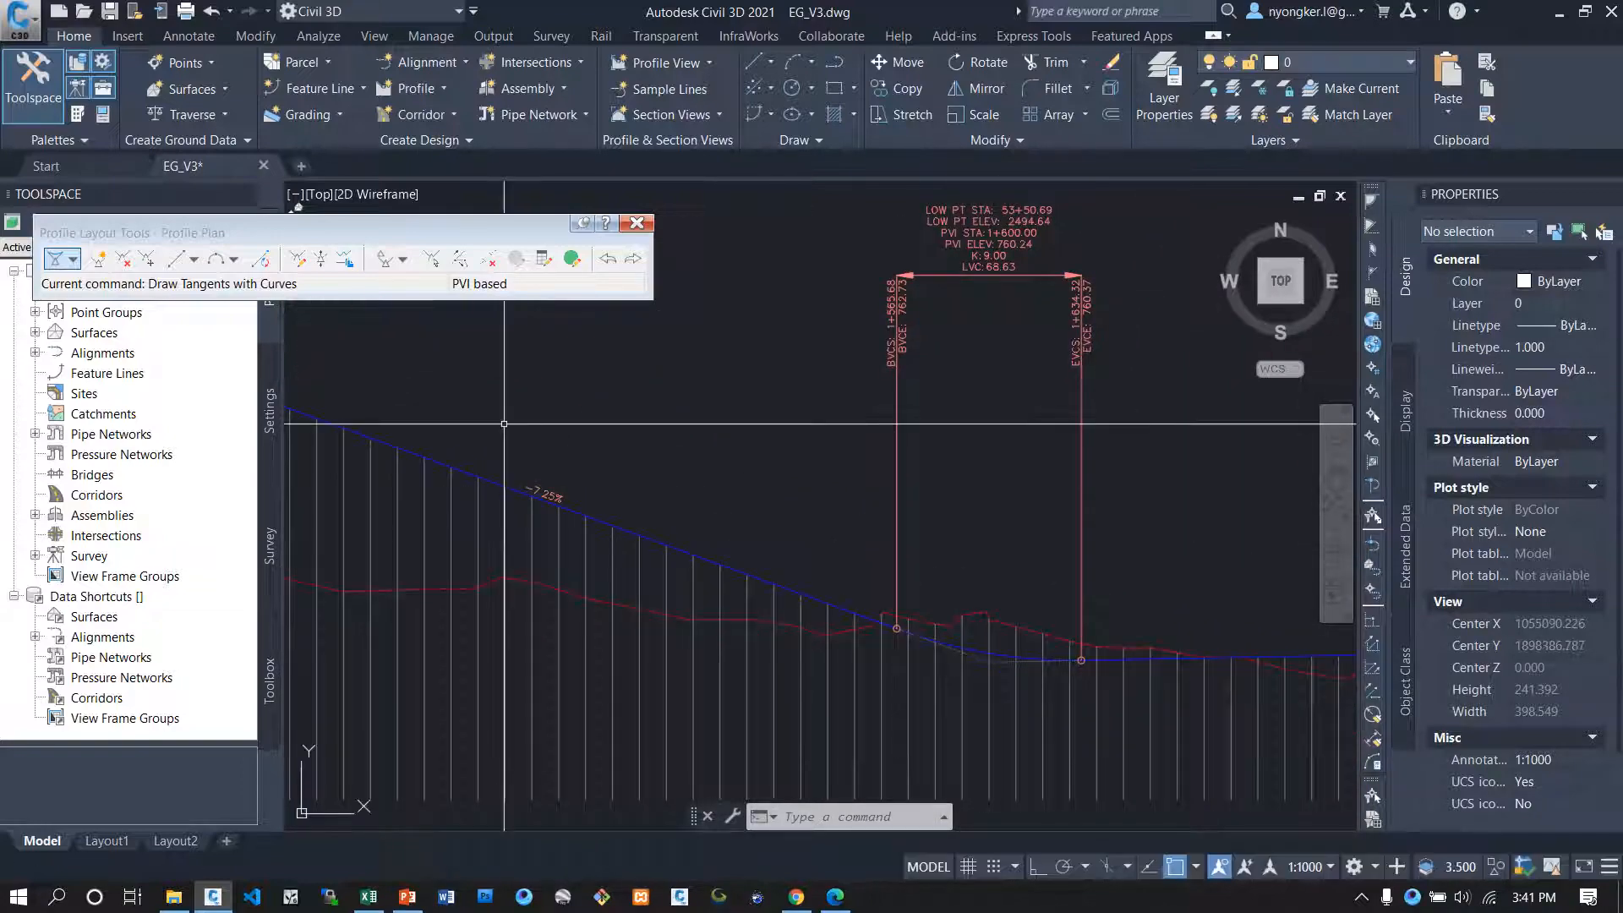
middle_click_drag(1187, 570, 678, 522)
middle_click_drag(1029, 554, 643, 510)
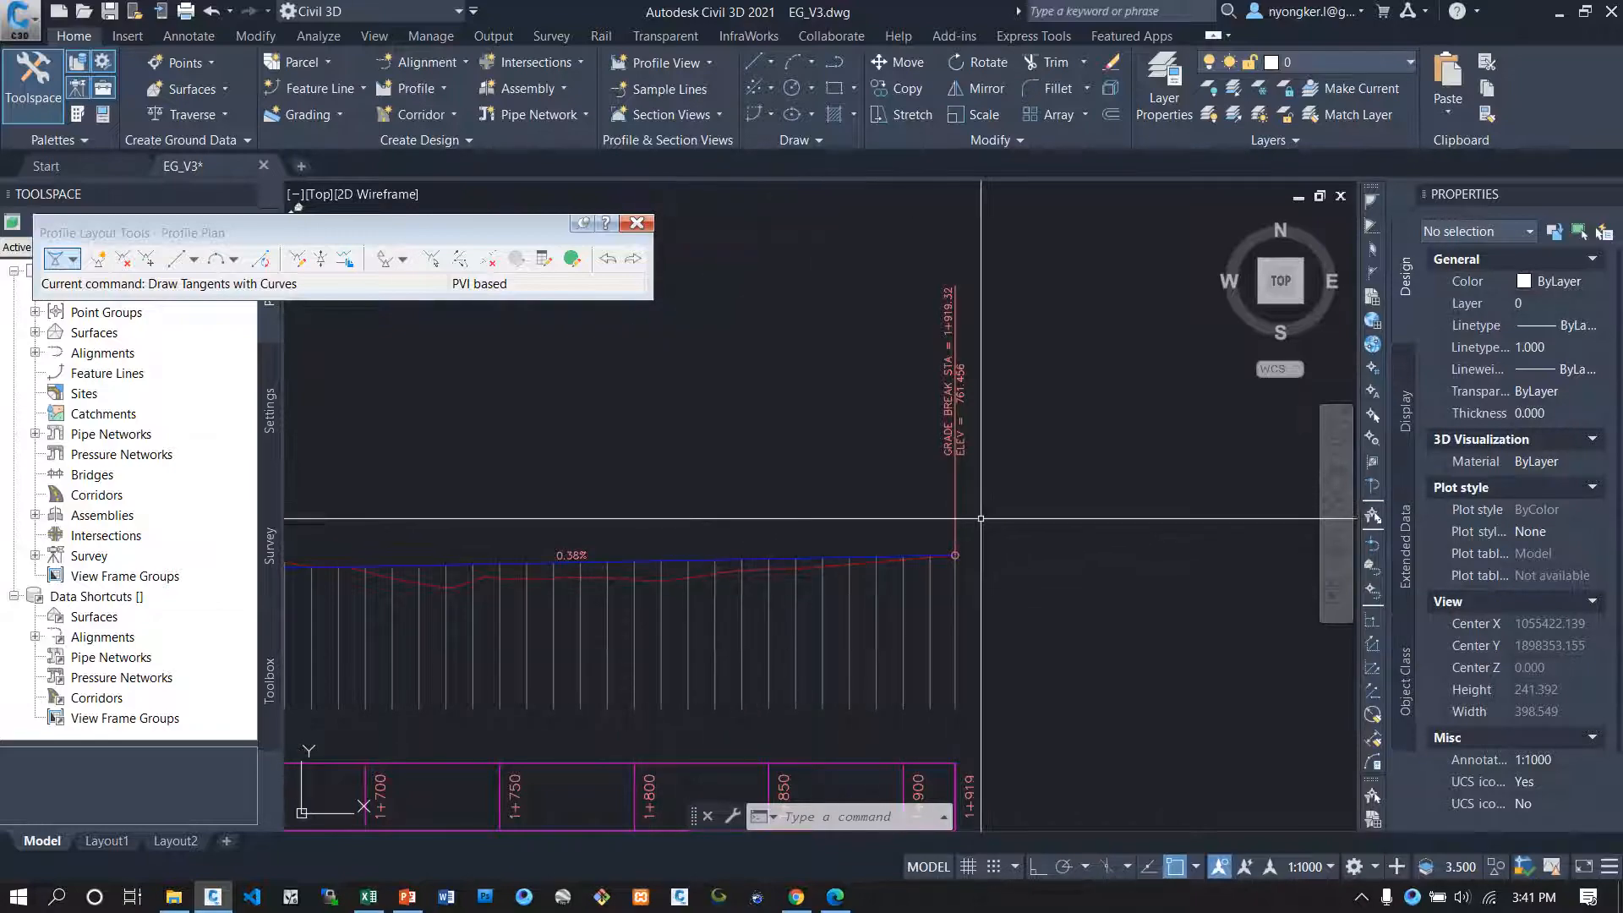
scroll(1105, 547, "down", 5)
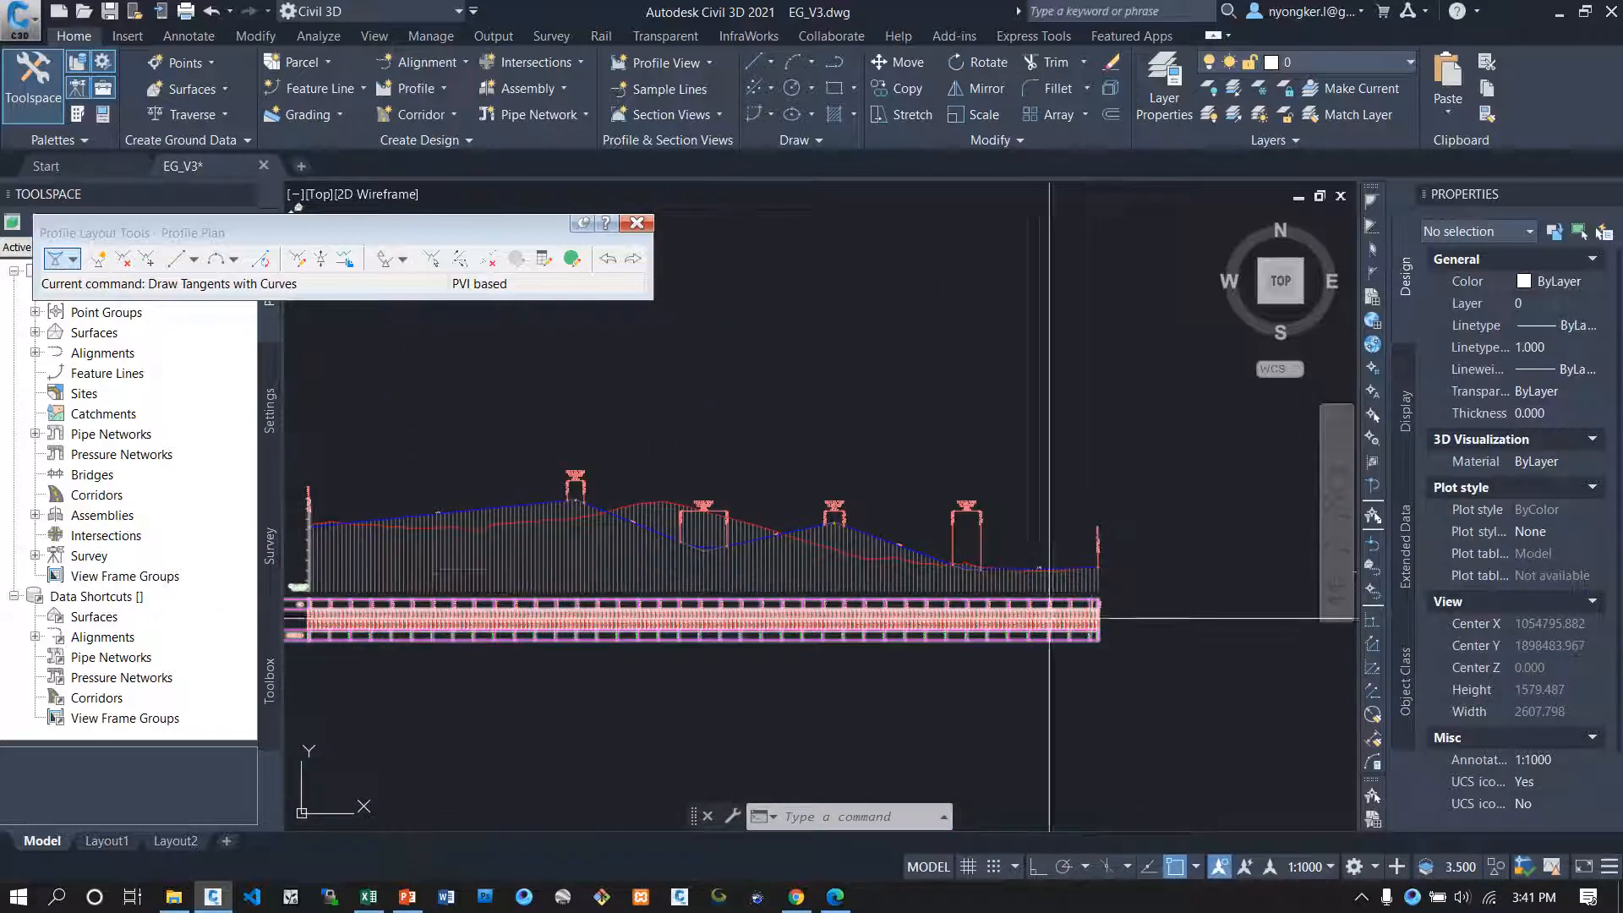
middle_click_drag(565, 554, 818, 534)
scroll(818, 534, "down", 2)
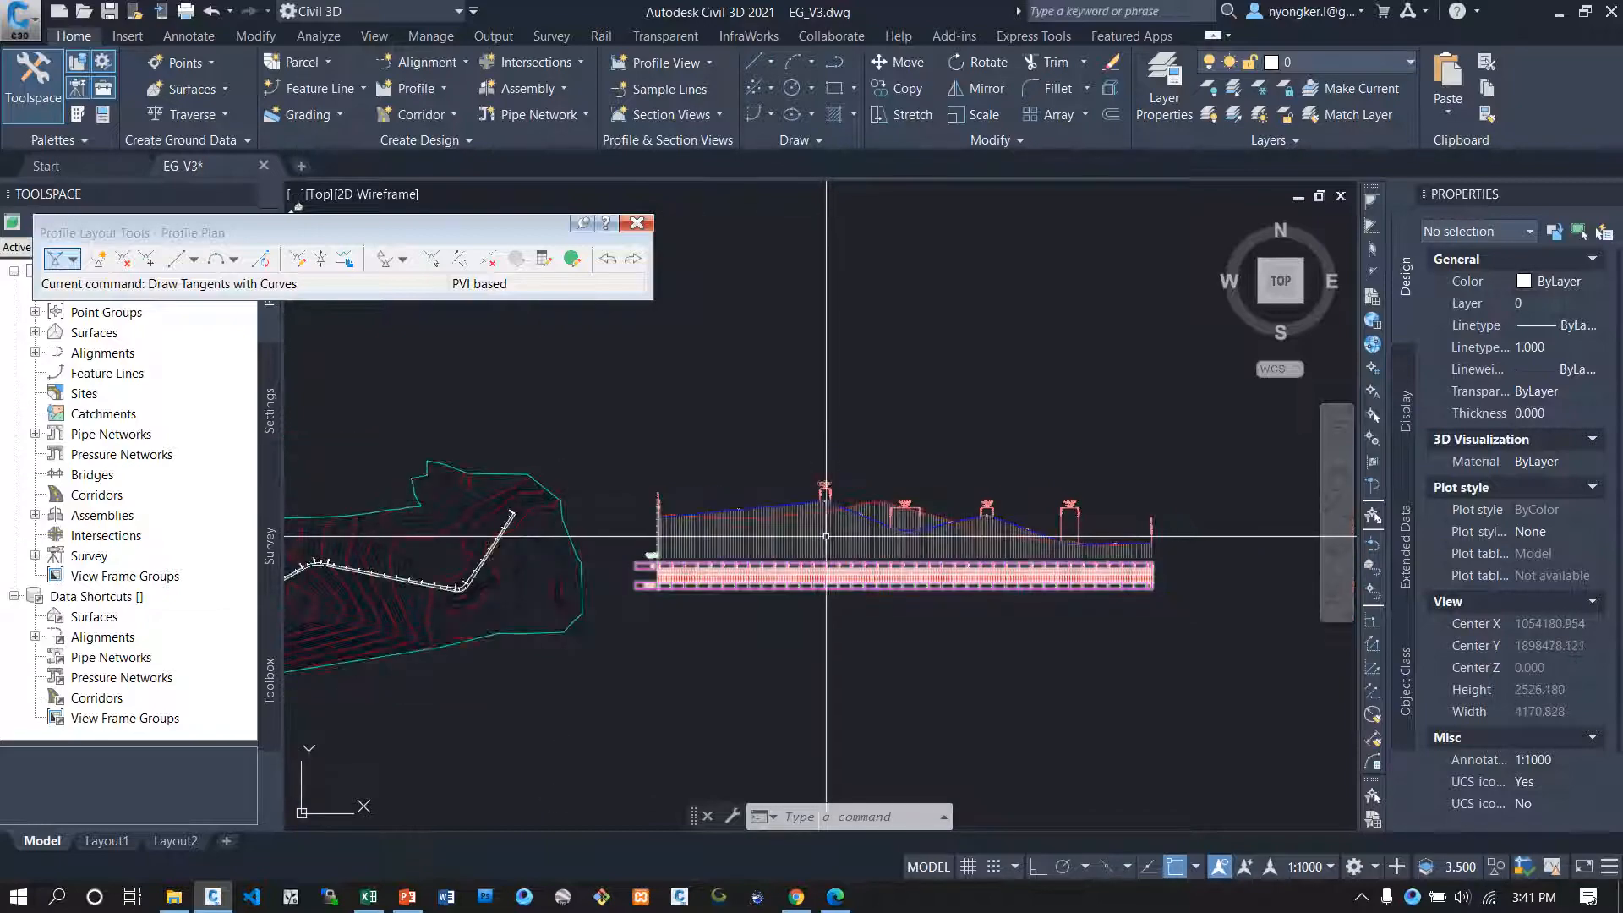
middle_click_drag(670, 549, 809, 520)
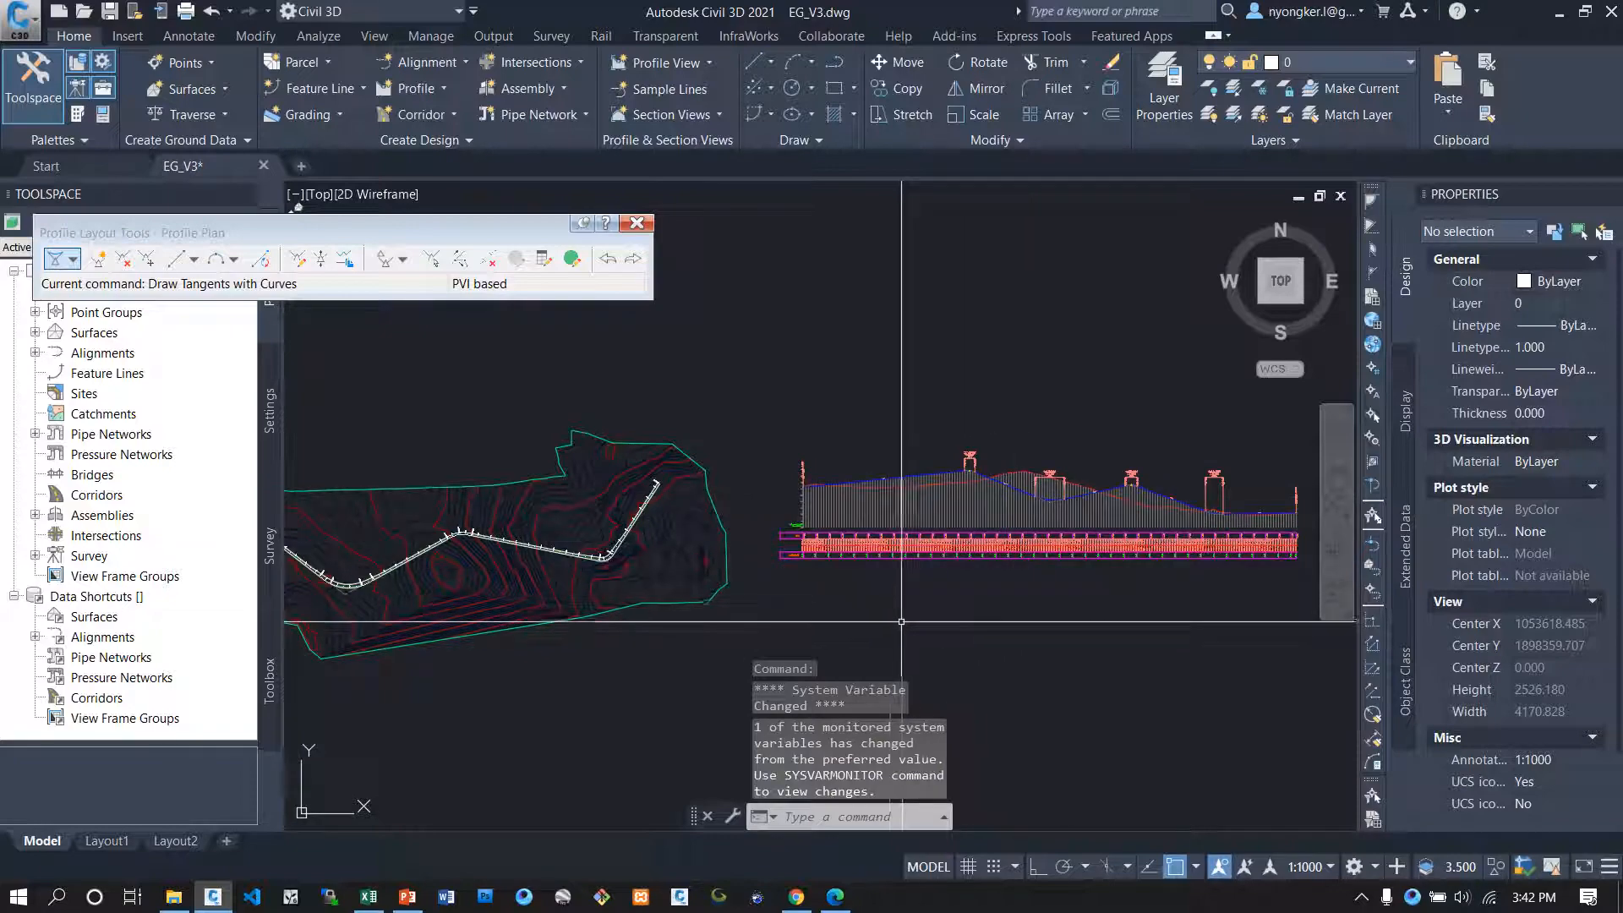
scroll(779, 548, "up", 3)
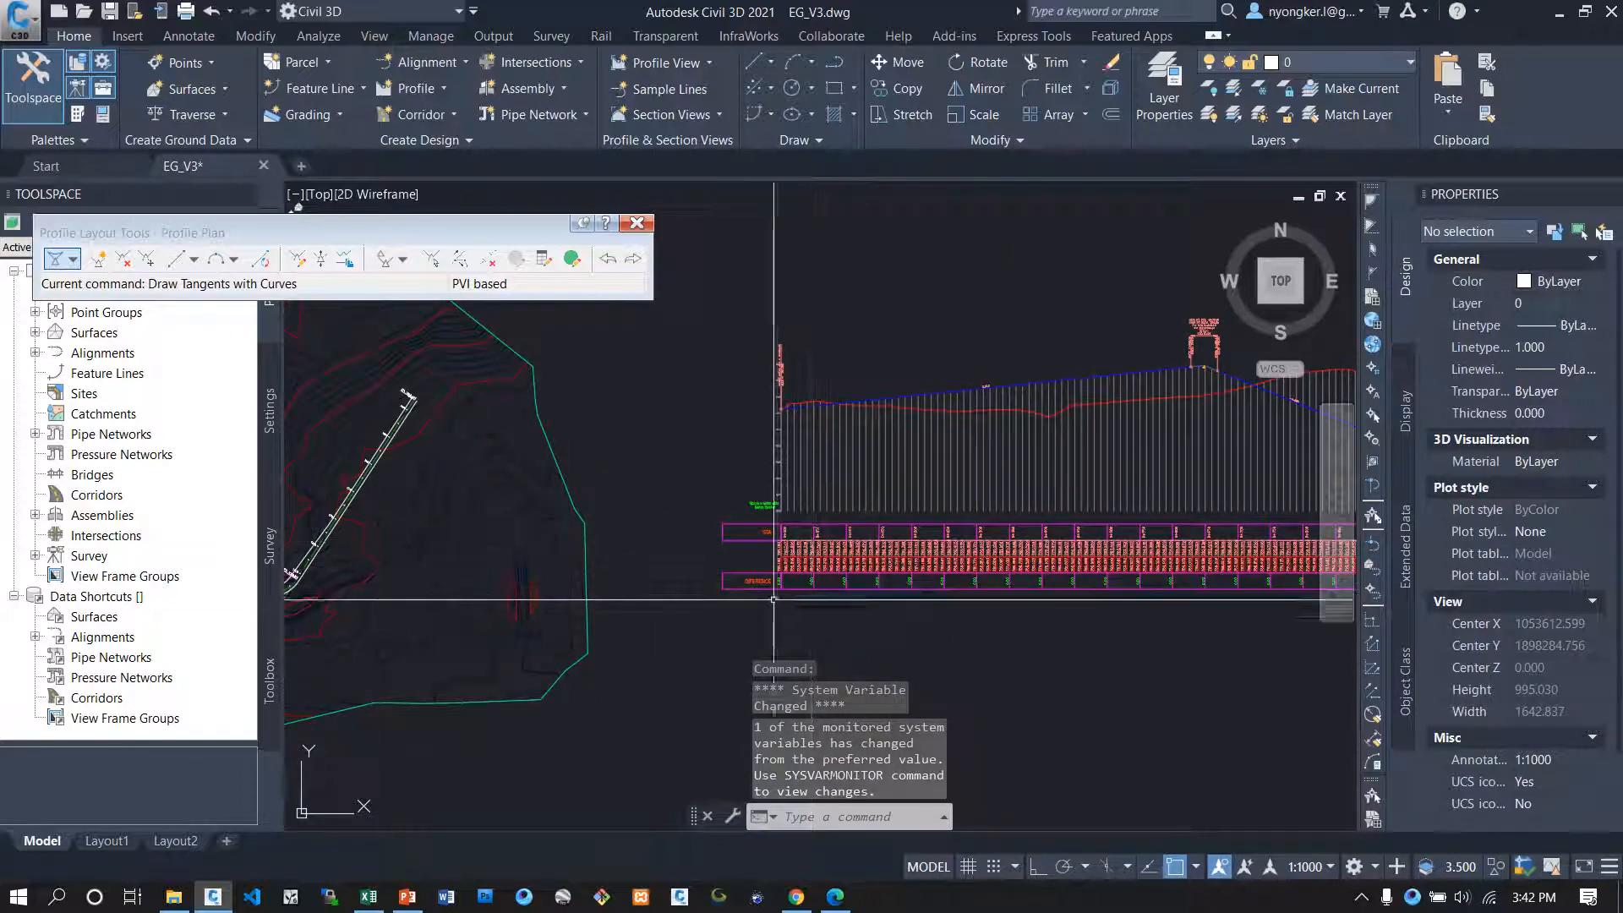
scroll(681, 529, "down", 5)
scroll(798, 538, "up", 4)
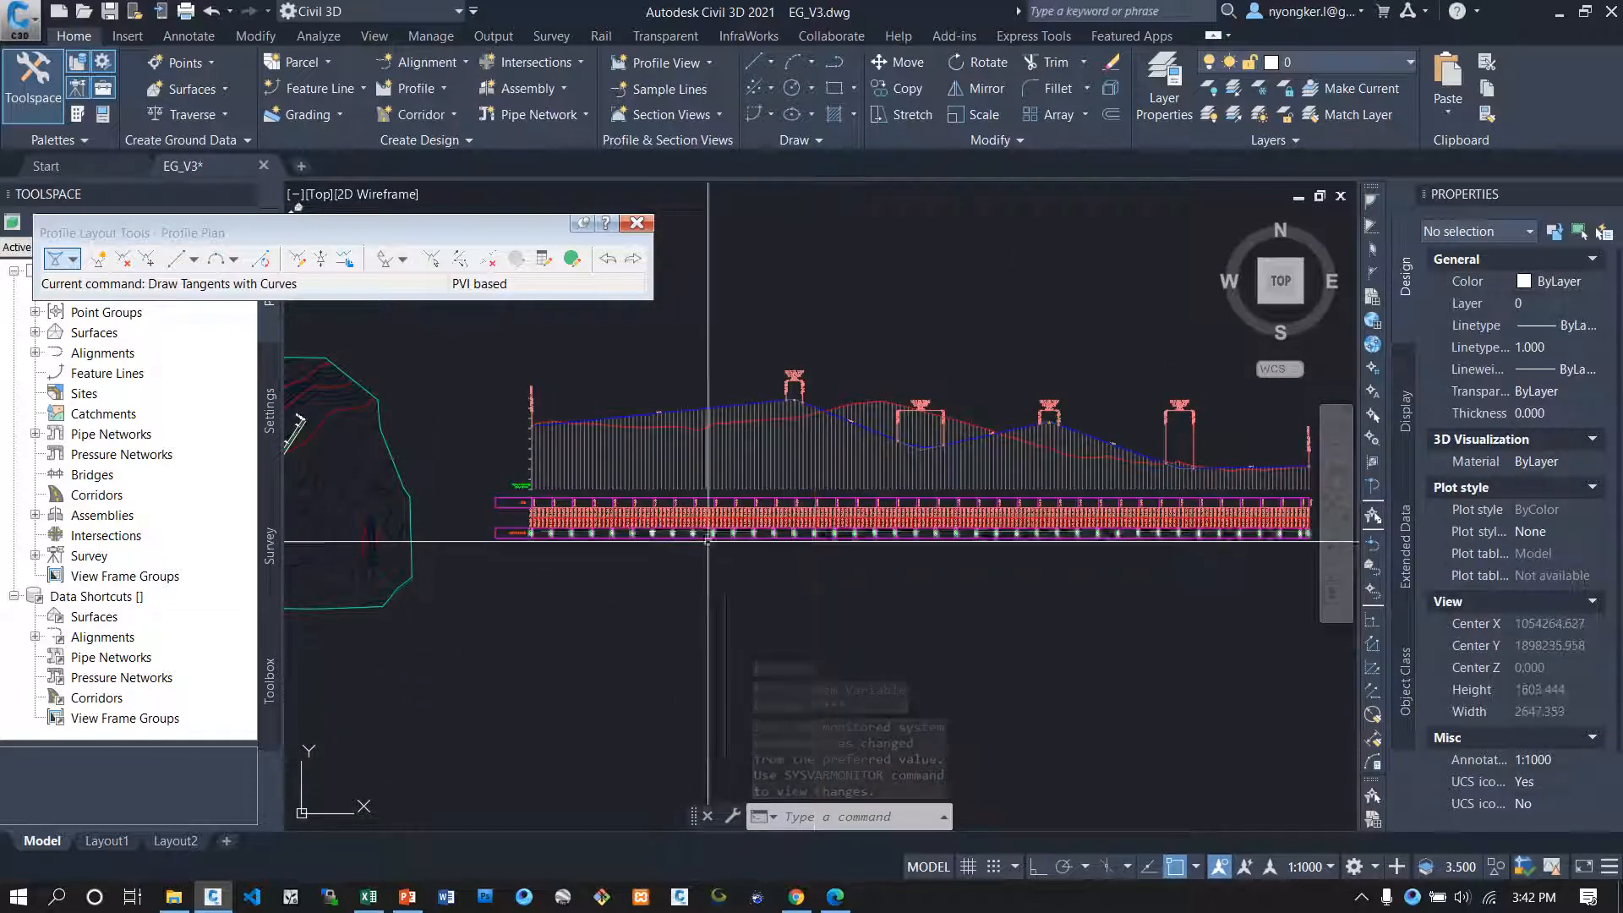
scroll(798, 539, "down", 2)
scroll(799, 539, "up", 2)
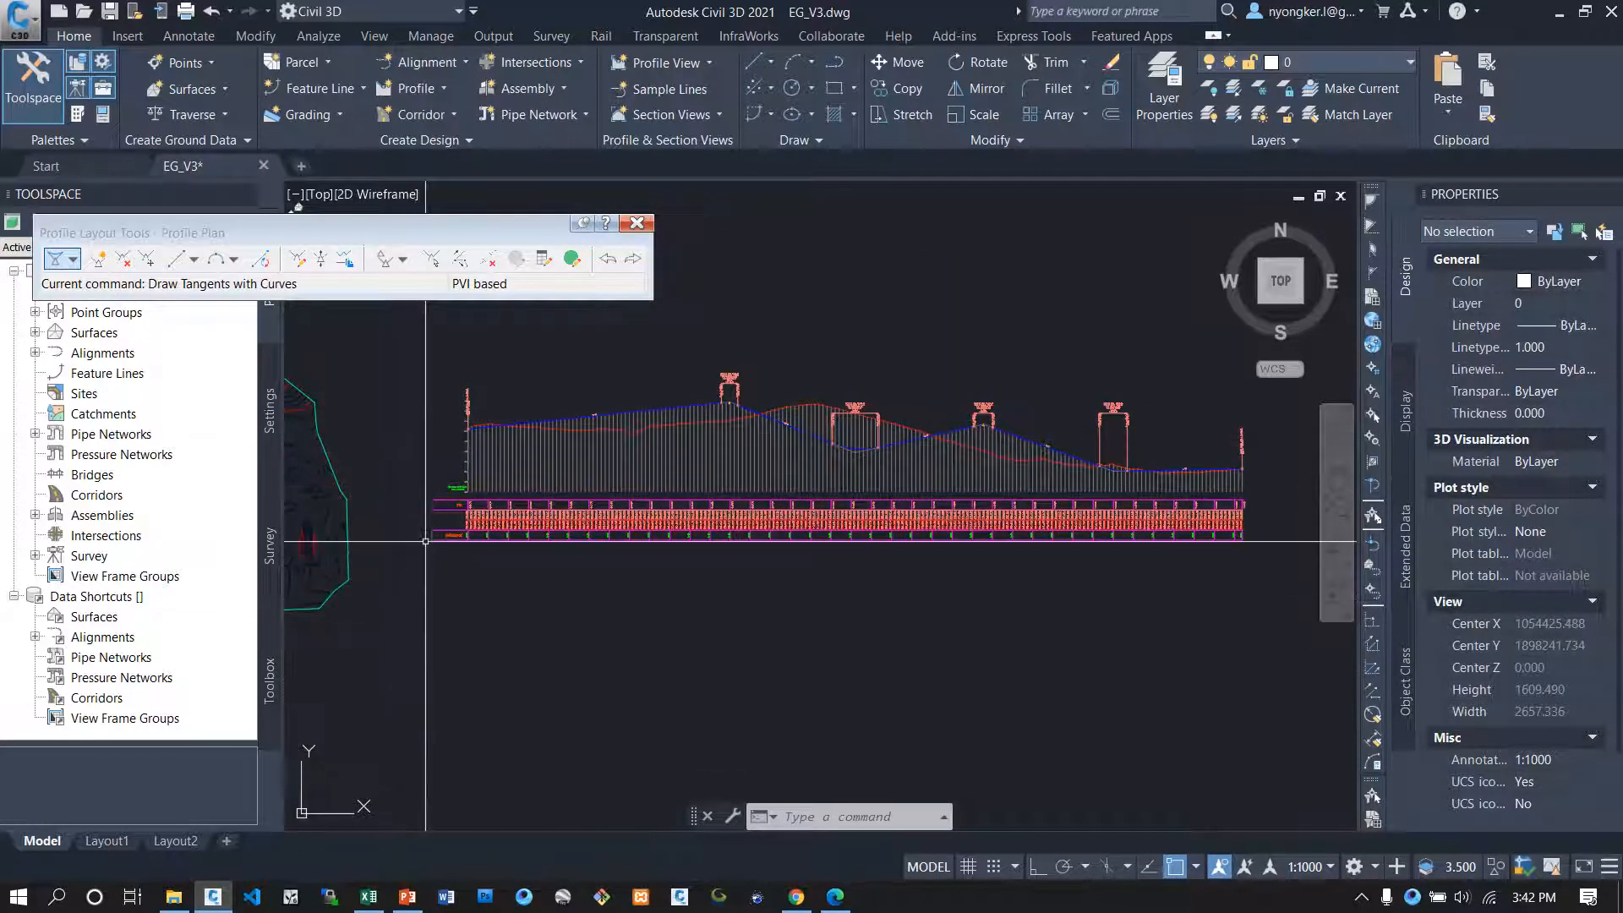
Step: Consult the straight and curve road width diagrams in the Tabel Geometrik workbook in Excel and return to the Civil 3D drawing
mouse_move(420, 597)
middle_mouse_down()
mouse_move(884, 604)
mouse_move(1204, 575)
middle_mouse_up()
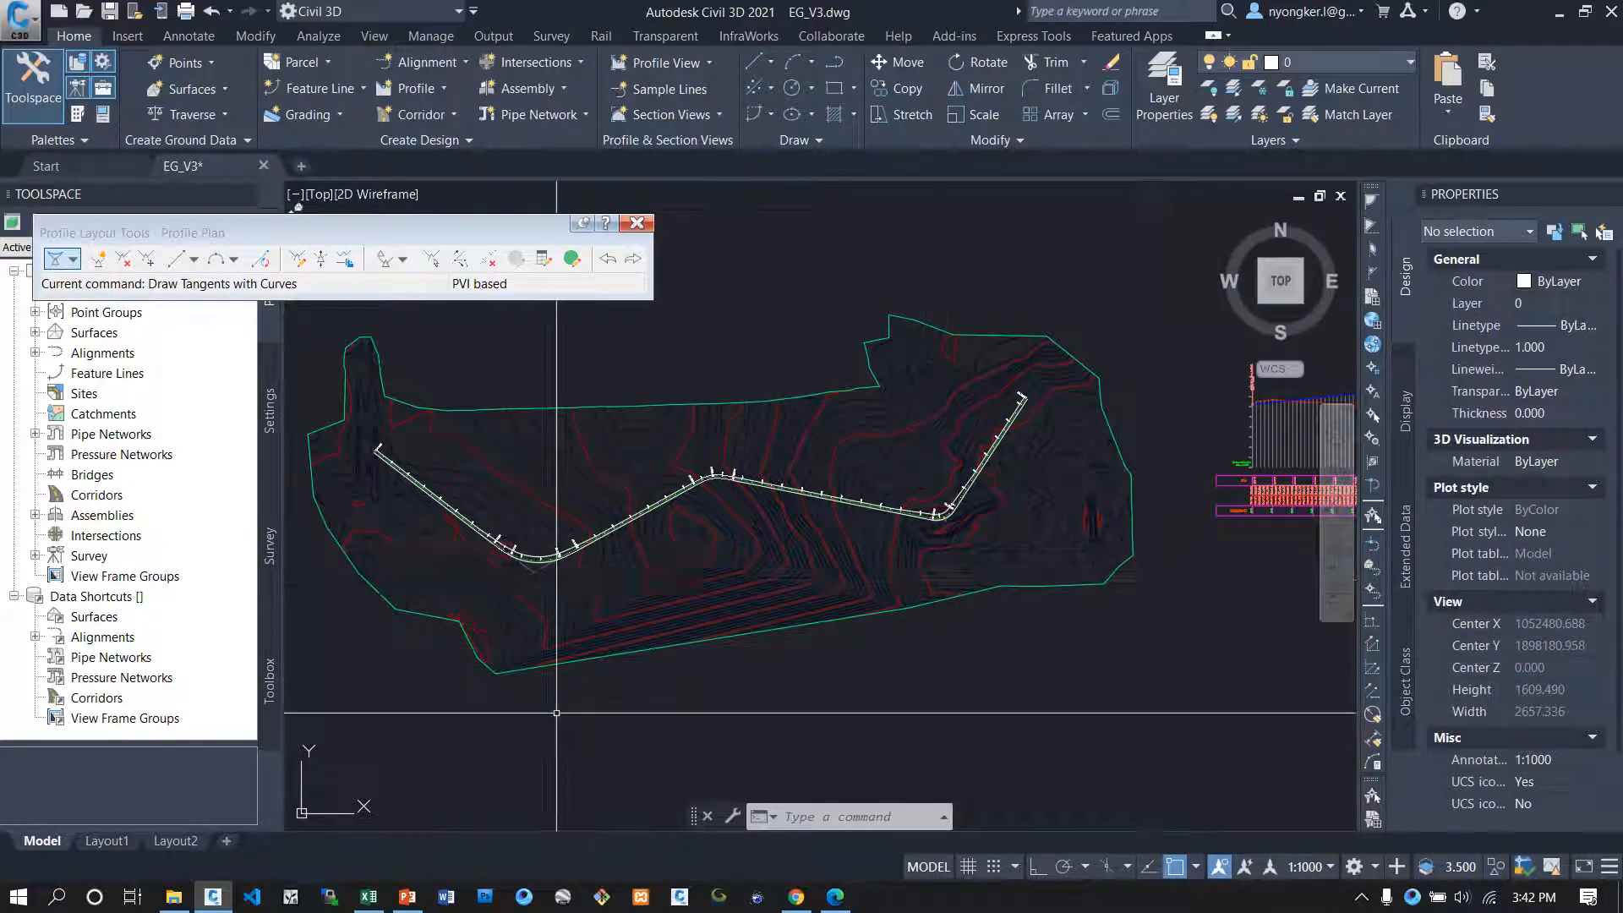
left_click(369, 898)
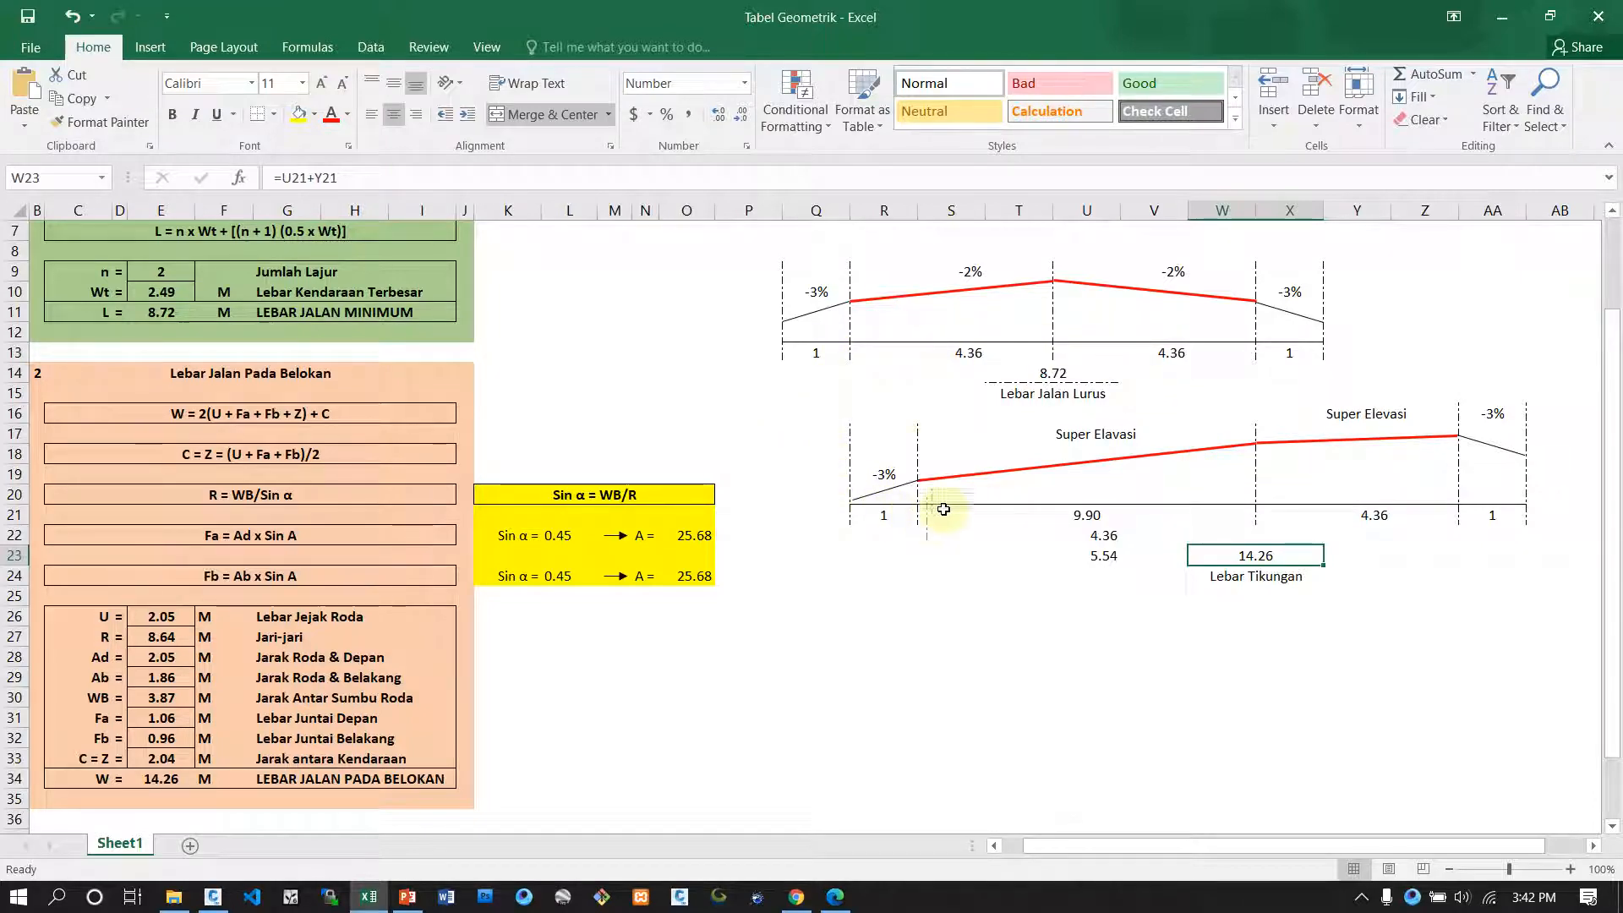
left_click(212, 898)
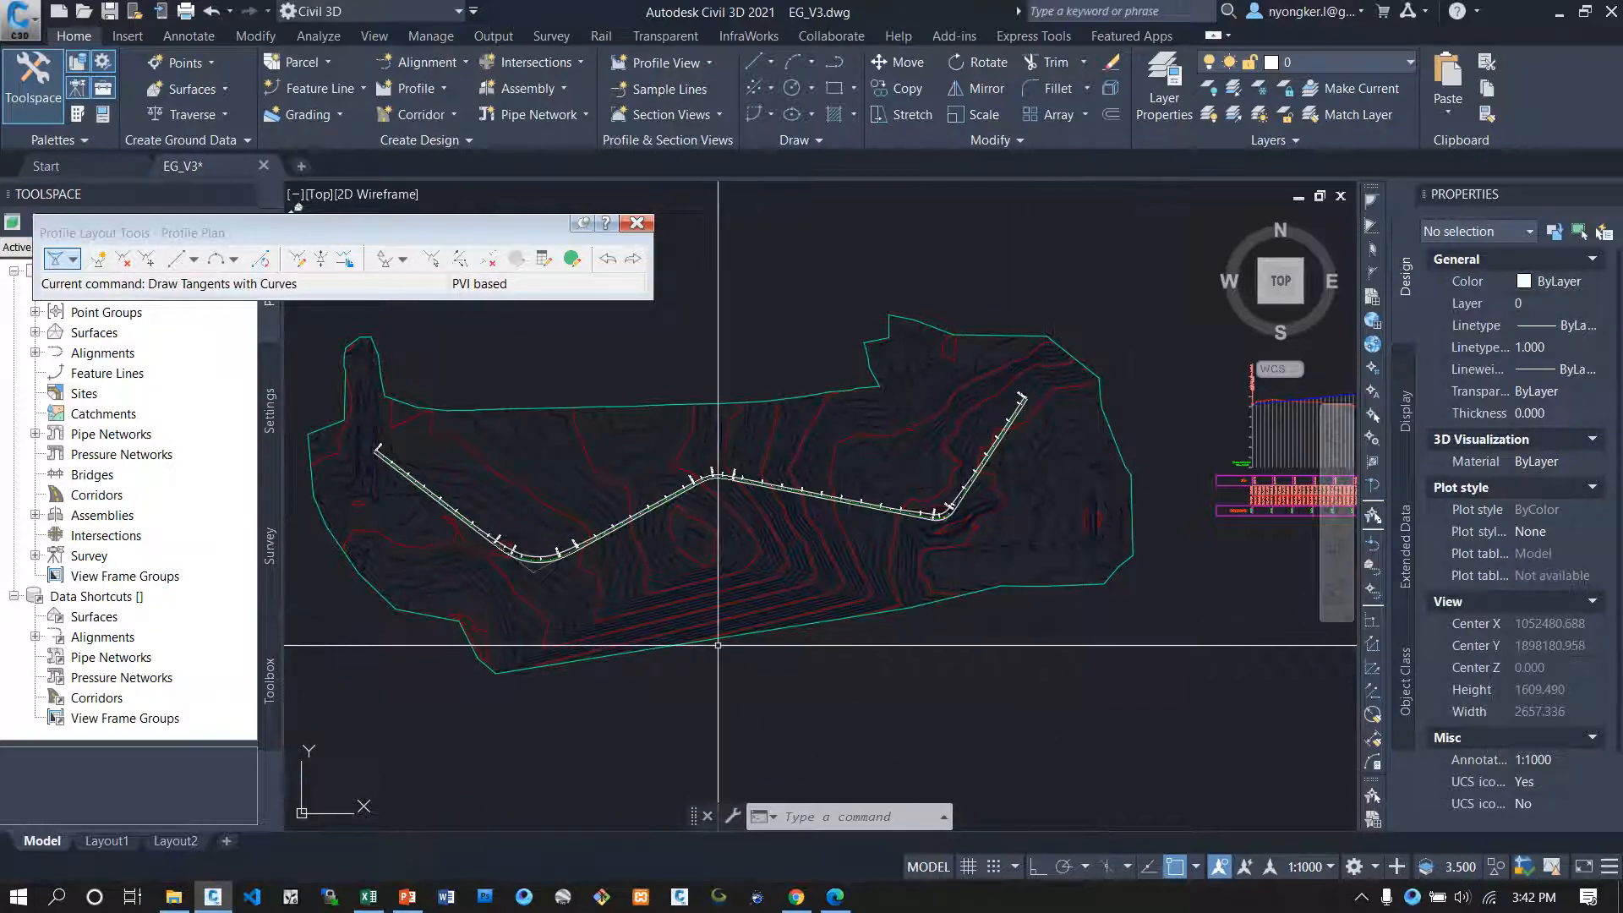
scroll(527, 623, "down", 2)
scroll(1196, 470, "up", 4)
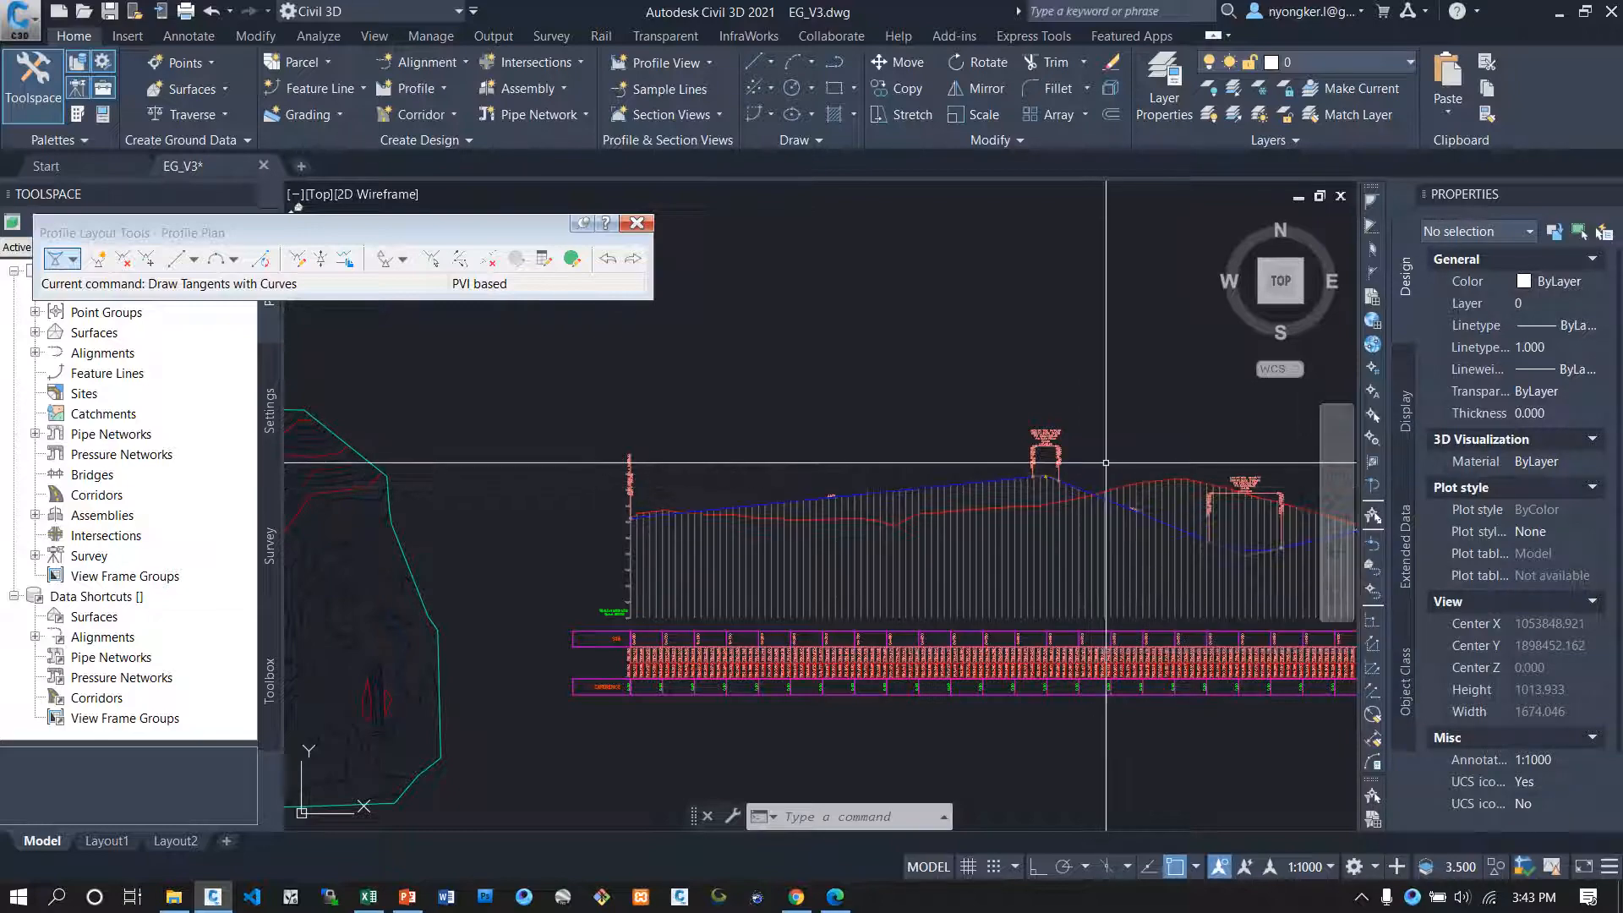
scroll(1099, 406, "down", 3)
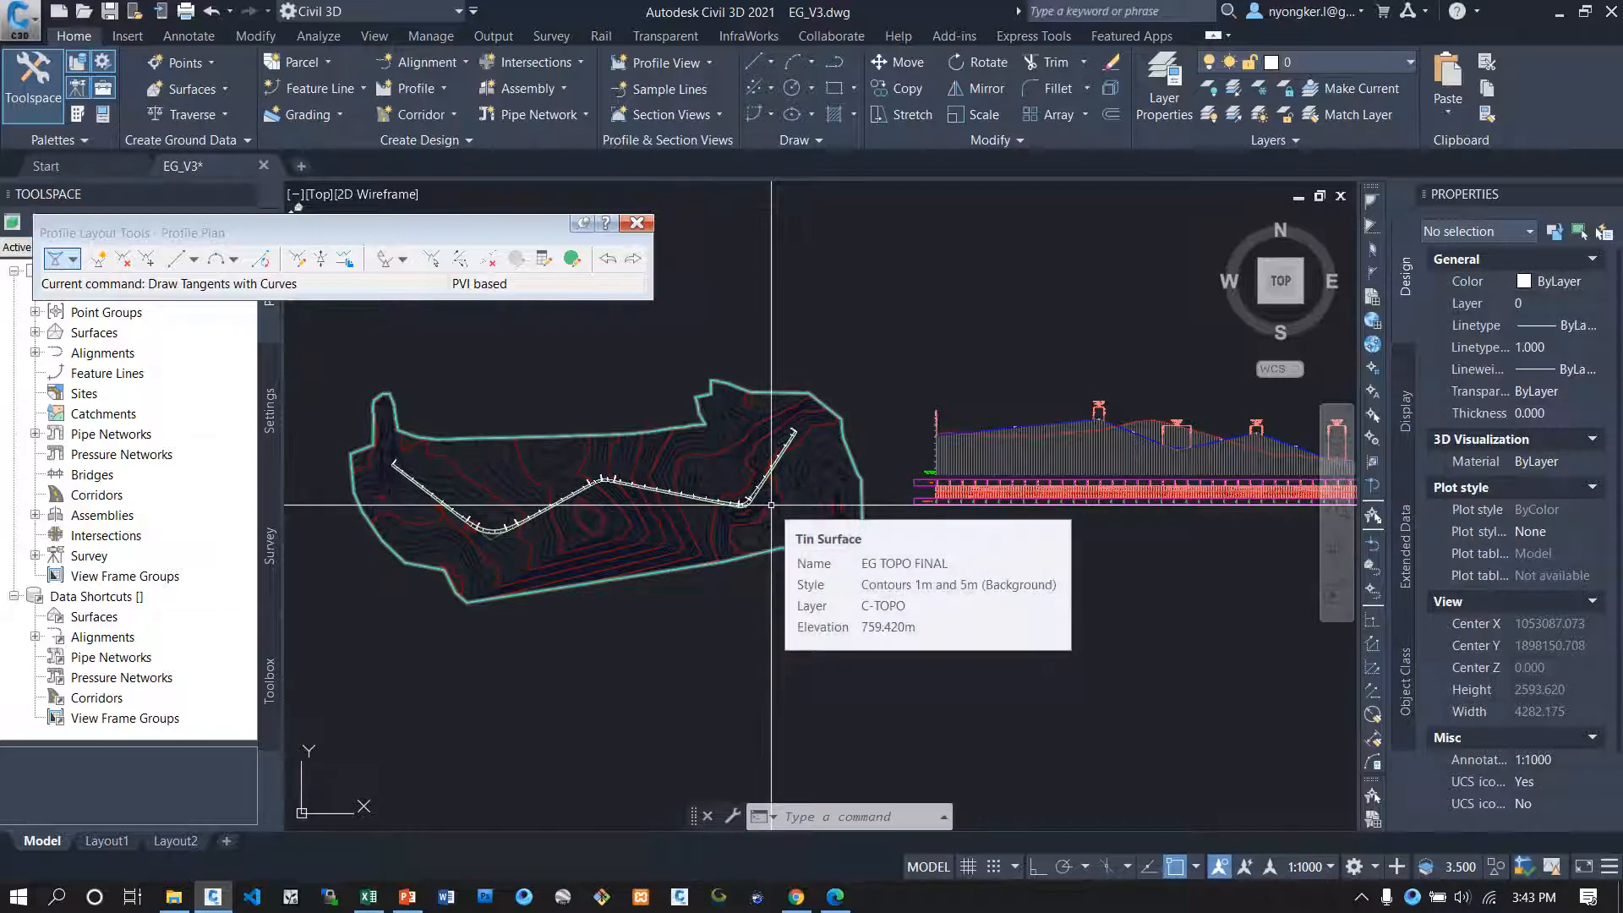
scroll(798, 574, "up", 2)
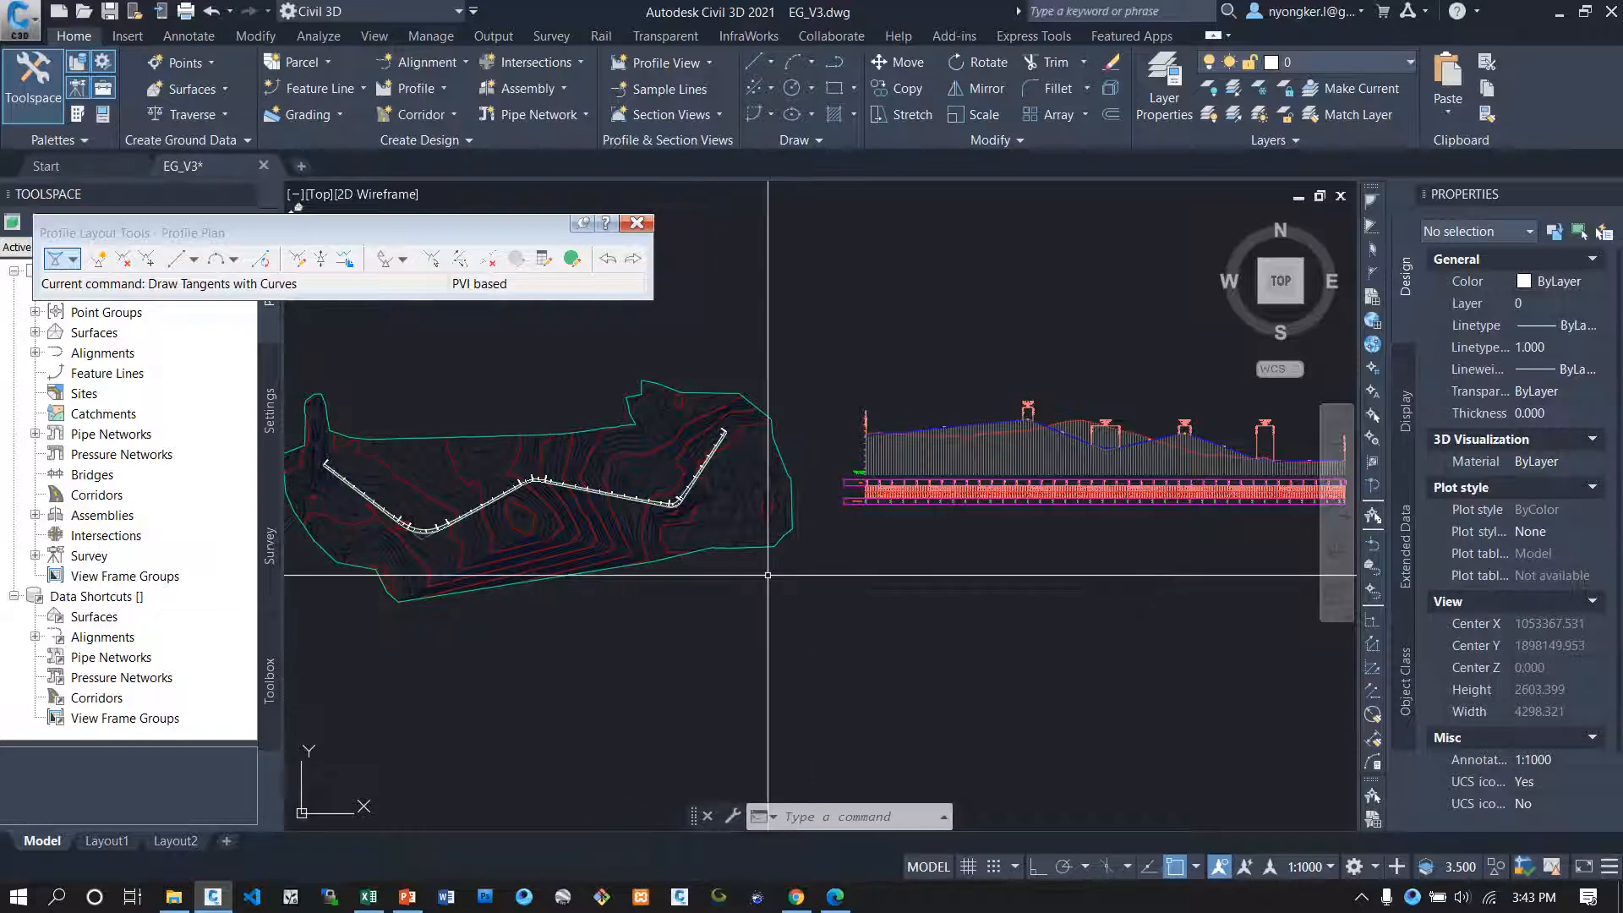
Step: Close the Profile Layout Tools for Profile Plan and bring the whole site plan and profile view into sight
scroll(767, 575, "down", 2)
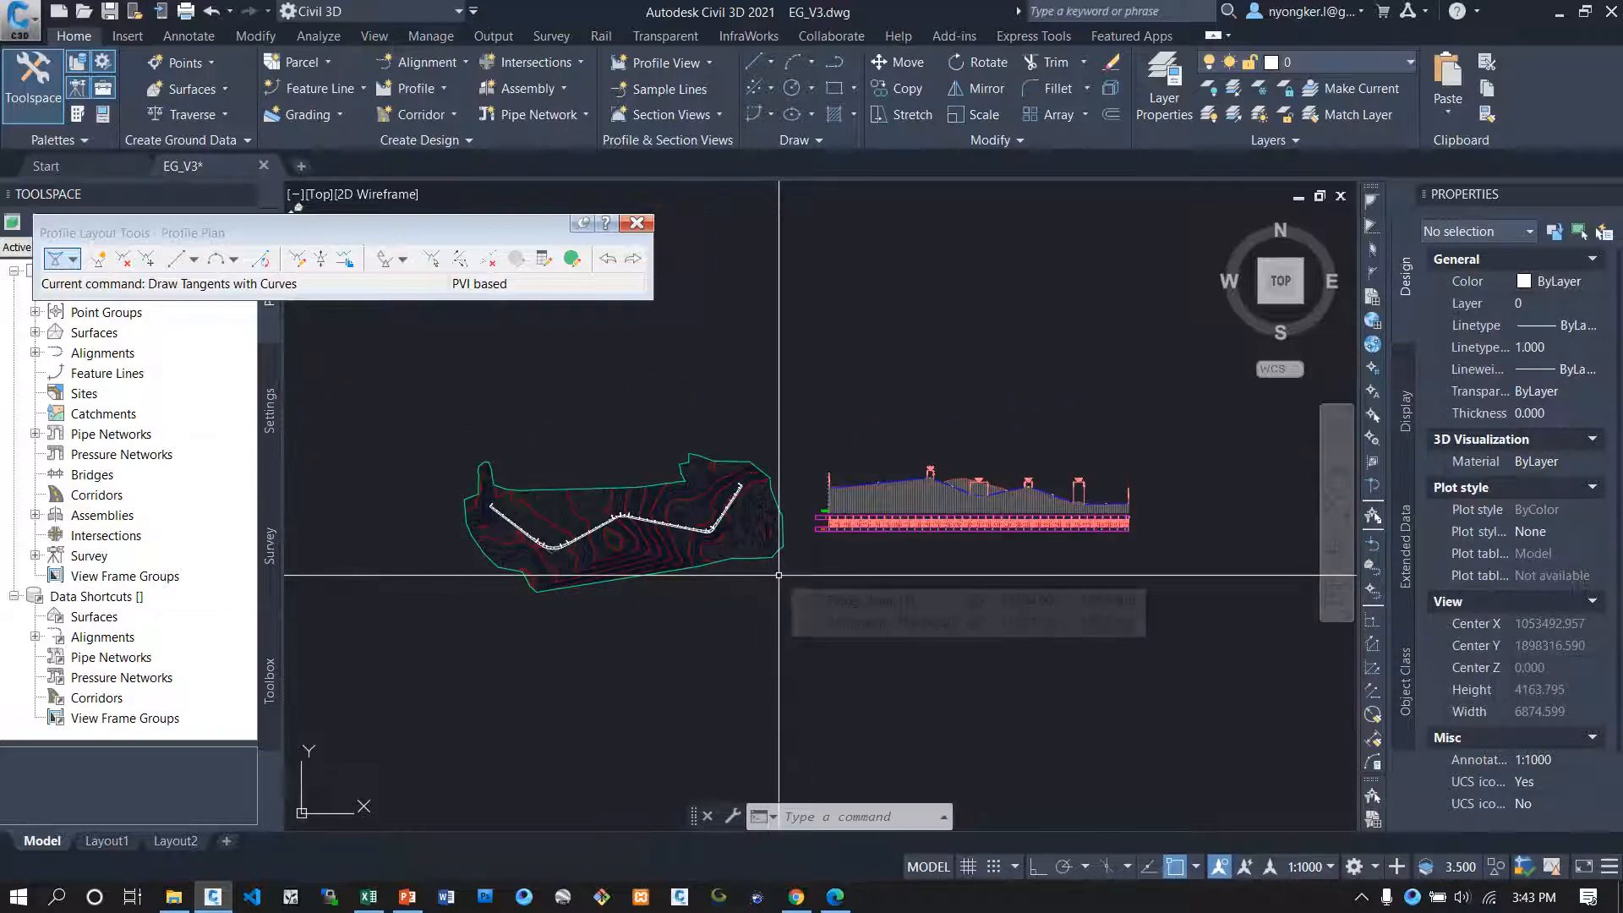
left_click(637, 223)
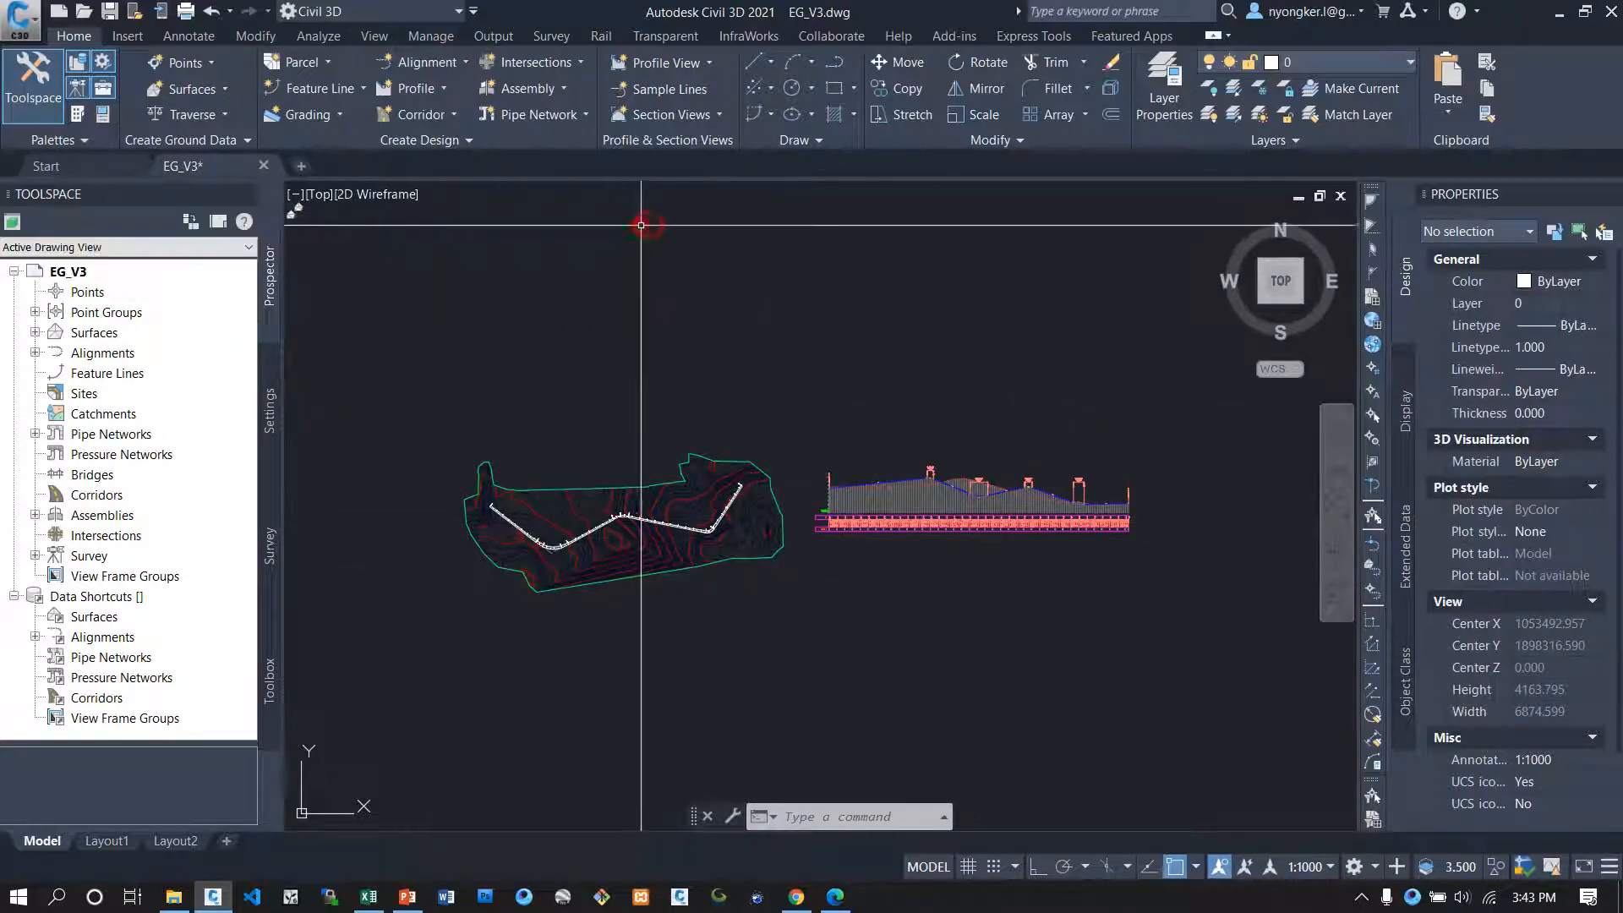
scroll(799, 571, "up", 2)
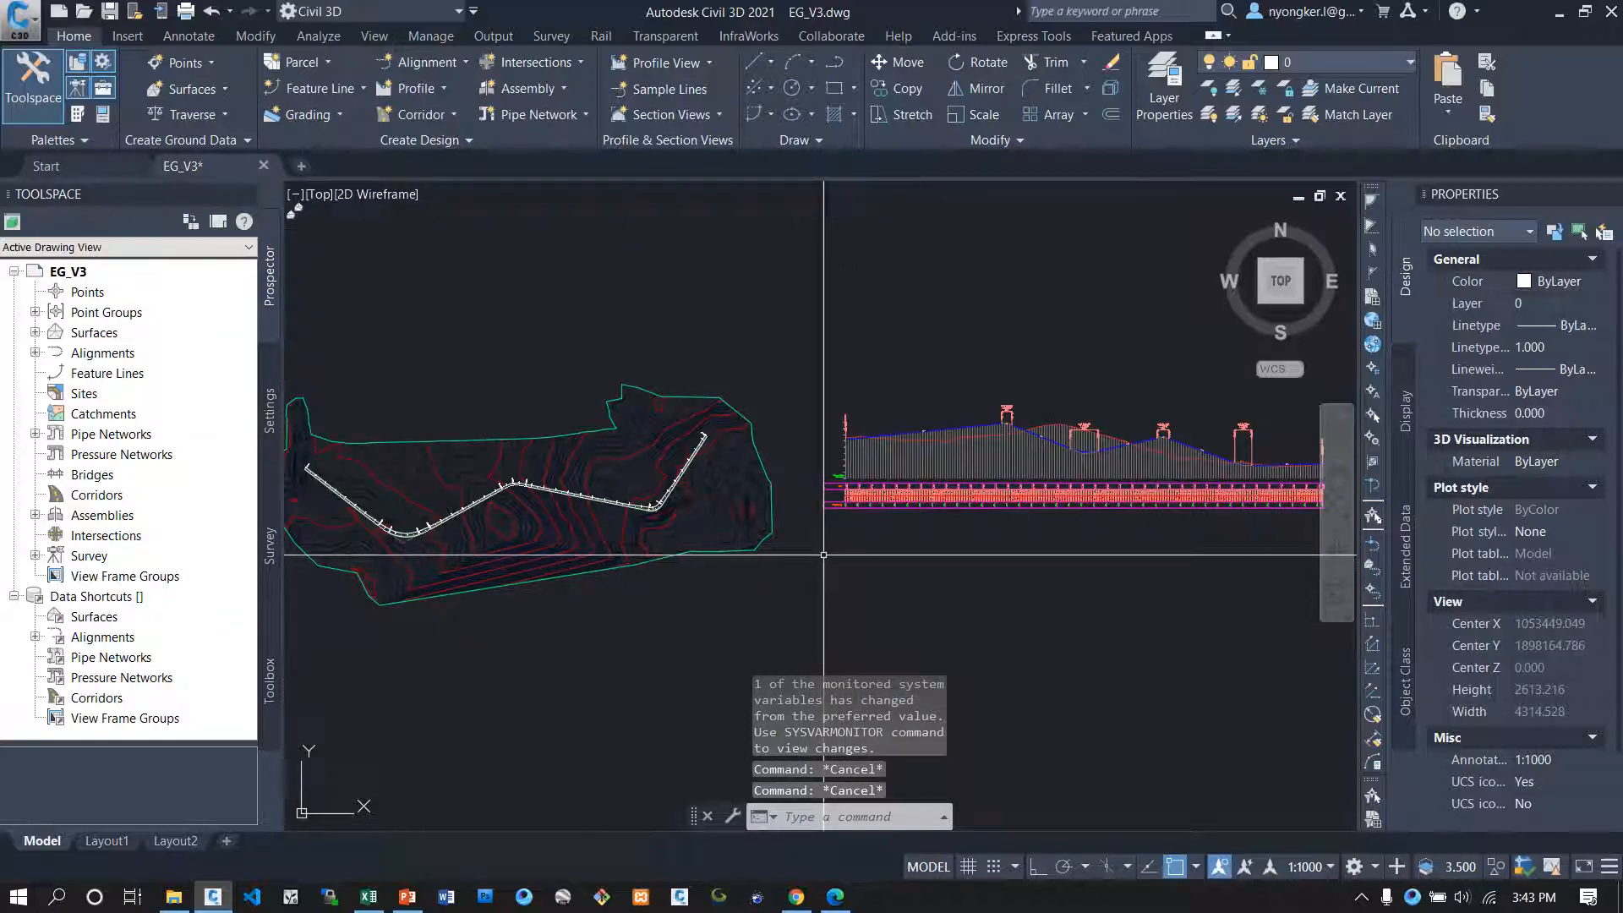
scroll(823, 550, "down", 2)
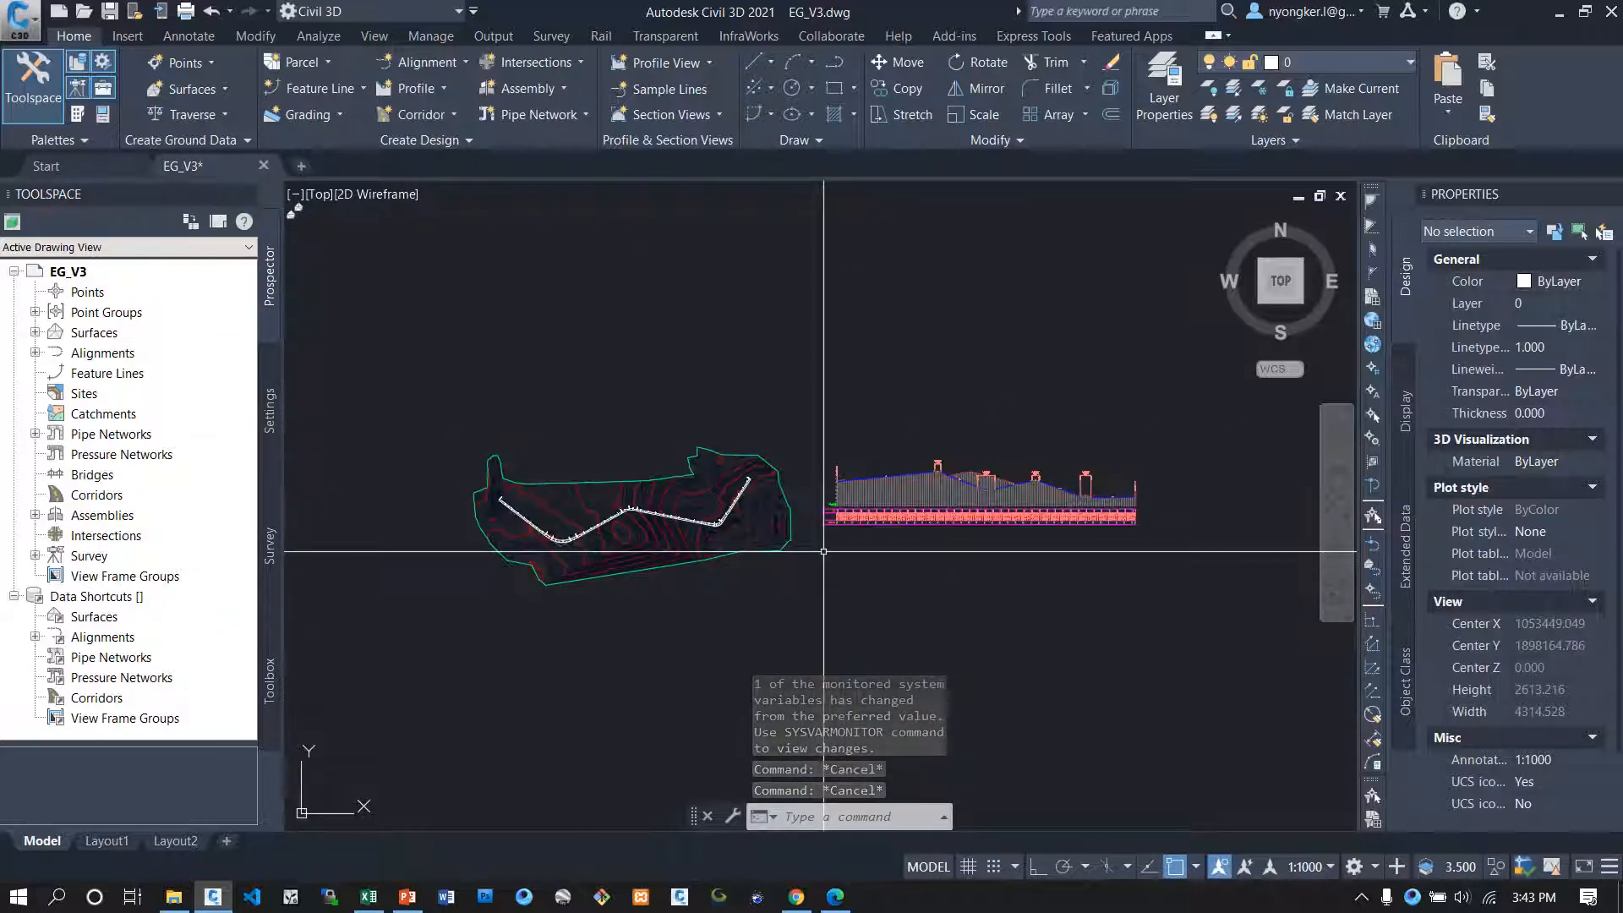
mouse_move(765, 8)
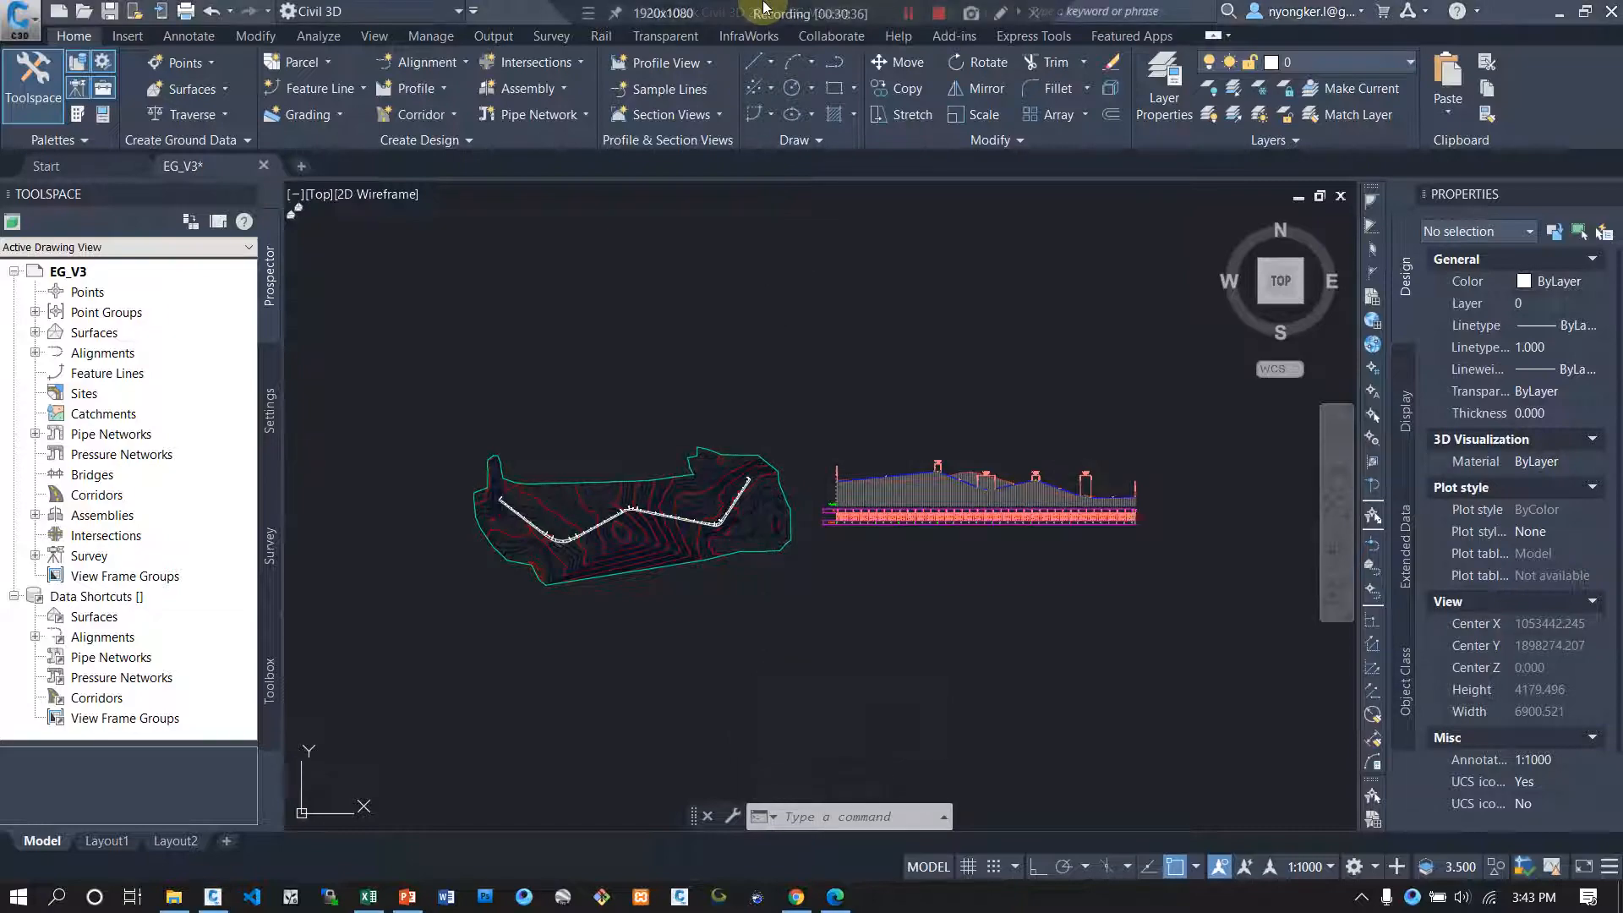